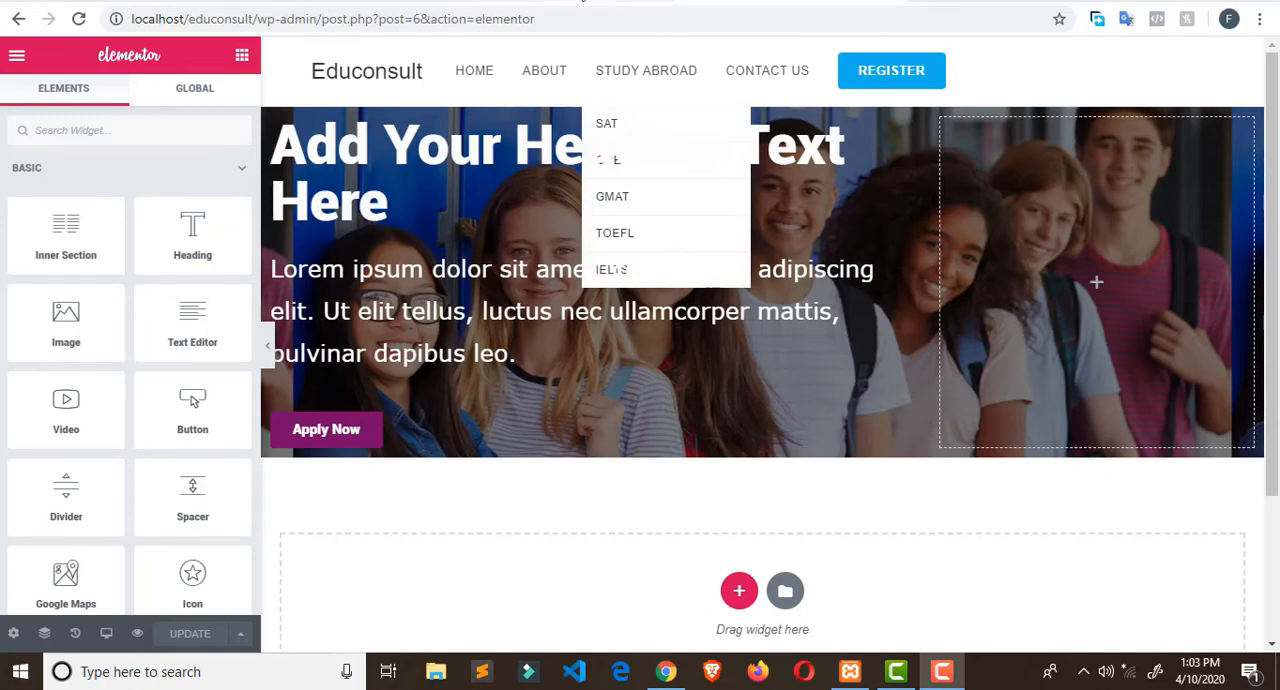
- Replace the hero heading's text with "University Education in USA and Canada"
{"action": "left_click", "coordinate": [583, 2]}
{"action": "left_click", "coordinate": [20, 198]}
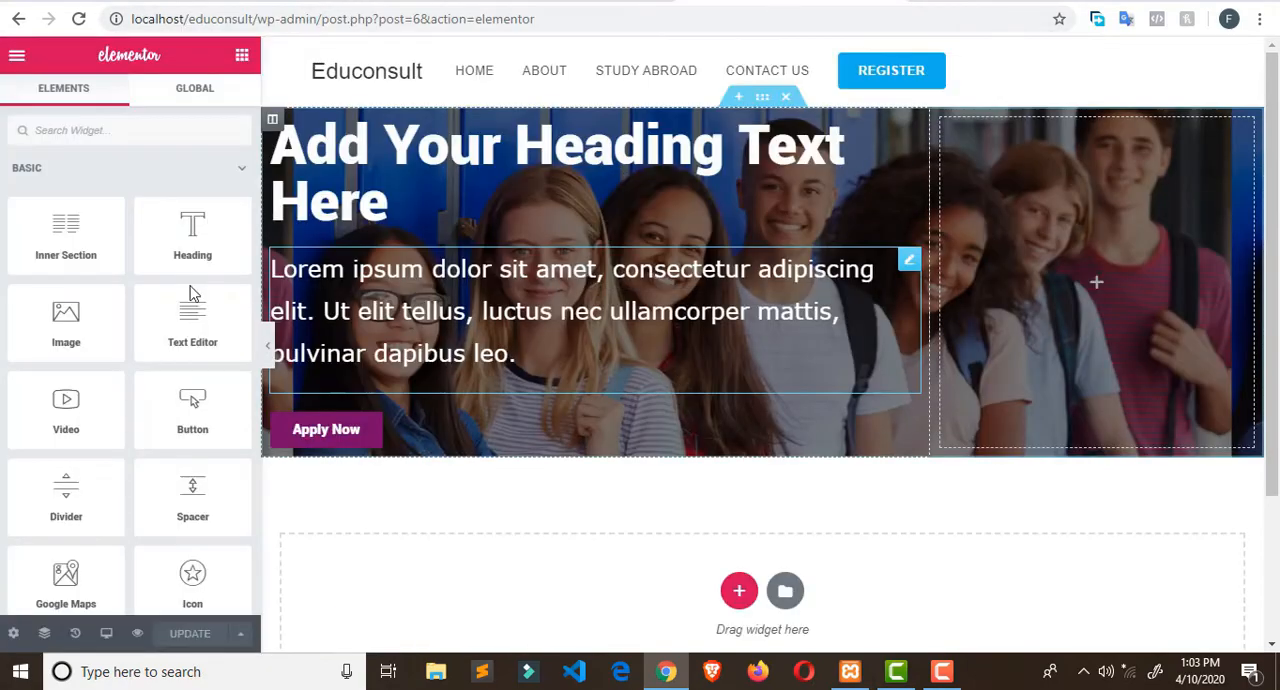
{"action": "left_click", "coordinate": [390, 200]}
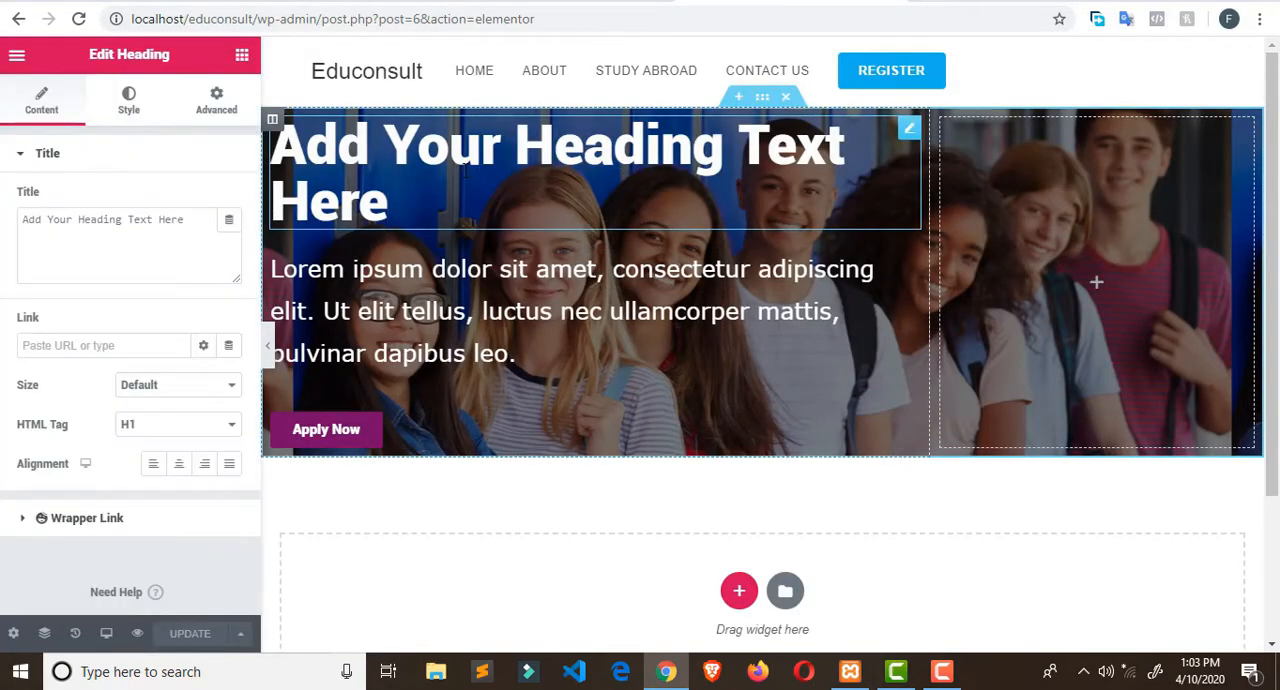
{"action": "triple_click", "coordinate": [95, 221]}
{"action": "type", "text": "Uni"}
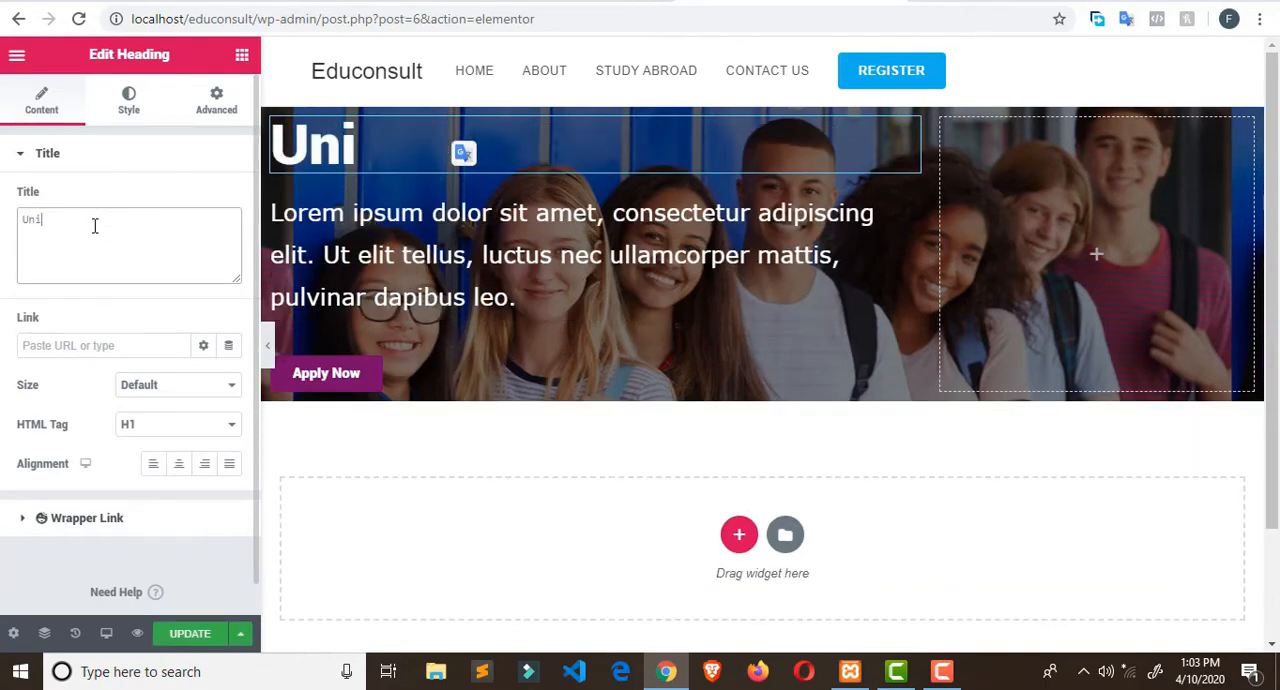
{"action": "type", "text": "vers"}
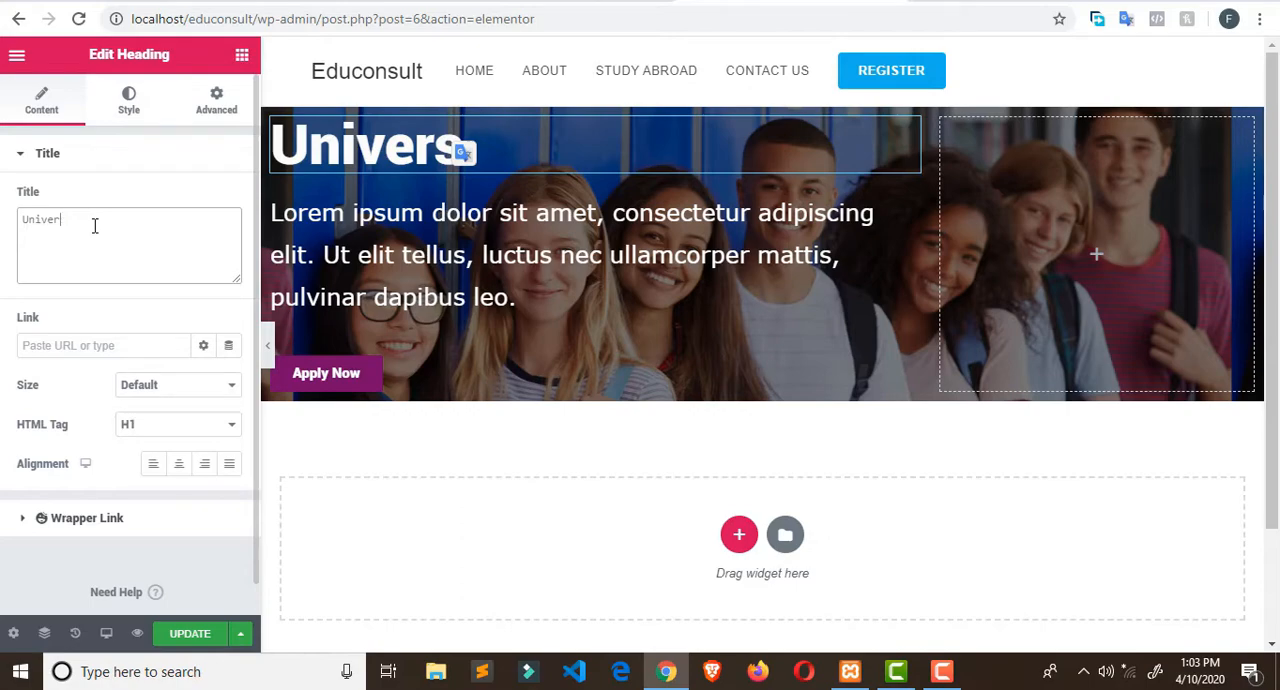
{"action": "key", "text": "BackSpace"}
{"action": "type", "text": "sit "}
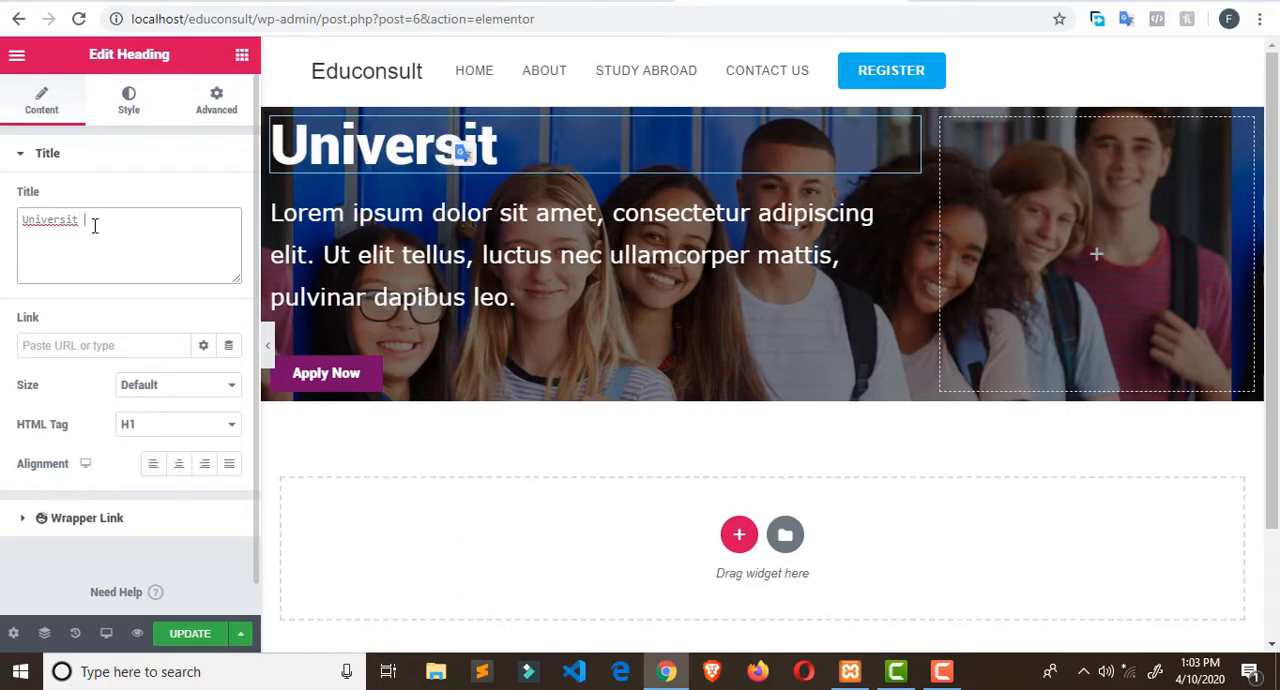
{"action": "type", "text": "y"}
{"action": "key", "text": "BackSpace"}
{"action": "type", "text": "y "}
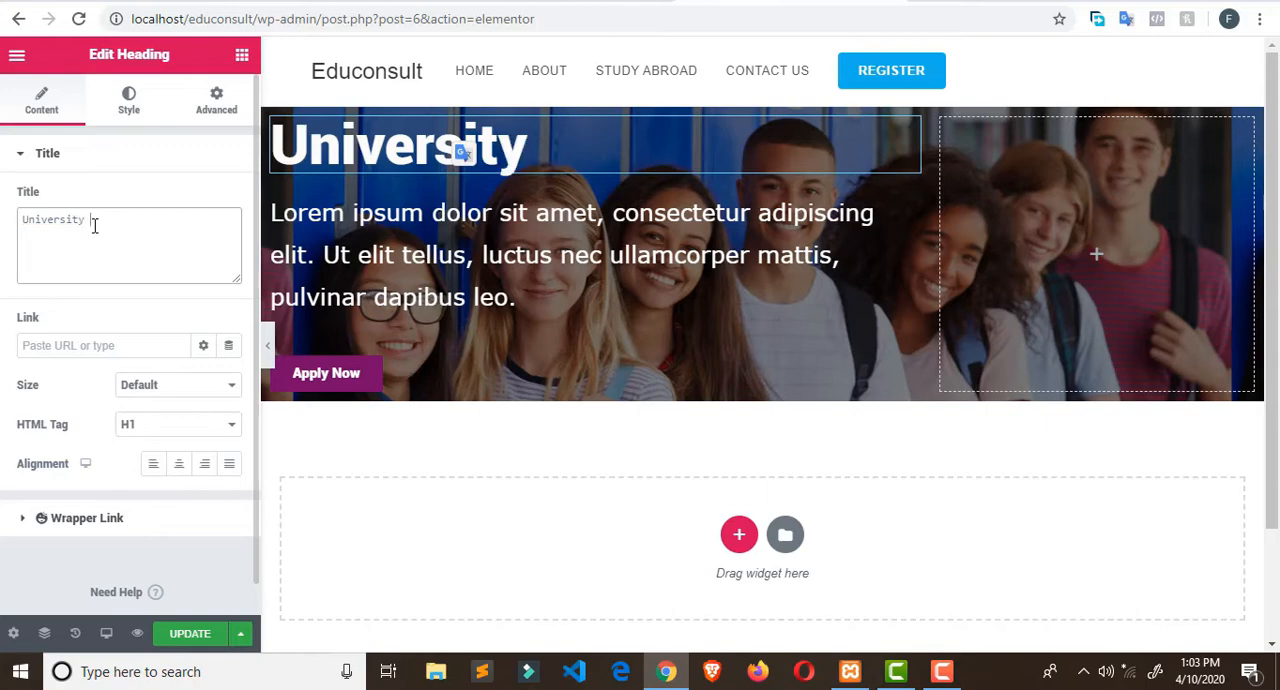
{"action": "type", "text": "R"}
{"action": "key", "text": "BackSpace"}
{"action": "type", "text": "Edi"}
{"action": "key", "text": "BackSpace"}
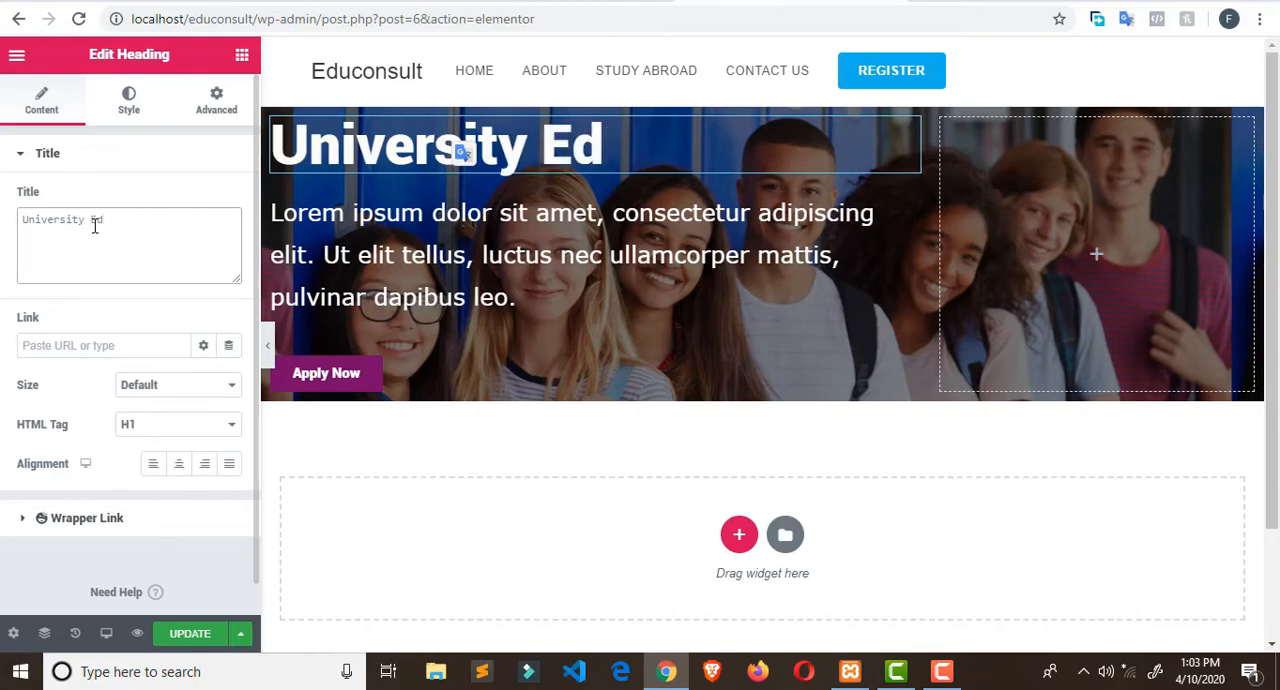
{"action": "type", "text": "ic"}
{"action": "key", "text": "BackSpace"}
{"action": "key", "text": "BackSpace"}
{"action": "type", "text": "ucation"}
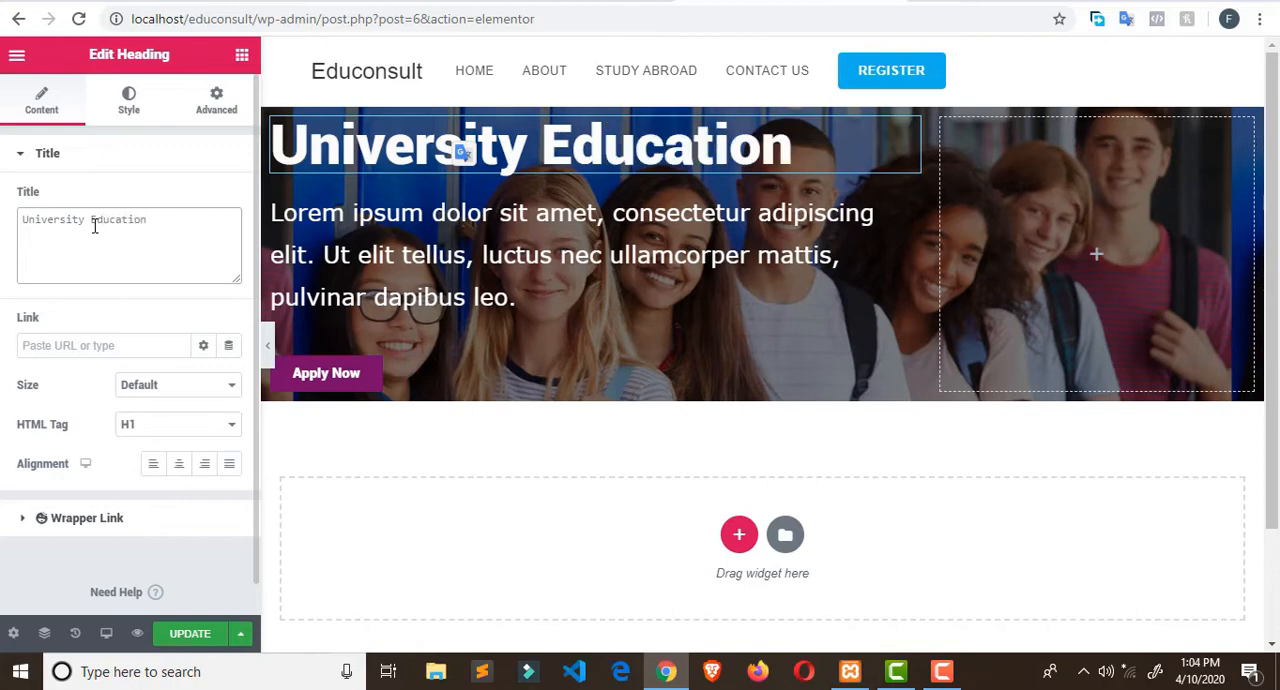
{"action": "type", "text": " in USA "}
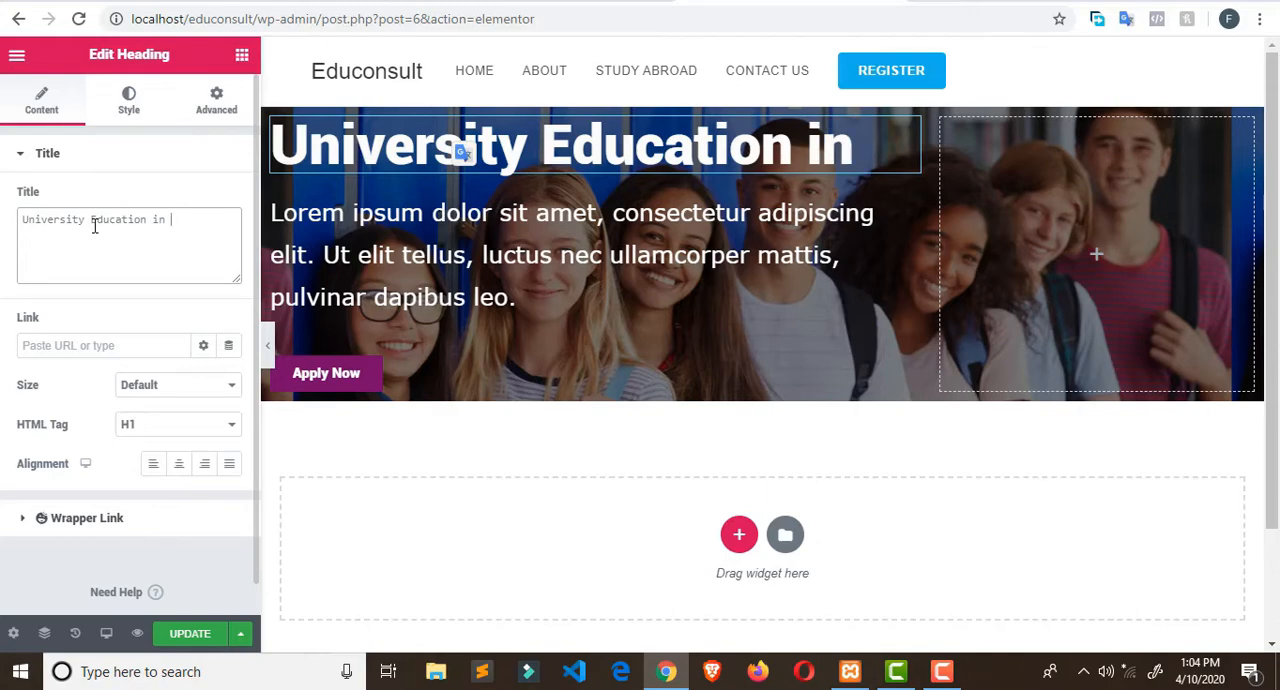
{"action": "type", "text": "n"}
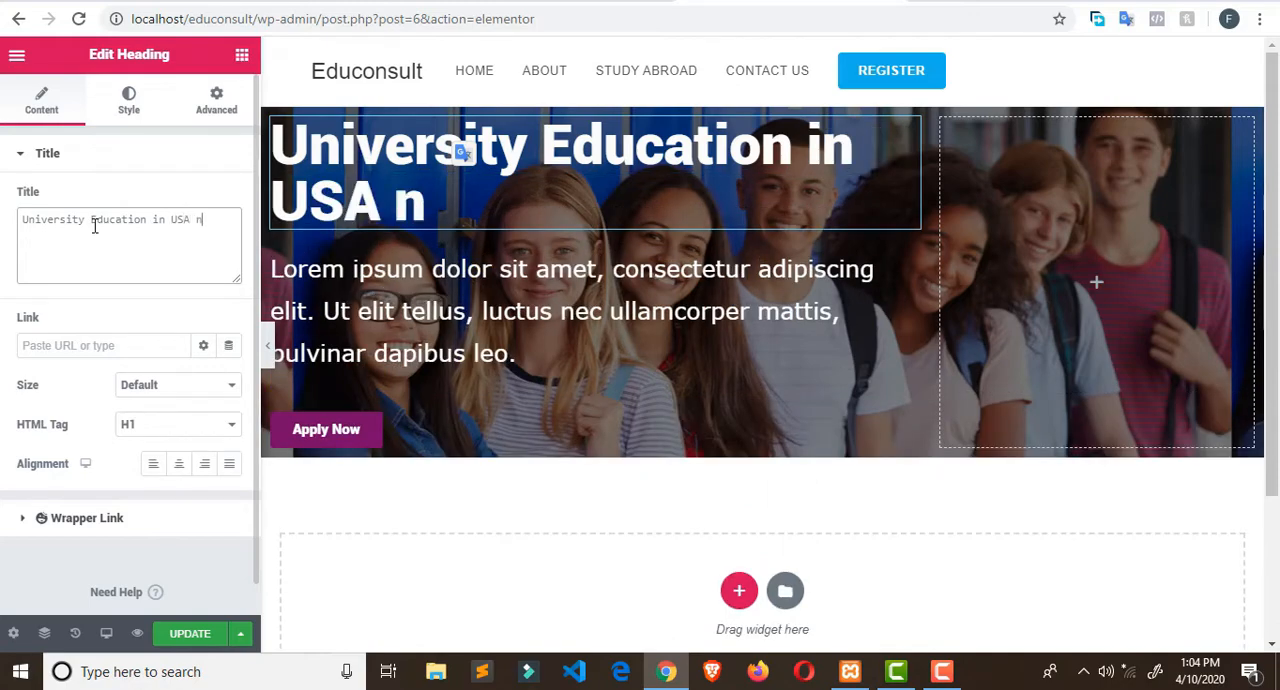
{"action": "key", "text": "BackSpace"}
{"action": "type", "text": "and Ca"}
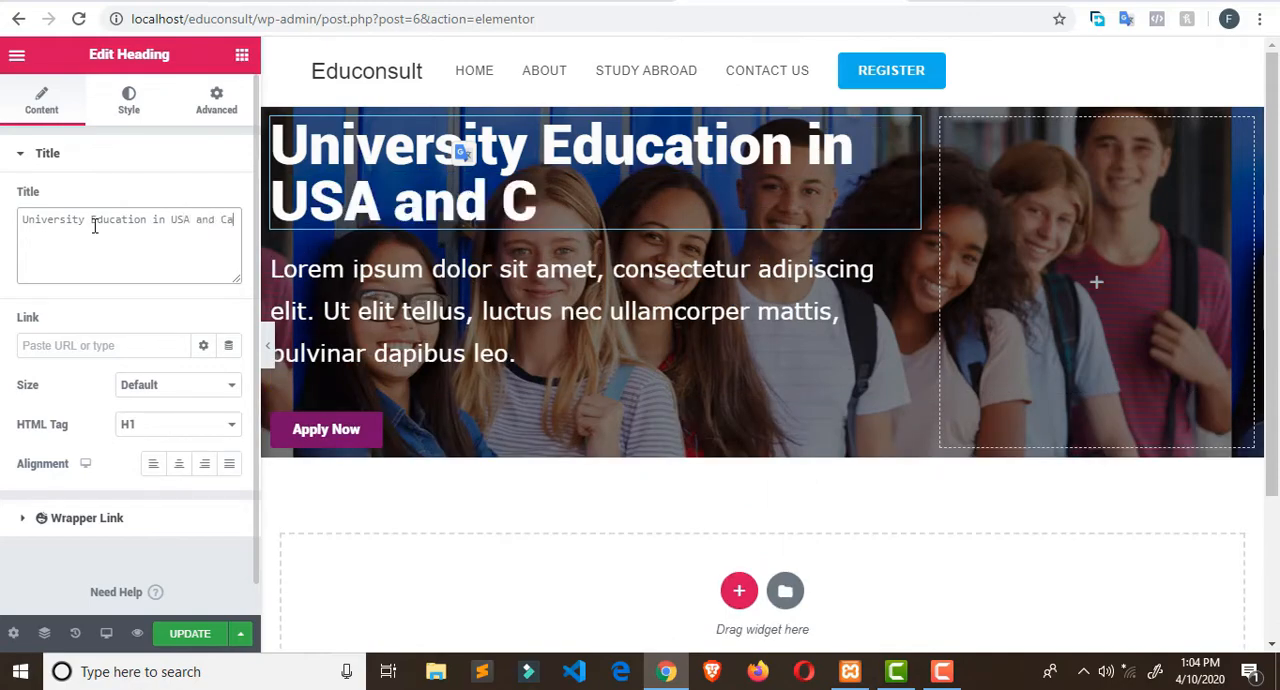
{"action": "type", "text": "nand"}
{"action": "key", "text": "BackSpace"}
{"action": "key", "text": "BackSpace"}
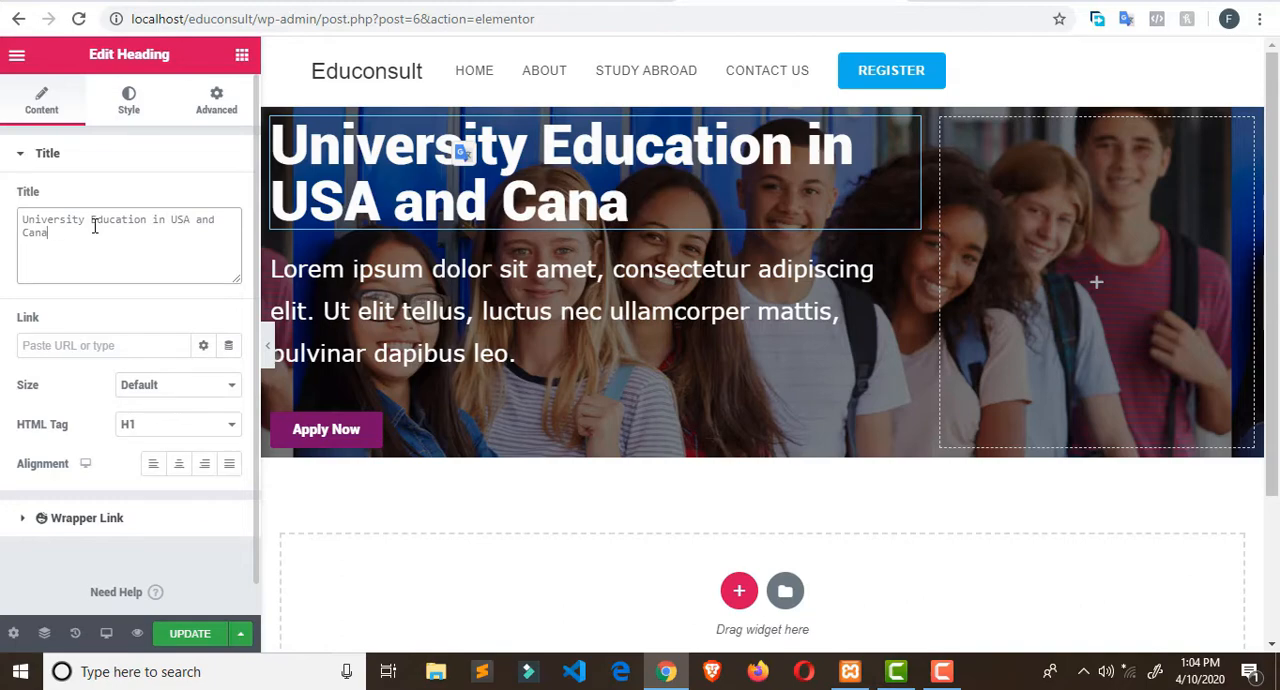
{"action": "type", "text": "da"}
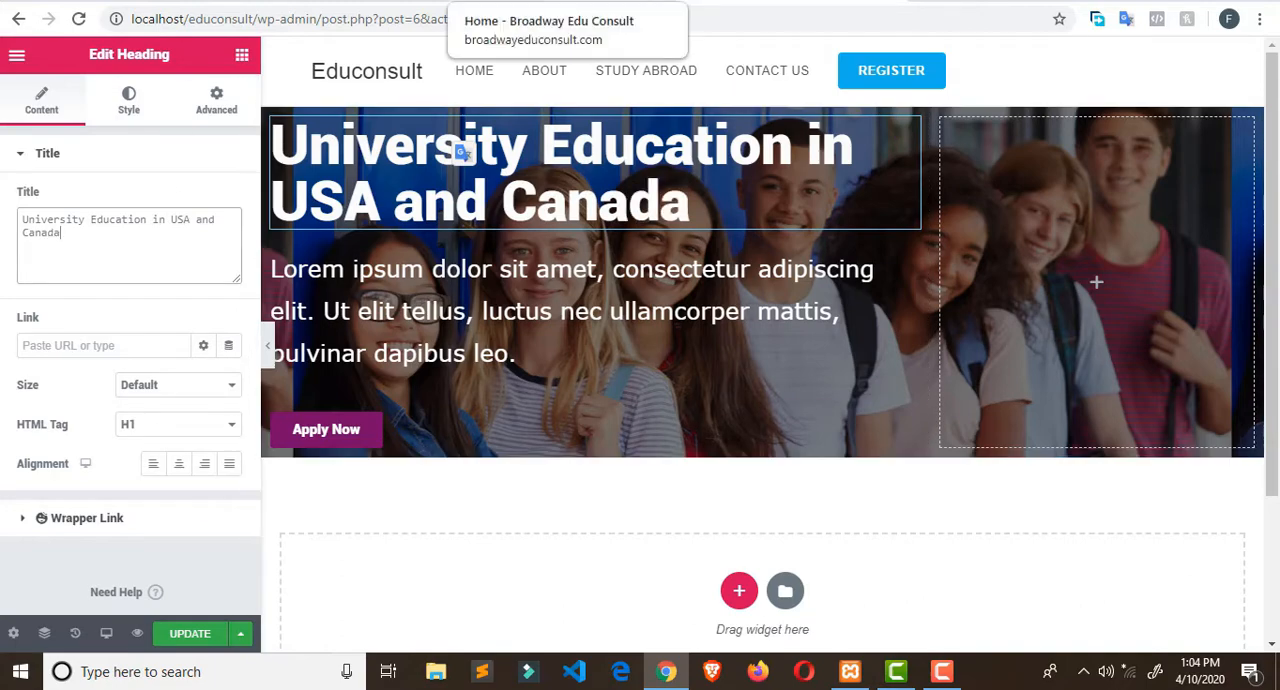
- Switch to the Broadway Edu Consult site and inspect the hero subtitle's element code and styles, closing the developer tools when done
{"action": "left_click", "coordinate": [565, 5]}
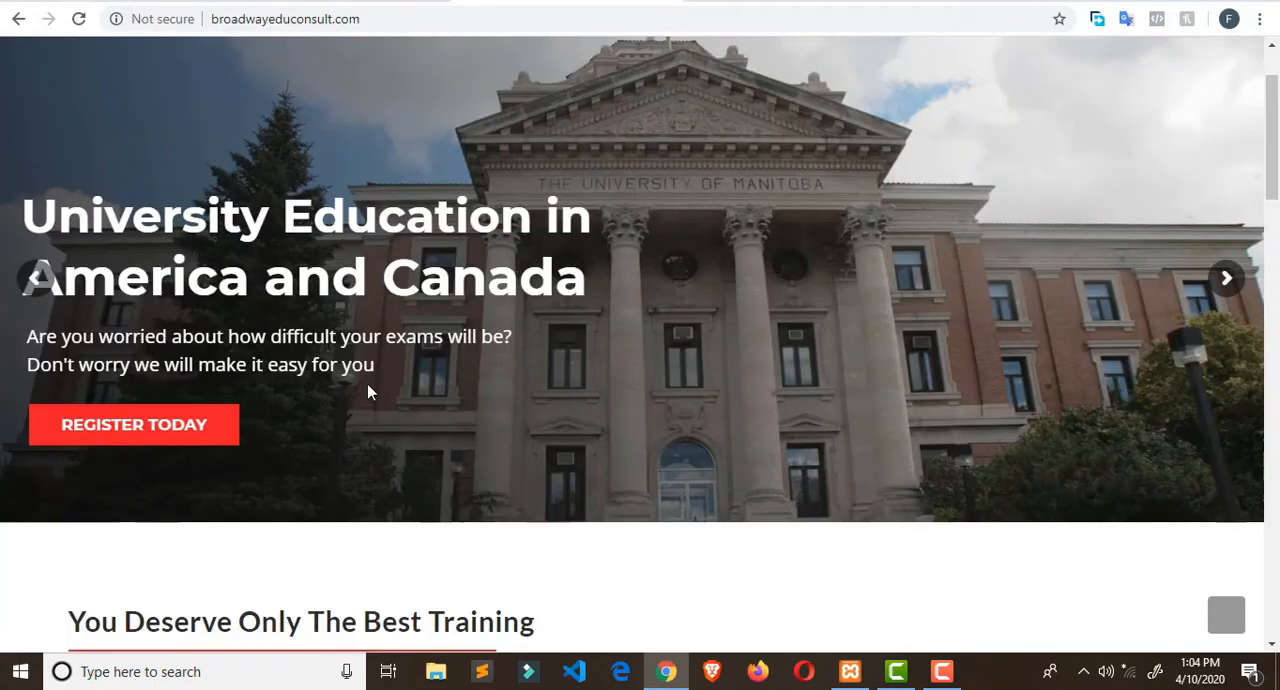
{"action": "right_click", "coordinate": [340, 366]}
{"action": "left_click", "coordinate": [401, 468]}
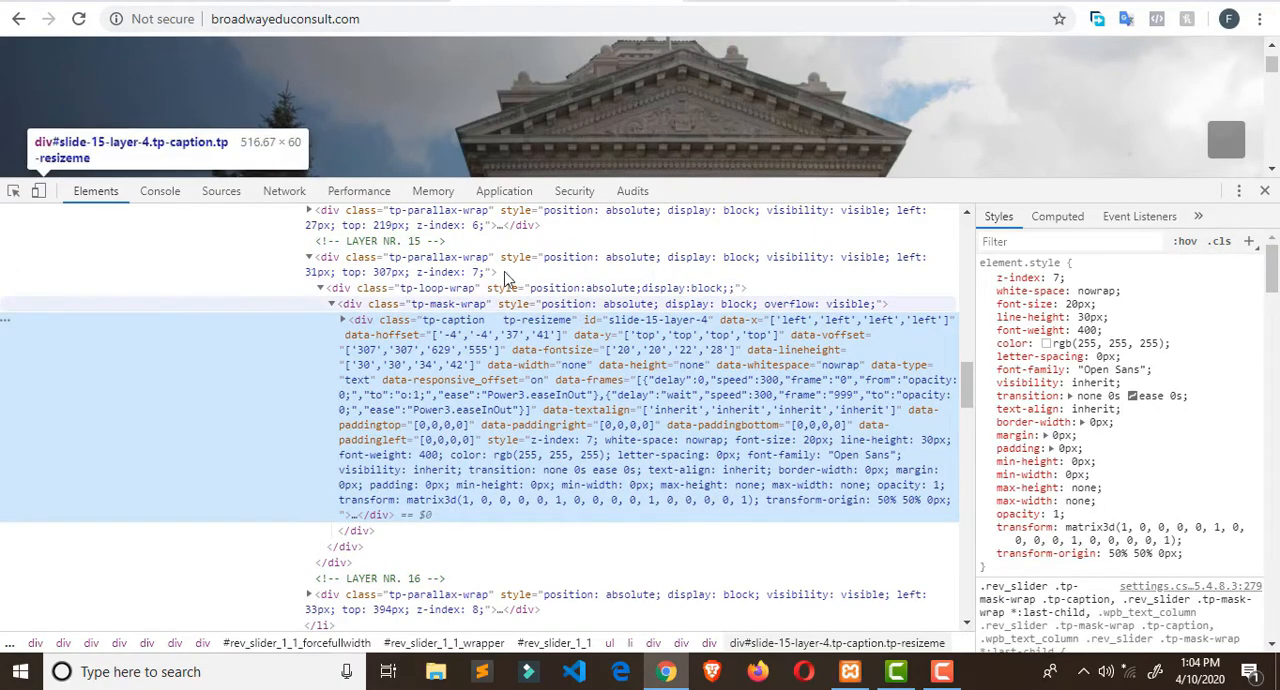
{"action": "left_click", "coordinate": [458, 20]}
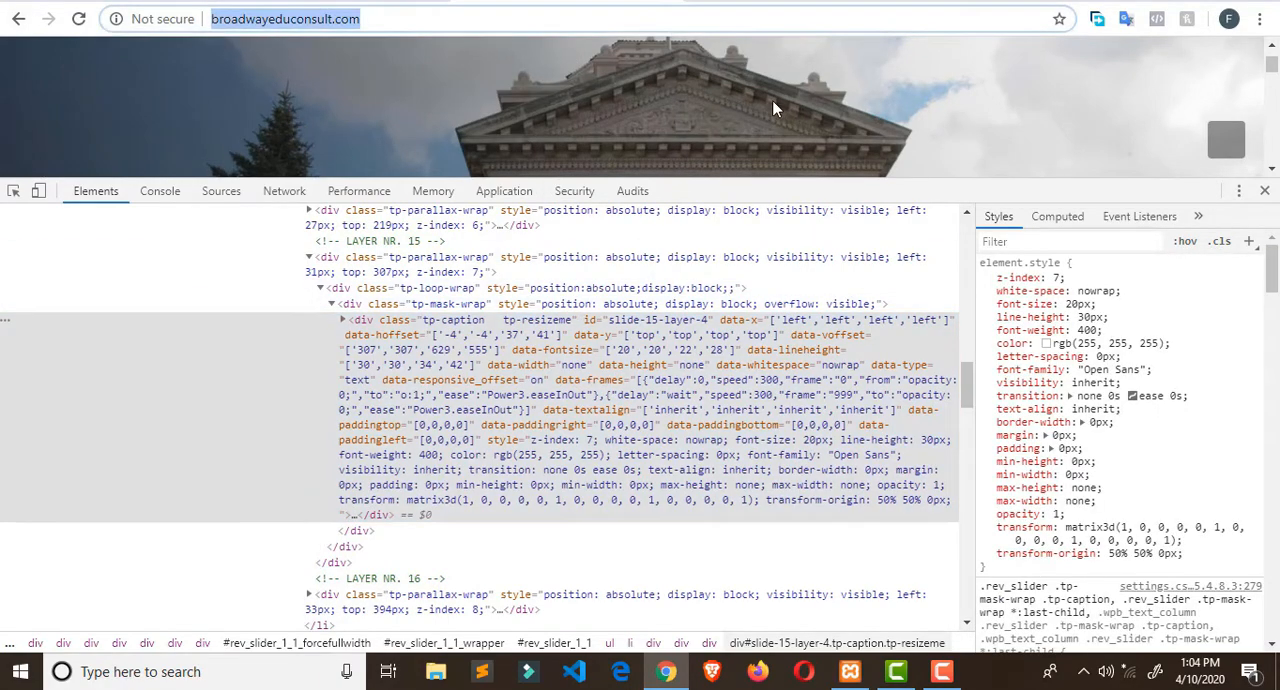
{"action": "key", "text": "BackSpace"}
{"action": "left_click", "coordinate": [735, 1]}
{"action": "left_click", "coordinate": [645, 1]}
{"action": "left_click", "coordinate": [722, 1]}
{"action": "left_click", "coordinate": [423, 343]}
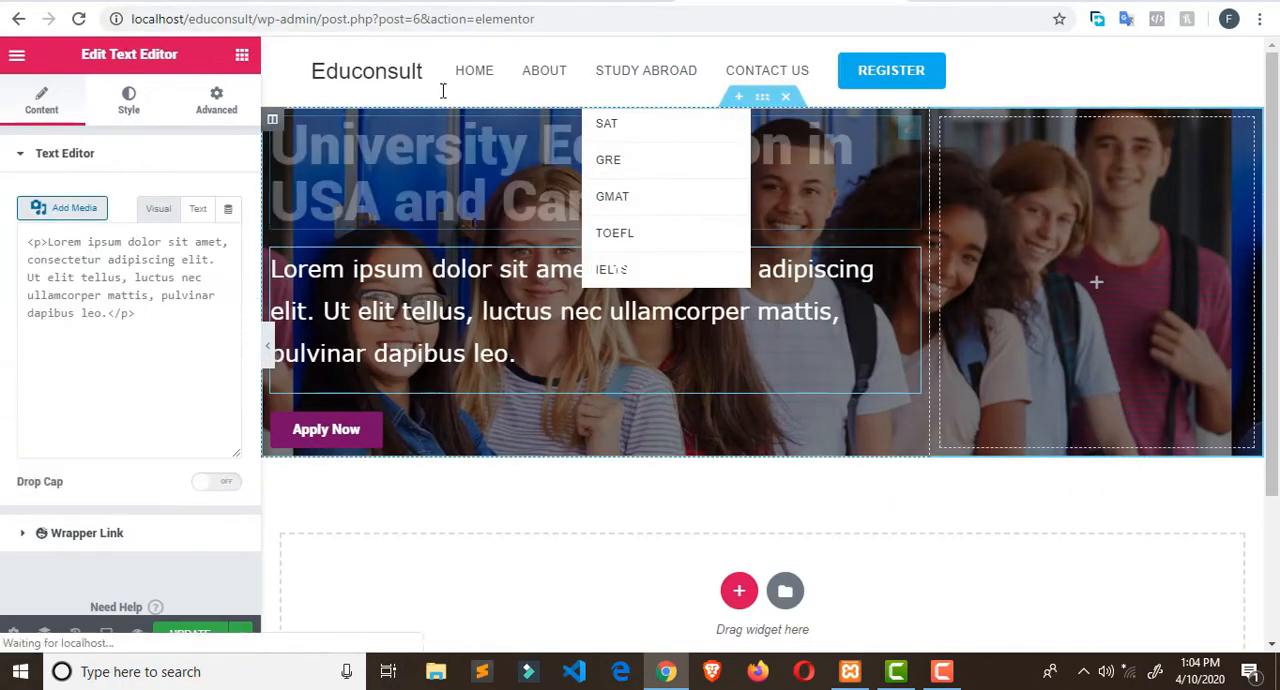
{"action": "left_click", "coordinate": [570, 1]}
{"action": "scroll", "coordinate": [574, 250], "scroll_direction": "down", "scroll_amount": 4}
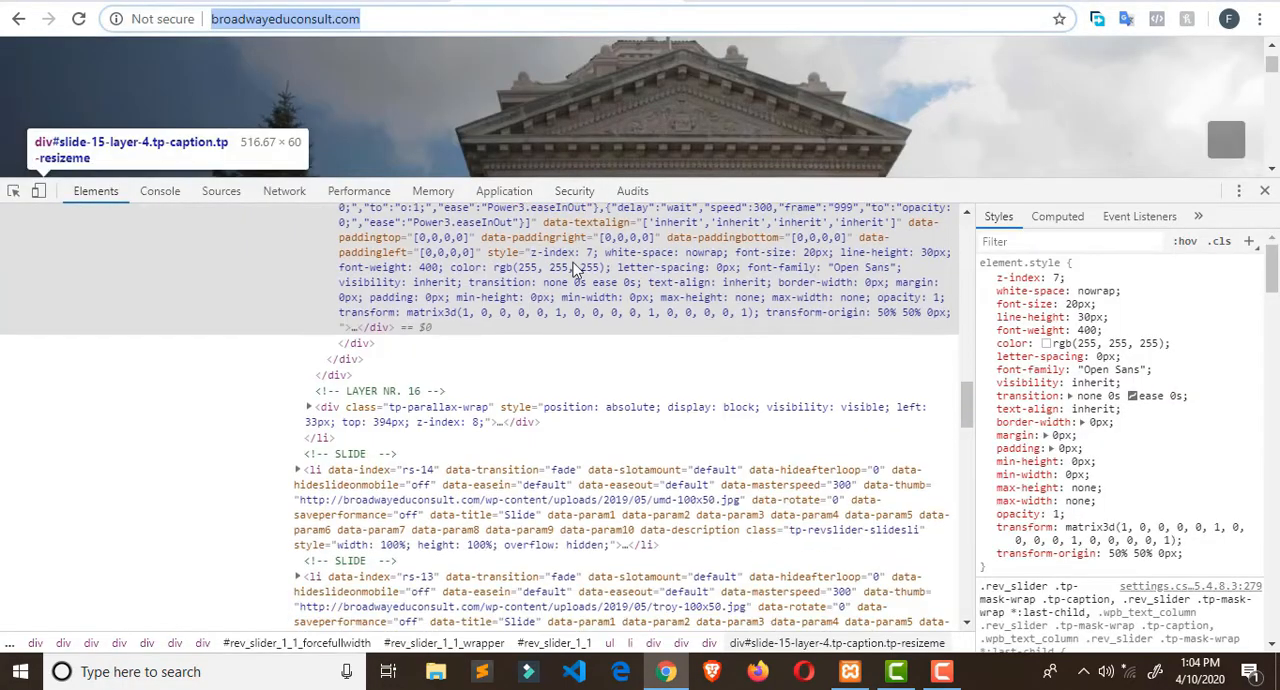
{"action": "left_click", "coordinate": [518, 86]}
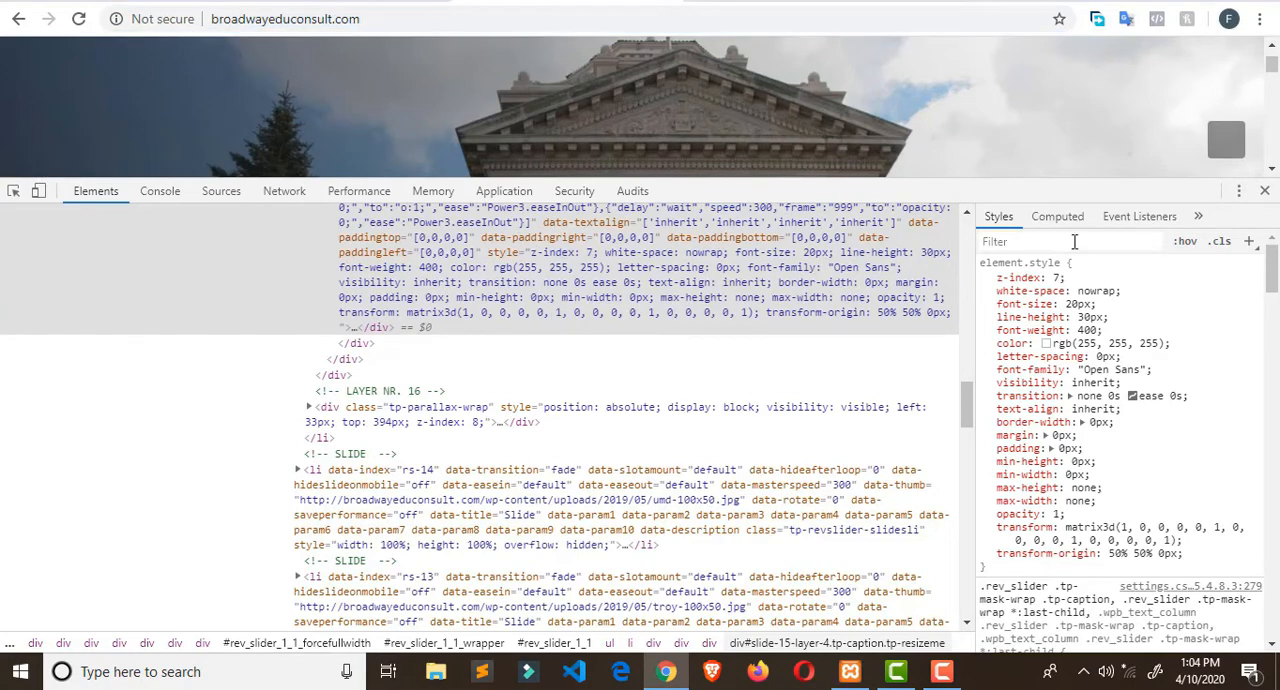
{"action": "left_click", "coordinate": [1264, 190]}
- Compare the Broadway Edu Consult hero and "You Deserve Only The Best Training" section with the hero of the page being built
{"action": "scroll", "coordinate": [588, 428], "scroll_direction": "down", "scroll_amount": 1}
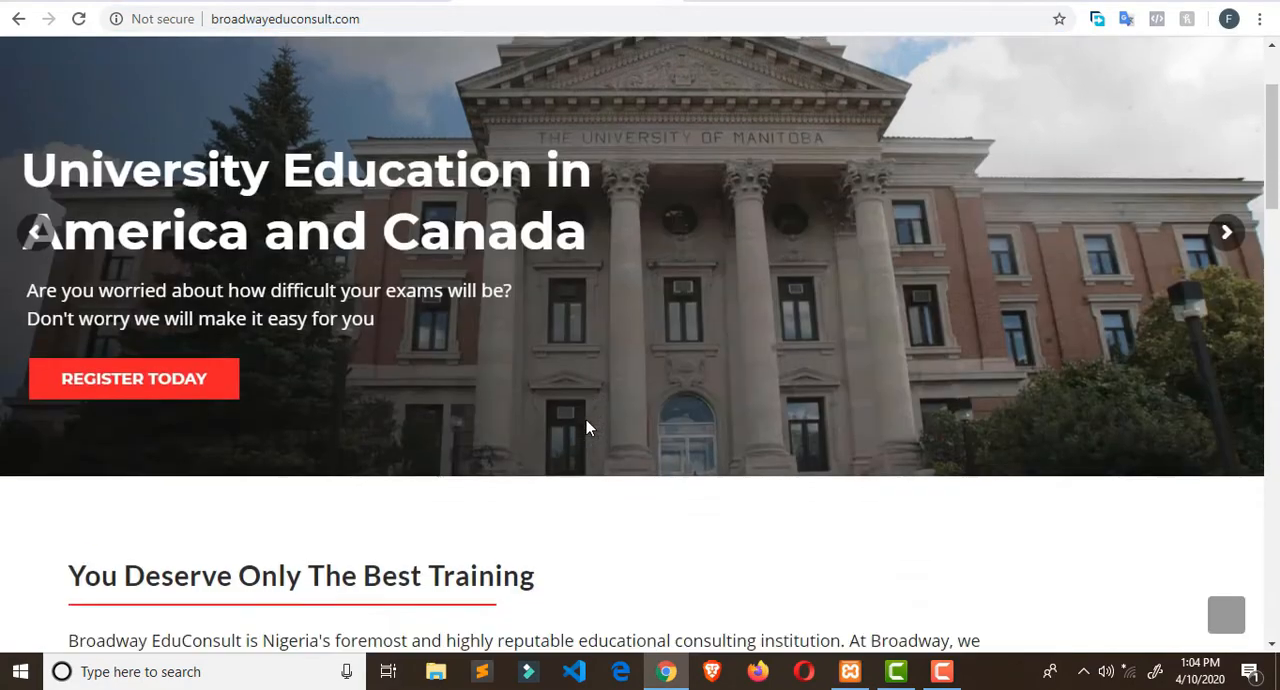
{"action": "scroll", "coordinate": [586, 425], "scroll_direction": "down", "scroll_amount": 4}
{"action": "scroll", "coordinate": [150, 220], "scroll_direction": "up", "scroll_amount": 2}
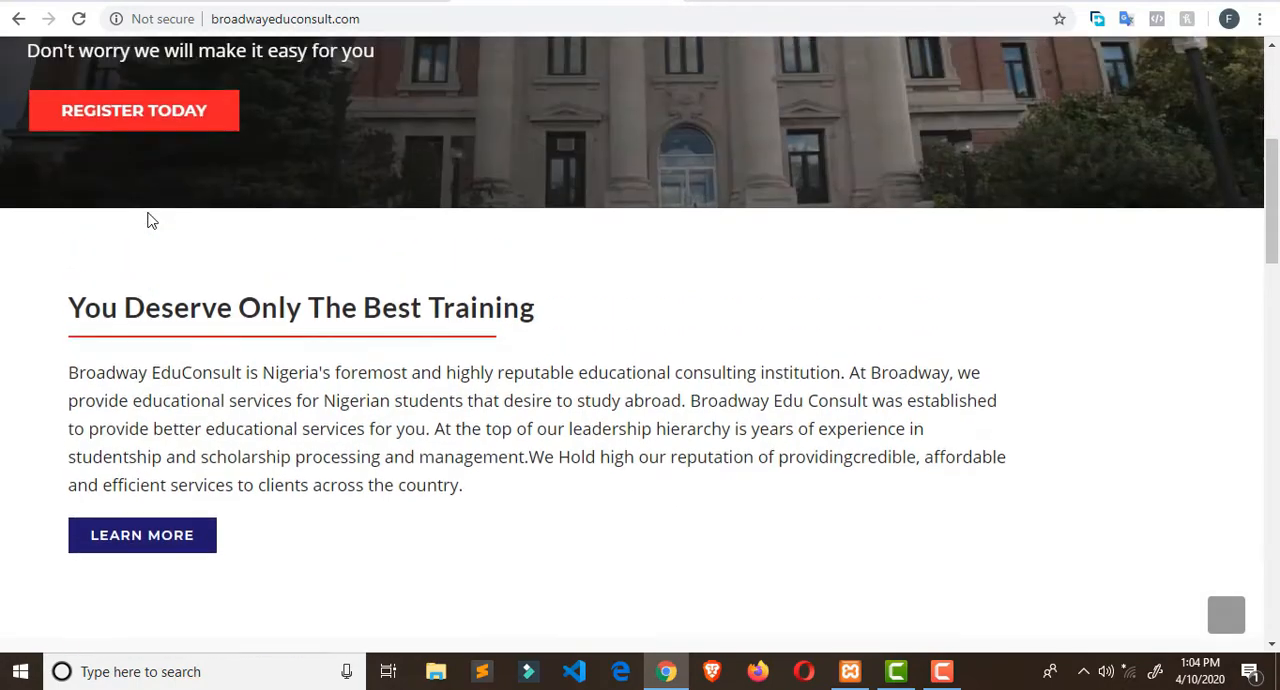
{"action": "scroll", "coordinate": [150, 220], "scroll_direction": "up", "scroll_amount": 2}
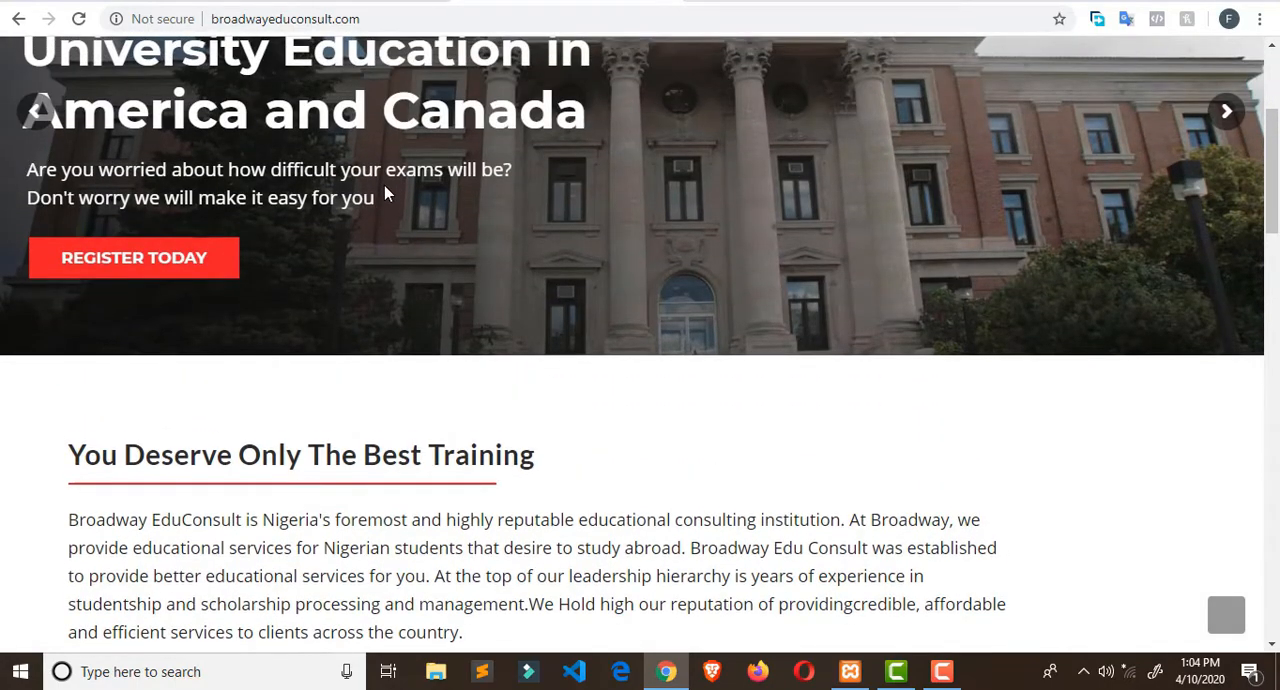
{"action": "left_click", "coordinate": [738, 1]}
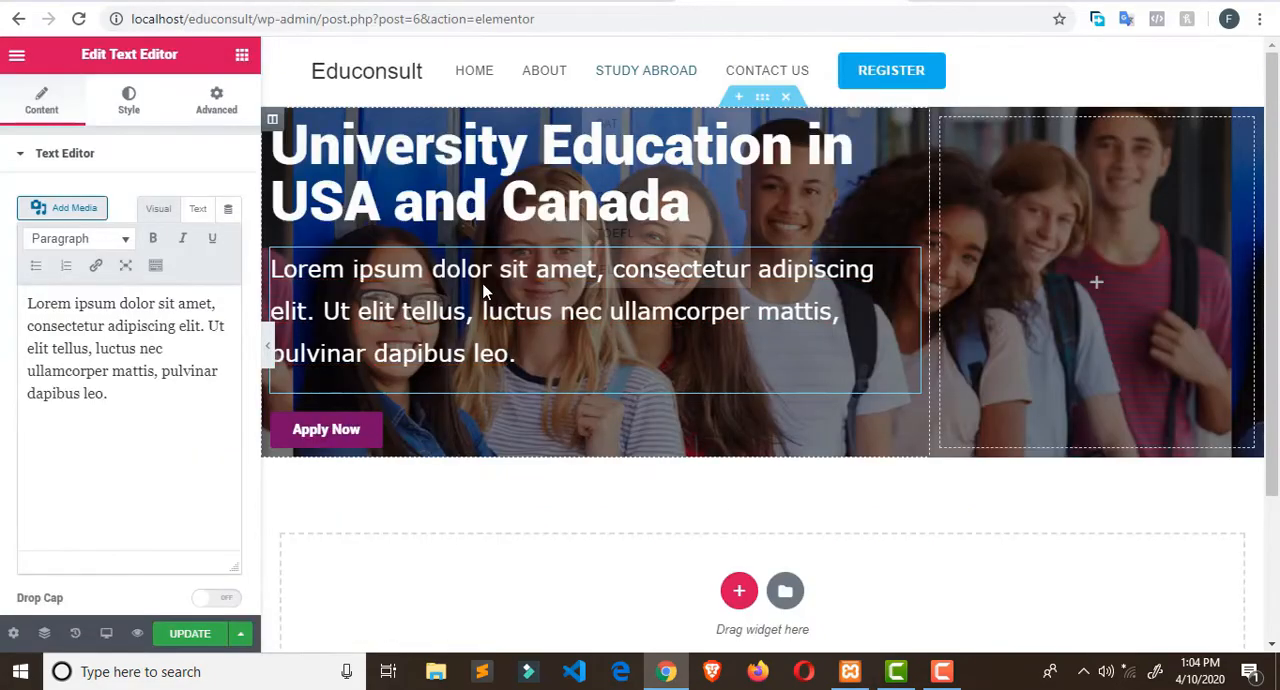
{"action": "left_click", "coordinate": [484, 291]}
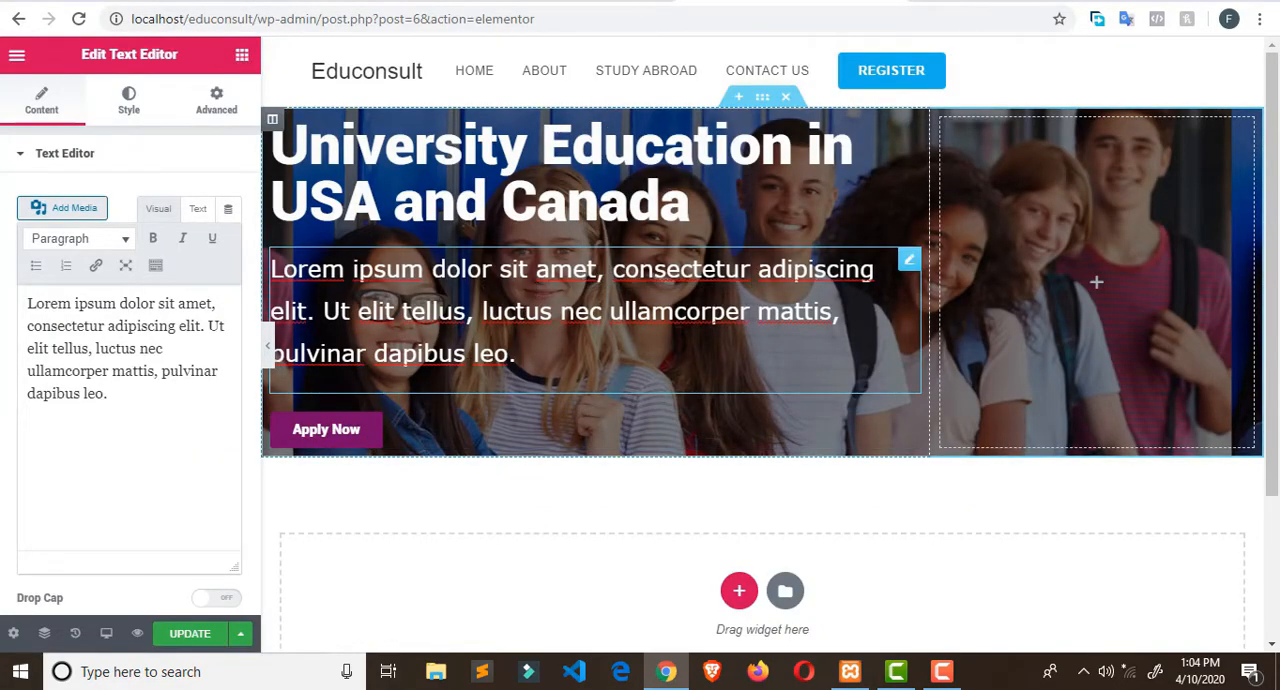
{"action": "scroll", "coordinate": [486, 400], "scroll_direction": "down", "scroll_amount": 2}
{"action": "scroll", "coordinate": [486, 395], "scroll_direction": "up", "scroll_amount": 2}
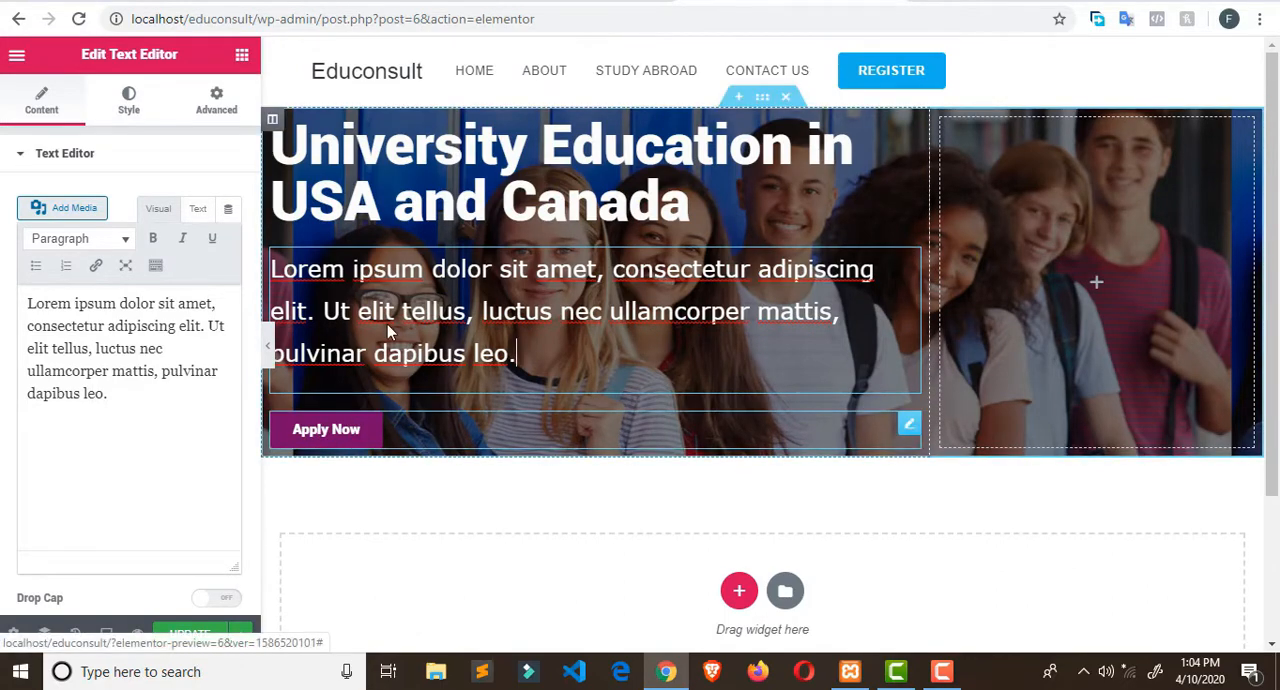
{"action": "scroll", "coordinate": [586, 420], "scroll_direction": "down", "scroll_amount": 1}
{"action": "scroll", "coordinate": [746, 105], "scroll_direction": "up", "scroll_amount": 1}
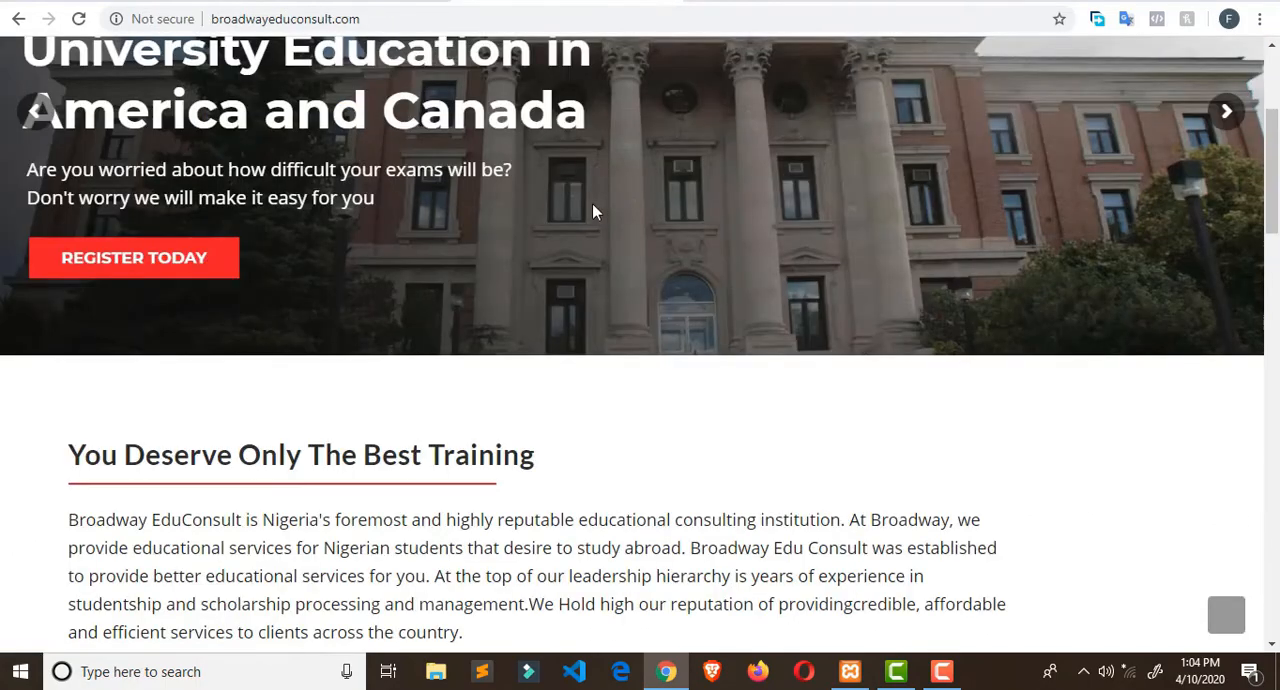
{"action": "scroll", "coordinate": [177, 406], "scroll_direction": "down", "scroll_amount": 3}
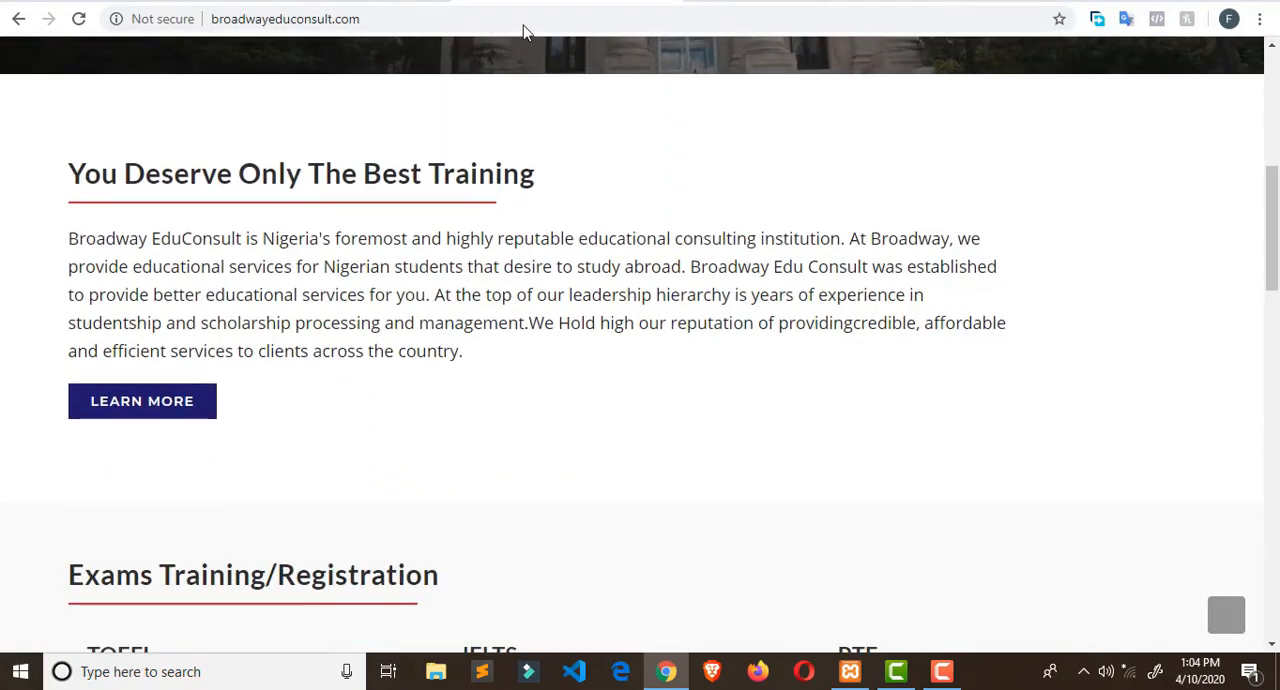
- Return to the Elementor page and add a single-column section below the hero
{"action": "left_click", "coordinate": [745, 2]}
{"action": "scroll", "coordinate": [556, 307], "scroll_direction": "down", "scroll_amount": 2}
{"action": "scroll", "coordinate": [829, 303], "scroll_direction": "up", "scroll_amount": 2}
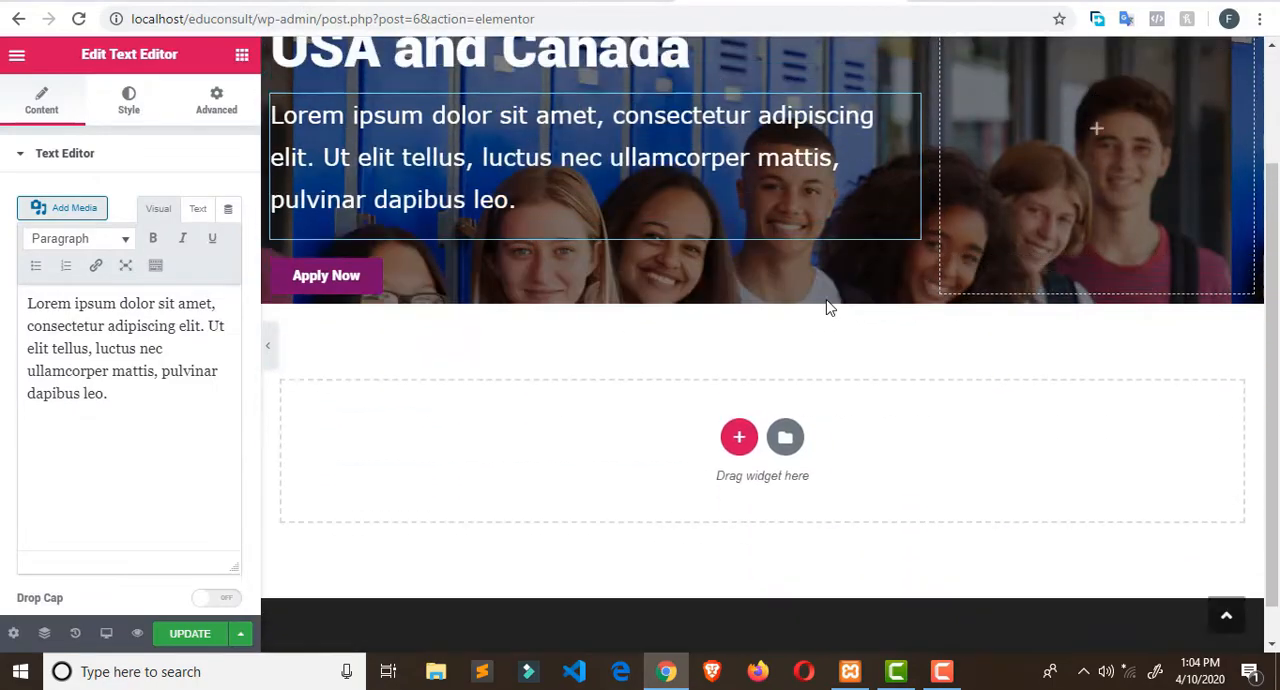
{"action": "scroll", "coordinate": [865, 302], "scroll_direction": "down", "scroll_amount": 2}
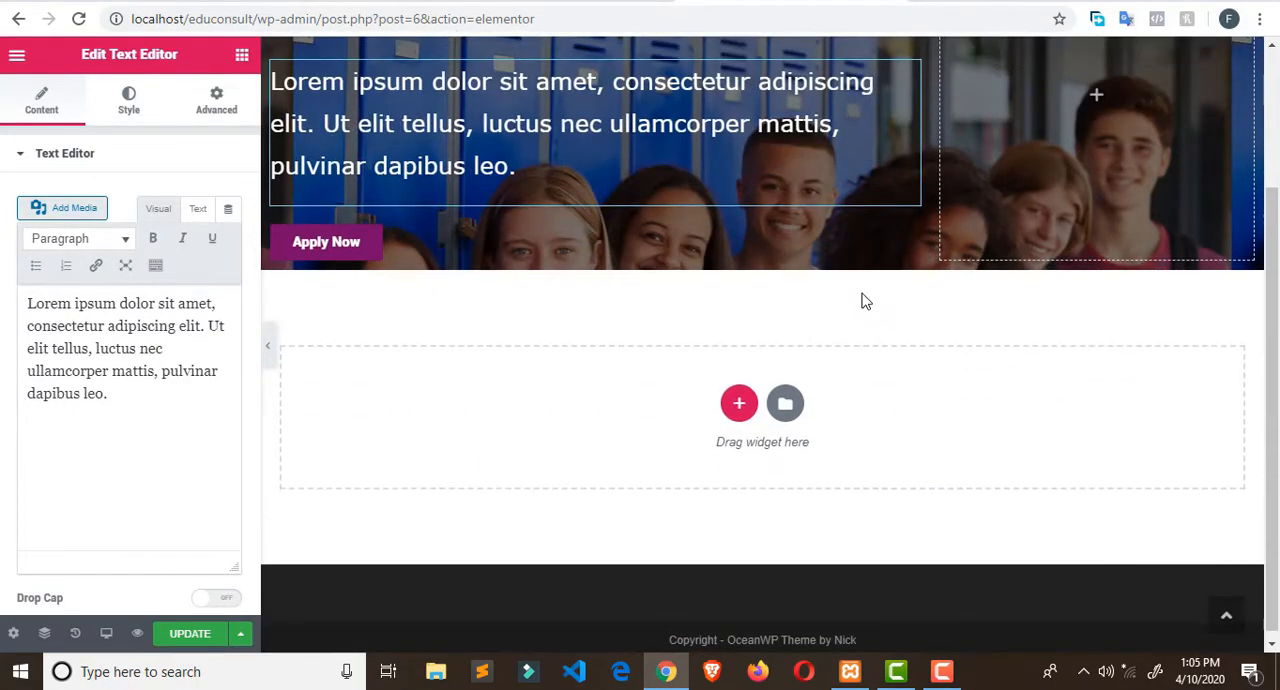
{"action": "left_click", "coordinate": [740, 401]}
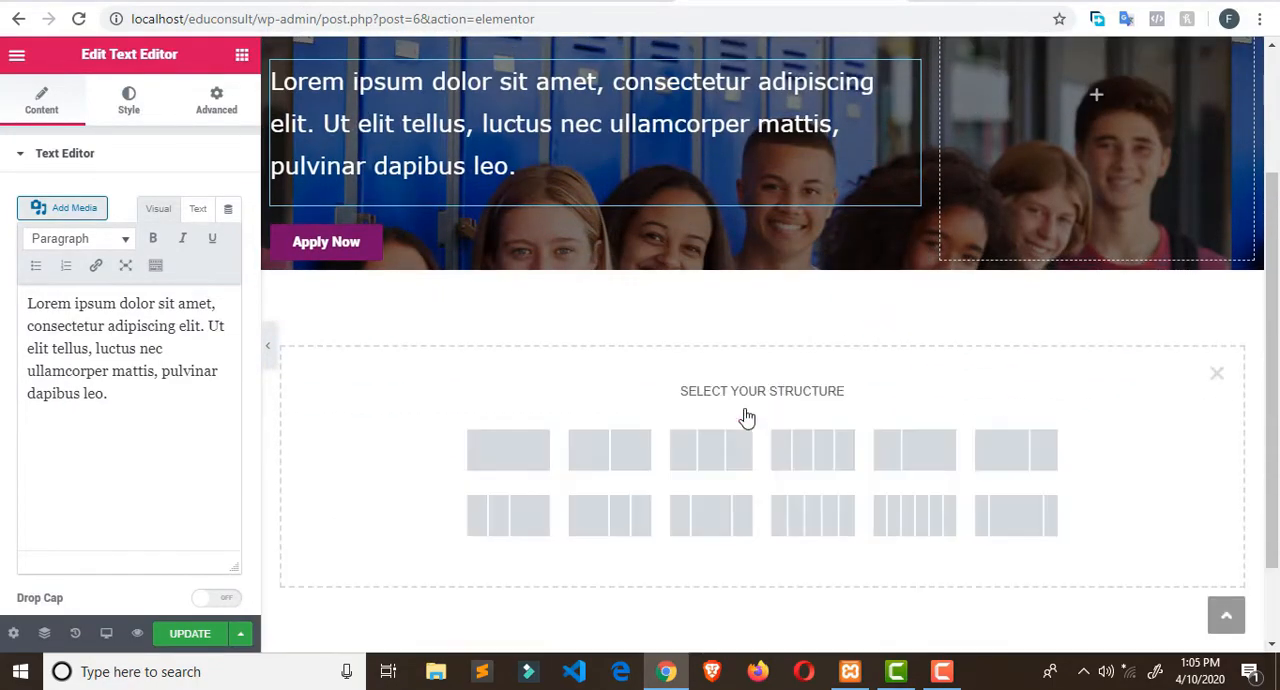
{"action": "left_click", "coordinate": [518, 458]}
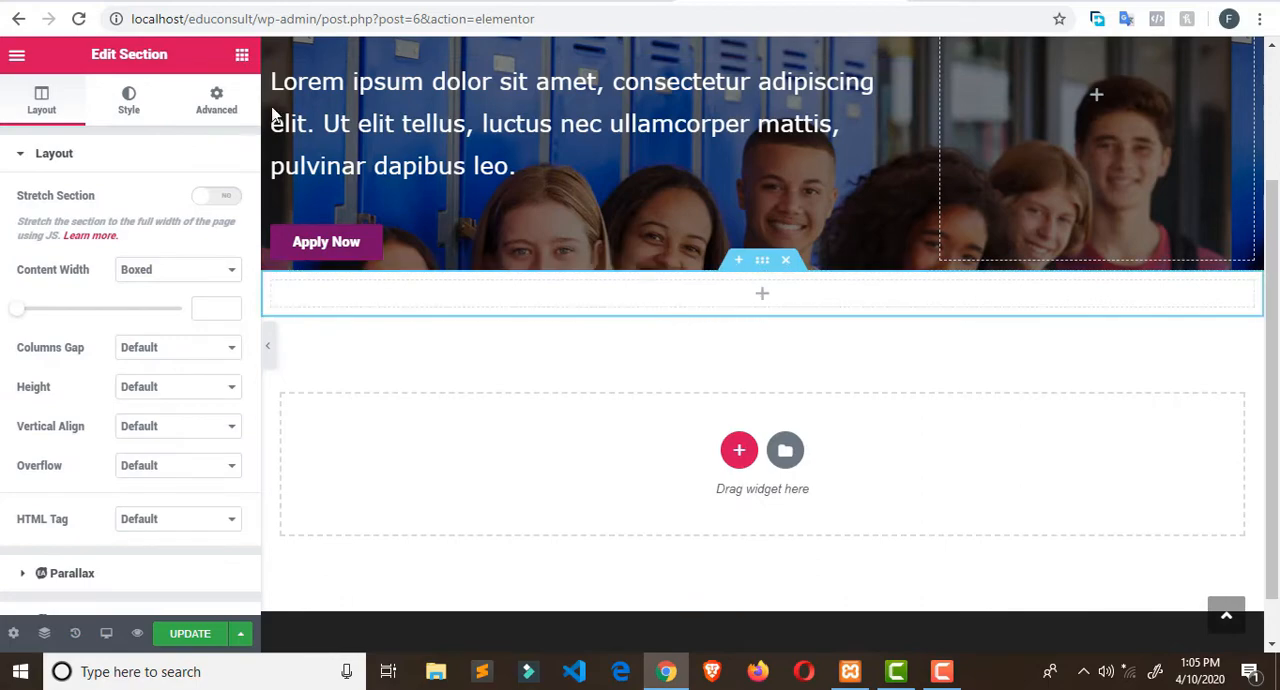
- Insert a Heading widget in the empty section below the hero and open its style settings
{"action": "scroll", "coordinate": [762, 330], "scroll_direction": "up", "scroll_amount": 2}
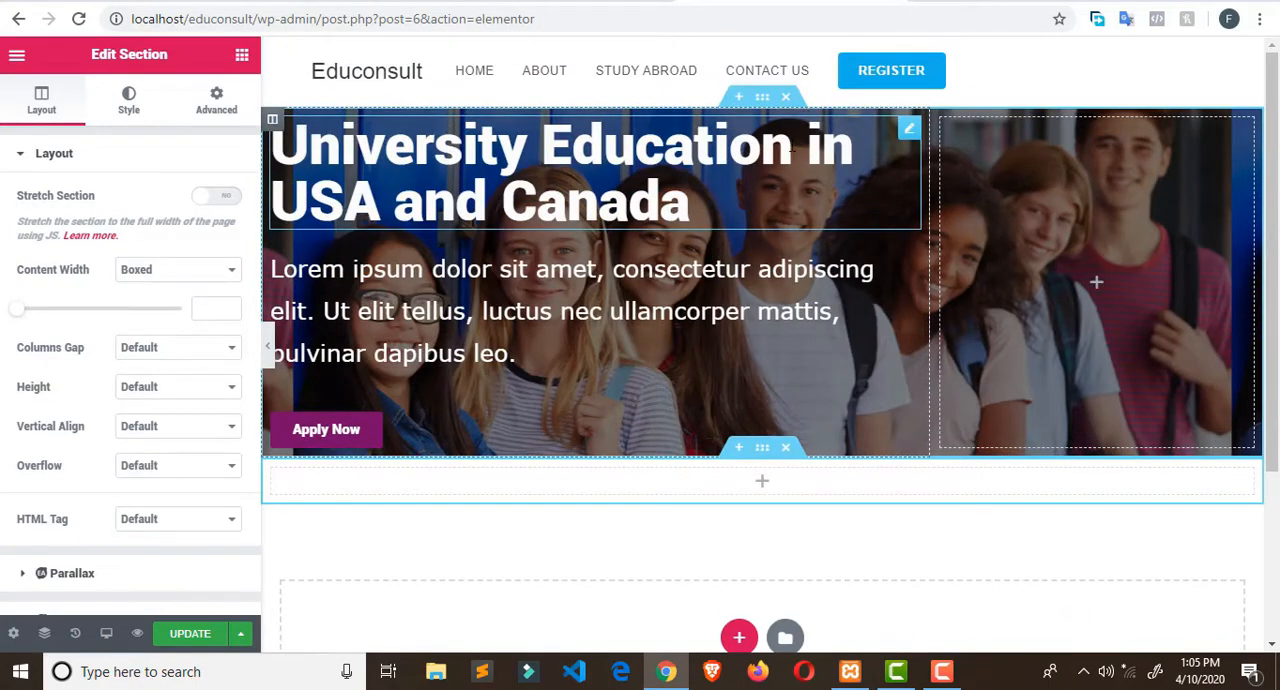
{"action": "left_click", "coordinate": [240, 55]}
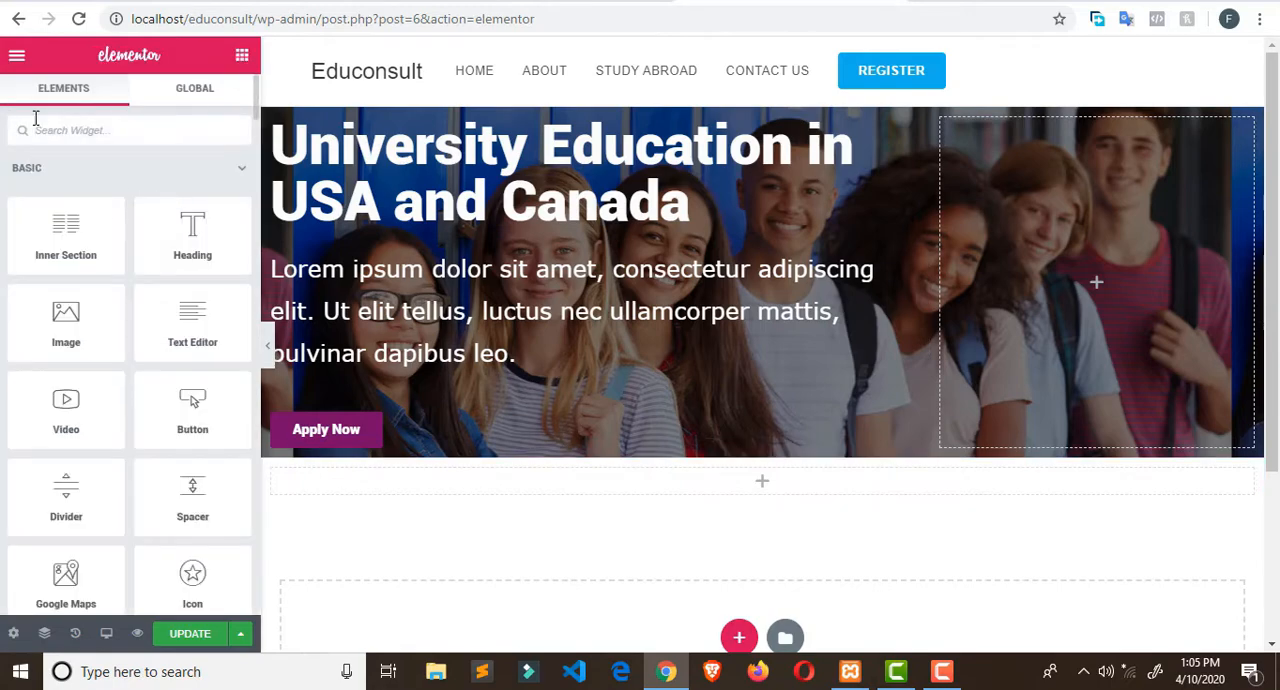
{"action": "left_click_drag", "start_coordinate": [191, 250], "coordinate": [418, 484]}
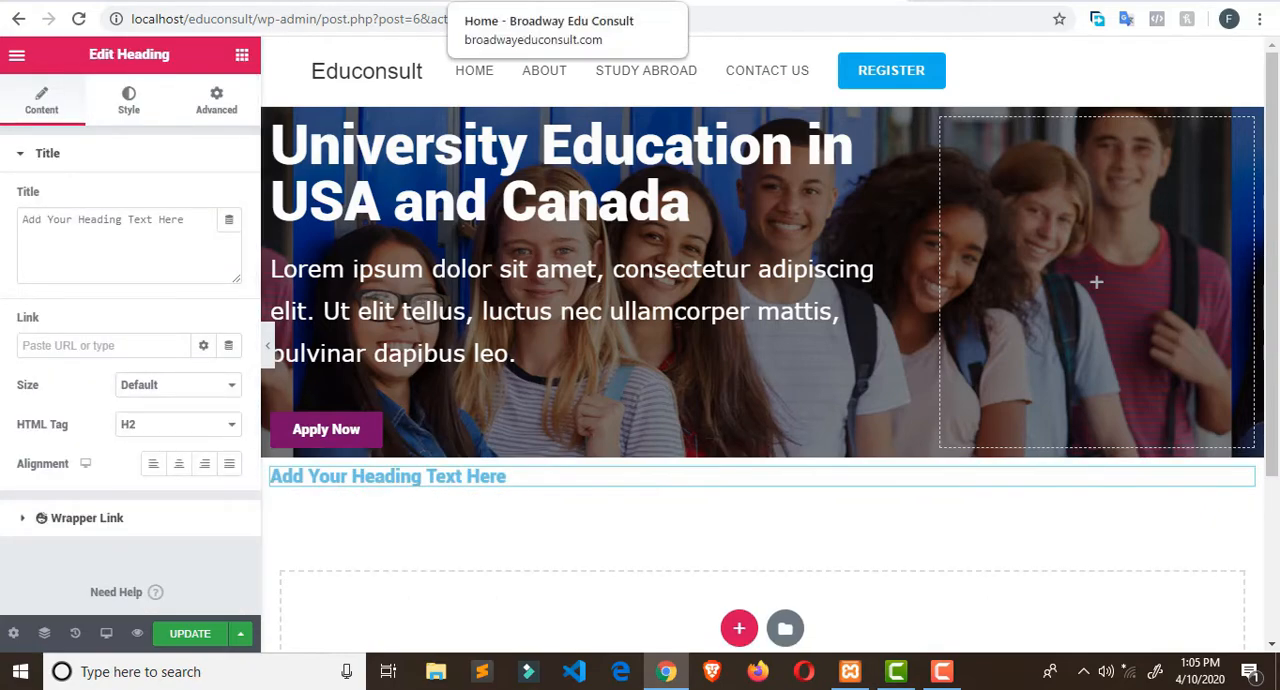
{"action": "left_click", "coordinate": [135, 110]}
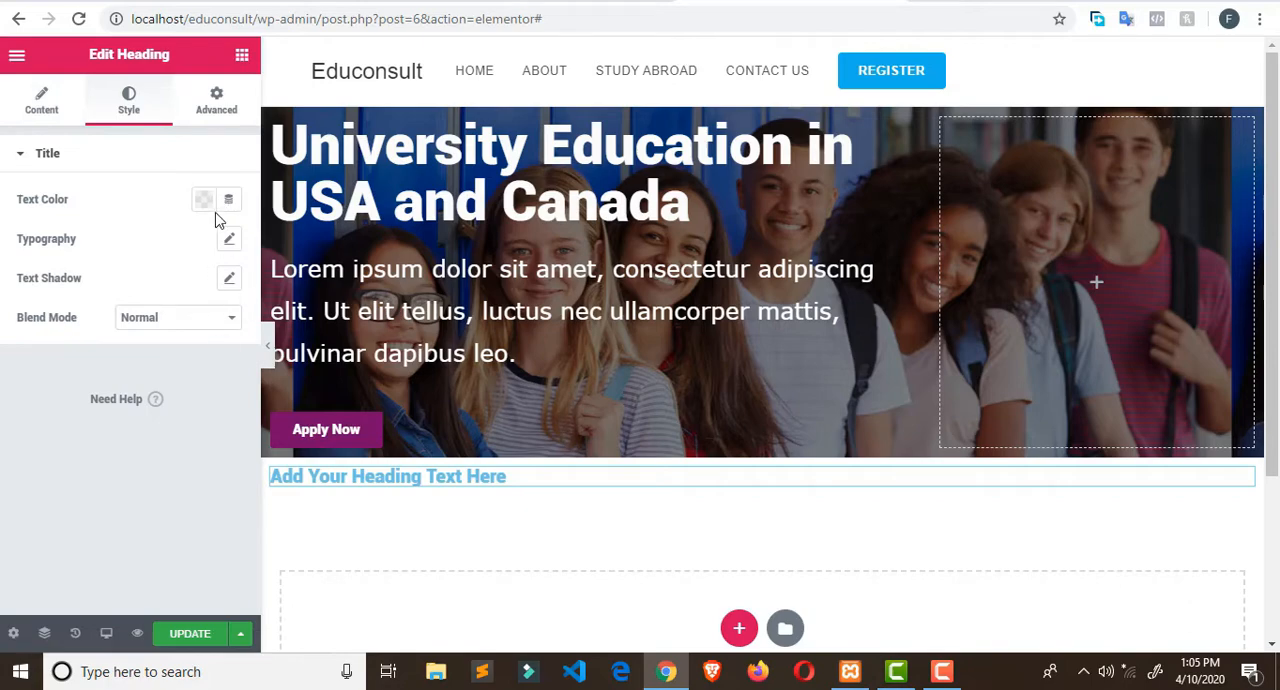
- Set the new heading's font size to 47 px and its text color to the dark grey #54595F
{"action": "left_click", "coordinate": [229, 240]}
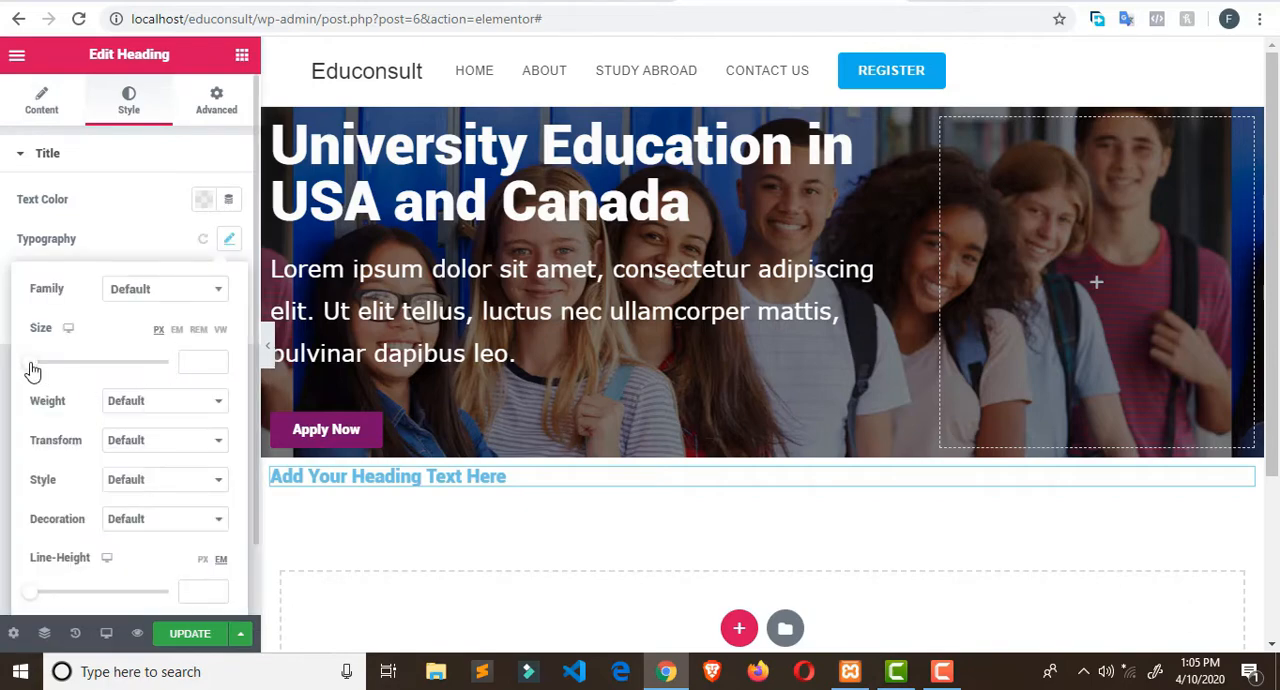
{"action": "left_click_drag", "start_coordinate": [33, 371], "coordinate": [64, 364]}
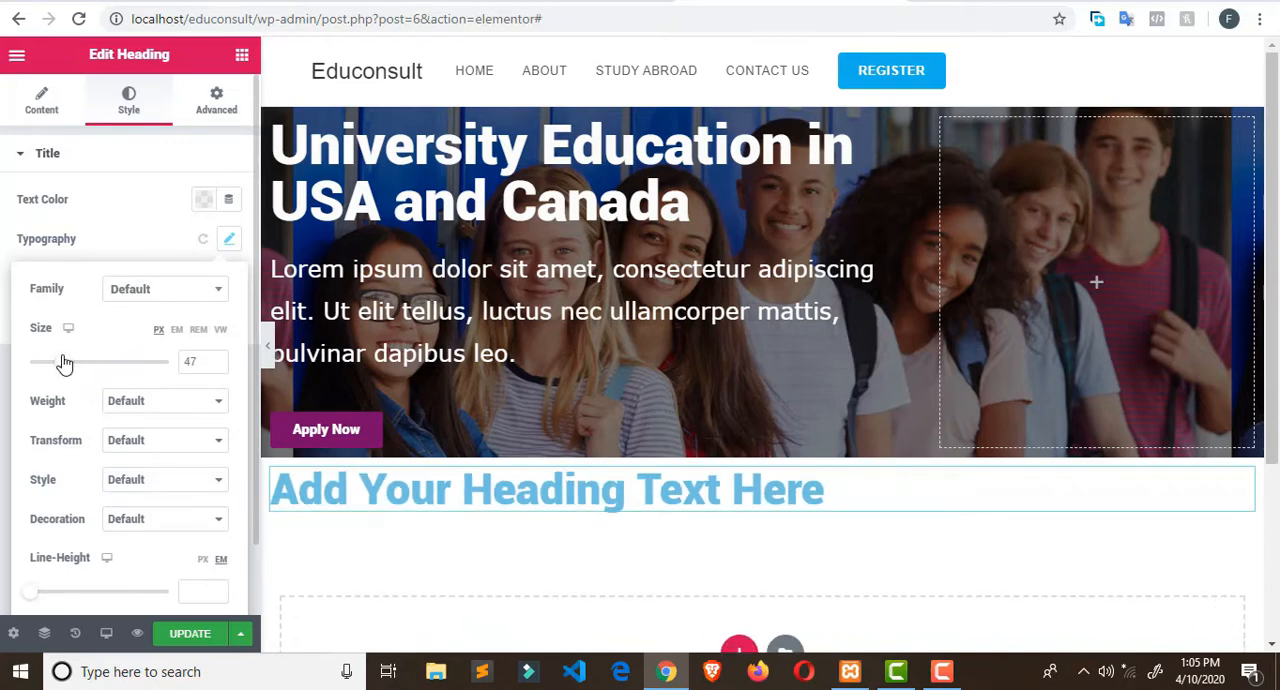
{"action": "left_click", "coordinate": [231, 242]}
{"action": "left_click", "coordinate": [231, 241]}
{"action": "left_click", "coordinate": [231, 241]}
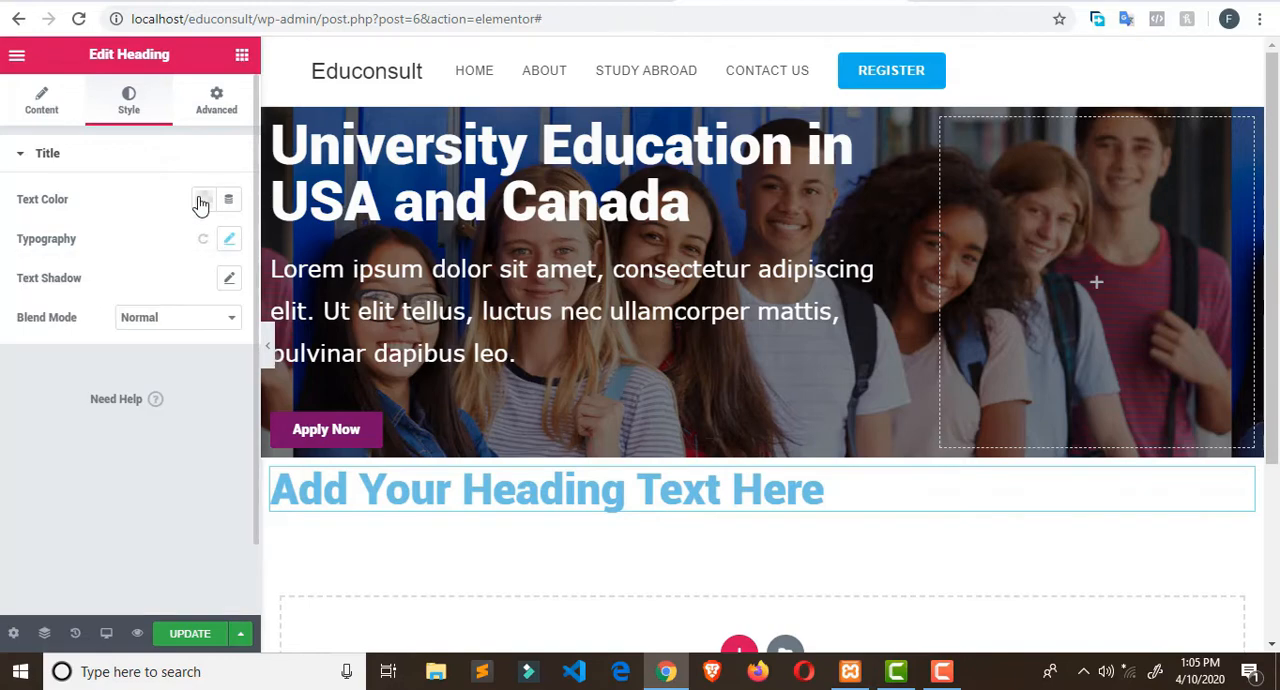
{"action": "left_click", "coordinate": [201, 201]}
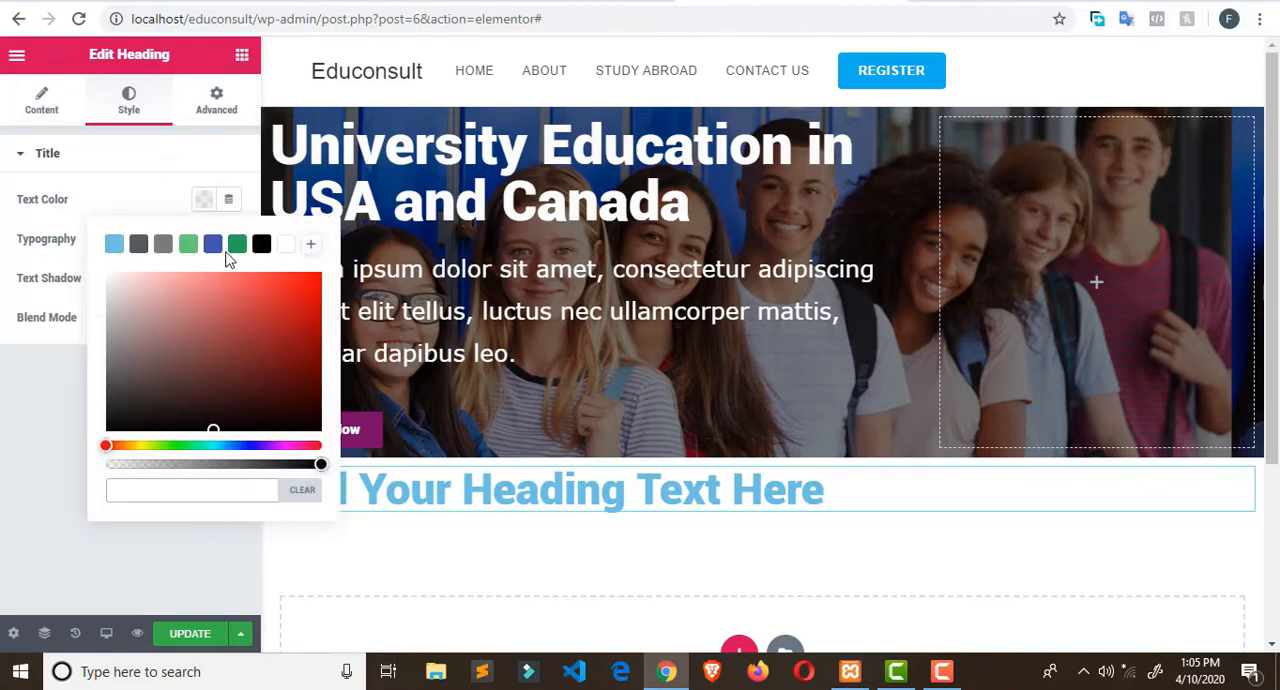
{"action": "left_click", "coordinate": [140, 245]}
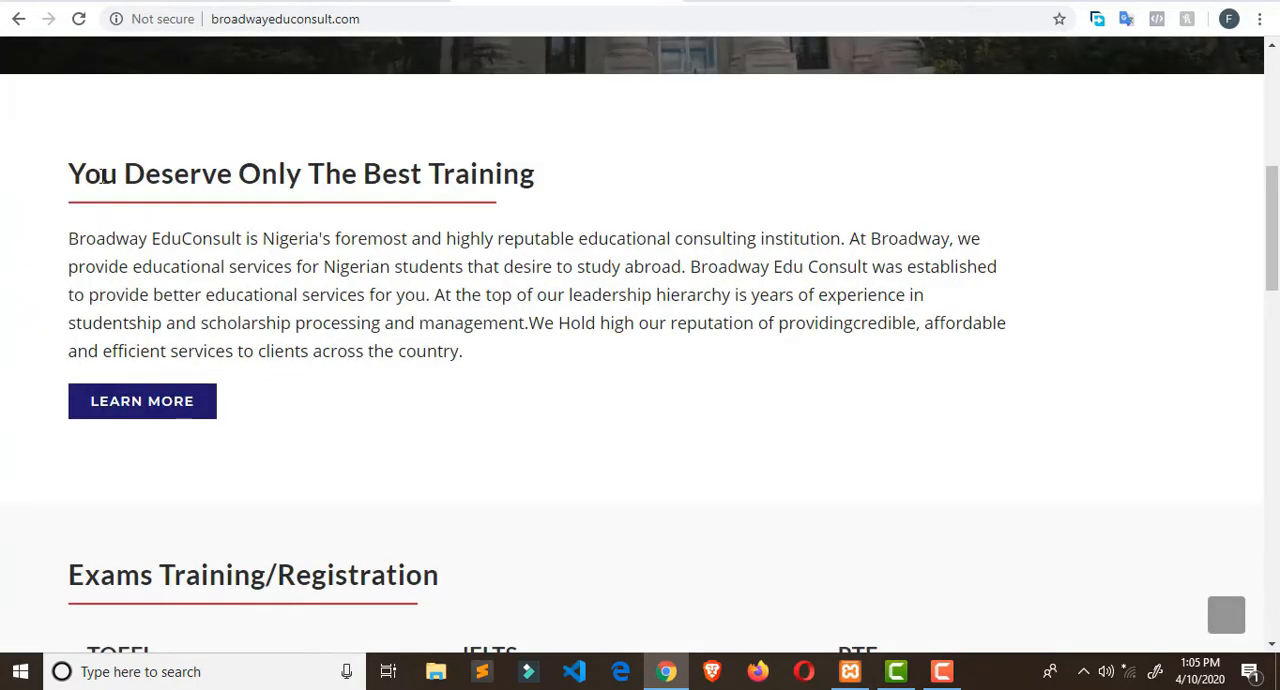
- Copy the title "You Deserve Only The Best Training" from the Broadway Edu Consult site and replace the Elementor heading's placeholder text with it
{"action": "left_click_drag", "start_coordinate": [68, 175], "coordinate": [540, 183]}
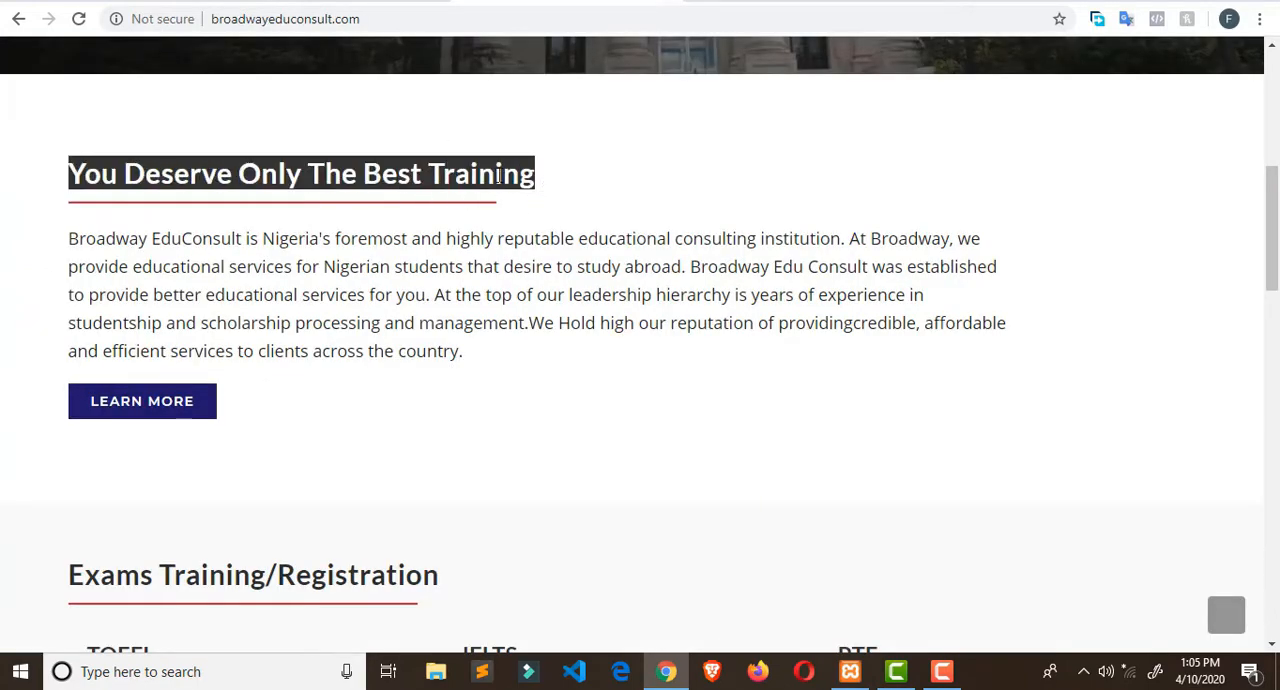
{"action": "right_click", "coordinate": [500, 180]}
{"action": "left_click", "coordinate": [540, 190]}
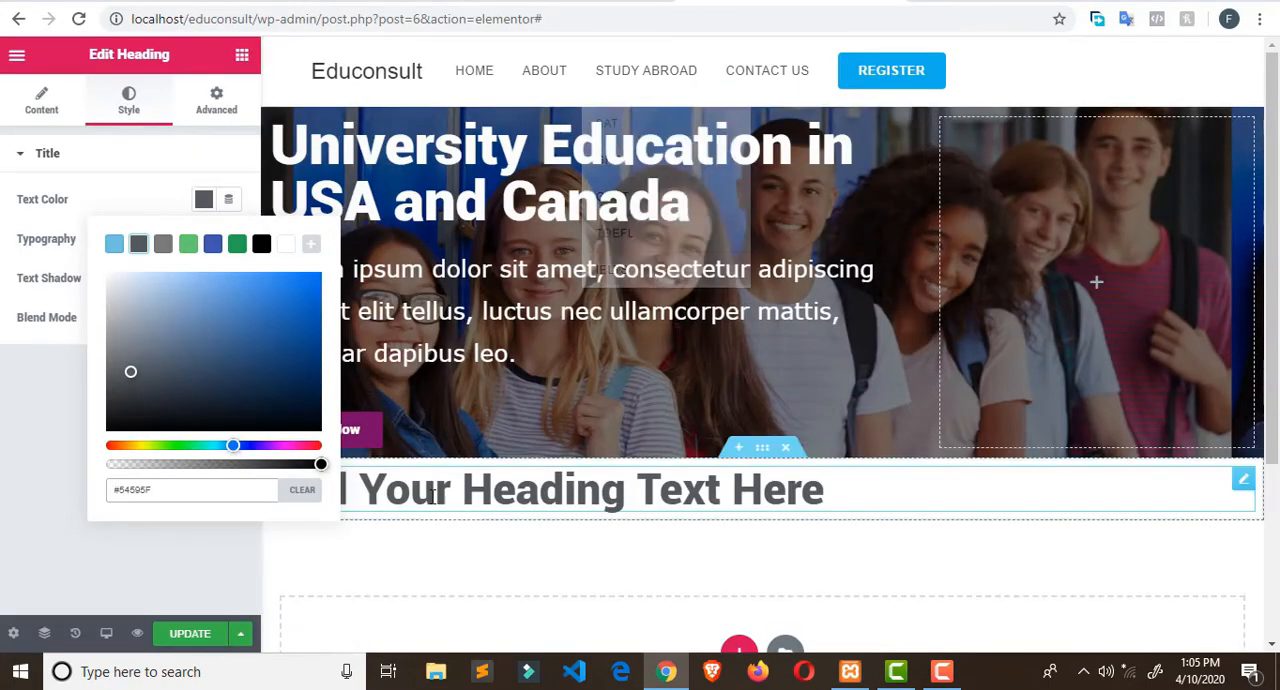
{"action": "triple_click", "coordinate": [430, 480]}
{"action": "key", "text": "ctrl+v"}
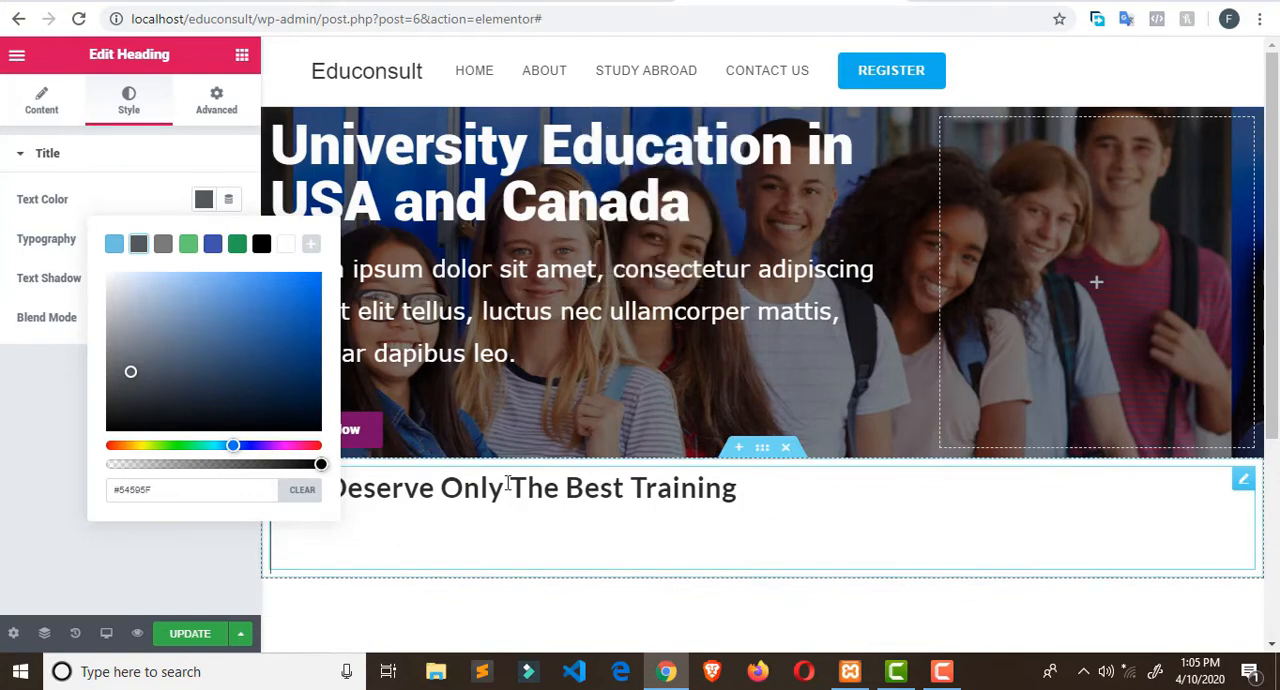
{"action": "left_click", "coordinate": [3, 409]}
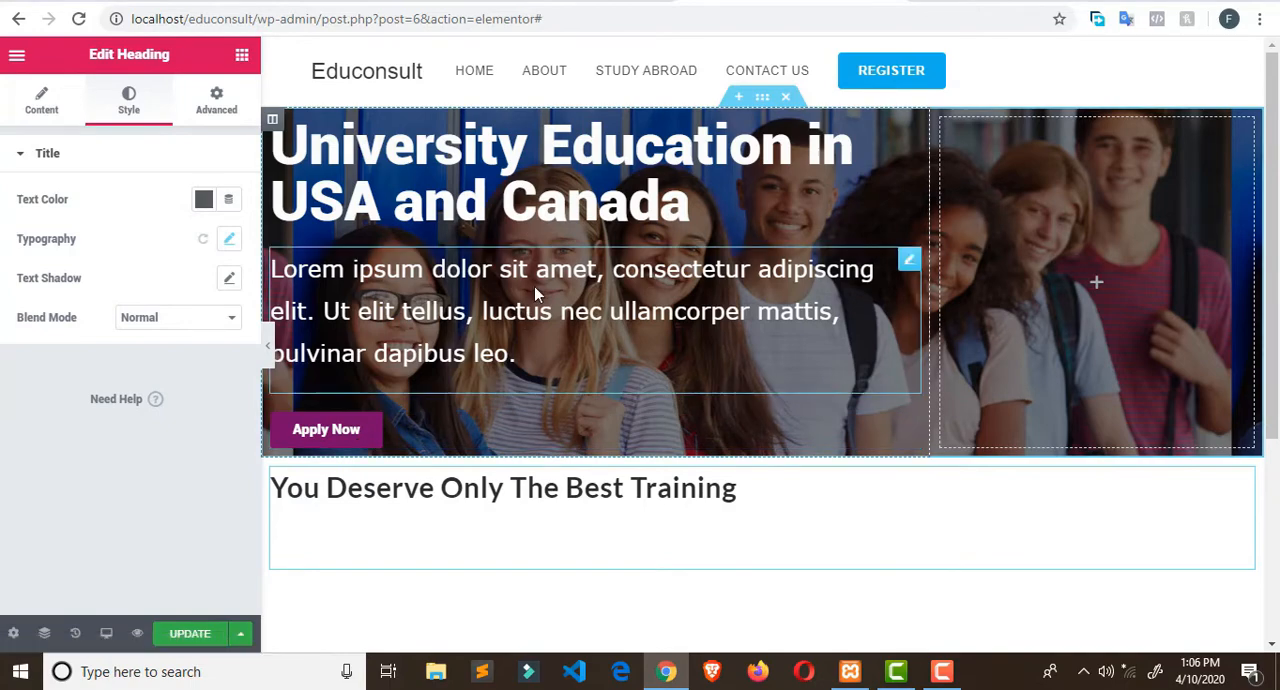
- Unlink the heading's padding values and set only the top padding to 32 px
{"action": "left_click", "coordinate": [219, 110]}
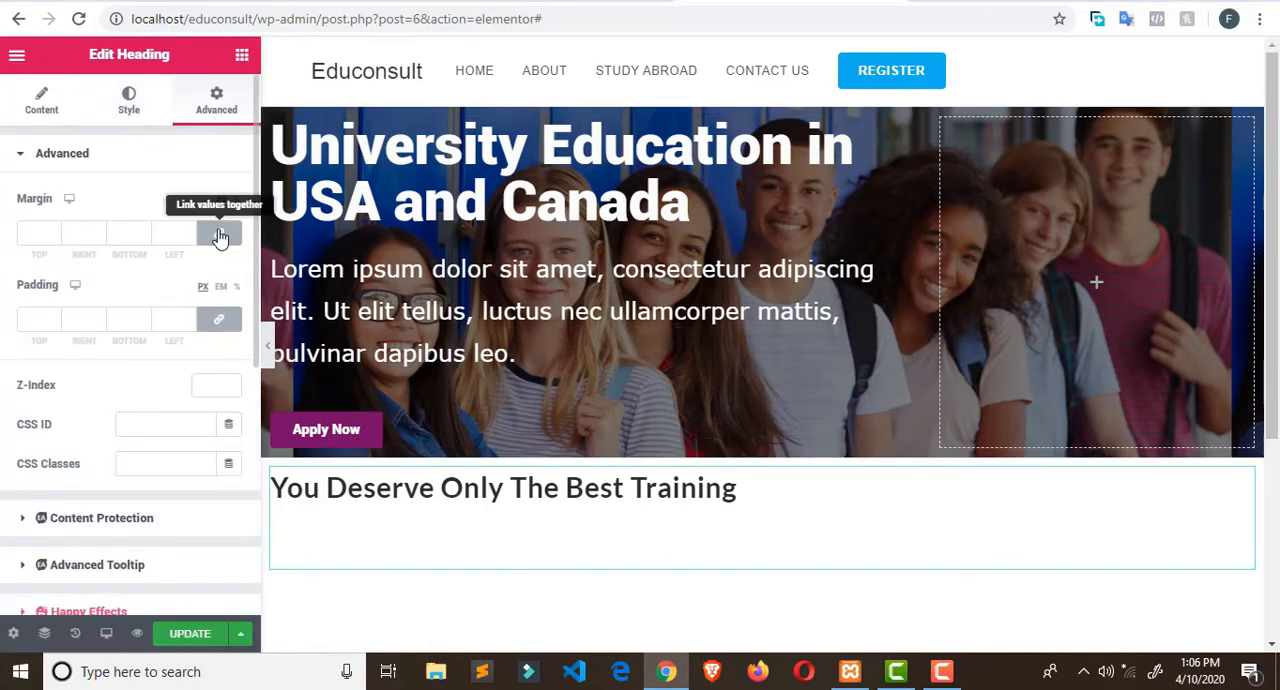
{"action": "left_click", "coordinate": [220, 319]}
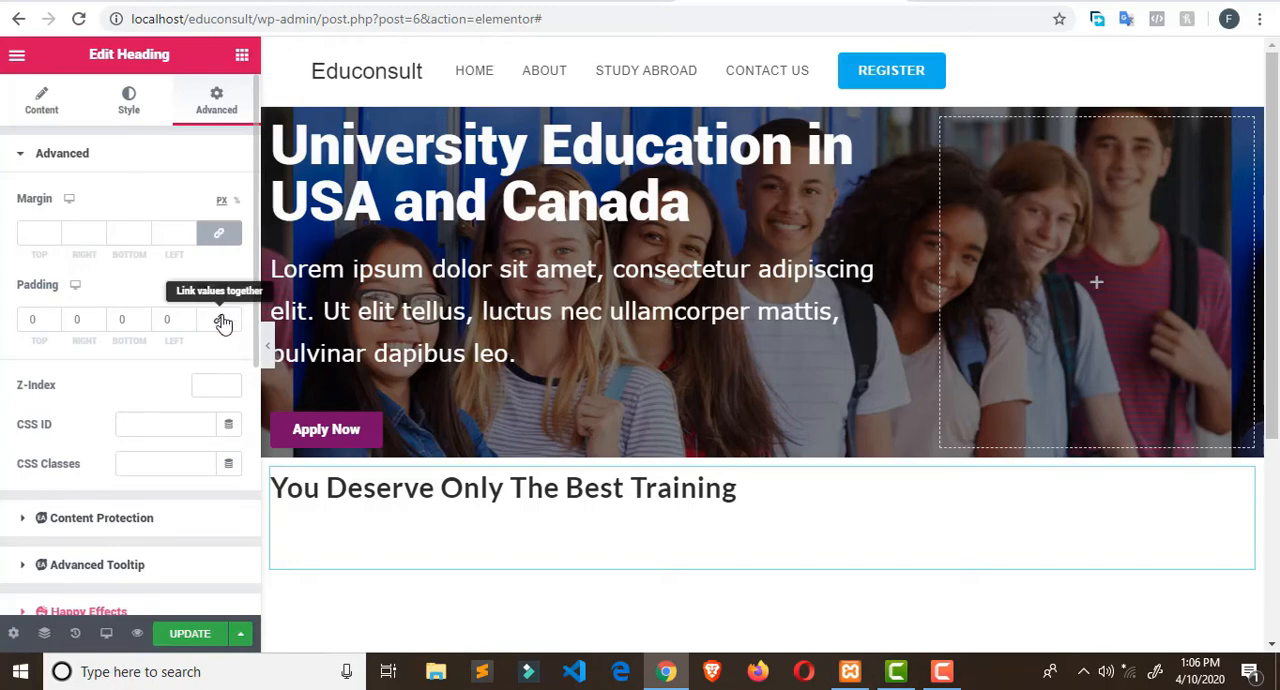
{"action": "left_click", "coordinate": [55, 316]}
{"action": "left_click_drag", "start_coordinate": [55, 319], "coordinate": [56, 321]}
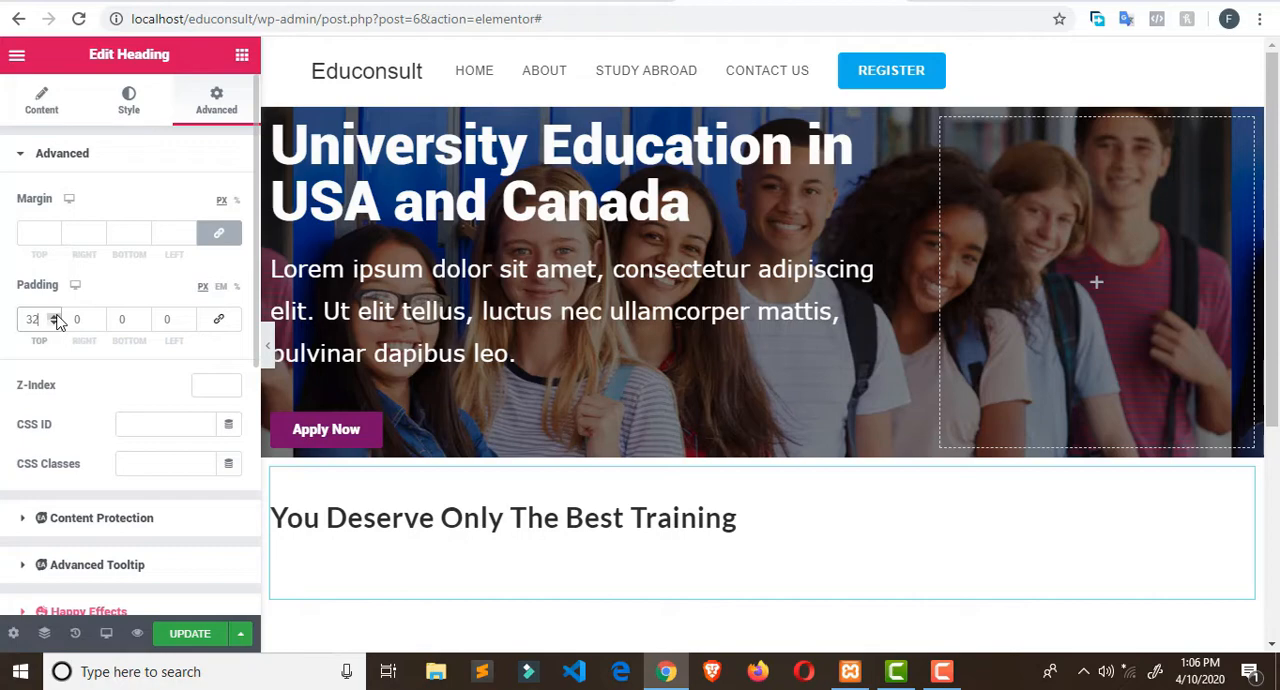
- Try 32 px padding on all sides of the heading, reset every side to 0, and restore 32 px on top only
{"action": "left_click", "coordinate": [229, 331]}
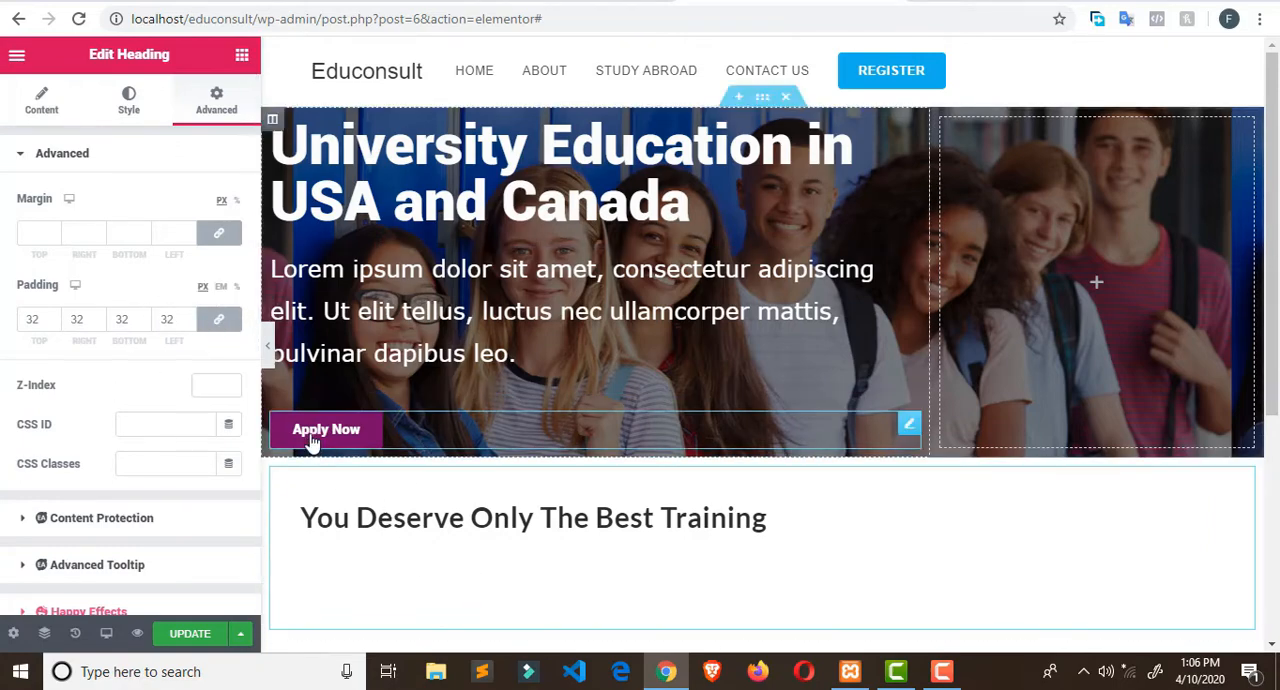
{"action": "left_click", "coordinate": [226, 330]}
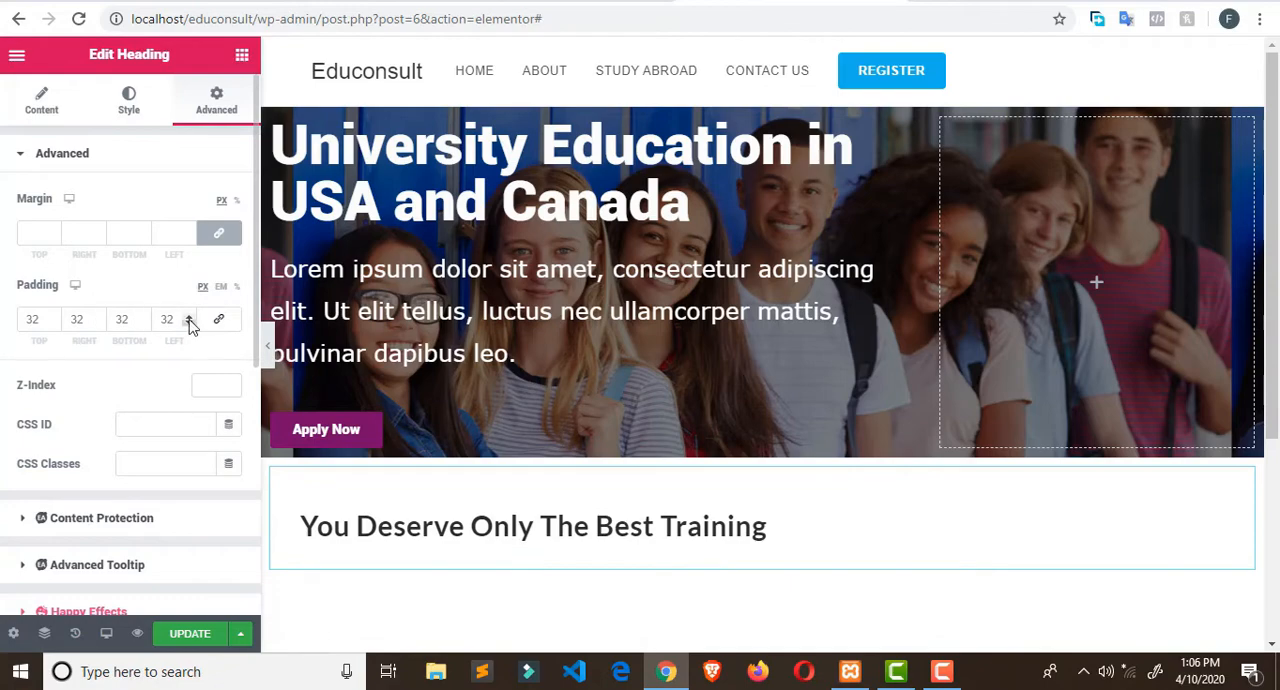
{"action": "left_click", "coordinate": [235, 327]}
{"action": "double_click", "coordinate": [166, 320]}
{"action": "type", "text": "0"}
{"action": "left_click", "coordinate": [218, 319]}
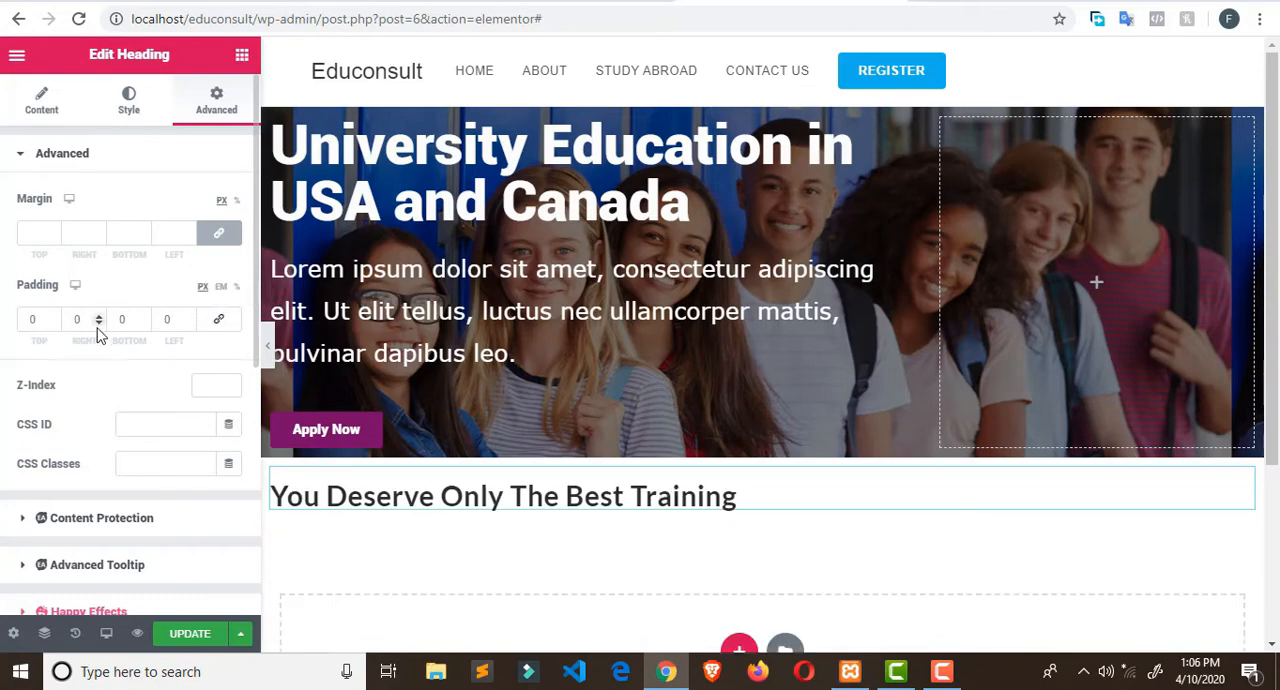
{"action": "left_click_drag", "start_coordinate": [43, 320], "coordinate": [2, 321]}
{"action": "type", "text": "32"}
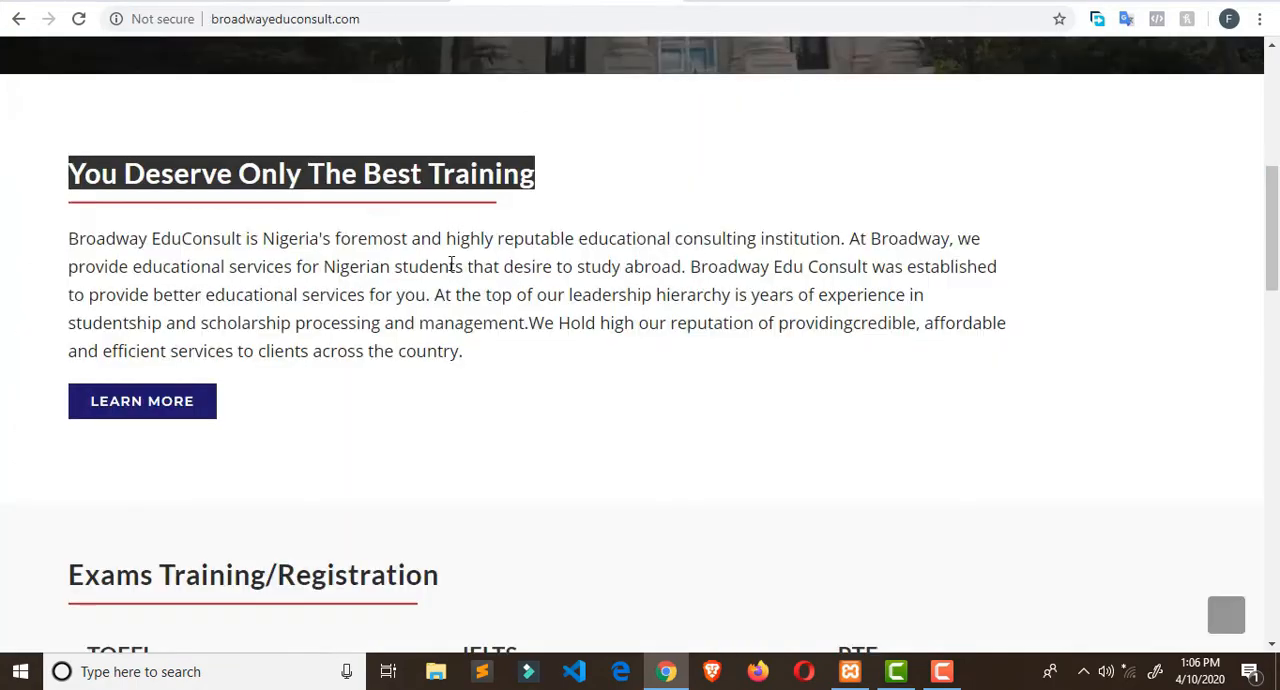
- Check the Broadway Edu Consult title's underline, then insert a Divider widget below the Elementor heading and set its width to 48%
{"action": "scroll", "coordinate": [451, 265], "scroll_direction": "up", "scroll_amount": 1}
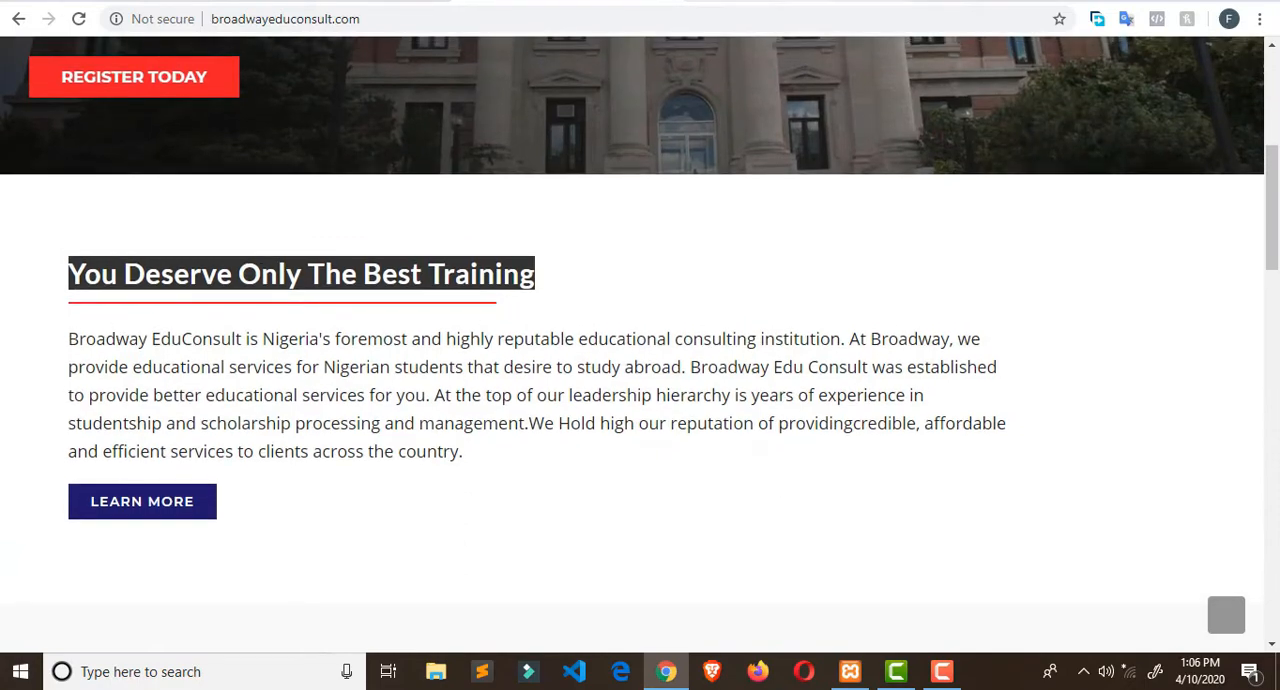
{"action": "left_click", "coordinate": [738, 2]}
{"action": "scroll", "coordinate": [426, 360], "scroll_direction": "down", "scroll_amount": 2}
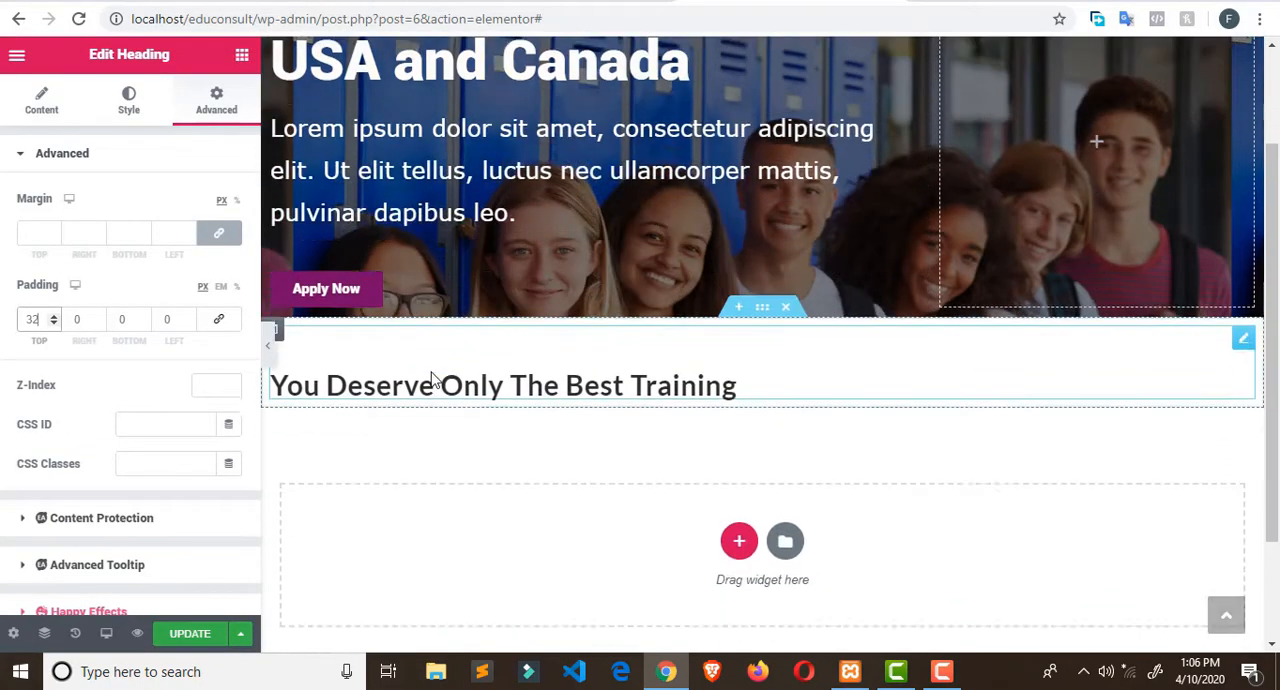
{"action": "scroll", "coordinate": [432, 378], "scroll_direction": "down", "scroll_amount": 1}
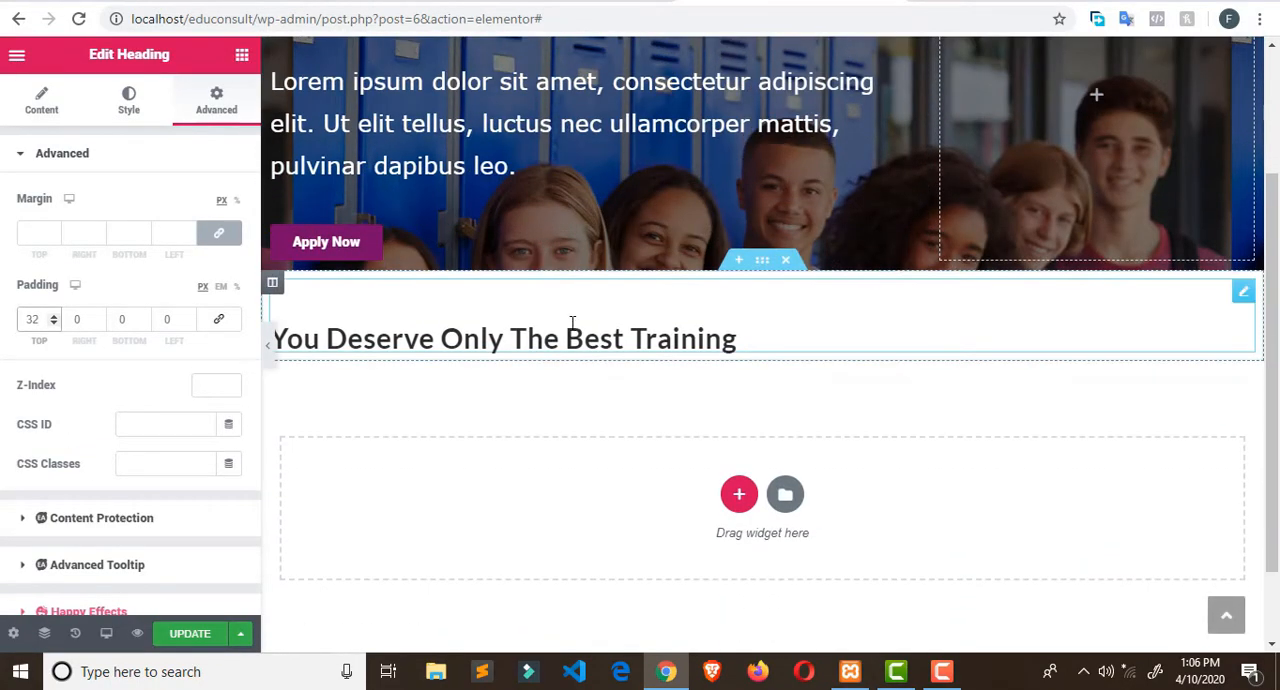
{"action": "left_click", "coordinate": [240, 57]}
{"action": "scroll", "coordinate": [159, 234], "scroll_direction": "down", "scroll_amount": 1}
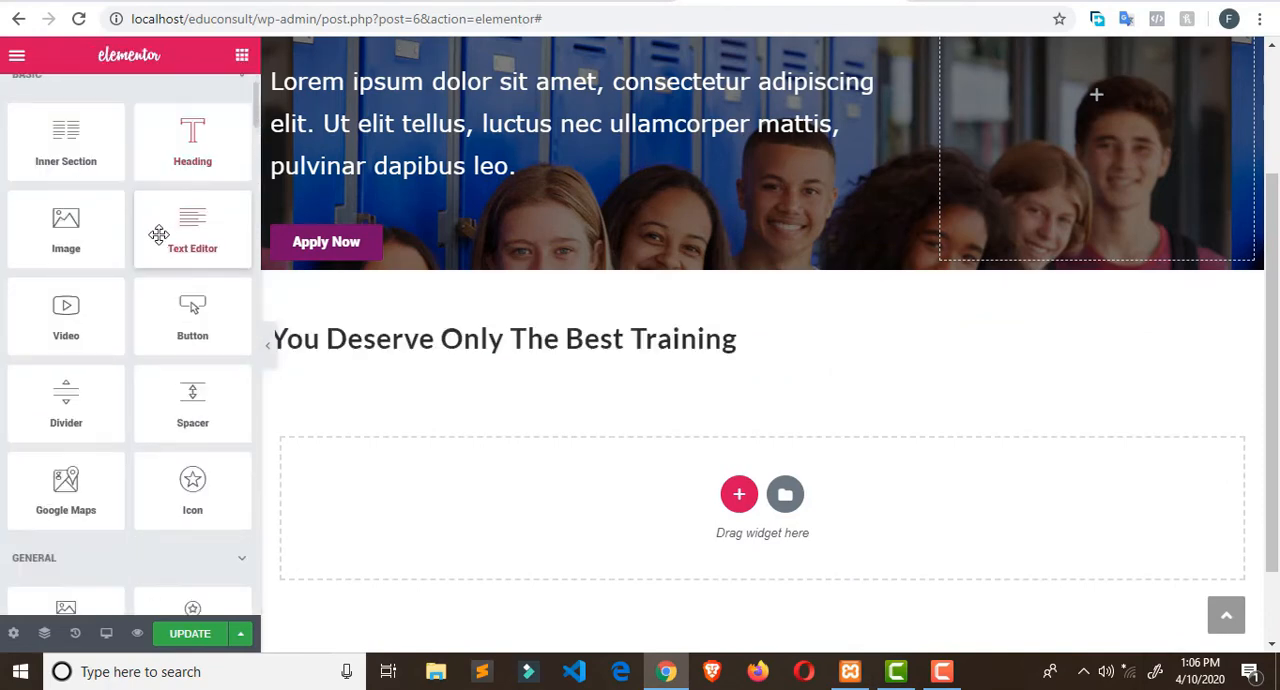
{"action": "left_click_drag", "start_coordinate": [71, 397], "coordinate": [398, 372]}
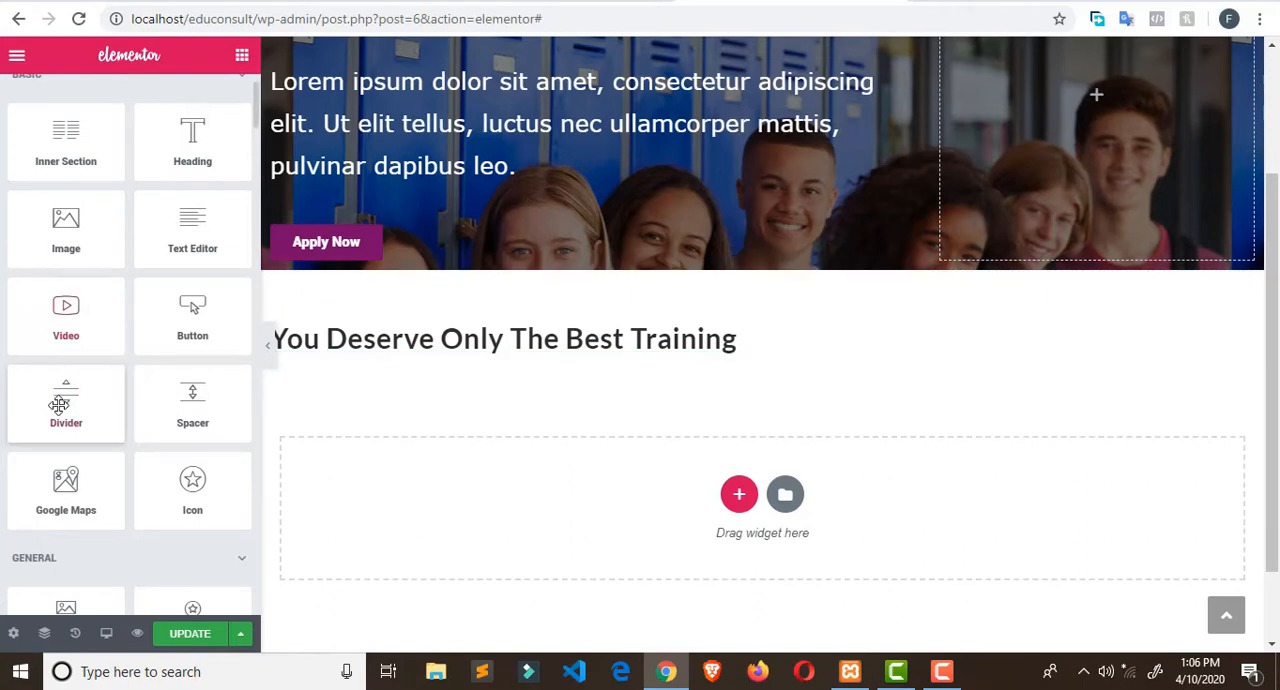
{"action": "left_click_drag", "start_coordinate": [59, 404], "coordinate": [388, 354]}
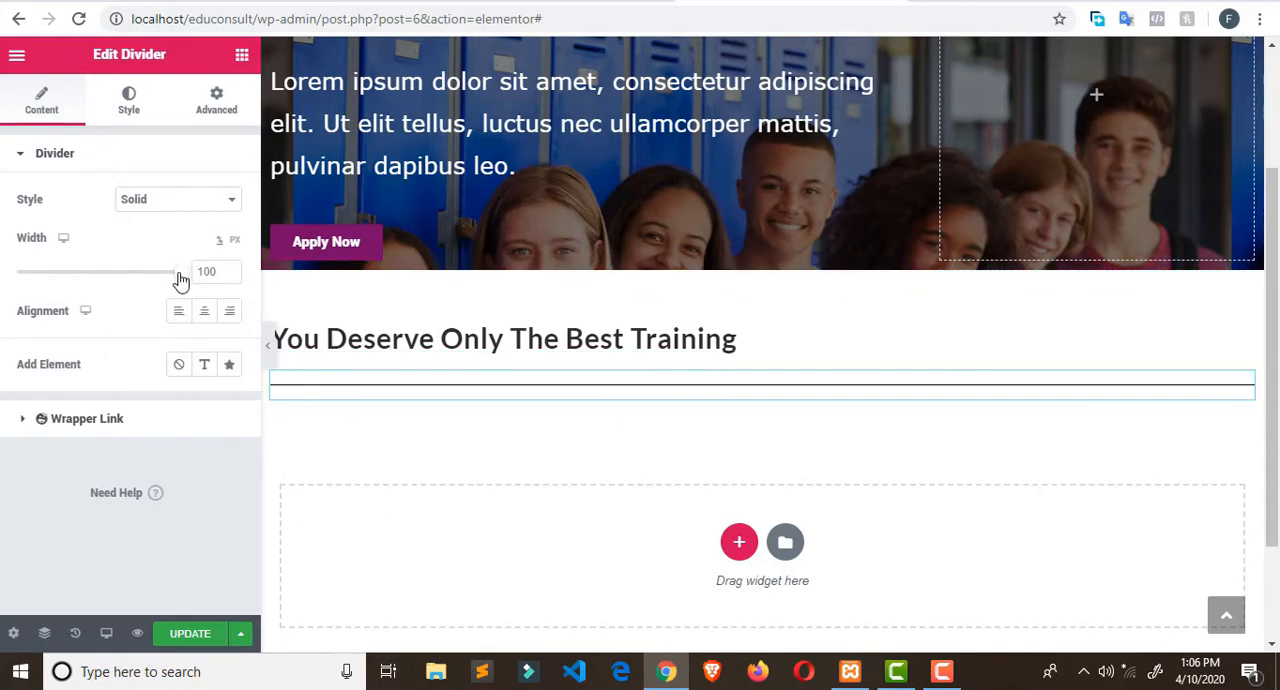
{"action": "left_click_drag", "start_coordinate": [180, 281], "coordinate": [91, 277]}
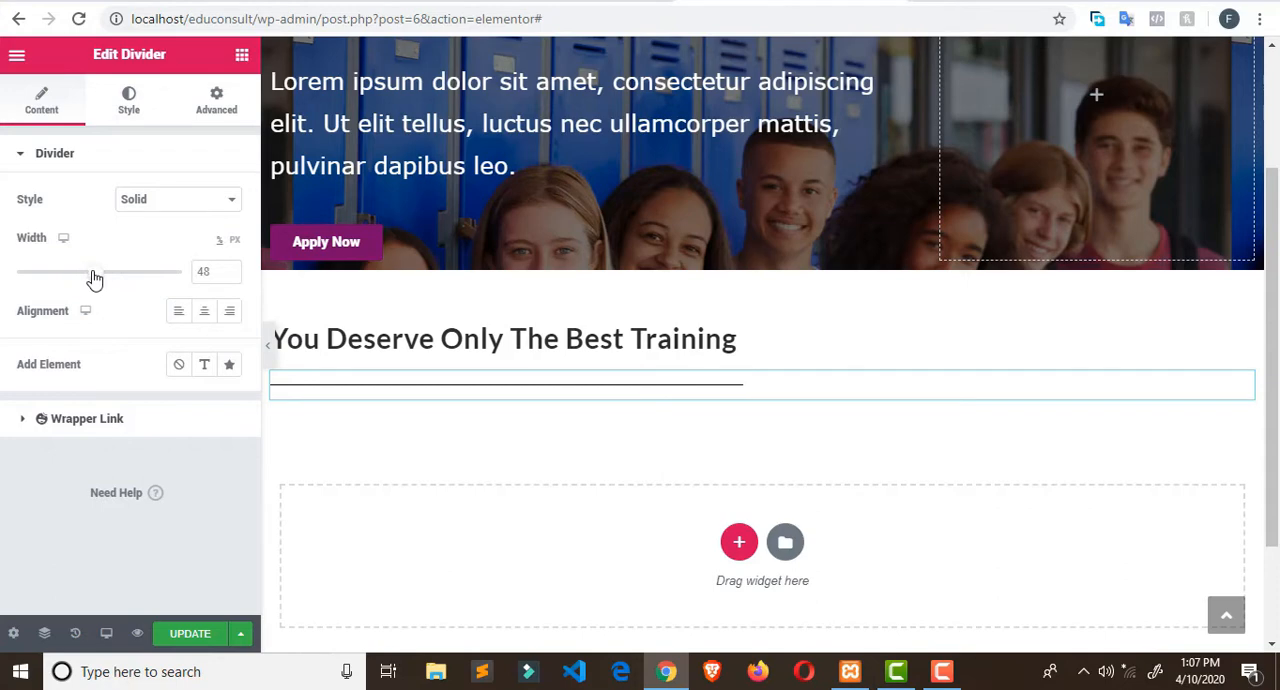
- Unlink the divider's padding values in its advanced settings, keeping all sides at 0
{"action": "left_click", "coordinate": [206, 100]}
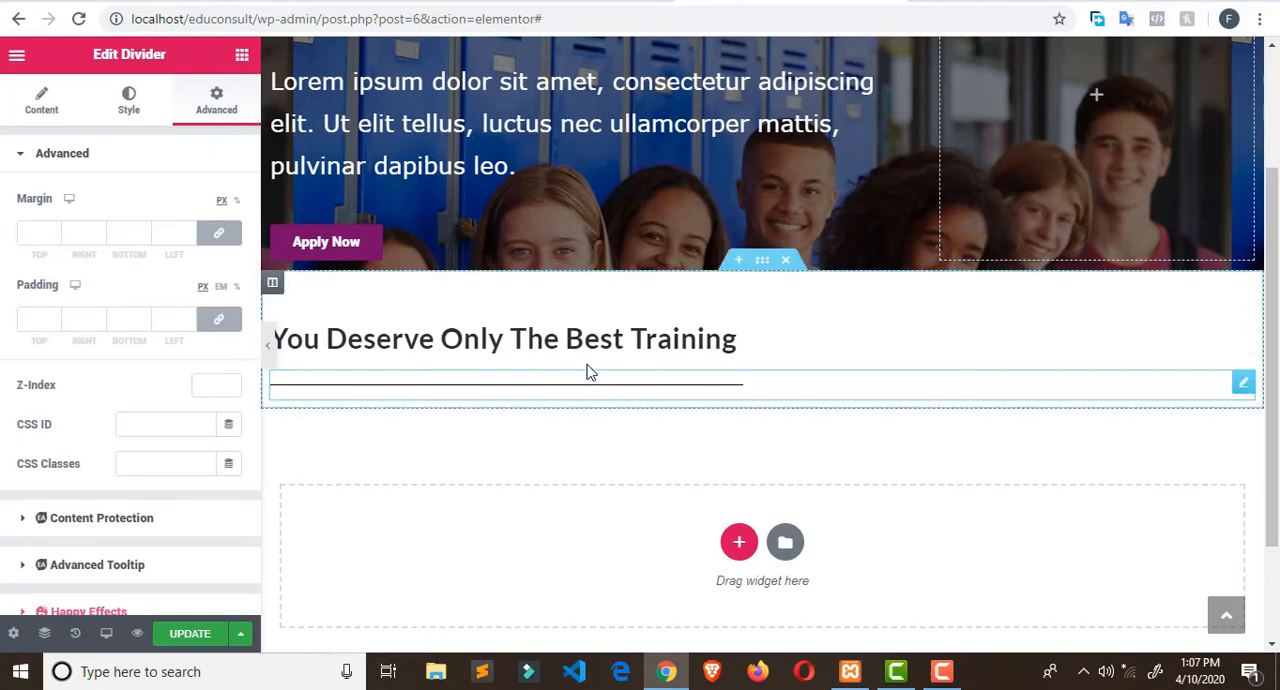
{"action": "left_click", "coordinate": [219, 319]}
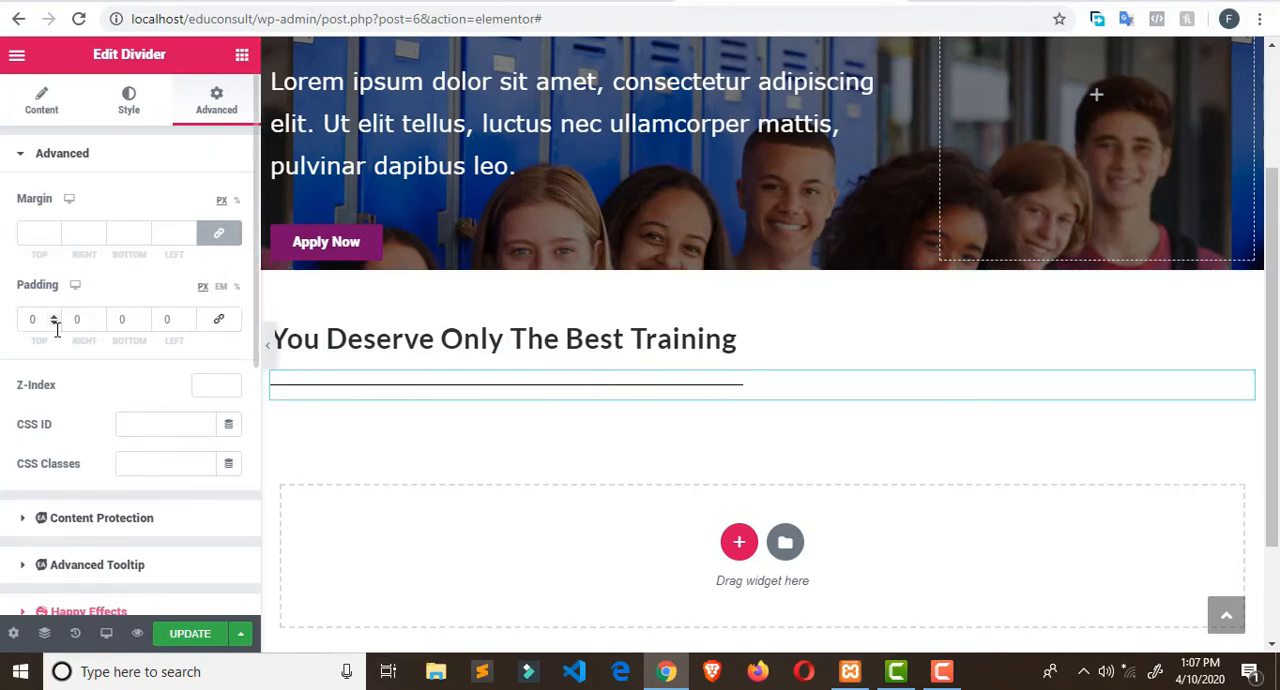
{"action": "left_click", "coordinate": [50, 320]}
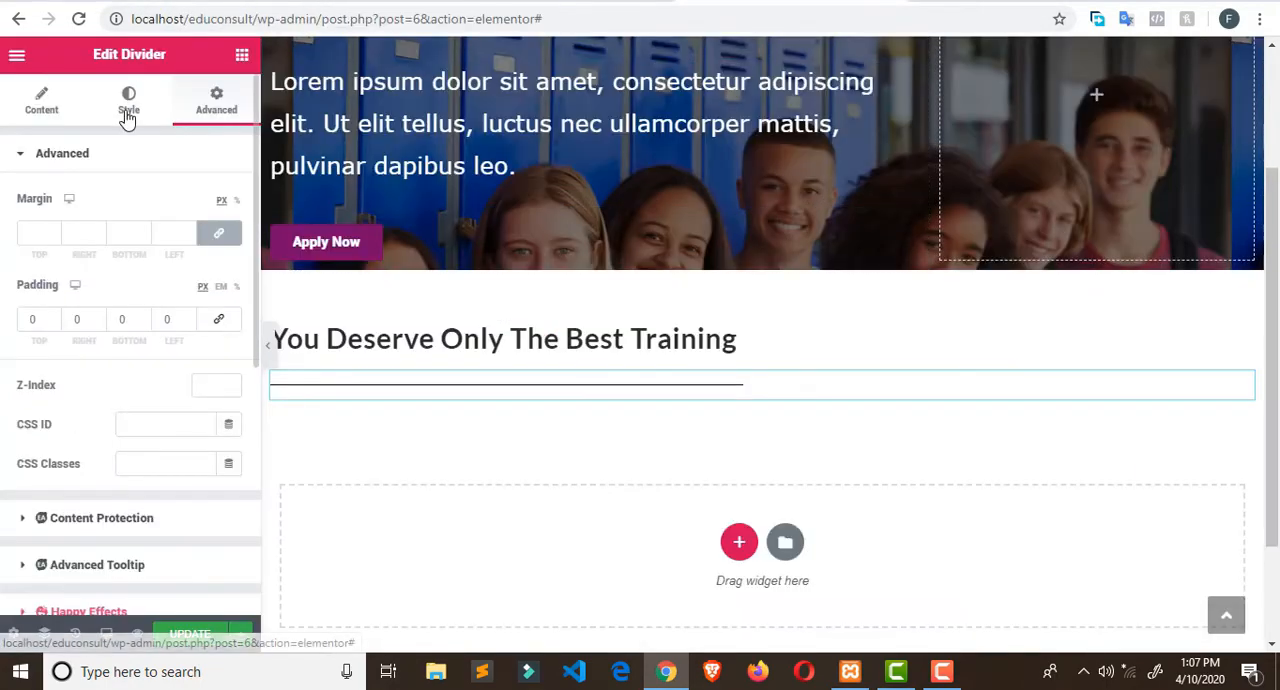
- Change the color of the divider below the "You Deserve Only The Best Training" heading to purple
{"action": "left_click", "coordinate": [127, 113]}
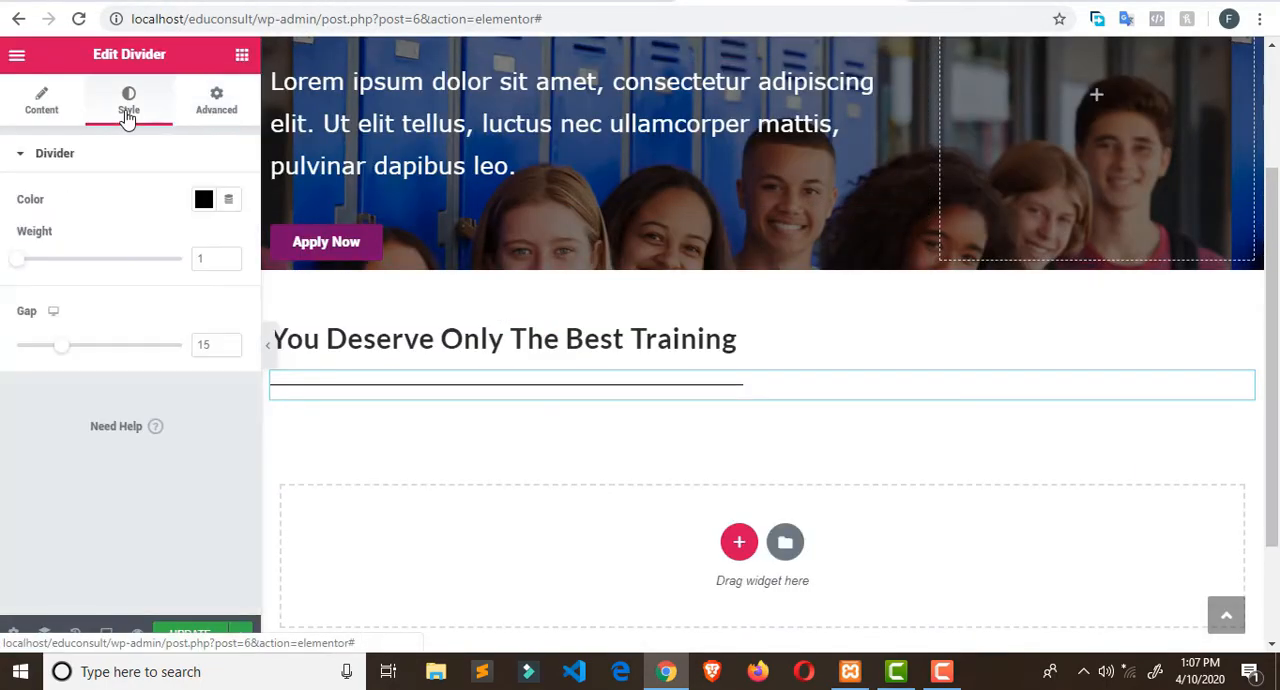
{"action": "left_click", "coordinate": [203, 199]}
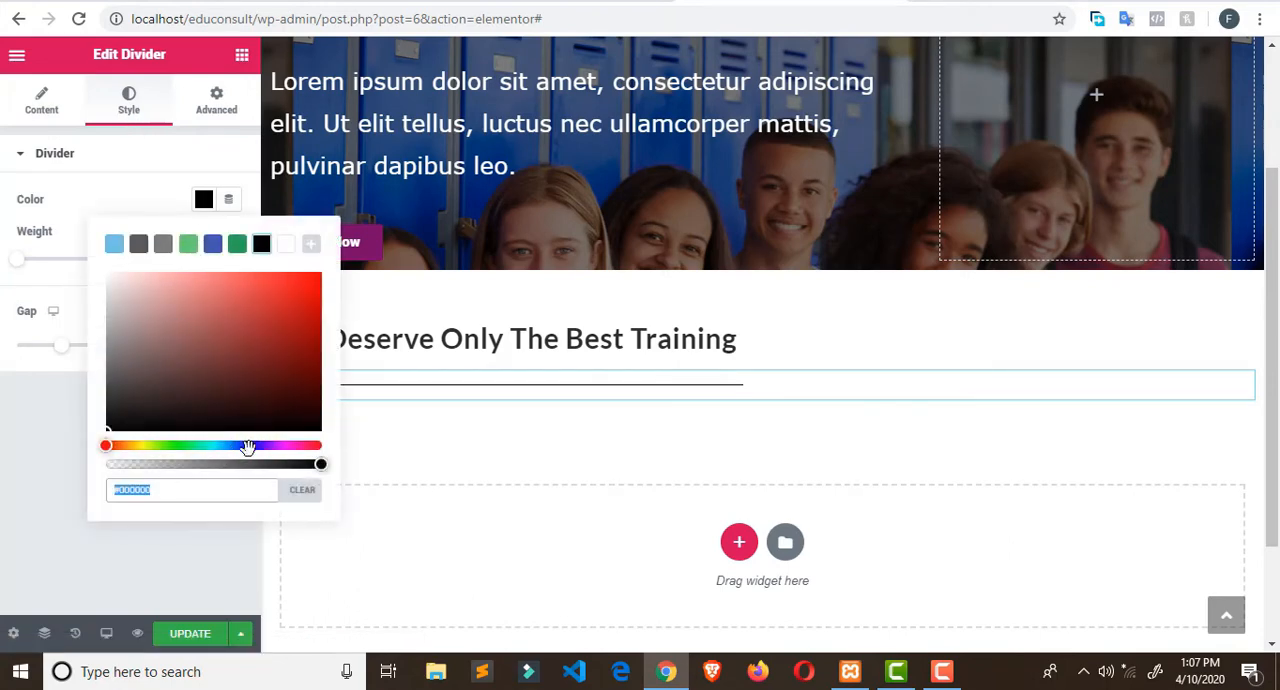
{"action": "left_click", "coordinate": [274, 446]}
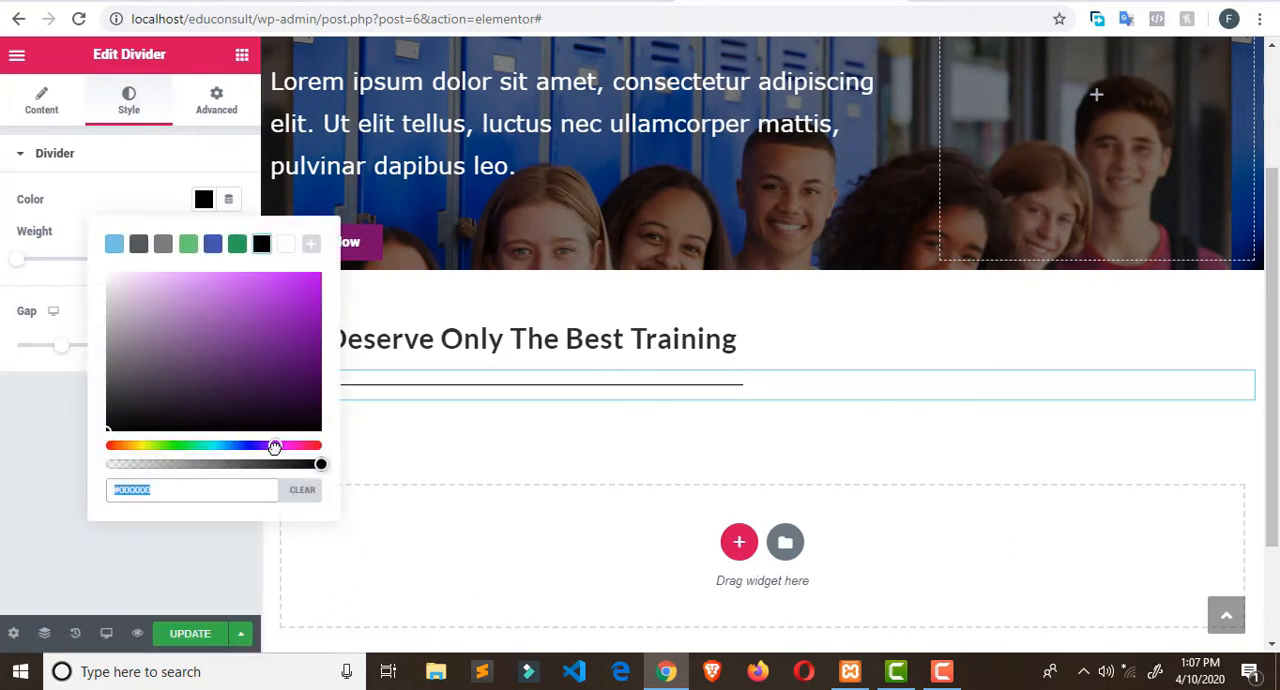
{"action": "left_click", "coordinate": [306, 356]}
{"action": "left_click", "coordinate": [300, 306]}
{"action": "left_click", "coordinate": [302, 333]}
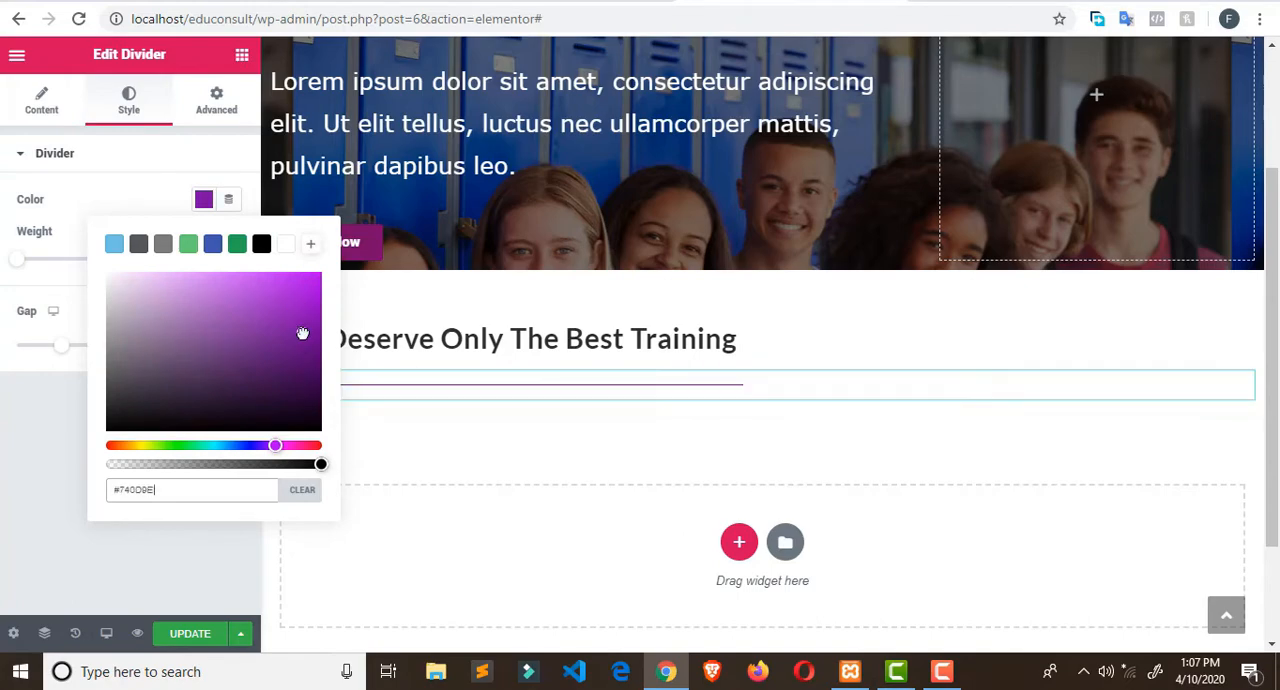
{"action": "left_click", "coordinate": [290, 305]}
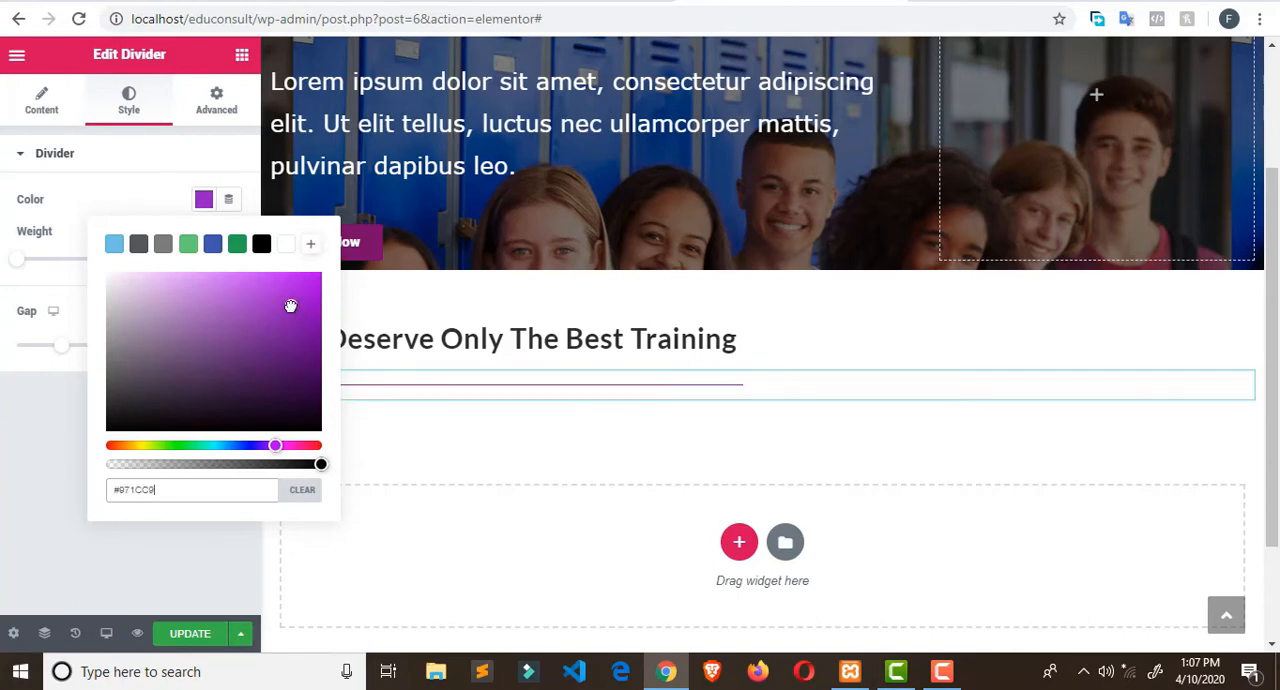
{"action": "left_click", "coordinate": [291, 321]}
{"action": "left_click", "coordinate": [140, 155]}
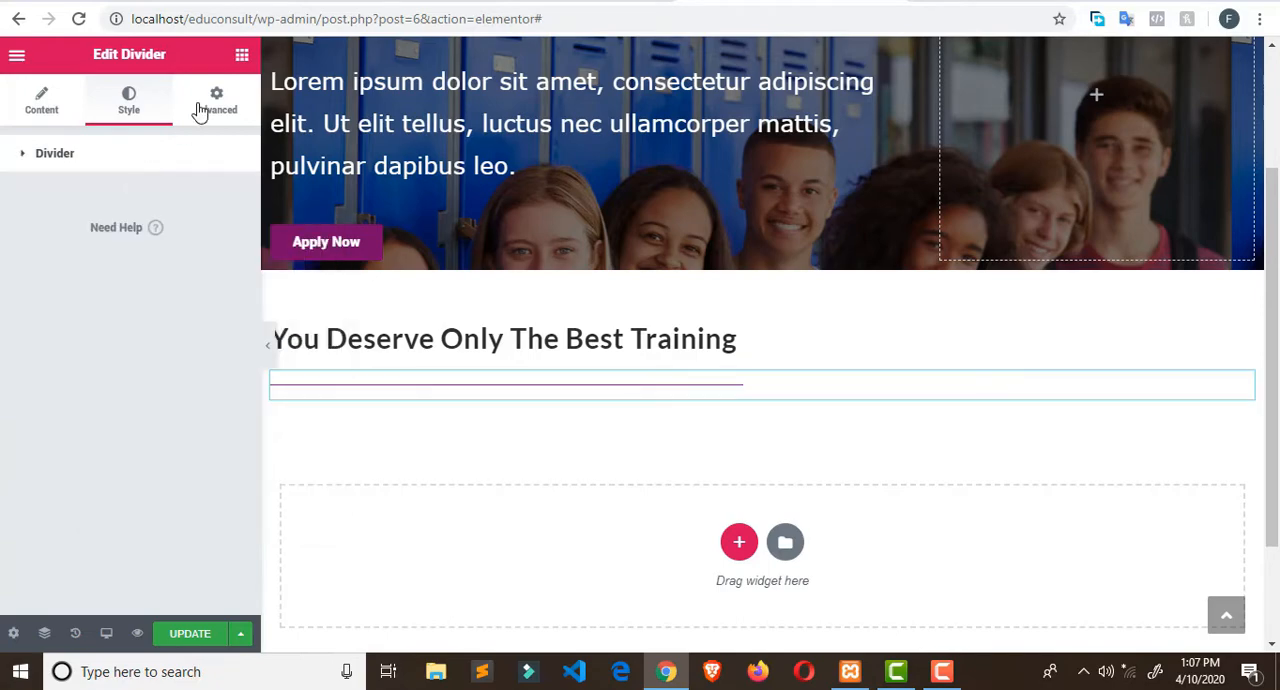
{"action": "left_click", "coordinate": [30, 155]}
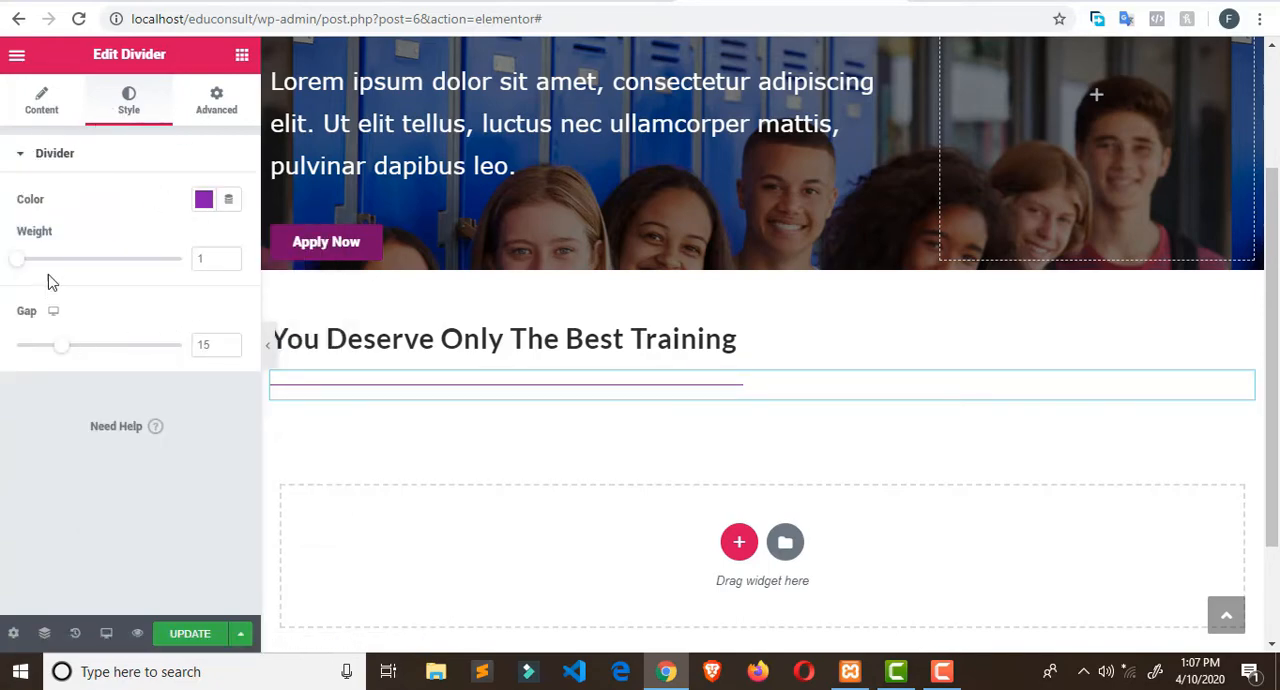
{"action": "left_click", "coordinate": [18, 160]}
{"action": "left_click", "coordinate": [18, 160]}
{"action": "left_click", "coordinate": [218, 116]}
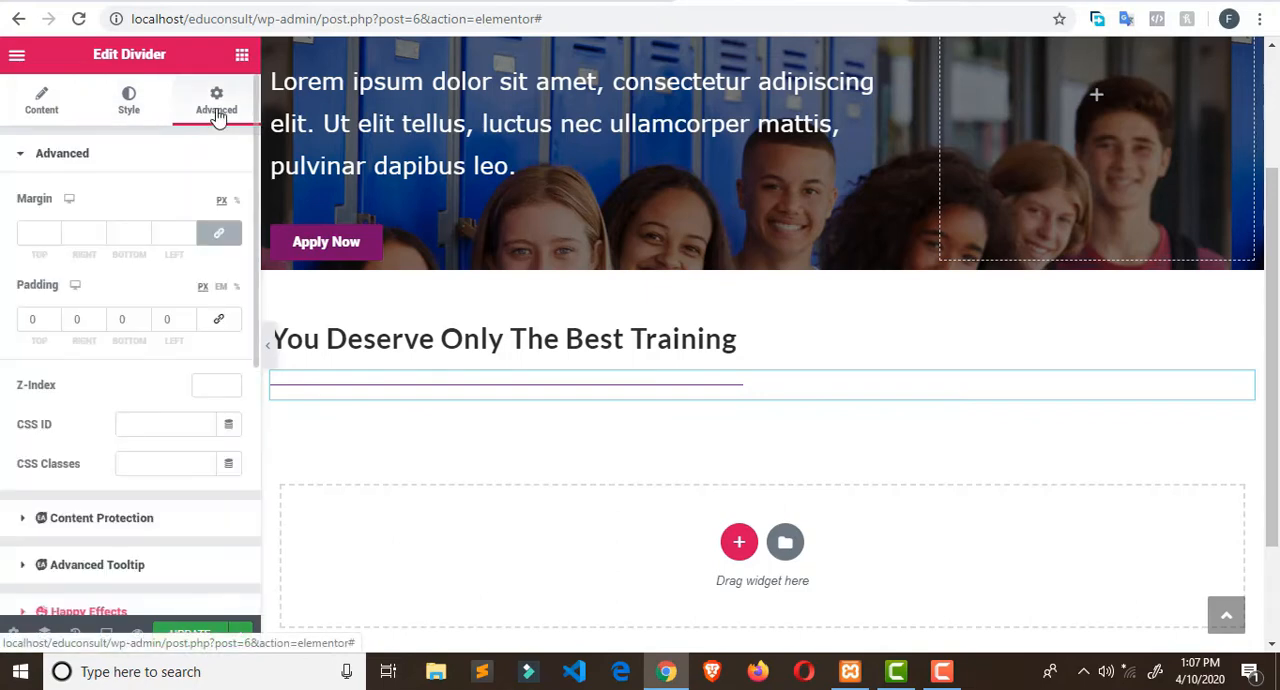
{"action": "scroll", "coordinate": [200, 319], "scroll_direction": "down", "scroll_amount": 1}
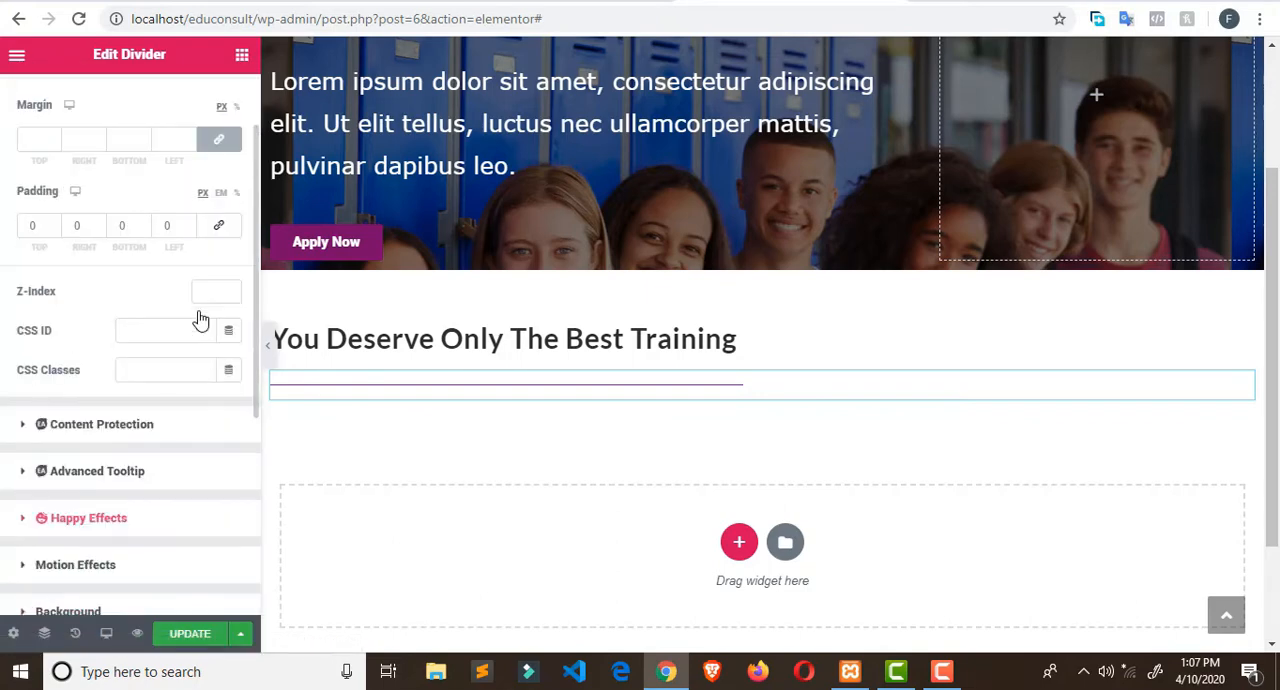
{"action": "scroll", "coordinate": [200, 319], "scroll_direction": "down", "scroll_amount": 1}
{"action": "scroll", "coordinate": [200, 319], "scroll_direction": "down", "scroll_amount": 2}
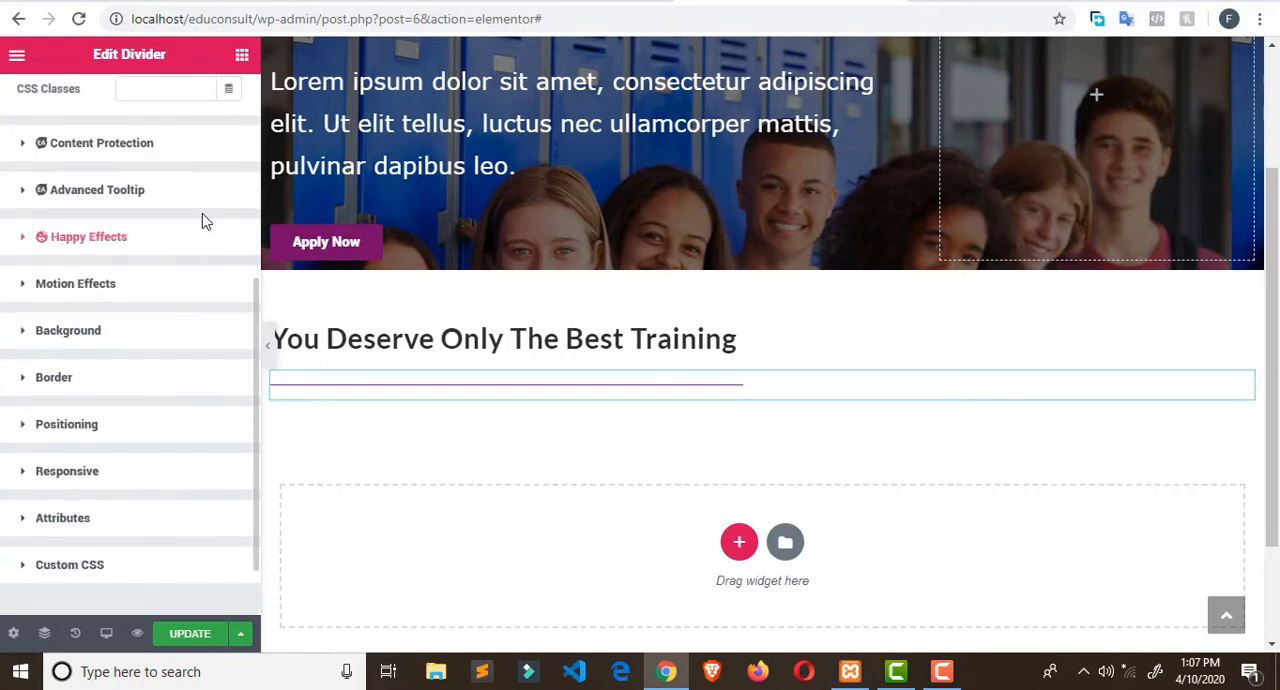
- On the Broadway Edu Consult site, copy the paragraph below the "You Deserve Only The Best Training" title
{"action": "left_click", "coordinate": [538, 6]}
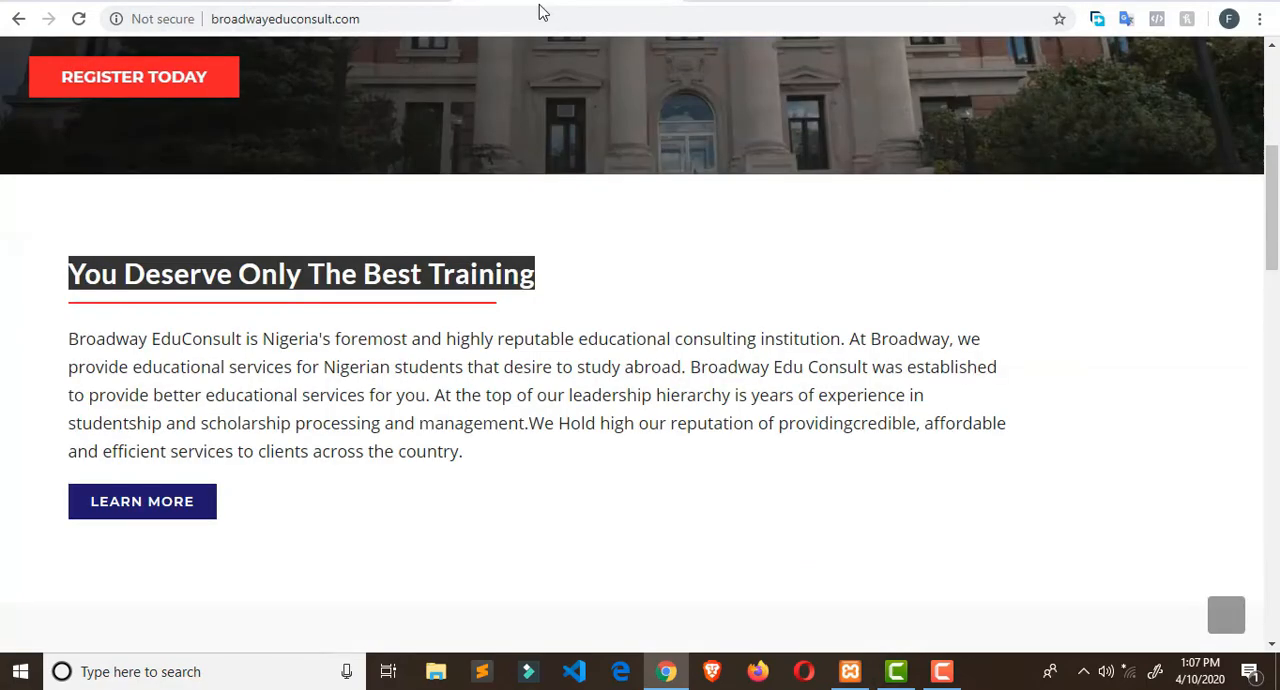
{"action": "scroll", "coordinate": [548, 219], "scroll_direction": "down", "scroll_amount": 2}
{"action": "left_click_drag", "start_coordinate": [68, 151], "coordinate": [478, 272]}
{"action": "key", "text": "ctrl+c"}
{"action": "right_click", "coordinate": [354, 228]}
{"action": "left_click", "coordinate": [400, 246]}
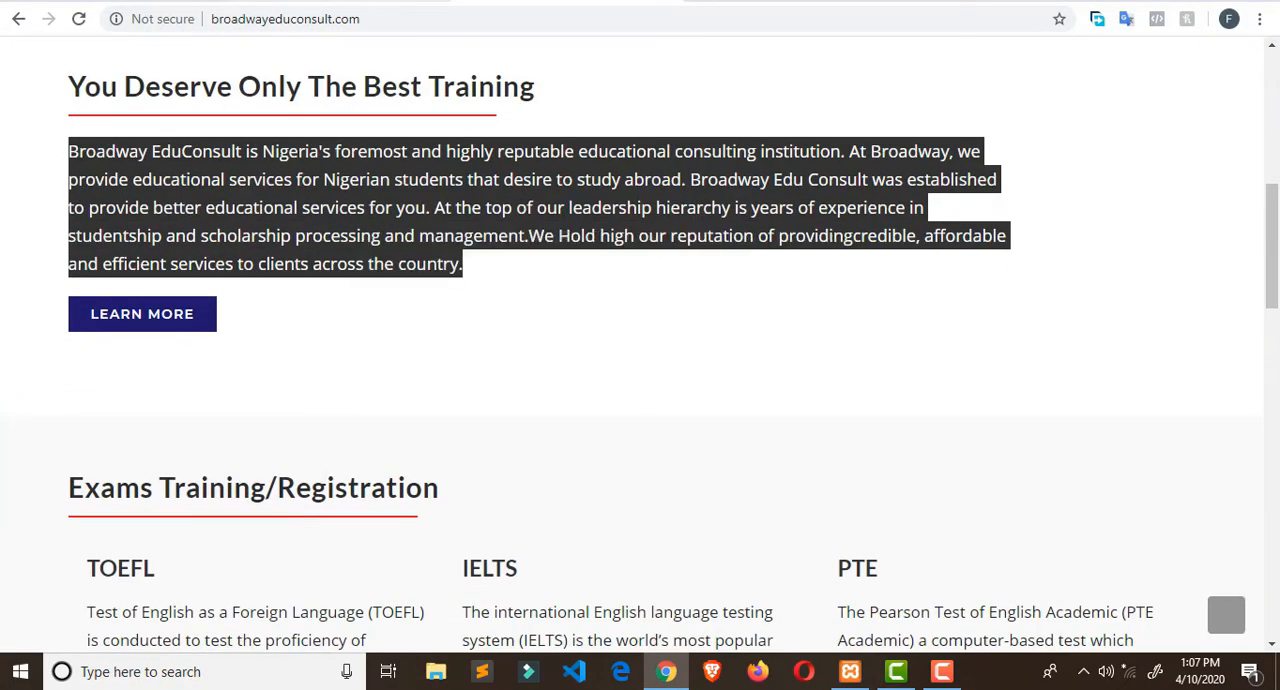
- Return to the Elementor page and insert a Text Editor widget below the purple divider
{"action": "left_click", "coordinate": [740, 2]}
{"action": "left_click", "coordinate": [648, 2]}
{"action": "left_click", "coordinate": [711, 15]}
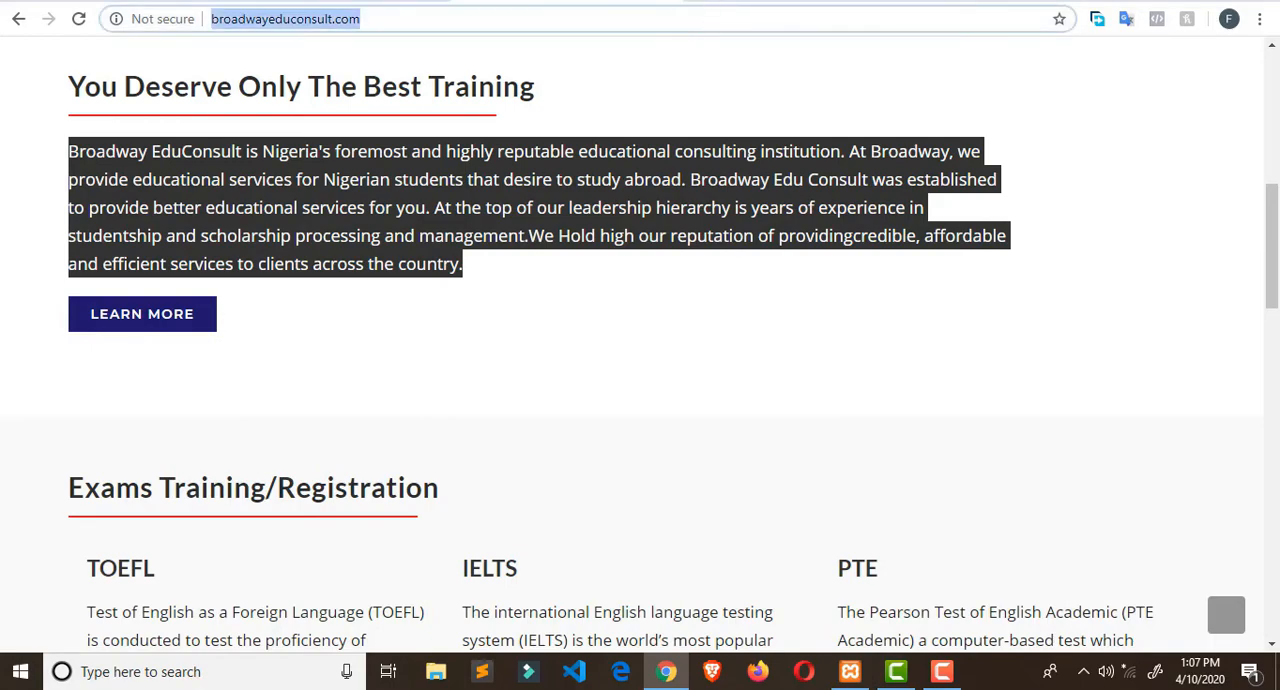
{"action": "left_click", "coordinate": [706, 3]}
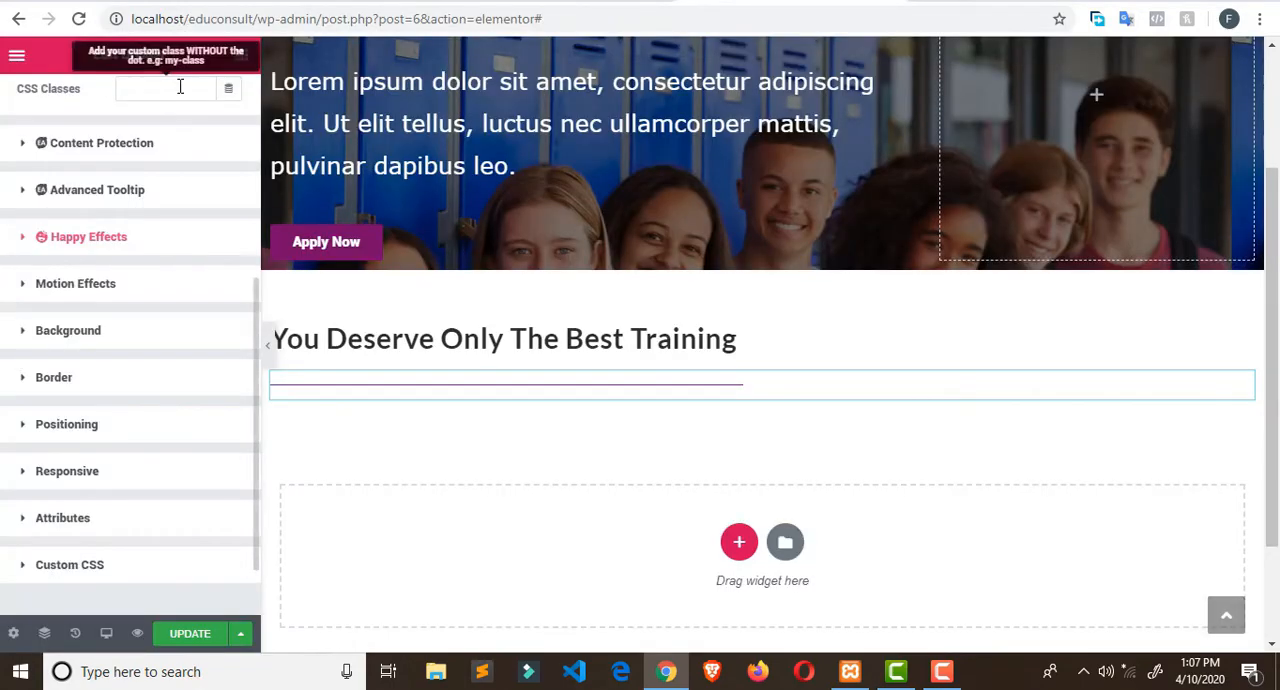
{"action": "left_click", "coordinate": [241, 55]}
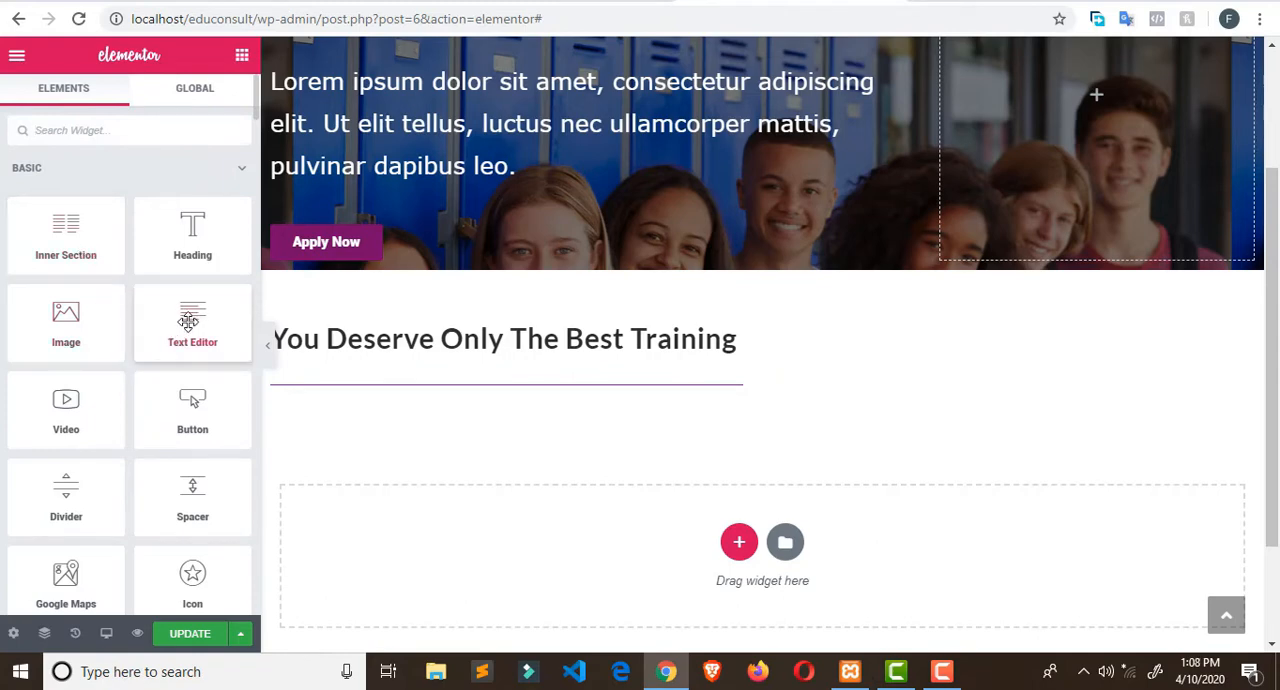
{"action": "left_click_drag", "start_coordinate": [190, 322], "coordinate": [367, 403]}
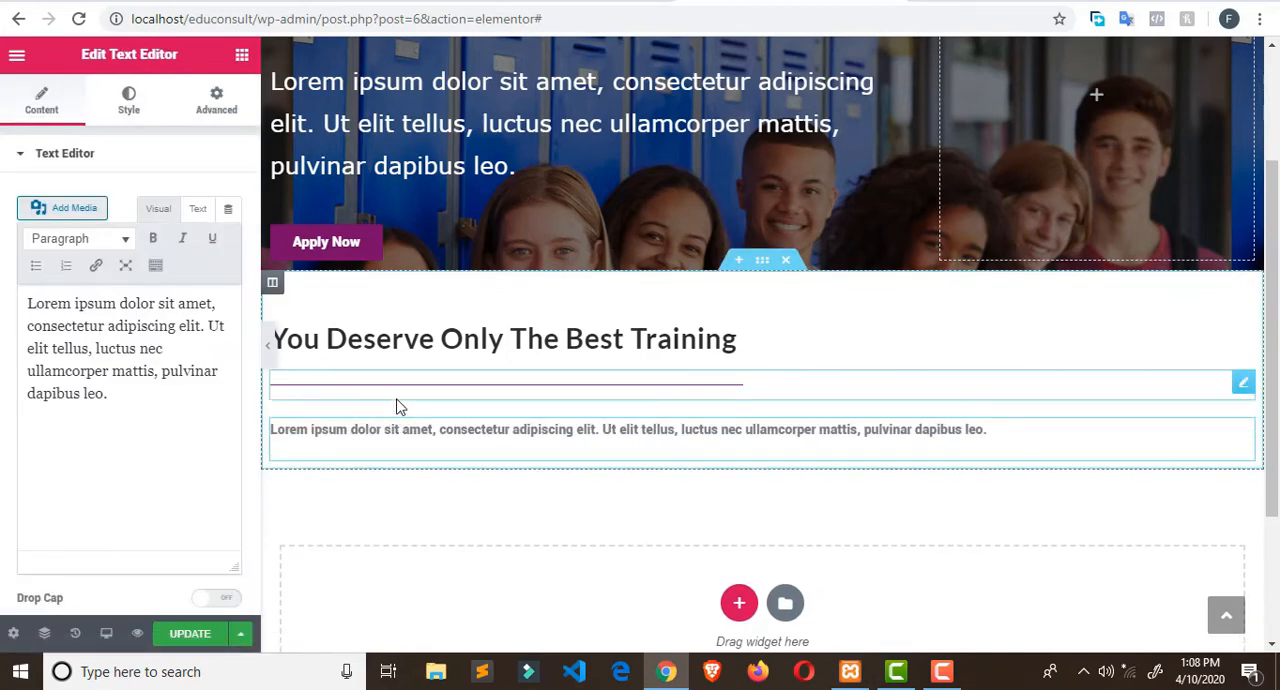
- Replace the Text Editor widget's placeholder text with the copied Broadway EduConsult paragraph
{"action": "double_click", "coordinate": [392, 430]}
{"action": "triple_click", "coordinate": [392, 430]}
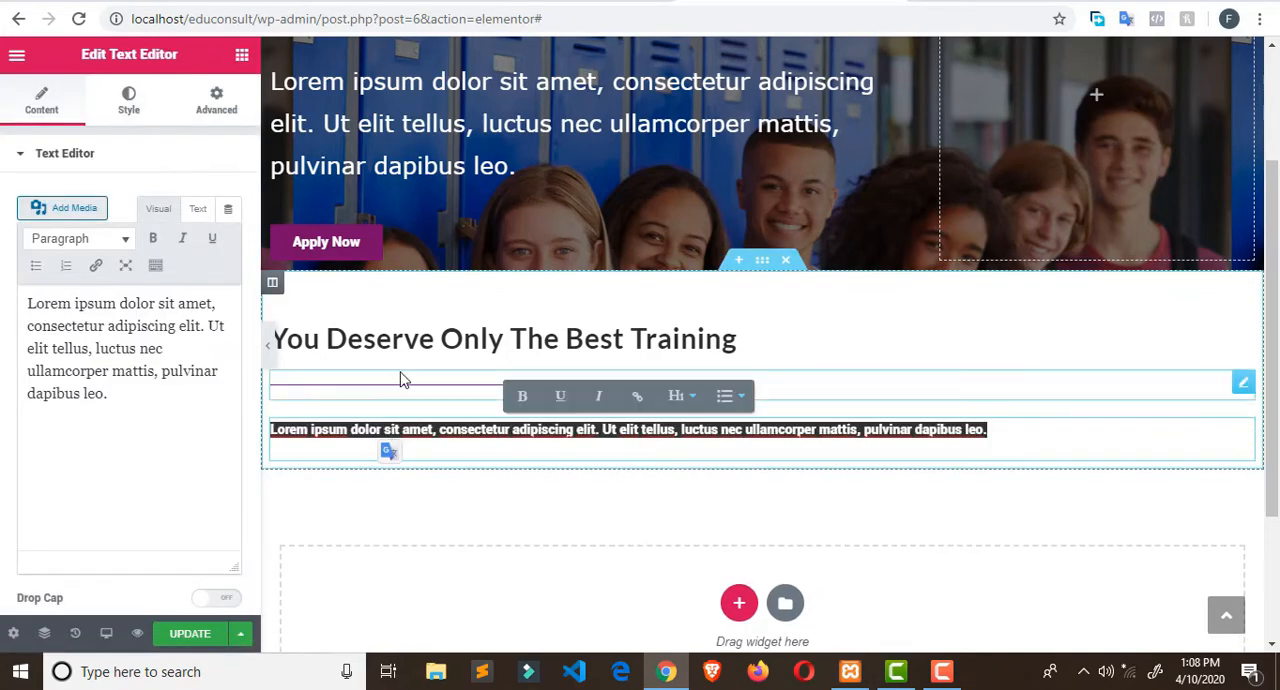
{"action": "left_click_drag", "start_coordinate": [111, 391], "coordinate": [2, 288]}
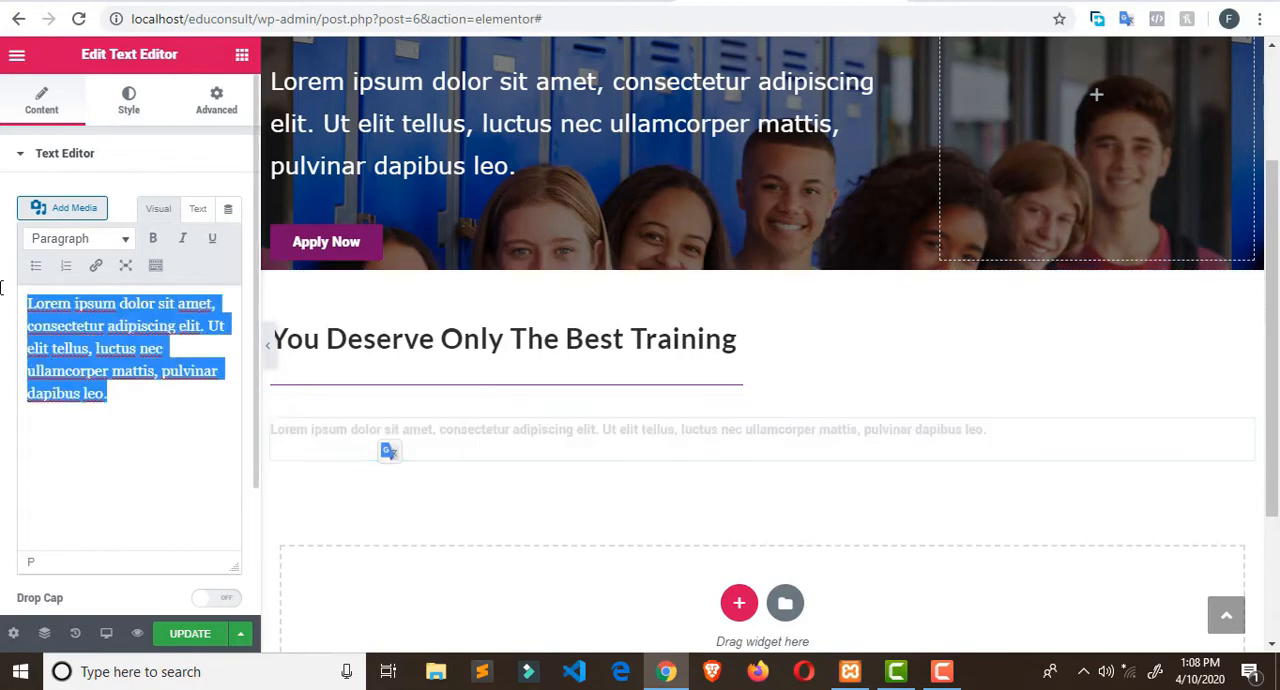
{"action": "key", "text": "ctrl+v"}
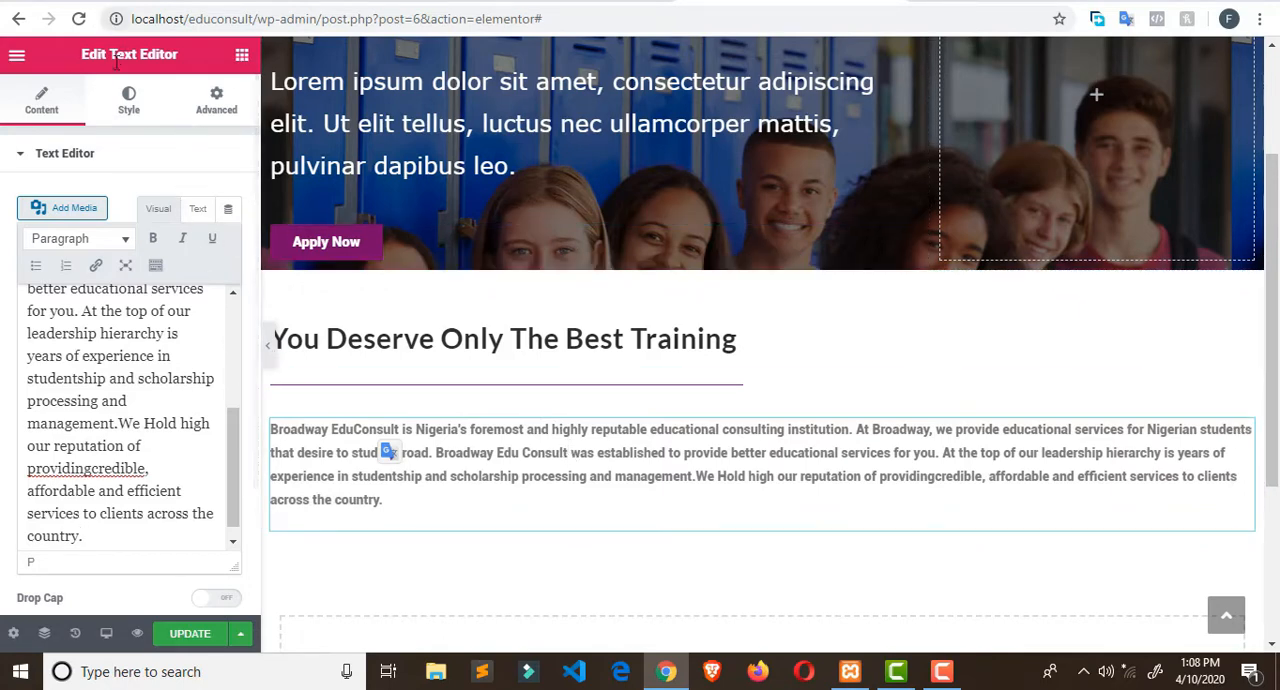
- Set the paragraph's font family to Arial and its alignment to justified
{"action": "left_click", "coordinate": [127, 106]}
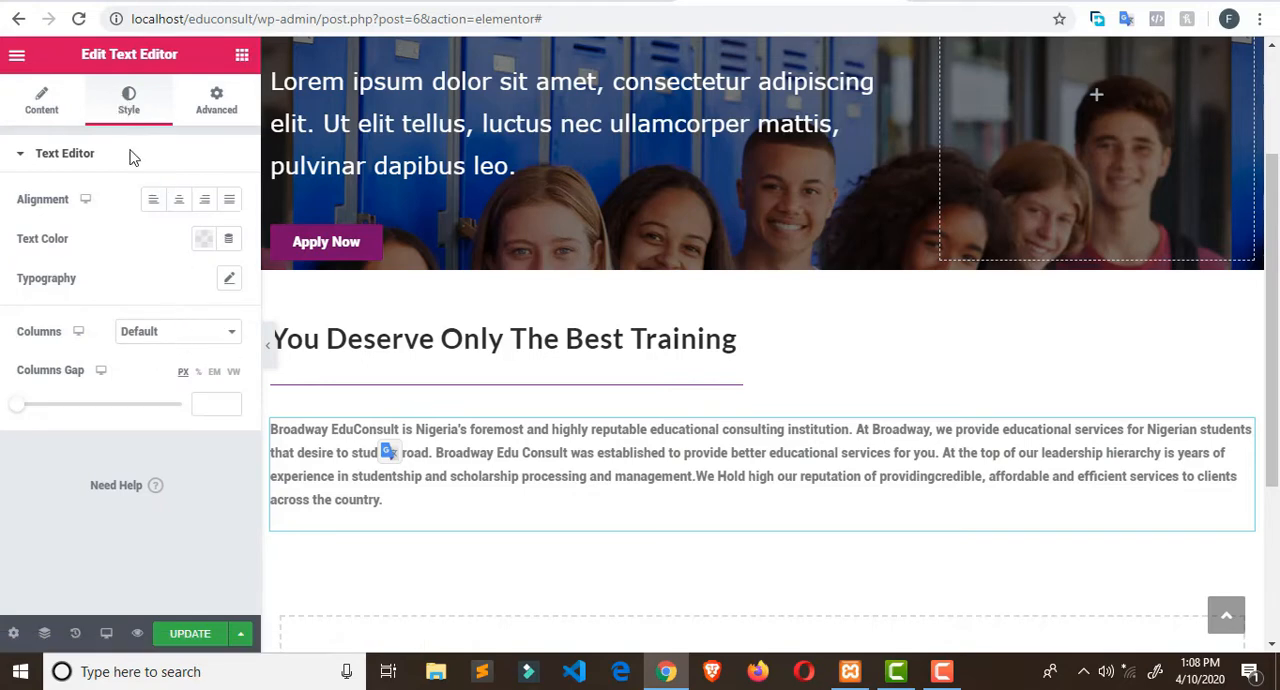
{"action": "left_click", "coordinate": [229, 280]}
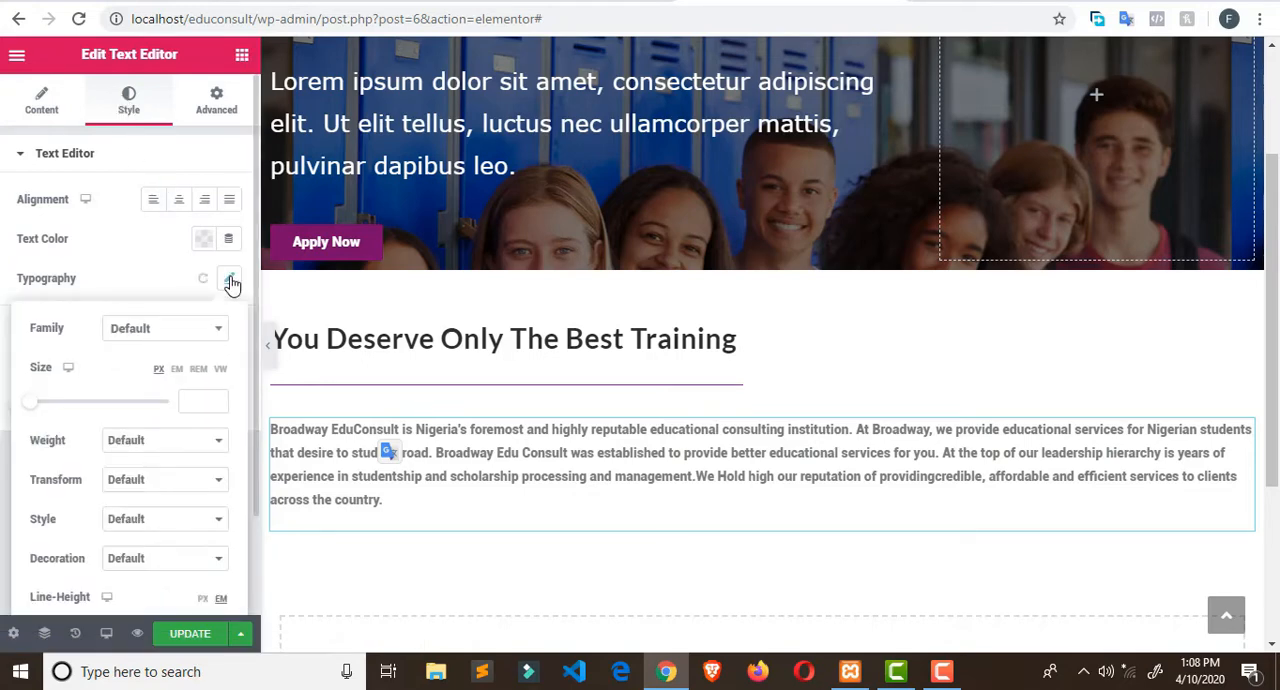
{"action": "left_click", "coordinate": [204, 339]}
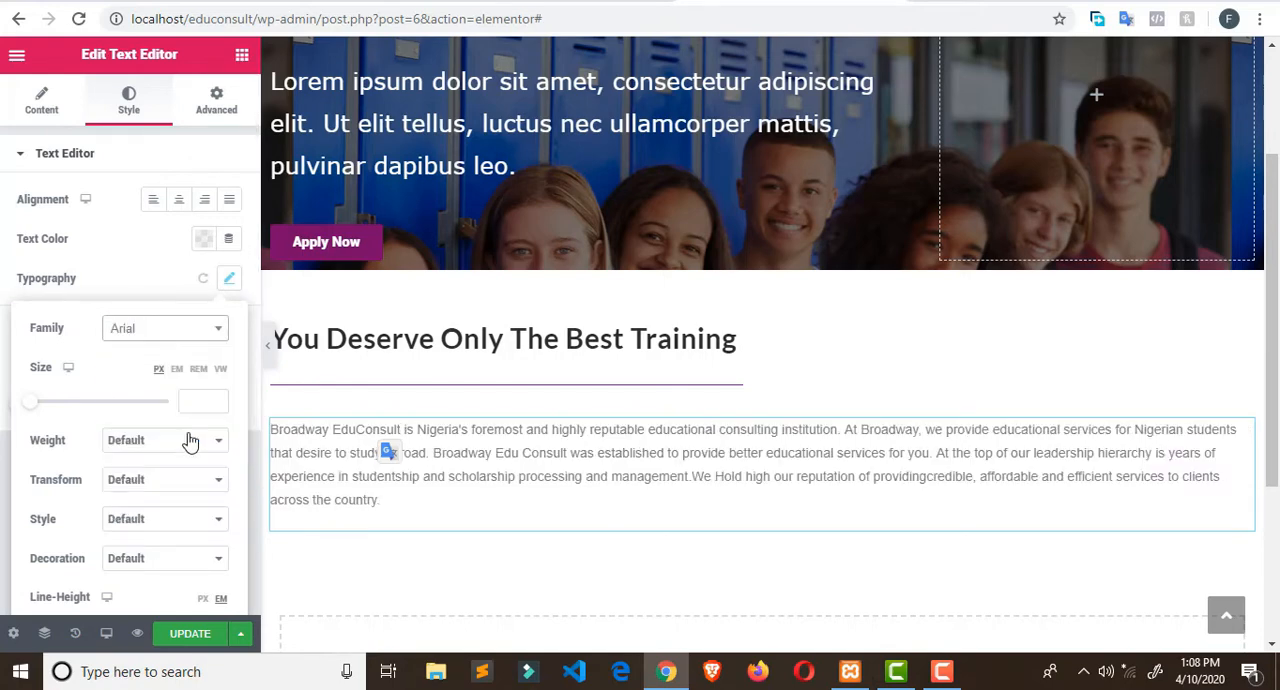
{"action": "left_click", "coordinate": [190, 441]}
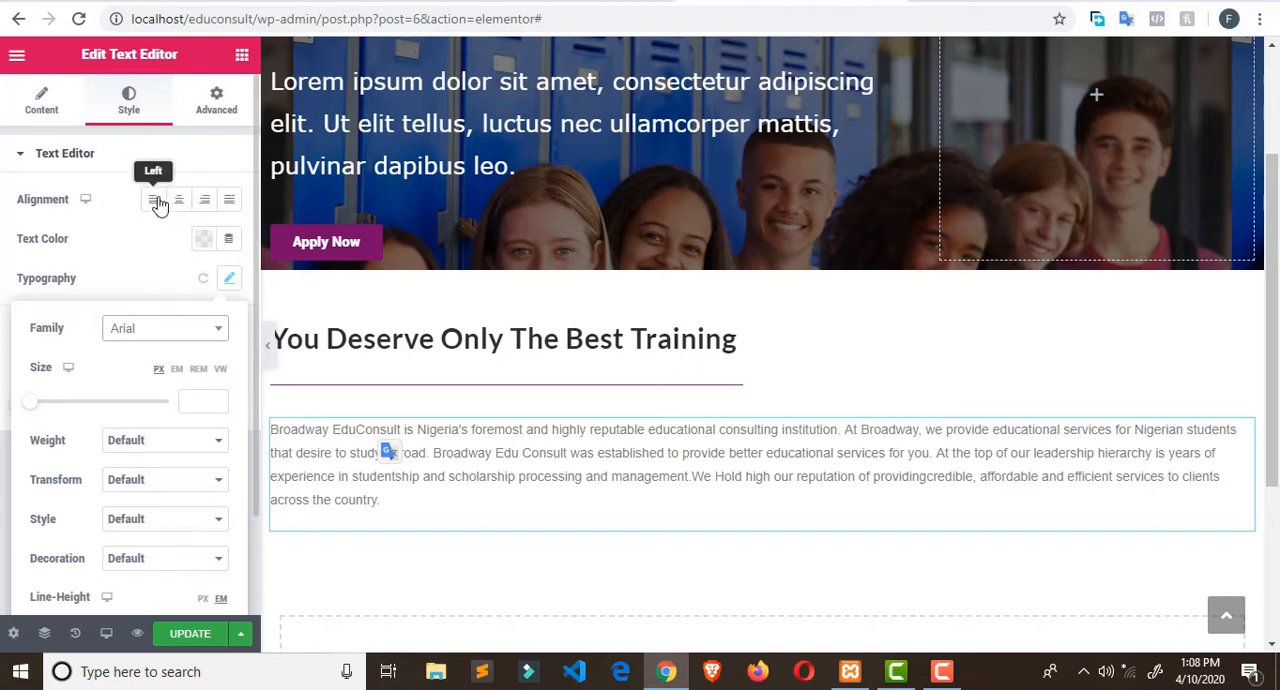
{"action": "left_click", "coordinate": [229, 203]}
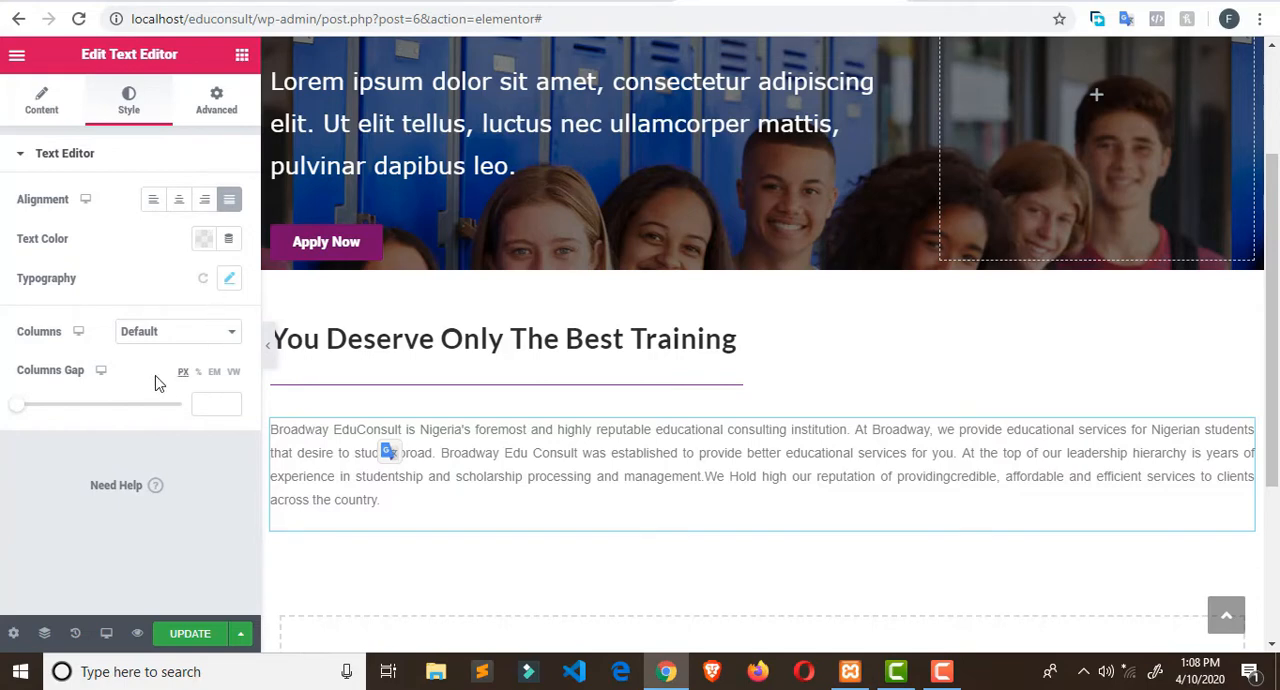
- Preview the training section at full width without the editing panel, and review the paragraph's content settings
{"action": "left_click", "coordinate": [311, 434]}
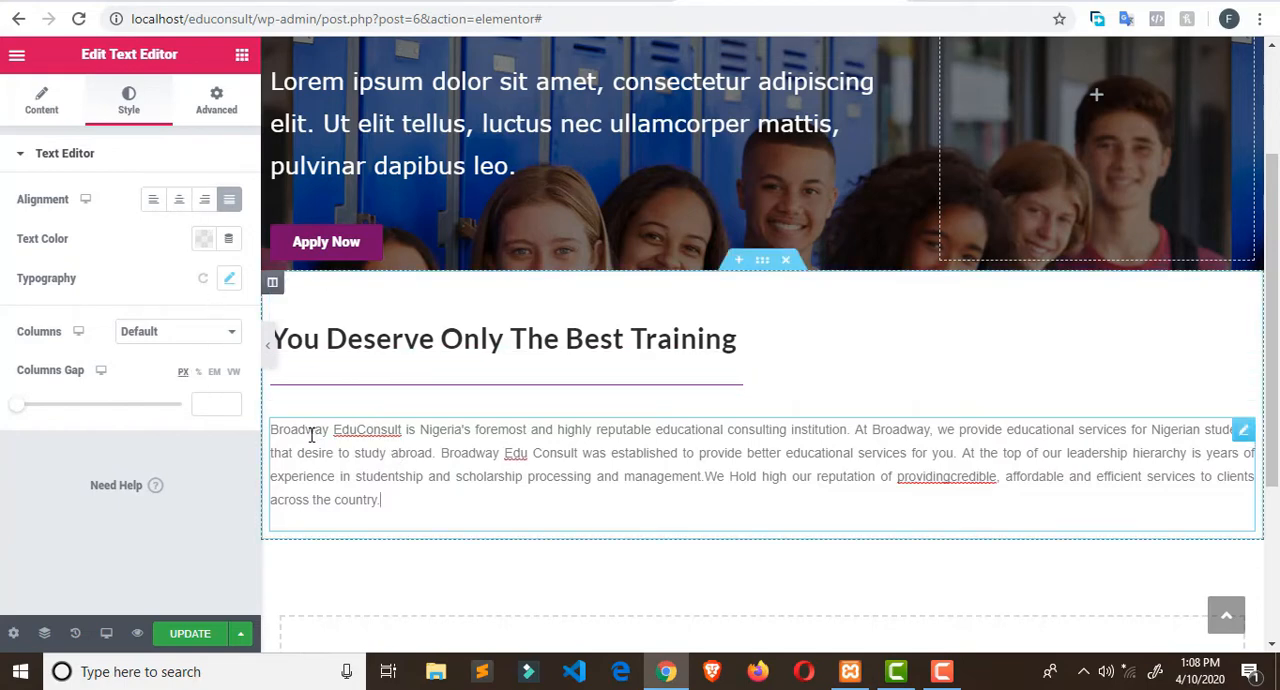
{"action": "left_click", "coordinate": [267, 362]}
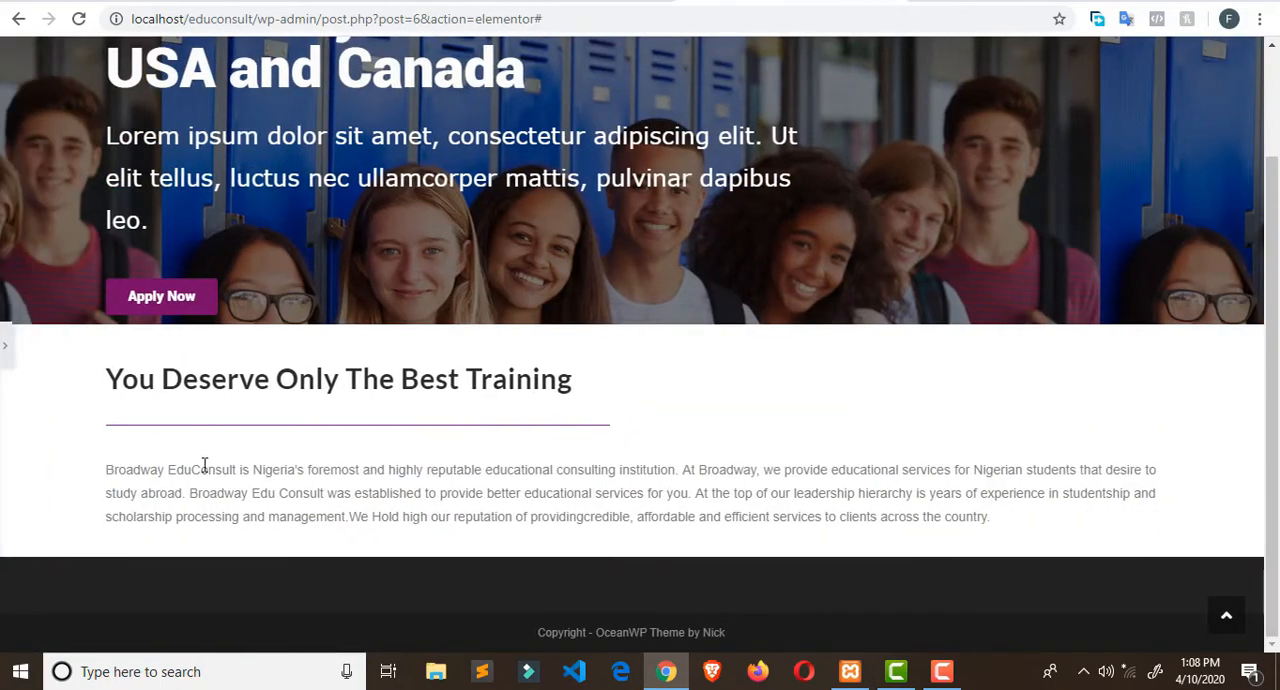
{"action": "double_click", "coordinate": [879, 494]}
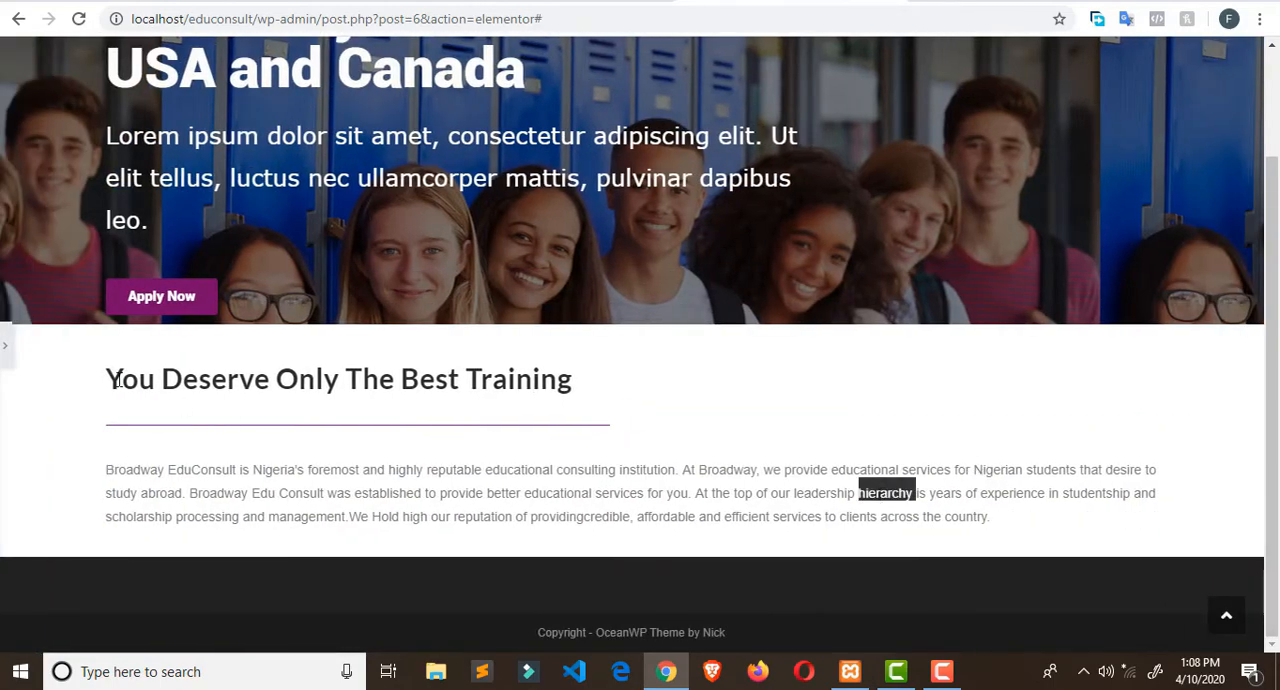
{"action": "left_click", "coordinate": [5, 345]}
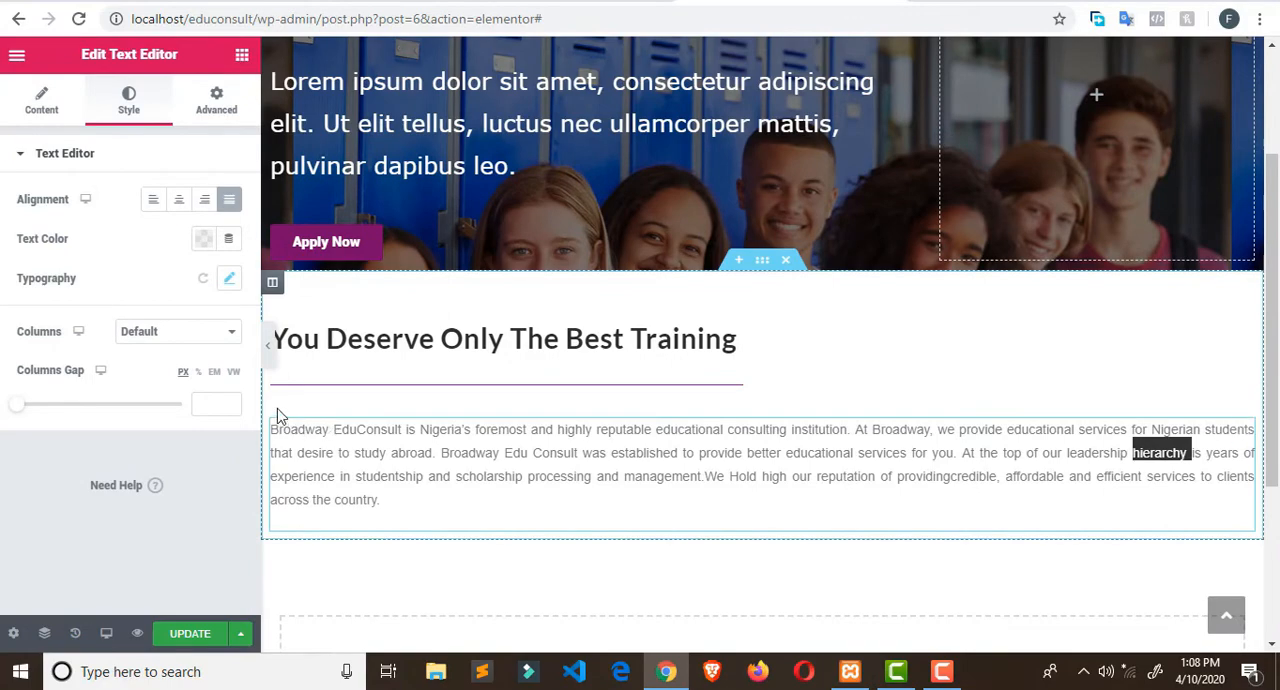
{"action": "left_click", "coordinate": [292, 423]}
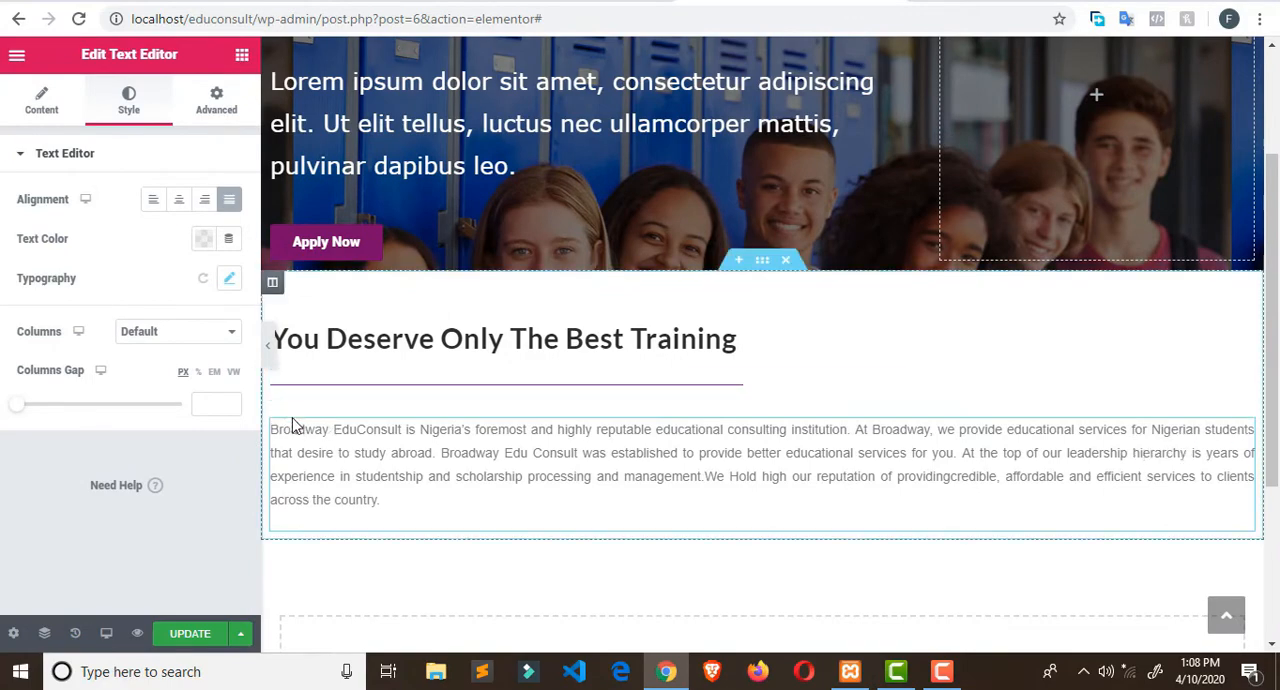
{"action": "double_click", "coordinate": [298, 429]}
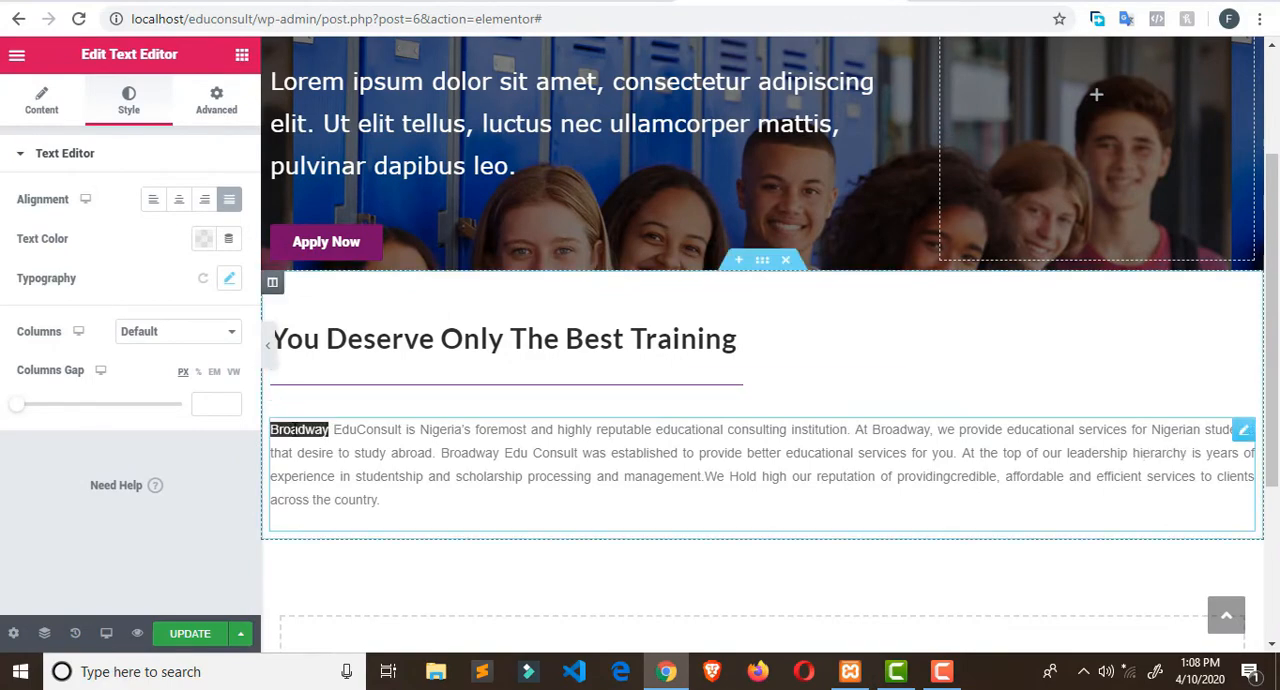
{"action": "left_click", "coordinate": [42, 100]}
{"action": "scroll", "coordinate": [130, 268], "scroll_direction": "down", "scroll_amount": 3}
{"action": "scroll", "coordinate": [133, 272], "scroll_direction": "down", "scroll_amount": 2}
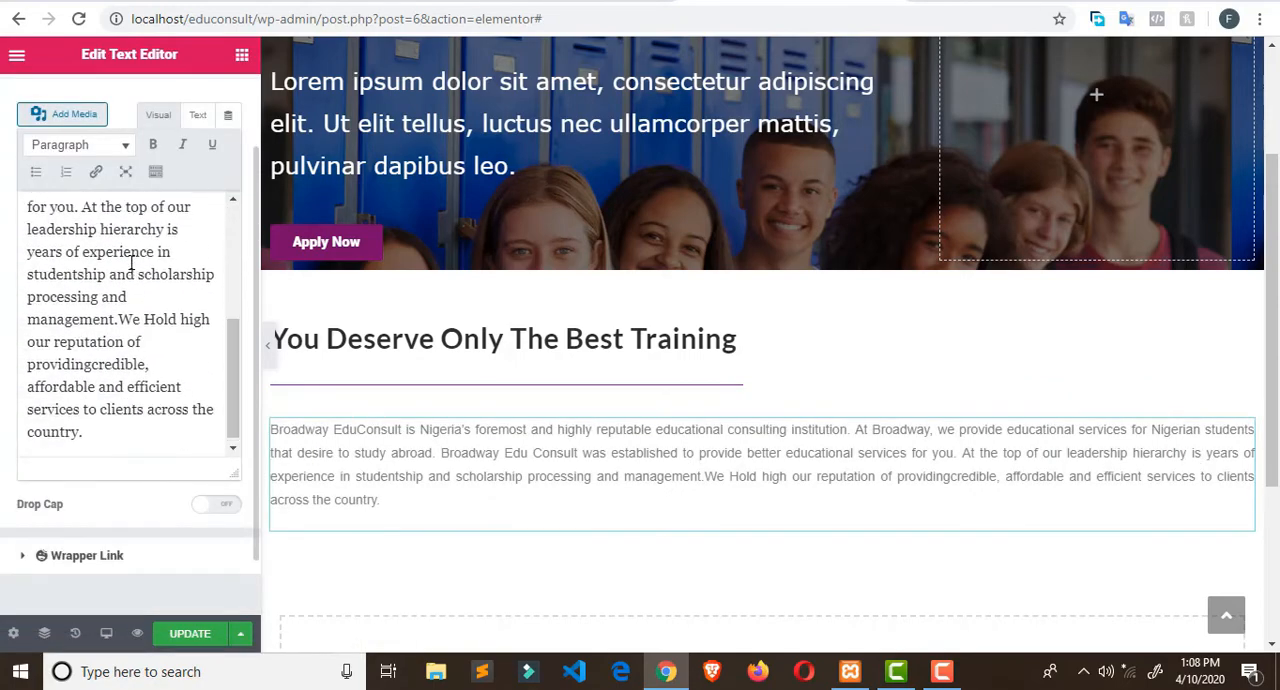
{"action": "scroll", "coordinate": [122, 139], "scroll_direction": "up", "scroll_amount": 1}
- Set the font size of the Broadway EduConsult paragraph to 18 px
{"action": "left_click", "coordinate": [128, 101]}
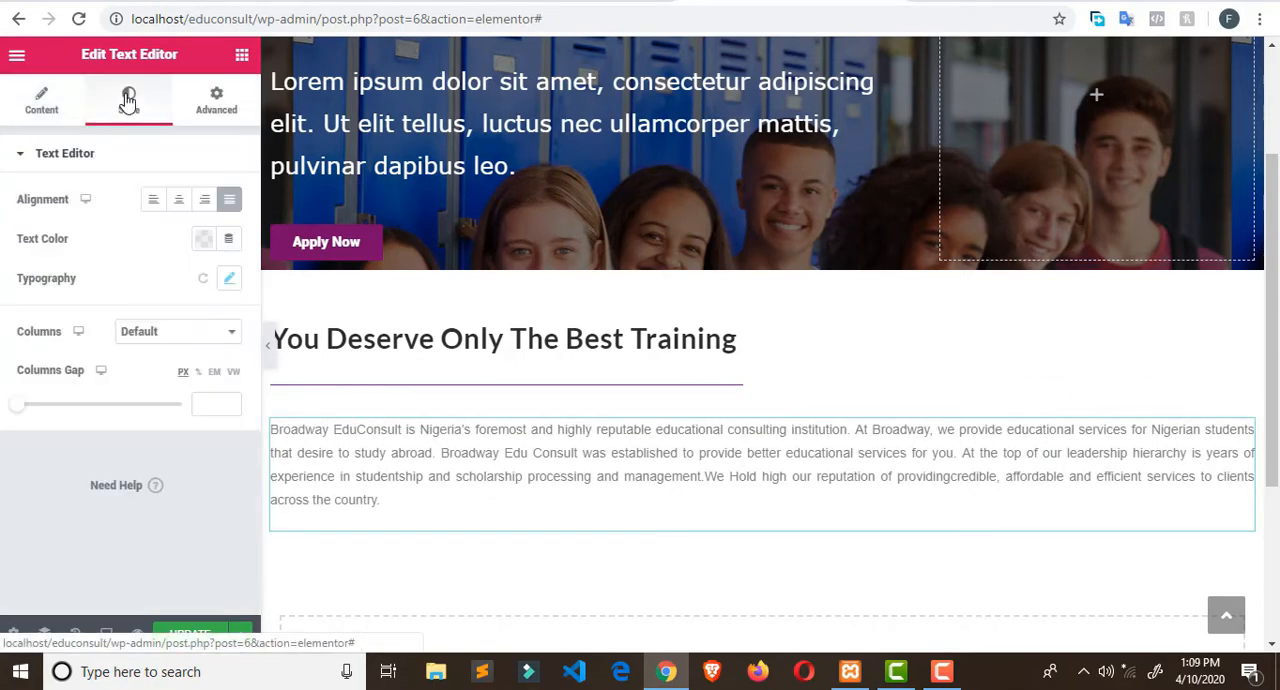
{"action": "left_click", "coordinate": [230, 280]}
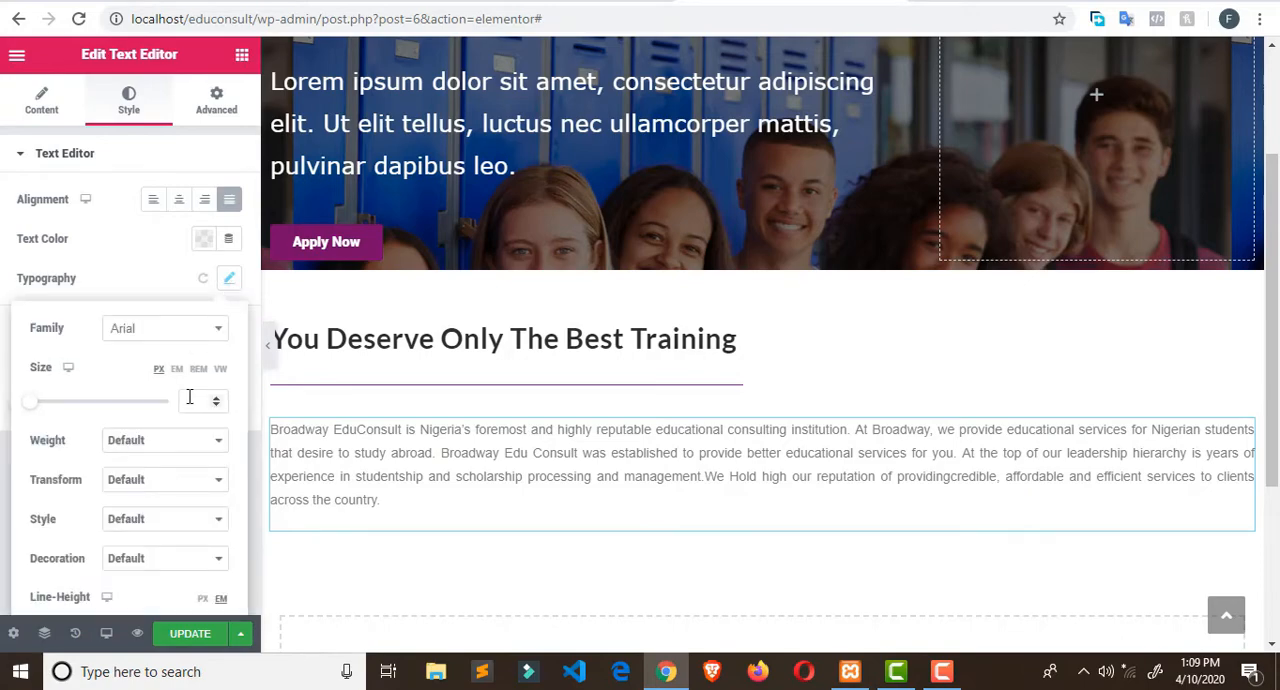
{"action": "left_click_drag", "start_coordinate": [34, 408], "coordinate": [47, 412]}
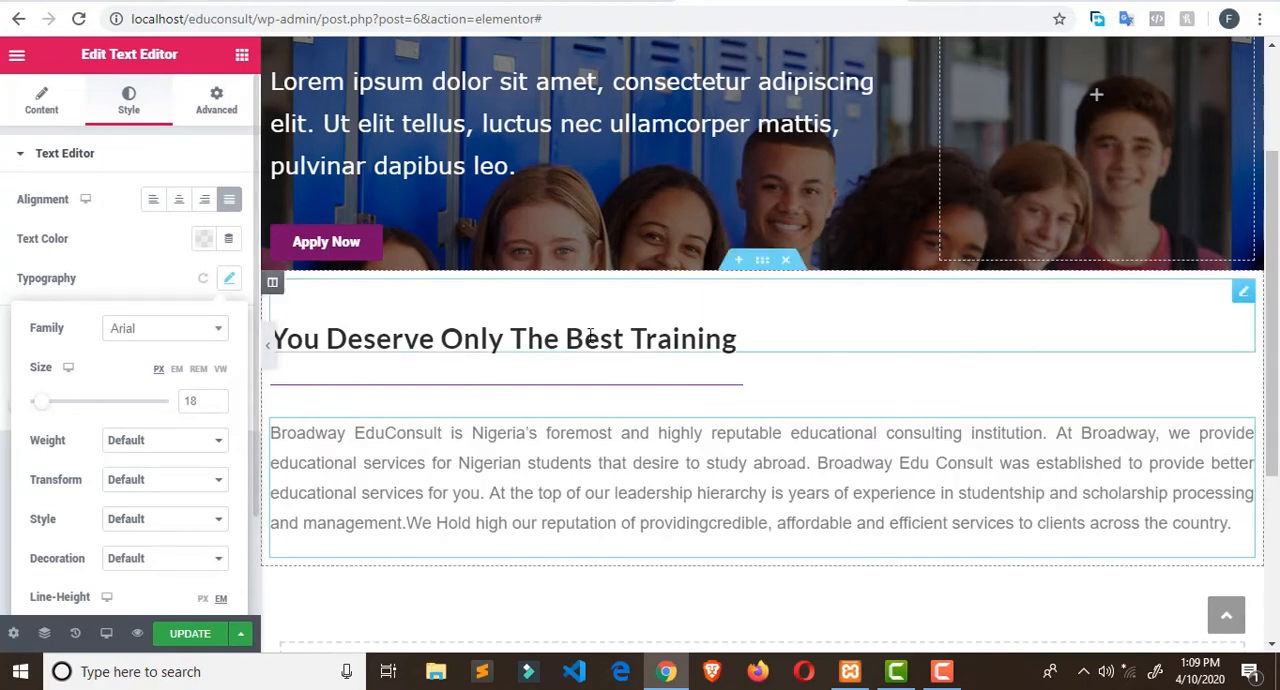
- Check what follows the paragraph on the Broadway Edu Consult site, and insert a Button widget below the Elementor paragraph
{"action": "left_click", "coordinate": [570, 2]}
{"action": "scroll", "coordinate": [620, 208], "scroll_direction": "down", "scroll_amount": 1}
{"action": "scroll", "coordinate": [620, 208], "scroll_direction": "down", "scroll_amount": 1}
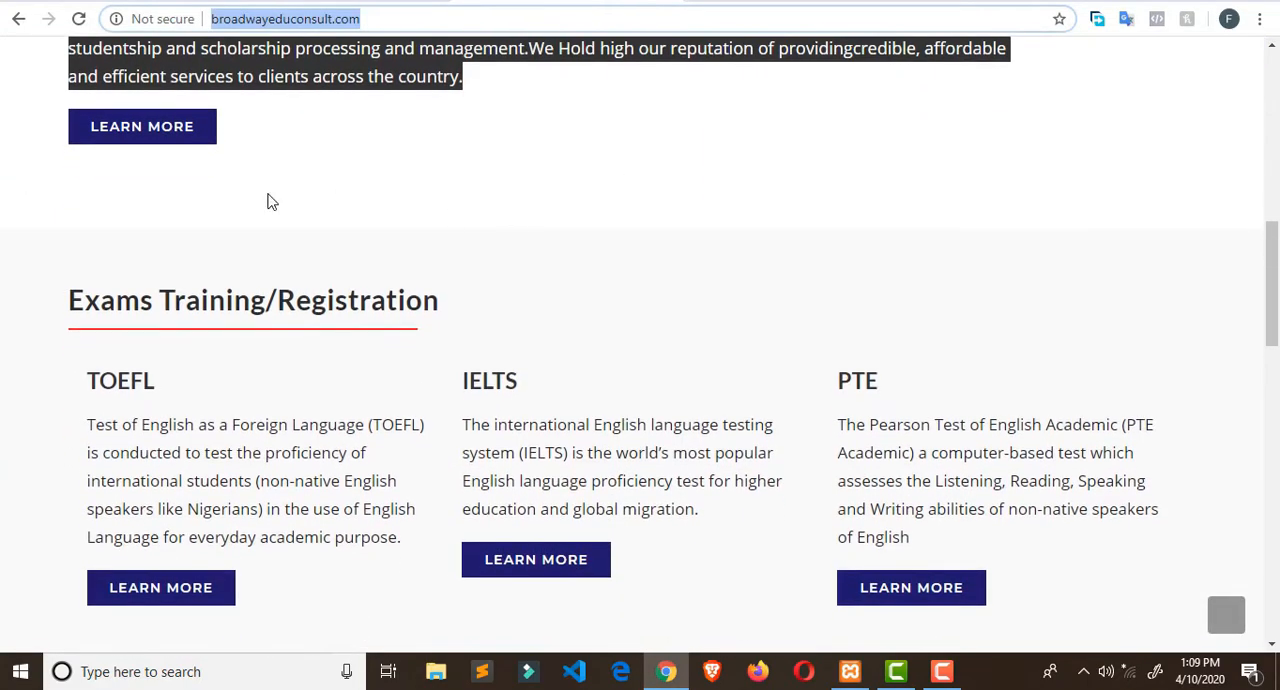
{"action": "scroll", "coordinate": [246, 248], "scroll_direction": "up", "scroll_amount": 1}
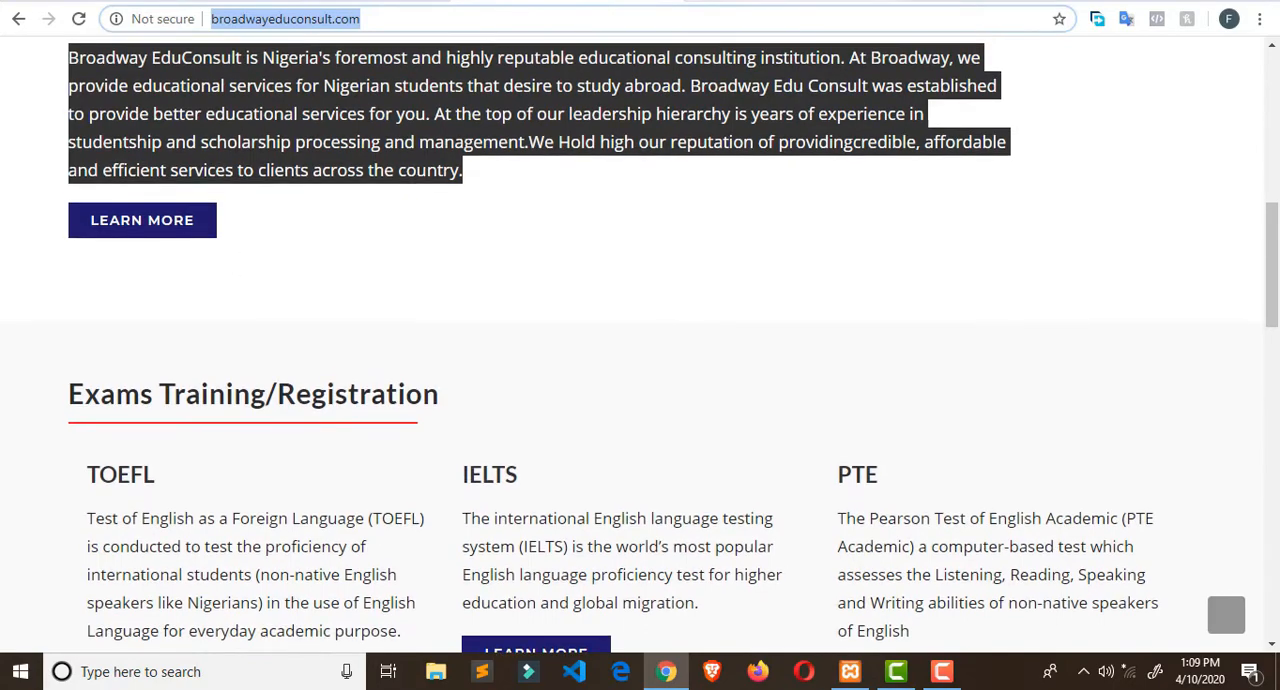
{"action": "left_click", "coordinate": [736, 2]}
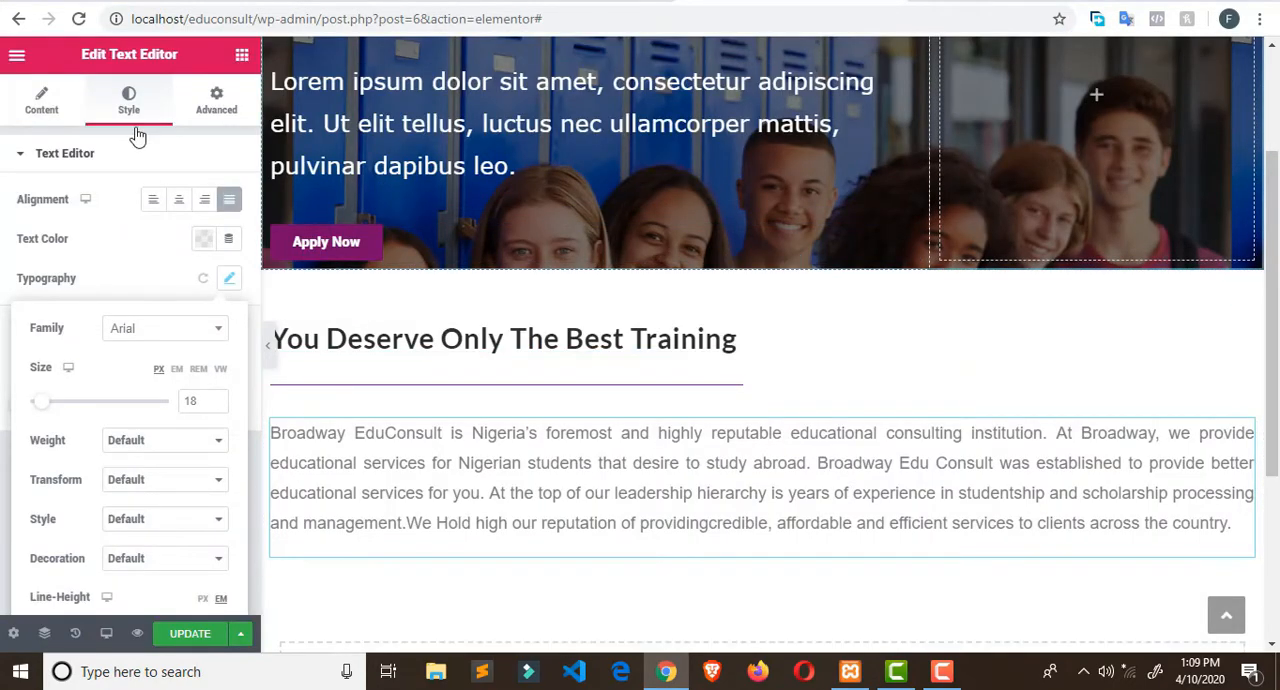
{"action": "left_click", "coordinate": [242, 54]}
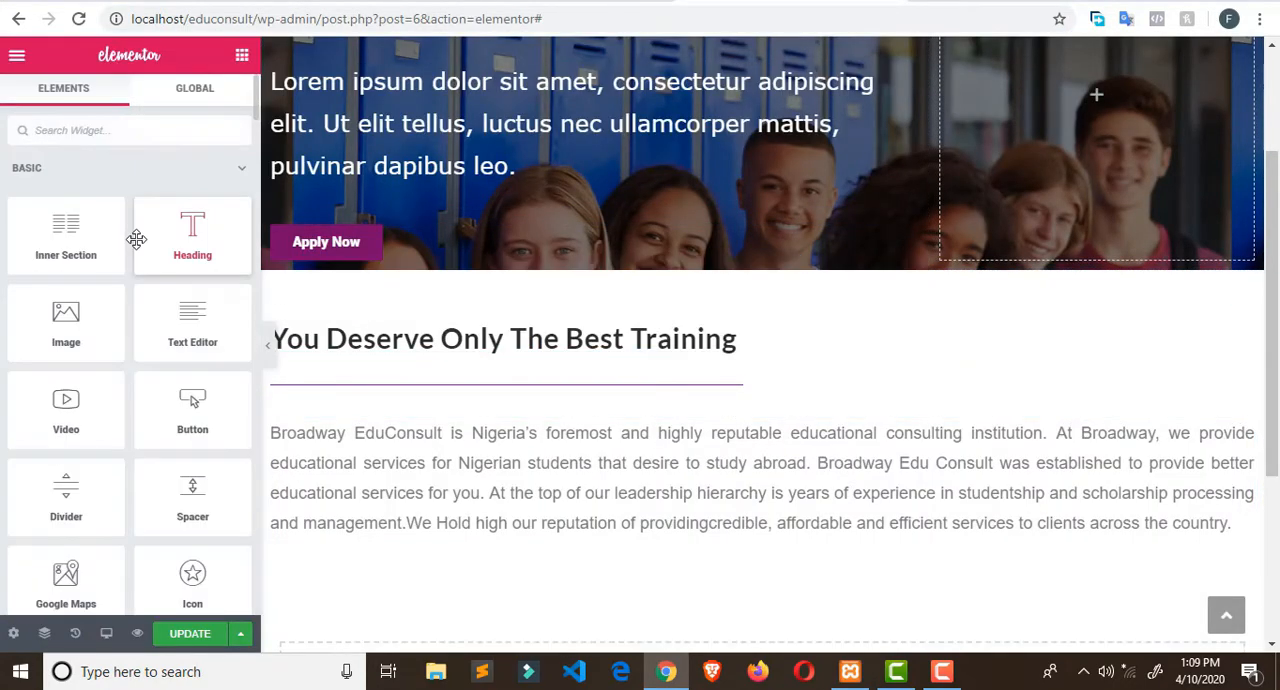
{"action": "scroll", "coordinate": [94, 300], "scroll_direction": "down", "scroll_amount": 1}
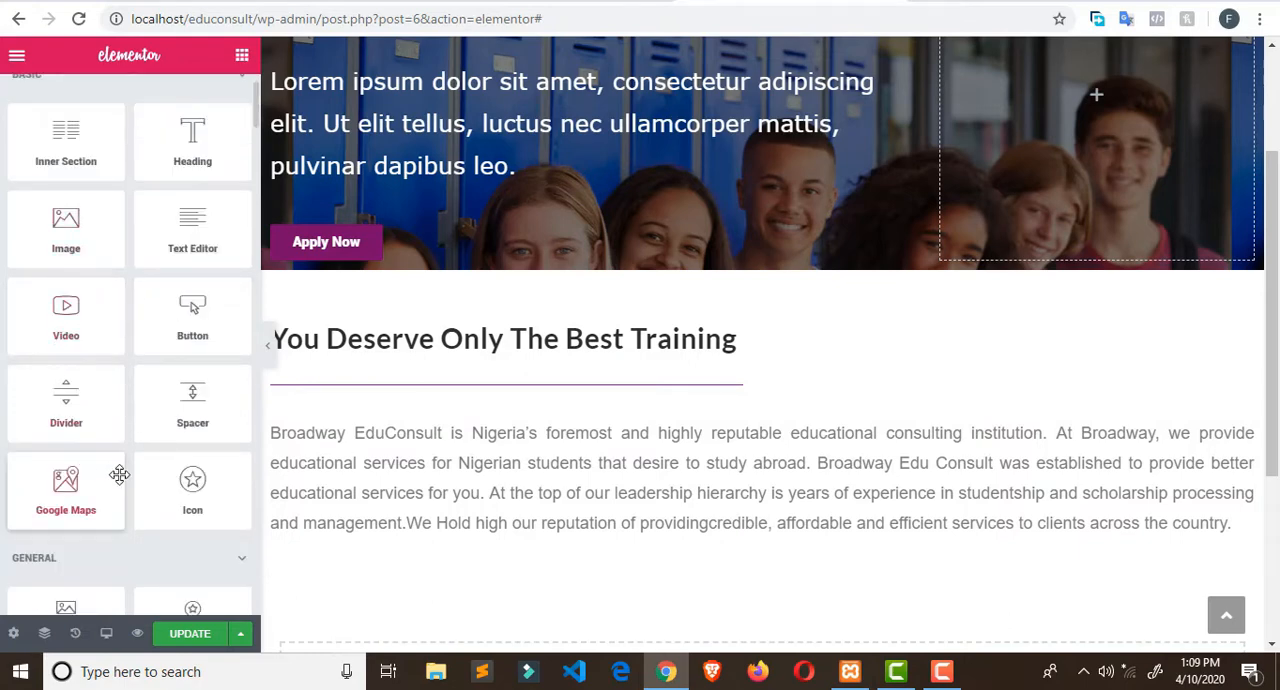
{"action": "left_click_drag", "start_coordinate": [191, 316], "coordinate": [306, 553]}
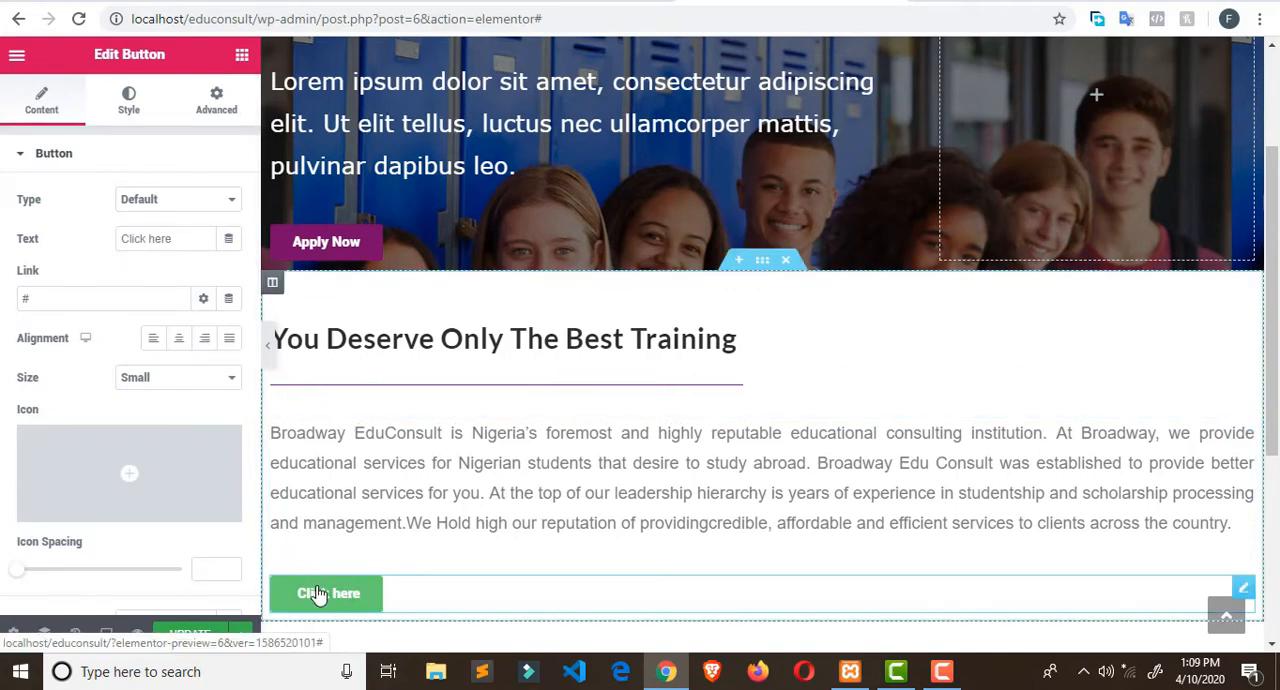
- Review the new button's style options and set its text to LEARN MORE
{"action": "left_click", "coordinate": [125, 108]}
{"action": "scroll", "coordinate": [196, 382], "scroll_direction": "down", "scroll_amount": 2}
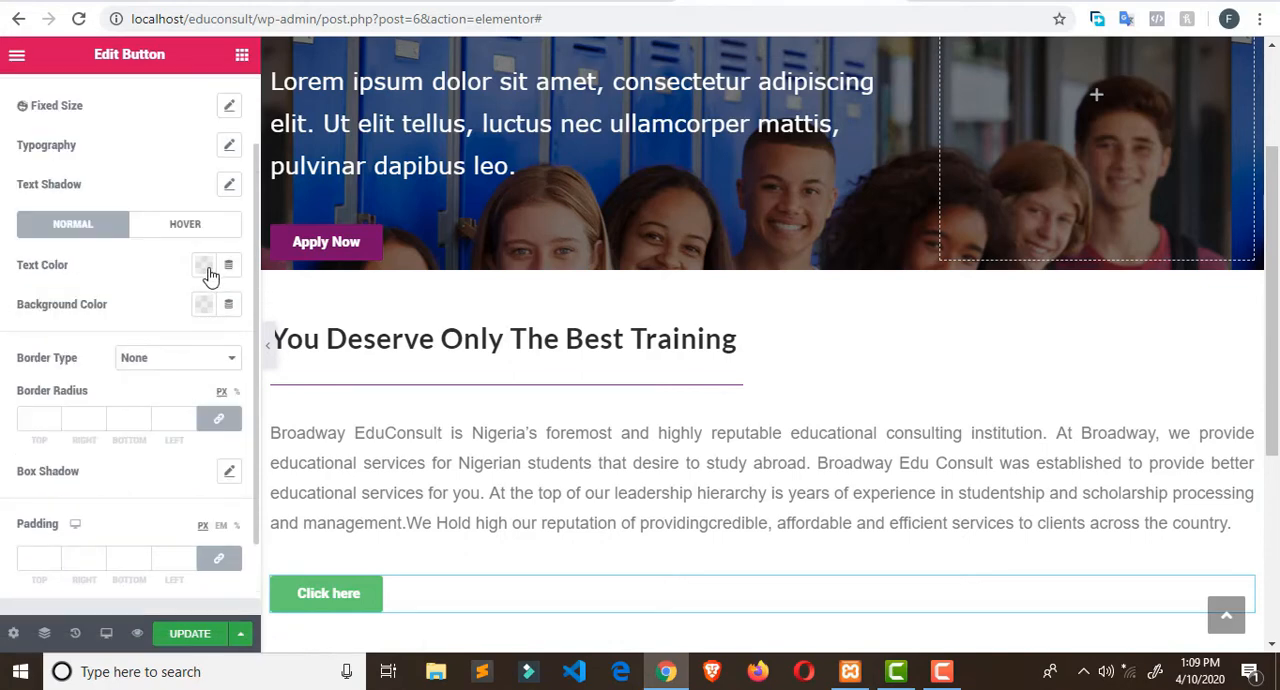
{"action": "scroll", "coordinate": [160, 115], "scroll_direction": "up", "scroll_amount": 1}
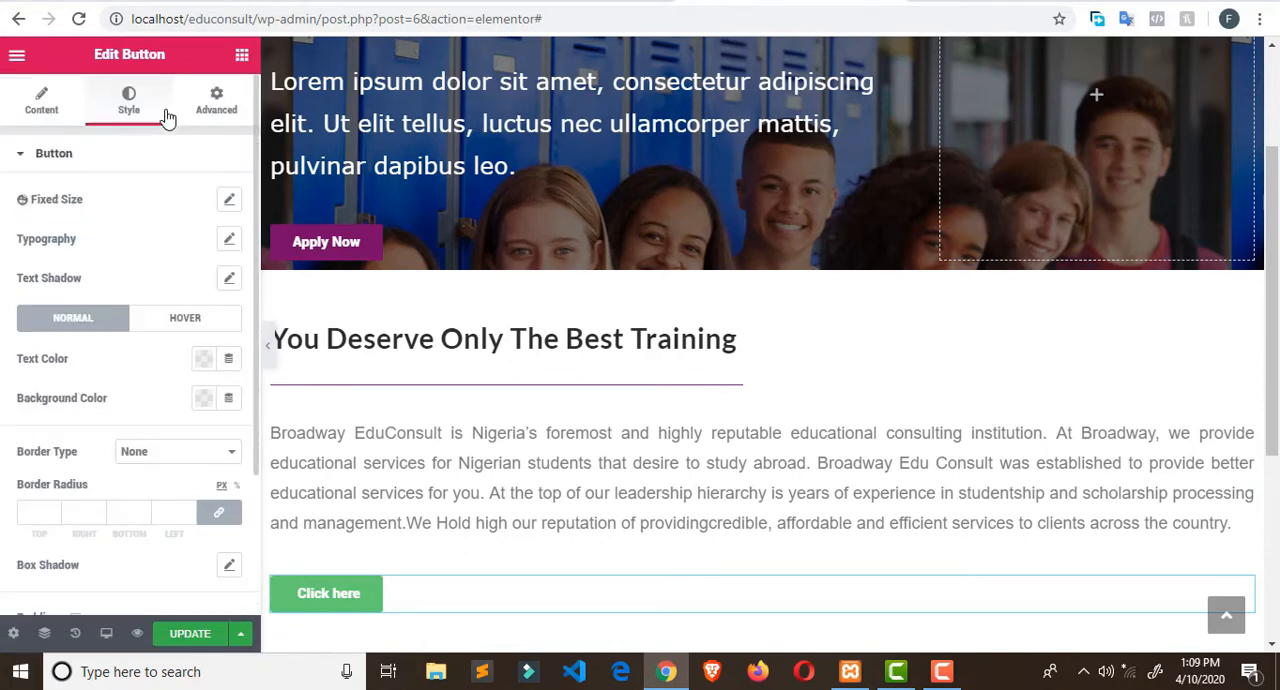
{"action": "scroll", "coordinate": [52, 115], "scroll_direction": "down", "scroll_amount": 1}
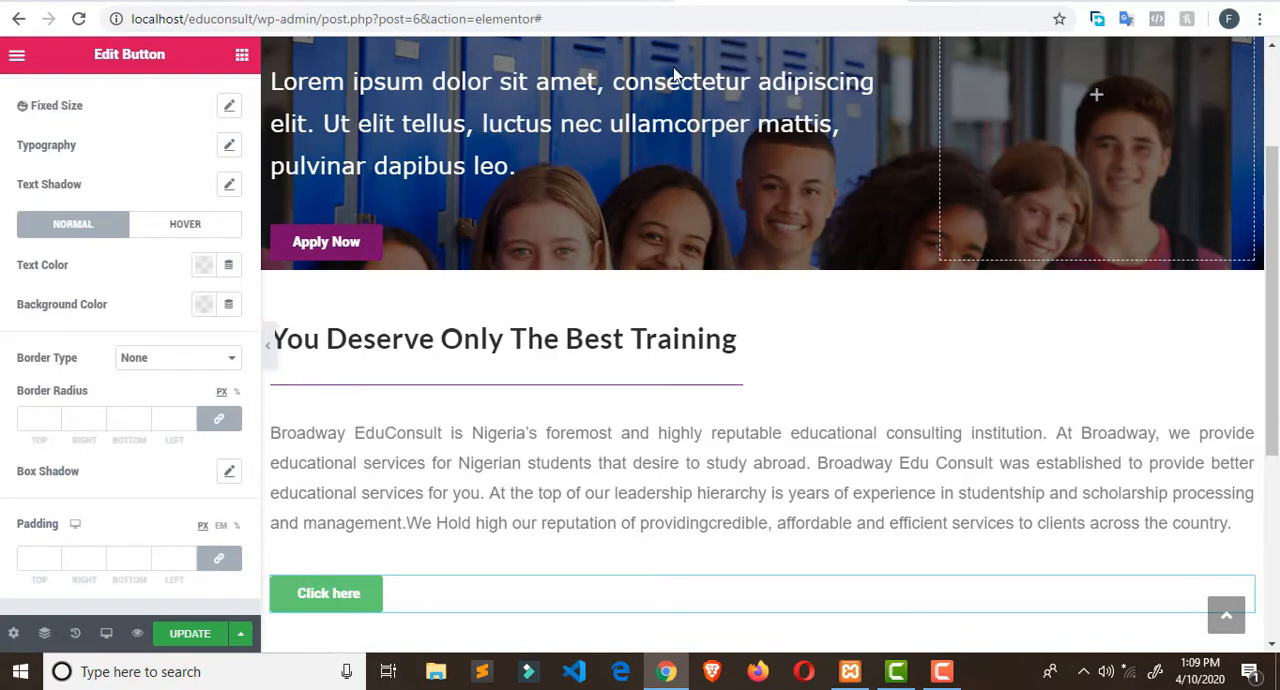
{"action": "scroll", "coordinate": [74, 157], "scroll_direction": "up", "scroll_amount": 1}
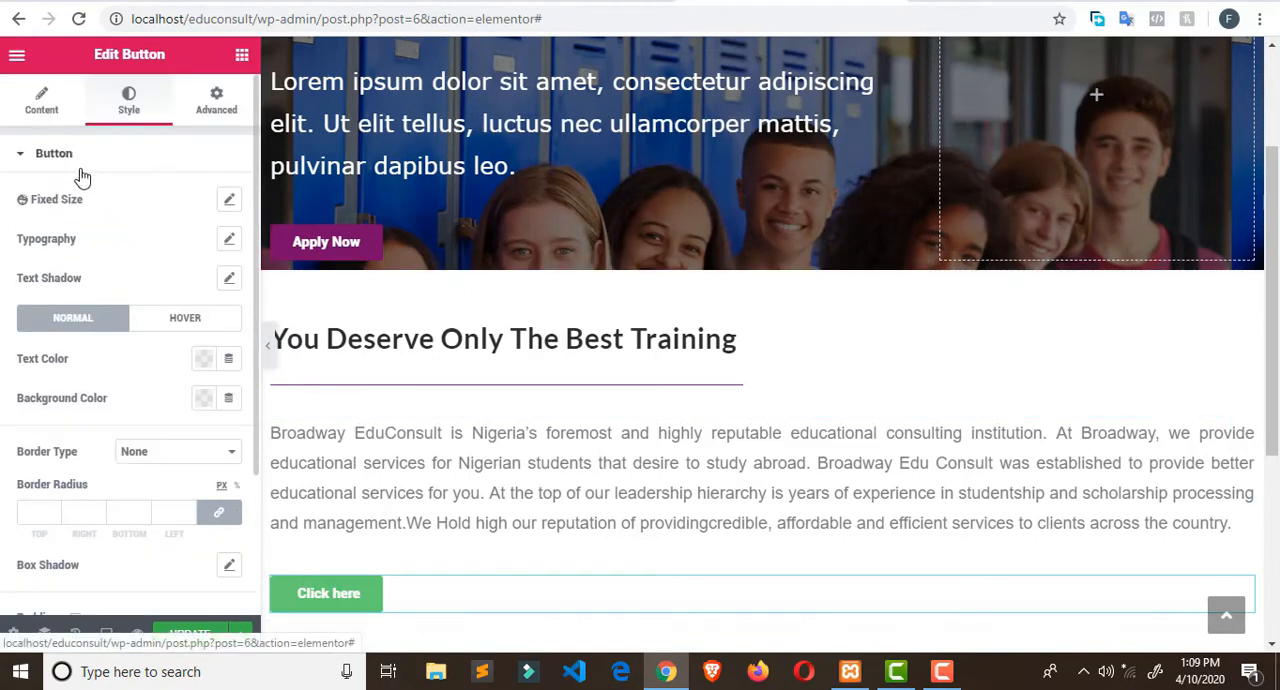
{"action": "left_click", "coordinate": [41, 100]}
{"action": "triple_click", "coordinate": [181, 238]}
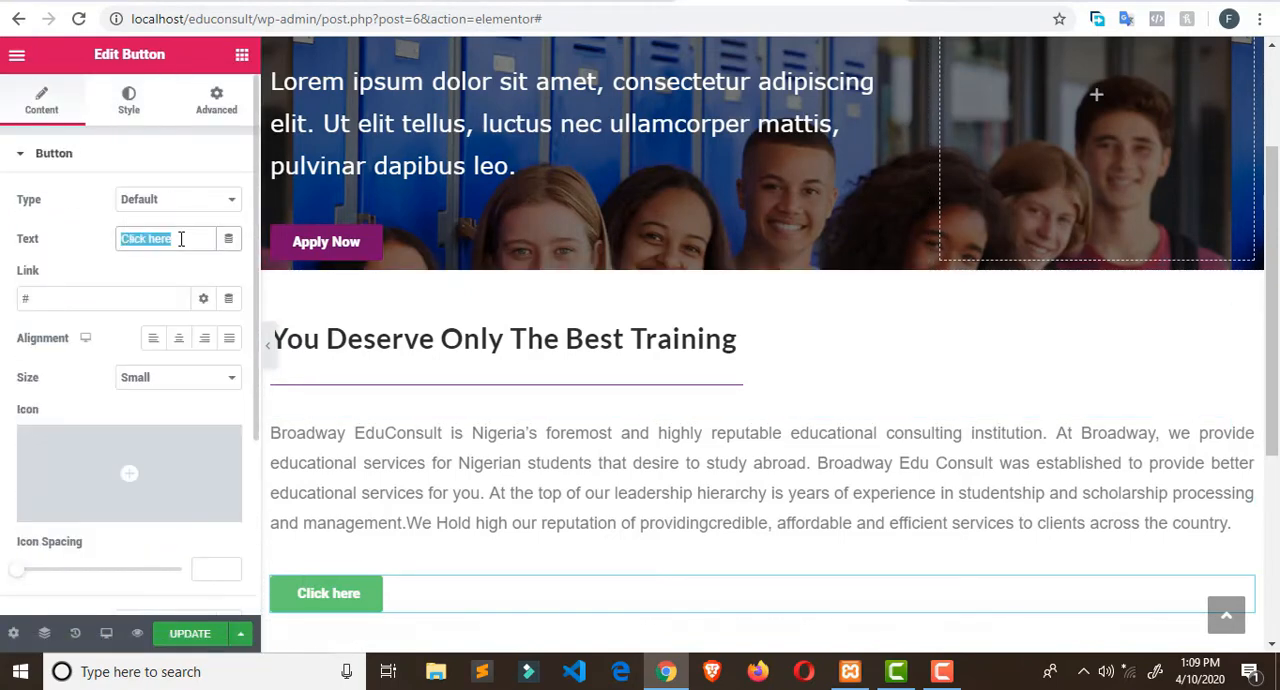
{"action": "type", "text": "LEAR"}
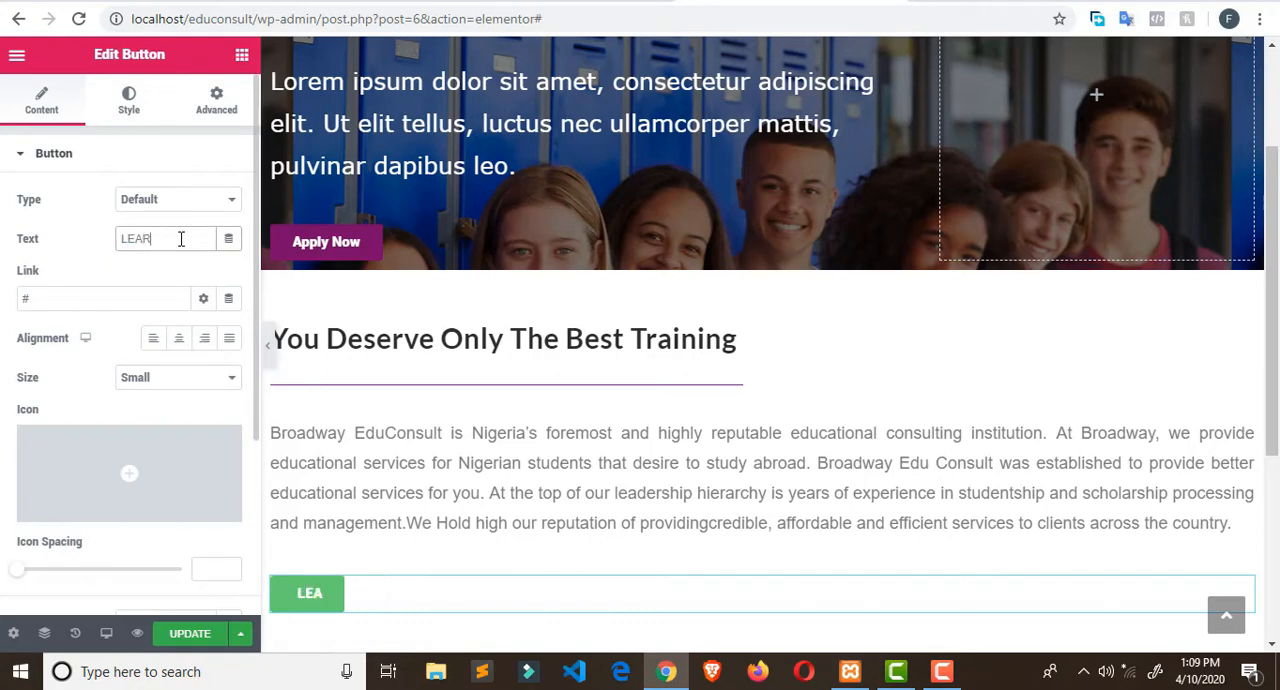
{"action": "type", "text": "N MORE"}
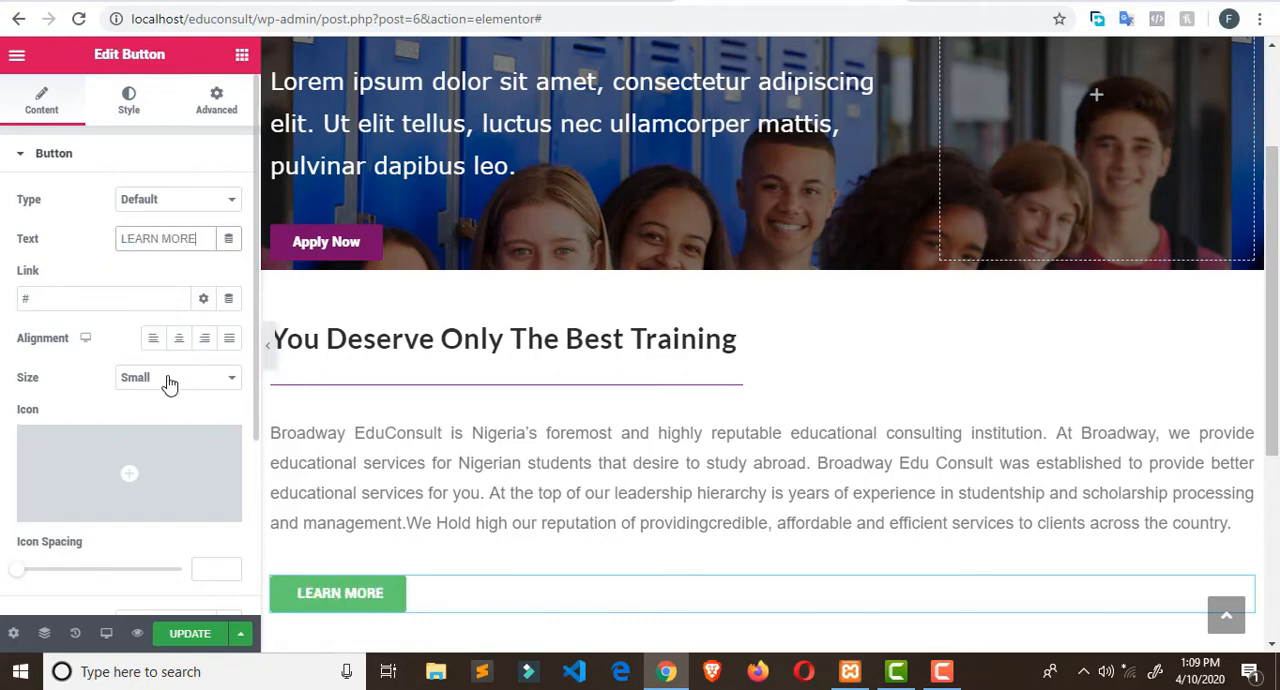
- Try the Large, Extra Large and Extra Small sizes on the LEARN MORE button and return it to Small
{"action": "left_click", "coordinate": [234, 380]}
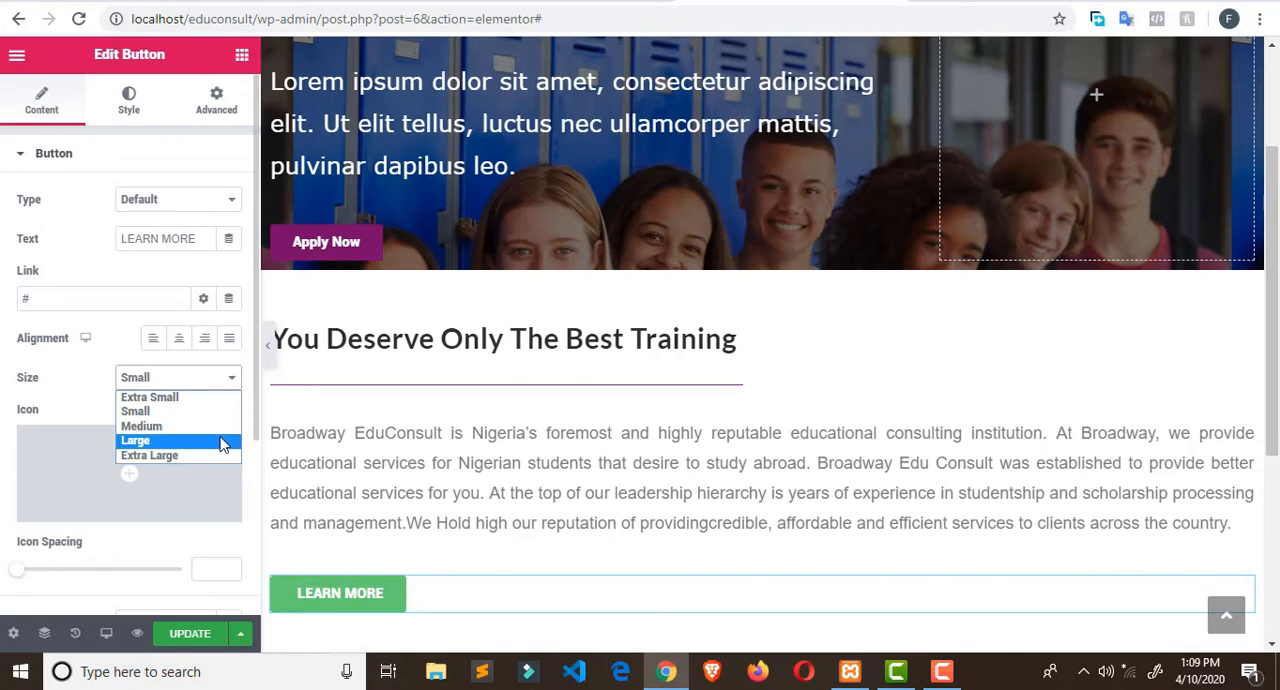
{"action": "left_click", "coordinate": [220, 441]}
{"action": "left_click", "coordinate": [232, 379]}
{"action": "left_click", "coordinate": [212, 455]}
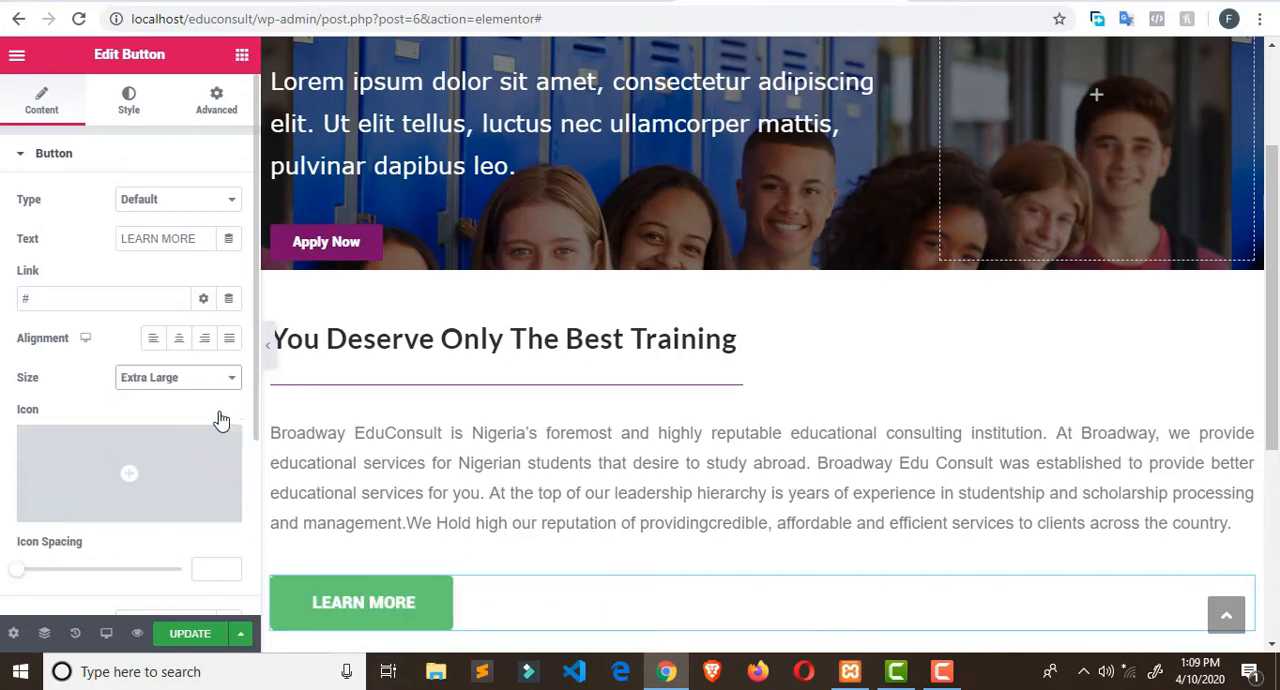
{"action": "left_click", "coordinate": [224, 379]}
{"action": "left_click", "coordinate": [215, 398]}
{"action": "left_click", "coordinate": [220, 384]}
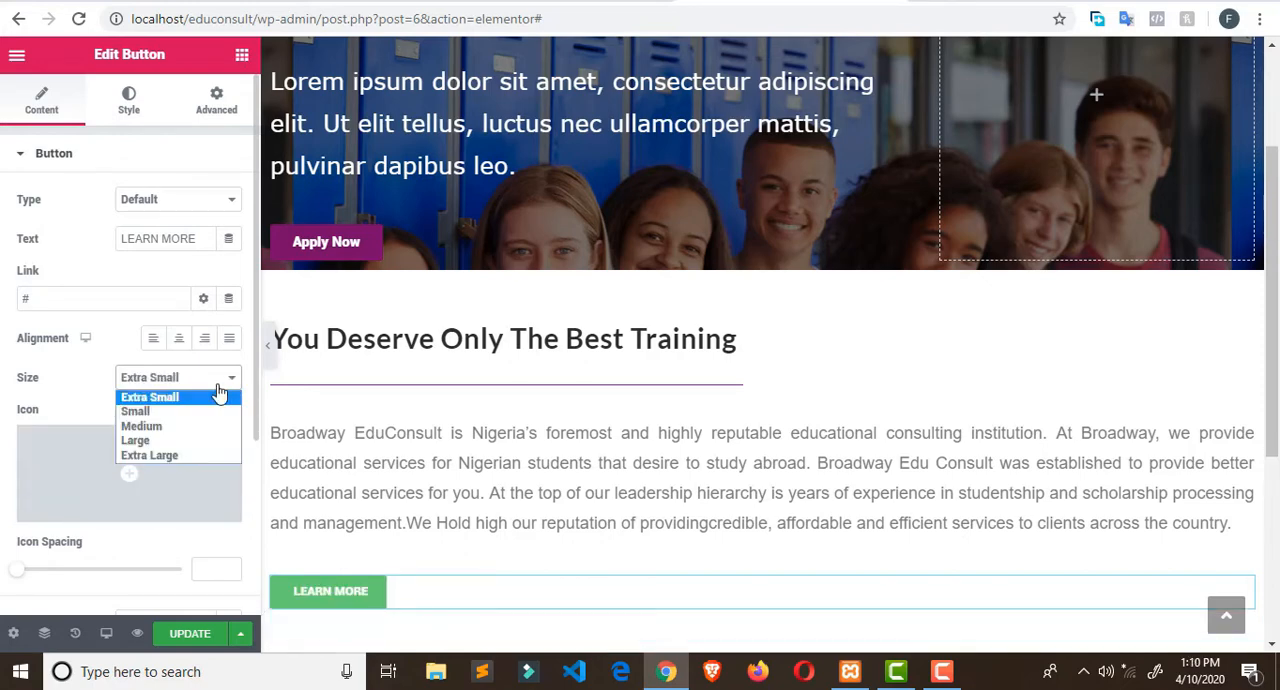
{"action": "left_click", "coordinate": [209, 412]}
- Set the LEARN MORE button's background color to the purple #710682
{"action": "scroll", "coordinate": [184, 425], "scroll_direction": "down", "scroll_amount": 1}
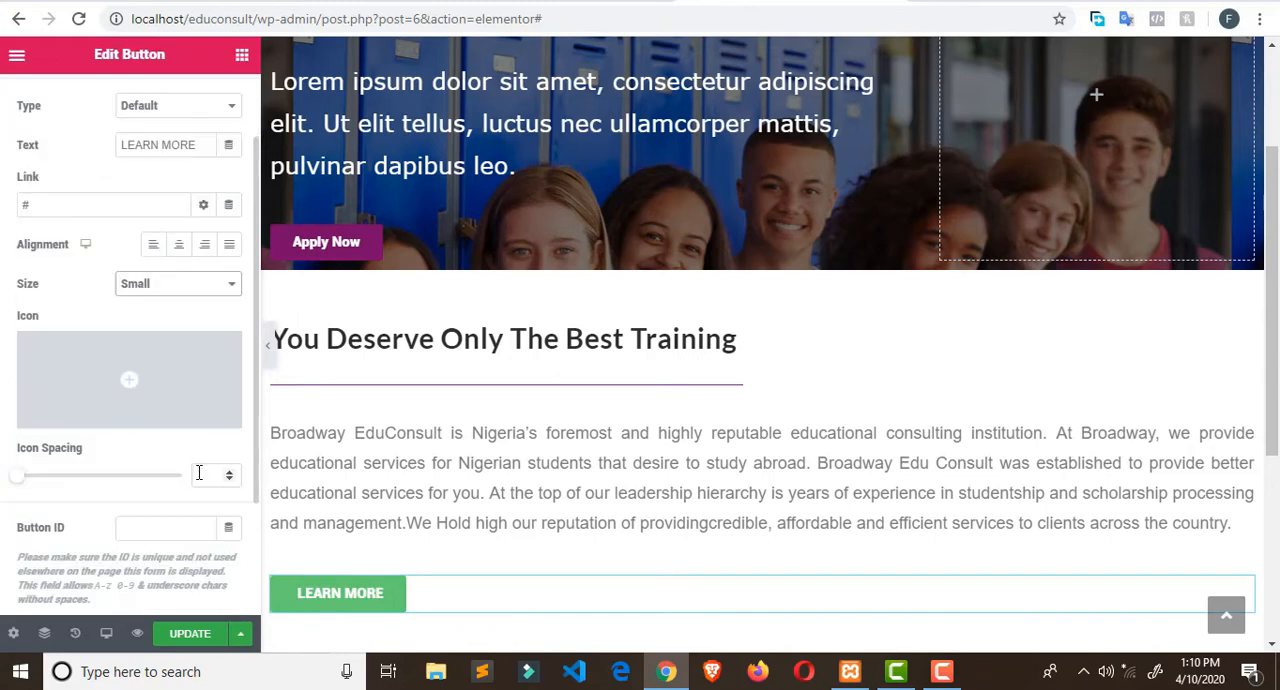
{"action": "scroll", "coordinate": [178, 380], "scroll_direction": "down", "scroll_amount": 1}
{"action": "scroll", "coordinate": [167, 300], "scroll_direction": "up", "scroll_amount": 2}
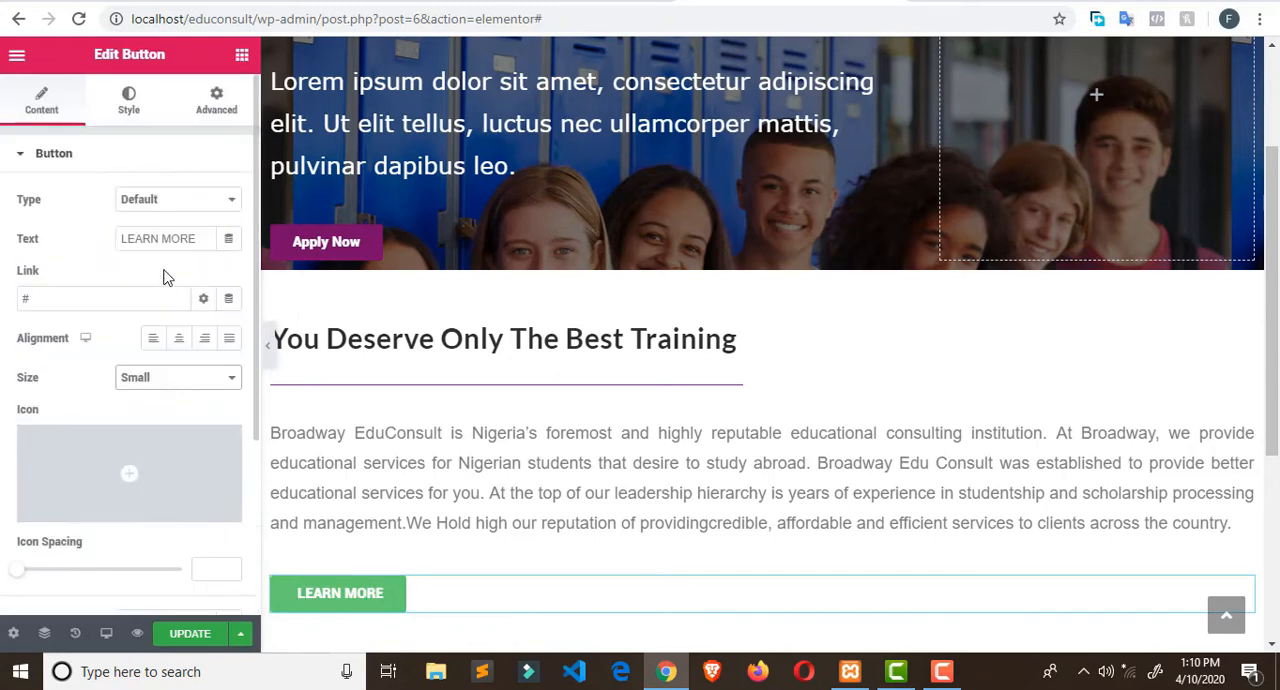
{"action": "left_click", "coordinate": [142, 102]}
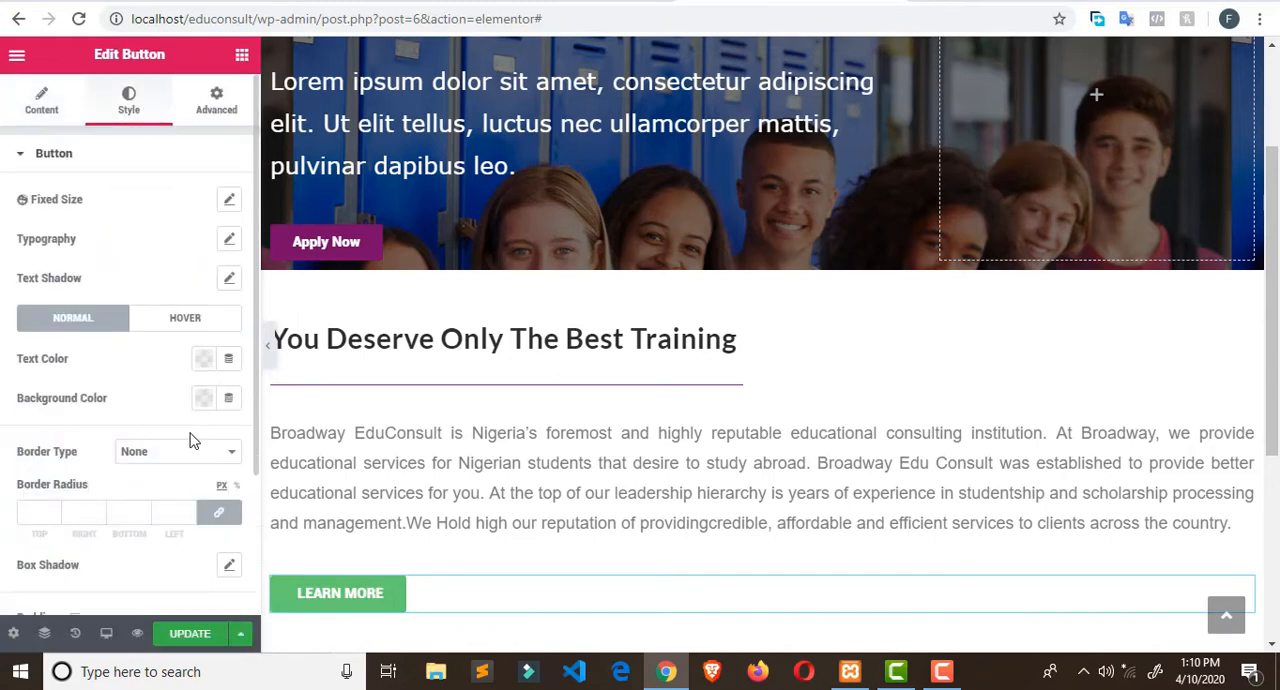
{"action": "left_click", "coordinate": [203, 399]}
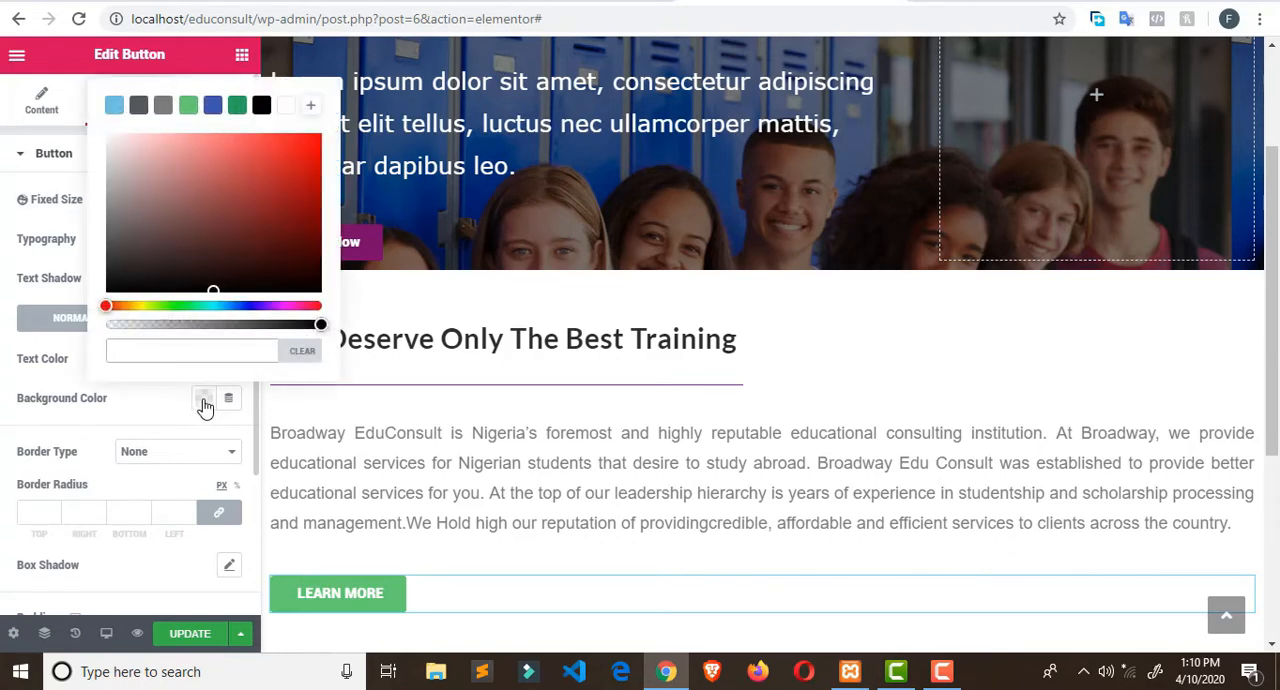
{"action": "left_click", "coordinate": [280, 305]}
{"action": "left_click", "coordinate": [311, 212]}
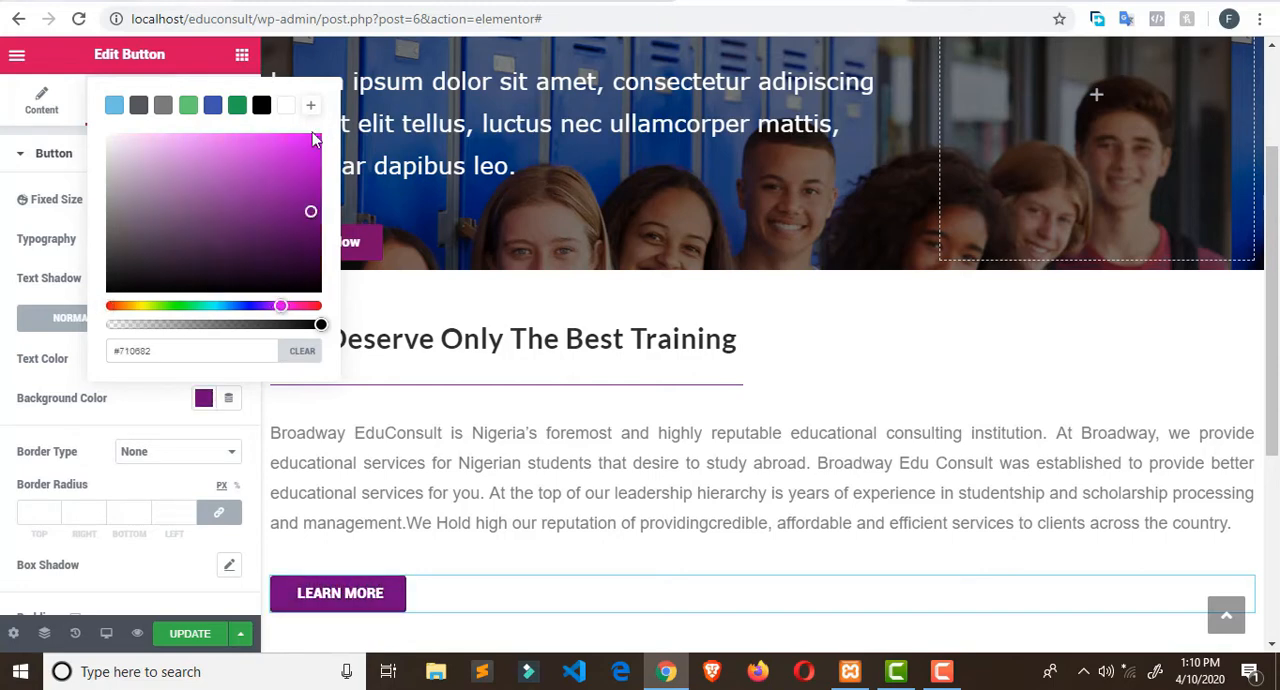
{"action": "left_click", "coordinate": [3, 282]}
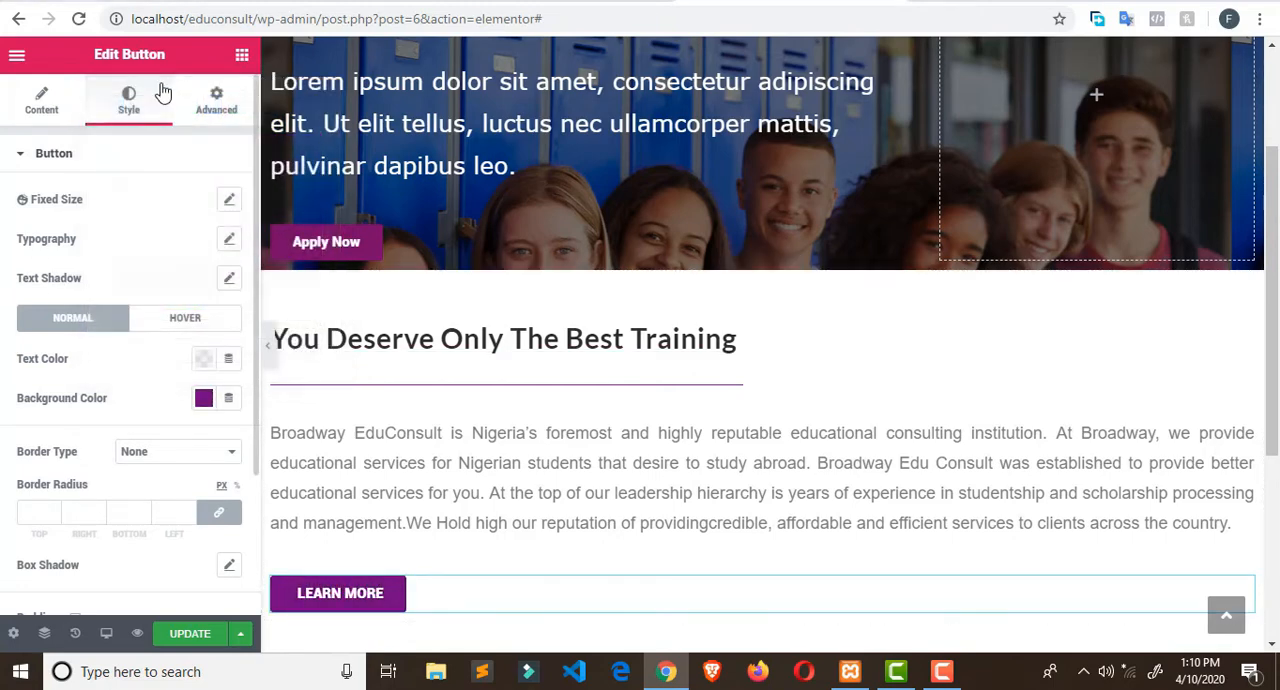
- Set the LEARN MORE button's border radius to 0 on all corners, keeping the border type None
{"action": "scroll", "coordinate": [190, 240], "scroll_direction": "down", "scroll_amount": 1}
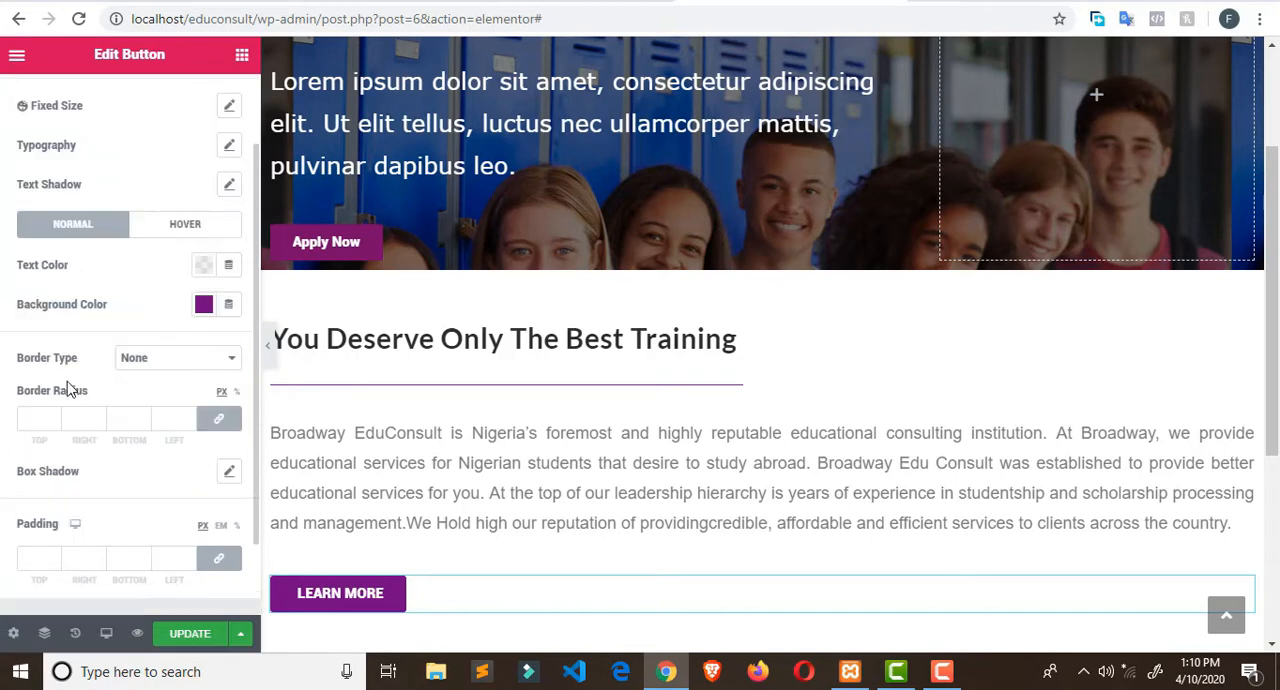
{"action": "left_click", "coordinate": [220, 422]}
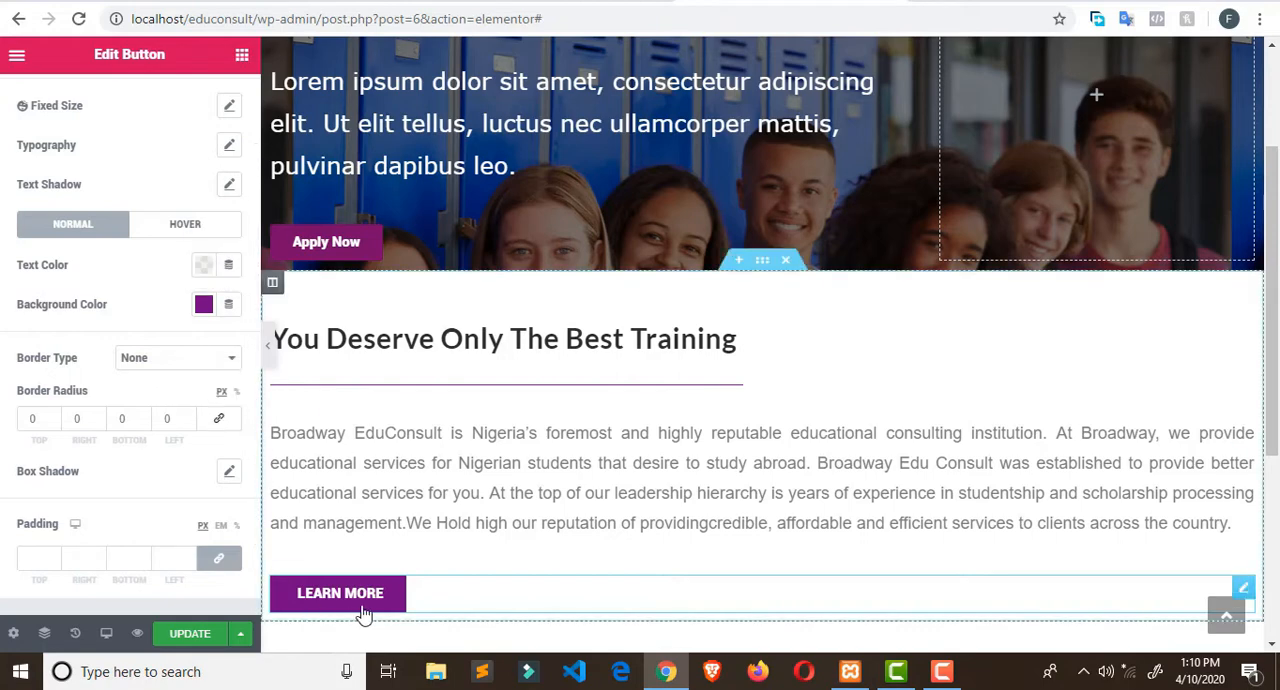
{"action": "left_click", "coordinate": [236, 362]}
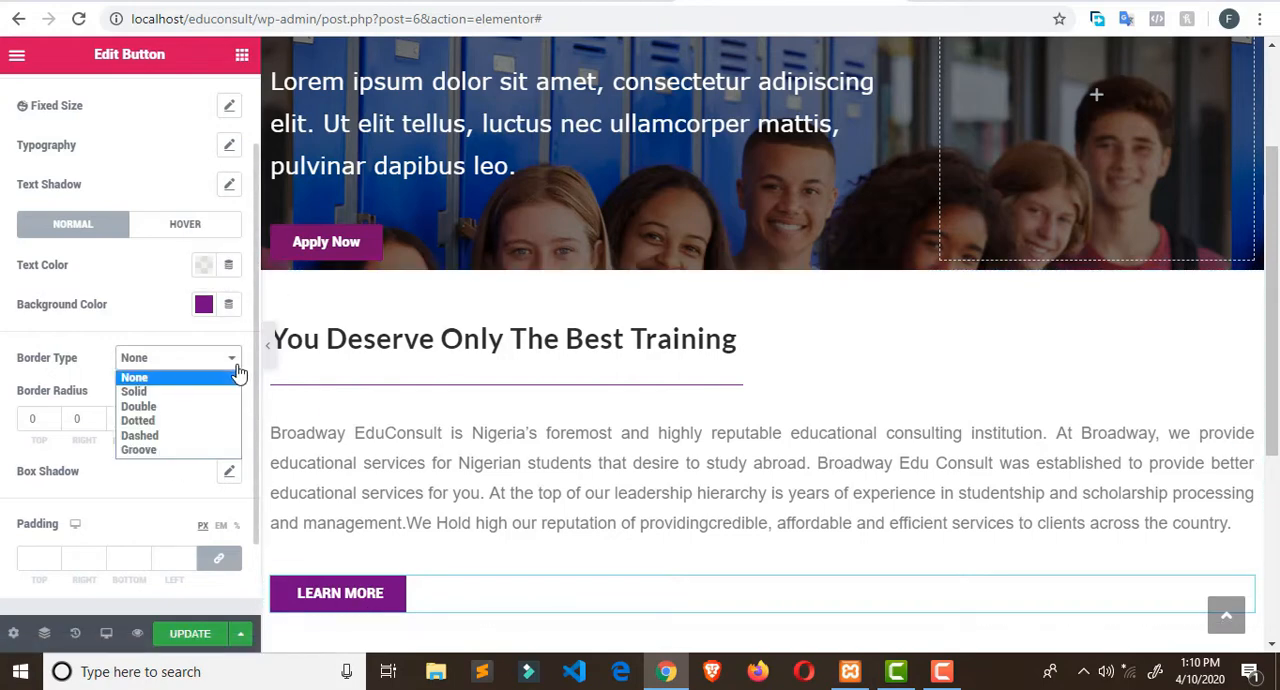
{"action": "left_click", "coordinate": [238, 372]}
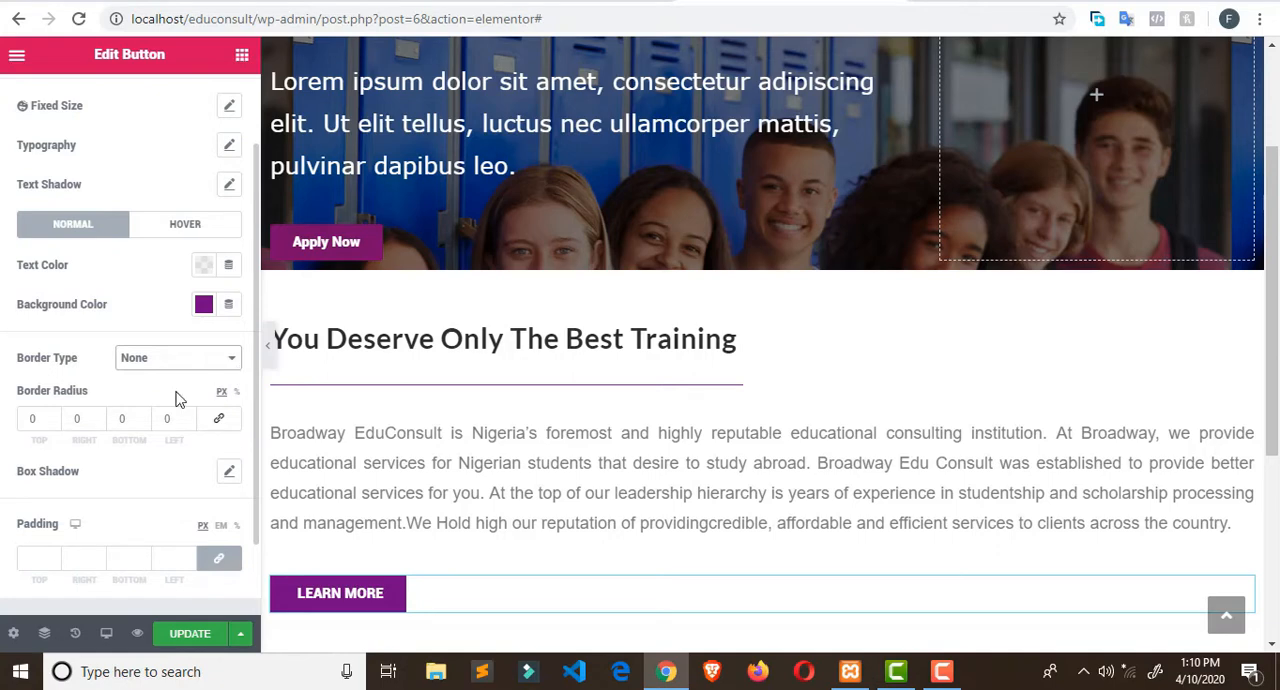
{"action": "scroll", "coordinate": [150, 380], "scroll_direction": "down", "scroll_amount": 1}
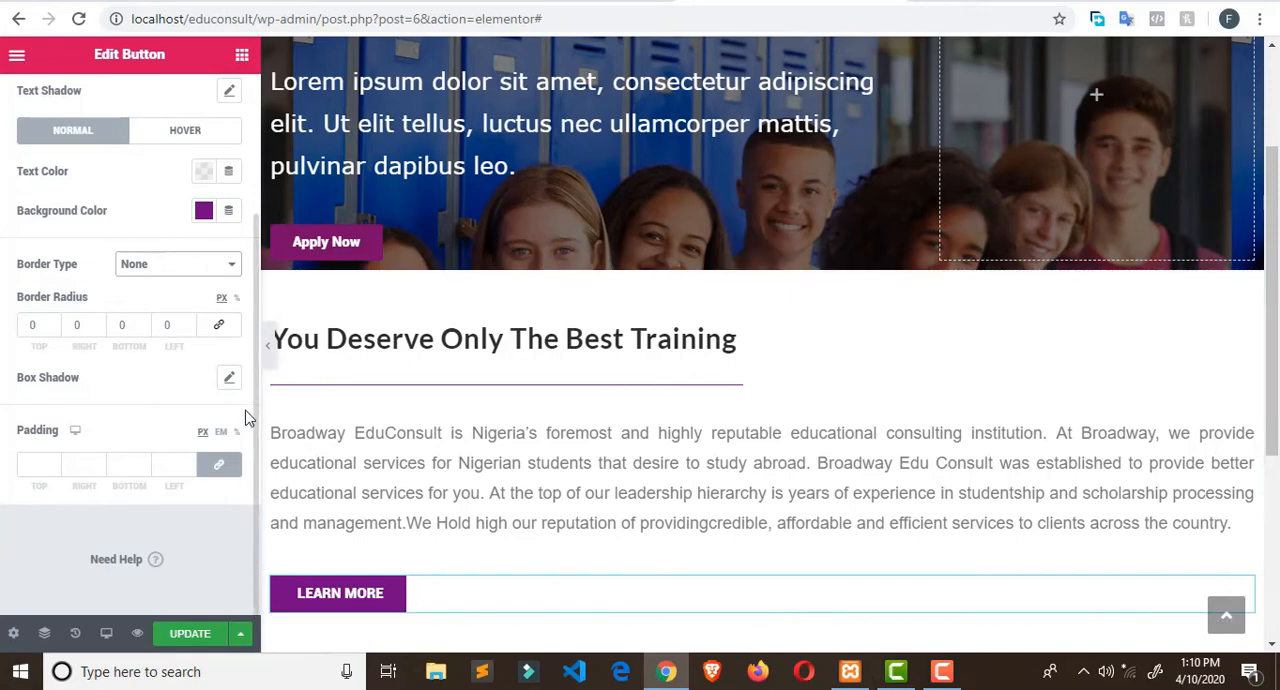
{"action": "scroll", "coordinate": [126, 177], "scroll_direction": "up", "scroll_amount": 2}
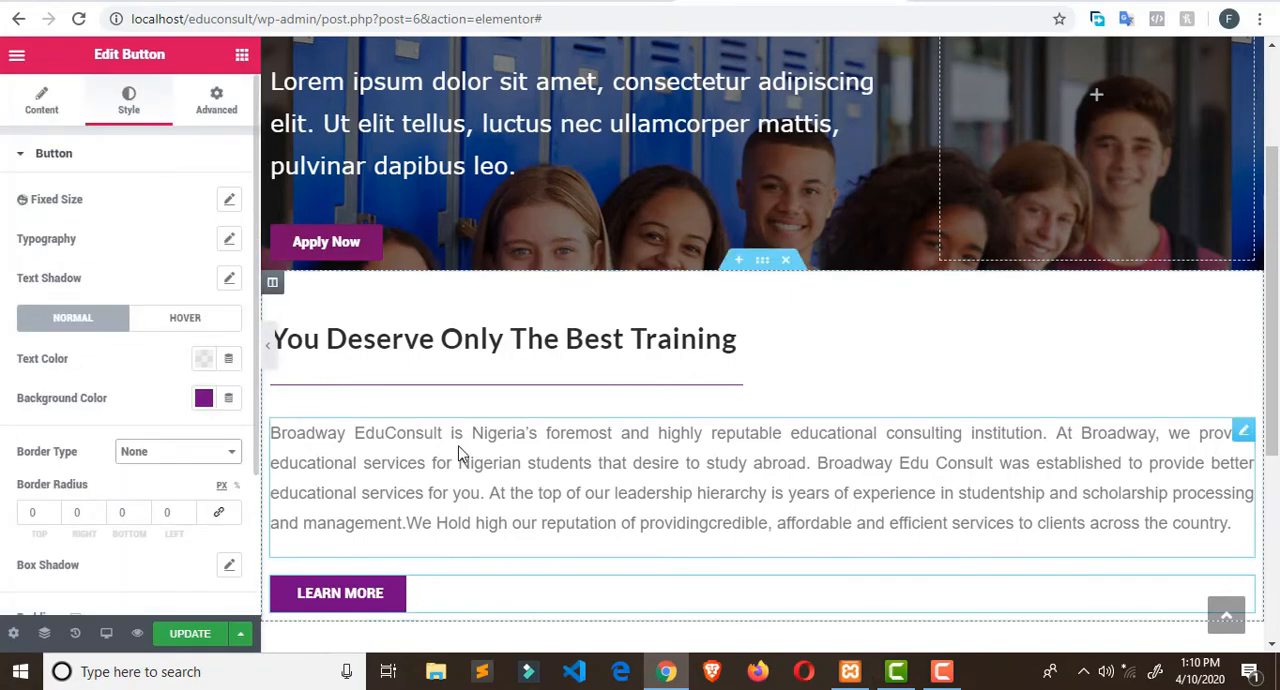
- Check the next section on the Broadway Edu Consult site and add a single-column section below the training section in Elementor
{"action": "scroll", "coordinate": [460, 450], "scroll_direction": "down", "scroll_amount": 1}
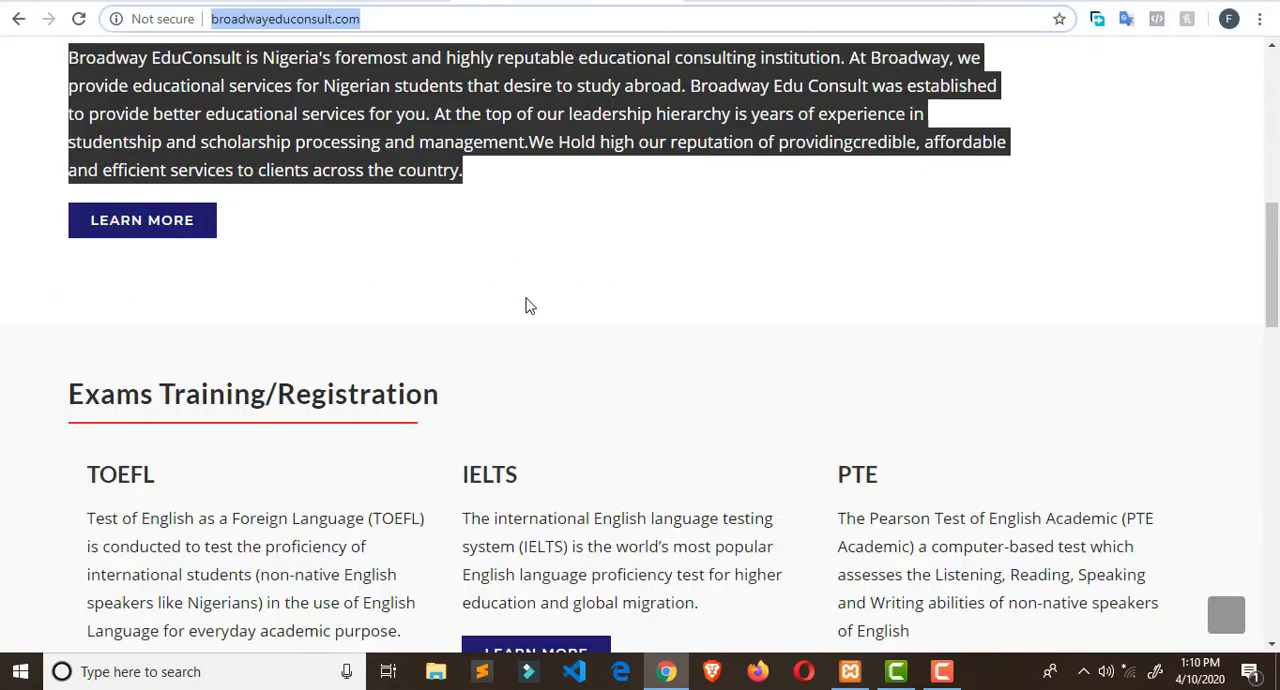
{"action": "scroll", "coordinate": [527, 304], "scroll_direction": "down", "scroll_amount": 2}
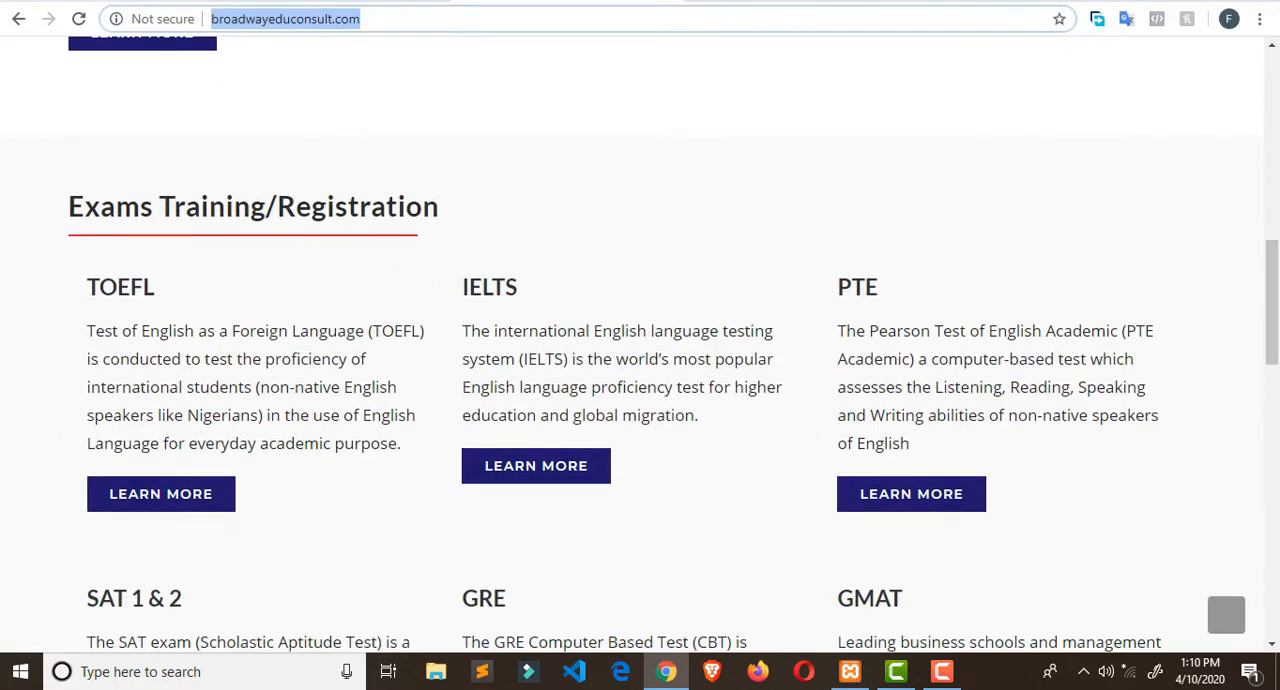
{"action": "left_click", "coordinate": [752, 1]}
{"action": "scroll", "coordinate": [622, 306], "scroll_direction": "down", "scroll_amount": 2}
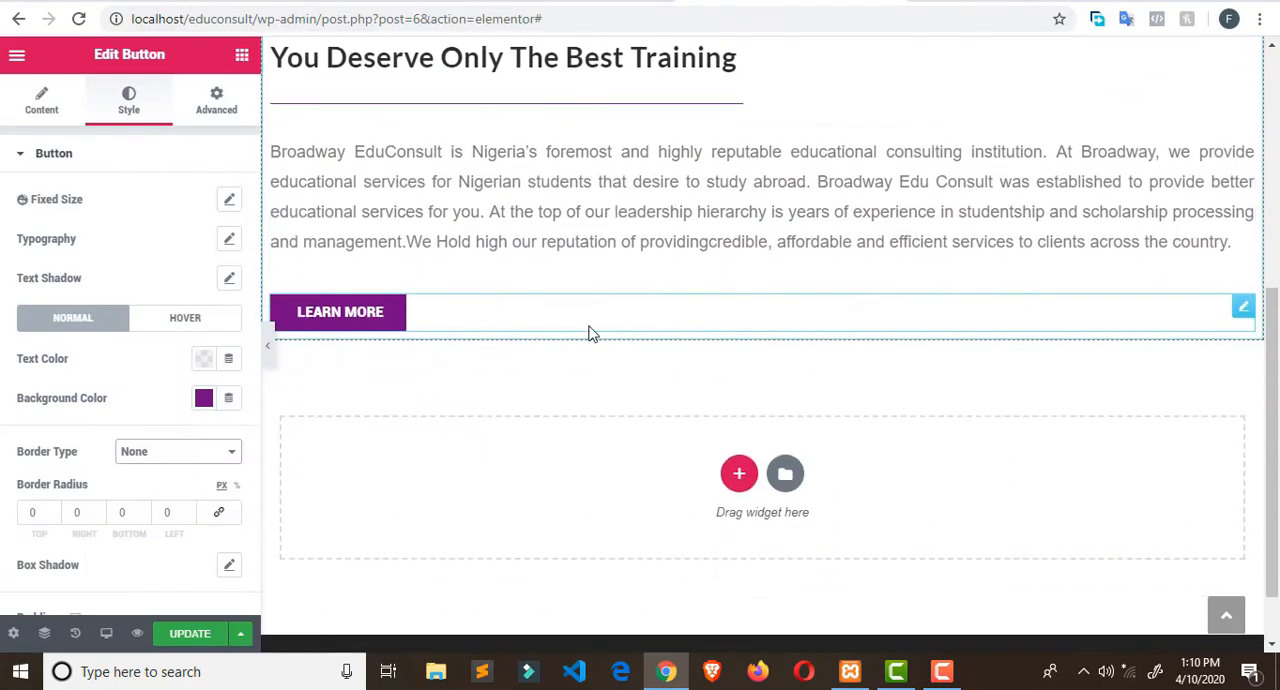
{"action": "left_click", "coordinate": [739, 472]}
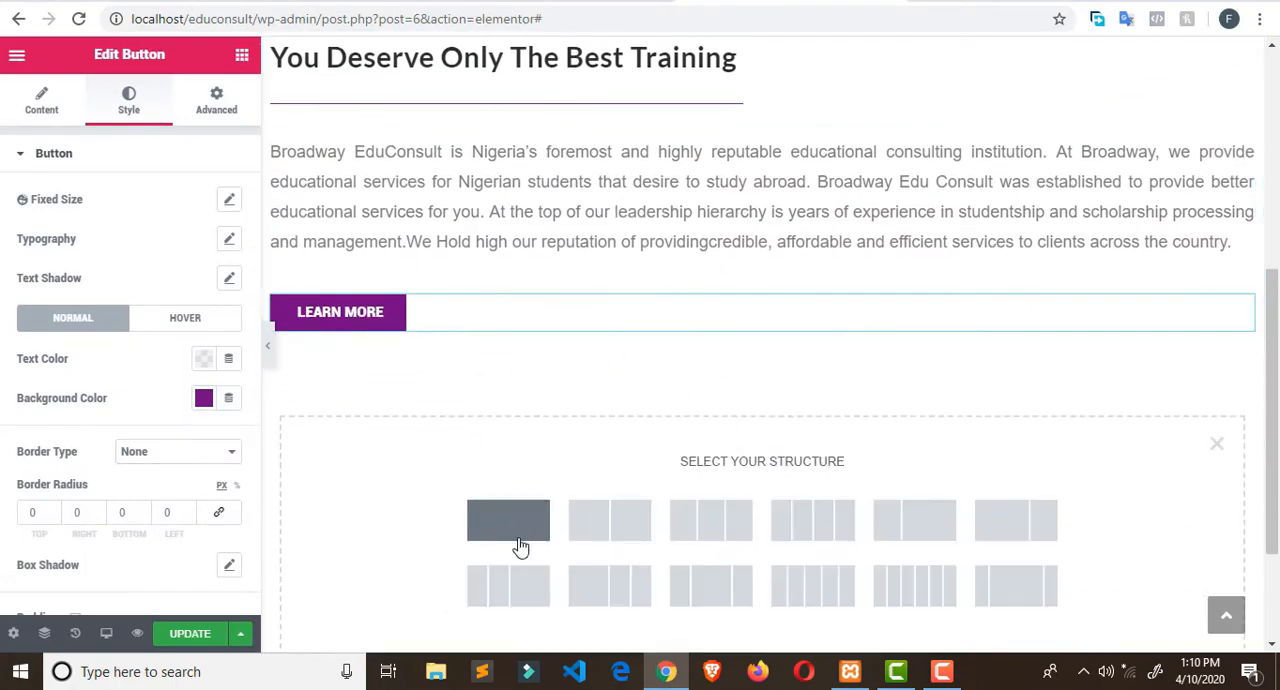
{"action": "left_click", "coordinate": [519, 547]}
{"action": "scroll", "coordinate": [689, 386], "scroll_direction": "up", "scroll_amount": 3}
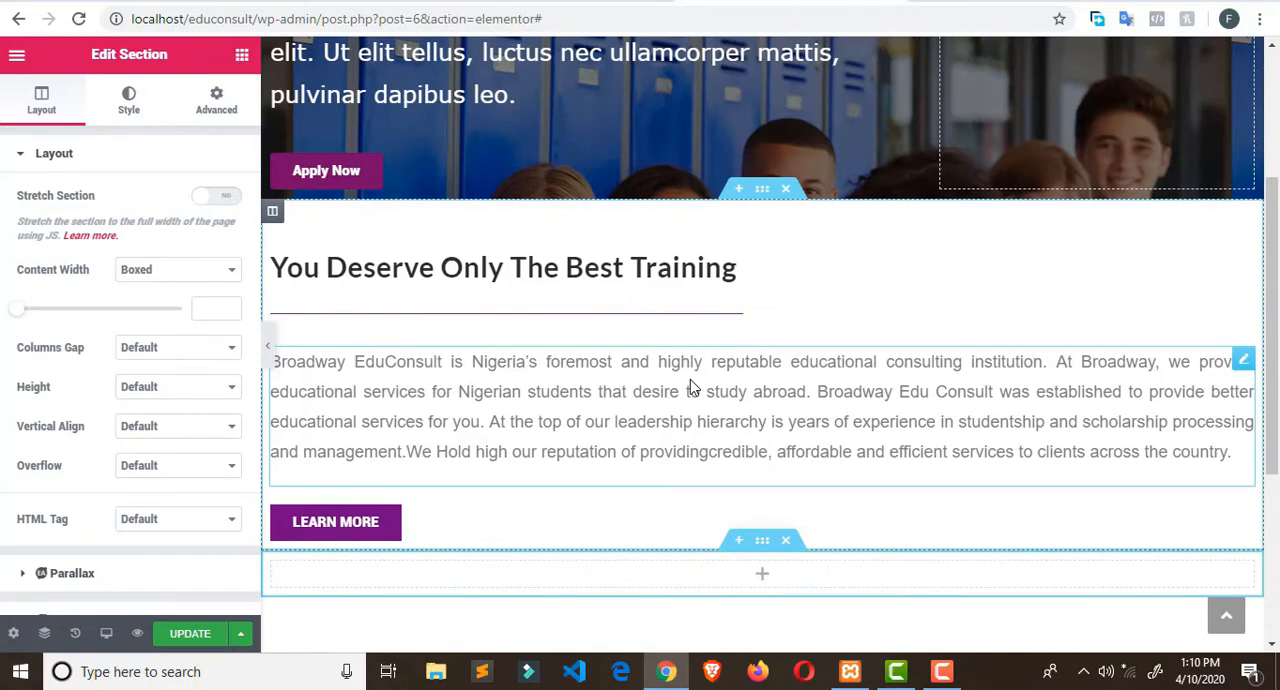
- Copy the heading "Exams Training/Registration" from the Broadway Edu Consult site
{"action": "left_click", "coordinate": [545, 3]}
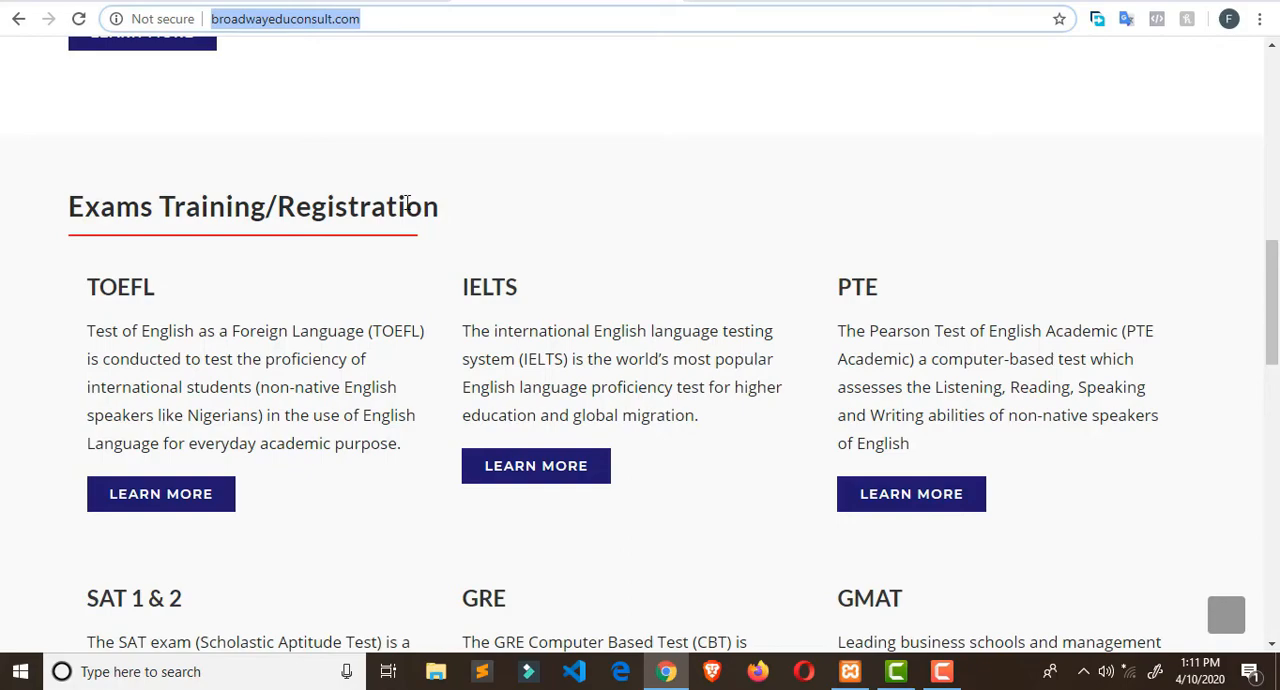
{"action": "left_click_drag", "start_coordinate": [72, 190], "coordinate": [477, 197]}
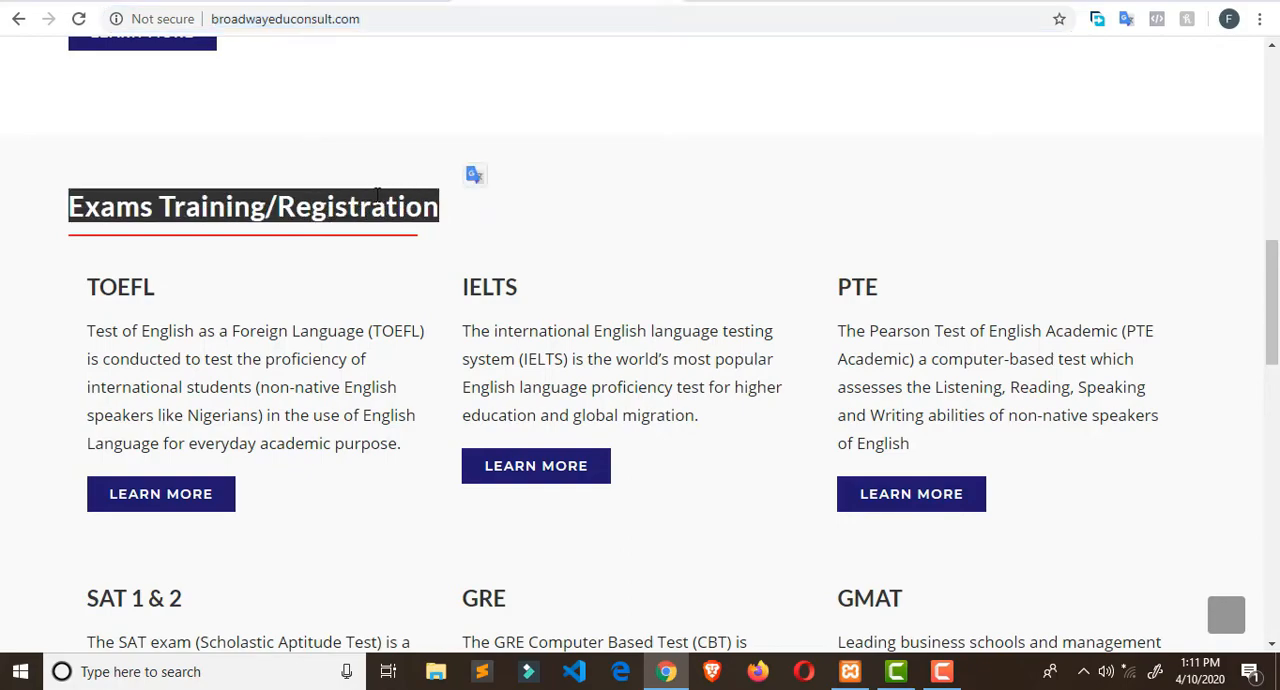
{"action": "right_click", "coordinate": [404, 212]}
{"action": "left_click", "coordinate": [405, 214]}
- Insert a Heading widget in the new Elementor section and replace its title with the copied "Exams Training/Registration"
{"action": "left_click", "coordinate": [740, 1]}
{"action": "scroll", "coordinate": [544, 303], "scroll_direction": "down", "scroll_amount": 1}
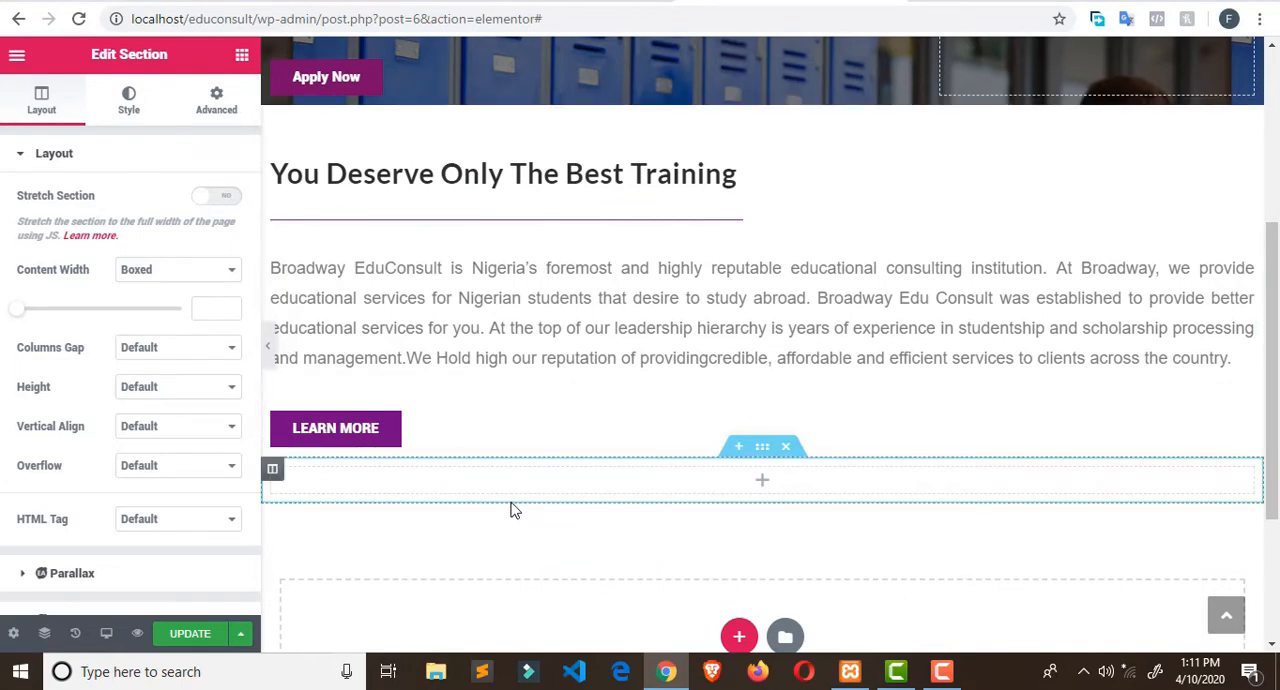
{"action": "left_click", "coordinate": [242, 55]}
{"action": "left_click_drag", "start_coordinate": [193, 240], "coordinate": [423, 480]}
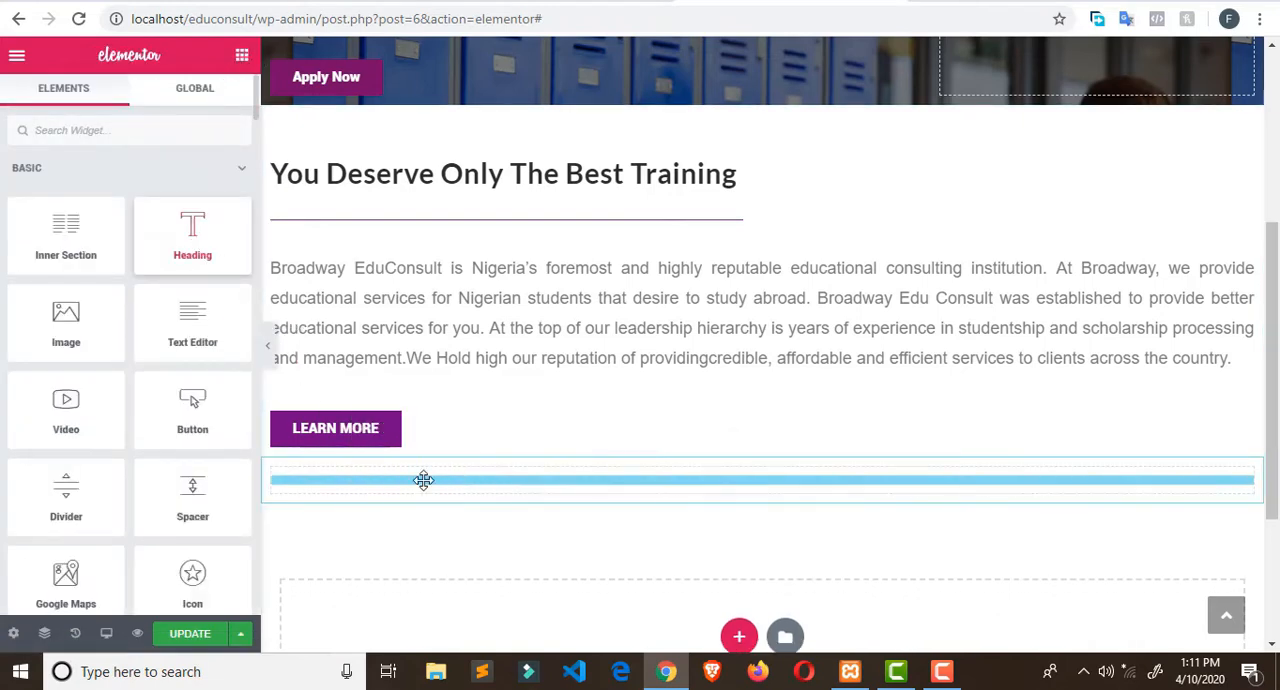
{"action": "triple_click", "coordinate": [429, 475]}
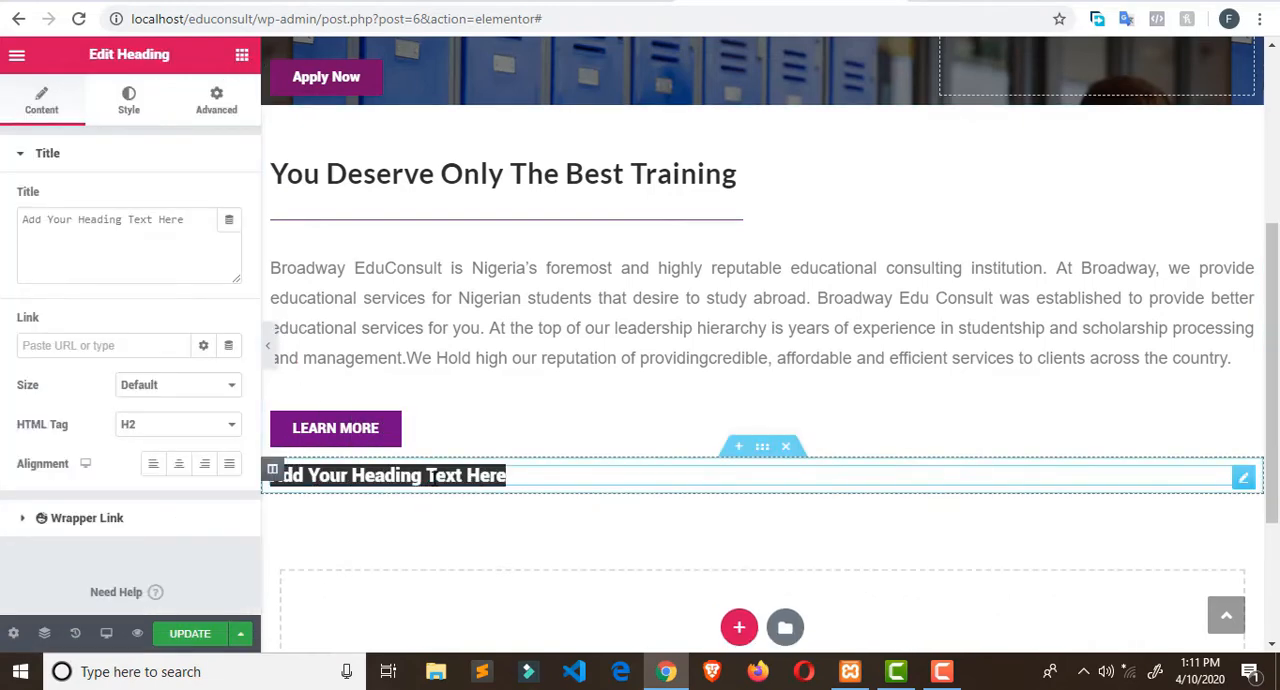
{"action": "triple_click", "coordinate": [188, 235]}
{"action": "key", "text": "ctrl+v"}
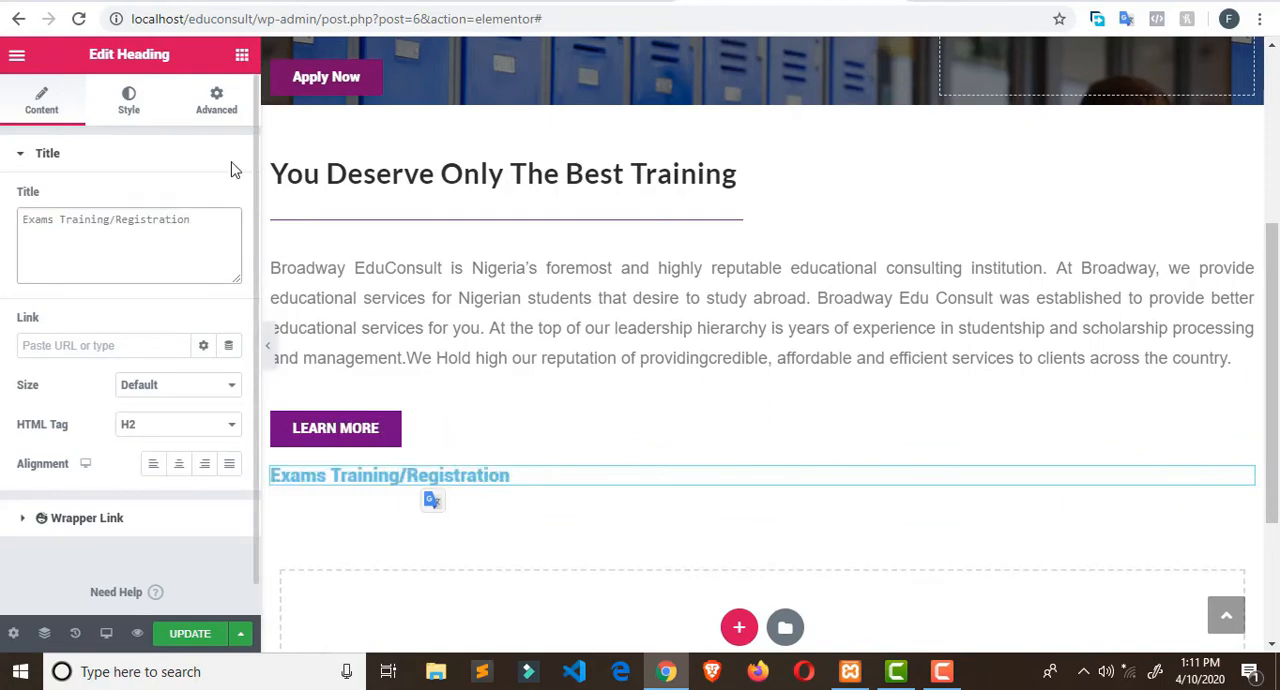
- Set the "Exams Training/Registration" heading's font family to Arial and its size to 33 px
{"action": "left_click", "coordinate": [130, 105]}
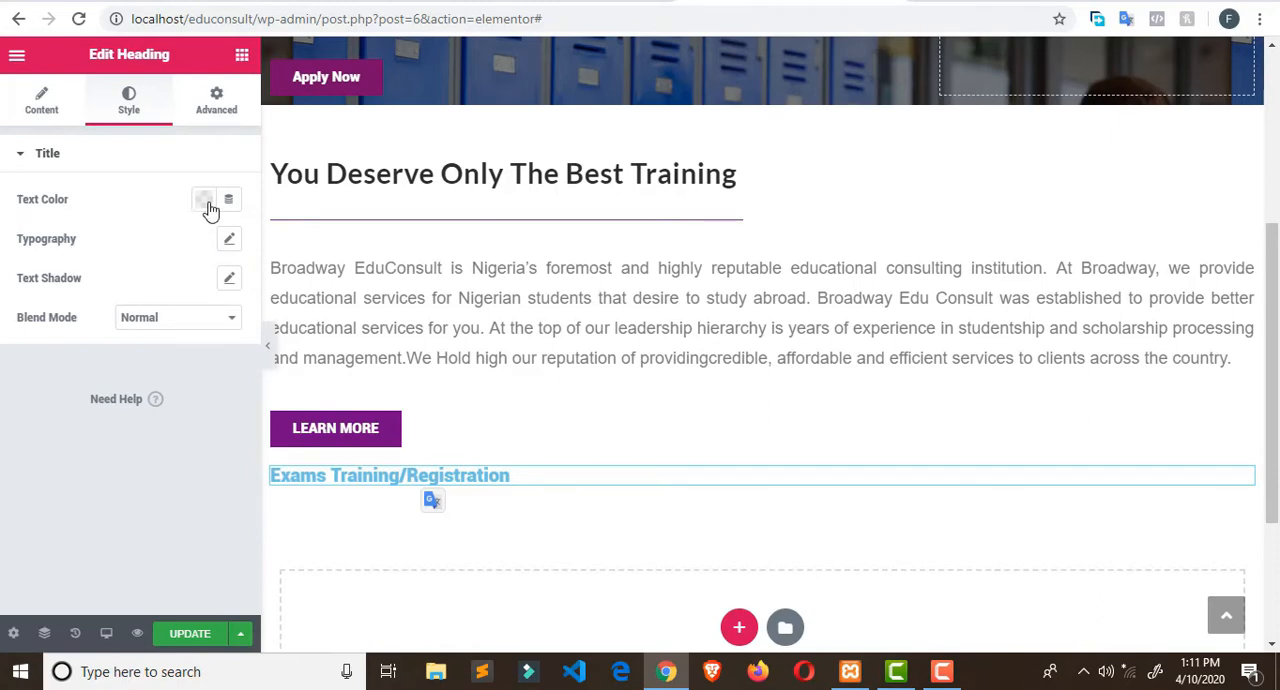
{"action": "left_click", "coordinate": [230, 240]}
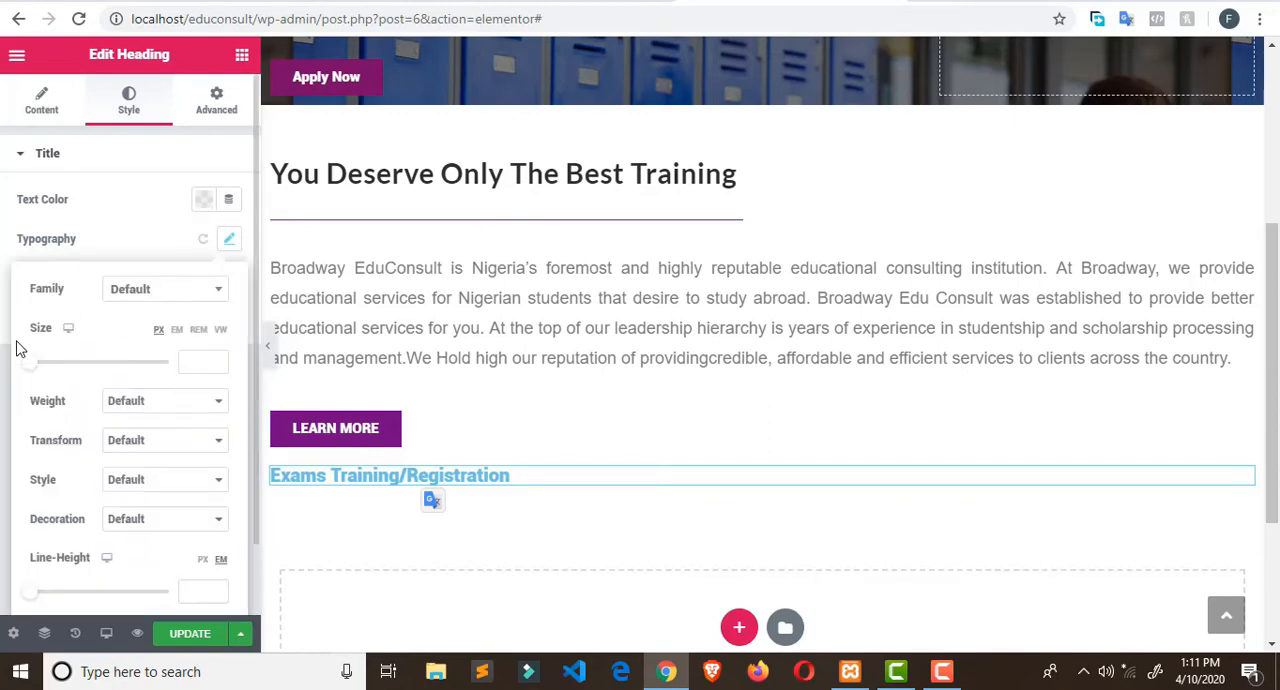
{"action": "left_click_drag", "start_coordinate": [38, 375], "coordinate": [63, 397]}
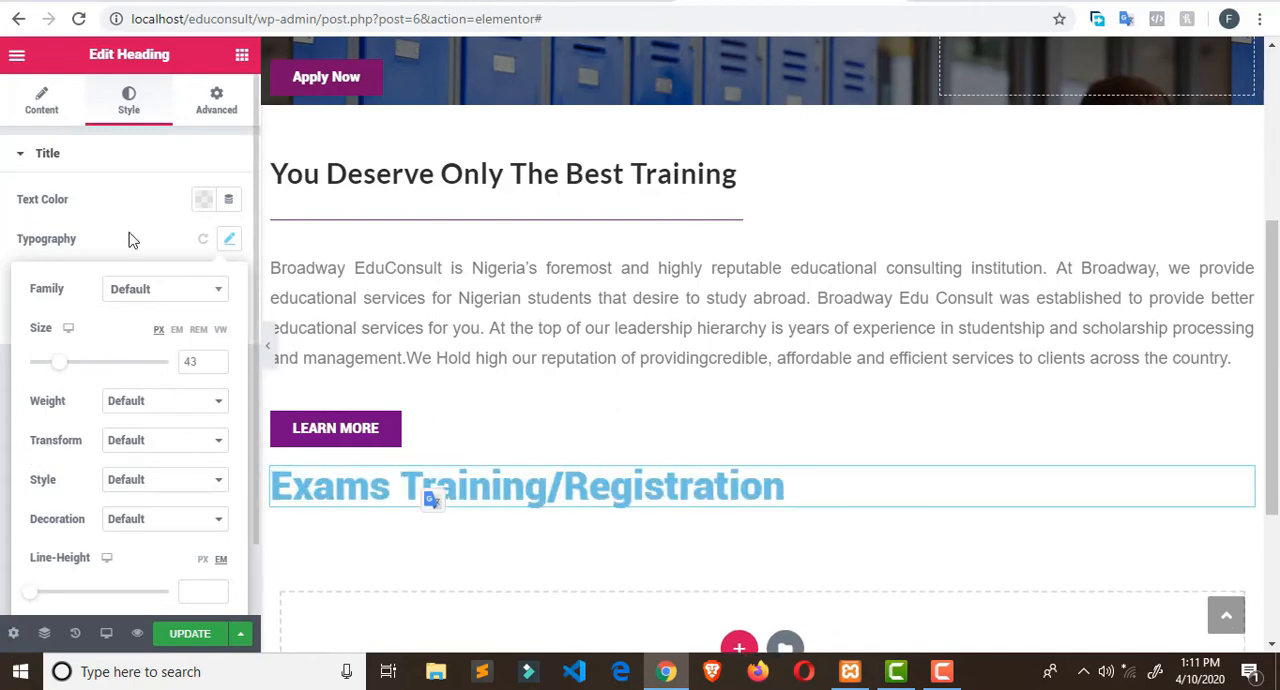
{"action": "left_click", "coordinate": [190, 292]}
{"action": "left_click", "coordinate": [162, 394]}
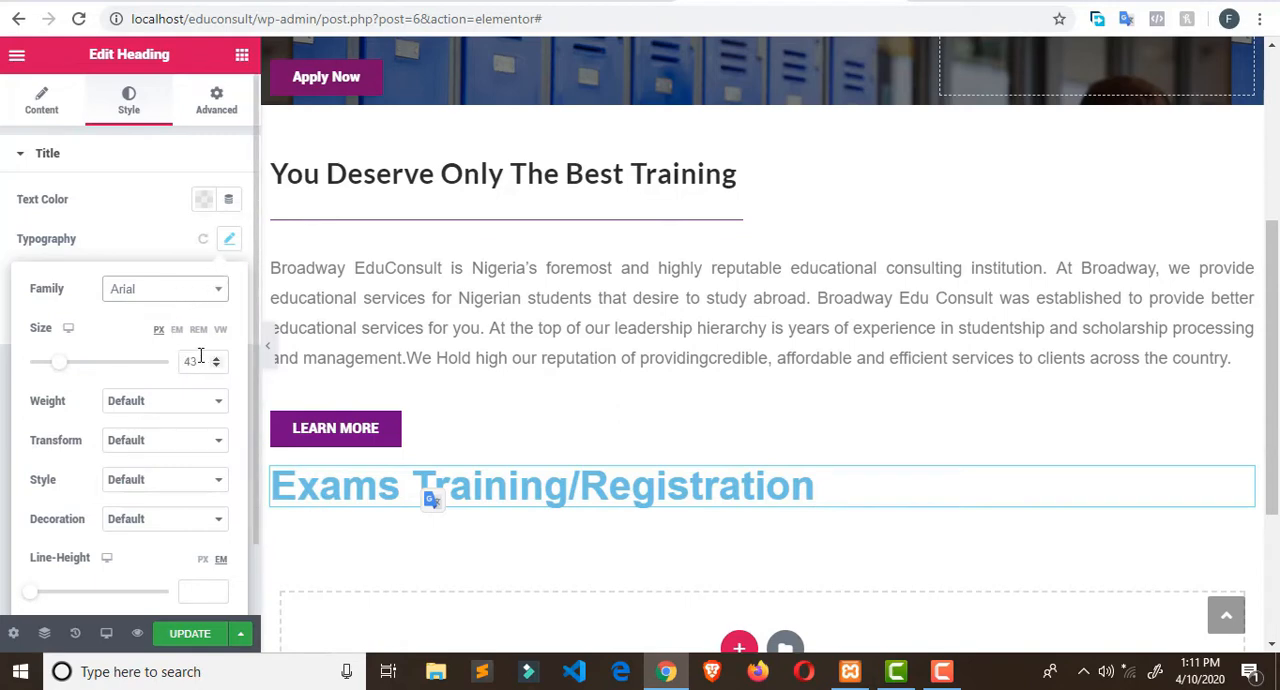
{"action": "double_click", "coordinate": [190, 361]}
{"action": "type", "text": "30"}
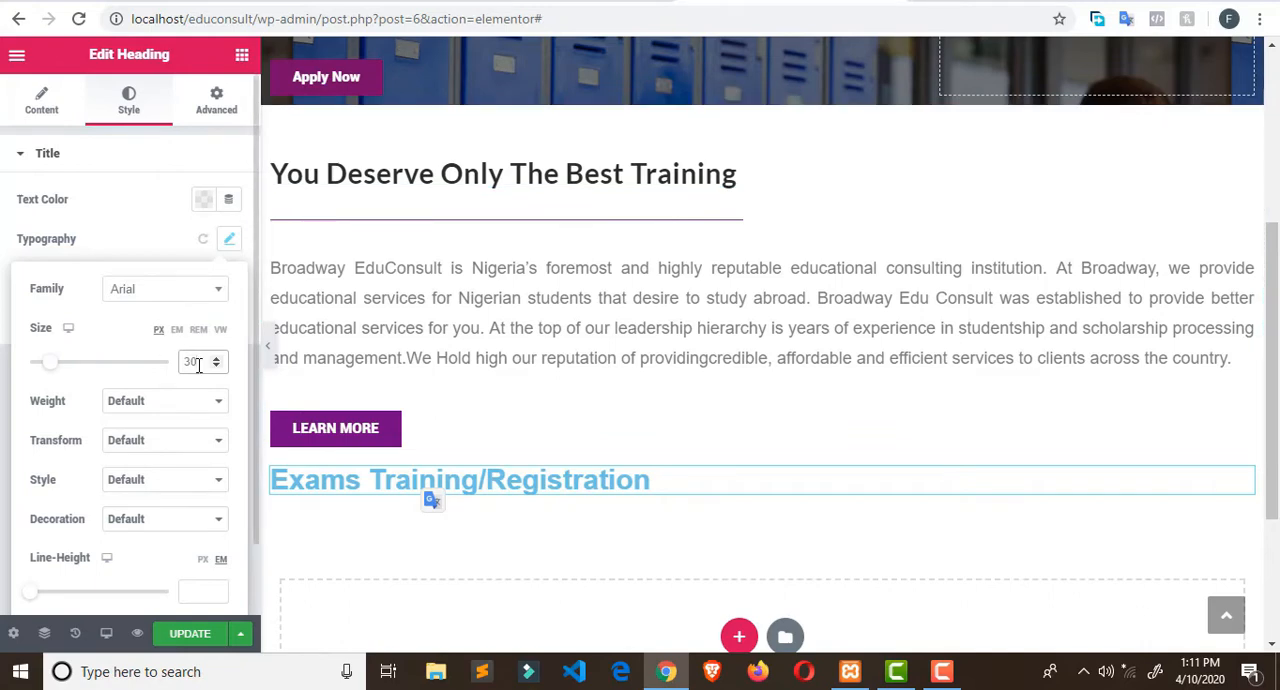
{"action": "key", "text": "BackSpace"}
{"action": "type", "text": "3"}
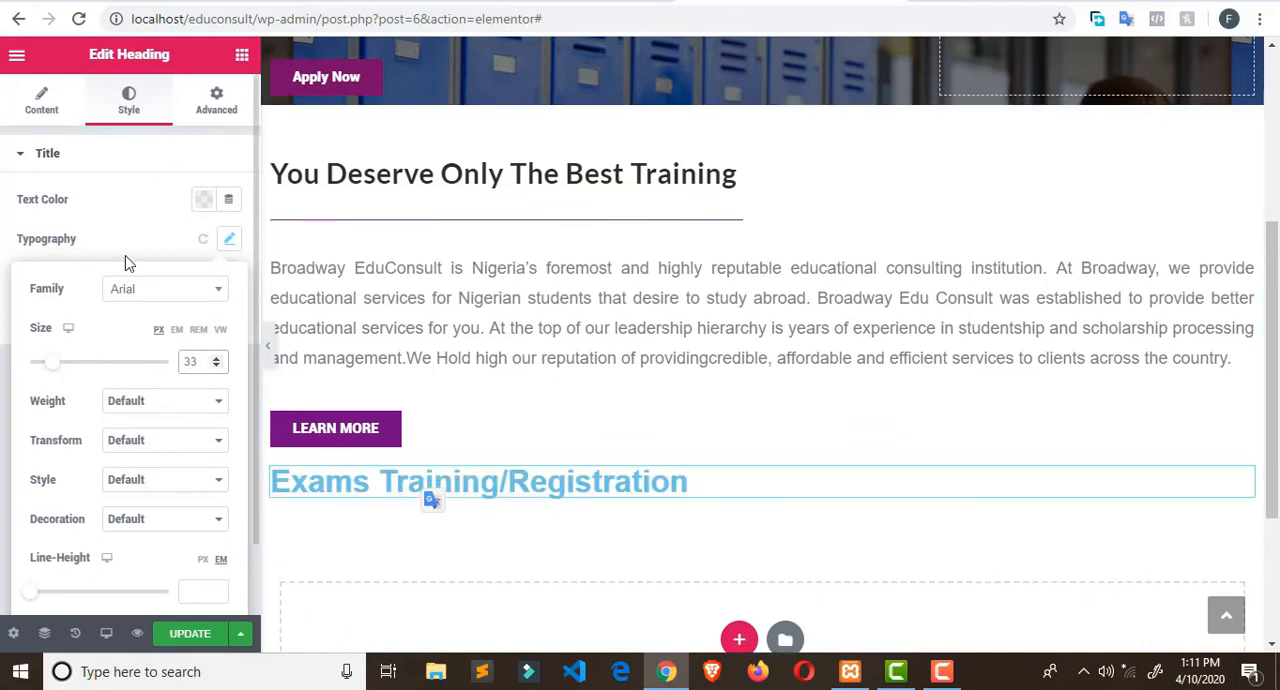
- Set the text color of the "Exams Training/Registration" heading to the dark grey preset #54595F
{"action": "left_click", "coordinate": [203, 199]}
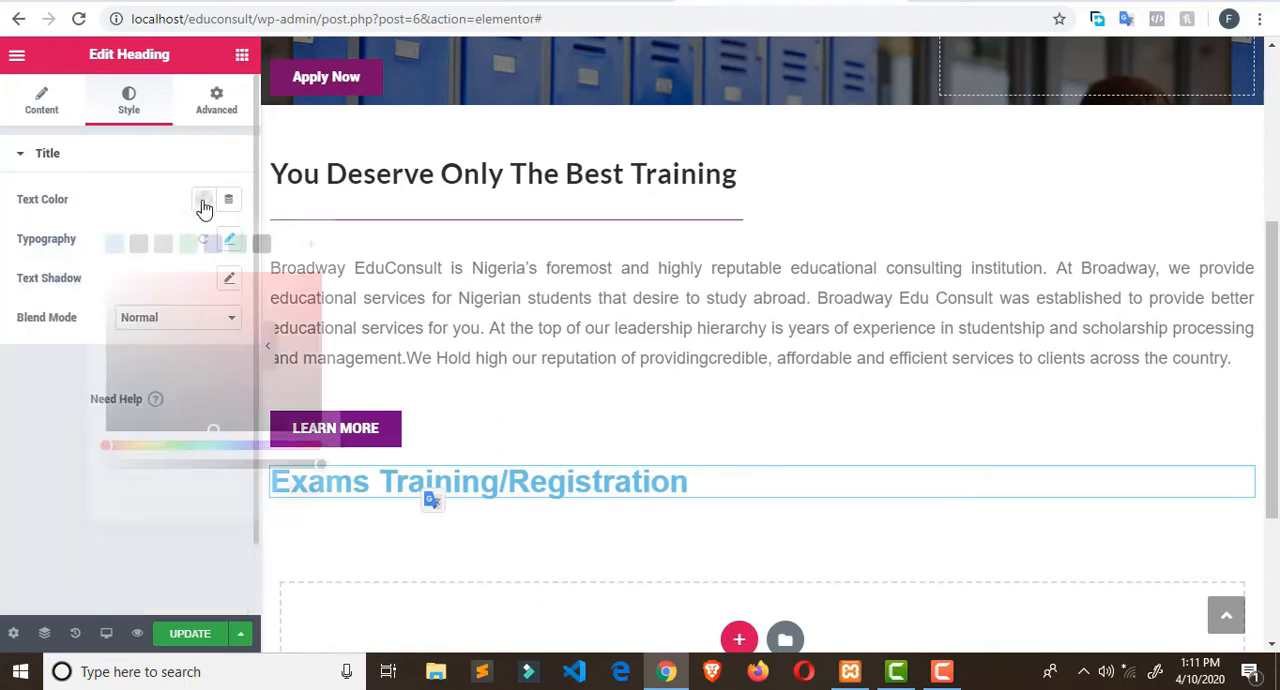
{"action": "left_click", "coordinate": [138, 245]}
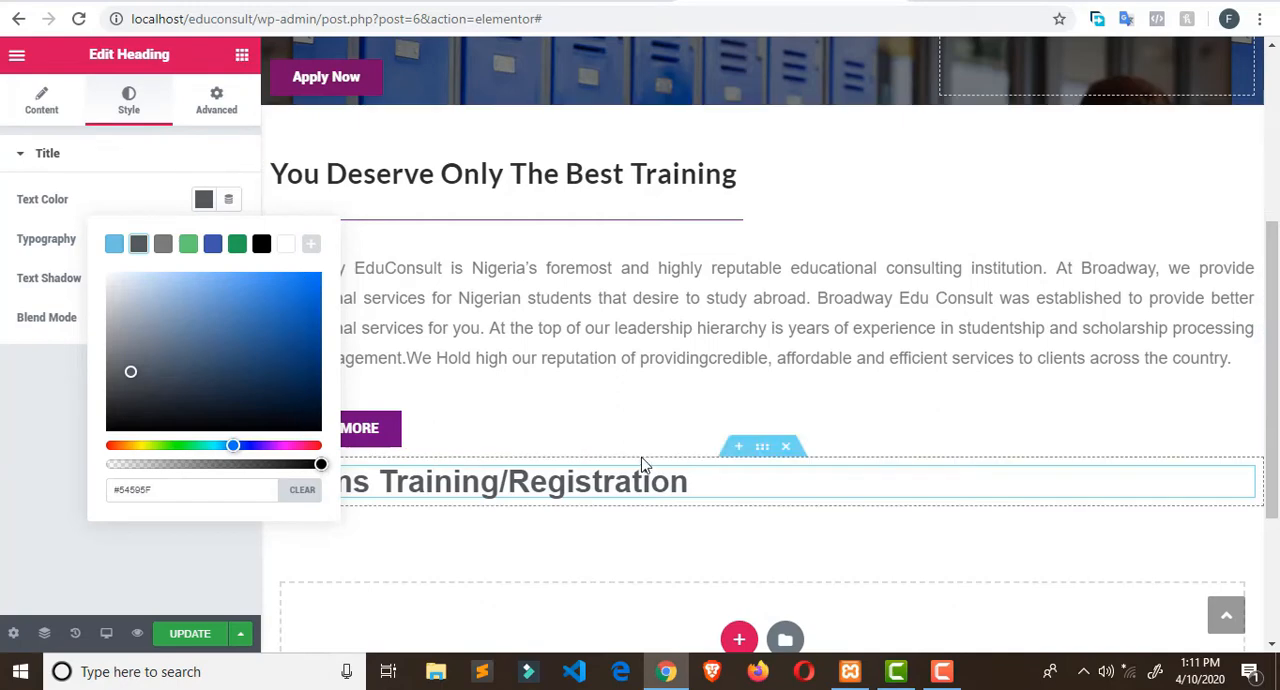
{"action": "left_click", "coordinate": [232, 80]}
- Insert a Divider widget below the "Exams Training/Registration" heading and set its width to 43%
{"action": "left_click", "coordinate": [242, 55]}
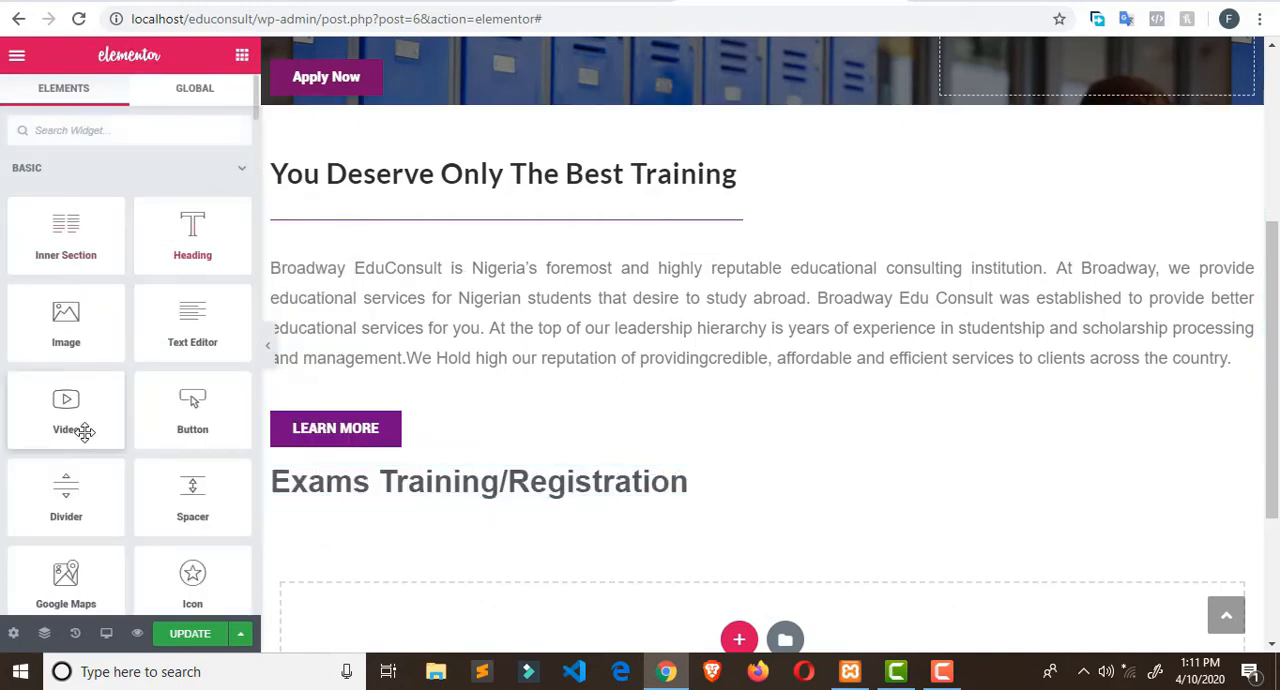
{"action": "left_click_drag", "start_coordinate": [85, 508], "coordinate": [423, 495]}
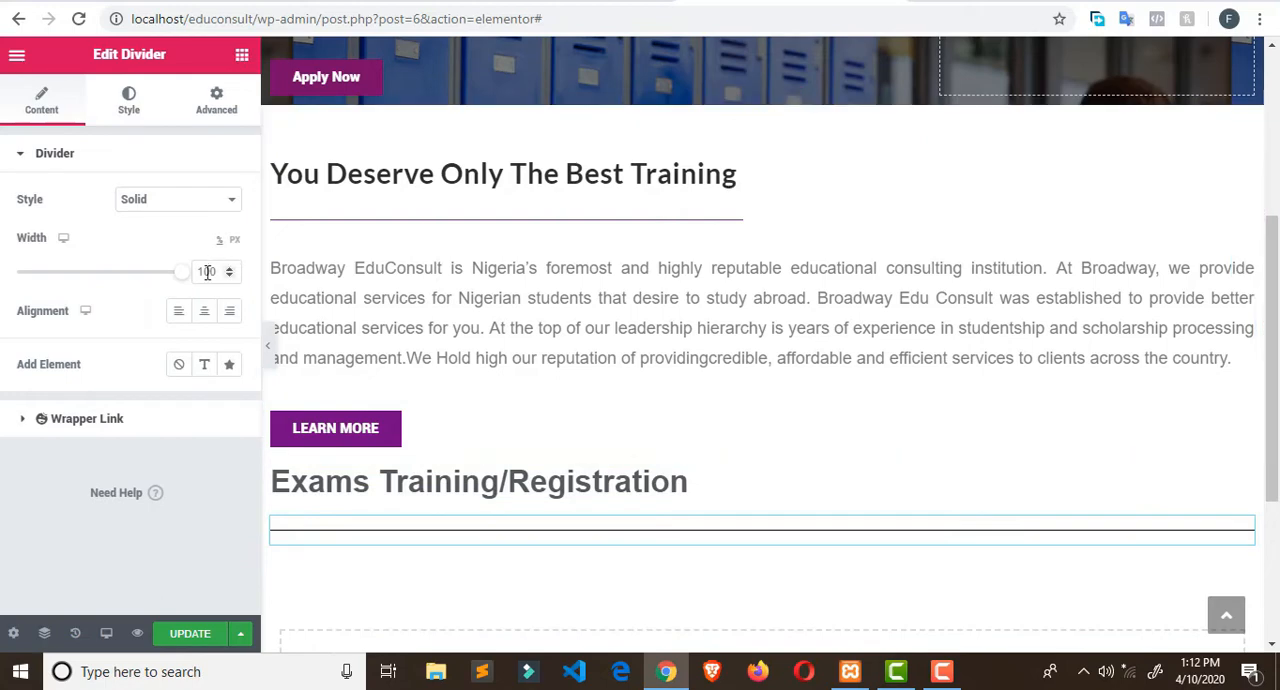
{"action": "left_click_drag", "start_coordinate": [180, 276], "coordinate": [85, 265]}
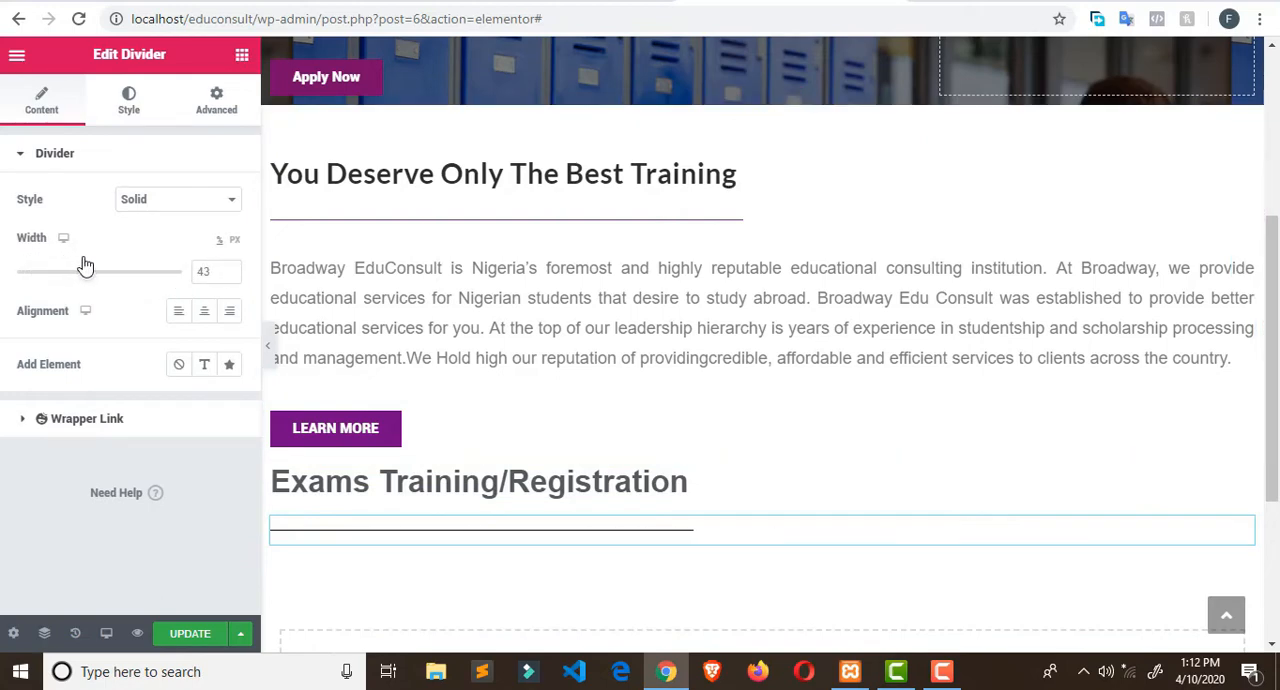
- Set the color of the divider under "Exams Training/Registration" to the dark purple #650876
{"action": "left_click", "coordinate": [140, 114]}
{"action": "left_click", "coordinate": [203, 201]}
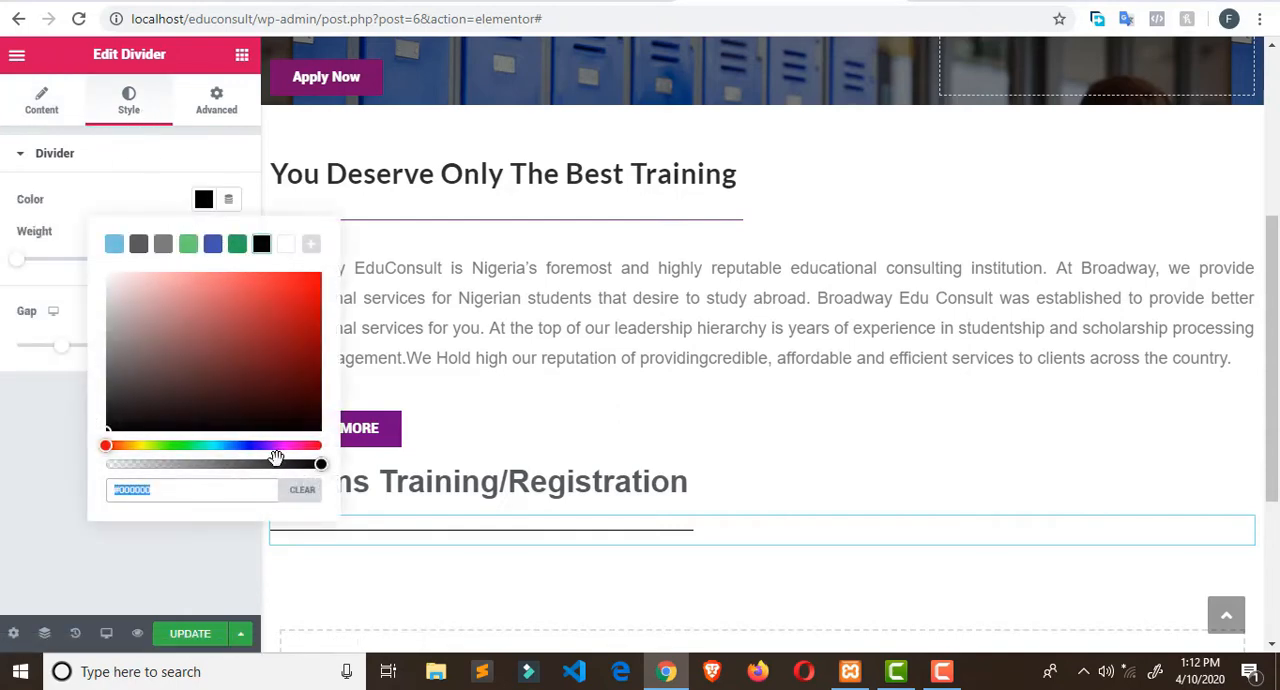
{"action": "left_click", "coordinate": [308, 250]}
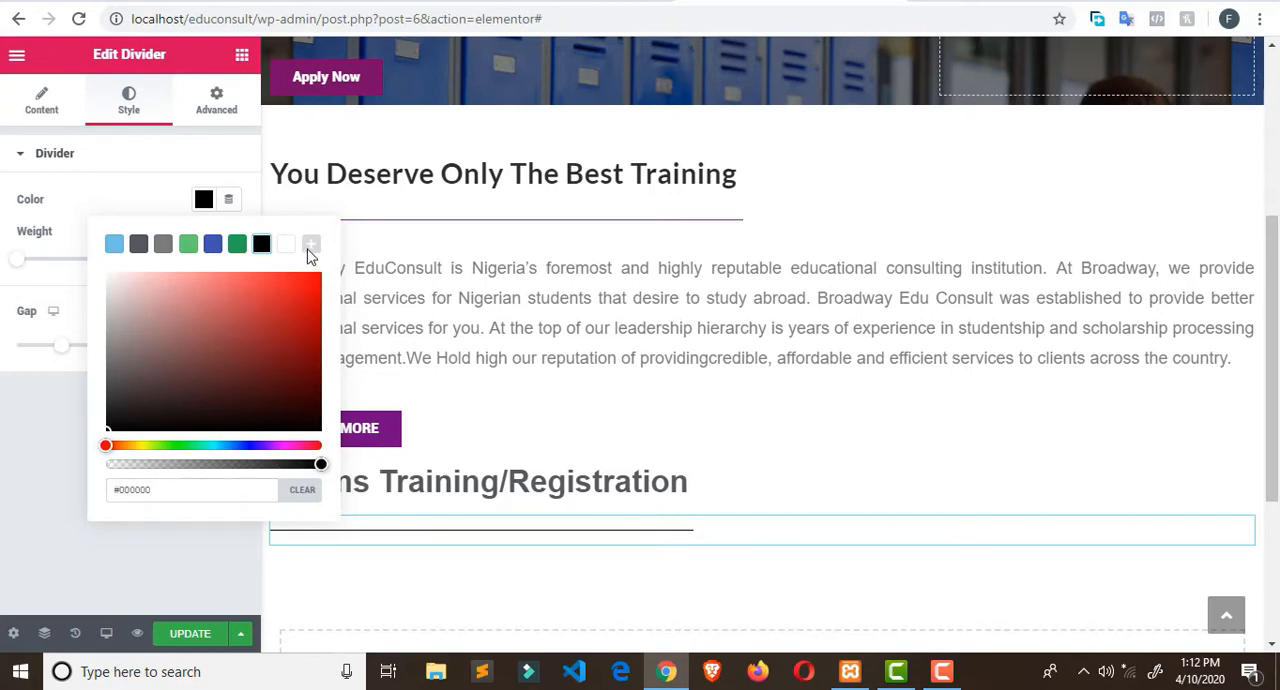
{"action": "left_click", "coordinate": [258, 446]}
{"action": "left_click", "coordinate": [279, 446]}
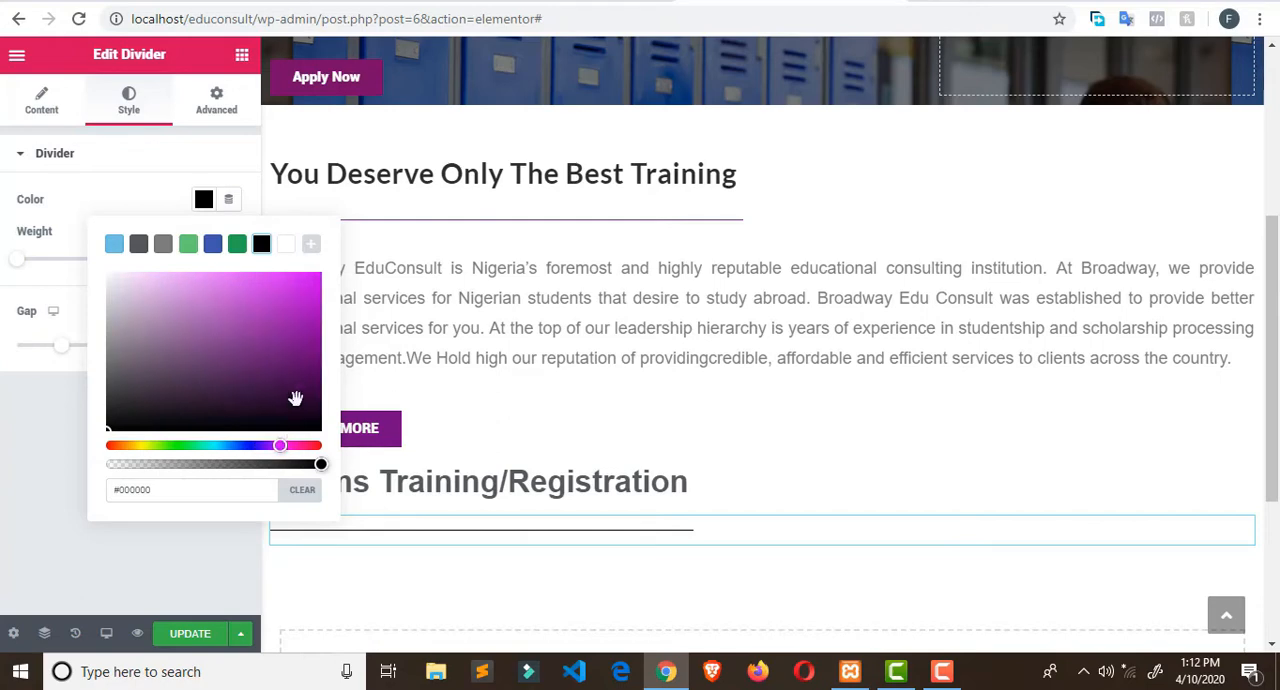
{"action": "left_click", "coordinate": [307, 342]}
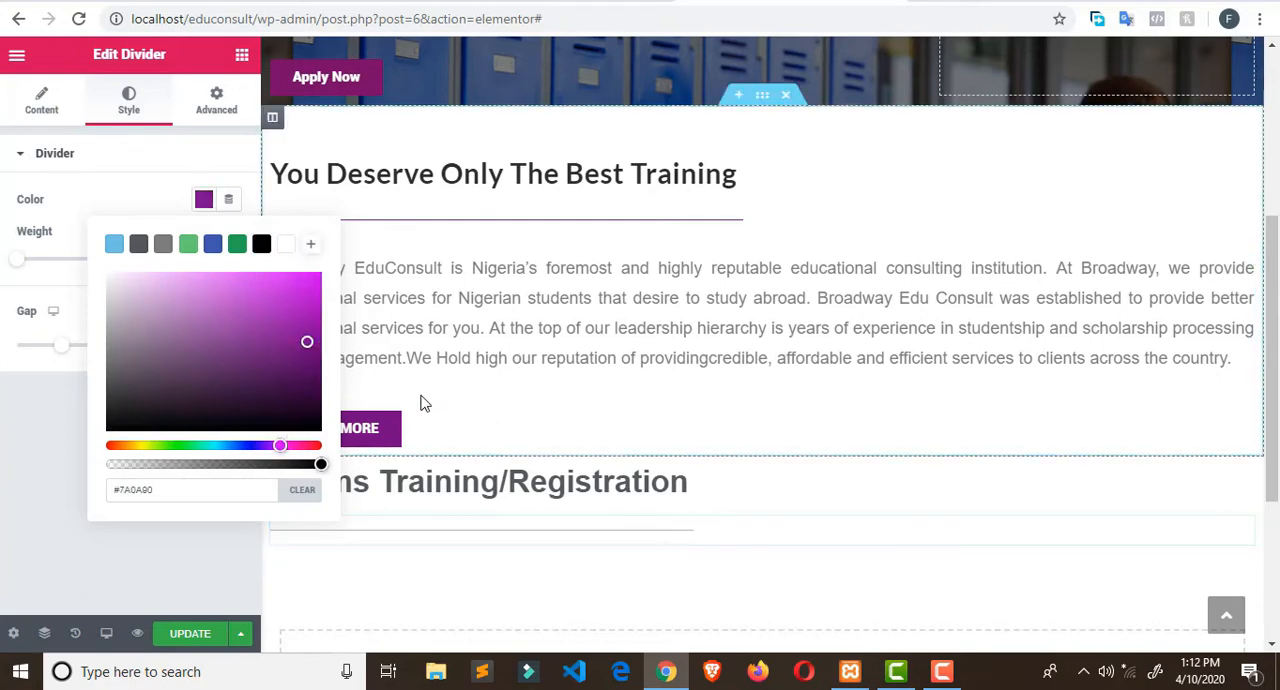
{"action": "left_click", "coordinate": [297, 339]}
{"action": "left_click", "coordinate": [306, 358]}
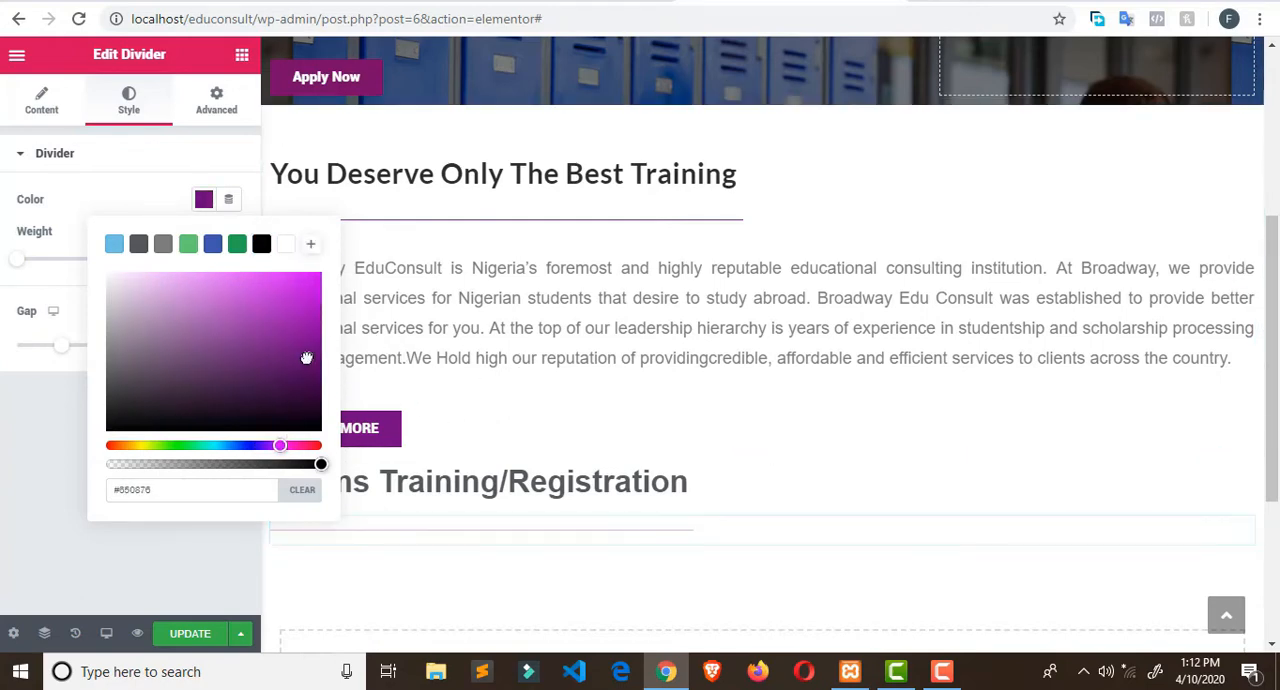
{"action": "scroll", "coordinate": [611, 420], "scroll_direction": "down", "scroll_amount": 1}
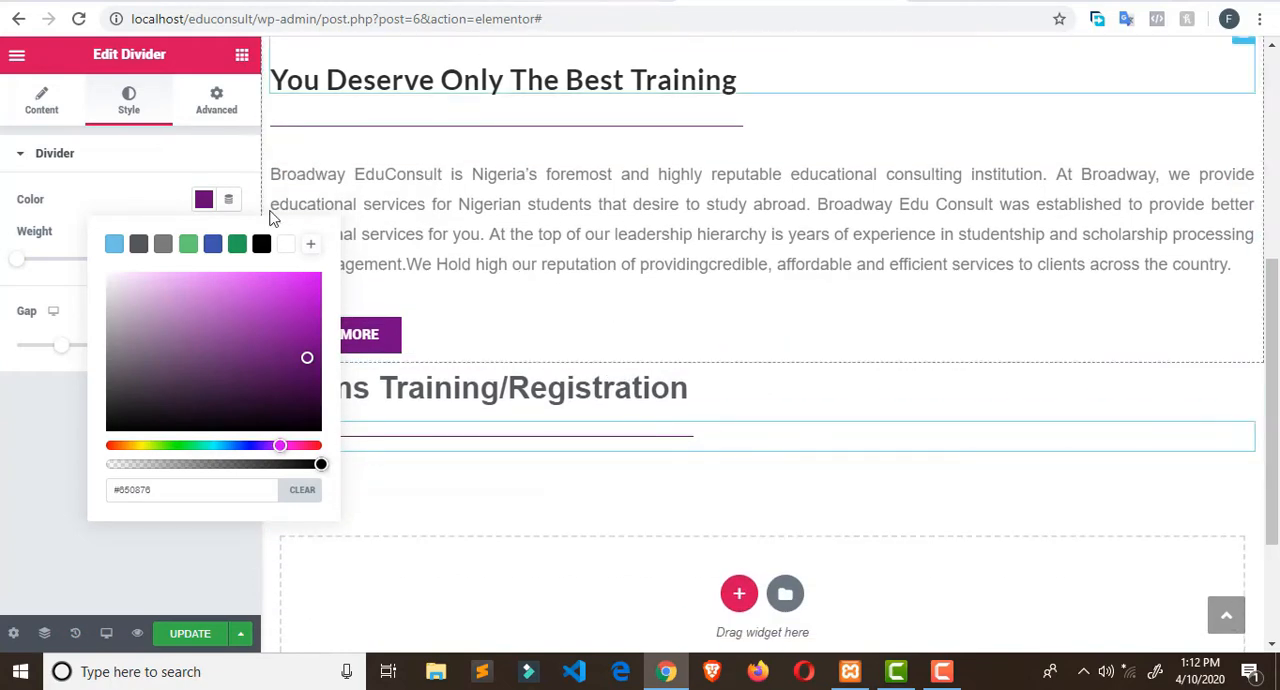
- Insert a two-column Inner Section below the divider and check the exam blocks' layout on the Broadway Edu Consult site
{"action": "left_click", "coordinate": [242, 54]}
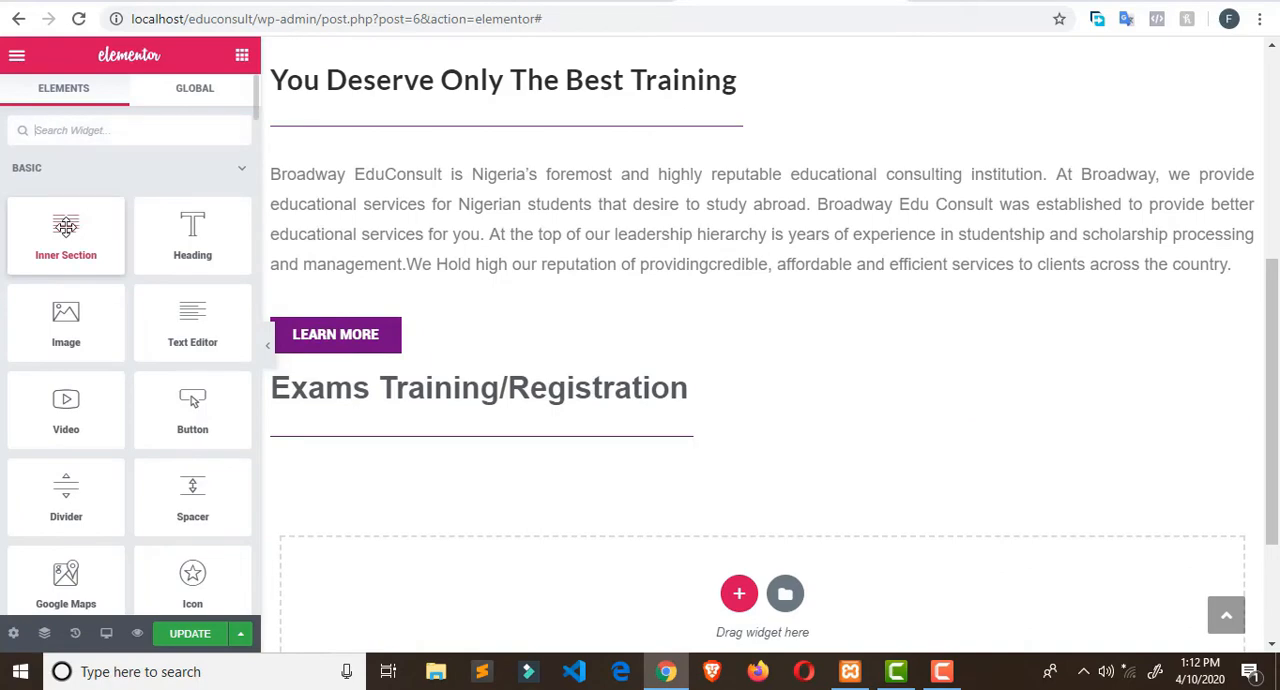
{"action": "left_click_drag", "start_coordinate": [65, 227], "coordinate": [501, 452]}
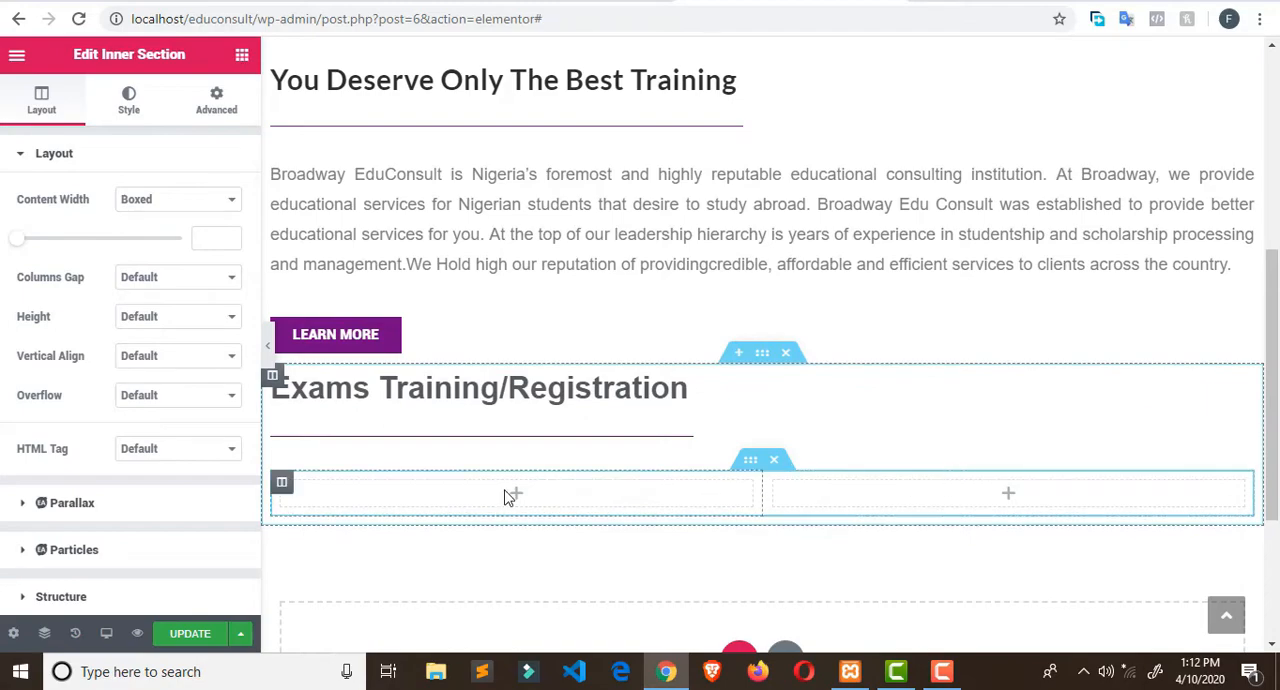
{"action": "left_click", "coordinate": [640, 0]}
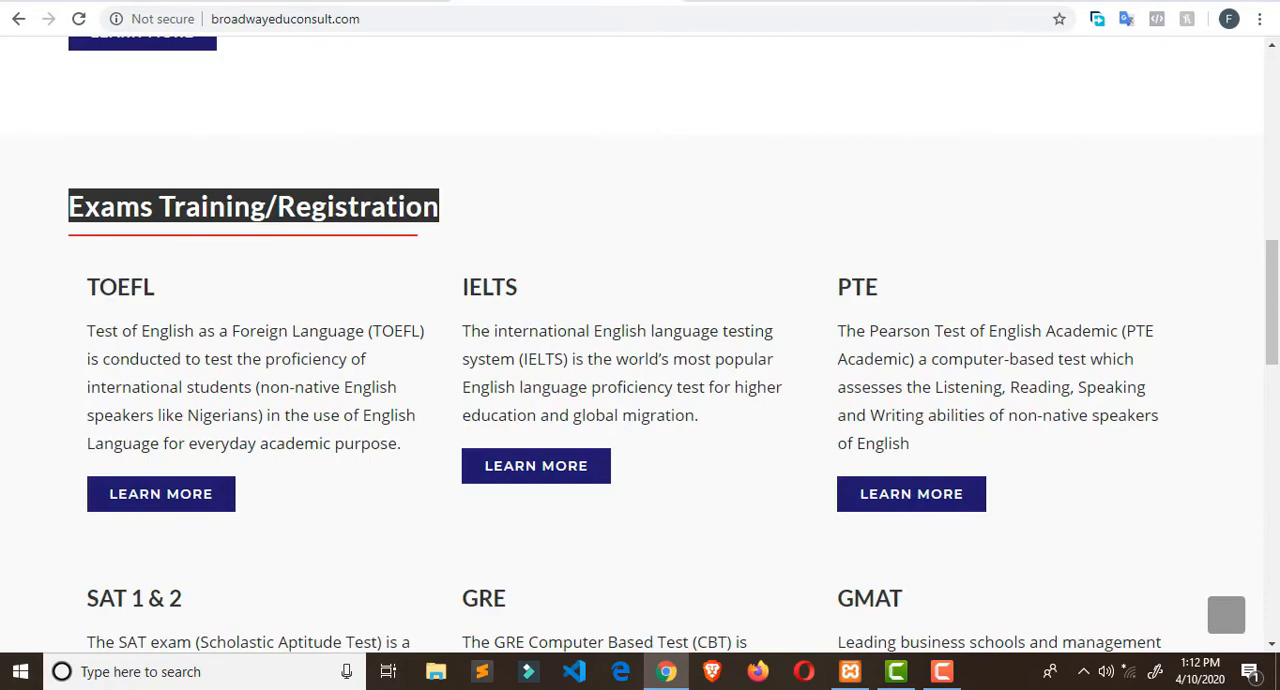
{"action": "left_click", "coordinate": [790, 0]}
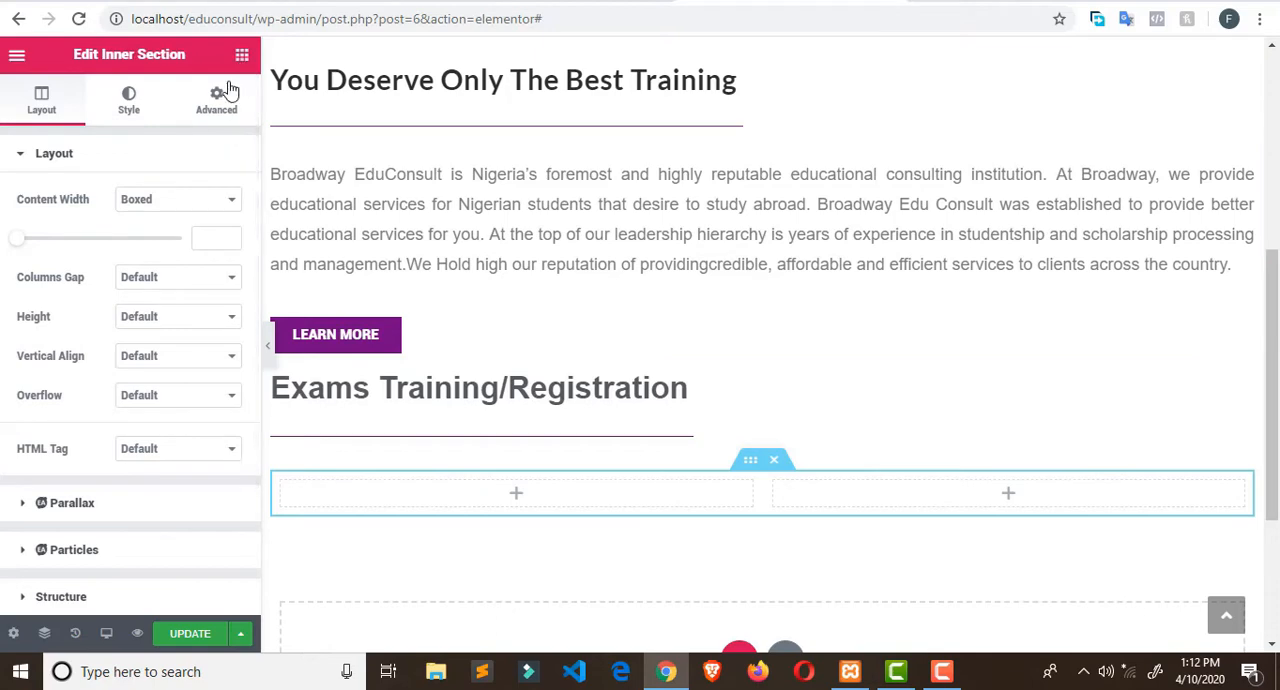
{"action": "left_click", "coordinate": [22, 153]}
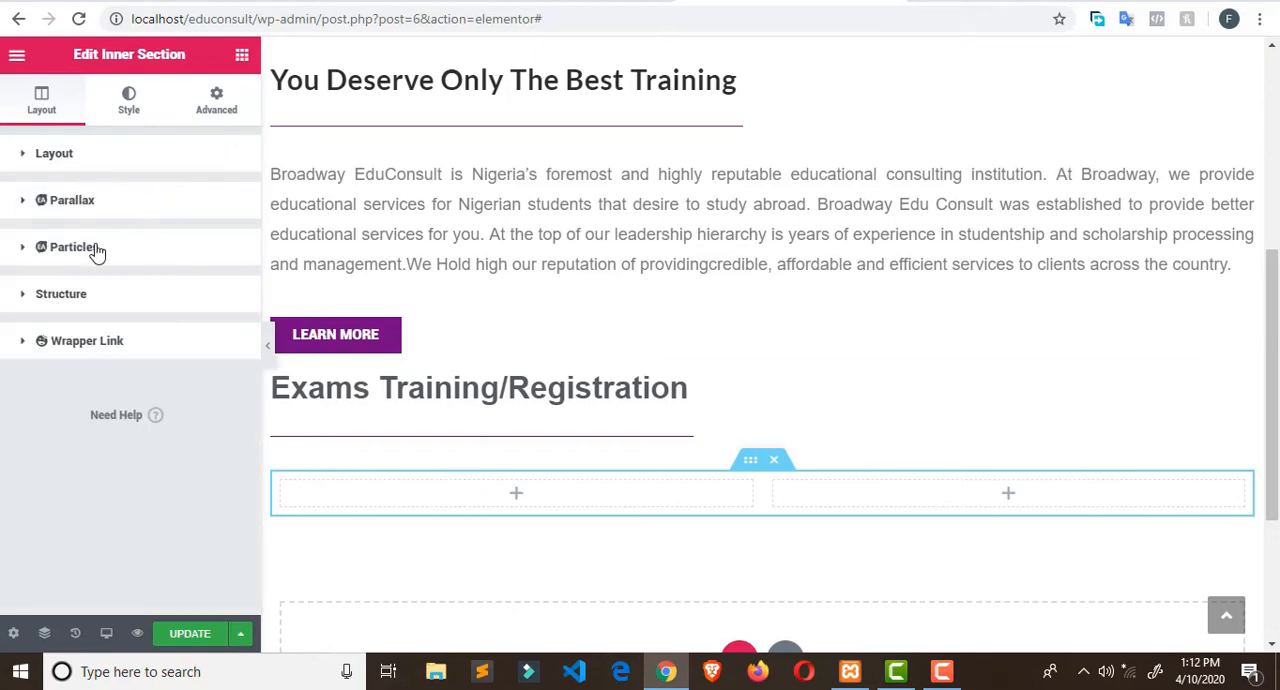
- Try the Happy Addons Icon Box widget in the first column of the Inner Section
{"action": "left_click", "coordinate": [242, 55]}
{"action": "scroll", "coordinate": [187, 222], "scroll_direction": "down", "scroll_amount": 1}
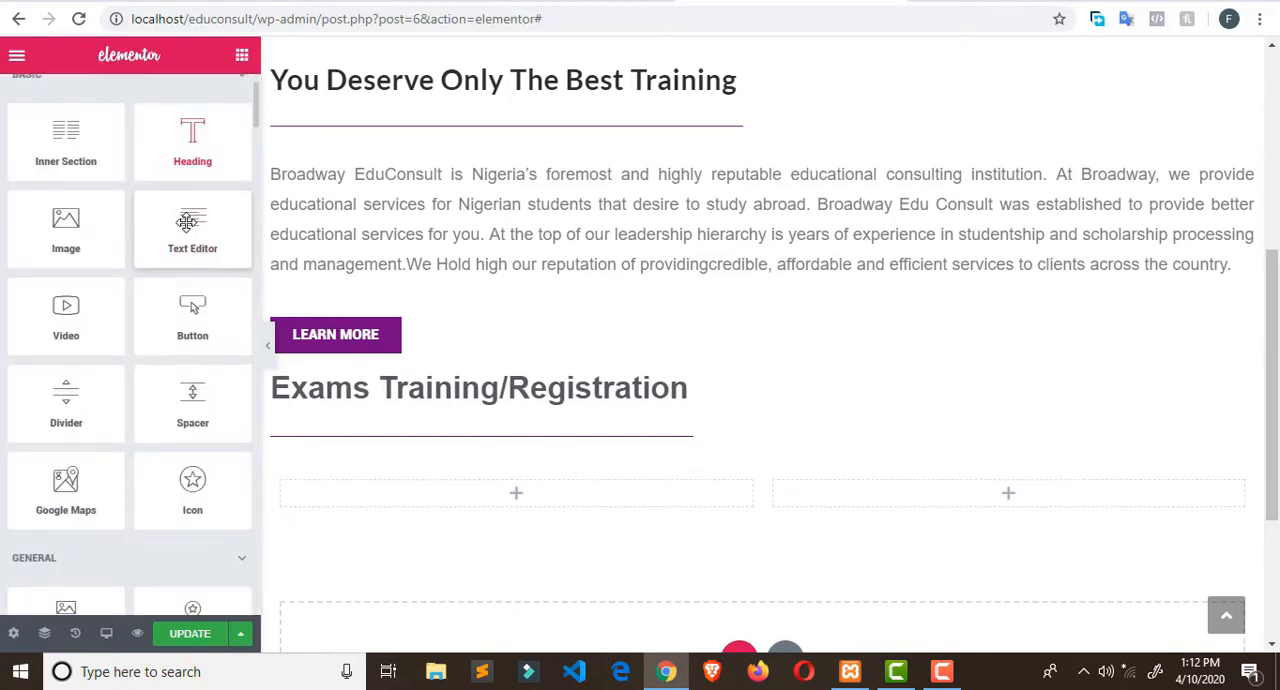
{"action": "scroll", "coordinate": [187, 222], "scroll_direction": "down", "scroll_amount": 3}
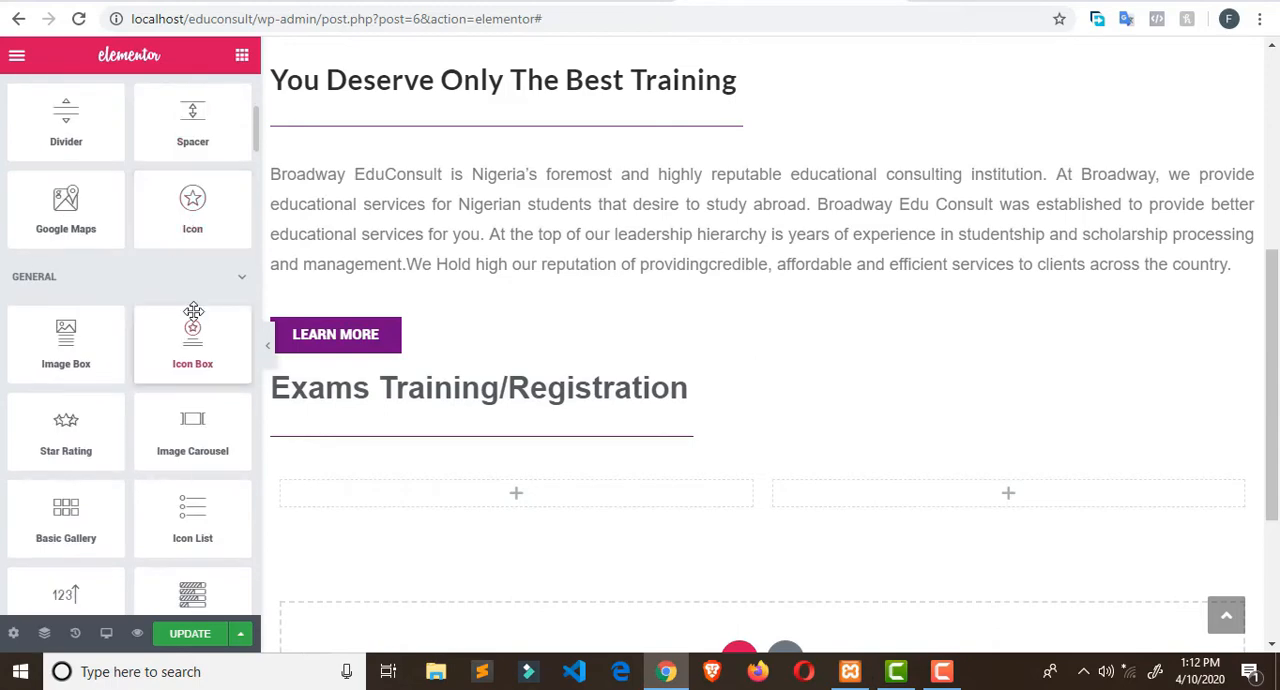
{"action": "scroll", "coordinate": [193, 311], "scroll_direction": "down", "scroll_amount": 10}
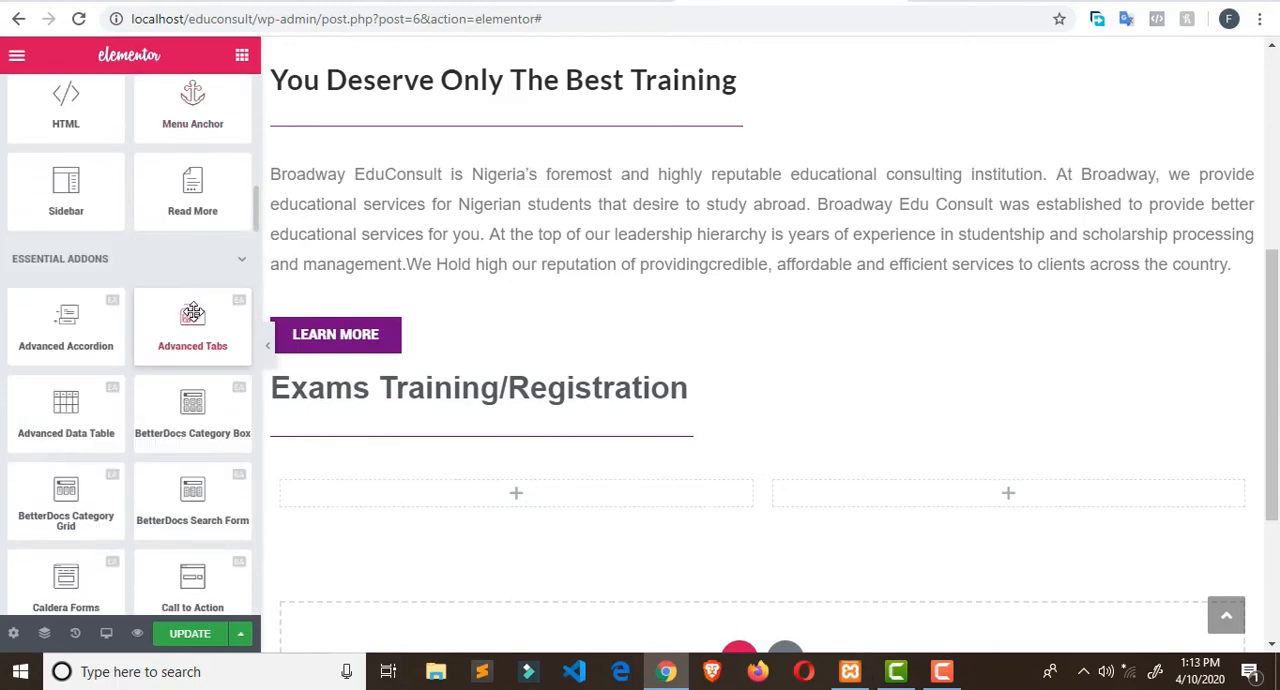
{"action": "scroll", "coordinate": [193, 311], "scroll_direction": "down", "scroll_amount": 14}
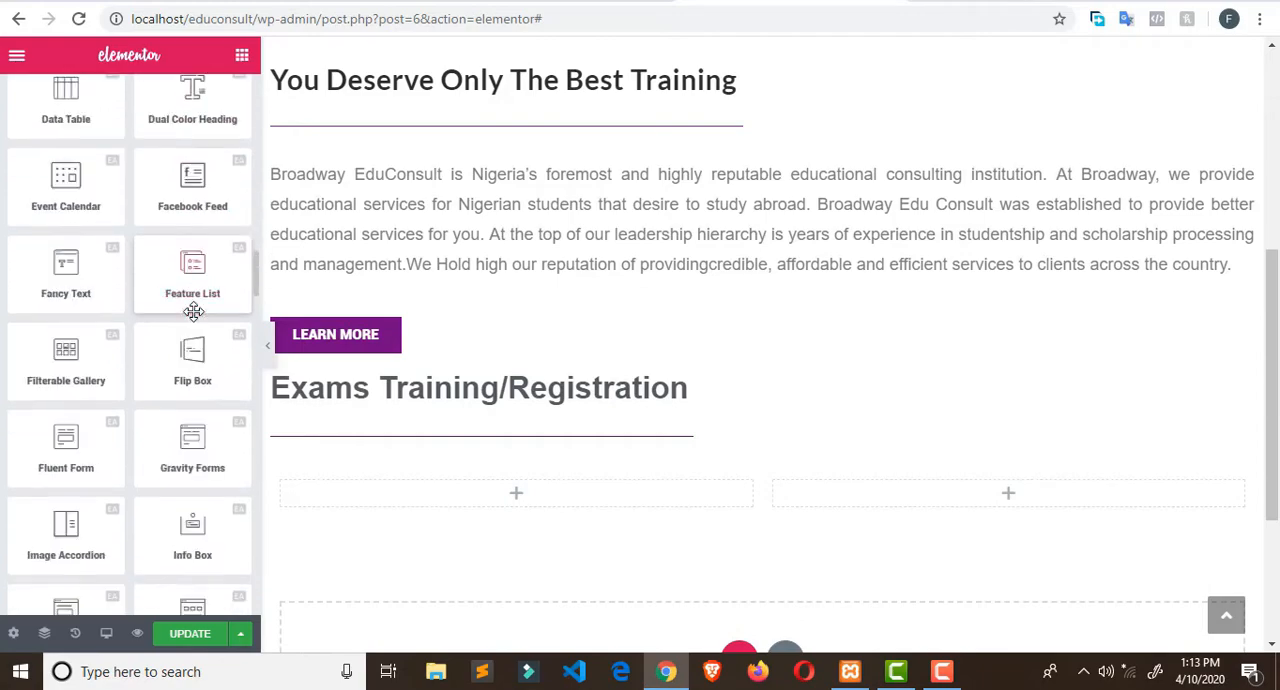
{"action": "scroll", "coordinate": [193, 311], "scroll_direction": "down", "scroll_amount": 15}
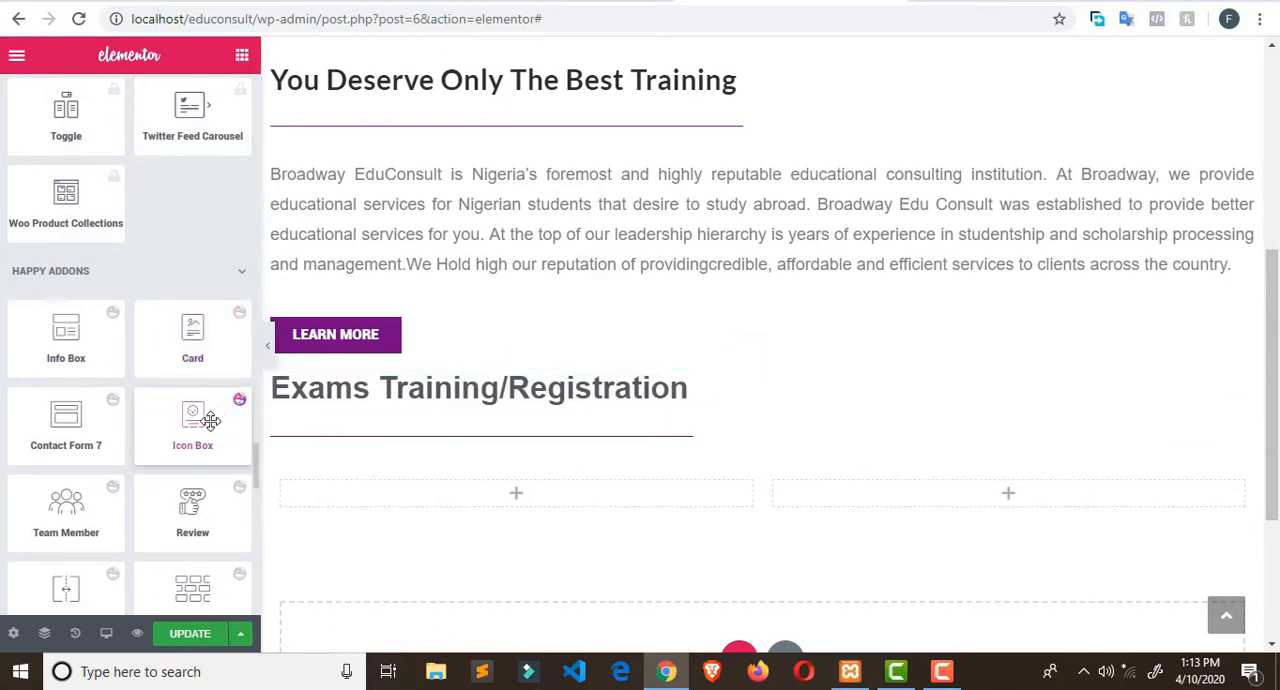
{"action": "left_click_drag", "start_coordinate": [205, 418], "coordinate": [479, 485]}
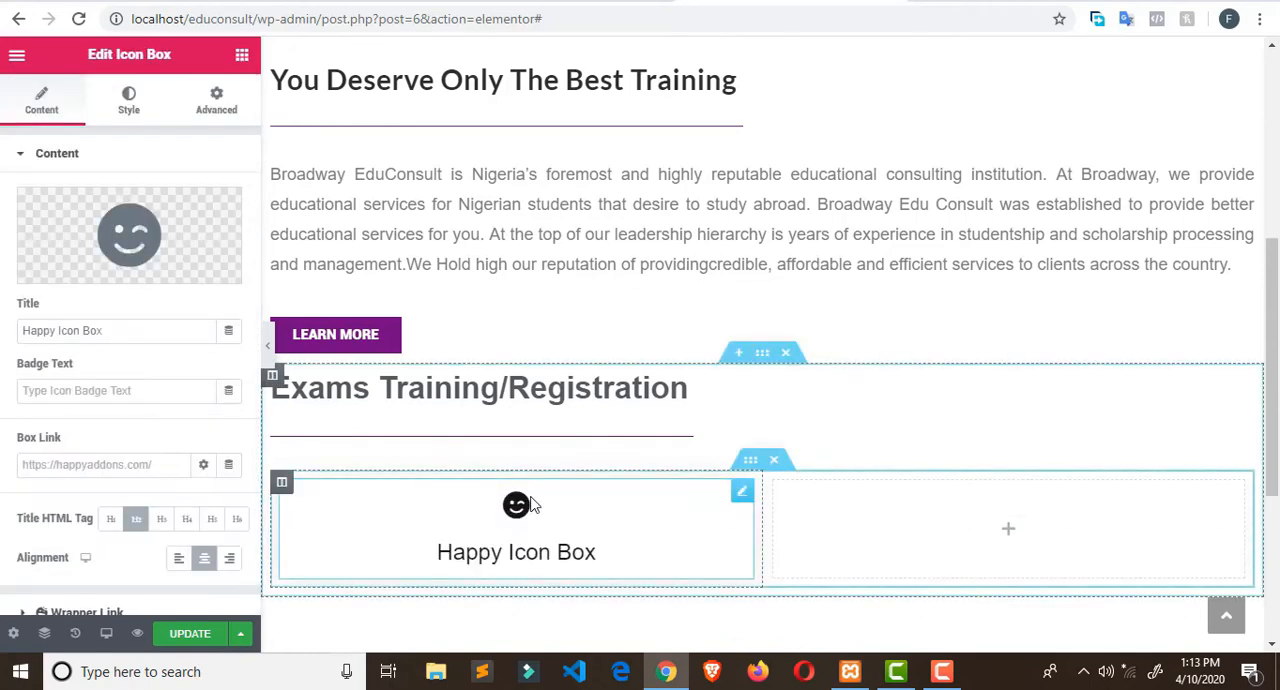
{"action": "scroll", "coordinate": [548, 503], "scroll_direction": "down", "scroll_amount": 1}
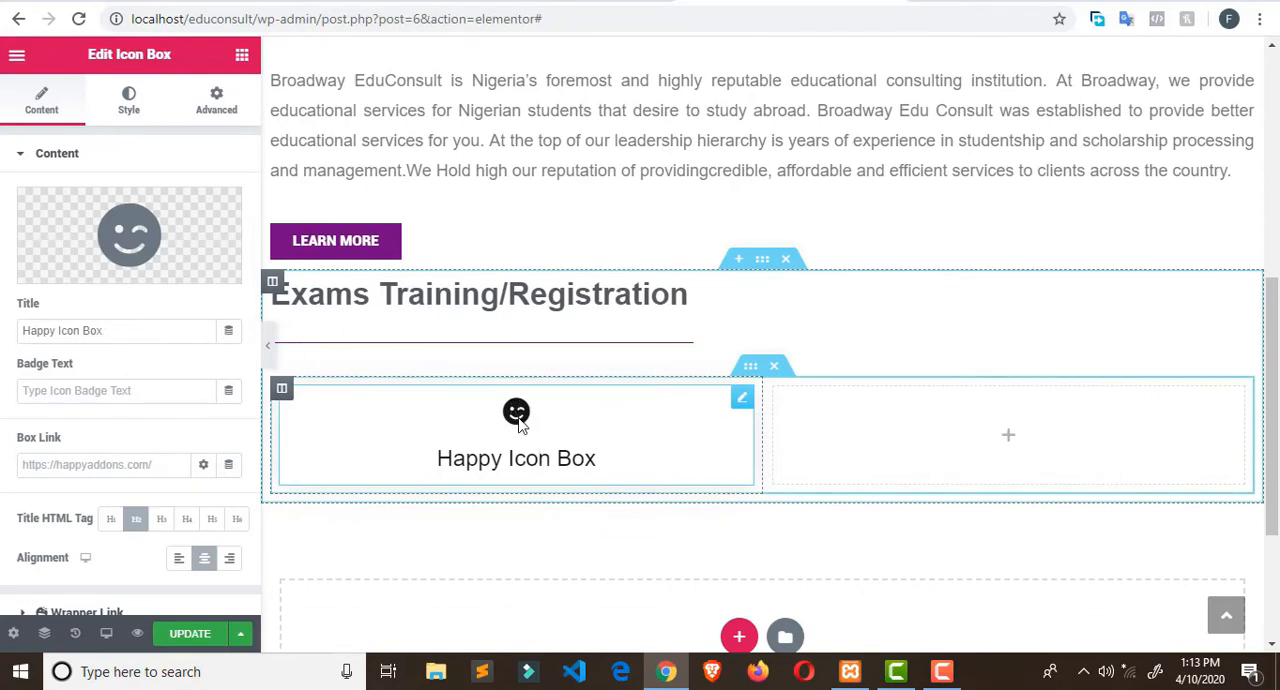
{"action": "left_click", "coordinate": [553, 458]}
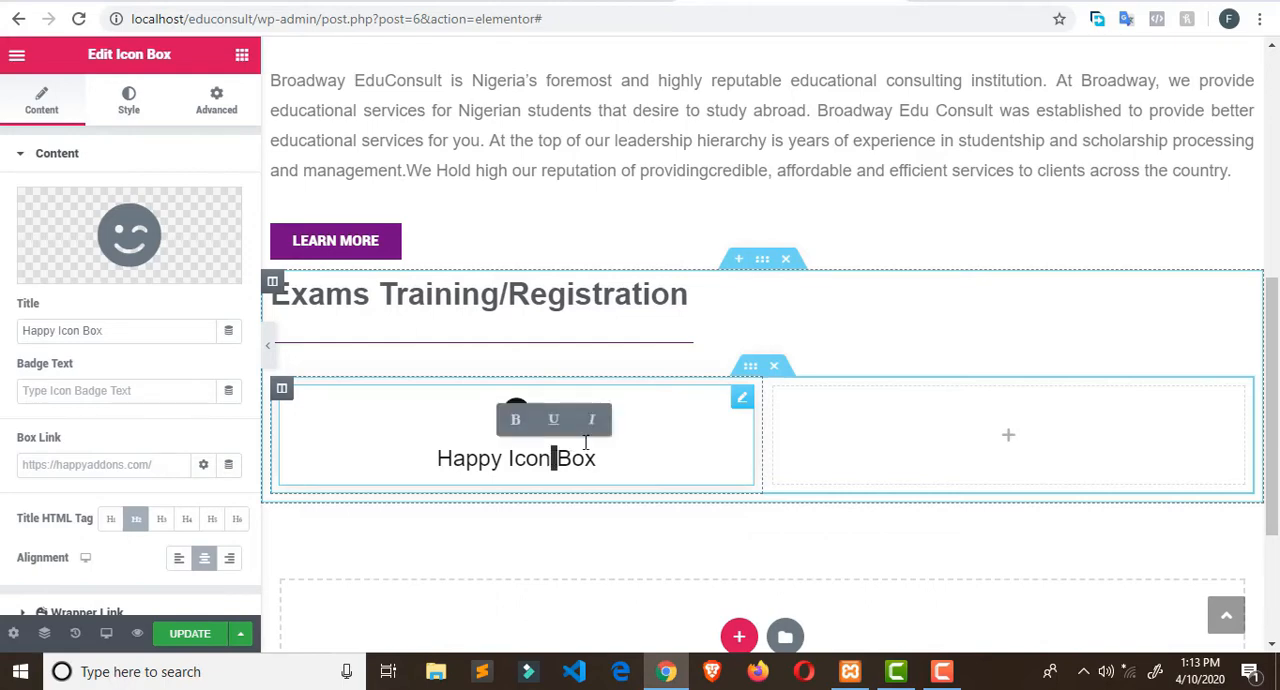
{"action": "left_click", "coordinate": [659, 455]}
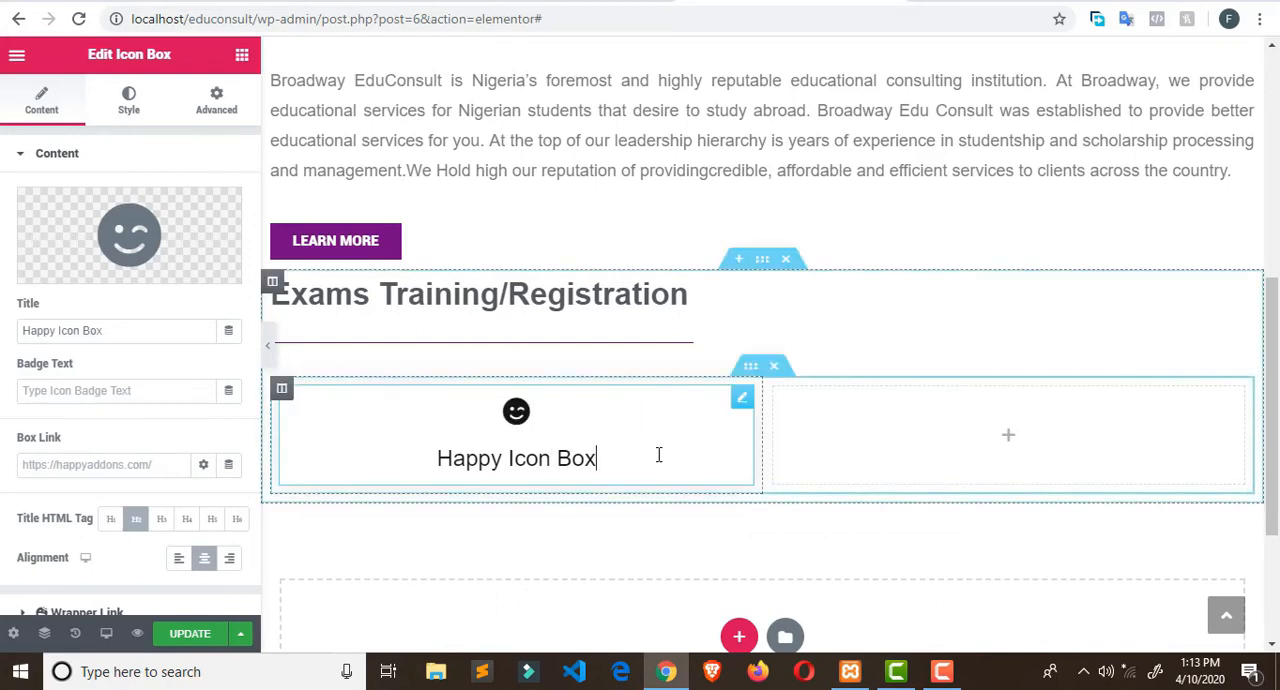
- Undo the insertion of the Icon Box and the Inner Section below the divider and return to the widget list
{"action": "right_click", "coordinate": [742, 398]}
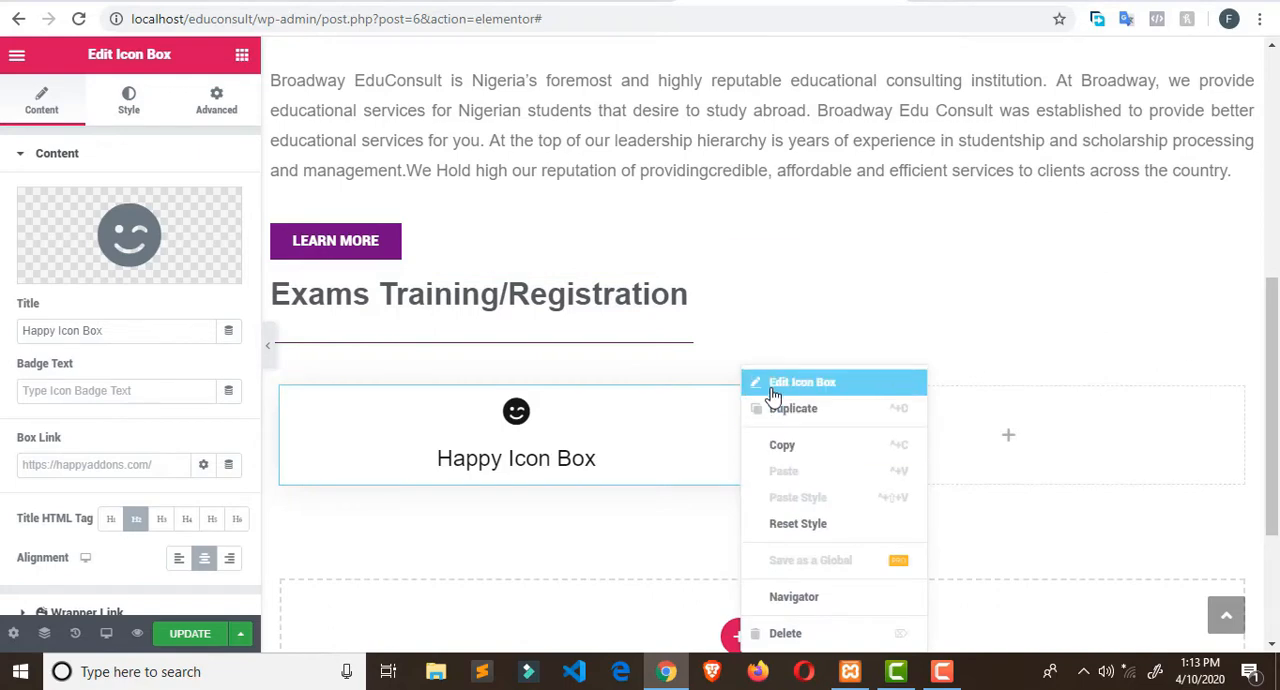
{"action": "left_click", "coordinate": [688, 349]}
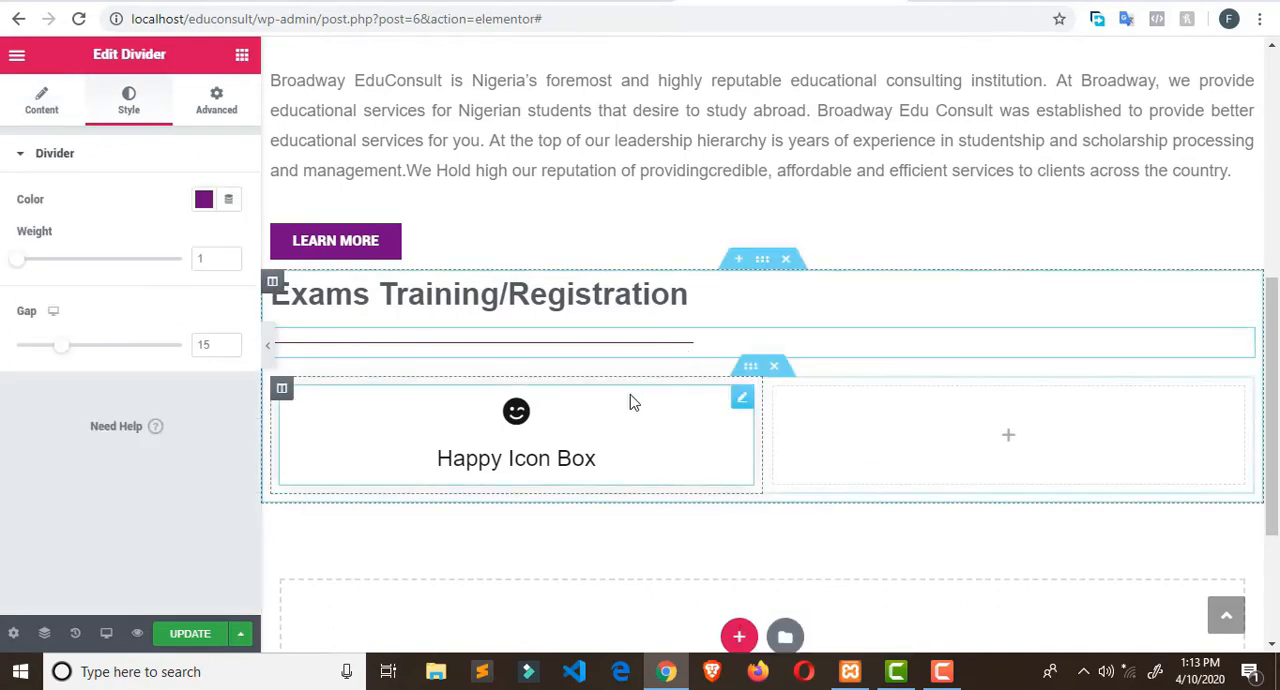
{"action": "key", "text": "ctrl+z"}
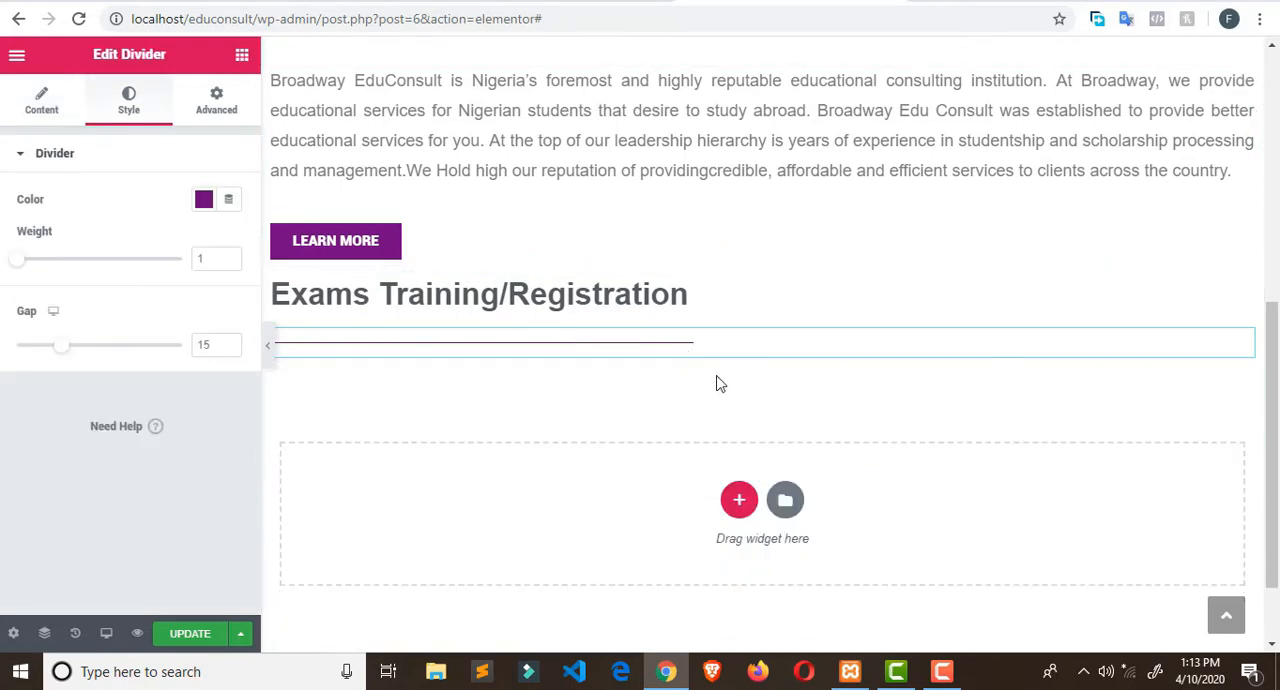
{"action": "left_click", "coordinate": [245, 55]}
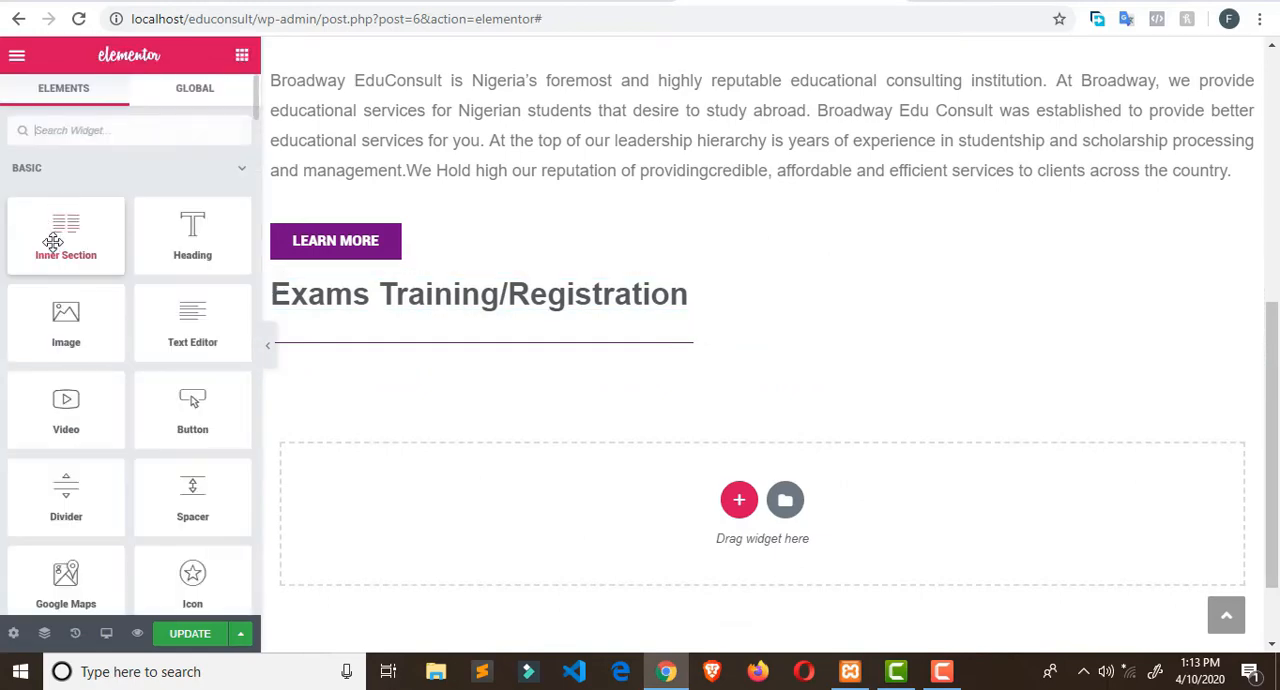
- Insert a two-column Inner Section below the "Exams Training/Registration" divider and return to the widget list
{"action": "left_click_drag", "start_coordinate": [46, 243], "coordinate": [255, 262]}
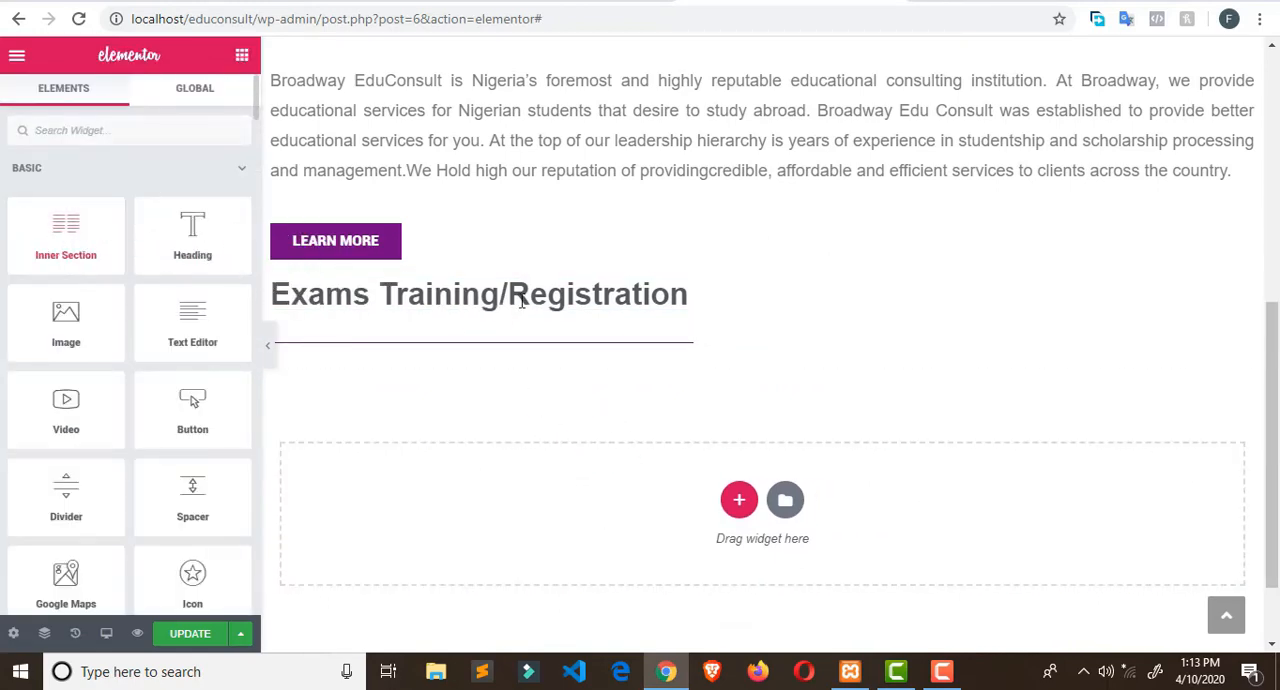
{"action": "left_click_drag", "start_coordinate": [66, 235], "coordinate": [473, 355]}
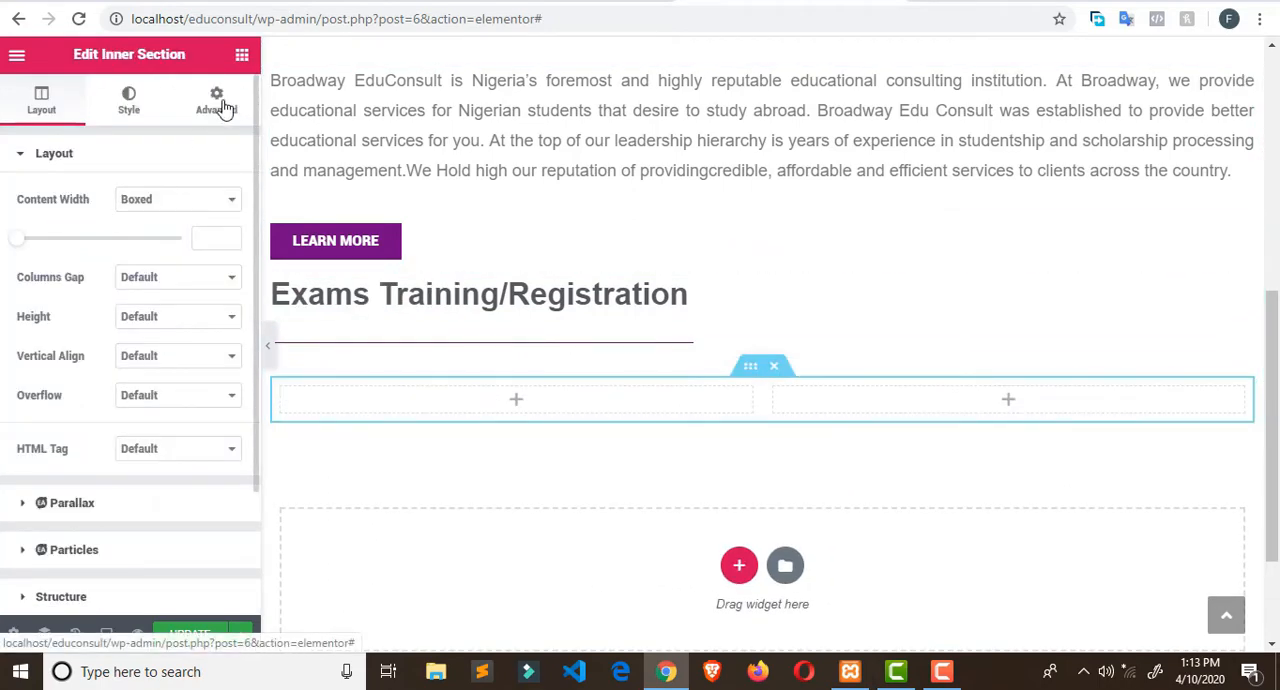
{"action": "left_click", "coordinate": [242, 55]}
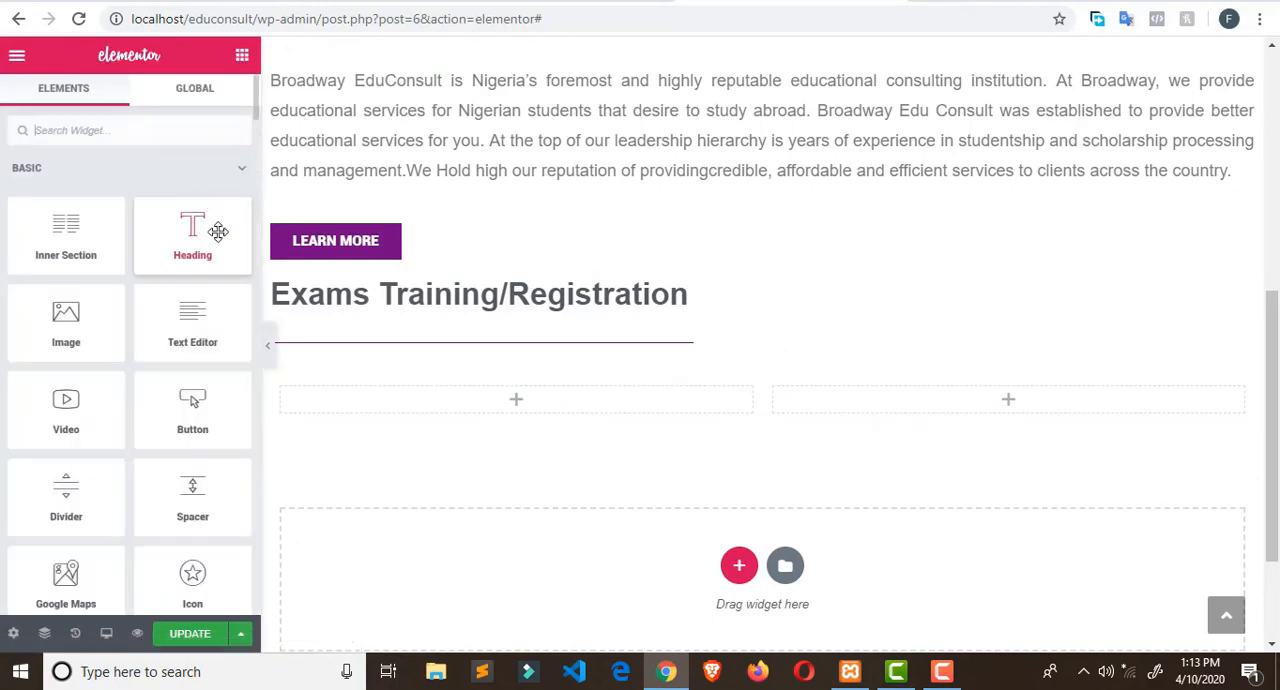
- Look through the General and Essential Addons widgets for one suited to the exam blocks
{"action": "scroll", "coordinate": [218, 242], "scroll_direction": "down", "scroll_amount": 1}
{"action": "scroll", "coordinate": [217, 248], "scroll_direction": "down", "scroll_amount": 7}
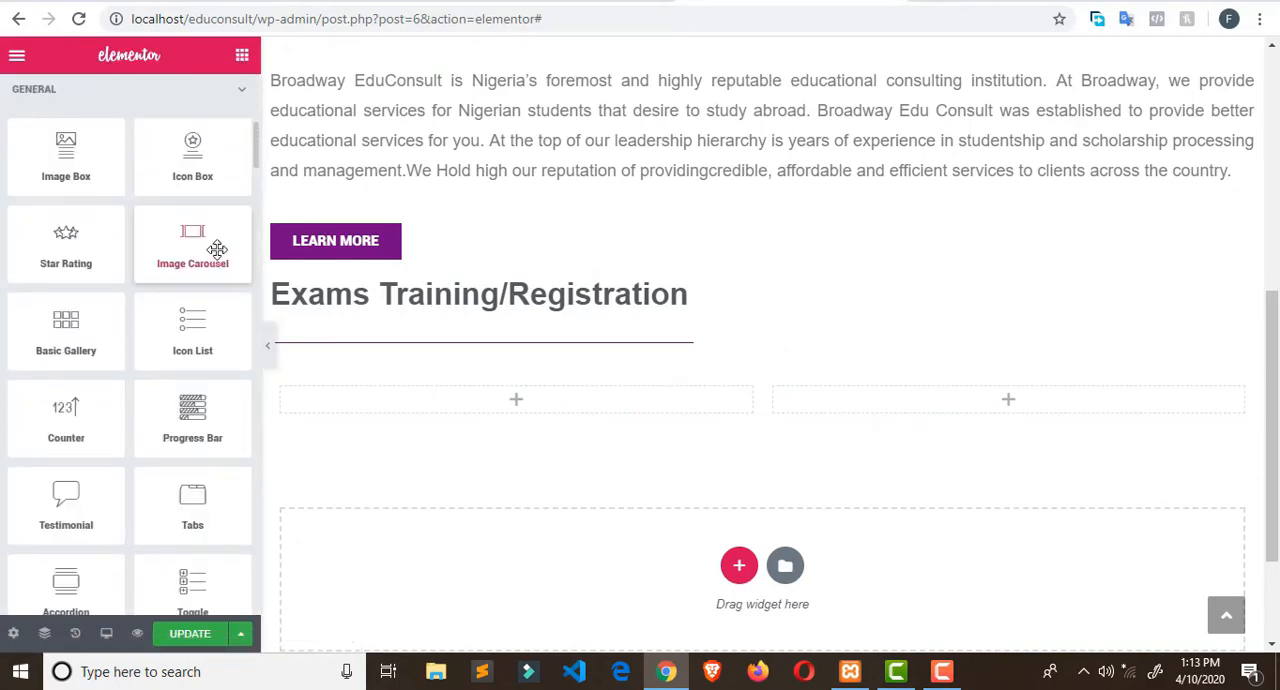
{"action": "scroll", "coordinate": [217, 248], "scroll_direction": "down", "scroll_amount": 8}
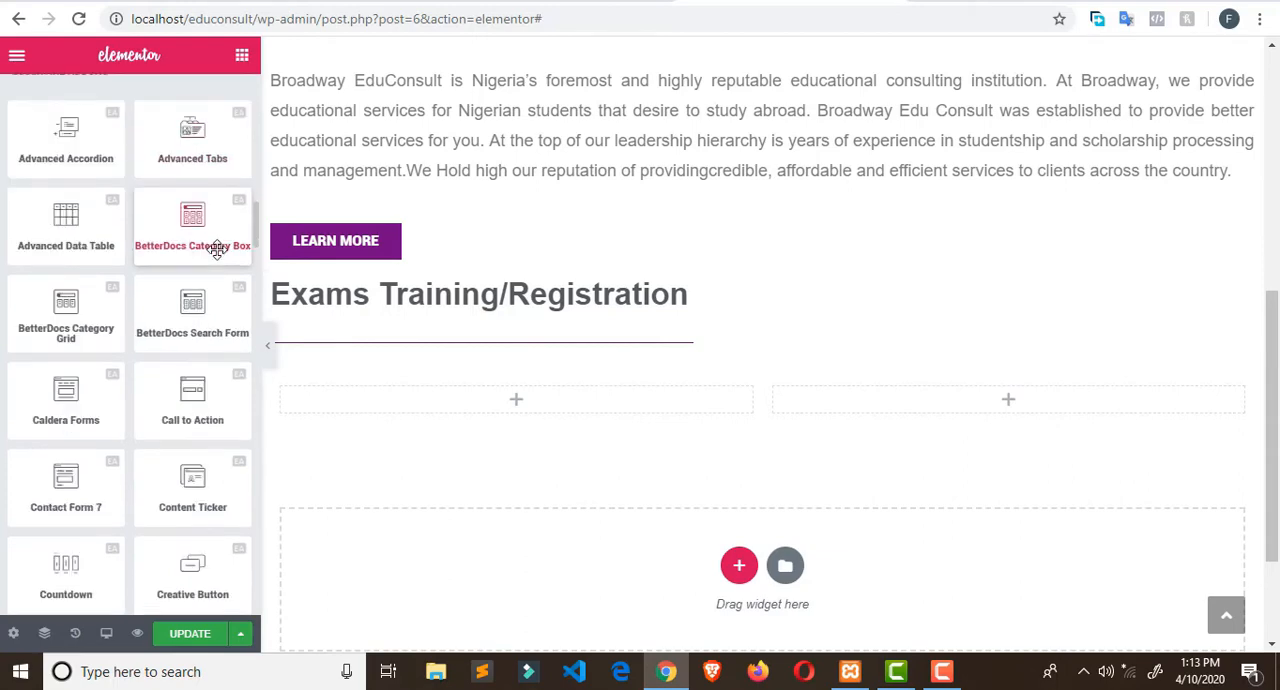
{"action": "scroll", "coordinate": [217, 248], "scroll_direction": "down", "scroll_amount": 3}
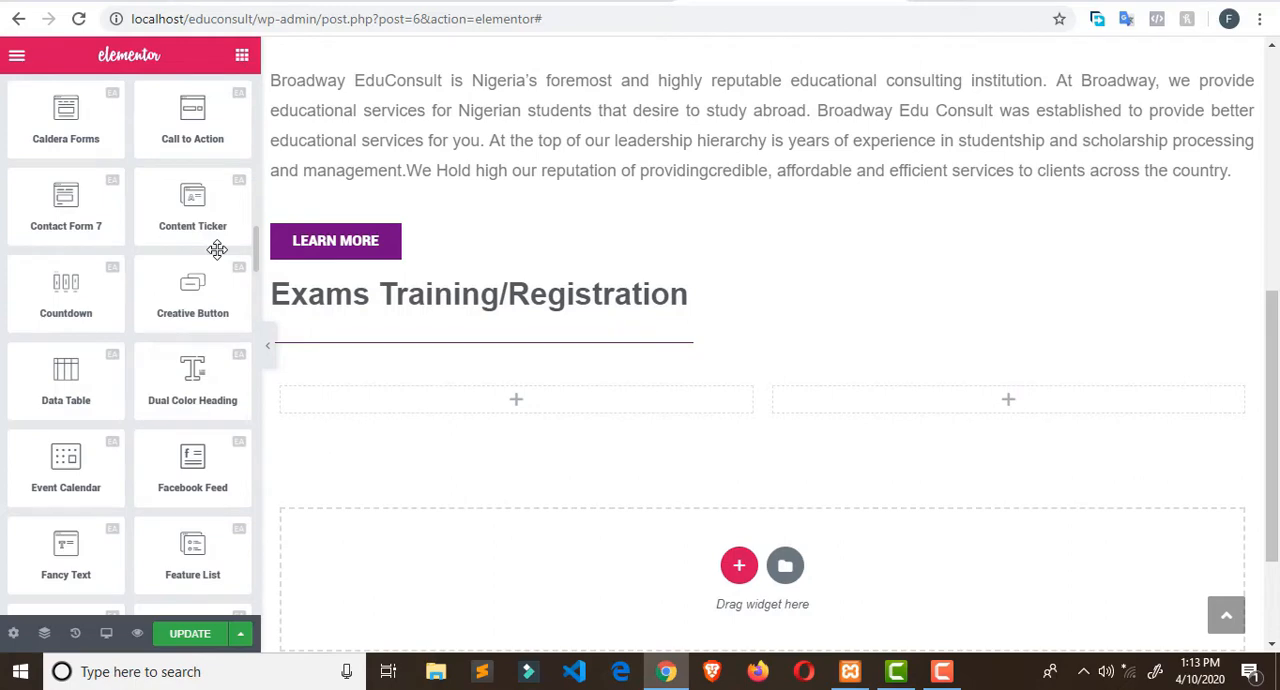
{"action": "scroll", "coordinate": [217, 248], "scroll_direction": "down", "scroll_amount": 2}
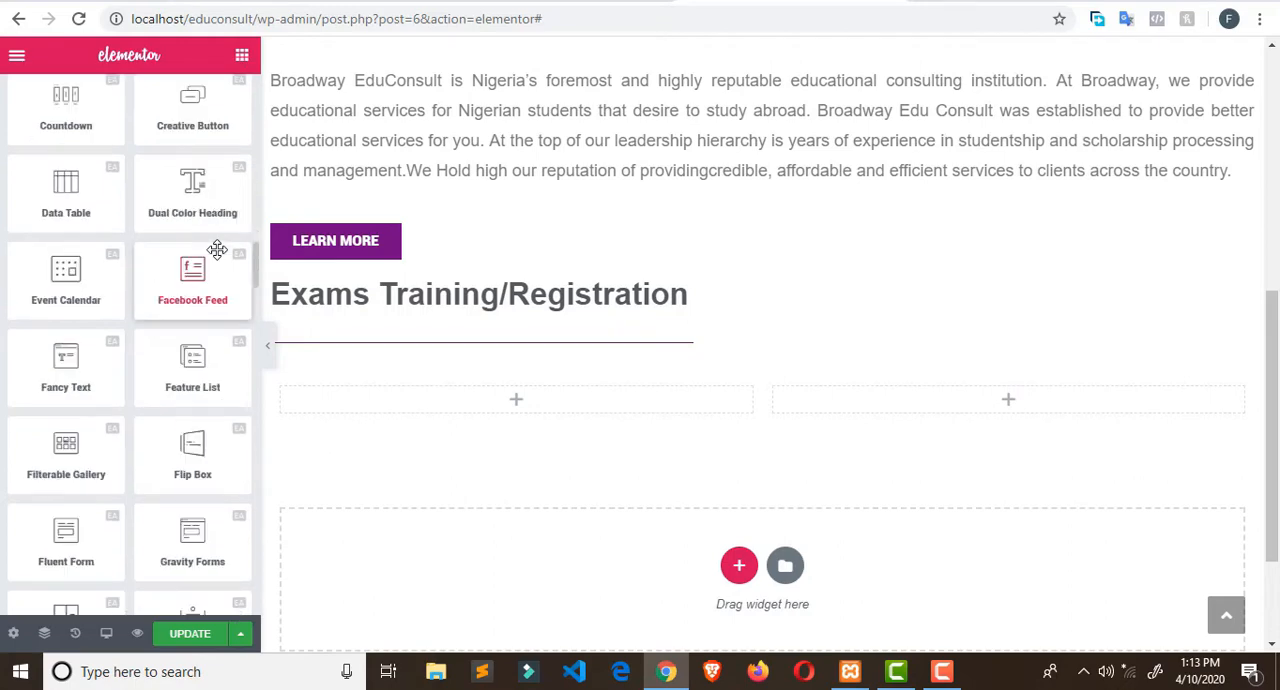
{"action": "scroll", "coordinate": [217, 248], "scroll_direction": "up", "scroll_amount": 10}
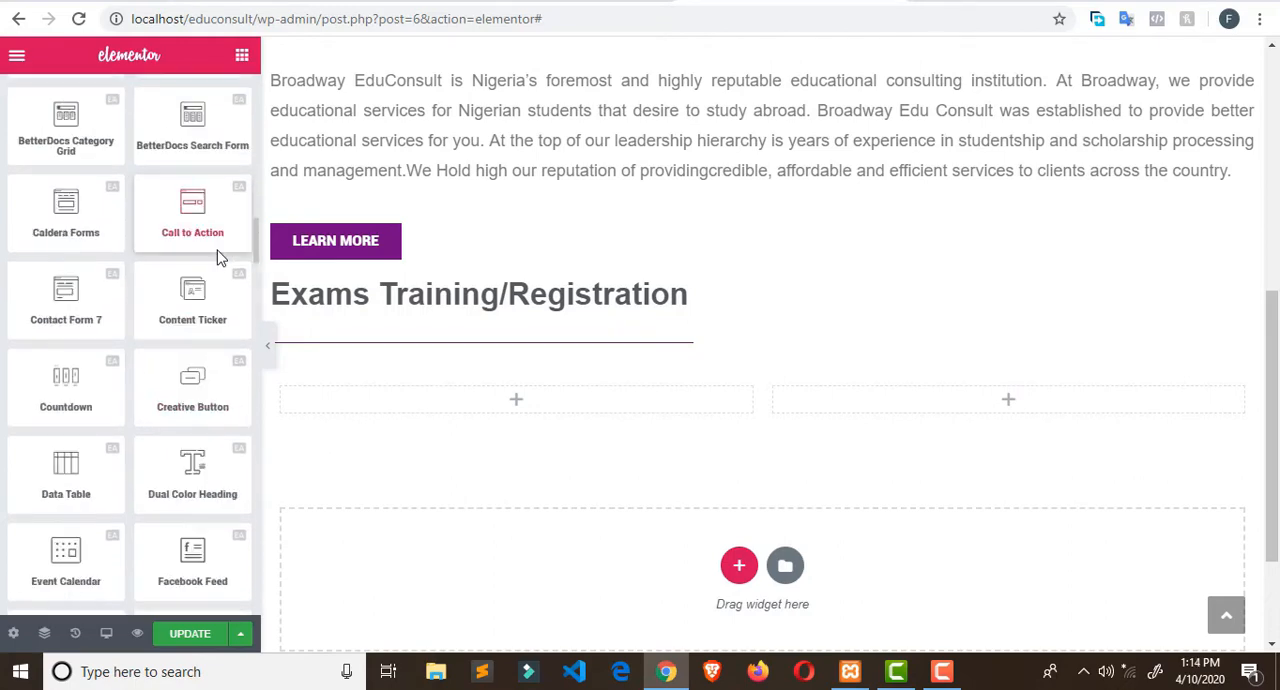
{"action": "scroll", "coordinate": [217, 249], "scroll_direction": "up", "scroll_amount": 2}
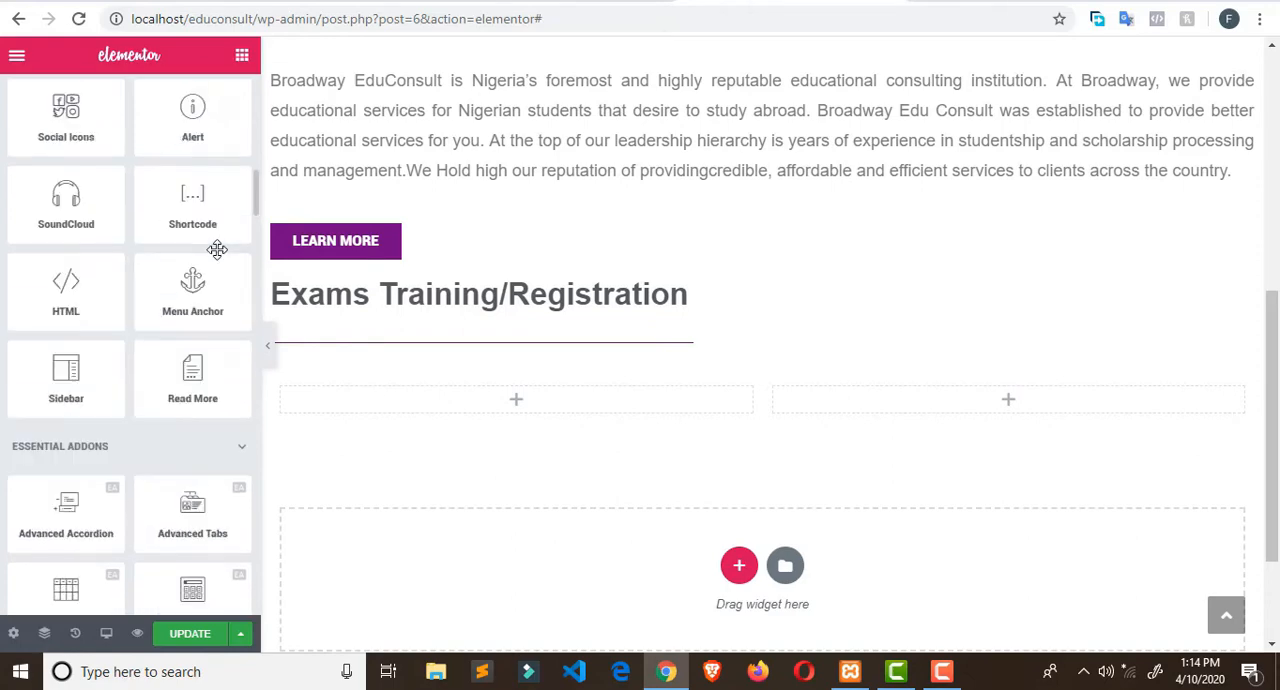
{"action": "scroll", "coordinate": [217, 249], "scroll_direction": "up", "scroll_amount": 5}
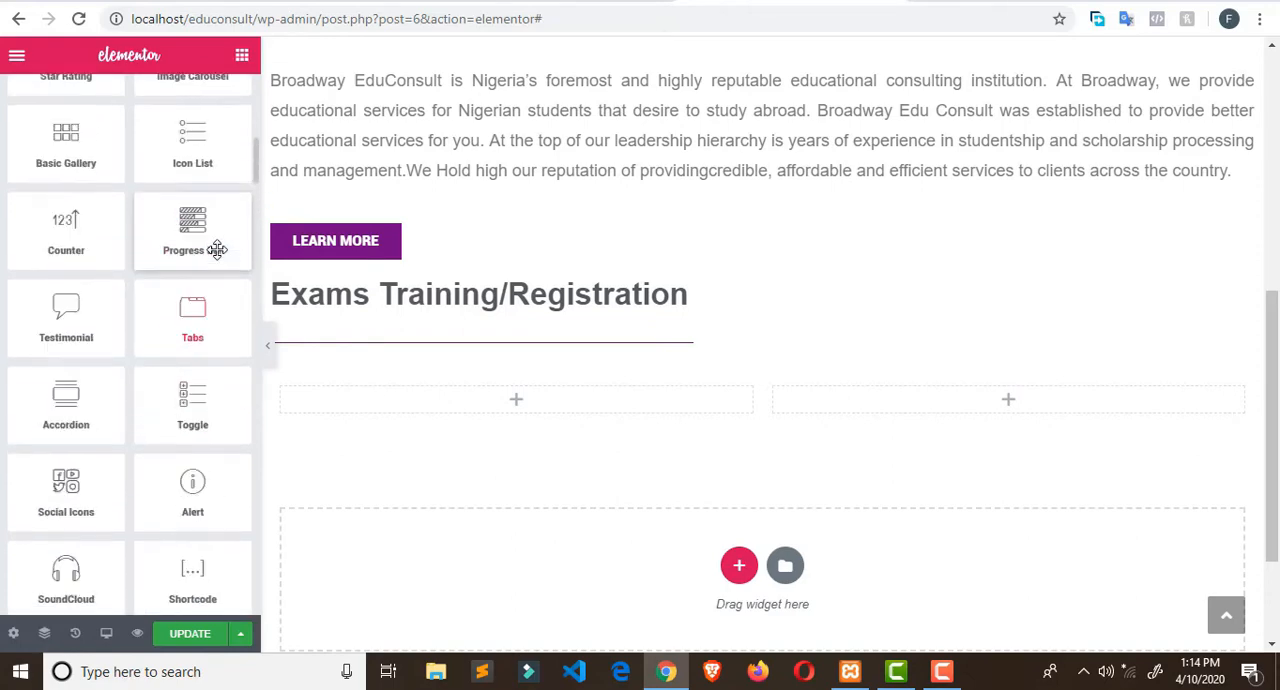
{"action": "scroll", "coordinate": [217, 249], "scroll_direction": "up", "scroll_amount": 1}
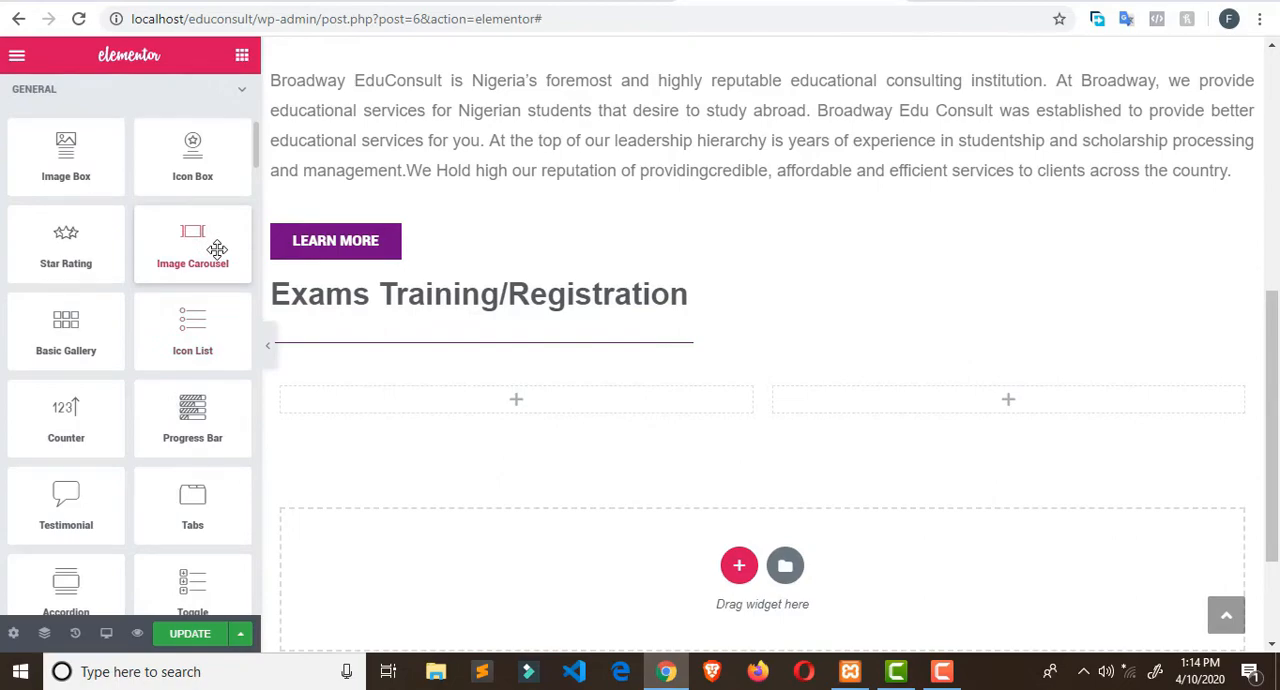
{"action": "scroll", "coordinate": [217, 249], "scroll_direction": "down", "scroll_amount": 8}
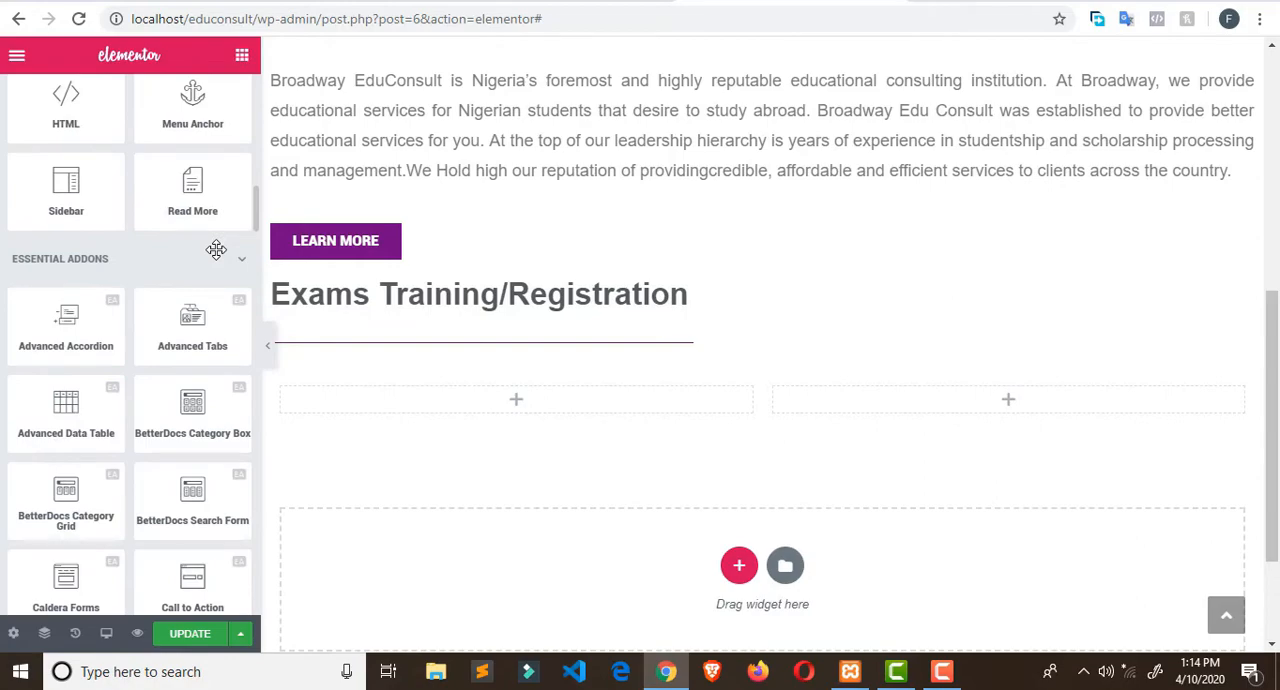
{"action": "scroll", "coordinate": [241, 205], "scroll_direction": "up", "scroll_amount": 8}
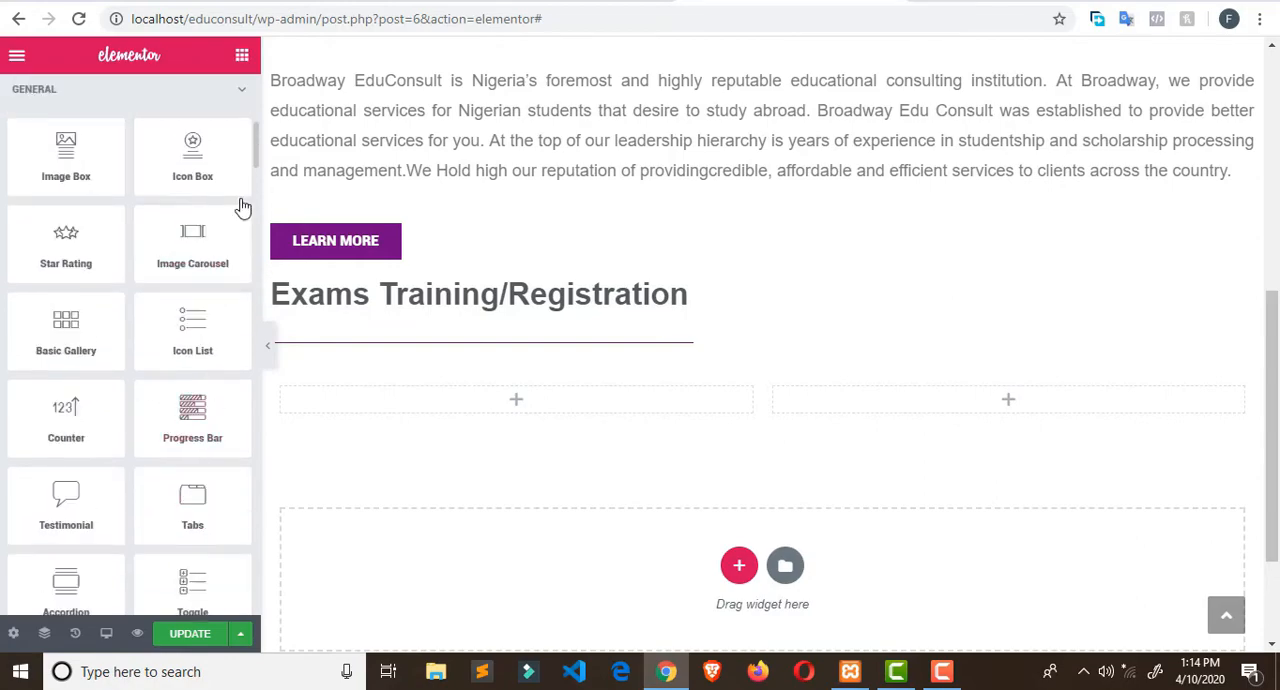
- Collapse the General and Basic widget categories
{"action": "scroll", "coordinate": [241, 210], "scroll_direction": "up", "scroll_amount": 2}
{"action": "left_click", "coordinate": [238, 274]}
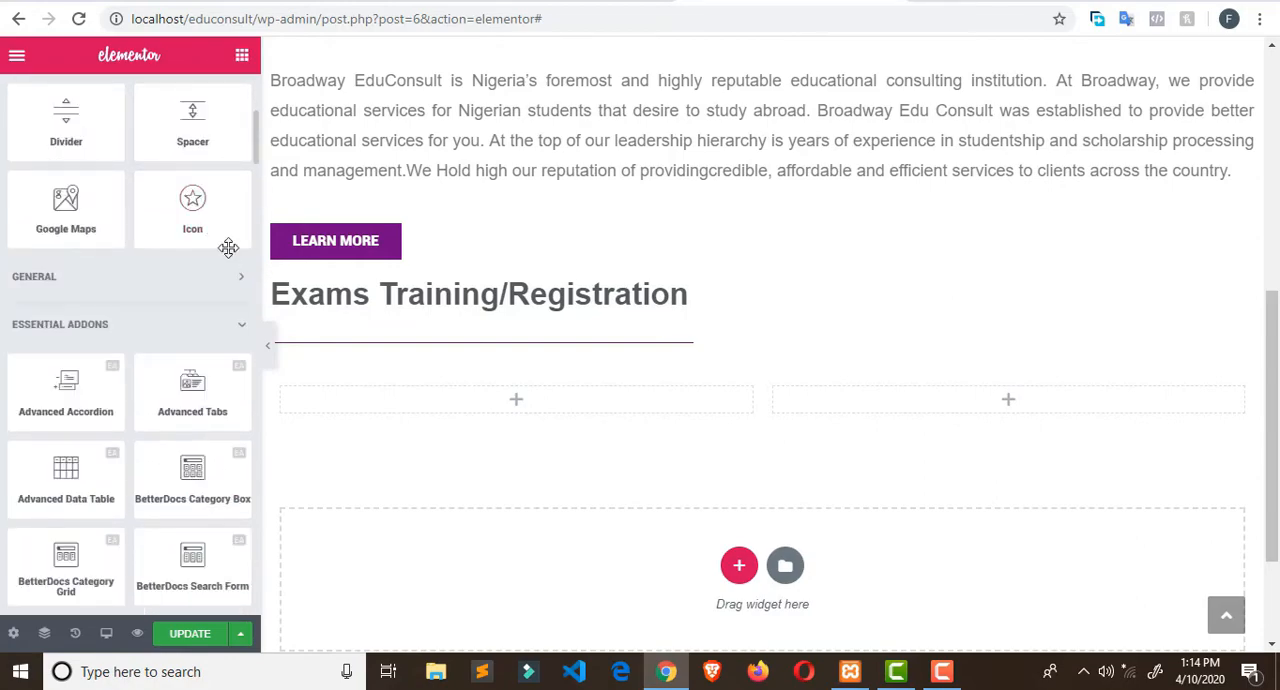
{"action": "scroll", "coordinate": [229, 248], "scroll_direction": "up", "scroll_amount": 4}
{"action": "left_click", "coordinate": [240, 167]}
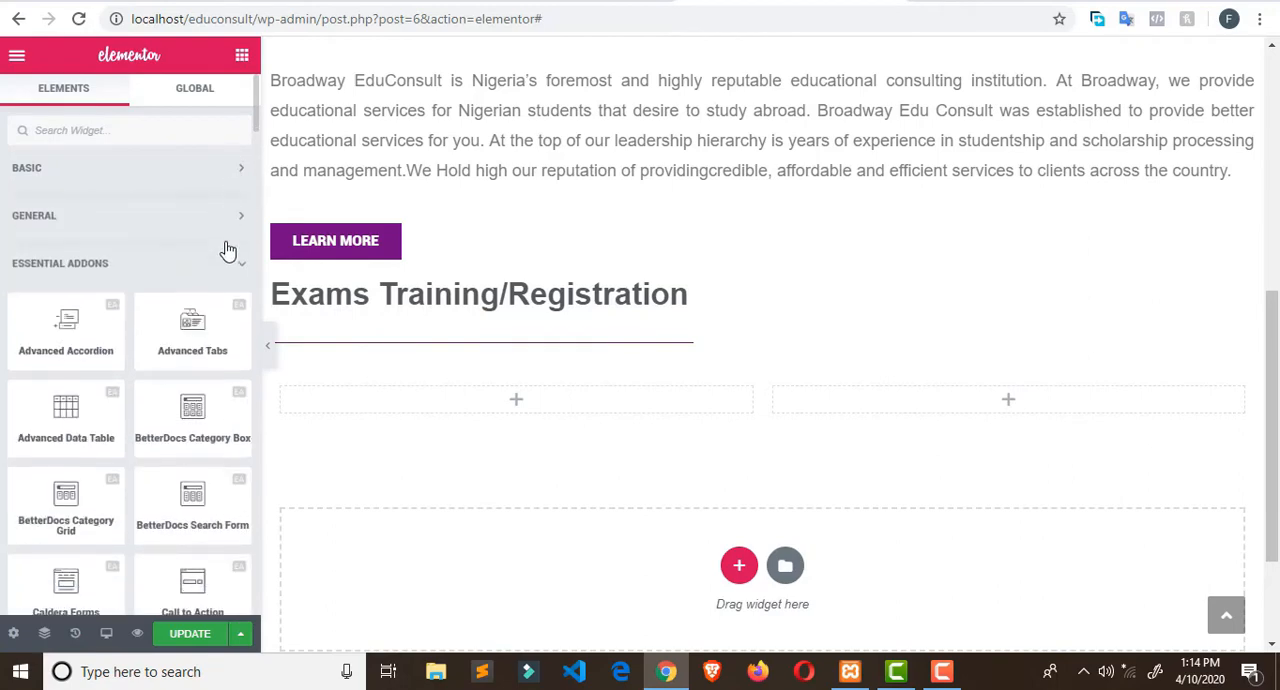
- Insert the Happy Addons Card widget in the first column of the Inner Section
{"action": "scroll", "coordinate": [228, 321], "scroll_direction": "down", "scroll_amount": 1}
{"action": "scroll", "coordinate": [228, 321], "scroll_direction": "down", "scroll_amount": 5}
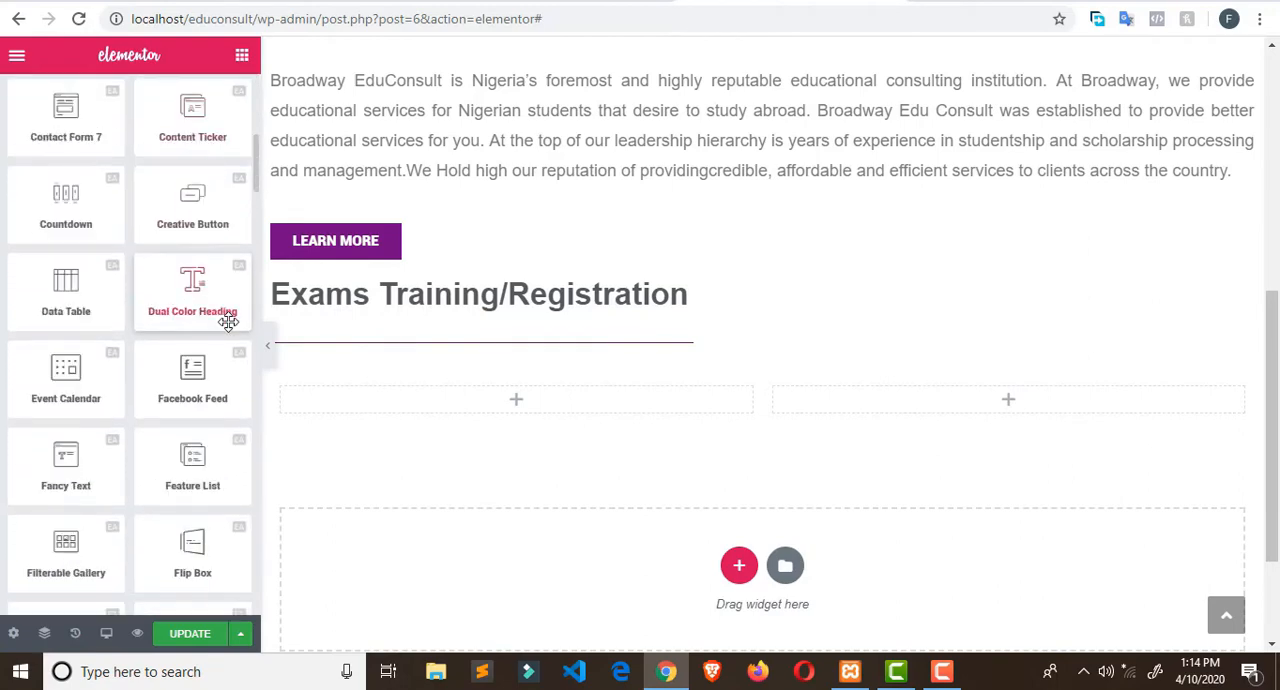
{"action": "scroll", "coordinate": [228, 321], "scroll_direction": "down", "scroll_amount": 2}
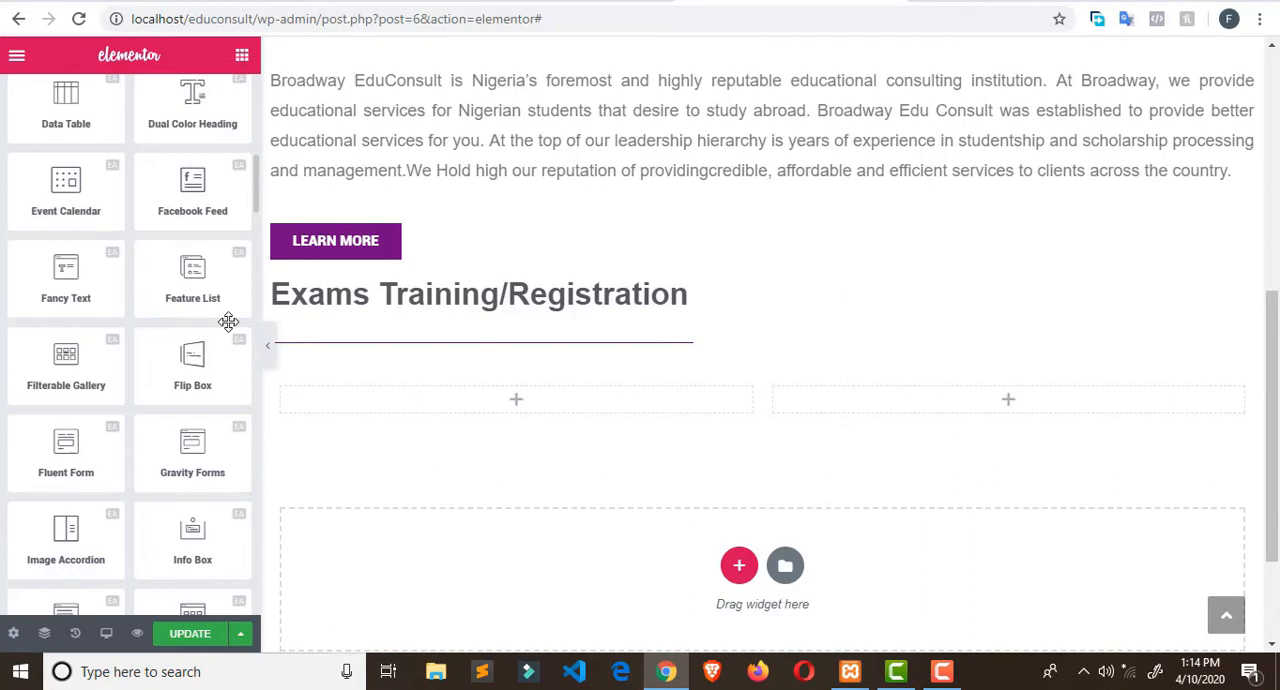
{"action": "scroll", "coordinate": [228, 321], "scroll_direction": "down", "scroll_amount": 4}
{"action": "scroll", "coordinate": [228, 321], "scroll_direction": "down", "scroll_amount": 8}
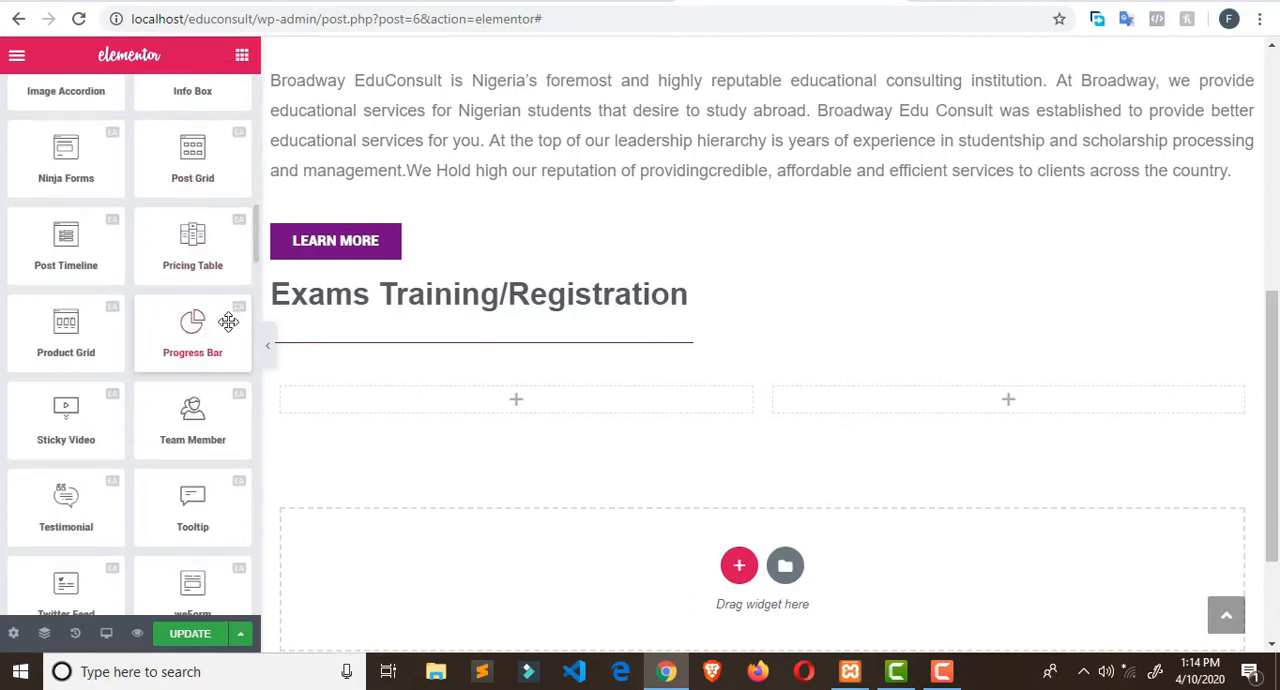
{"action": "scroll", "coordinate": [228, 330], "scroll_direction": "down", "scroll_amount": 10}
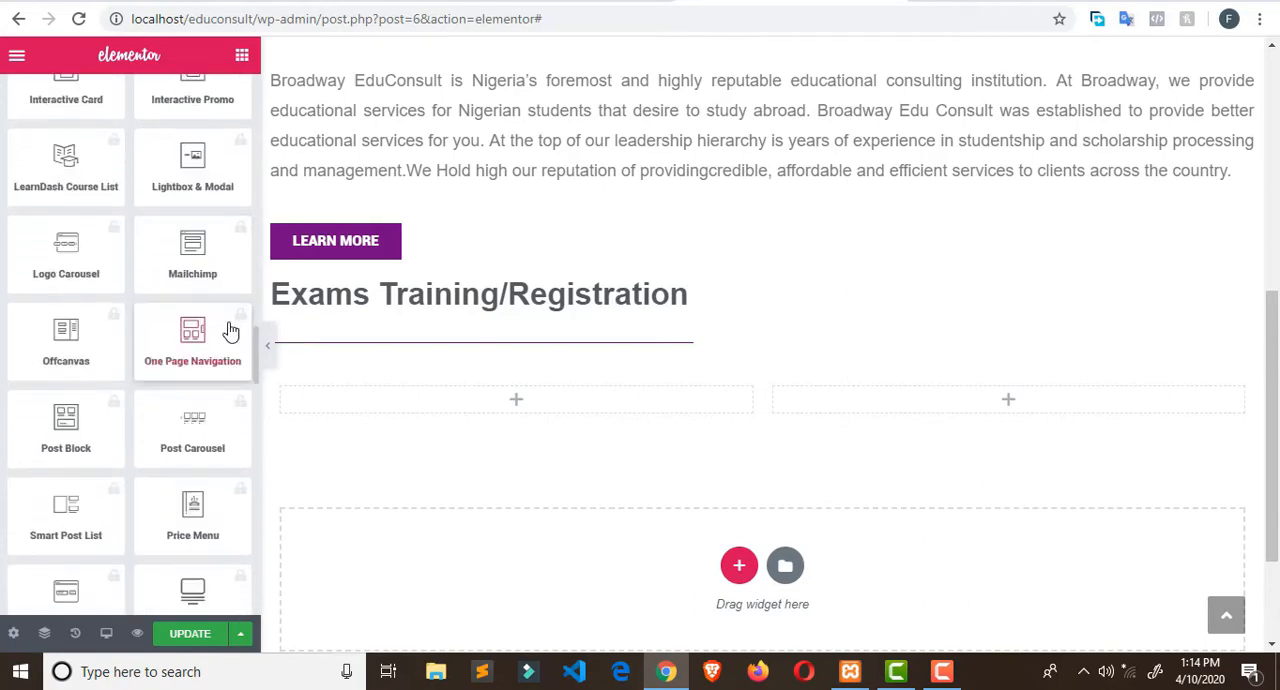
{"action": "scroll", "coordinate": [228, 330], "scroll_direction": "down", "scroll_amount": 1}
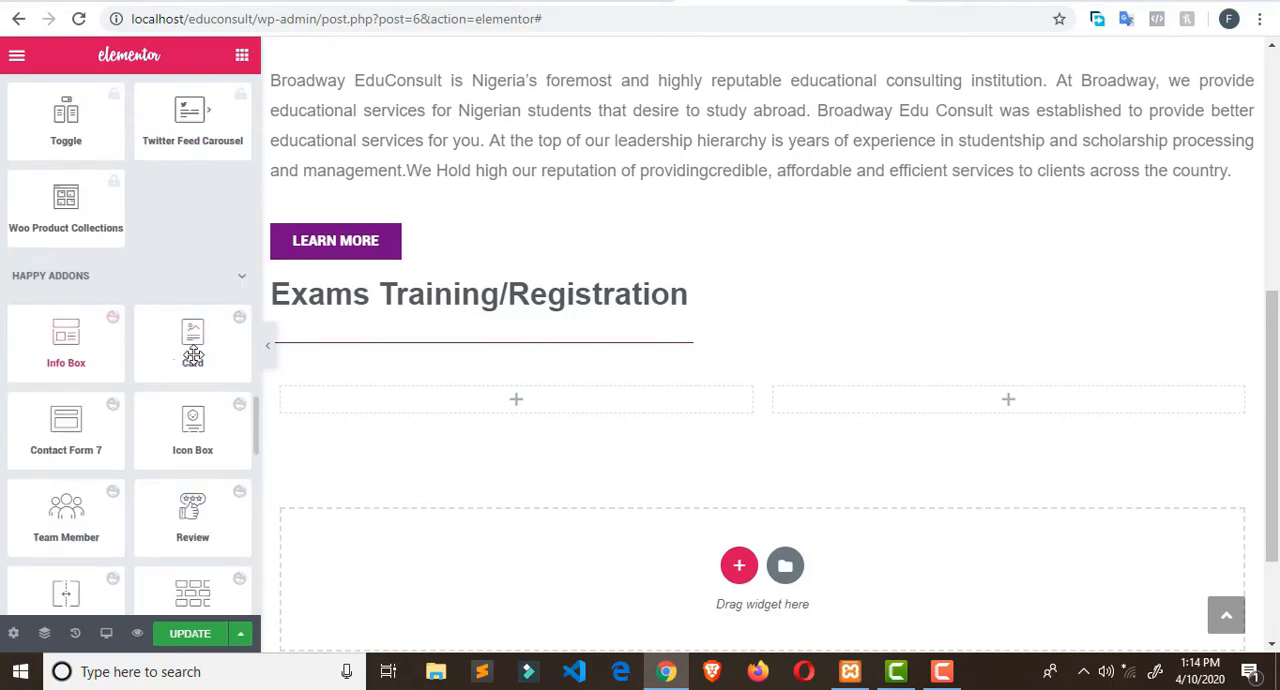
{"action": "left_click_drag", "start_coordinate": [200, 354], "coordinate": [460, 408]}
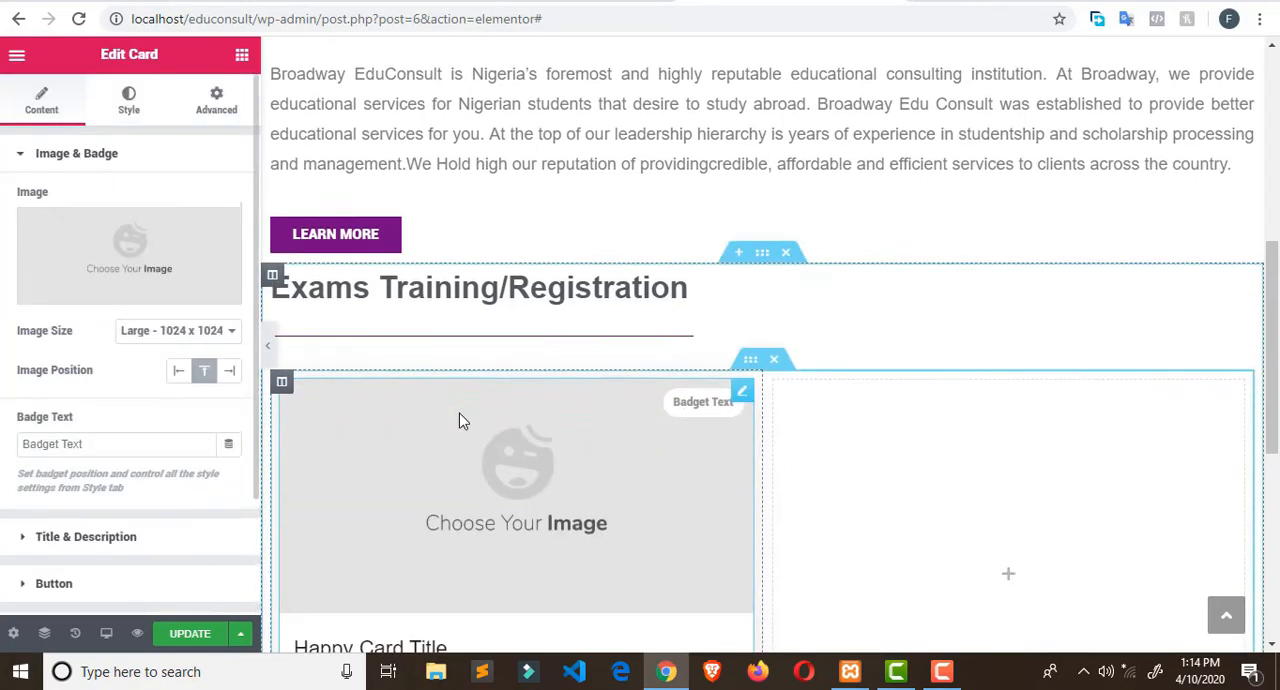
- Remove the placeholder image from the Card in the first column
{"action": "scroll", "coordinate": [460, 410], "scroll_direction": "down", "scroll_amount": 2}
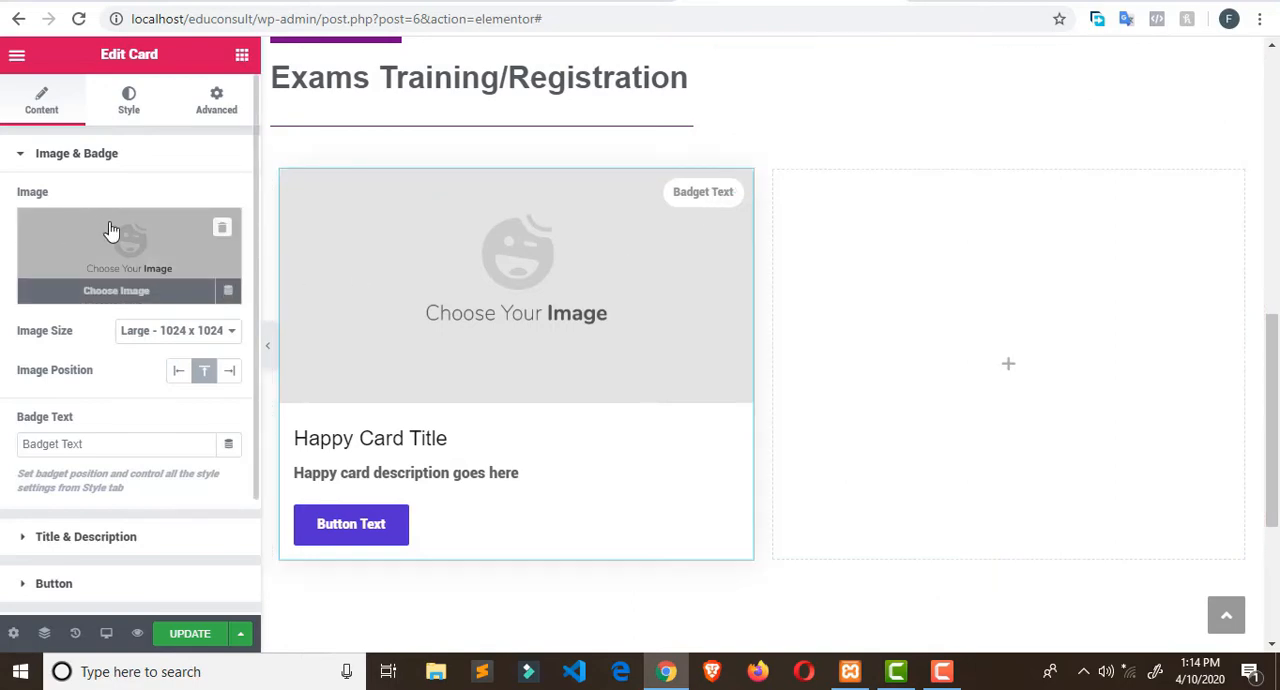
{"action": "left_click", "coordinate": [214, 231]}
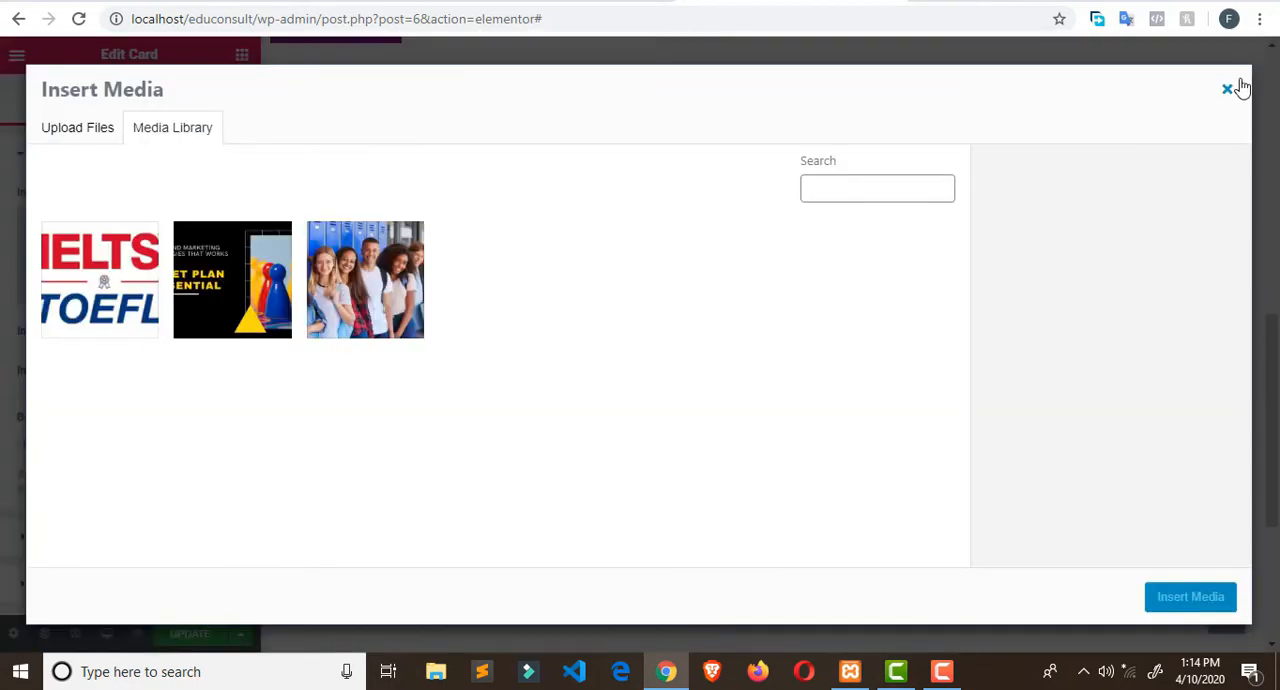
{"action": "left_click", "coordinate": [1227, 90]}
{"action": "left_click", "coordinate": [224, 234]}
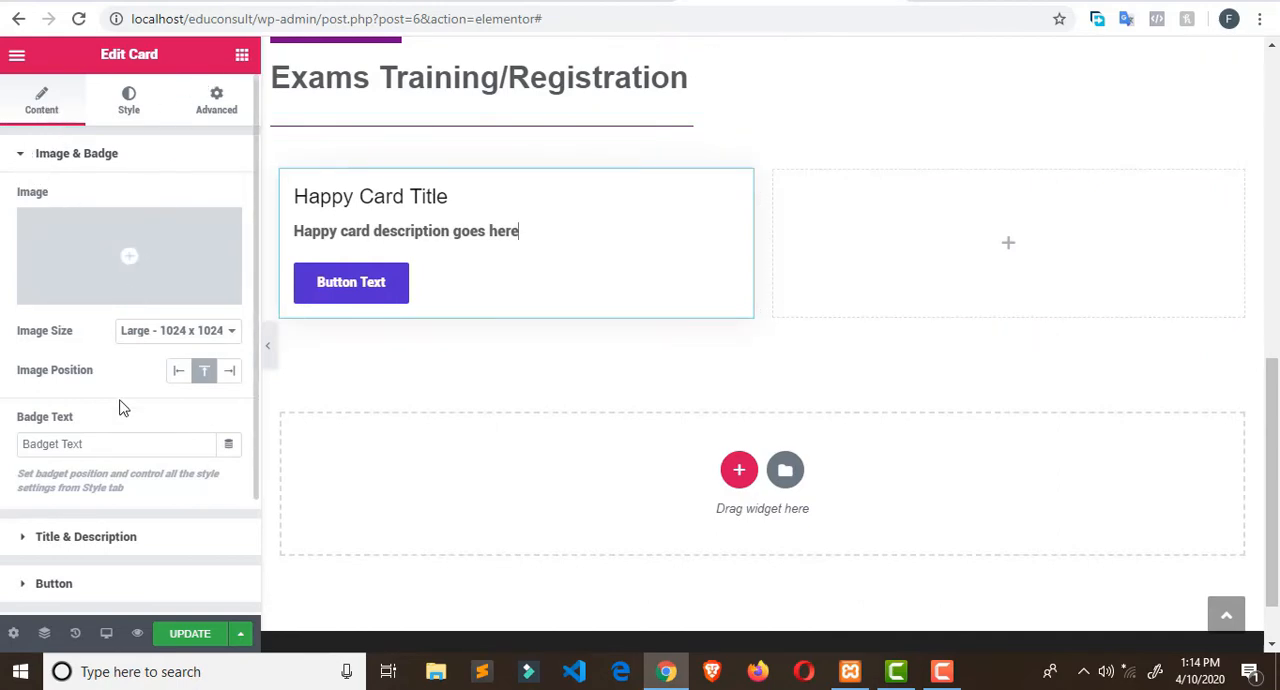
- Return to the widget list, collapse the Essential Addons category and bring up the Happy Addons widgets
{"action": "left_click", "coordinate": [241, 56]}
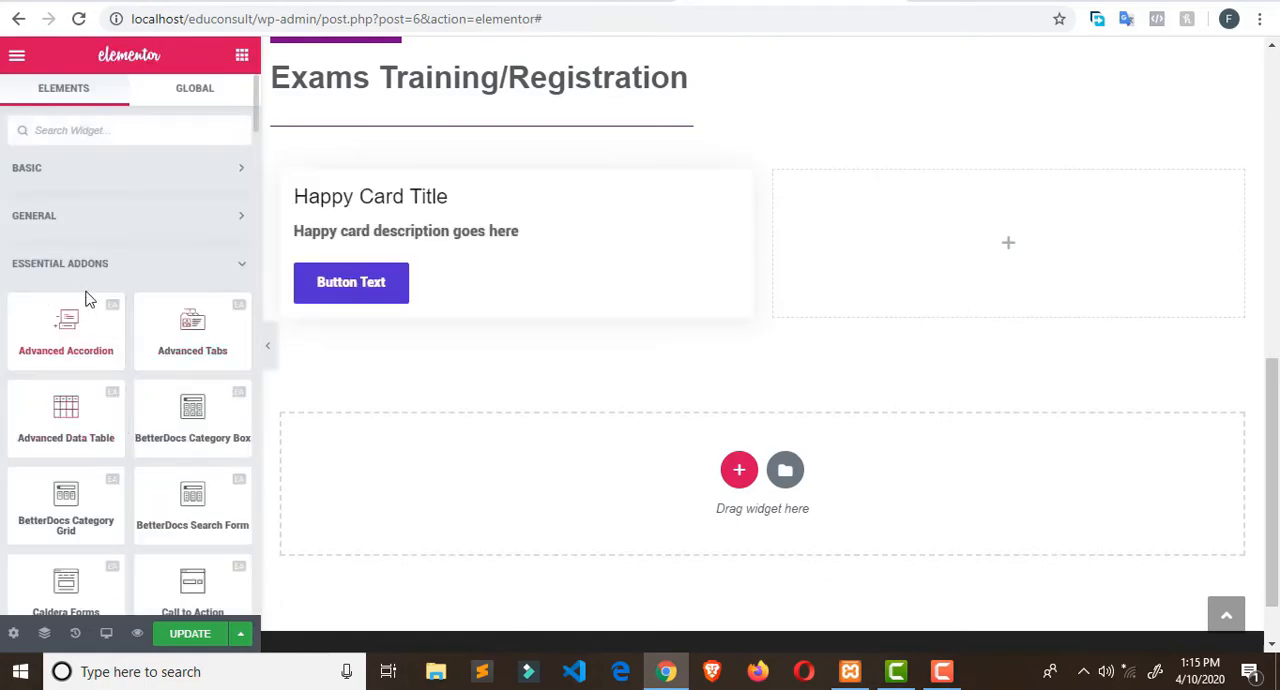
{"action": "scroll", "coordinate": [126, 376], "scroll_direction": "down", "scroll_amount": 10}
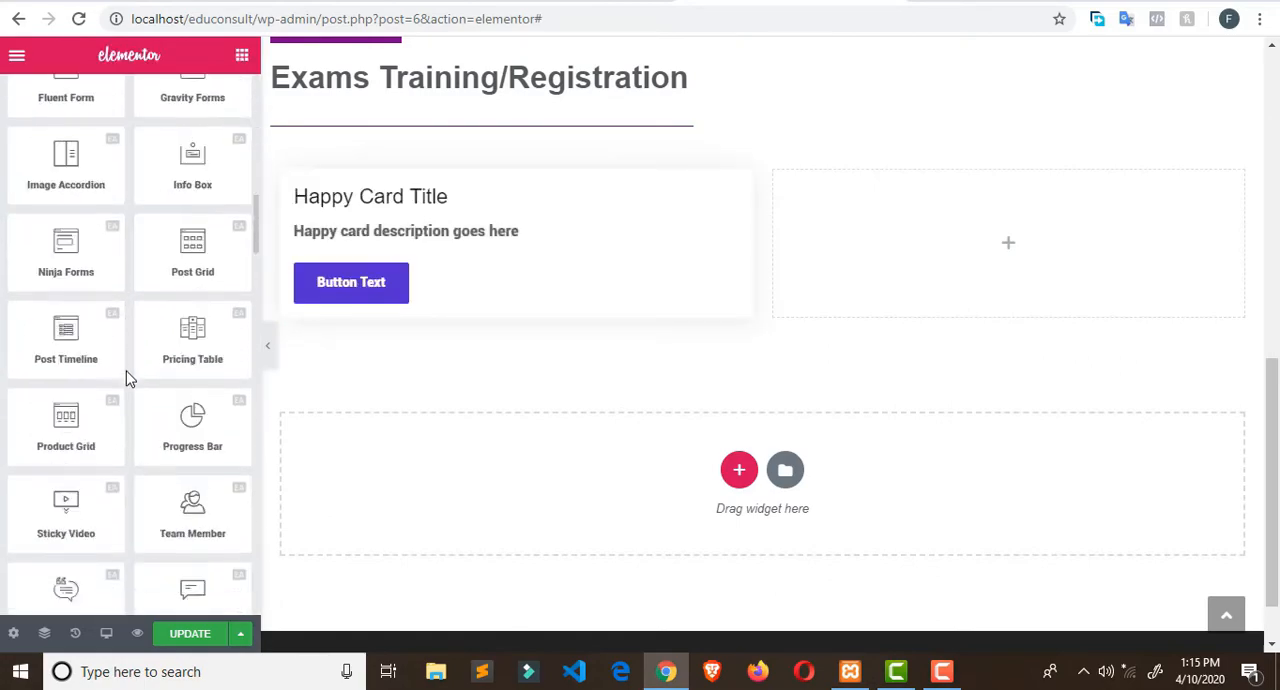
{"action": "scroll", "coordinate": [126, 376], "scroll_direction": "down", "scroll_amount": 15}
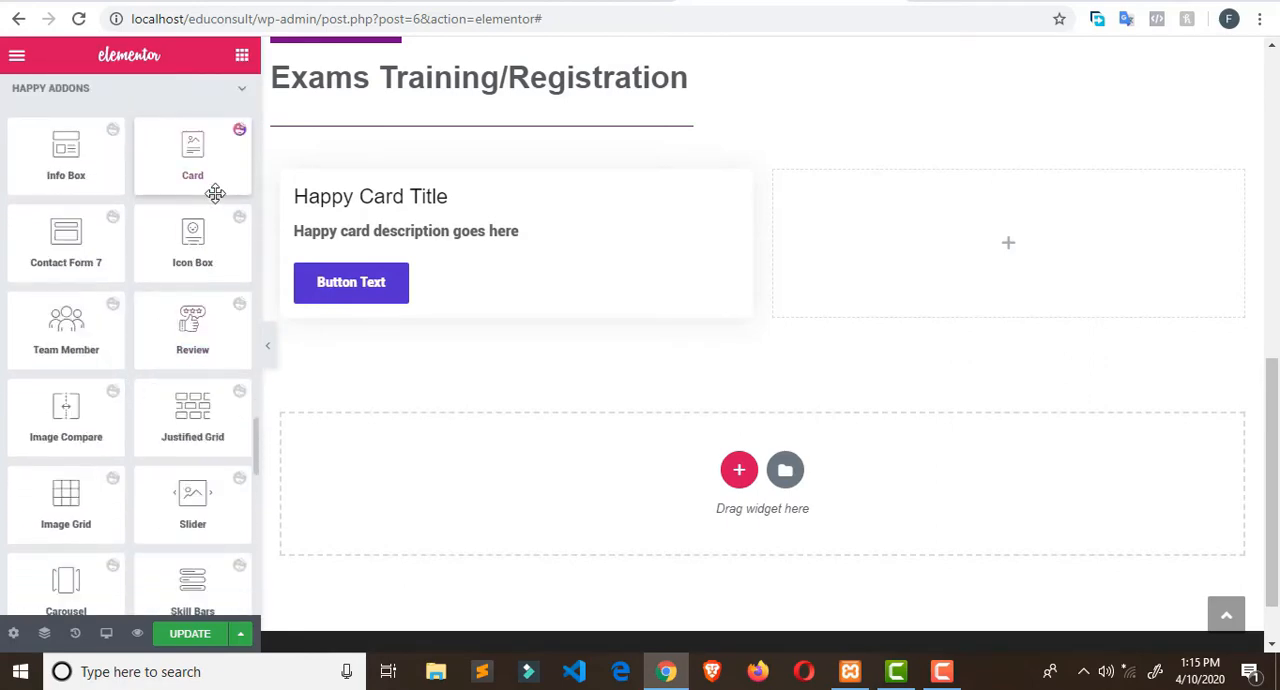
{"action": "scroll", "coordinate": [200, 152], "scroll_direction": "up", "scroll_amount": 2}
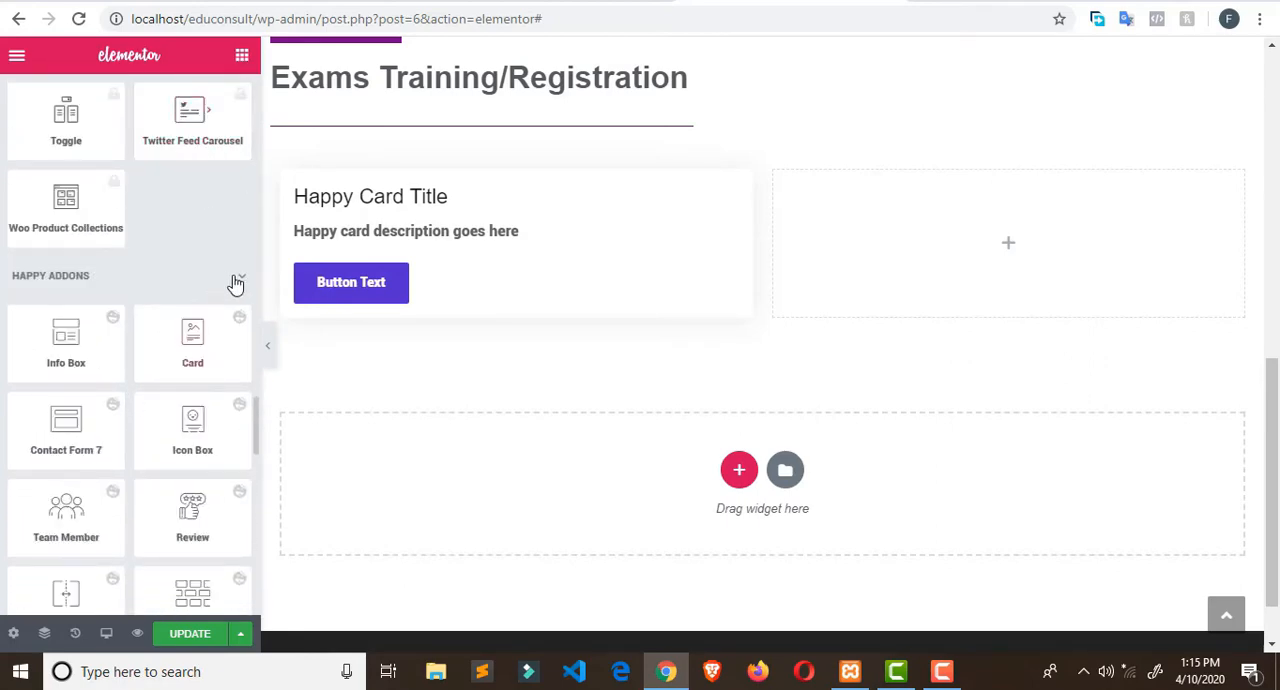
{"action": "scroll", "coordinate": [230, 185], "scroll_direction": "up", "scroll_amount": 6}
{"action": "scroll", "coordinate": [231, 185], "scroll_direction": "up", "scroll_amount": 8}
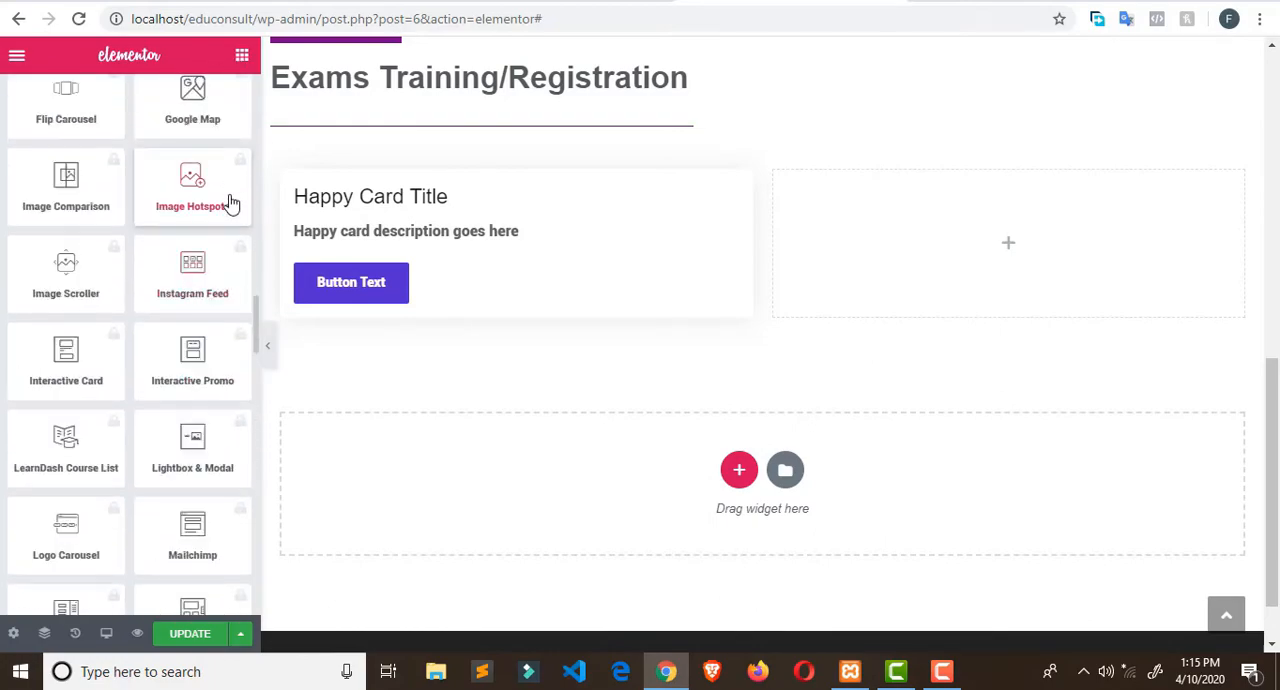
{"action": "scroll", "coordinate": [232, 185], "scroll_direction": "up", "scroll_amount": 18}
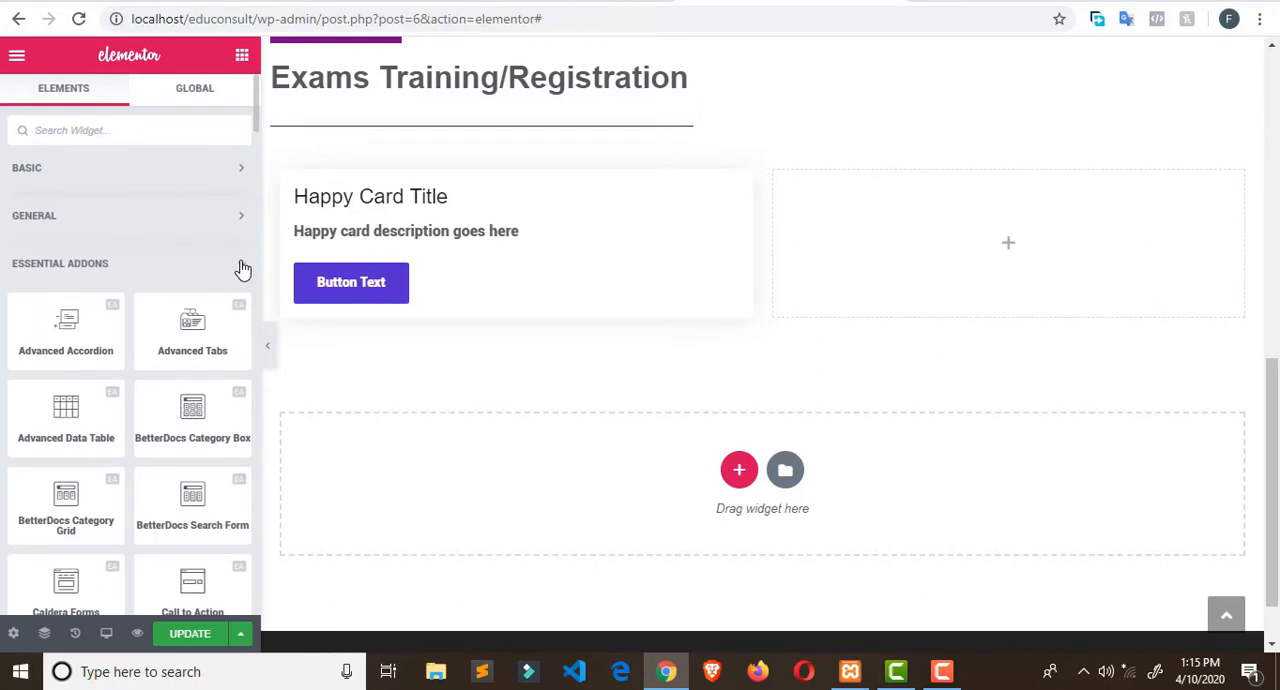
{"action": "left_click", "coordinate": [240, 170]}
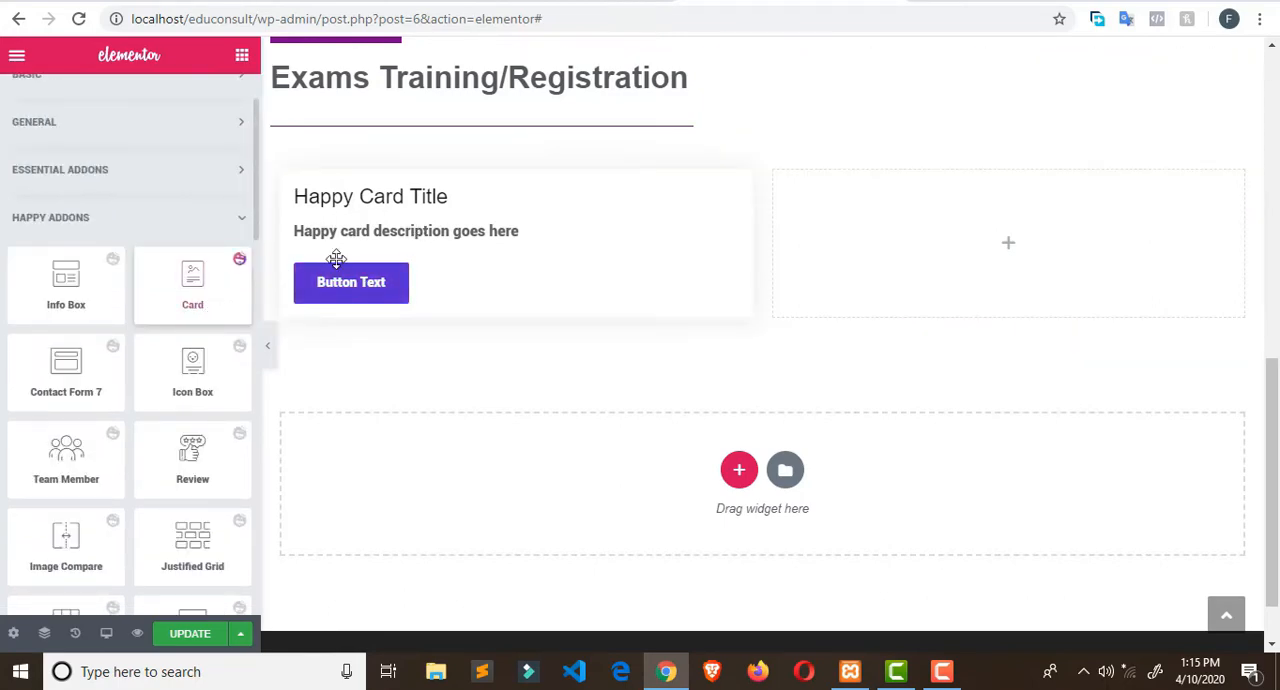
- Replace the first Card's title with the "TOEFL" heading copied from the Broadway Edu Consult site
{"action": "left_click", "coordinate": [428, 204]}
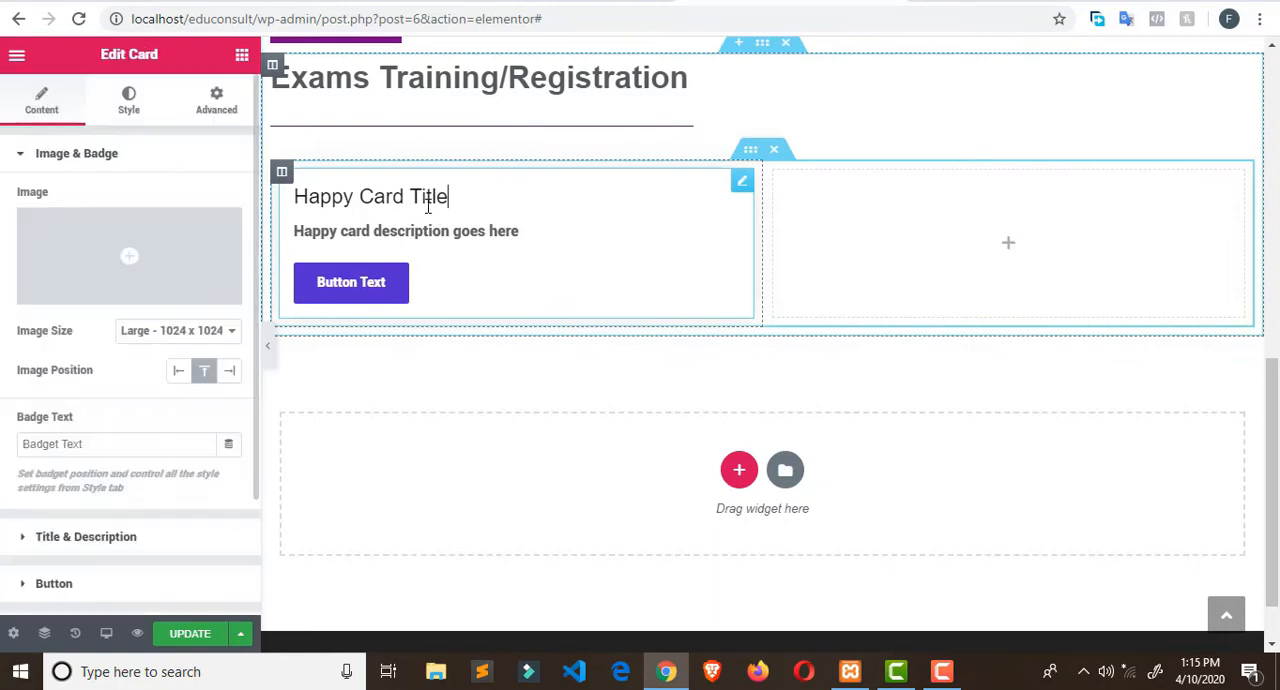
{"action": "triple_click", "coordinate": [414, 194]}
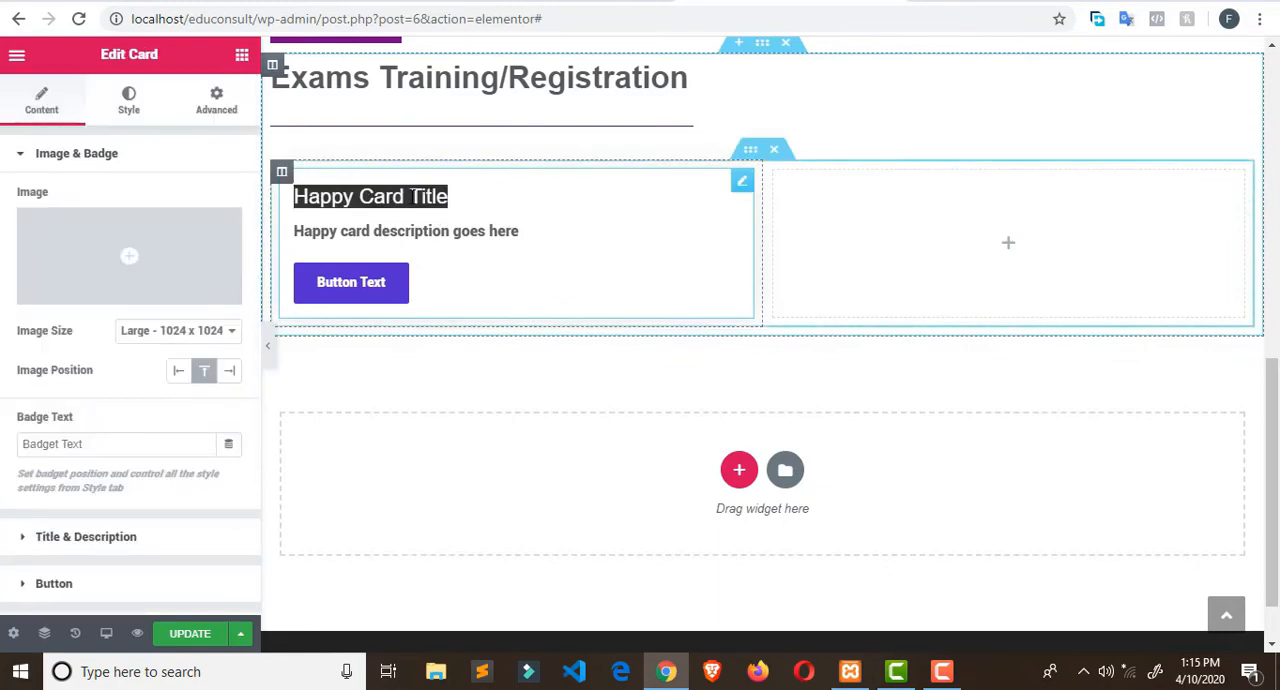
{"action": "left_click", "coordinate": [549, 3]}
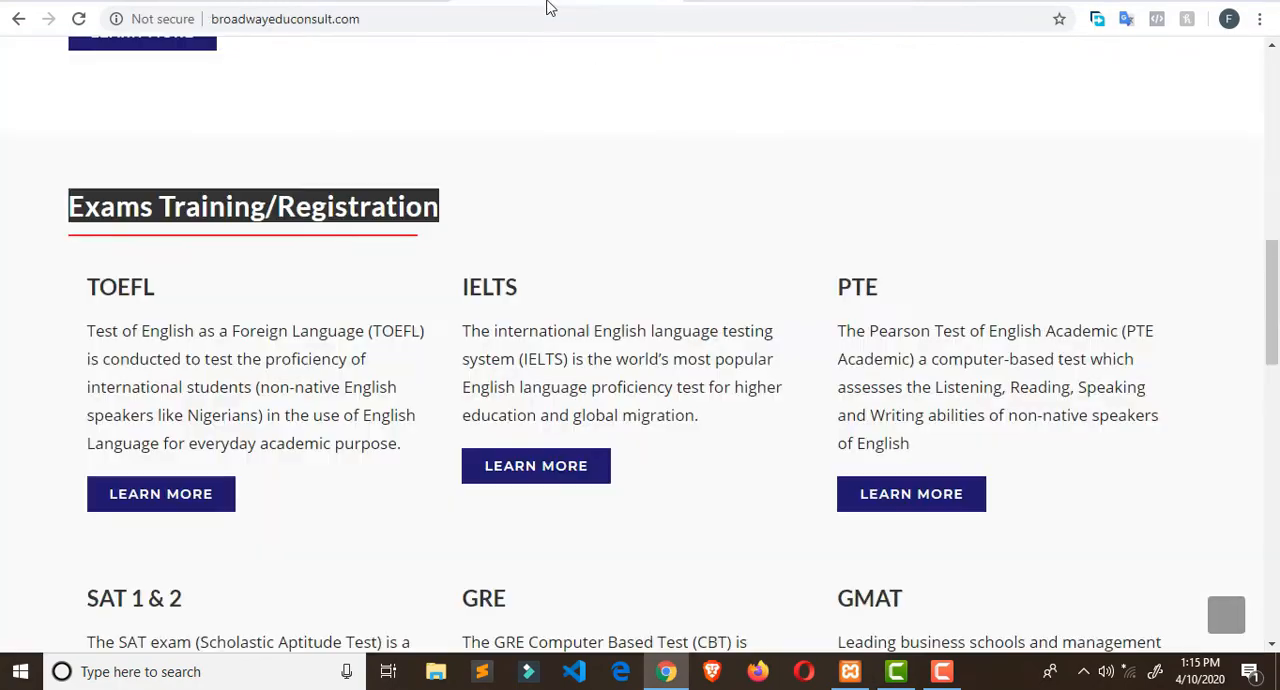
{"action": "double_click", "coordinate": [130, 280]}
{"action": "key", "text": "ctrl+c"}
{"action": "right_click", "coordinate": [130, 278]}
{"action": "left_click", "coordinate": [172, 290]}
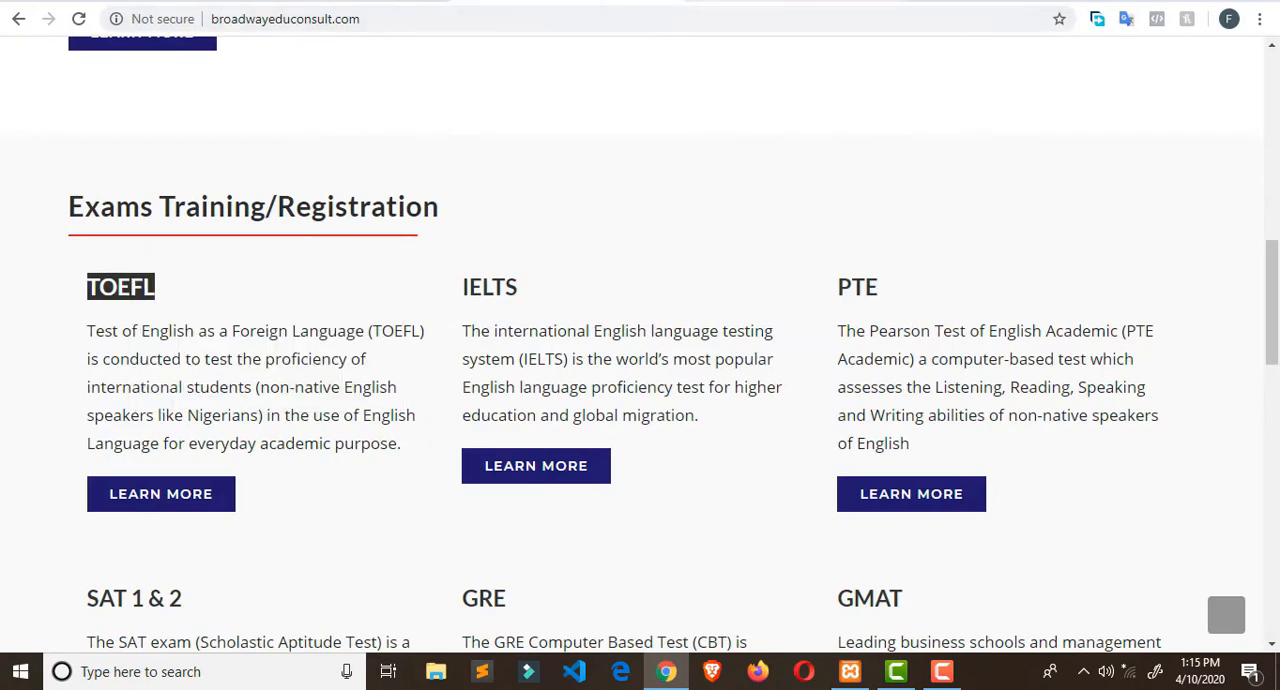
{"action": "key", "text": "ctrl+Tab"}
{"action": "triple_click", "coordinate": [378, 196]}
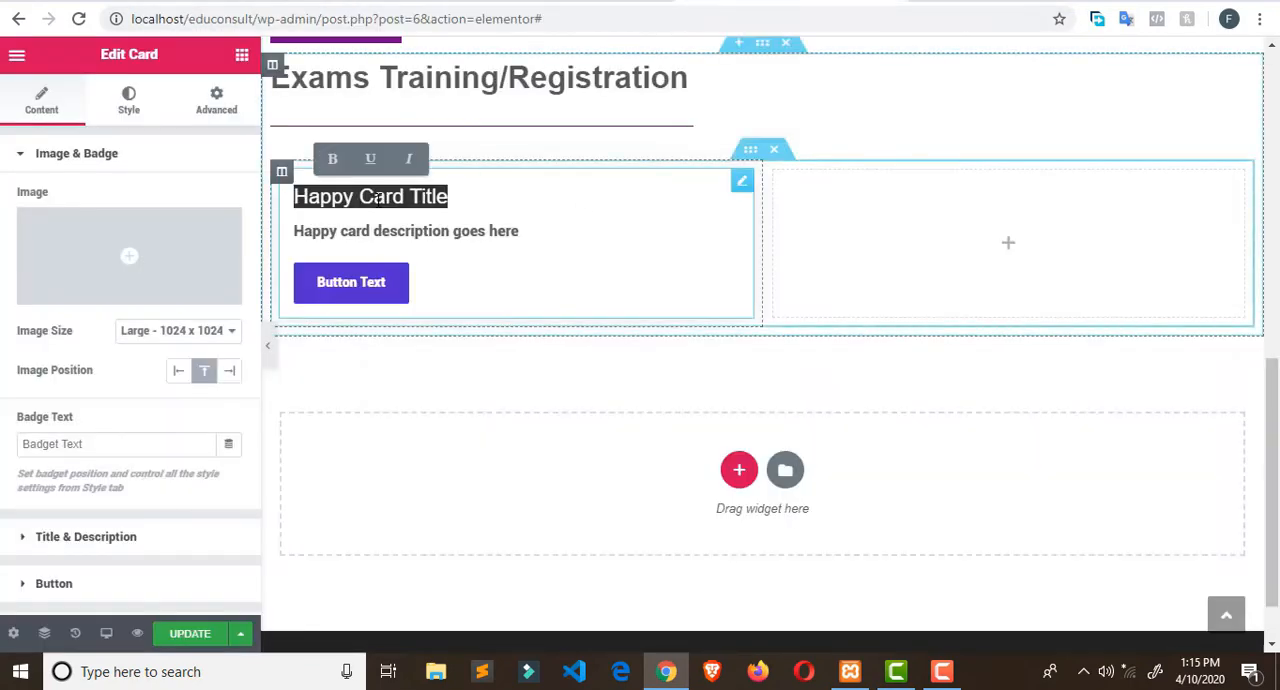
{"action": "double_click", "coordinate": [388, 196]}
{"action": "triple_click", "coordinate": [388, 196]}
{"action": "key", "text": "ctrl+v"}
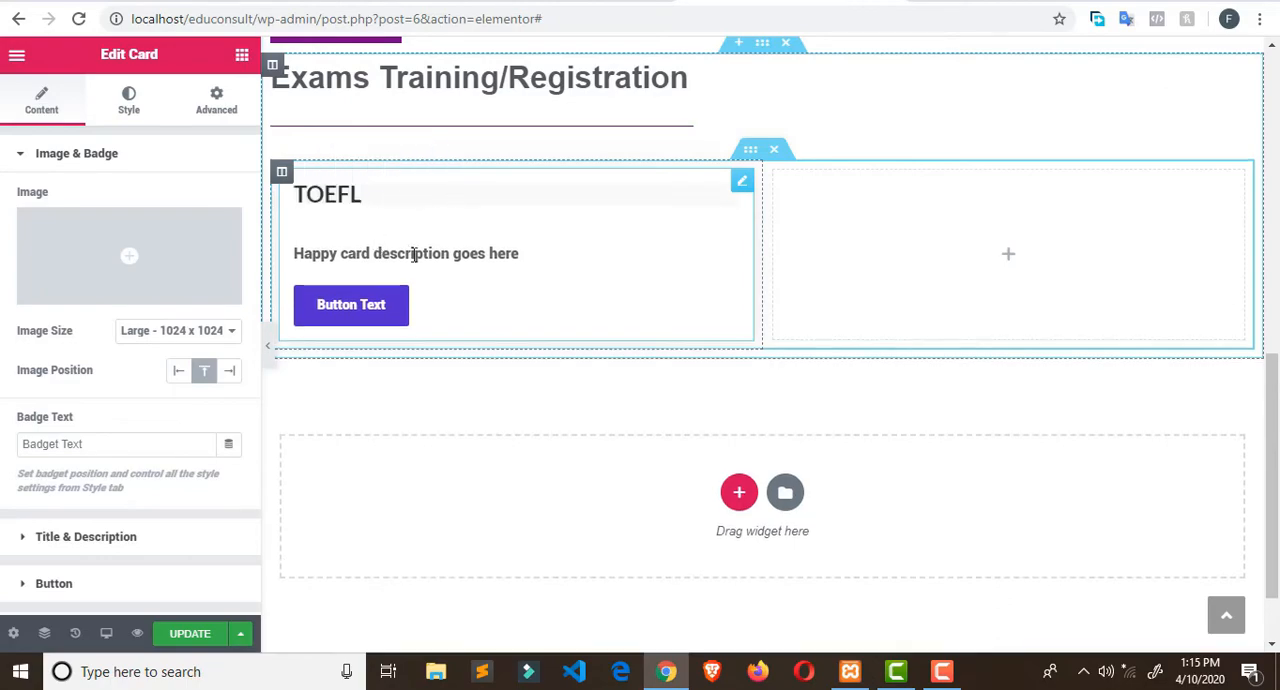
- Try to replace the Card's description with the TOEFL paragraph from the Broadway Edu Consult site
{"action": "left_click", "coordinate": [565, 2]}
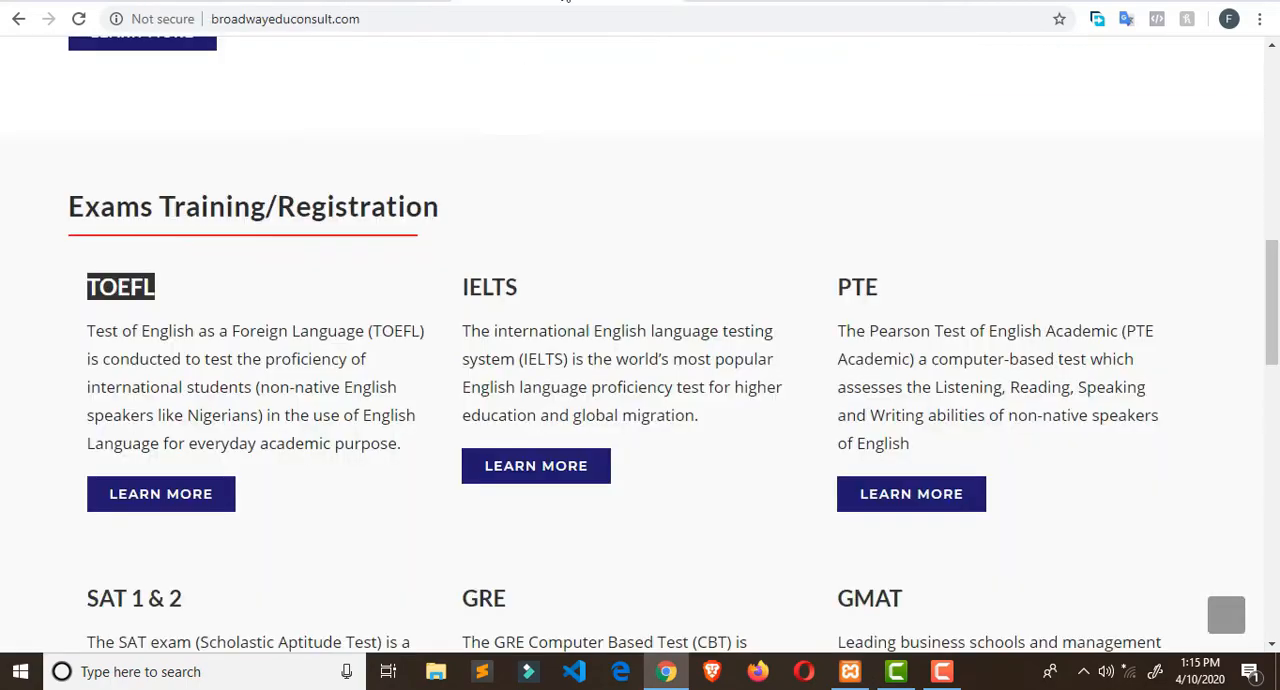
{"action": "left_click_drag", "start_coordinate": [88, 332], "coordinate": [417, 449]}
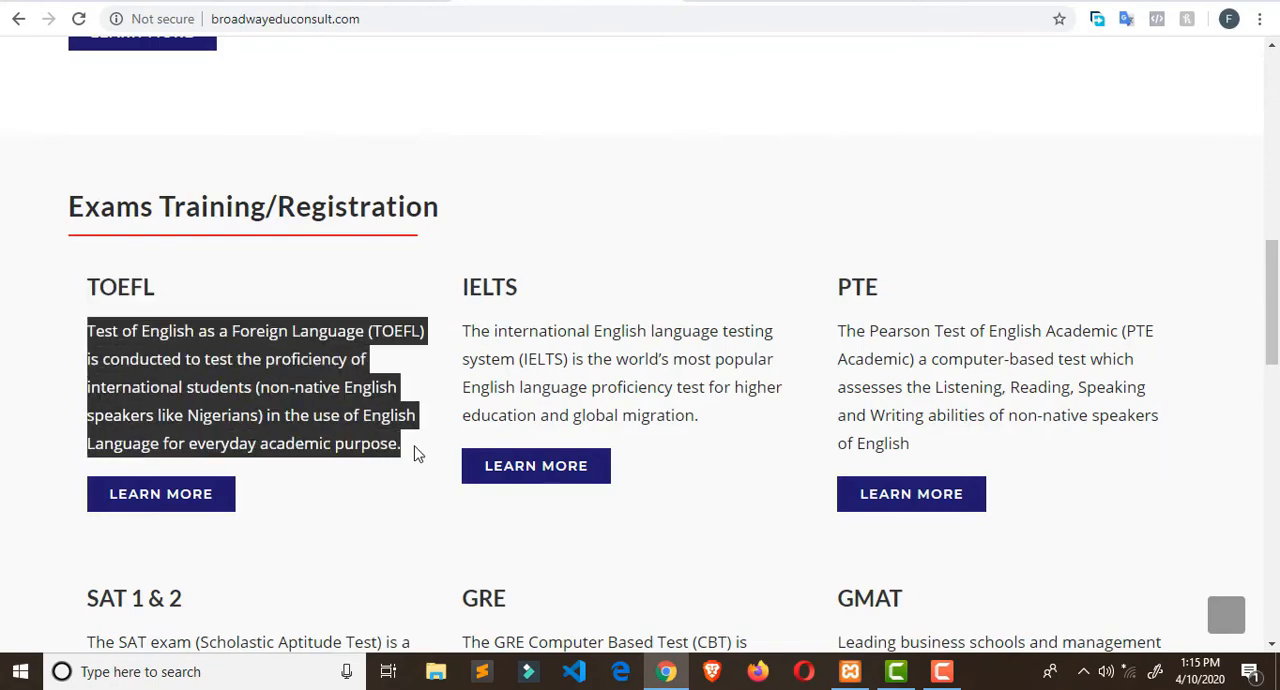
{"action": "right_click", "coordinate": [286, 412]}
{"action": "left_click", "coordinate": [790, 2]}
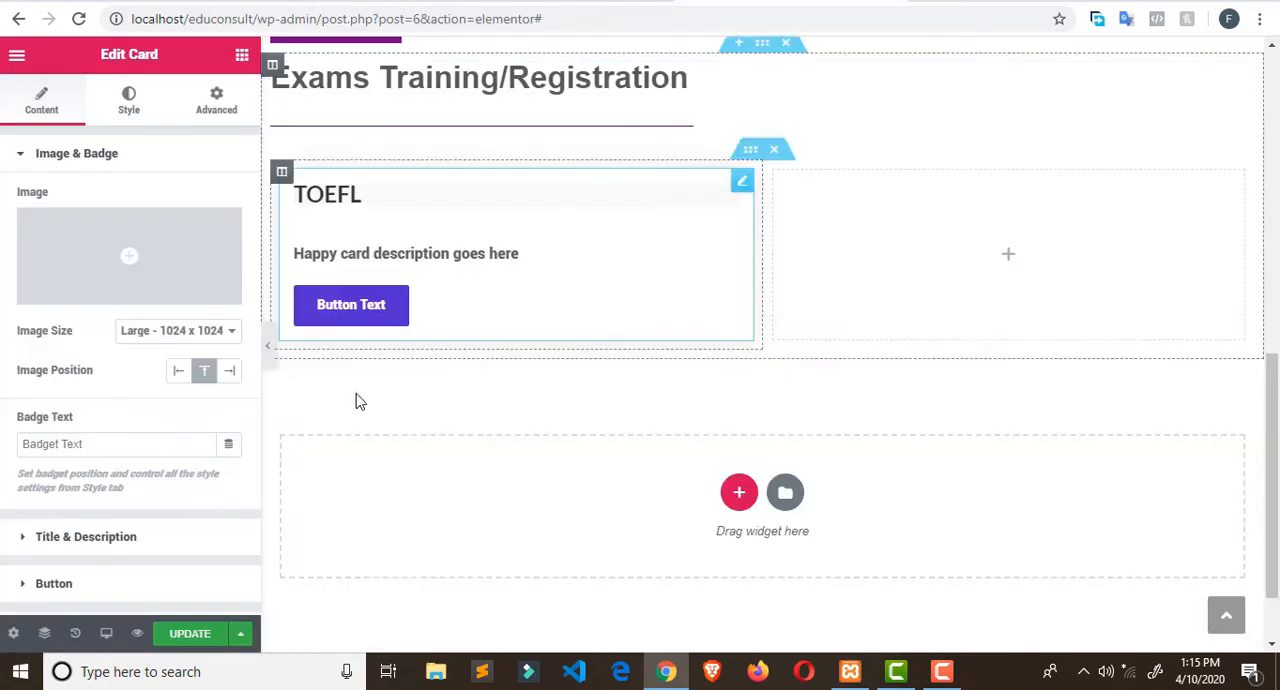
{"action": "left_click", "coordinate": [378, 248]}
{"action": "triple_click", "coordinate": [378, 248]}
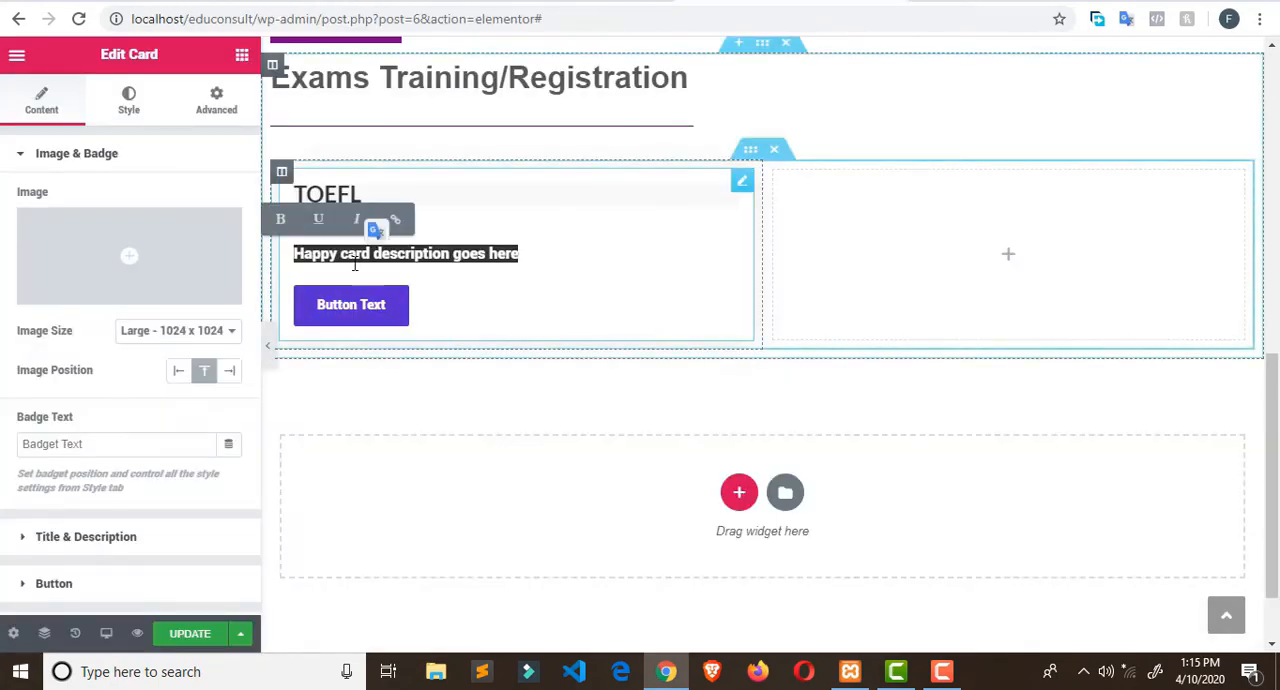
{"action": "key", "text": "ctrl+v"}
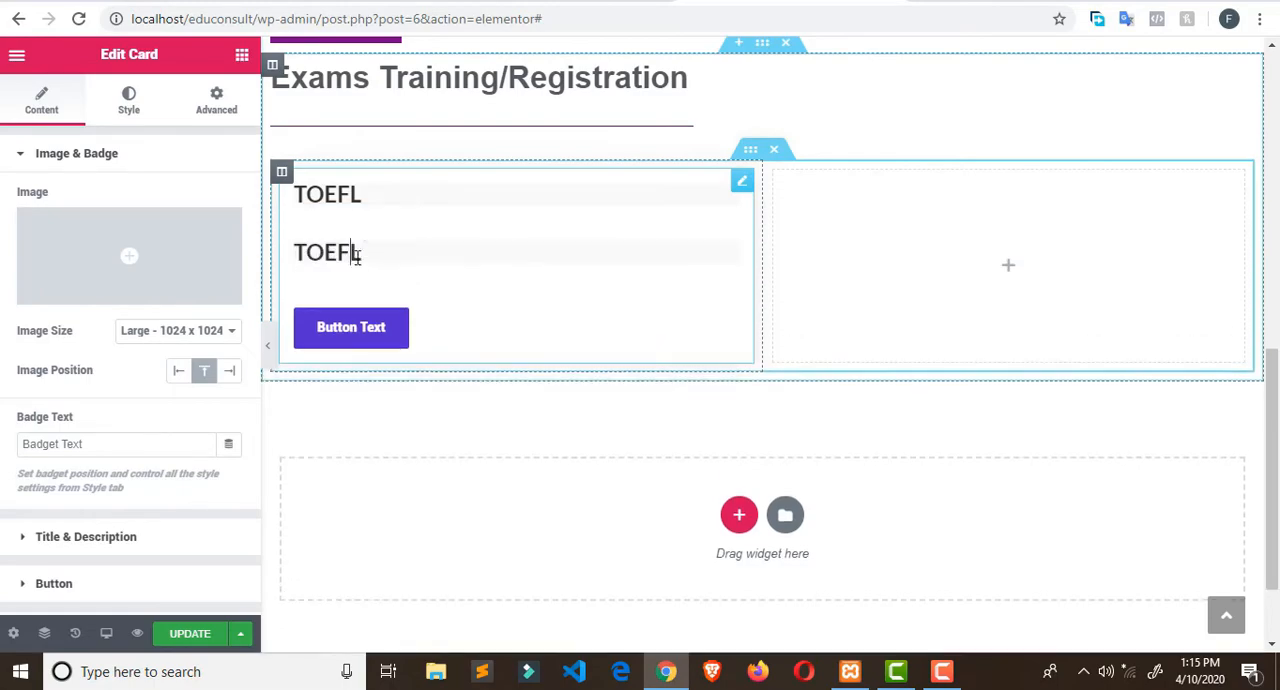
- Copy the TOEFL description paragraph from the Broadway Edu Consult site and return to the Elementor editor
{"action": "left_click", "coordinate": [594, 4]}
{"action": "right_click", "coordinate": [258, 358]}
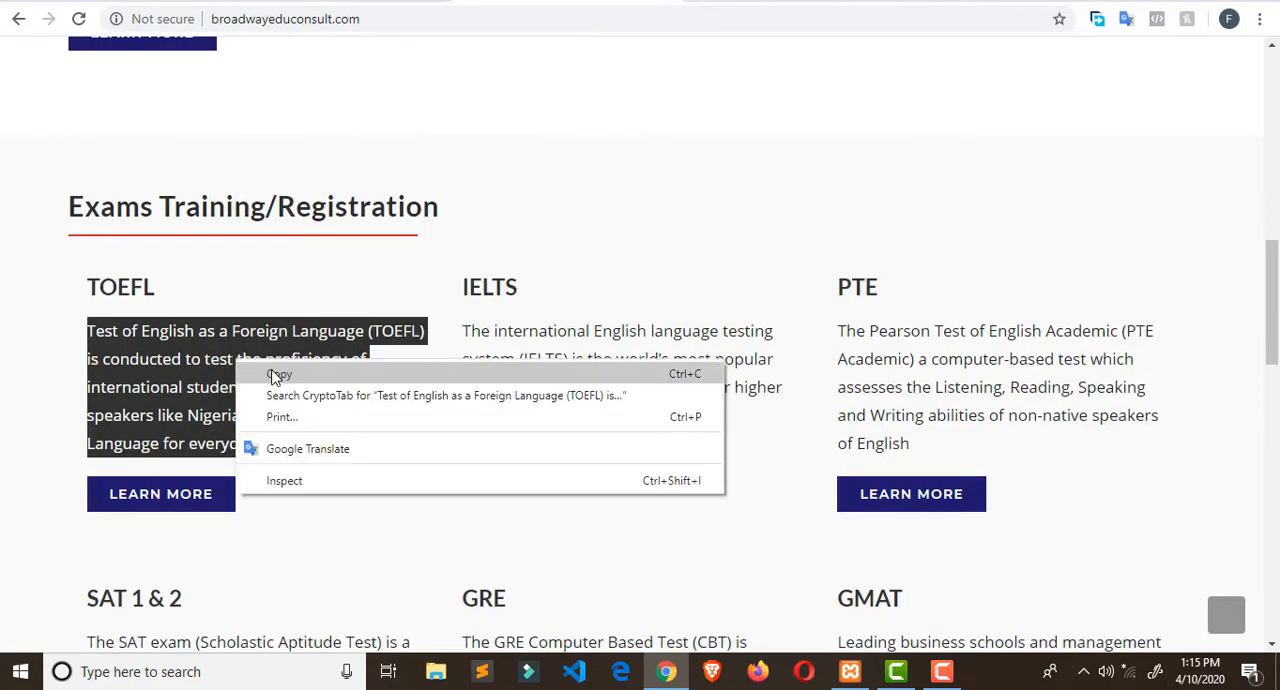
{"action": "left_click", "coordinate": [272, 371]}
{"action": "left_click", "coordinate": [790, 3]}
- Undo the TOEFL text pasted into the Card's title and description
{"action": "triple_click", "coordinate": [335, 257]}
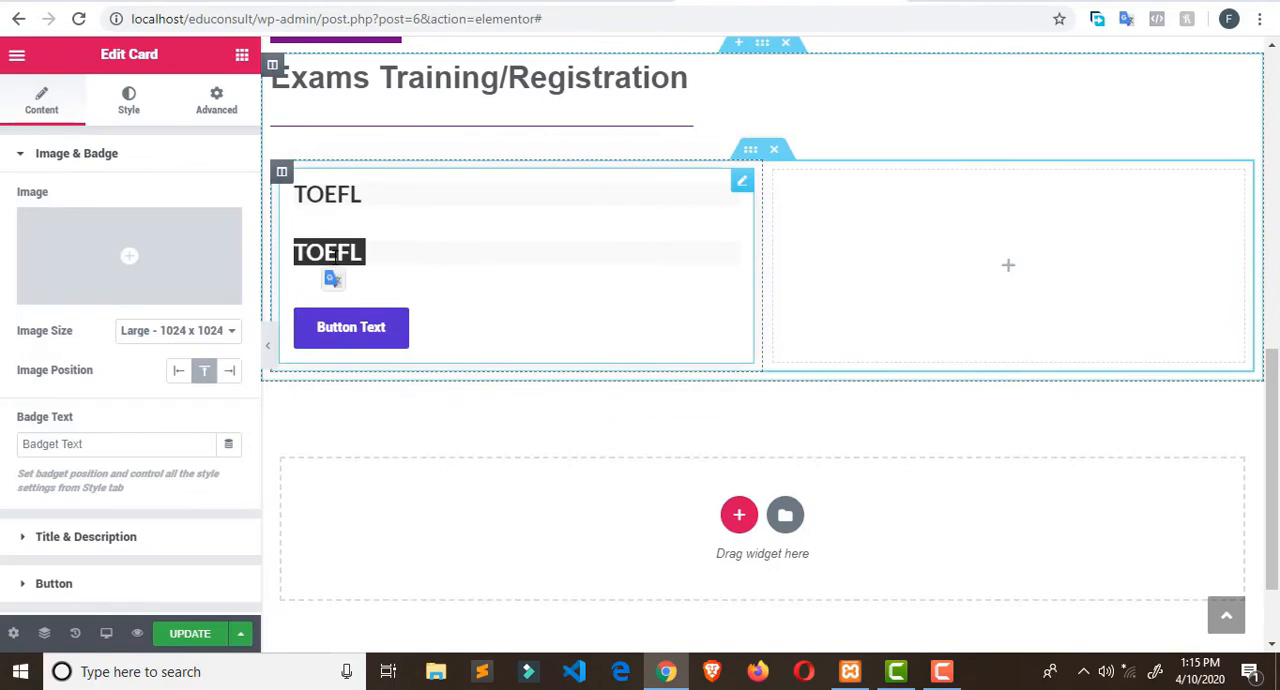
{"action": "key", "text": "ctrl+z"}
{"action": "type", "text": "Z"}
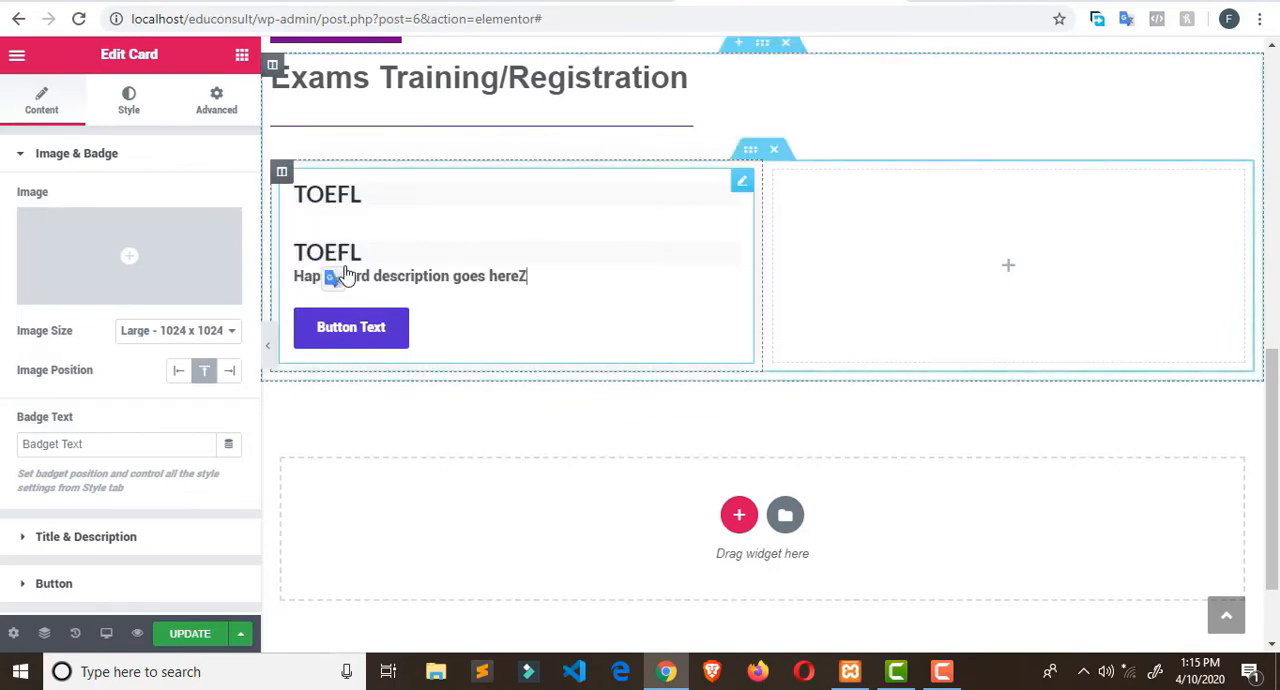
{"action": "type", "text": "ZZZ"}
{"action": "left_click", "coordinate": [384, 260]}
{"action": "double_click", "coordinate": [380, 272]}
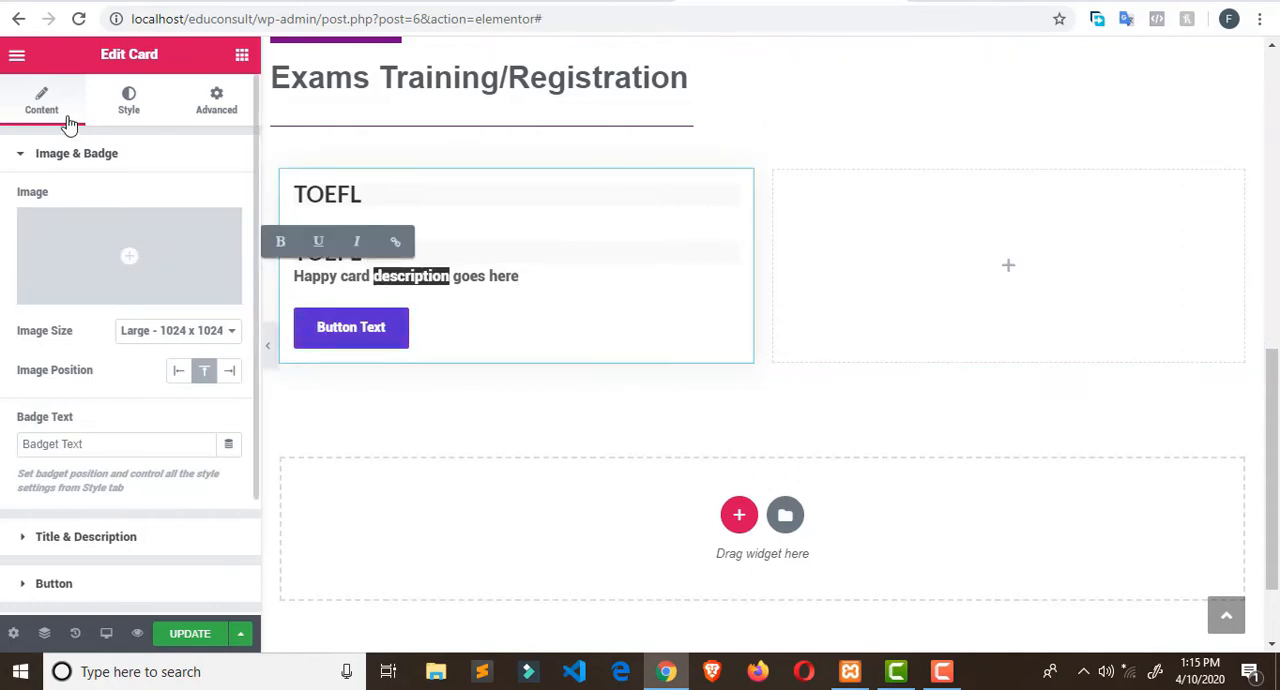
{"action": "left_click", "coordinate": [18, 158]}
{"action": "left_click", "coordinate": [18, 158]}
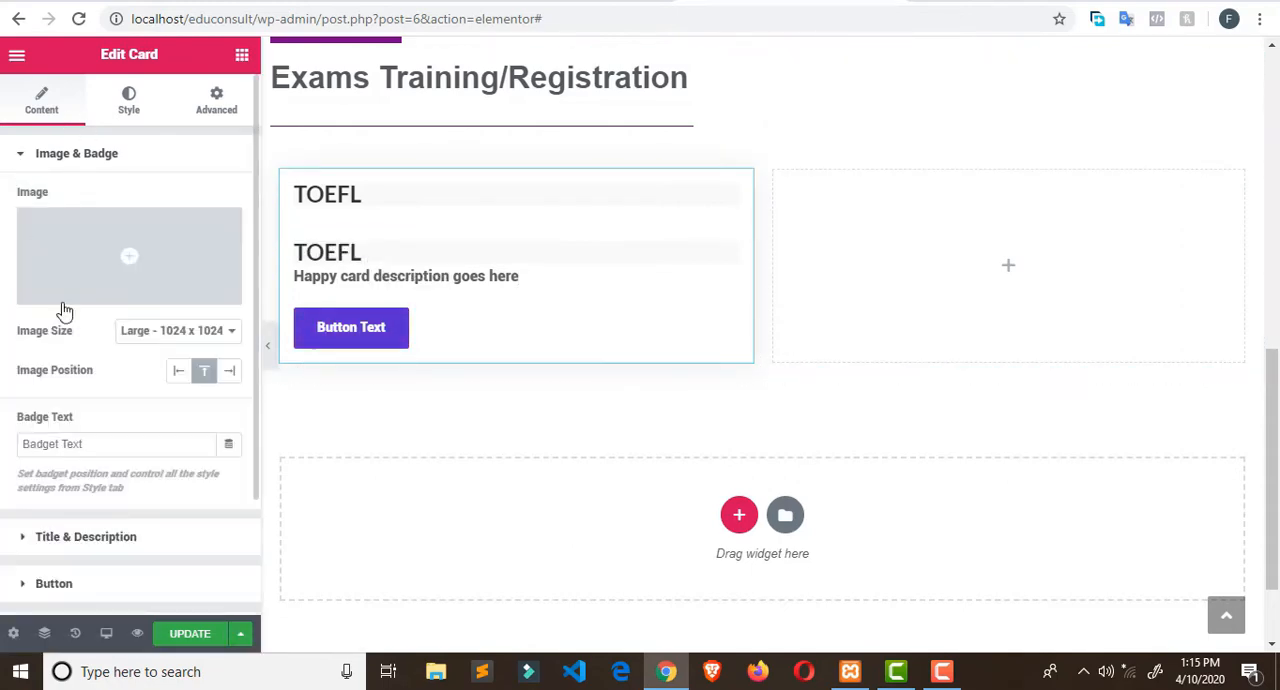
{"action": "left_click", "coordinate": [81, 444]}
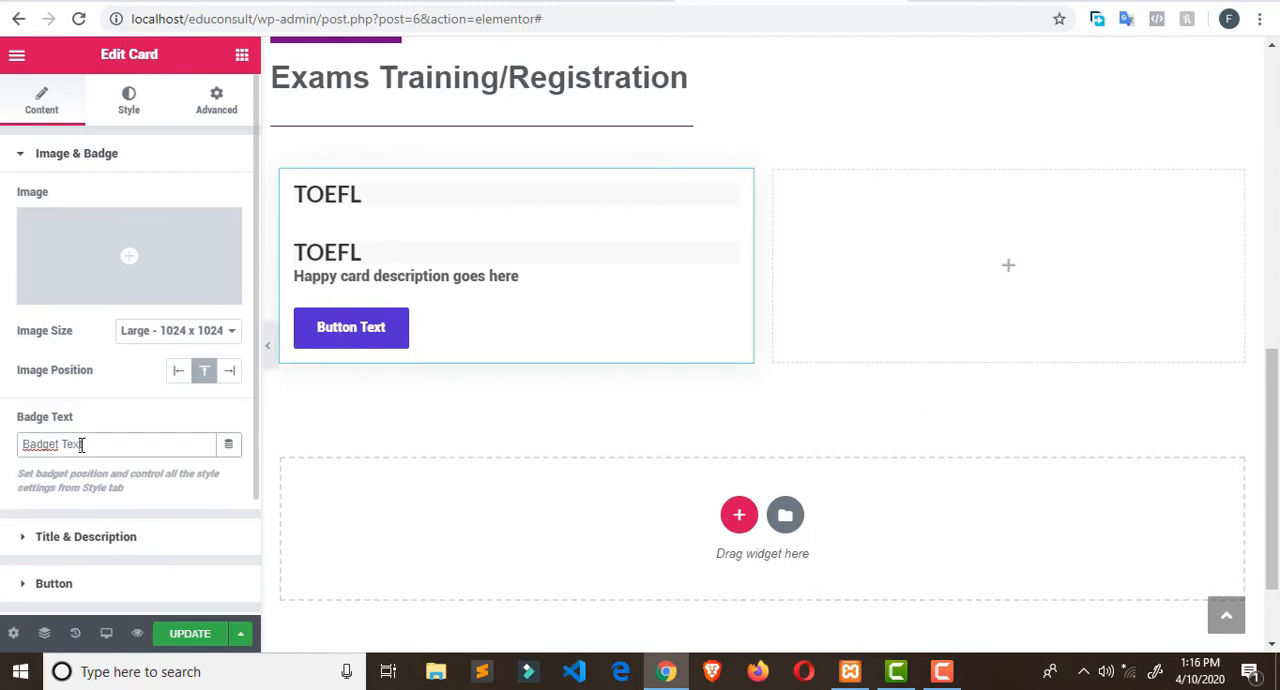
{"action": "left_click", "coordinate": [407, 266]}
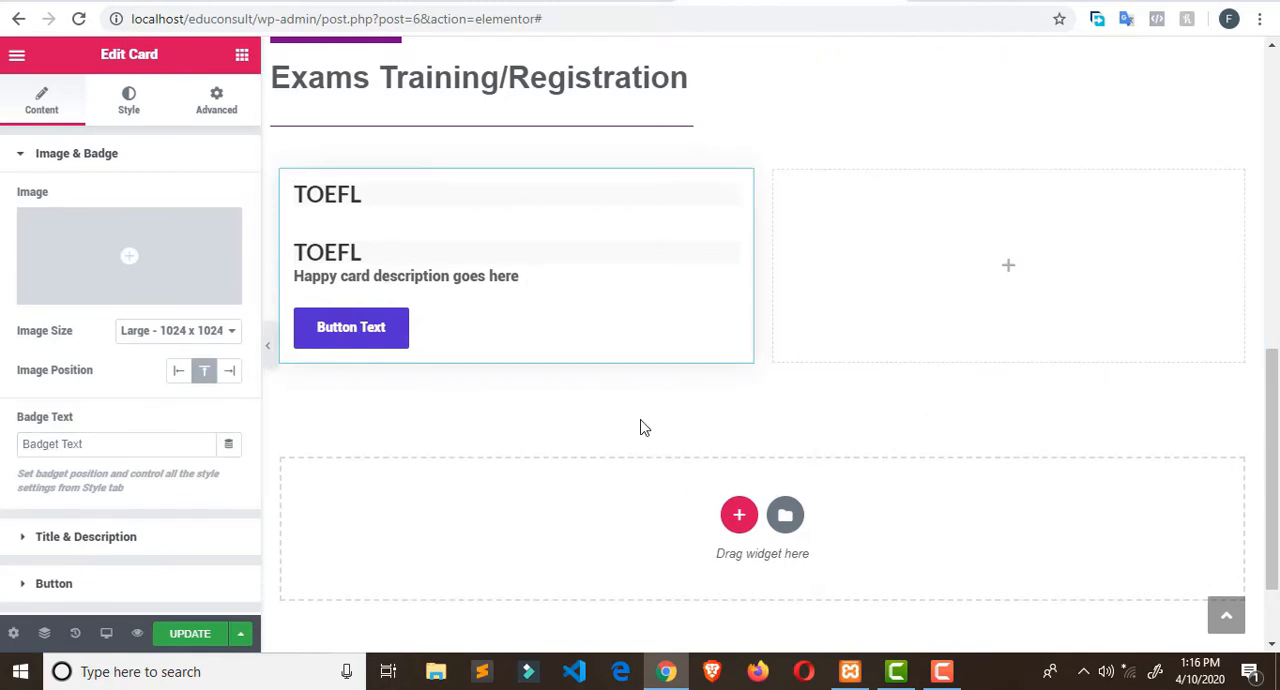
{"action": "key", "text": "ctrl+z"}
{"action": "key", "text": "ctrl+z"}
{"action": "key", "text": "ctrl+z"}
{"action": "key", "text": "ctrl+z"}
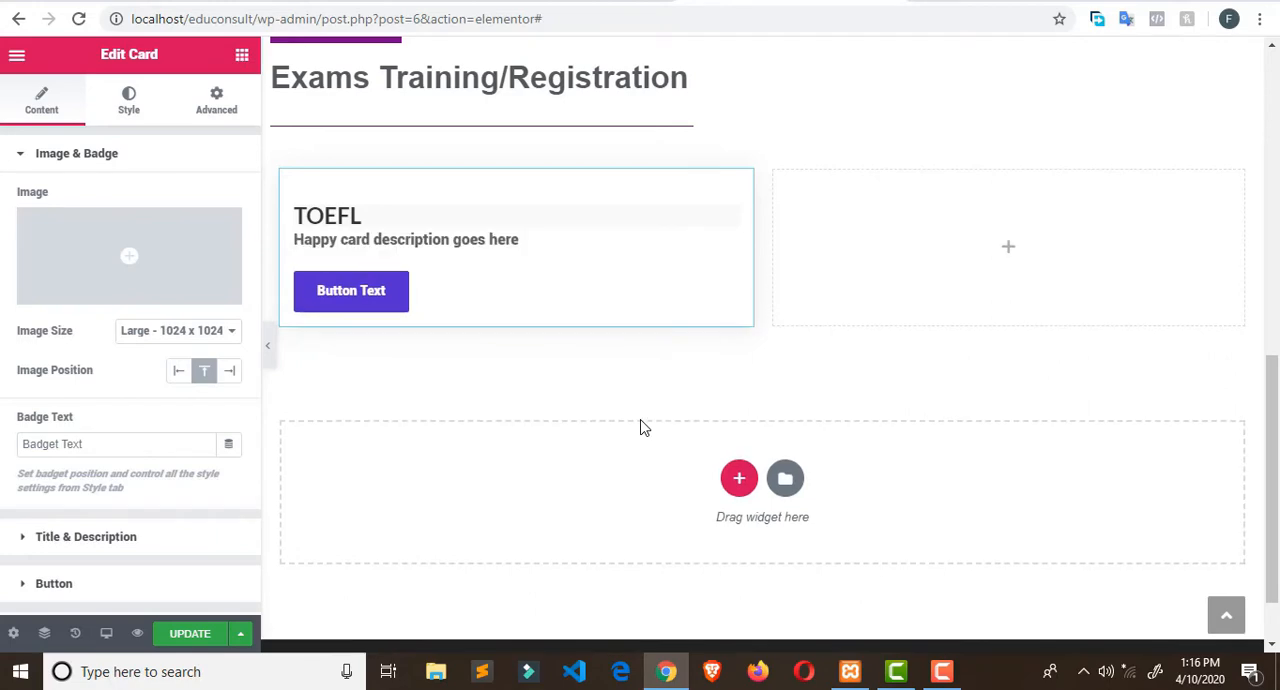
- Replace the Card's description with the copied TOEFL paragraph and set its title to "TOEFL"
{"action": "triple_click", "coordinate": [380, 231]}
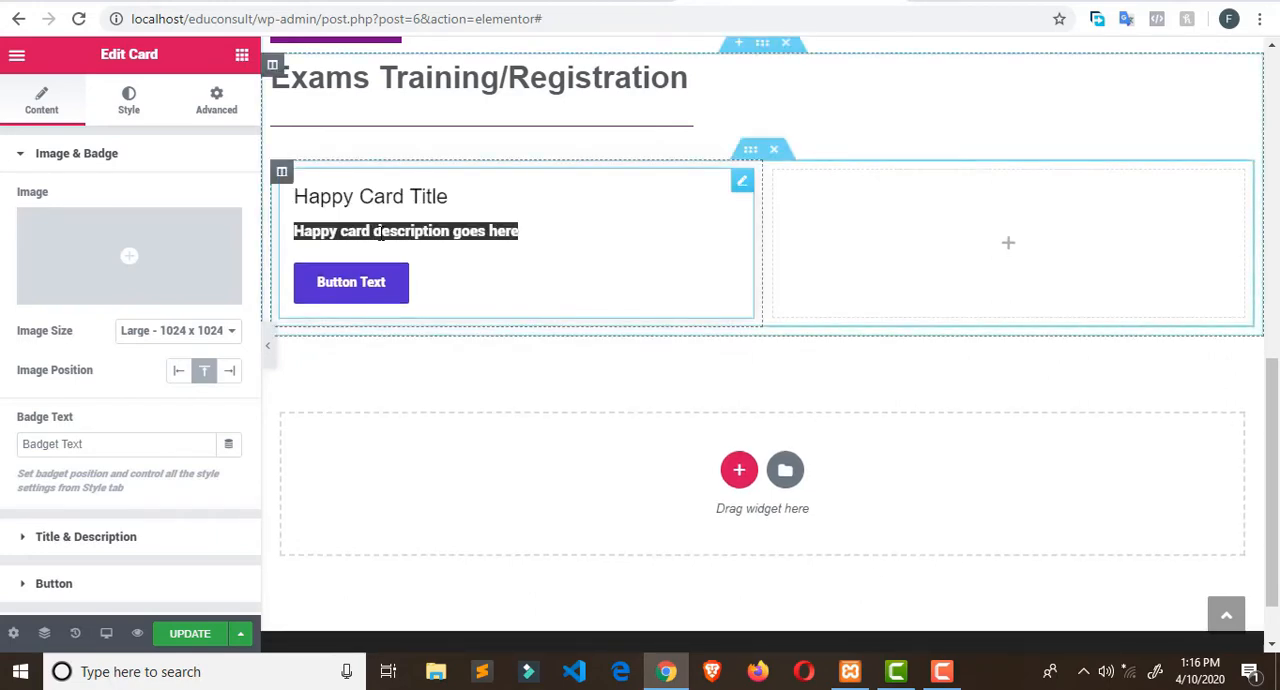
{"action": "key", "text": "ctrl+v"}
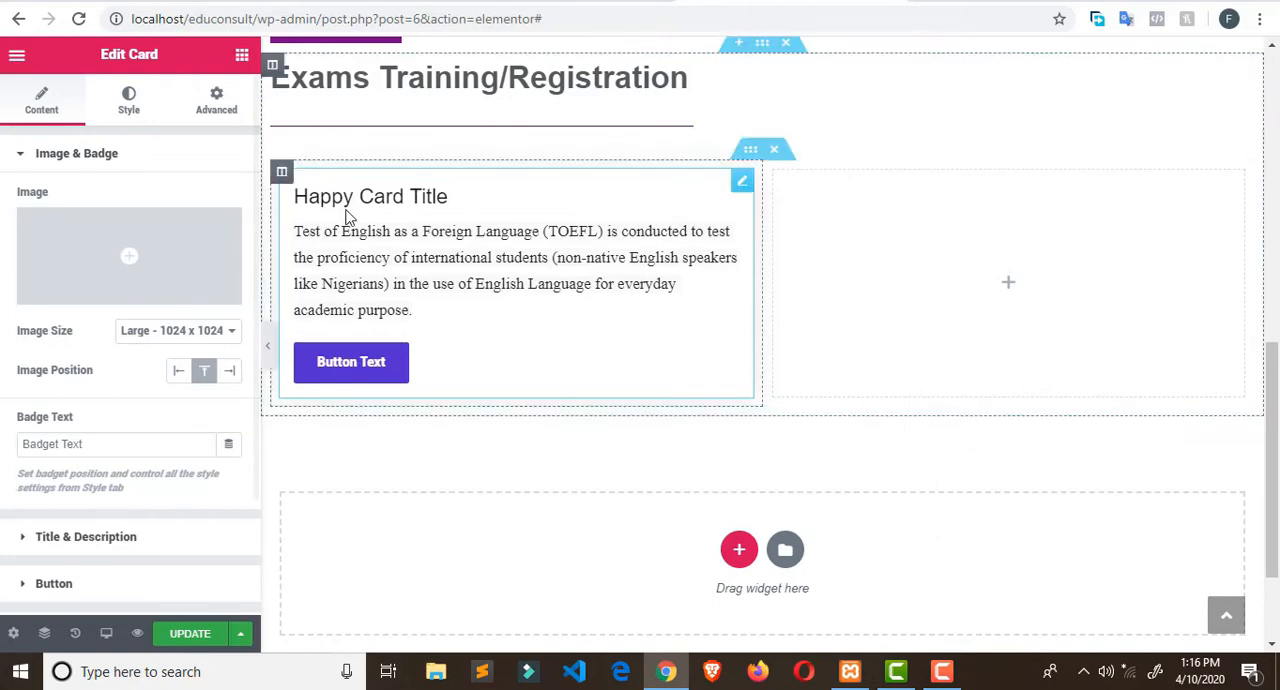
{"action": "triple_click", "coordinate": [410, 197]}
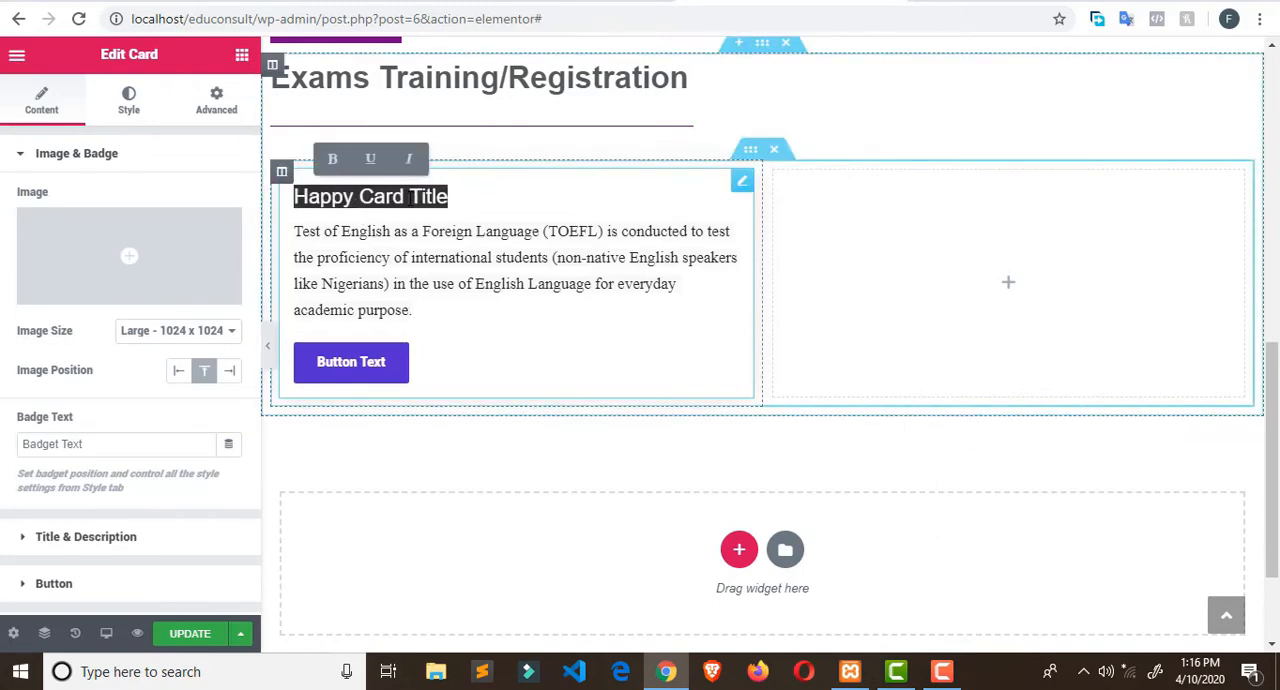
{"action": "type", "text": "TOEFL"}
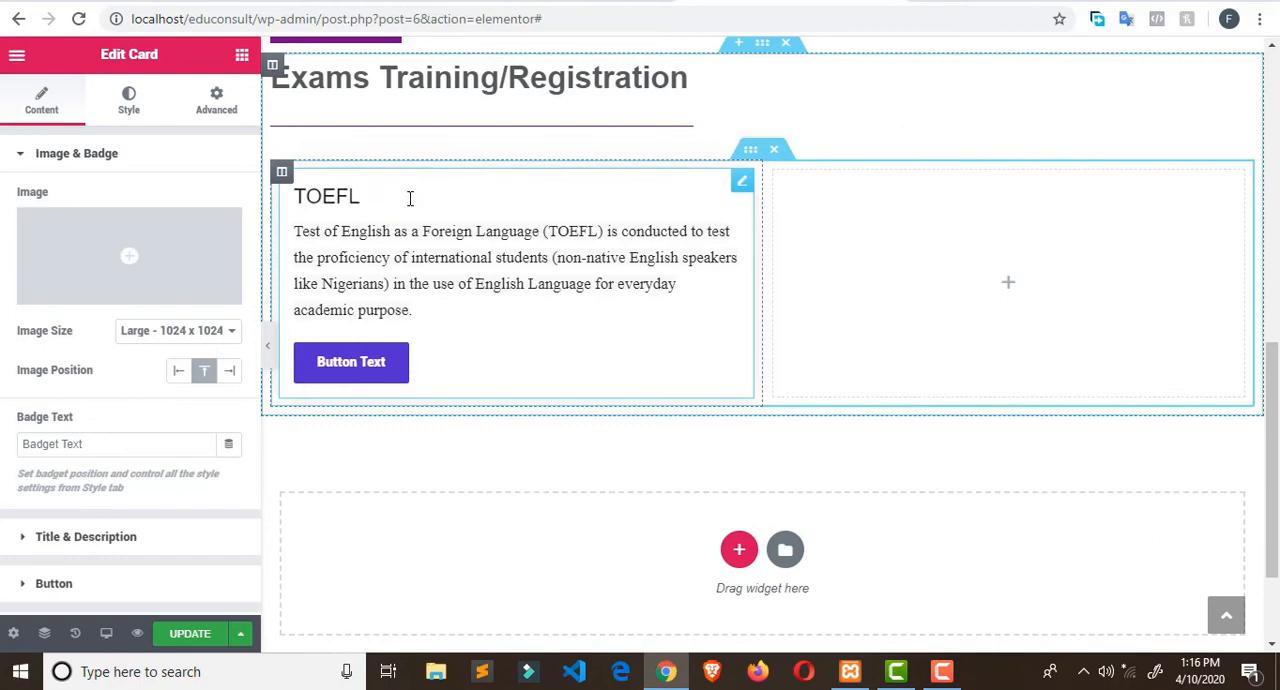
- Delete the empty second column of the Inner Section and duplicate the TOEFL Card column twice
{"action": "right_click", "coordinate": [776, 175]}
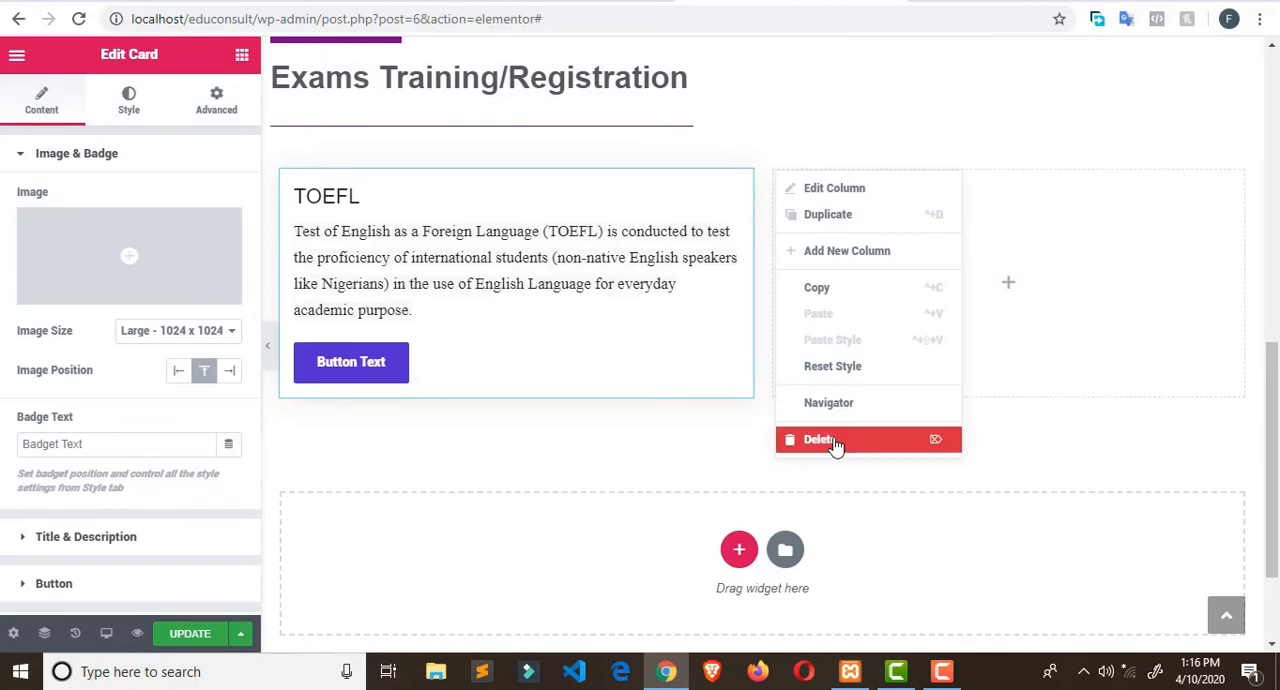
{"action": "left_click", "coordinate": [834, 443]}
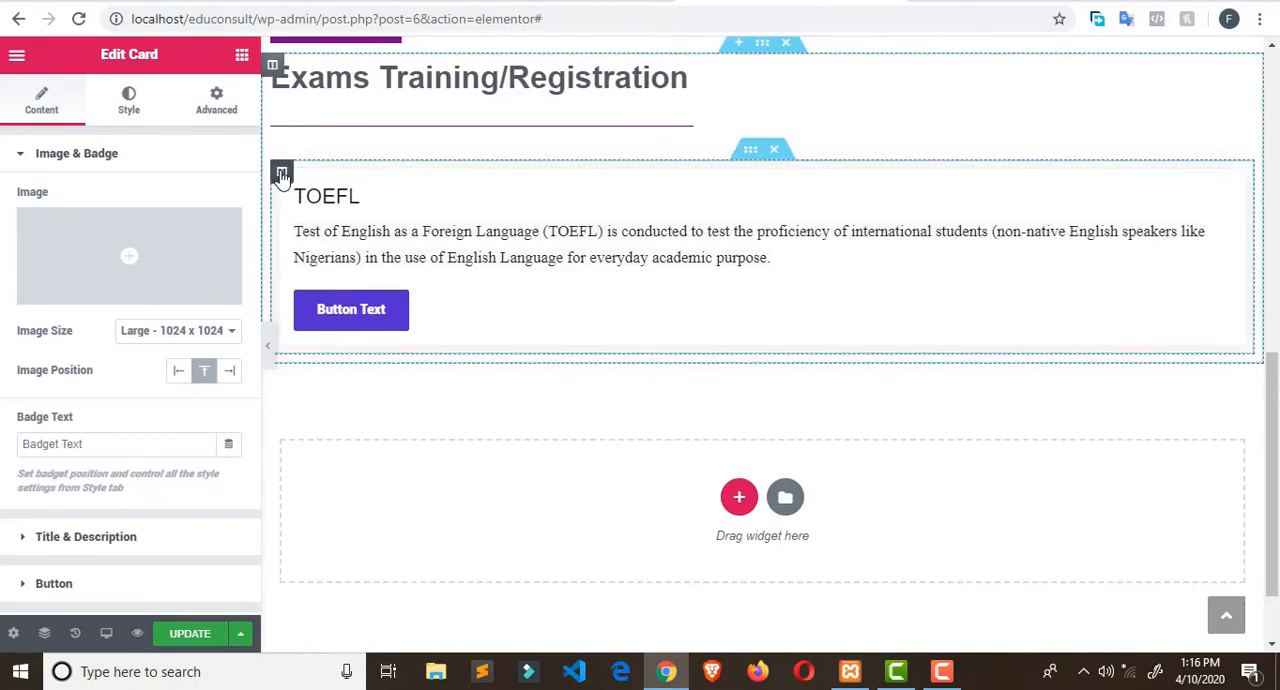
{"action": "right_click", "coordinate": [282, 175]}
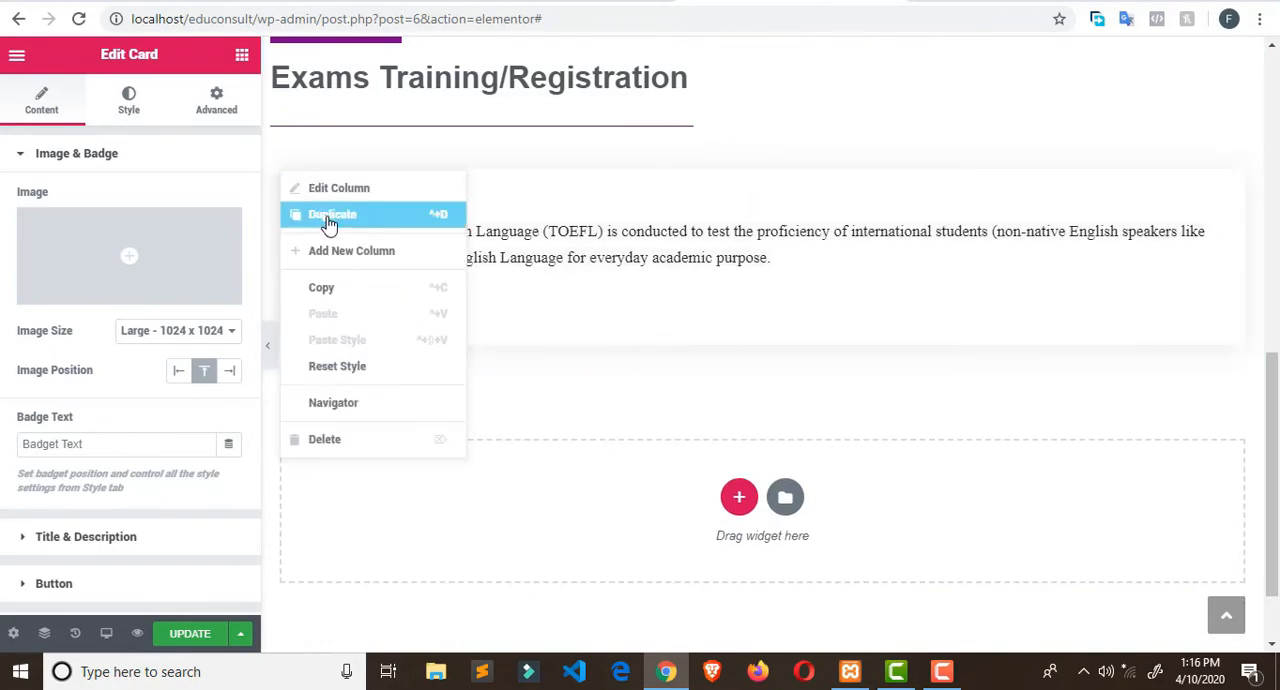
{"action": "left_click", "coordinate": [329, 216]}
{"action": "right_click", "coordinate": [288, 181]}
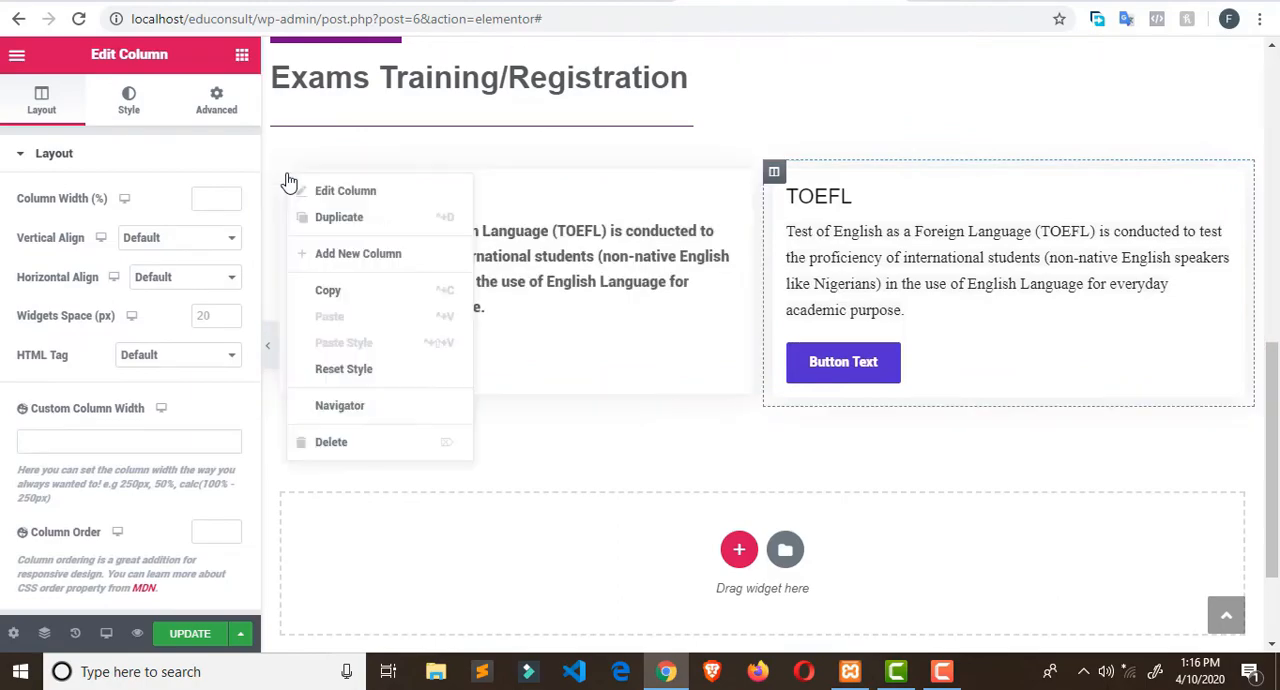
{"action": "left_click", "coordinate": [329, 217]}
{"action": "scroll", "coordinate": [826, 283], "scroll_direction": "up", "scroll_amount": 2}
{"action": "scroll", "coordinate": [826, 290], "scroll_direction": "down", "scroll_amount": 1}
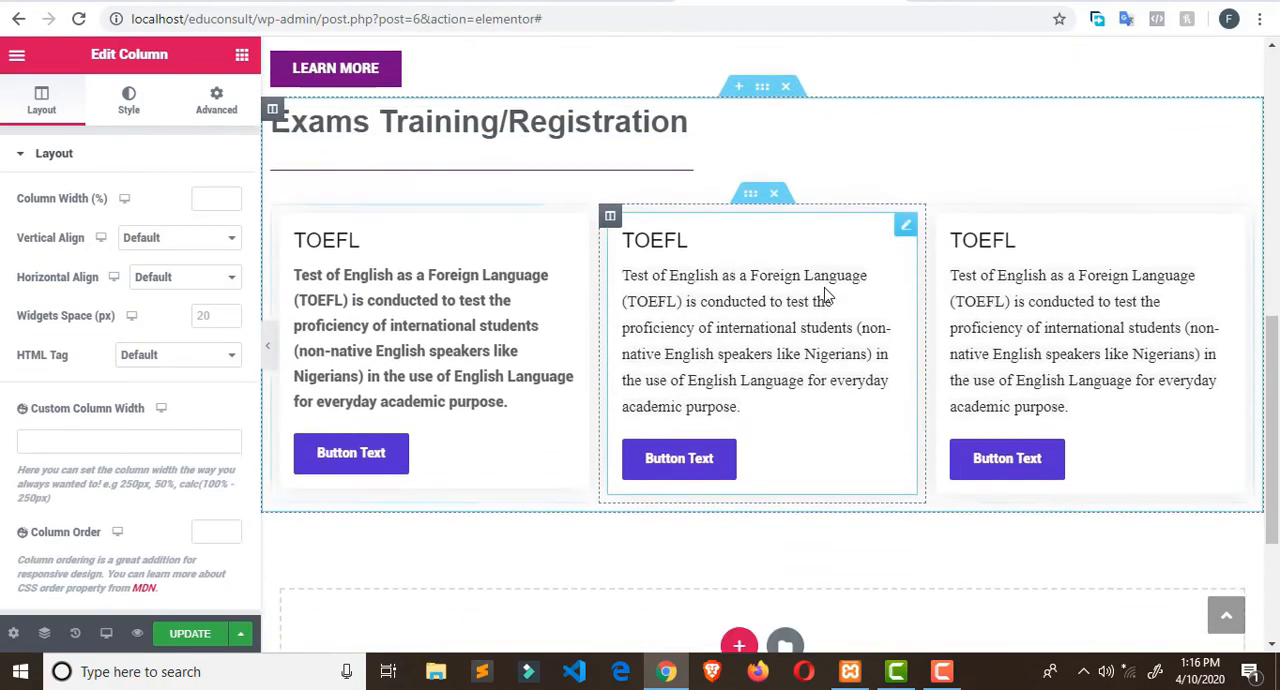
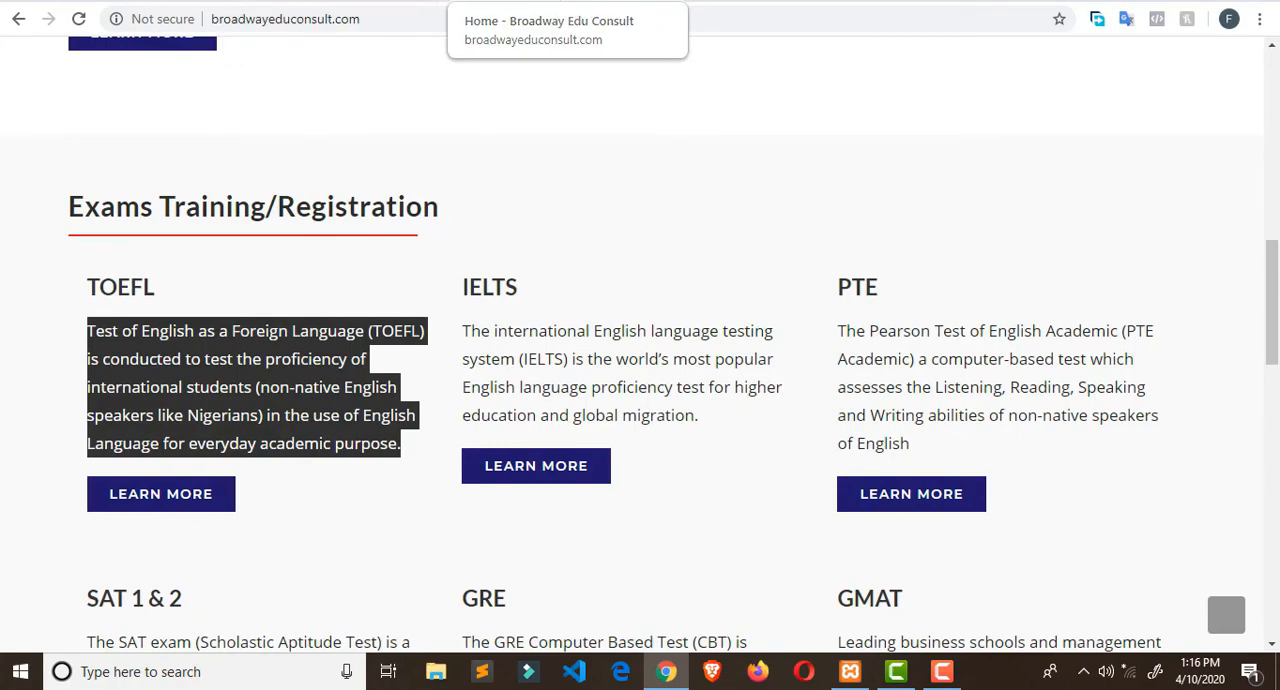
- Return to the Elementor editor and set the first TOEFL Card's badge text to "LEARN MORE"
{"action": "left_click", "coordinate": [740, 1]}
{"action": "left_click", "coordinate": [323, 452]}
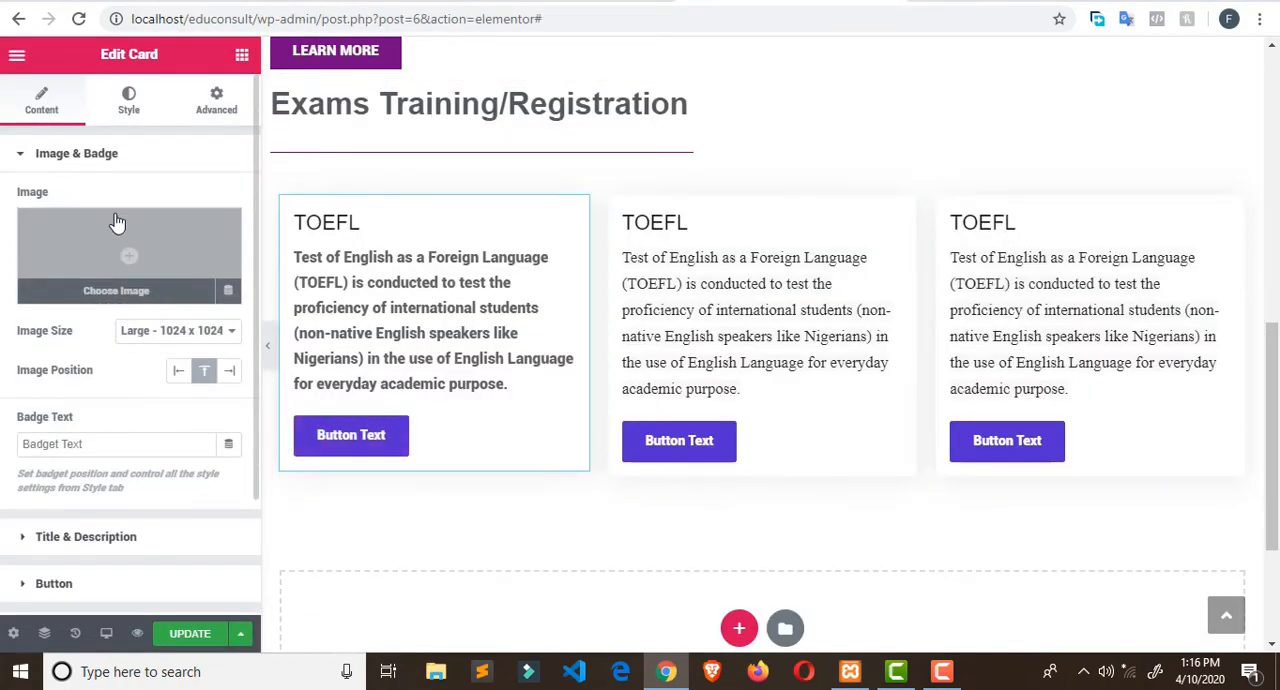
{"action": "triple_click", "coordinate": [106, 443]}
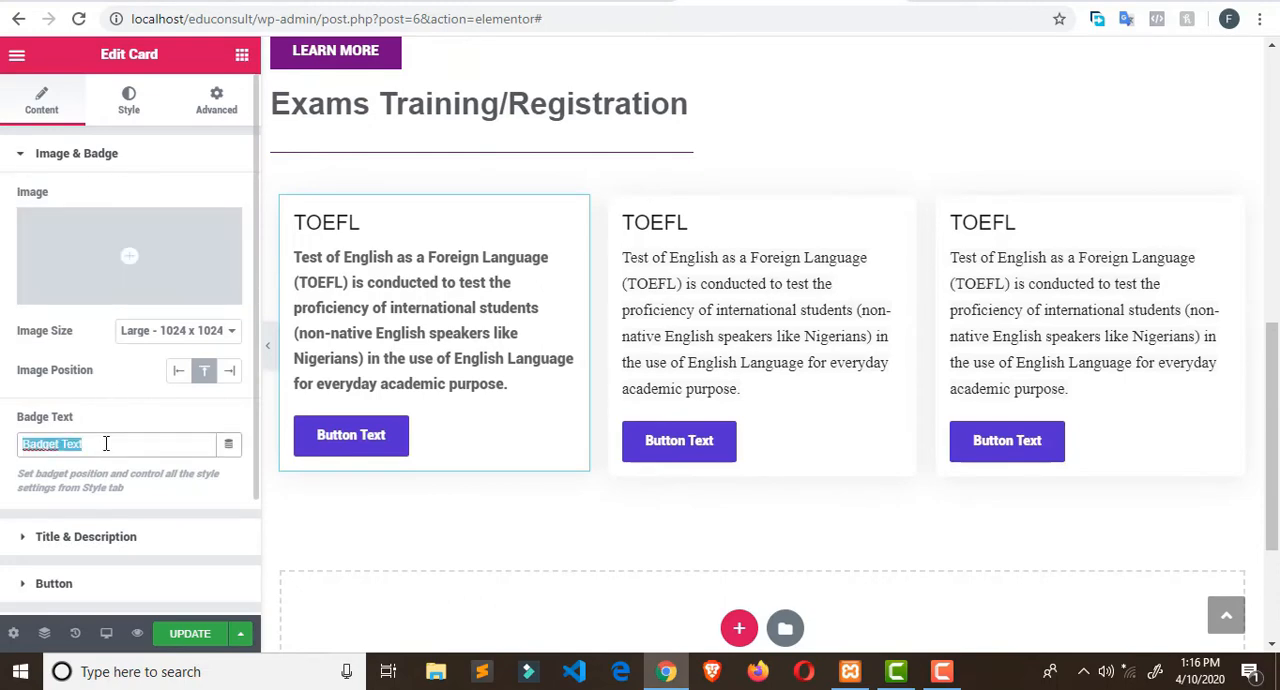
{"action": "key", "text": "BackSpace"}
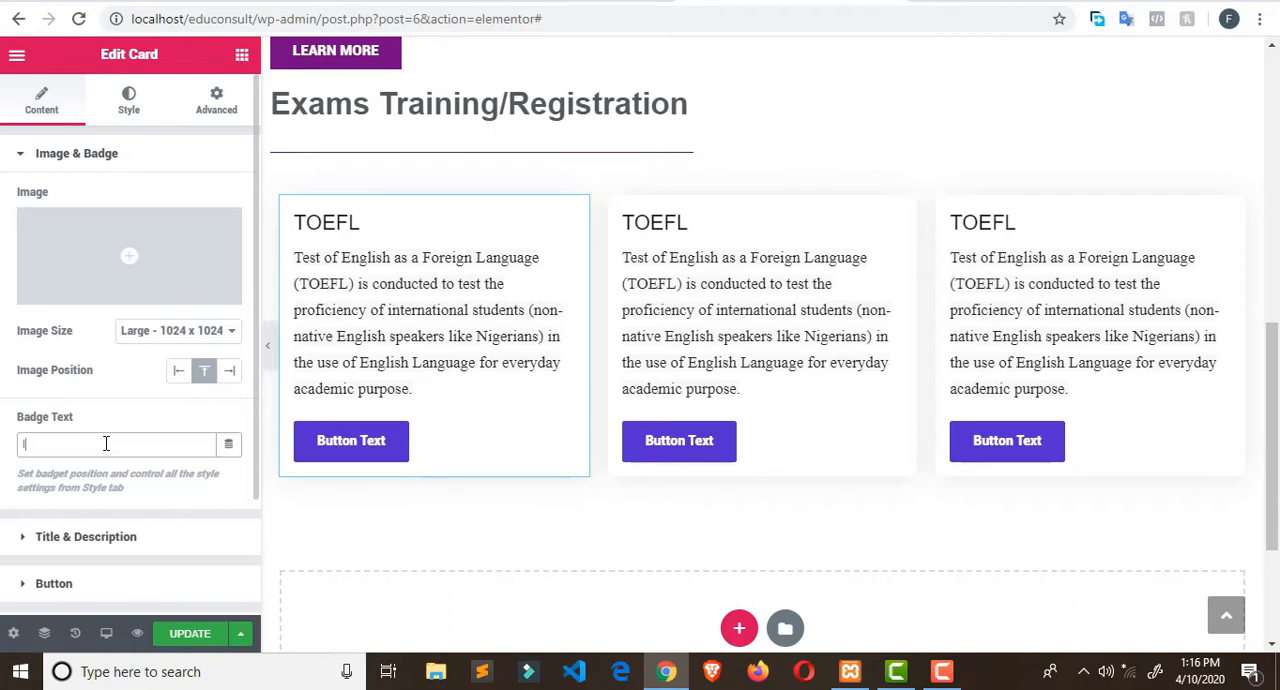
{"action": "type", "text": "LEARN MORE"}
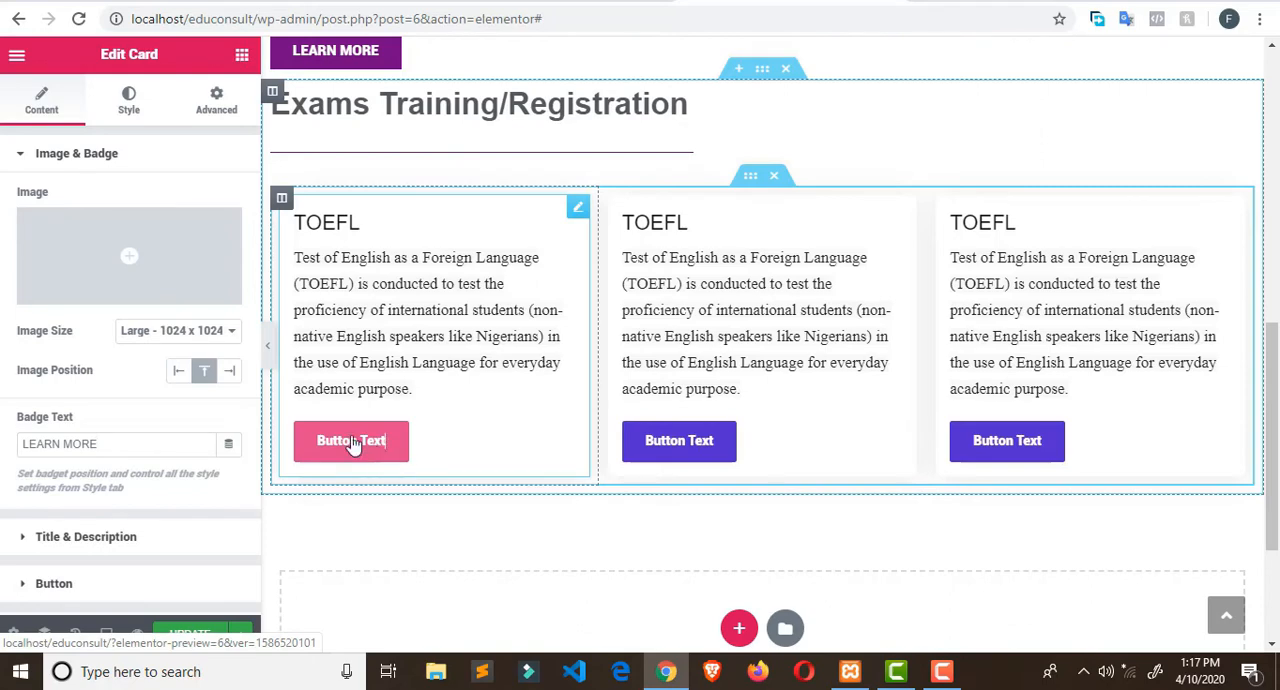
- Look through the first TOEFL Card's image, badge, title and description settings for the button's label
{"action": "left_click", "coordinate": [380, 458]}
{"action": "scroll", "coordinate": [165, 335], "scroll_direction": "down", "scroll_amount": 1}
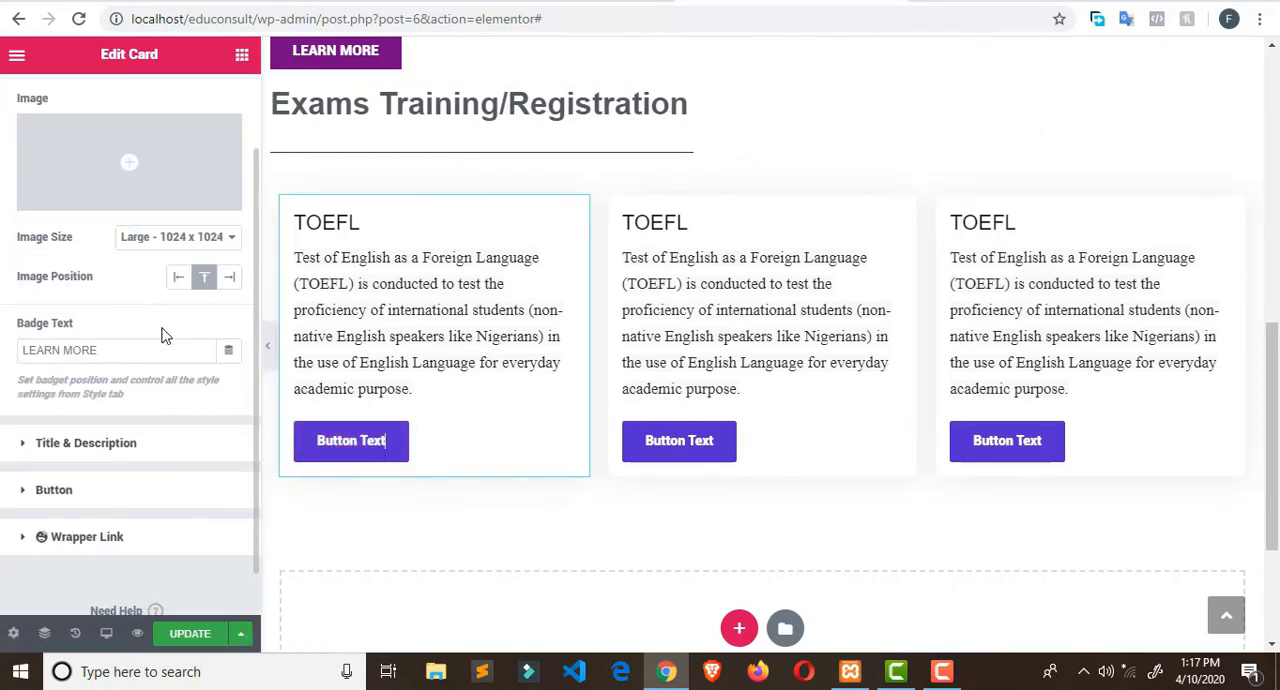
{"action": "left_click", "coordinate": [23, 443]}
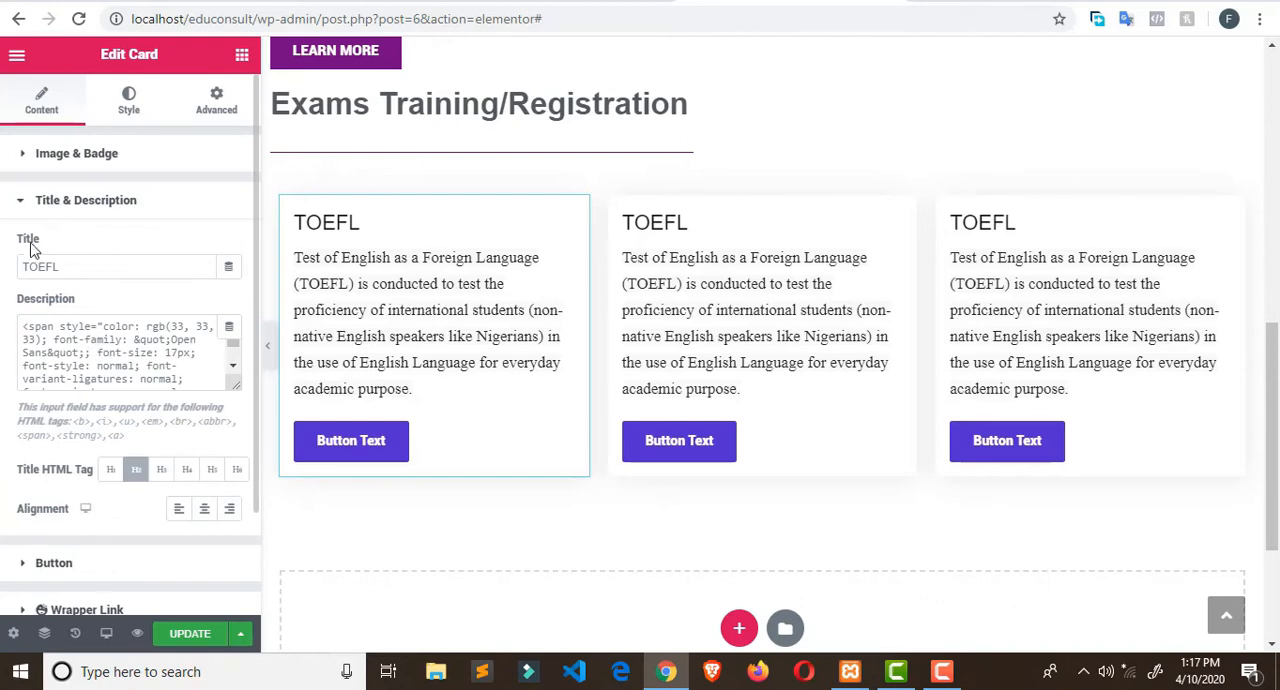
{"action": "left_click_drag", "start_coordinate": [25, 326], "coordinate": [216, 388]}
{"action": "left_click", "coordinate": [22, 205]}
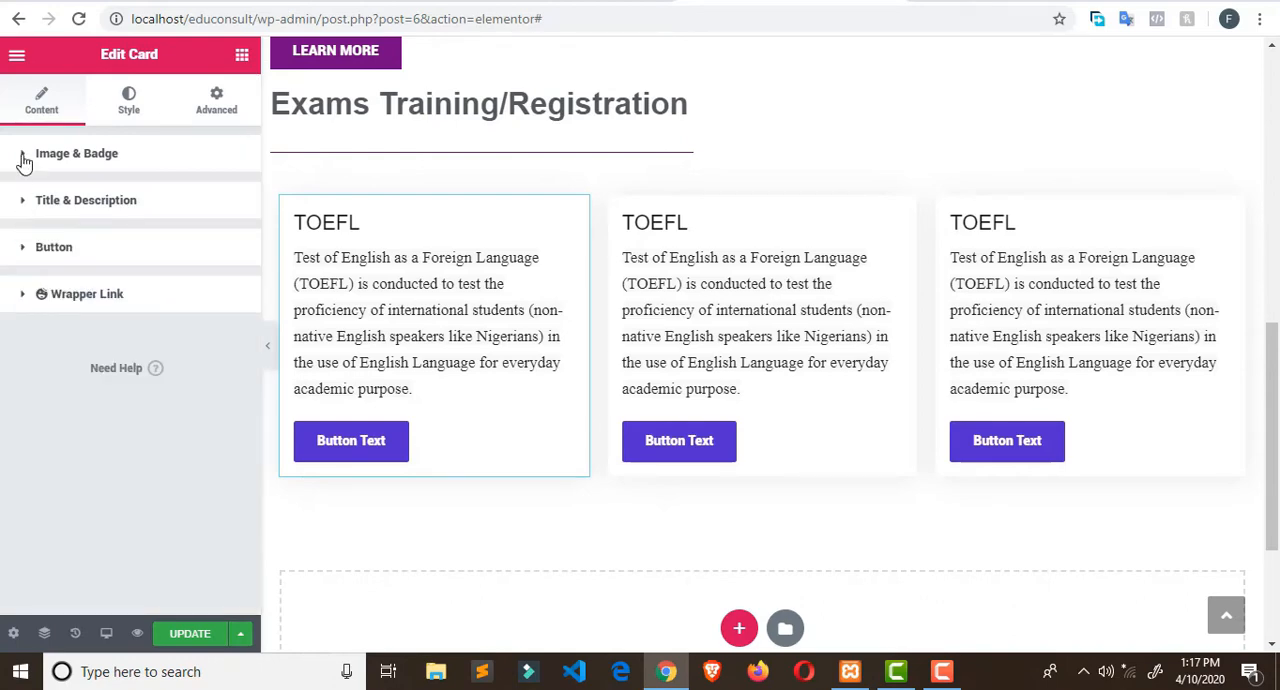
{"action": "left_click", "coordinate": [23, 158]}
{"action": "left_click", "coordinate": [24, 158]}
{"action": "left_click", "coordinate": [21, 204]}
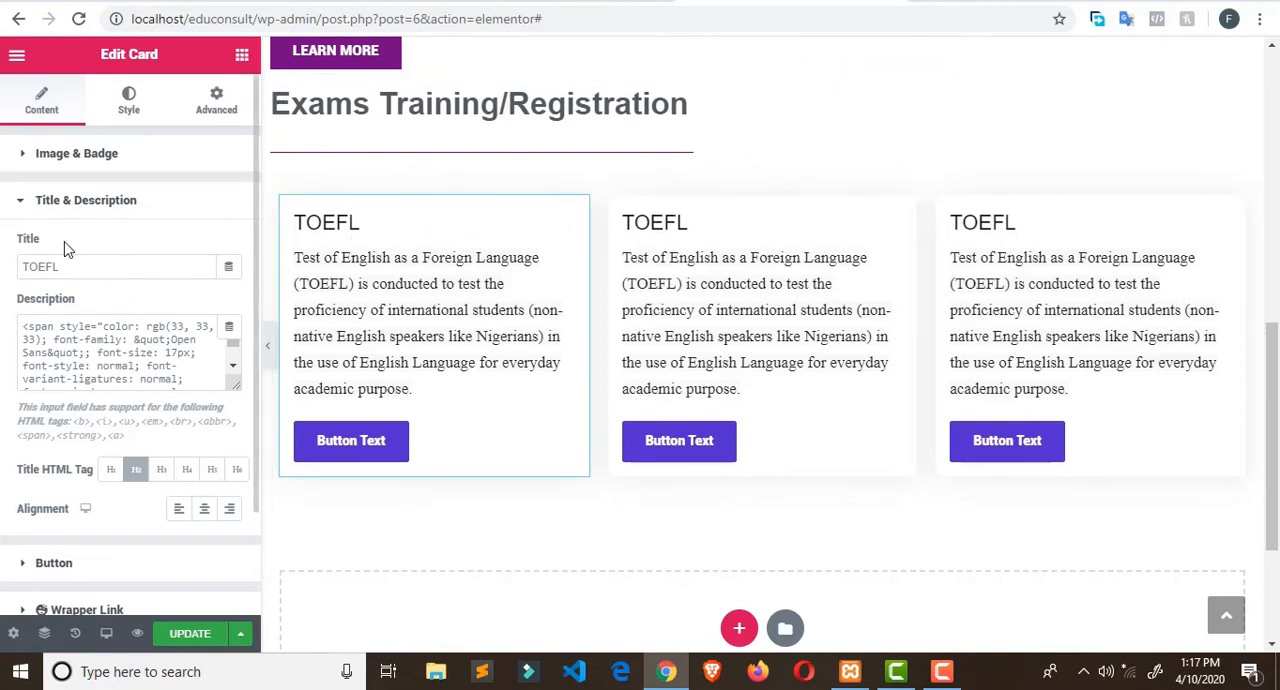
{"action": "left_click", "coordinate": [22, 205]}
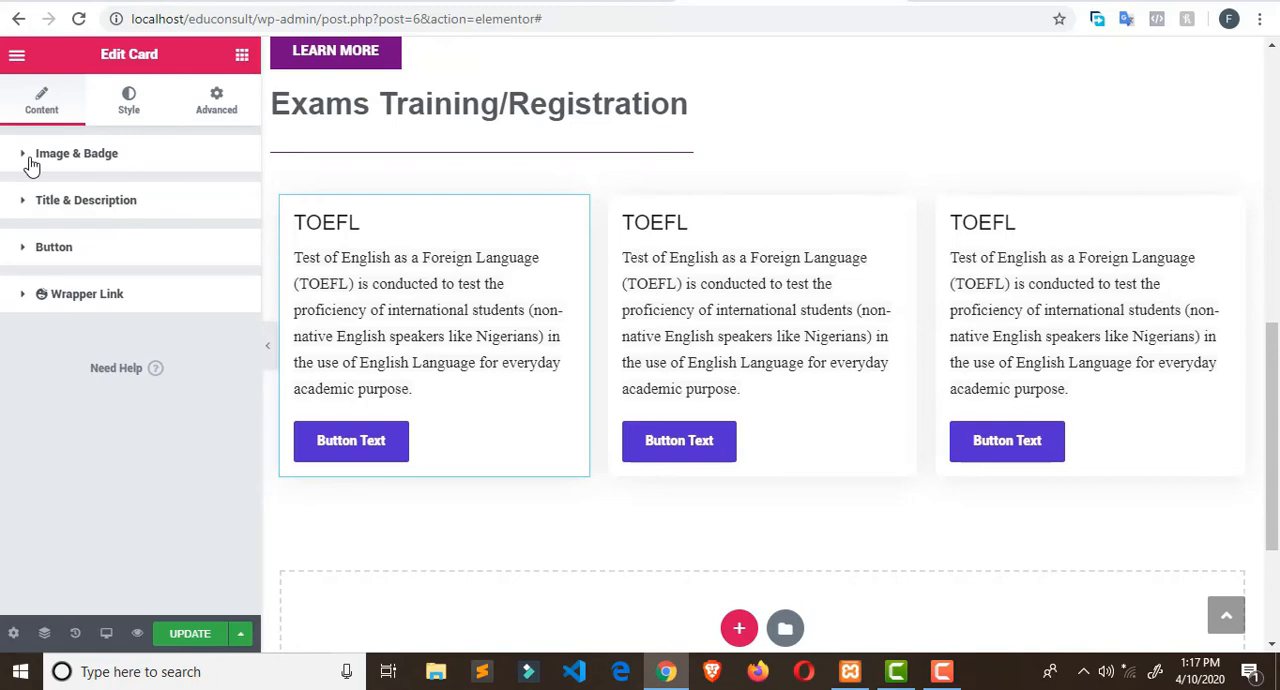
- Set the first TOEFL Card's button text to "LEARN MORE"
{"action": "left_click", "coordinate": [24, 252]}
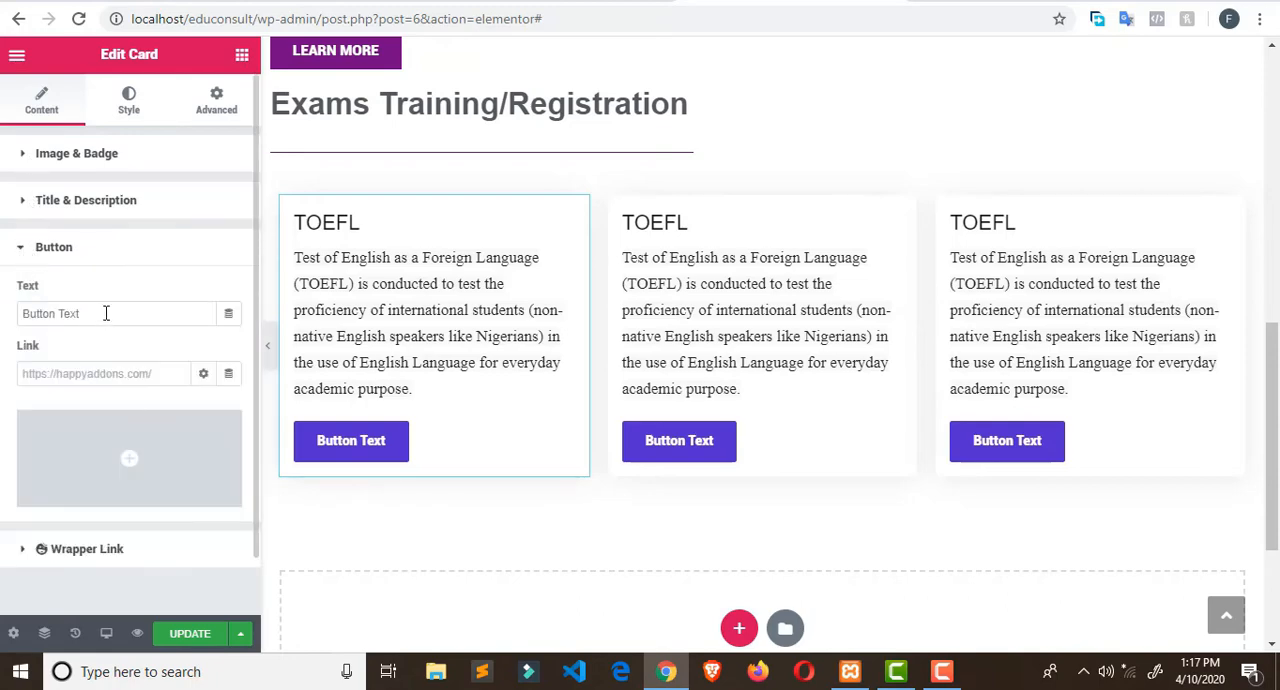
{"action": "left_click_drag", "start_coordinate": [106, 313], "coordinate": [3, 313]}
{"action": "type", "text": "IN"}
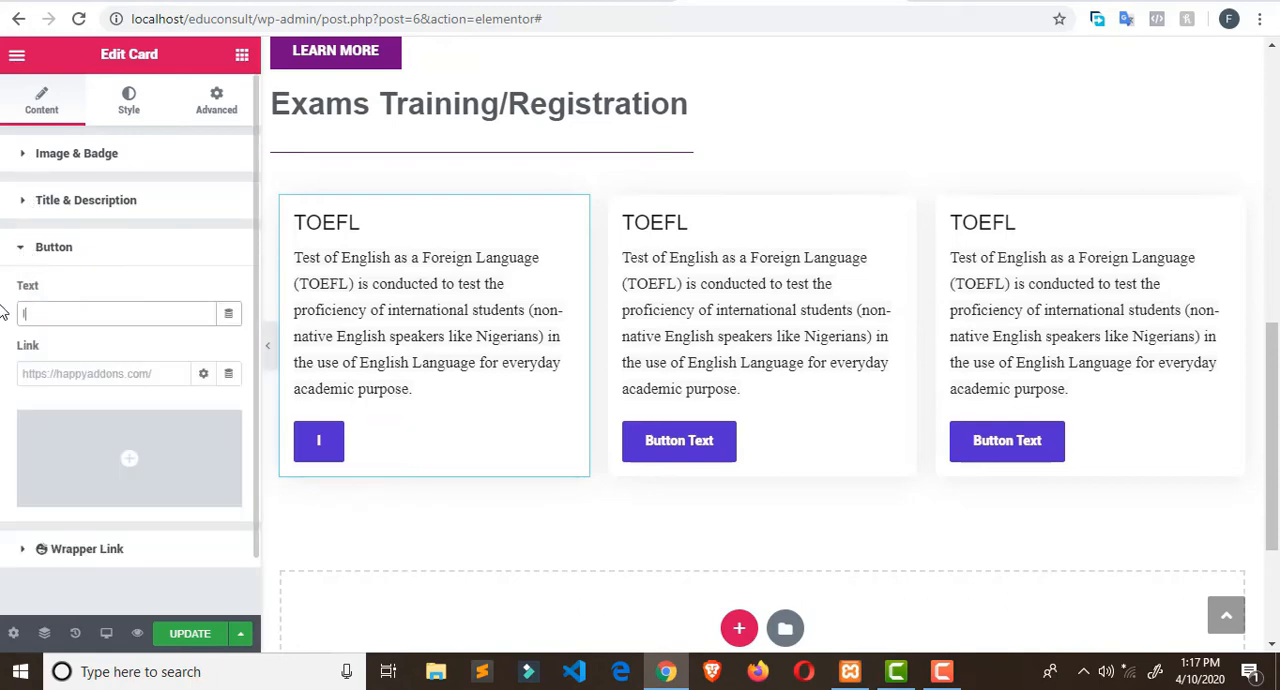
{"action": "key", "text": "BackSpace"}
{"action": "key", "text": "BackSpace"}
{"action": "type", "text": "I\\"}
{"action": "key", "text": "BackSpace"}
{"action": "key", "text": "BackSpace"}
{"action": "type", "text": "LEARN MORE"}
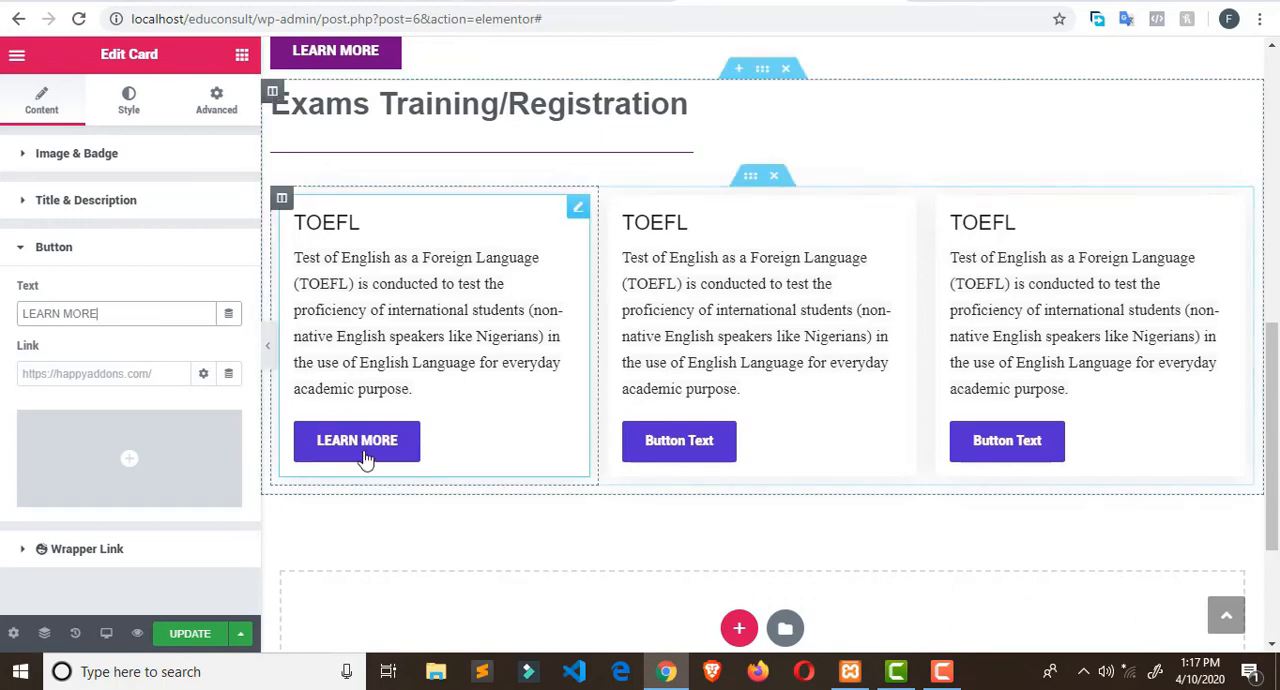
{"action": "scroll", "coordinate": [118, 370], "scroll_direction": "down", "scroll_amount": 1}
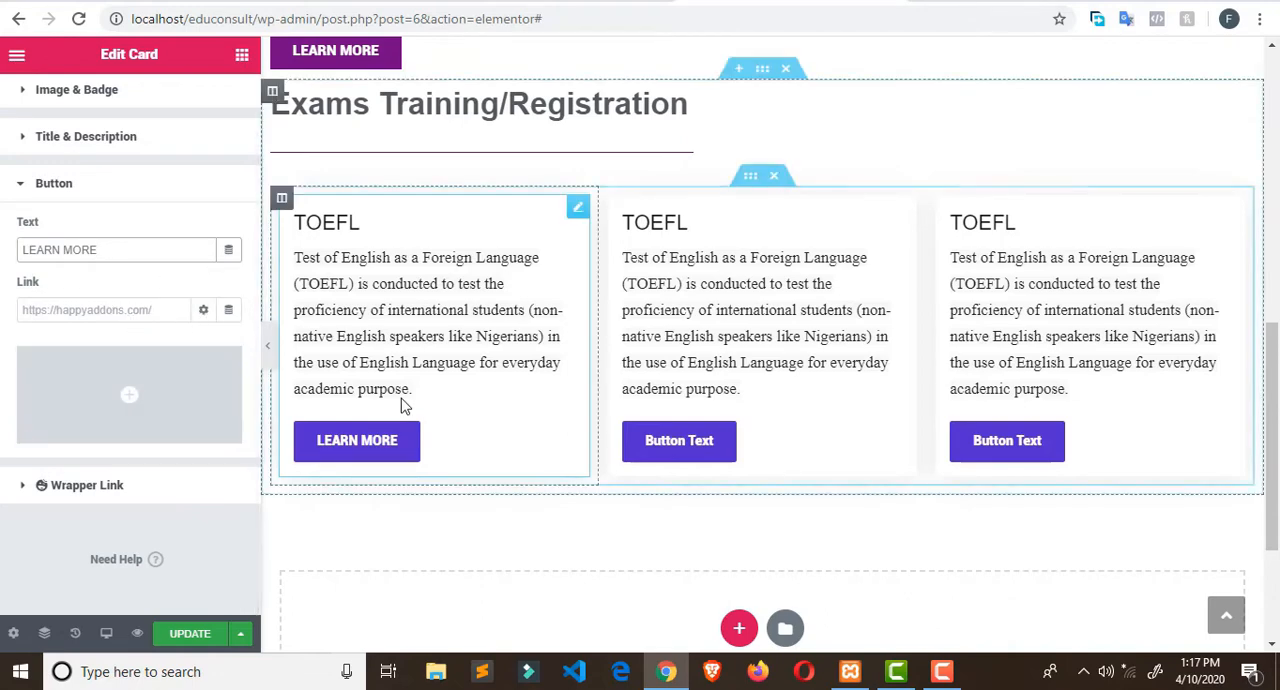
{"action": "scroll", "coordinate": [150, 335], "scroll_direction": "up", "scroll_amount": 1}
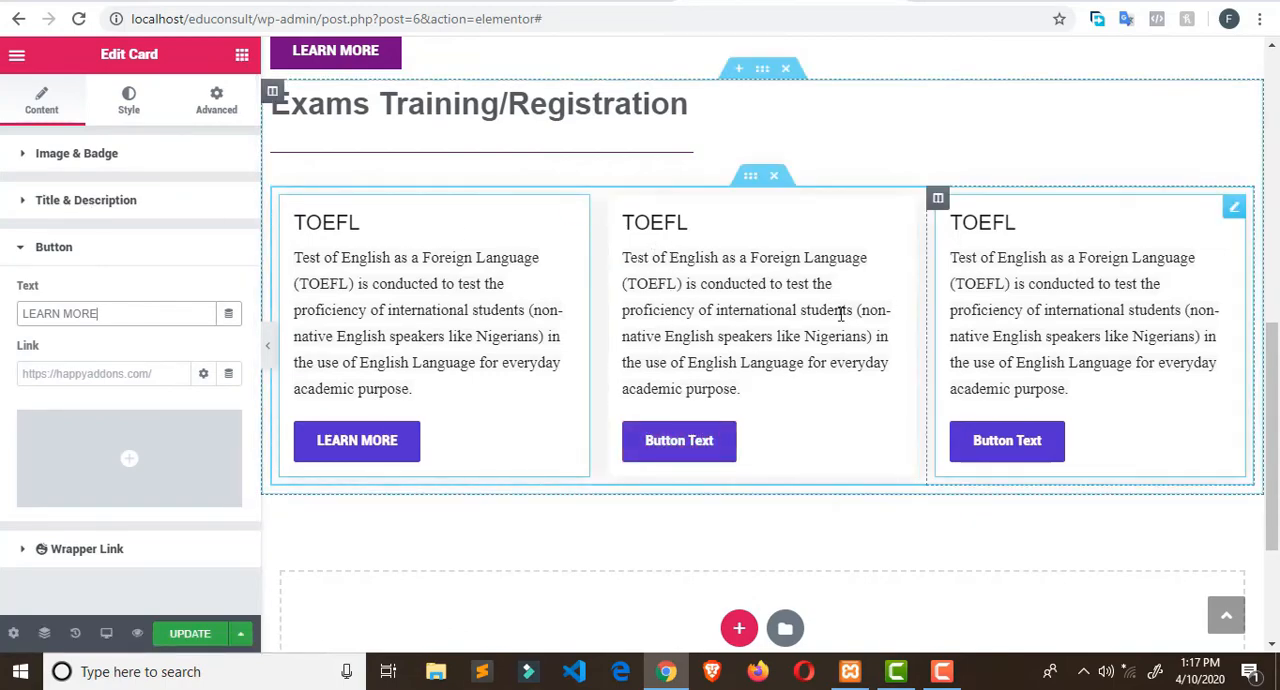
- Review the exam rows in the Exams Training/Registration section of the Broadway Edu Consult site, and return to the Elementor editor
{"action": "left_click", "coordinate": [588, 3]}
{"action": "scroll", "coordinate": [594, 312], "scroll_direction": "down", "scroll_amount": 1}
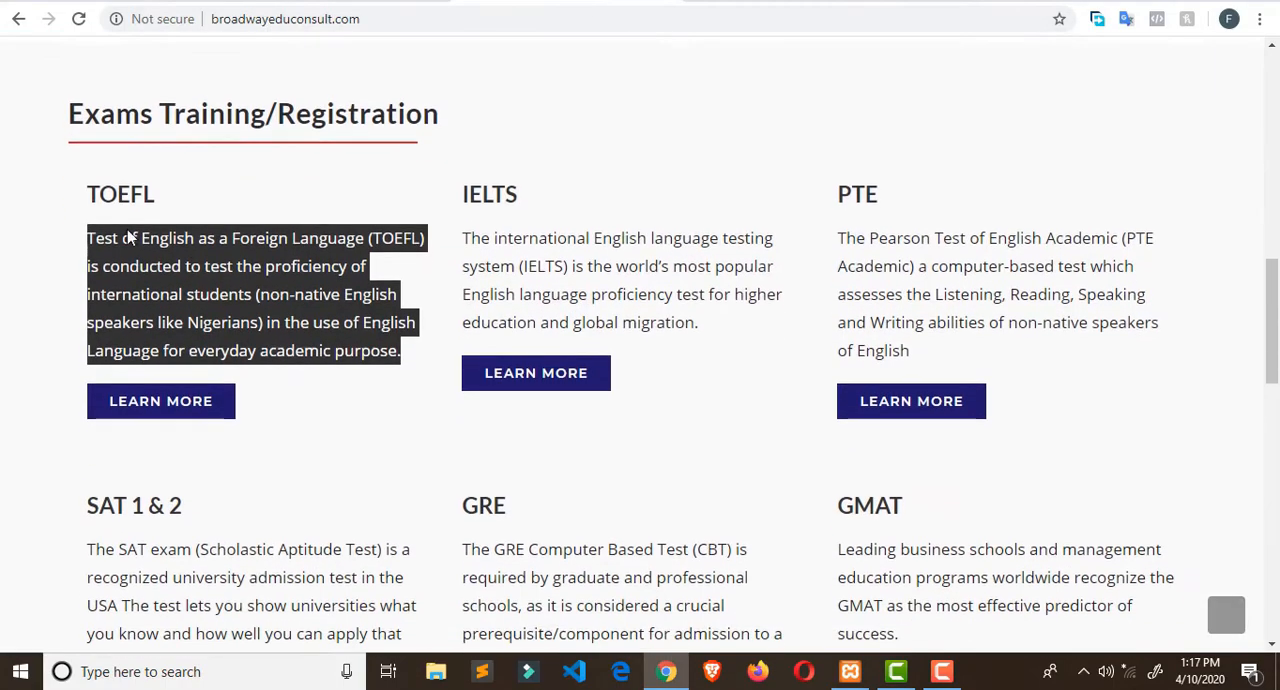
{"action": "scroll", "coordinate": [940, 430], "scroll_direction": "down", "scroll_amount": 1}
{"action": "scroll", "coordinate": [110, 400], "scroll_direction": "down", "scroll_amount": 3}
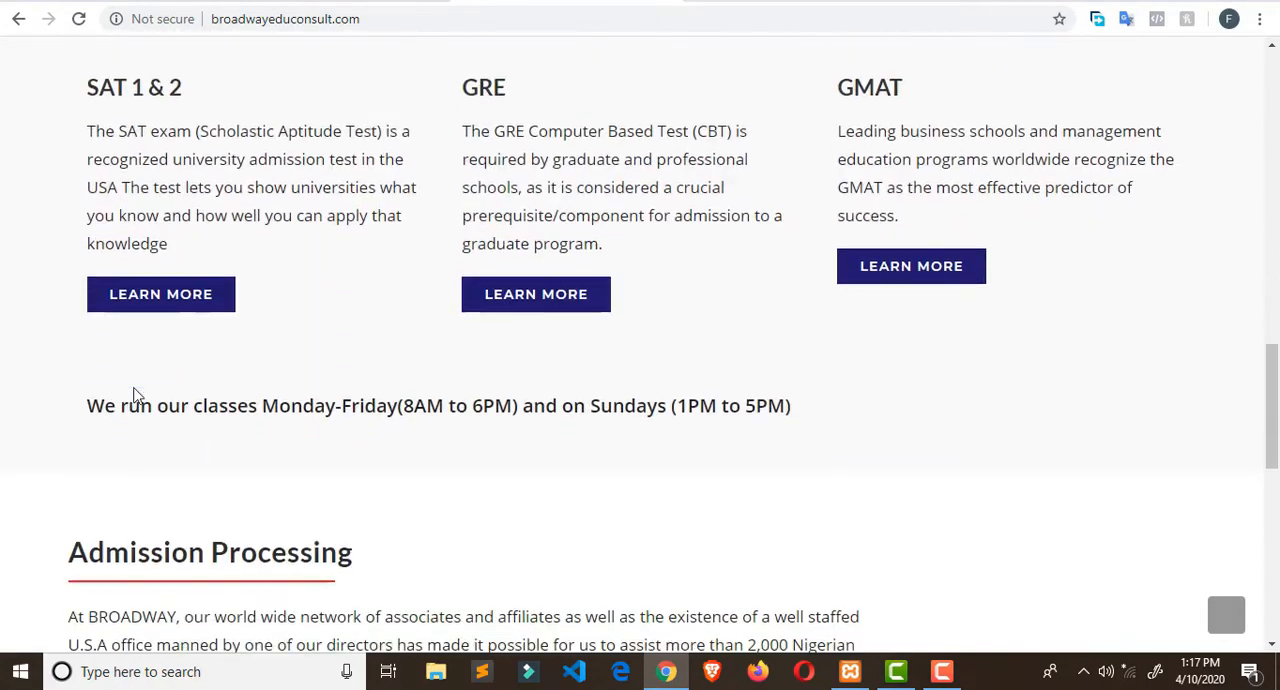
{"action": "scroll", "coordinate": [487, 190], "scroll_direction": "up", "scroll_amount": 4}
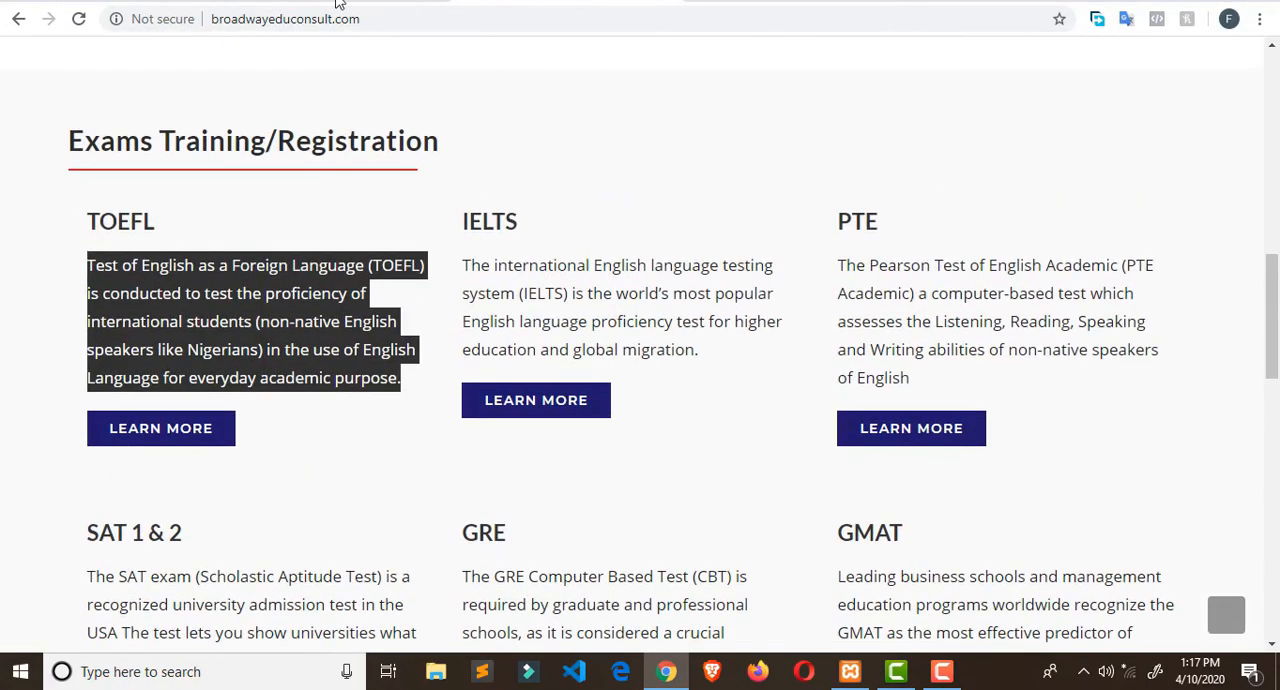
{"action": "left_click", "coordinate": [754, 5]}
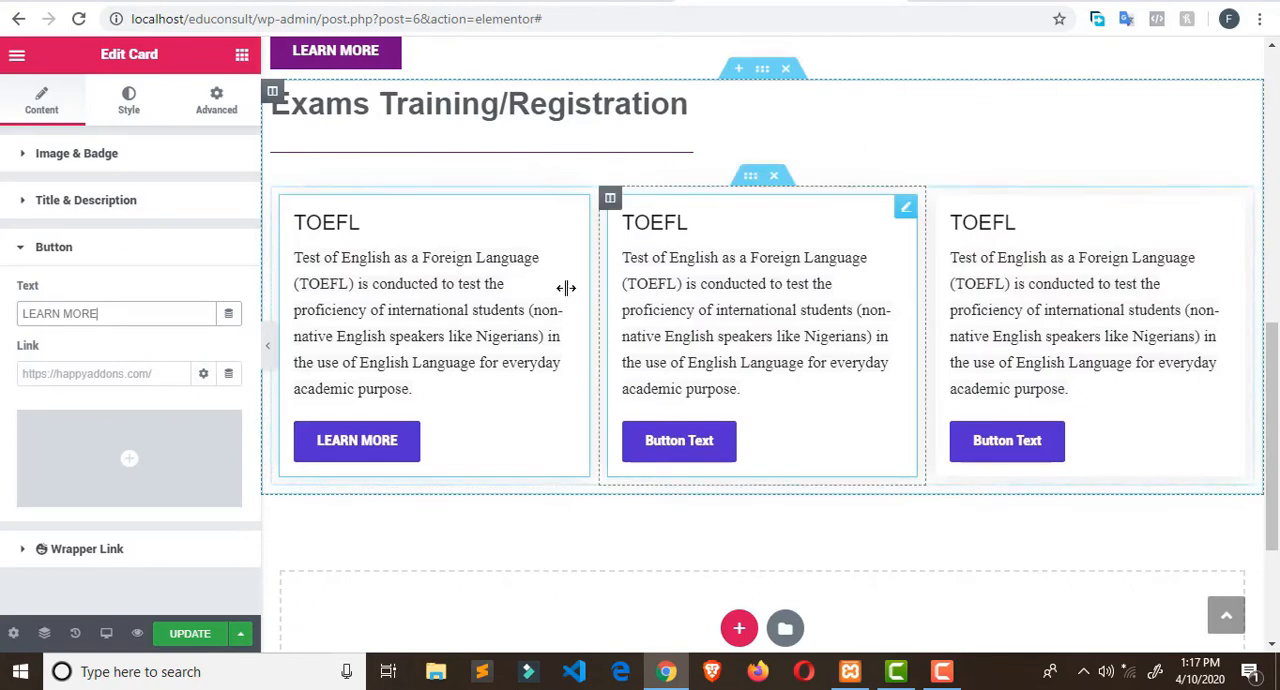
- Duplicate the Inner Section holding the three TOEFL Cards to make a second row of exams
{"action": "right_click", "coordinate": [747, 184]}
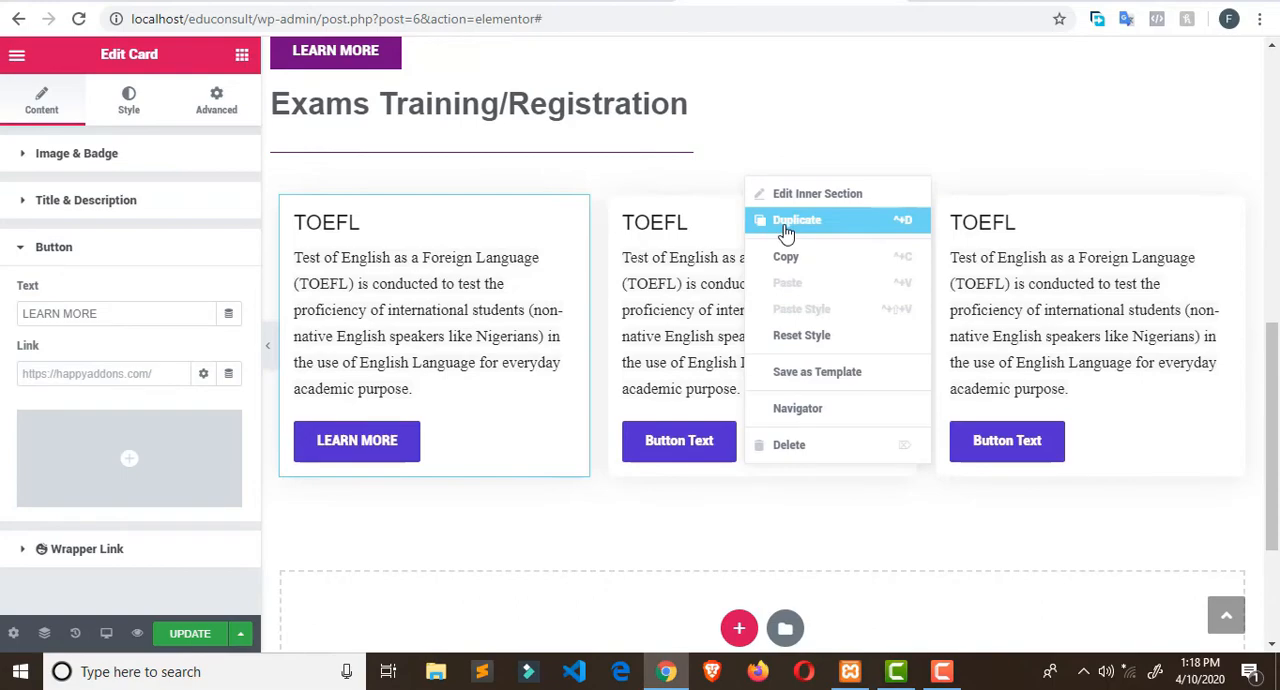
{"action": "left_click", "coordinate": [786, 232]}
{"action": "scroll", "coordinate": [786, 234], "scroll_direction": "down", "scroll_amount": 2}
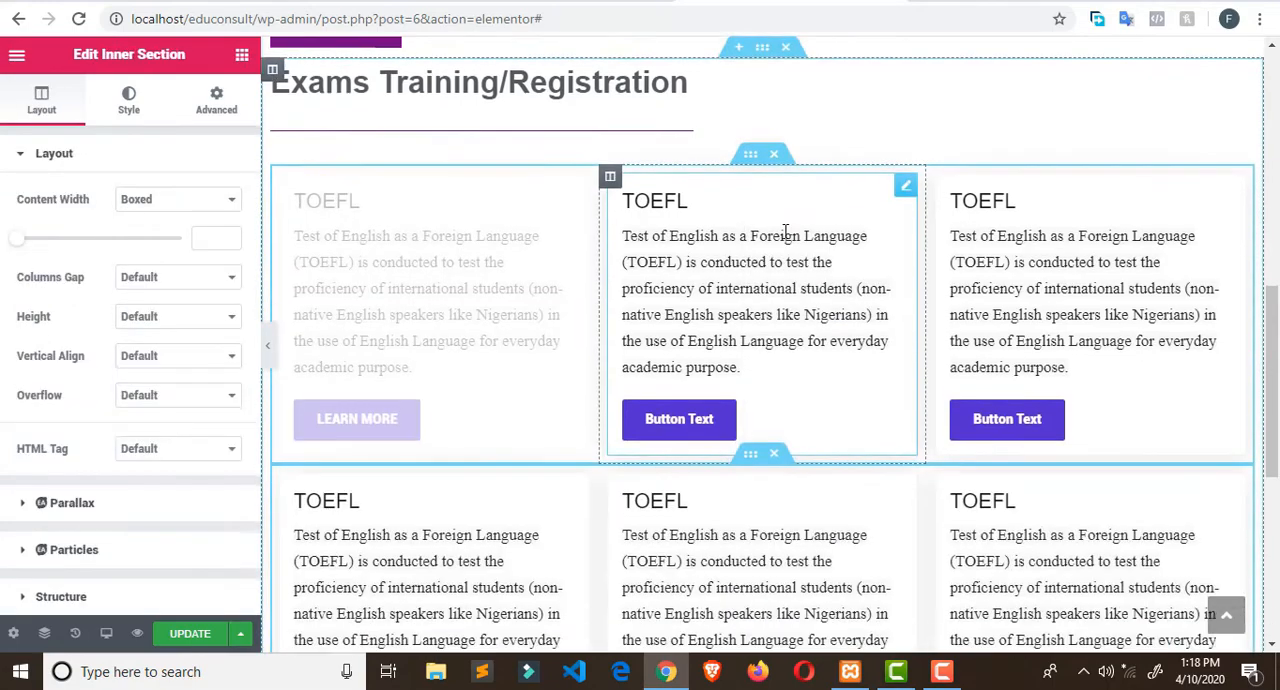
{"action": "scroll", "coordinate": [743, 300], "scroll_direction": "up", "scroll_amount": 2}
{"action": "scroll", "coordinate": [1100, 320], "scroll_direction": "down", "scroll_amount": 1}
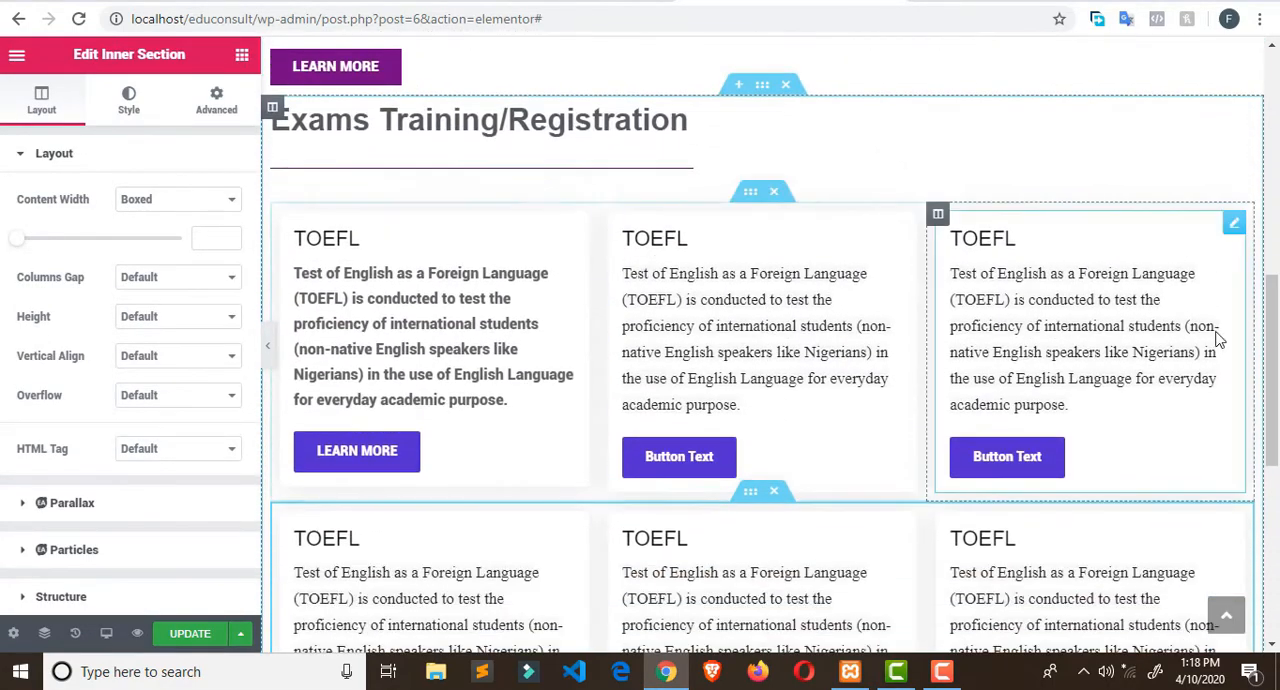
{"action": "scroll", "coordinate": [749, 290], "scroll_direction": "down", "scroll_amount": 3}
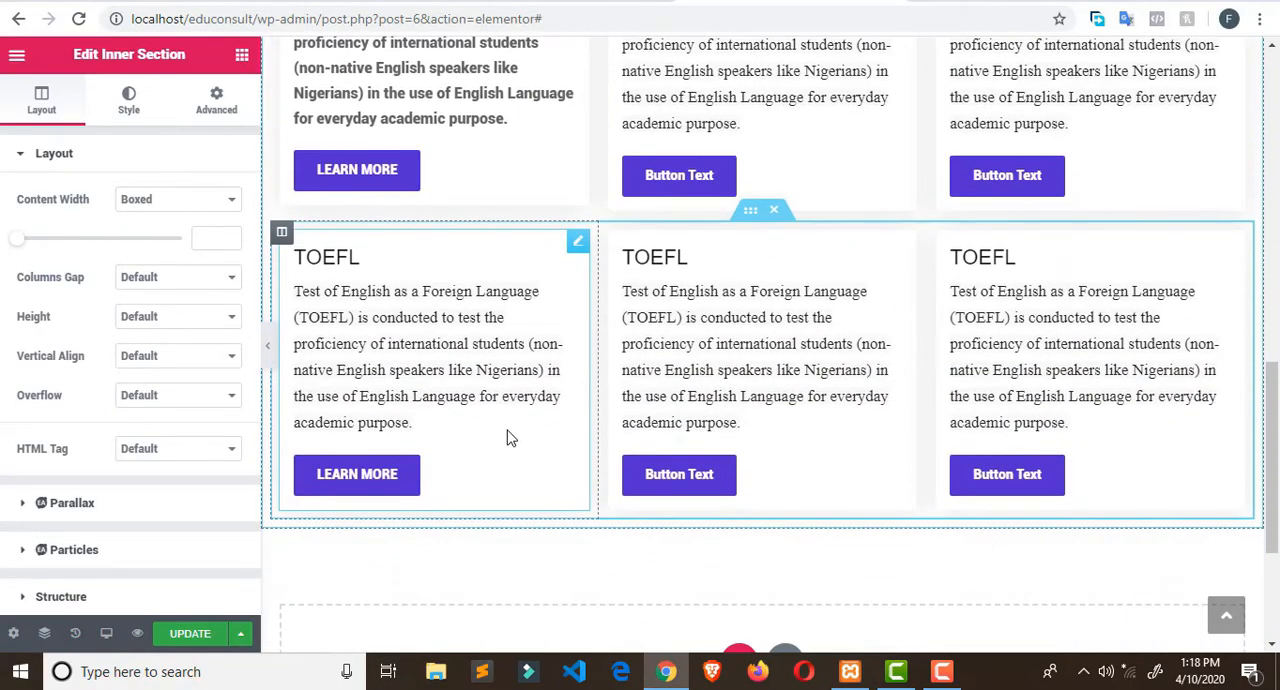
{"action": "scroll", "coordinate": [552, 126], "scroll_direction": "up", "scroll_amount": 2}
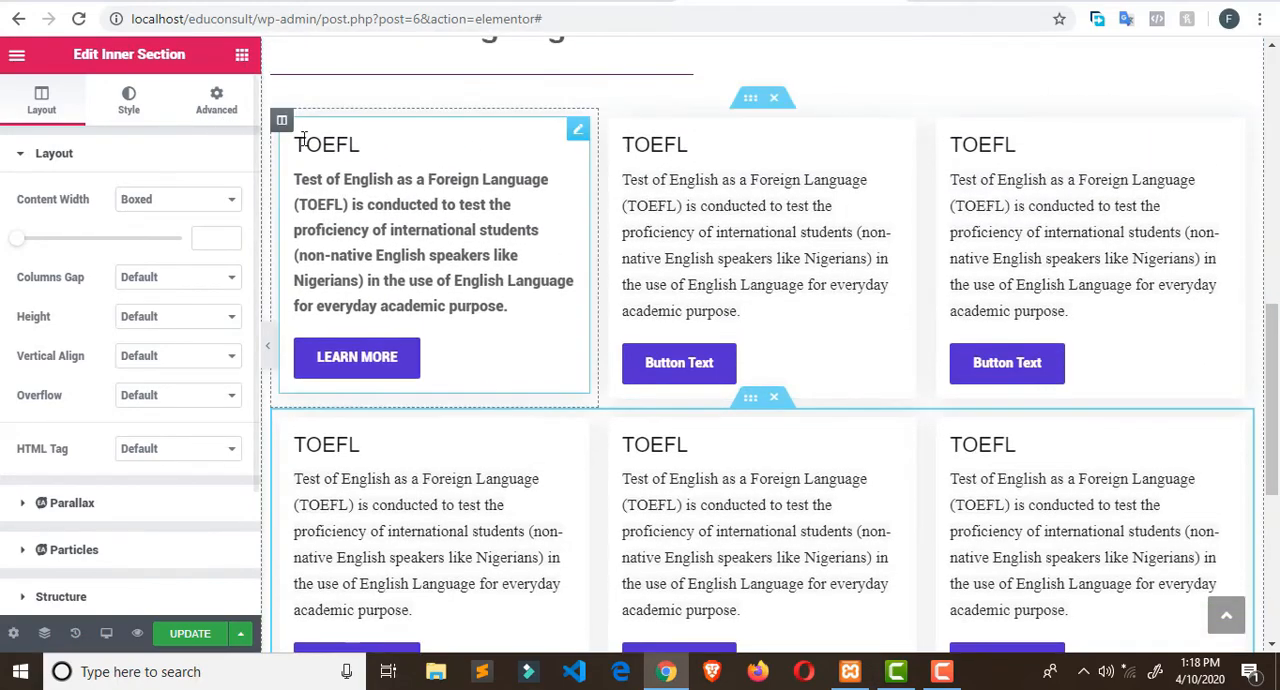
- Examine the layout and background style settings of the column holding the first TOEFL Card
{"action": "left_click", "coordinate": [338, 148]}
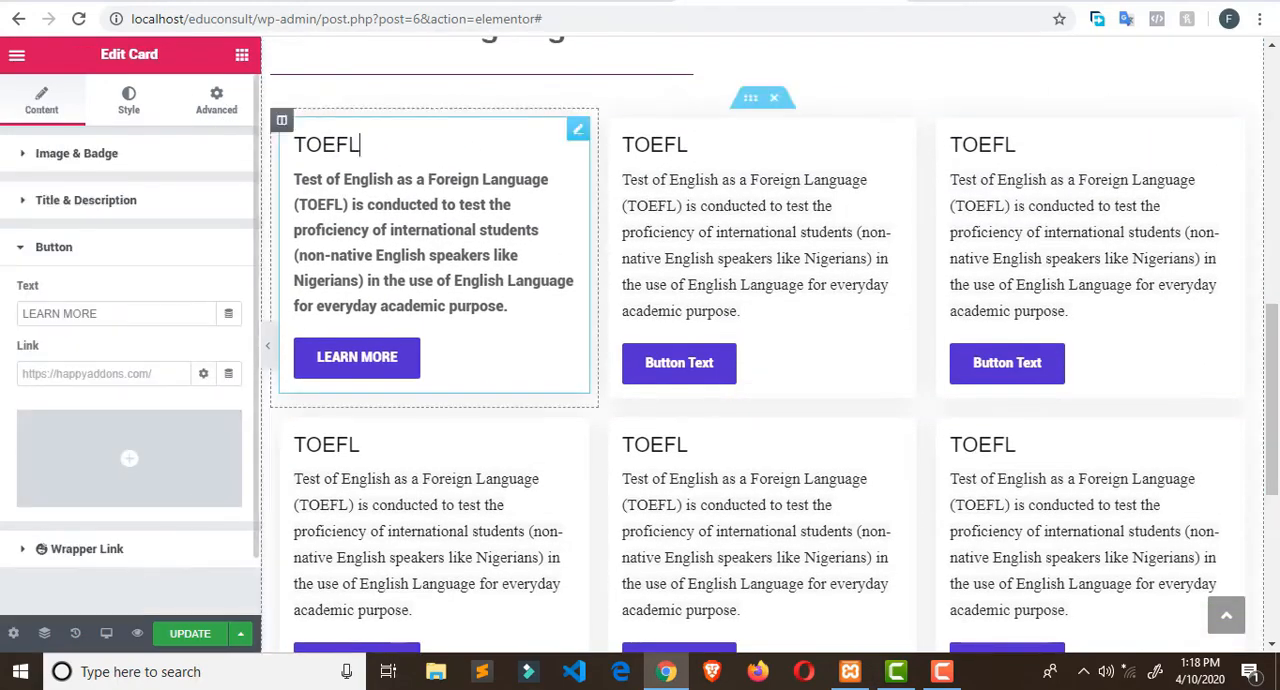
{"action": "left_click", "coordinate": [281, 122]}
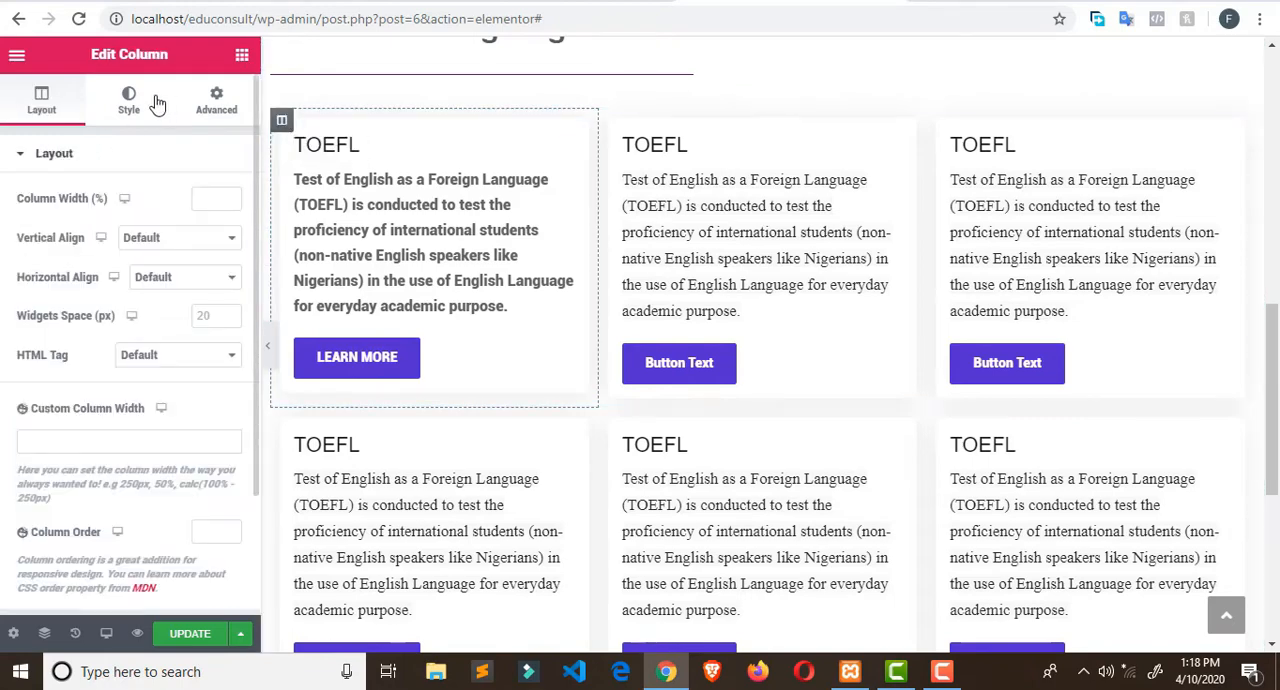
{"action": "left_click", "coordinate": [20, 156]}
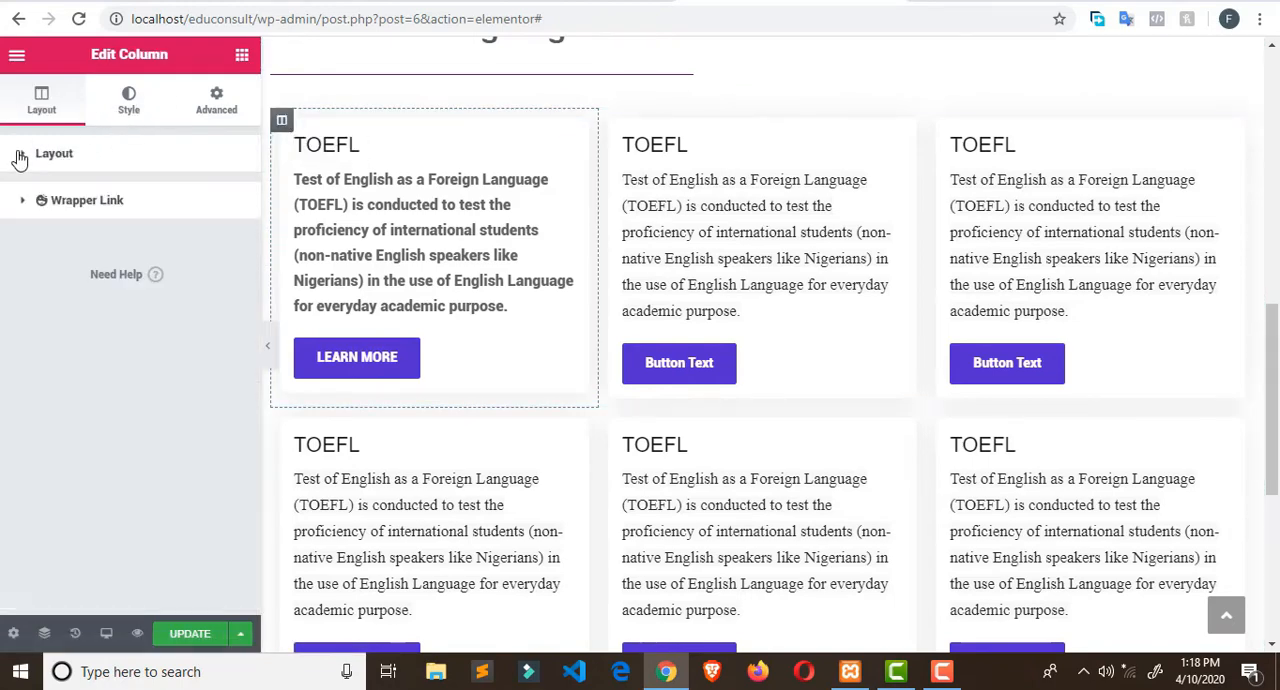
{"action": "left_click", "coordinate": [137, 103]}
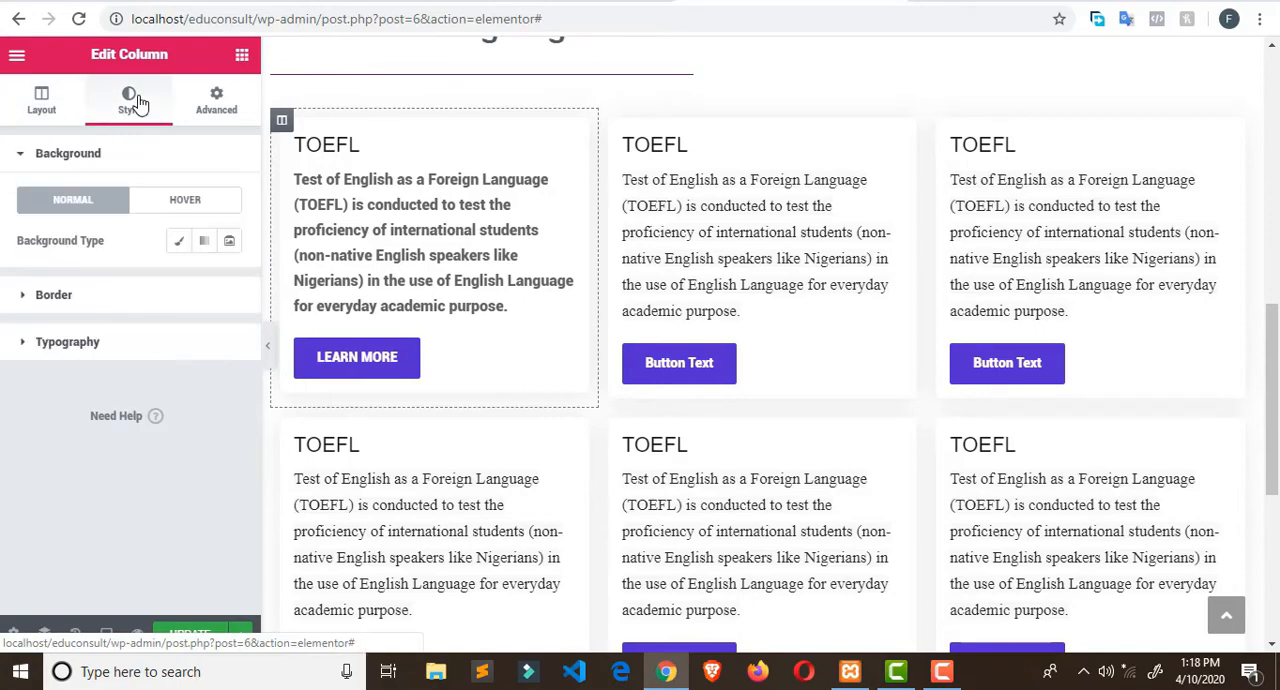
{"action": "left_click", "coordinate": [25, 155]}
{"action": "left_click", "coordinate": [46, 112]}
{"action": "left_click", "coordinate": [46, 156]}
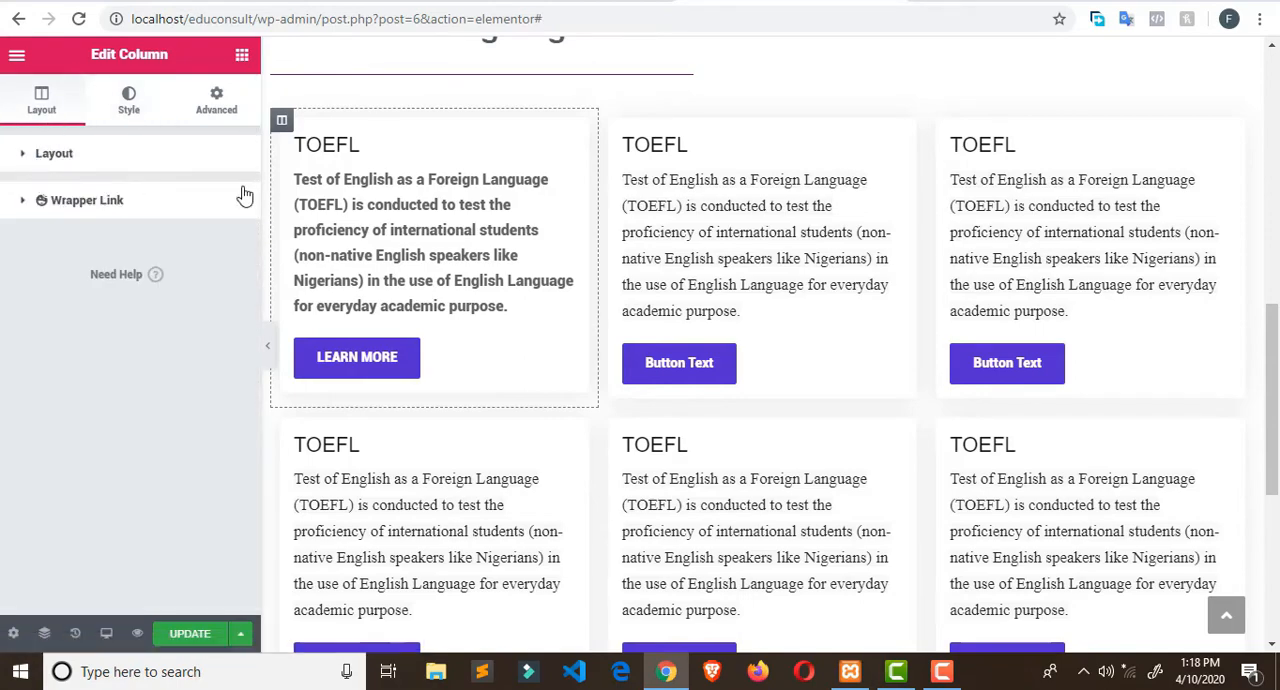
- Check the first TOEFL column's available actions and its width, alignment and spacing options
{"action": "left_click", "coordinate": [354, 145]}
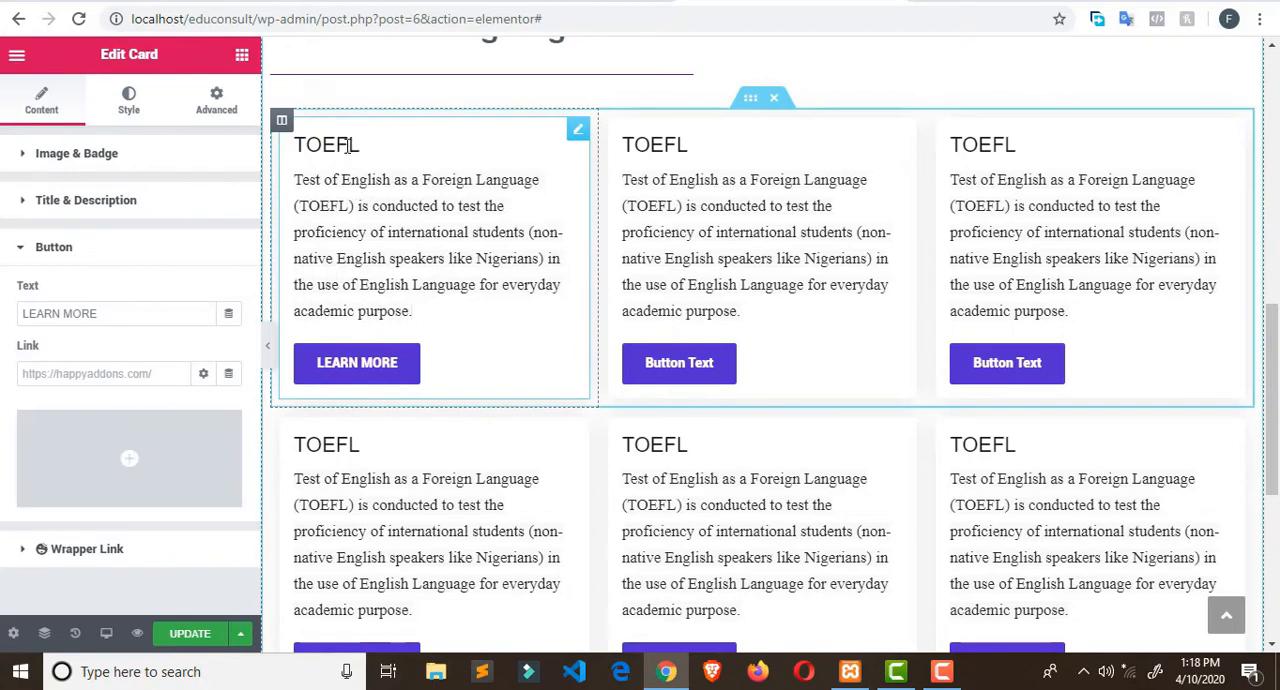
{"action": "left_click", "coordinate": [282, 122]}
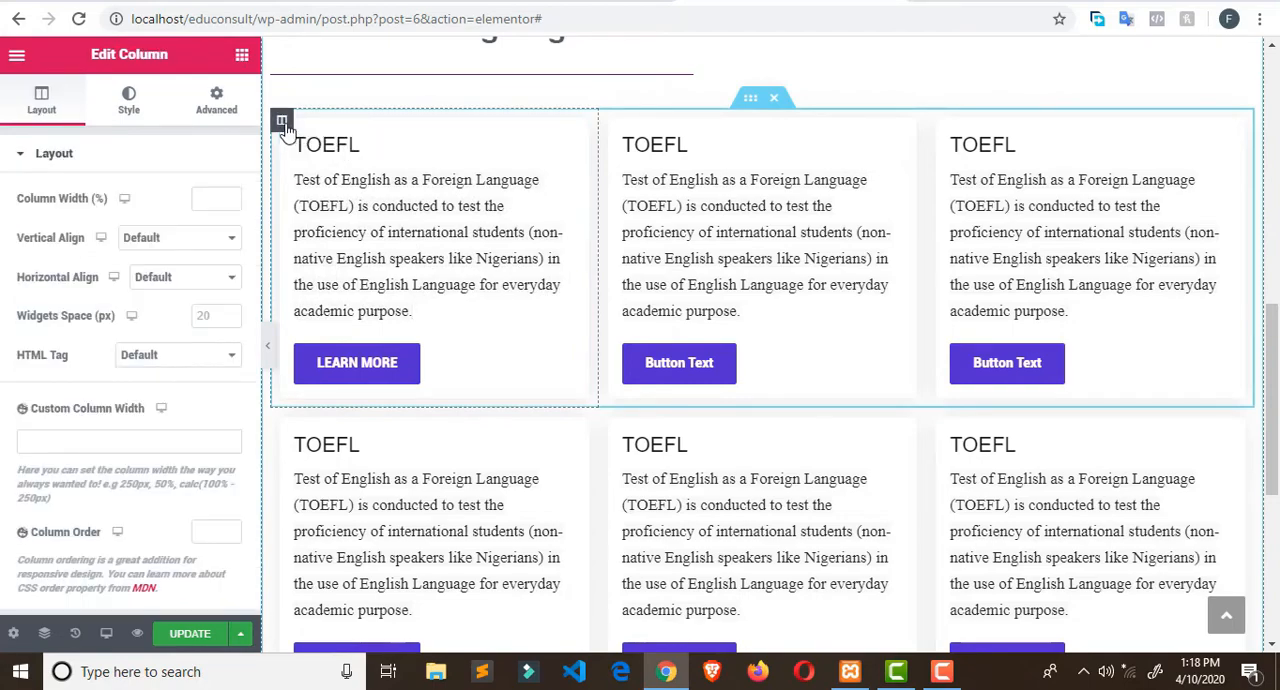
{"action": "right_click", "coordinate": [284, 127]}
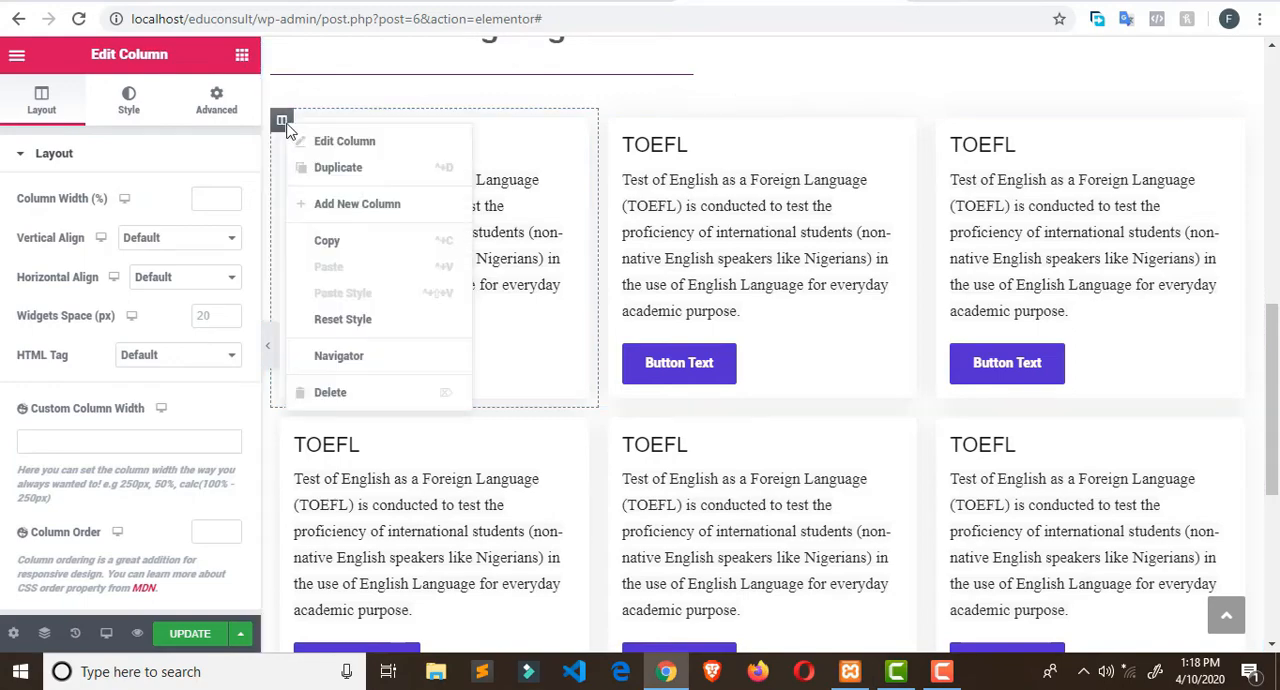
{"action": "left_click", "coordinate": [127, 180]}
{"action": "left_click", "coordinate": [30, 156]}
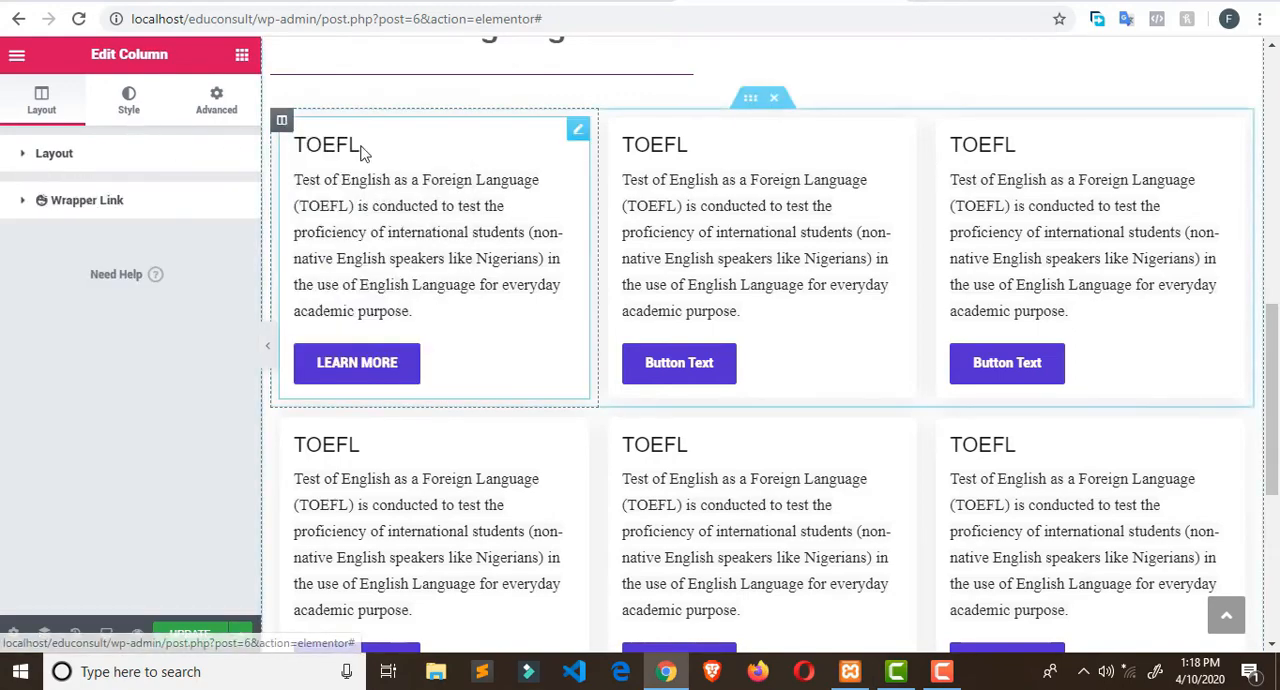
{"action": "left_click", "coordinate": [282, 122]}
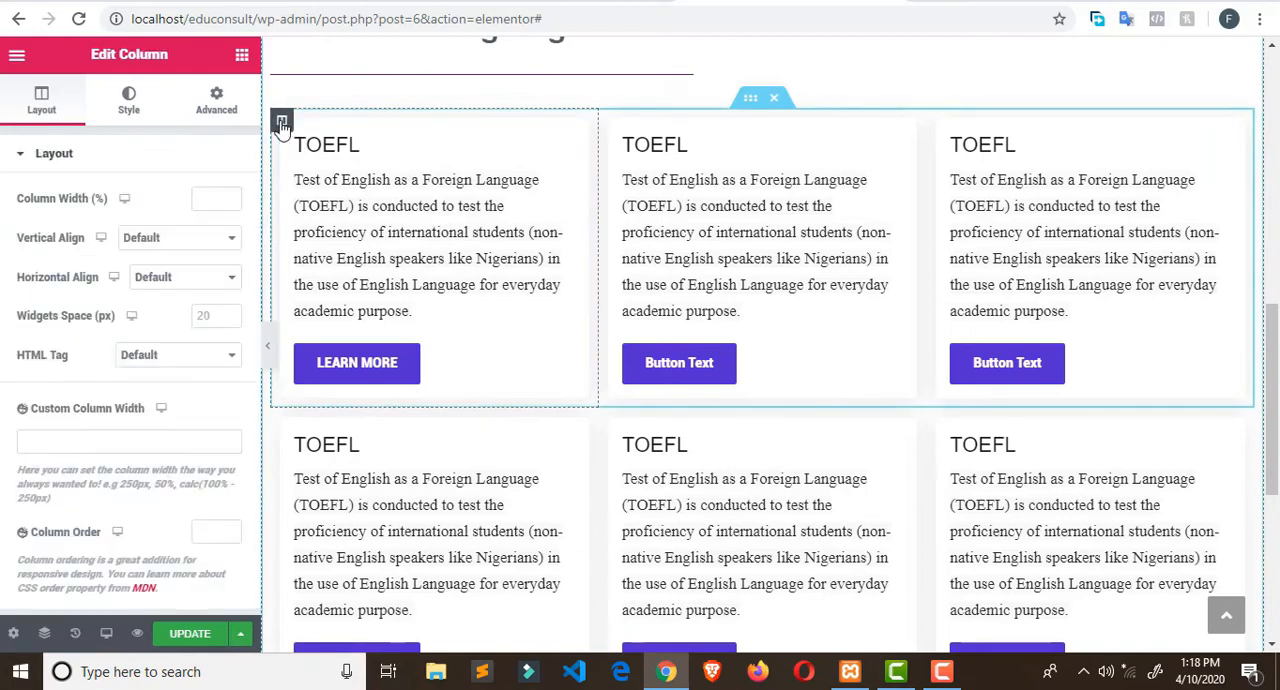
{"action": "left_click", "coordinate": [28, 156]}
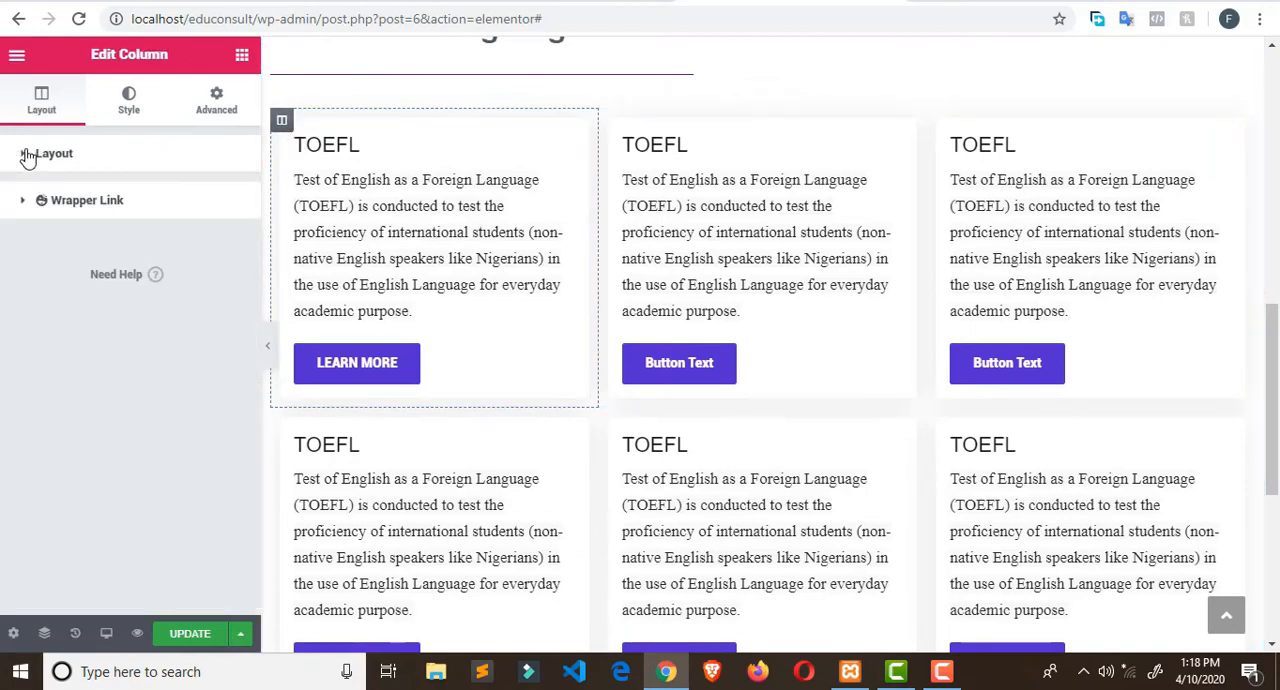
{"action": "left_click", "coordinate": [28, 156]}
{"action": "scroll", "coordinate": [180, 255], "scroll_direction": "down", "scroll_amount": 2}
{"action": "scroll", "coordinate": [180, 255], "scroll_direction": "up", "scroll_amount": 2}
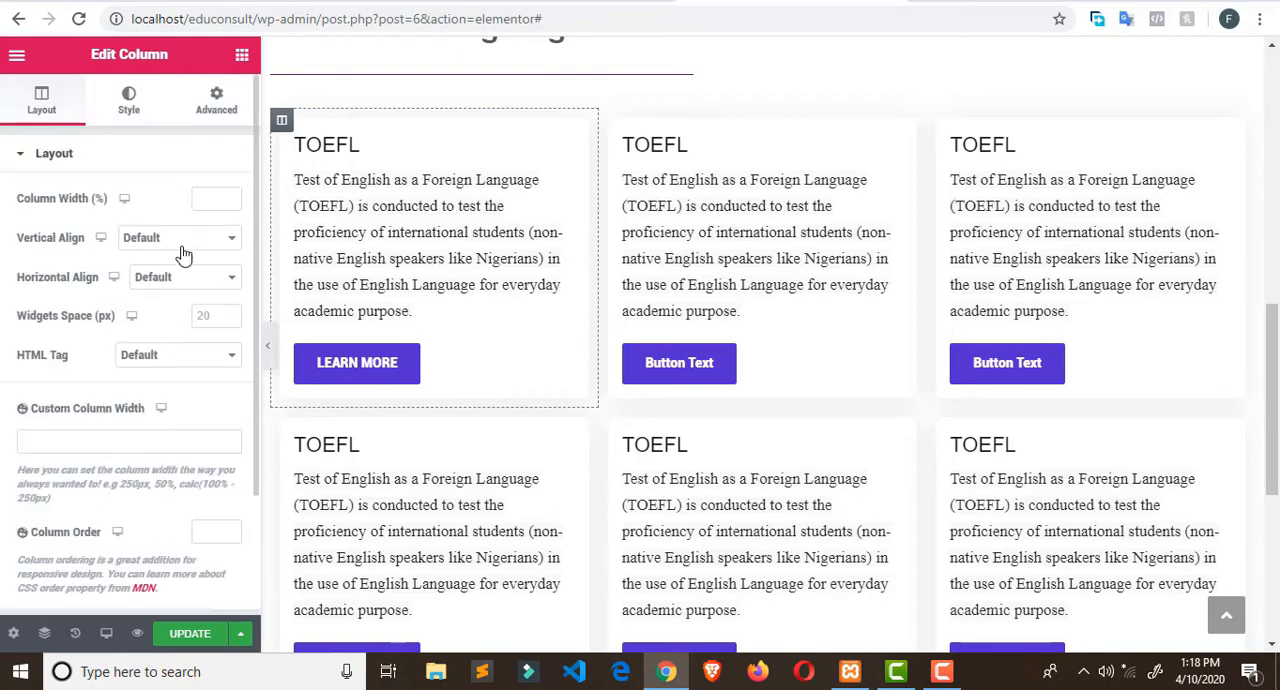
- Examine the first TOEFL column's background style and its Card's Image & Badge and Title & Description settings
{"action": "left_click", "coordinate": [132, 102]}
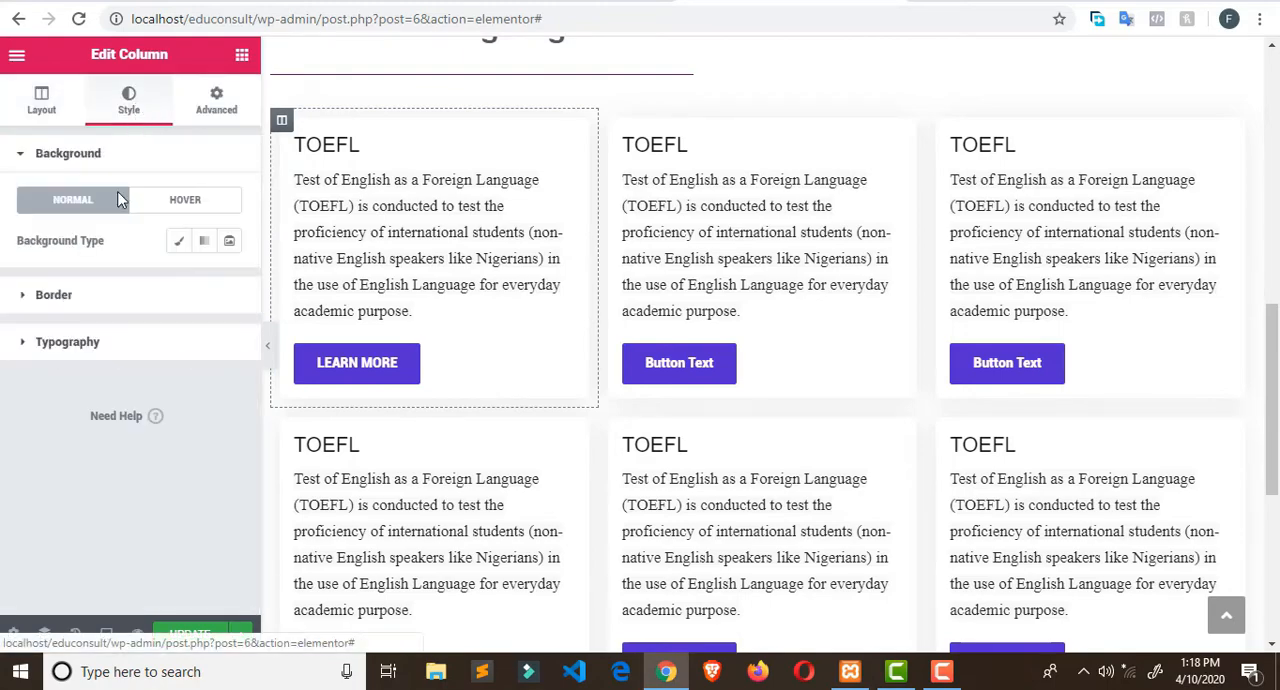
{"action": "left_click", "coordinate": [338, 152]}
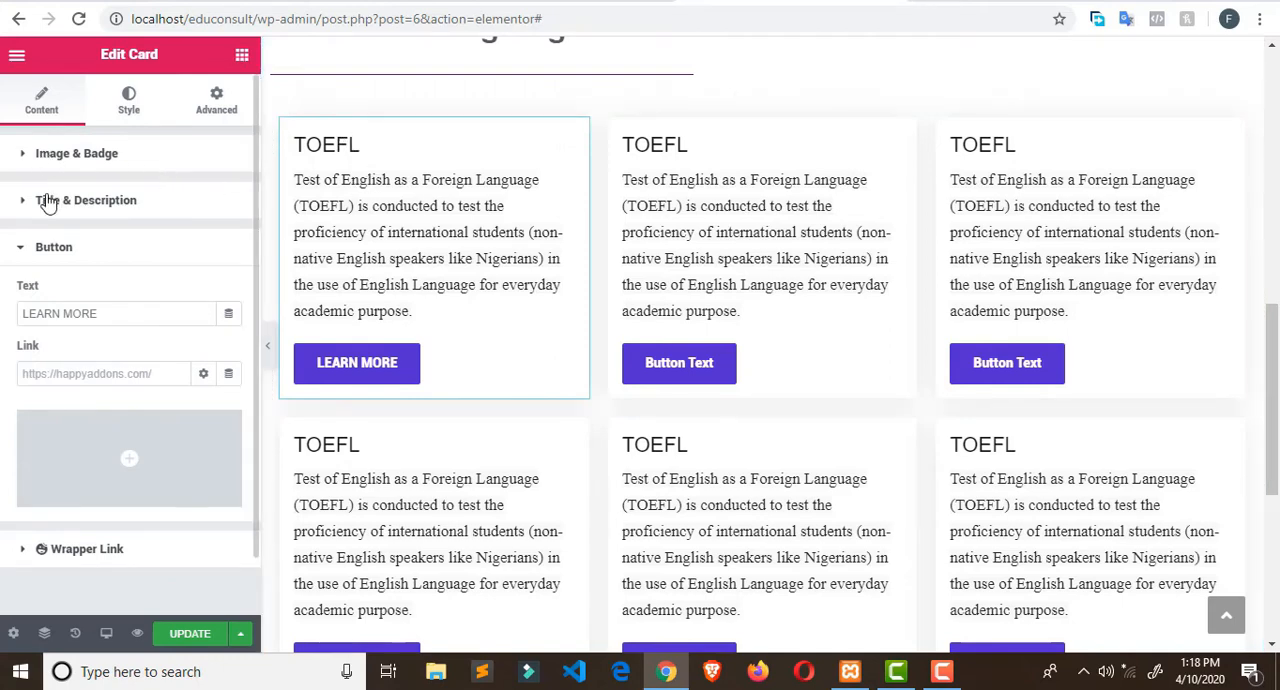
{"action": "left_click", "coordinate": [38, 160]}
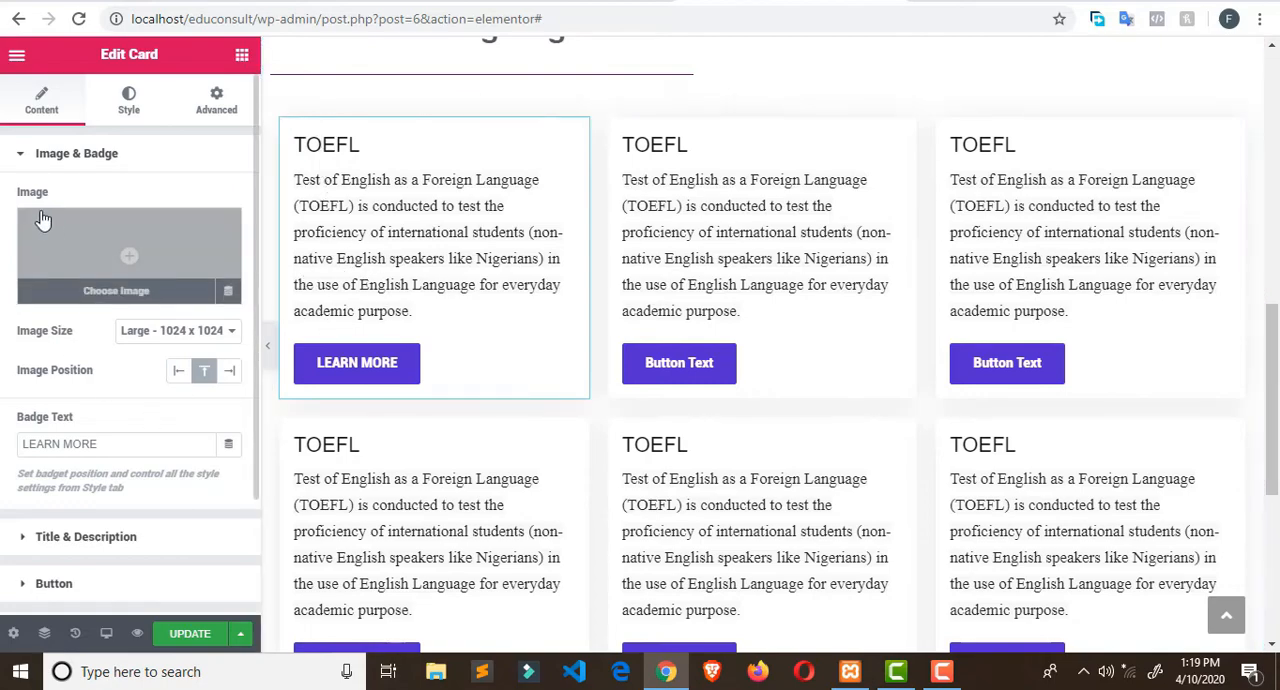
{"action": "left_click", "coordinate": [23, 155]}
{"action": "left_click", "coordinate": [22, 205]}
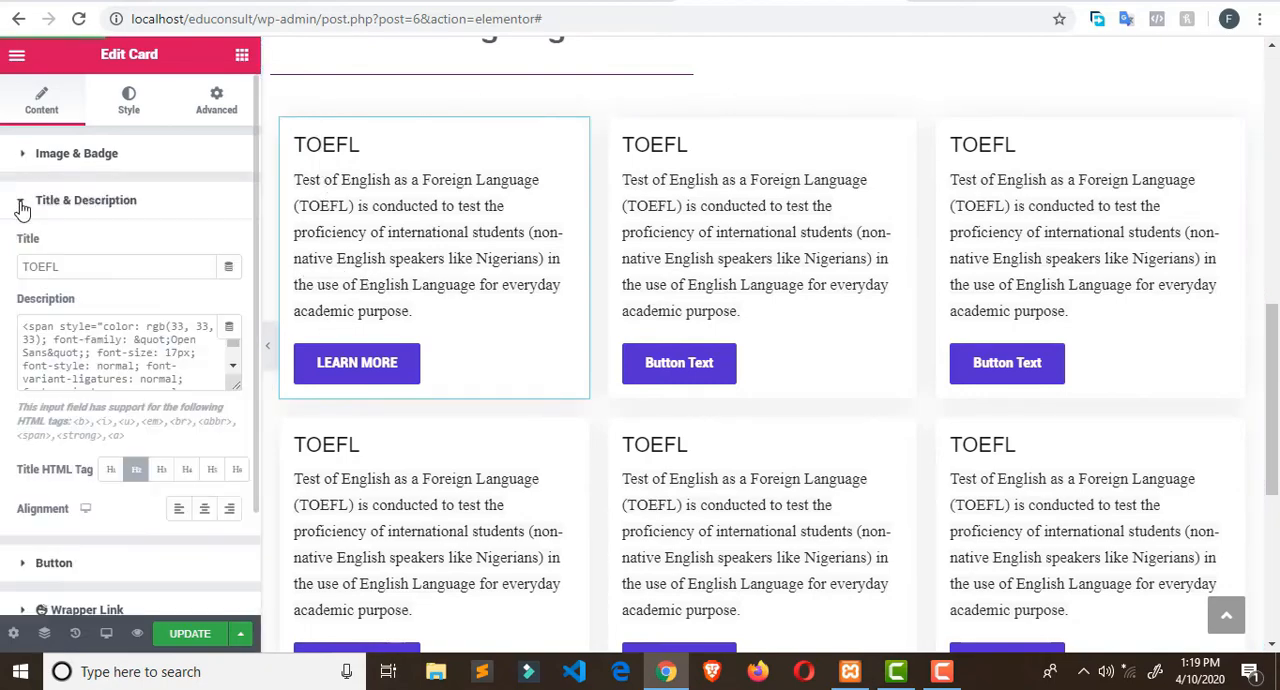
{"action": "left_click_drag", "start_coordinate": [71, 267], "coordinate": [10, 265]}
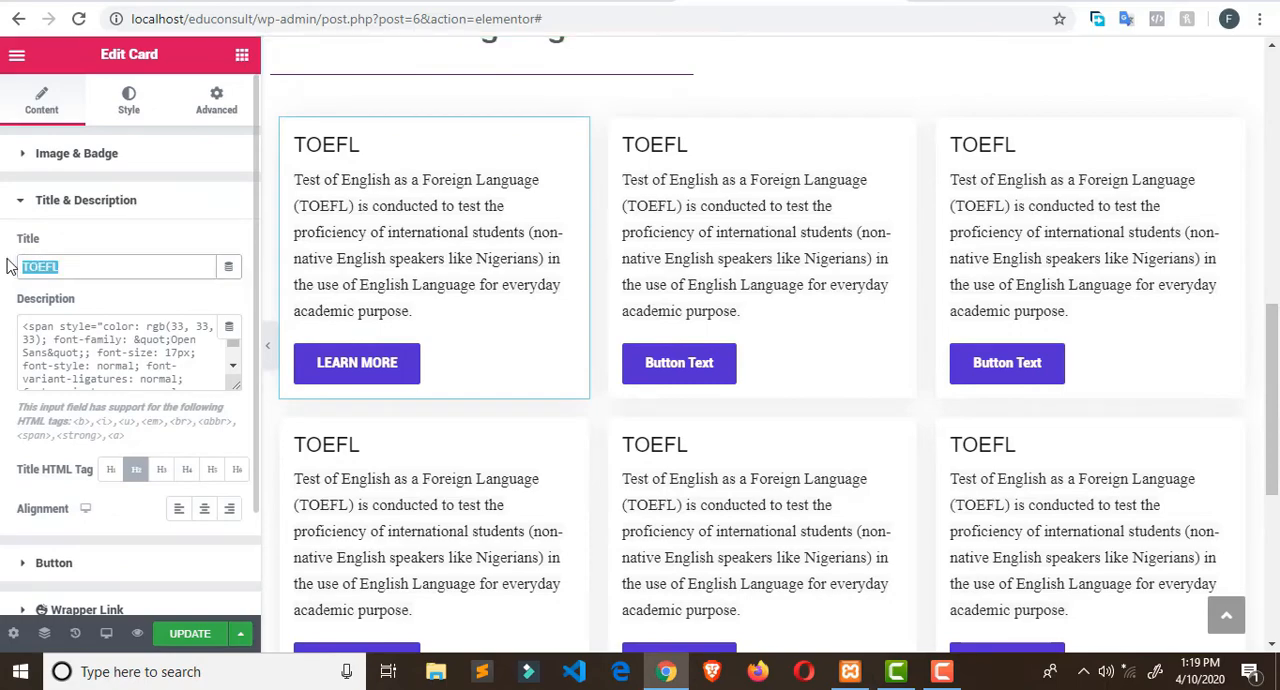
{"action": "left_click", "coordinate": [24, 206]}
{"action": "left_click", "coordinate": [36, 204]}
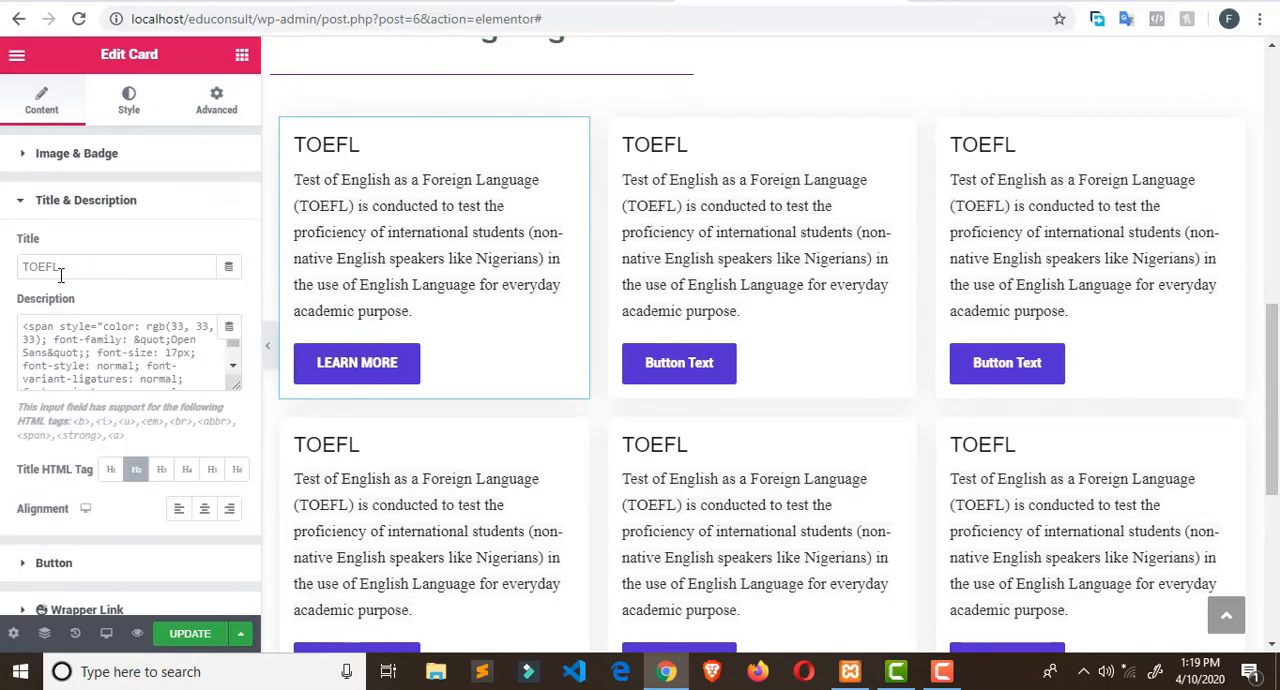
{"action": "left_click_drag", "start_coordinate": [181, 372], "coordinate": [15, 324]}
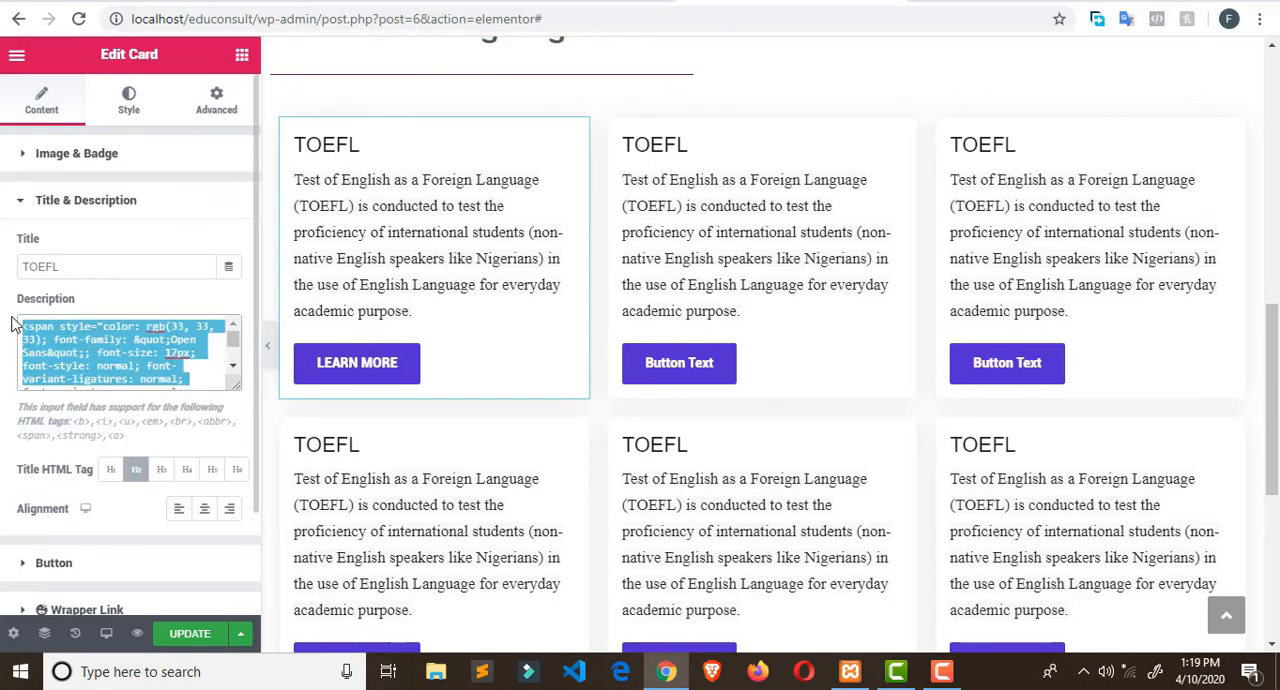
- Review the SAT, GRE and GMAT row and the Admission Processing section on the Broadway Edu Consult site, and return to the Elementor editor
{"action": "scroll", "coordinate": [883, 260], "scroll_direction": "down", "scroll_amount": 3}
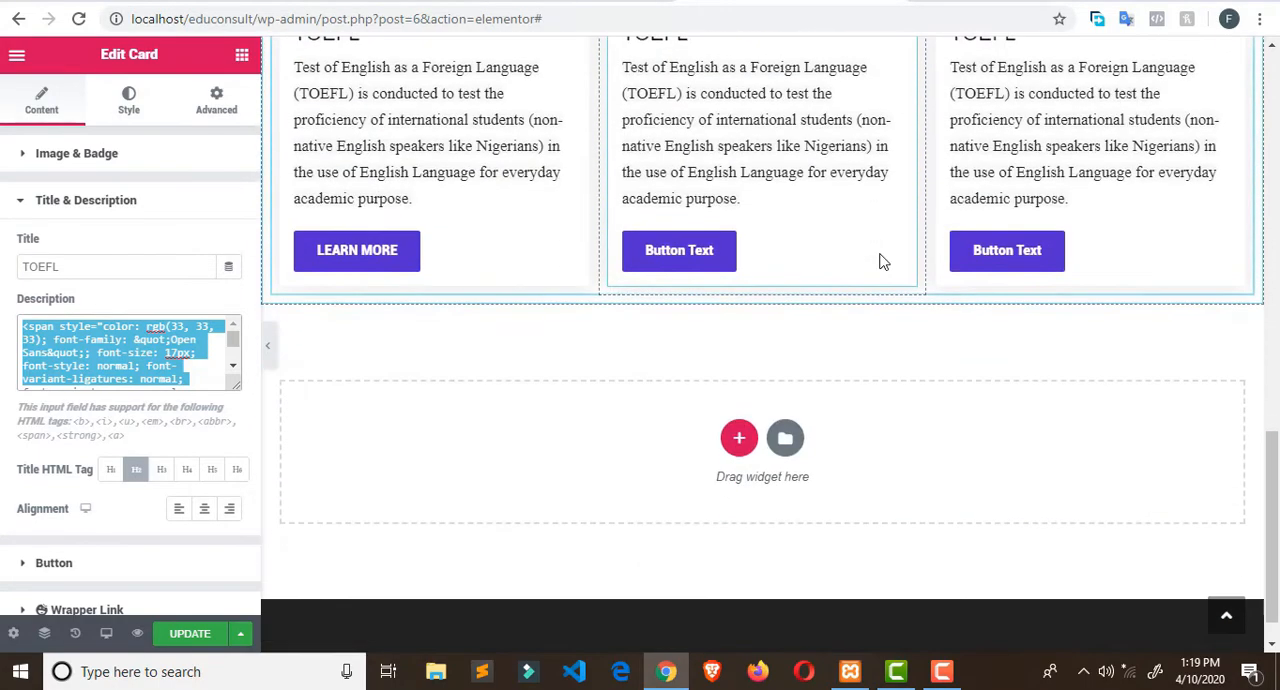
{"action": "left_click", "coordinate": [567, 2]}
{"action": "scroll", "coordinate": [777, 247], "scroll_direction": "down", "scroll_amount": 7}
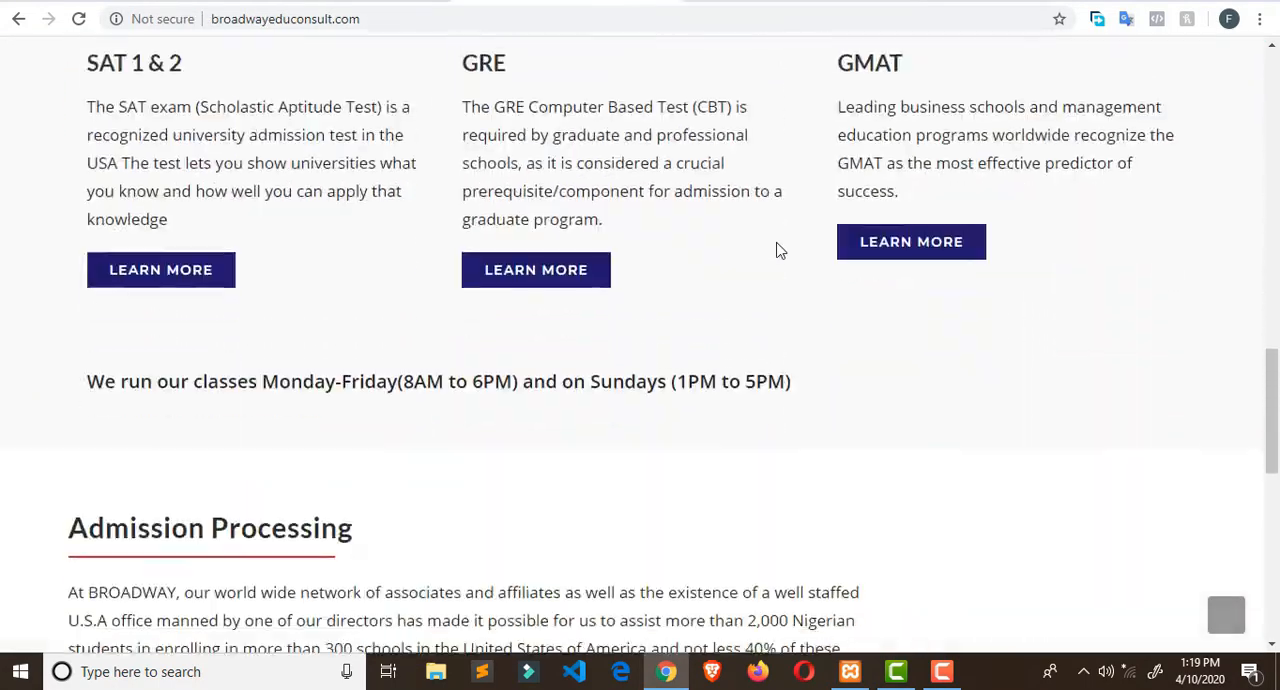
{"action": "scroll", "coordinate": [778, 242], "scroll_direction": "down", "scroll_amount": 2}
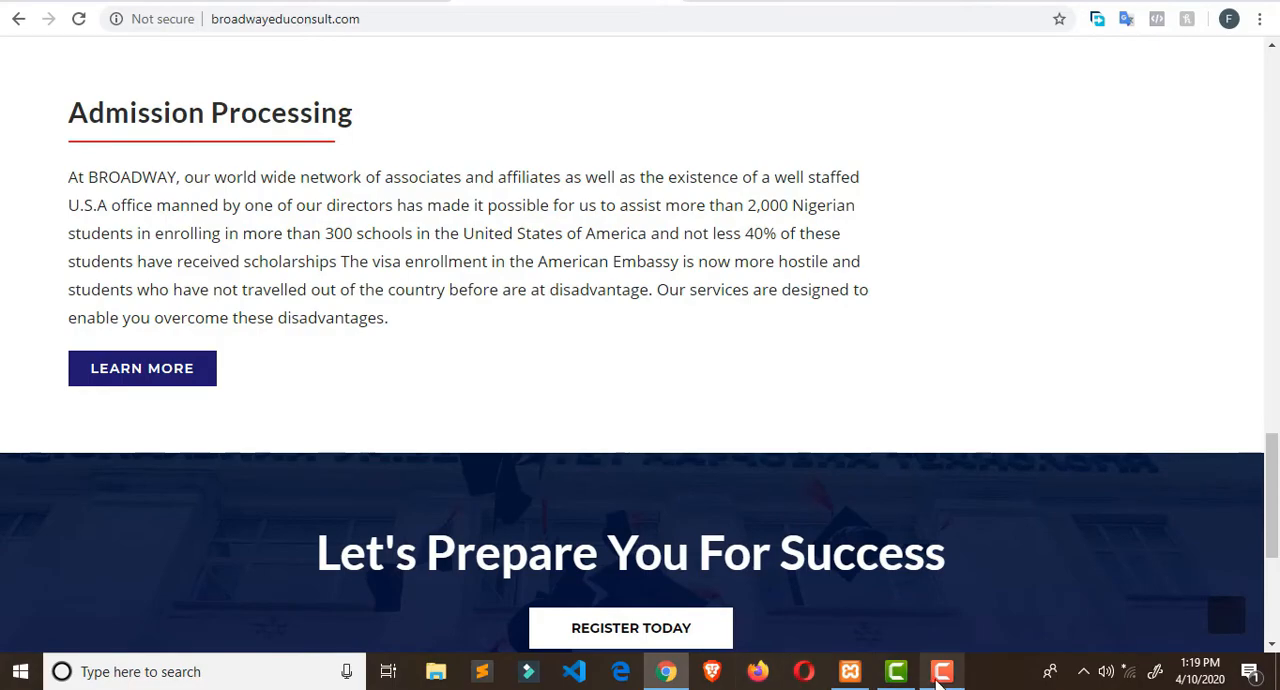
{"action": "left_click", "coordinate": [942, 672]}
{"action": "left_click", "coordinate": [1192, 588]}
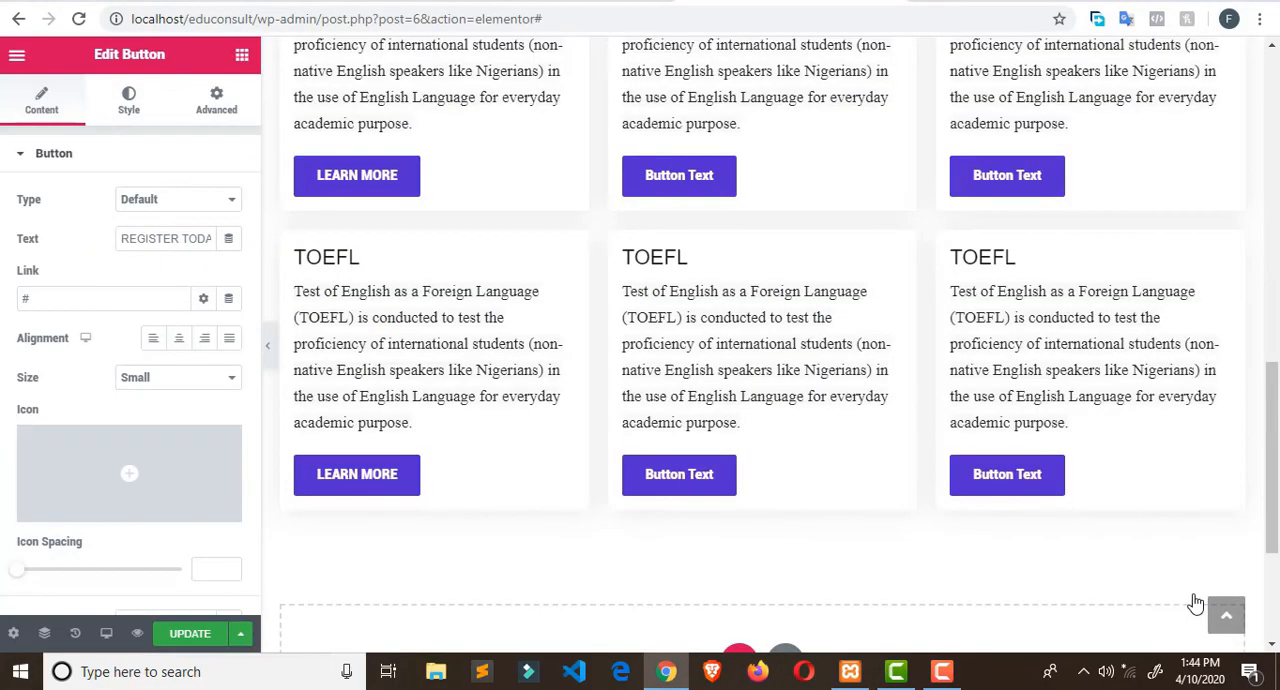
- Look over both rows of TOEFL Cards under Exams Training/Registration, and check the first Card's button, image and badge settings
{"action": "scroll", "coordinate": [1005, 480], "scroll_direction": "up", "scroll_amount": 4}
{"action": "scroll", "coordinate": [1003, 380], "scroll_direction": "down", "scroll_amount": 2}
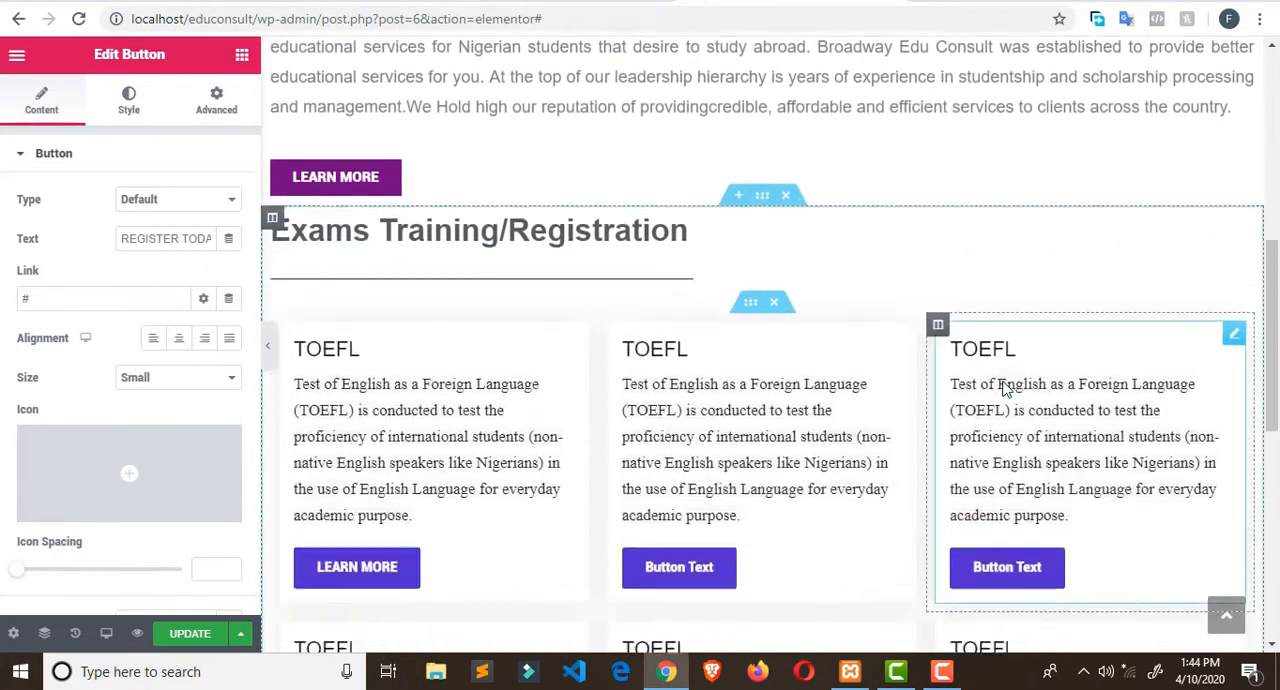
{"action": "scroll", "coordinate": [1122, 295], "scroll_direction": "down", "scroll_amount": 2}
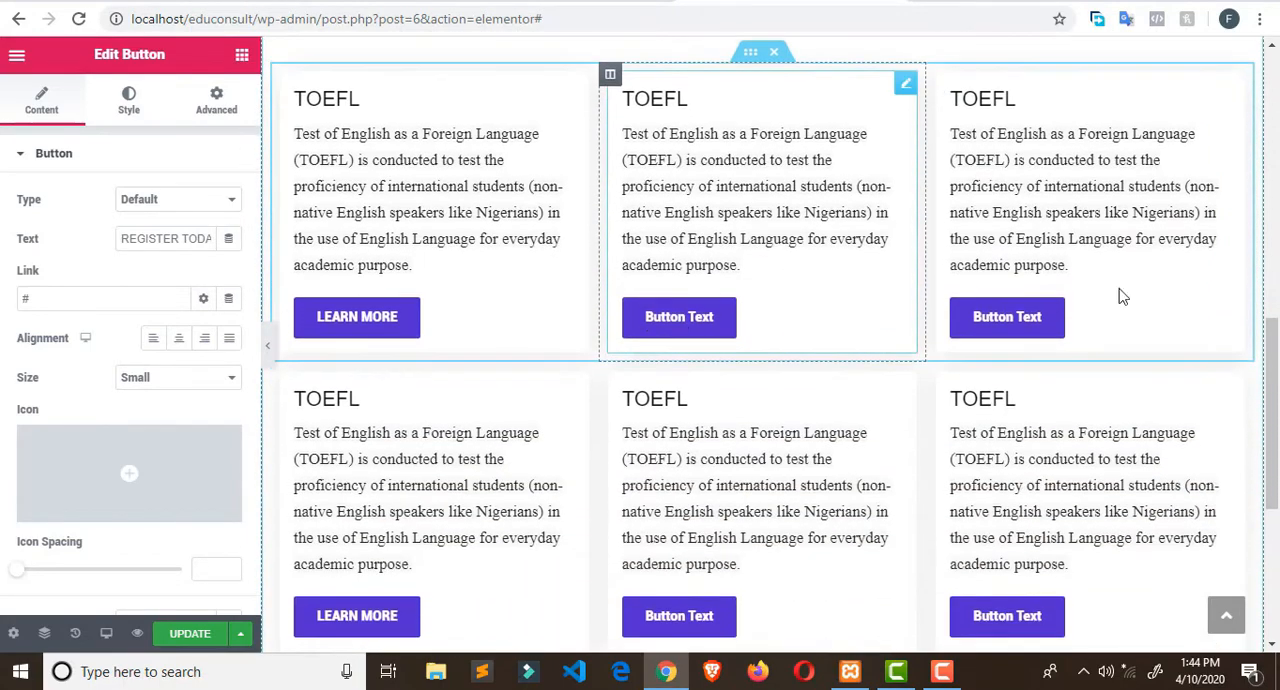
{"action": "scroll", "coordinate": [676, 357], "scroll_direction": "down", "scroll_amount": 1}
{"action": "scroll", "coordinate": [622, 360], "scroll_direction": "up", "scroll_amount": 1}
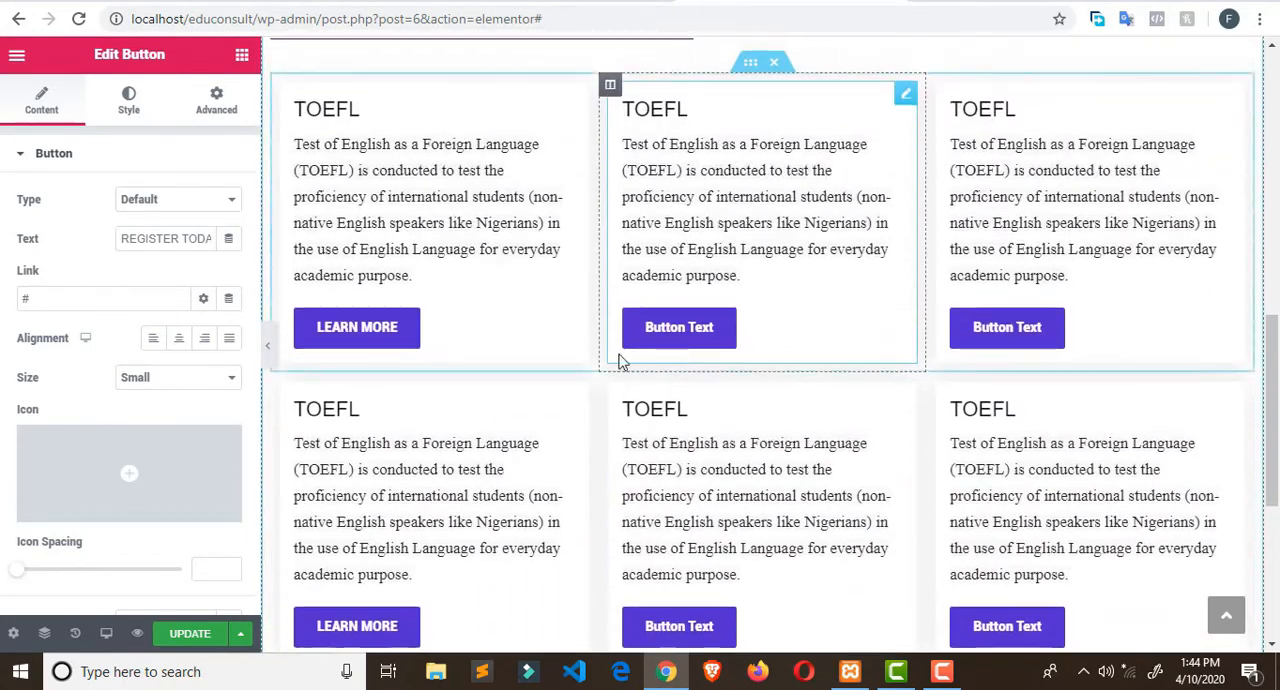
{"action": "left_click", "coordinate": [399, 334]}
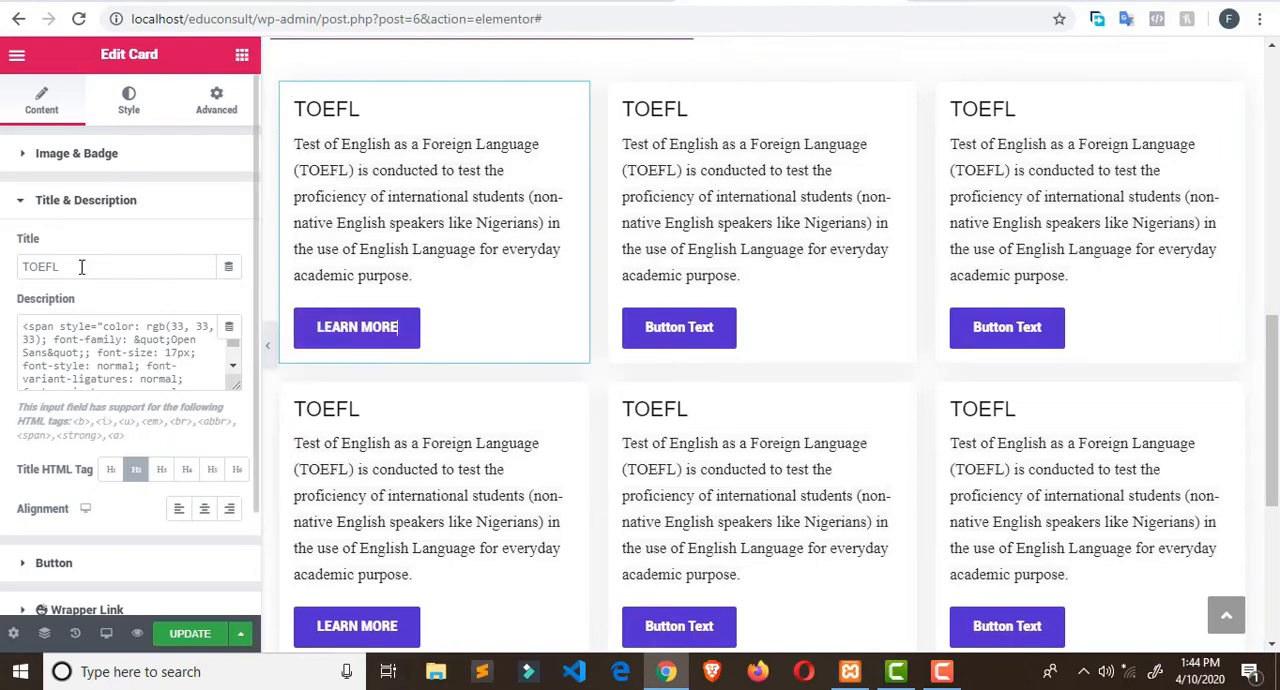
{"action": "left_click_drag", "start_coordinate": [400, 327], "coordinate": [316, 327]}
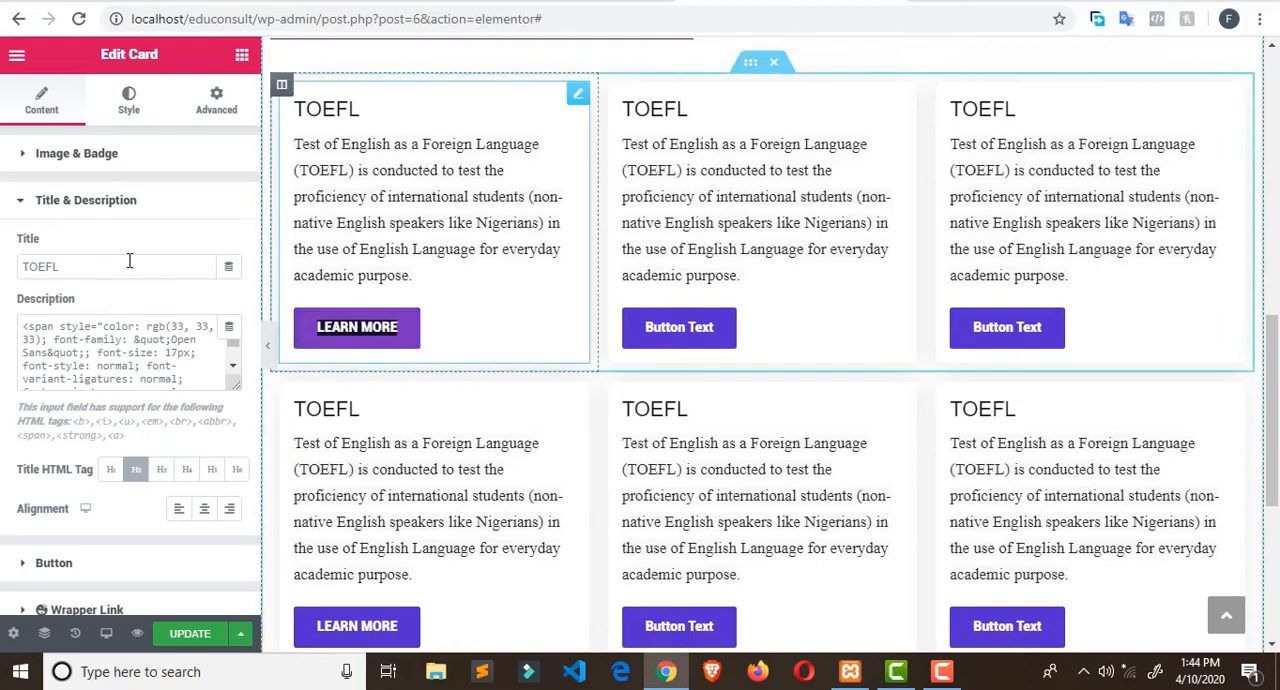
{"action": "left_click", "coordinate": [30, 160]}
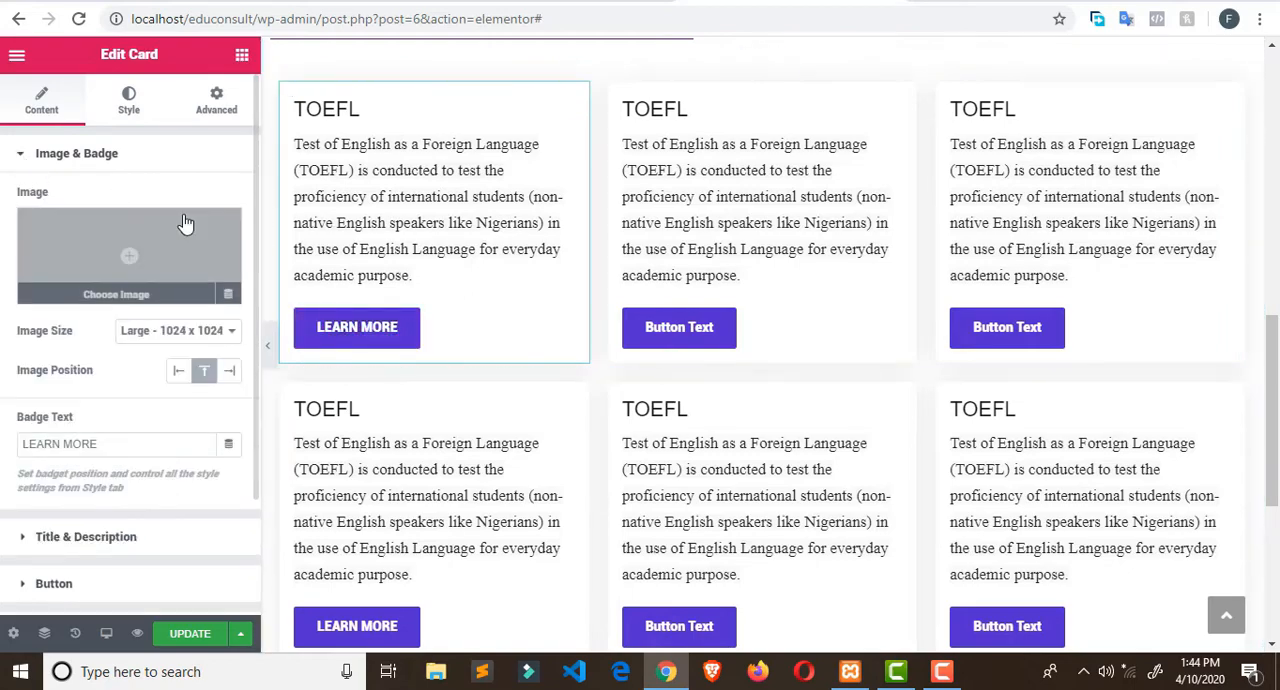
{"action": "left_click", "coordinate": [24, 158]}
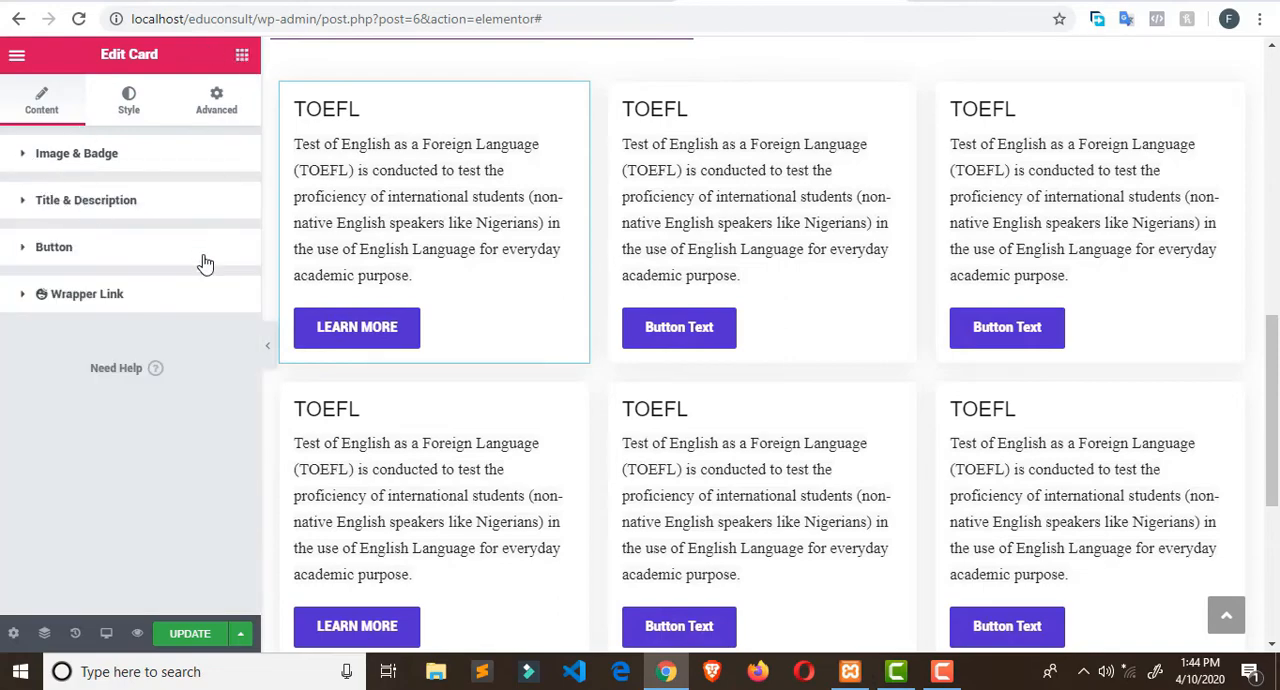
{"action": "scroll", "coordinate": [189, 347], "scroll_direction": "down", "scroll_amount": 1}
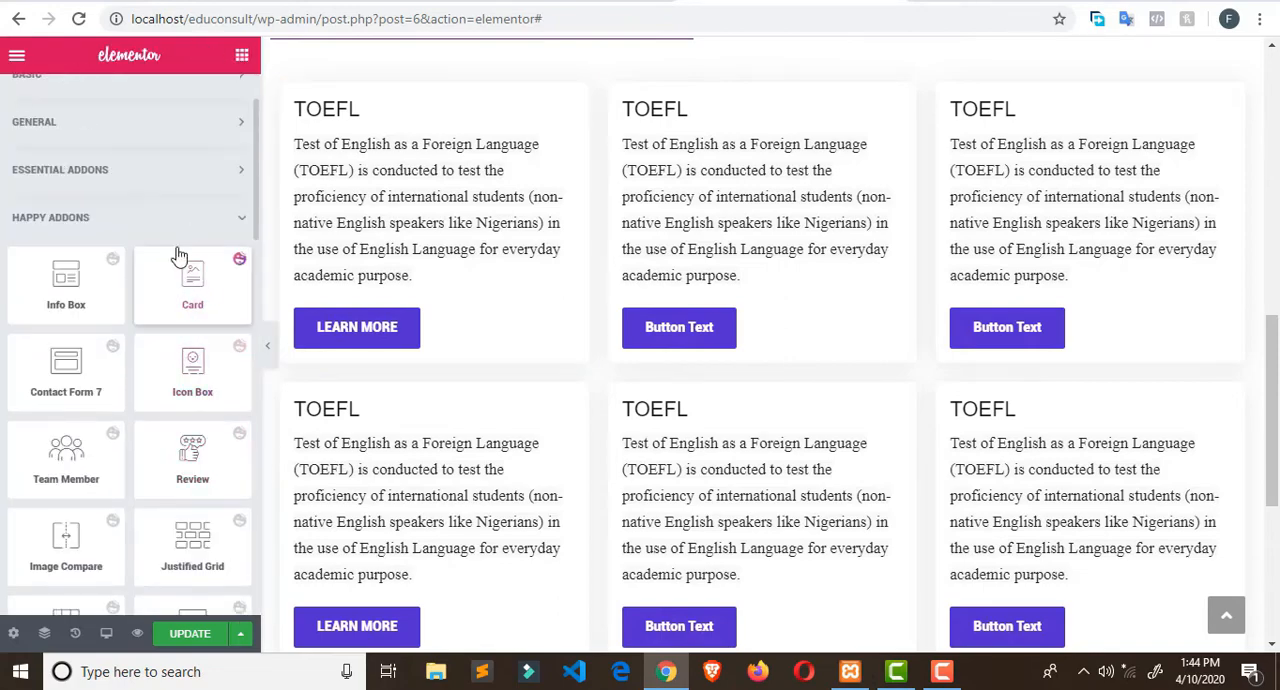
{"action": "scroll", "coordinate": [400, 360], "scroll_direction": "up", "scroll_amount": 3}
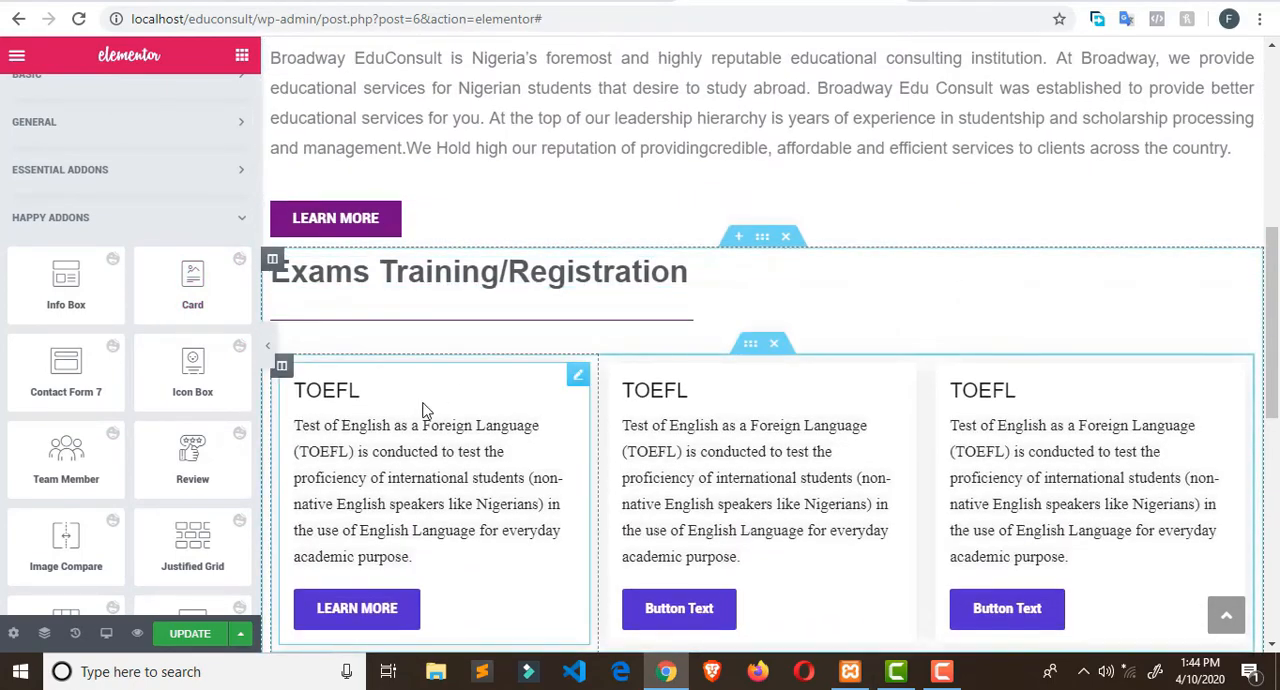
{"action": "scroll", "coordinate": [422, 410], "scroll_direction": "down", "scroll_amount": 2}
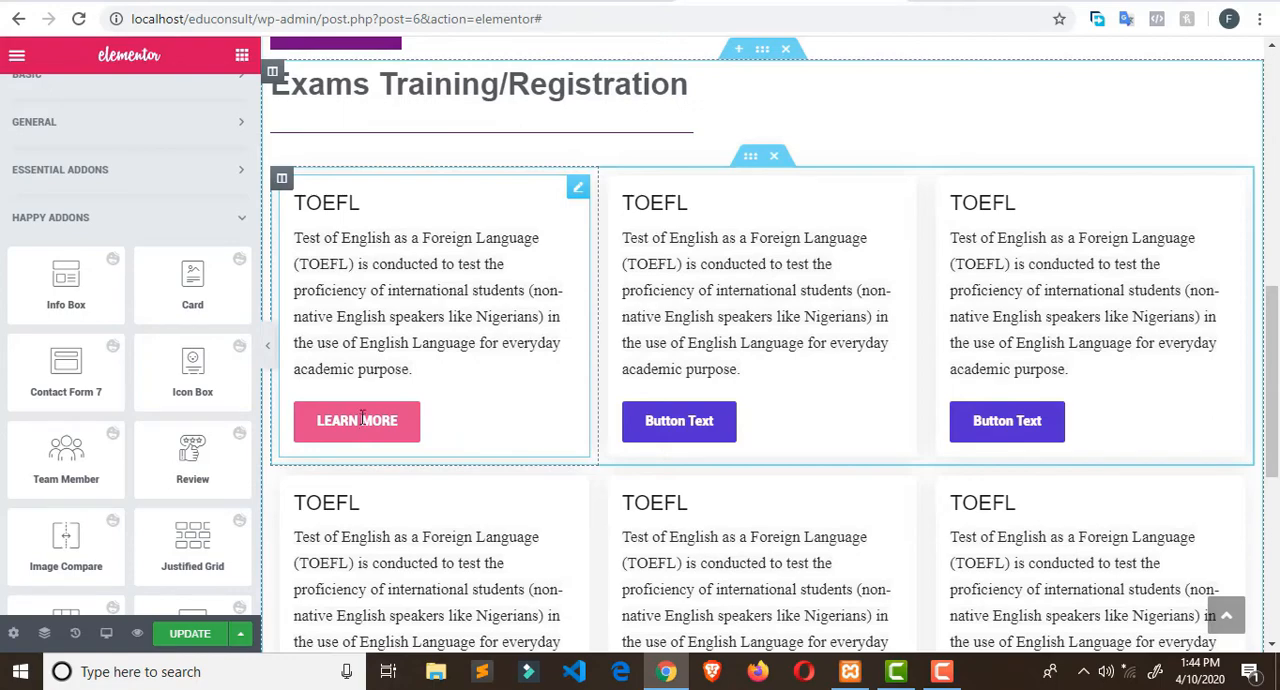
- Copy the button text LEARN MORE from the first TOEFL Card, and check its other content settings
{"action": "left_click", "coordinate": [309, 210]}
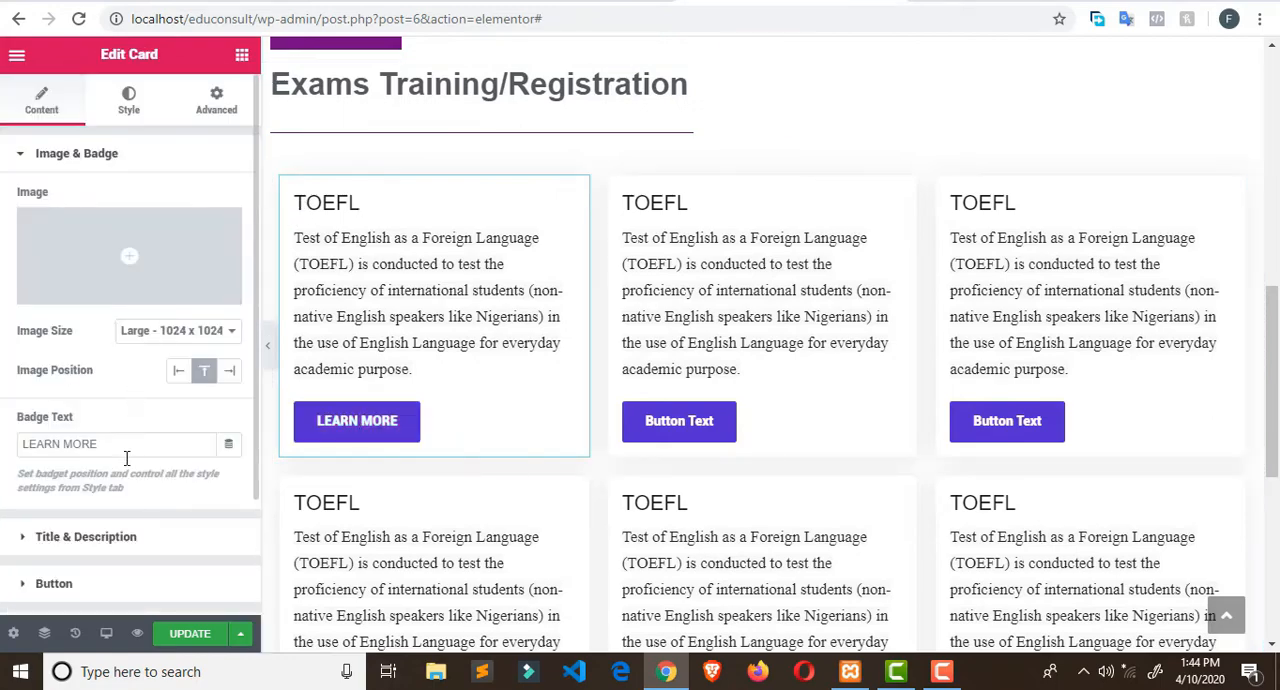
{"action": "left_click_drag", "start_coordinate": [125, 445], "coordinate": [3, 443]}
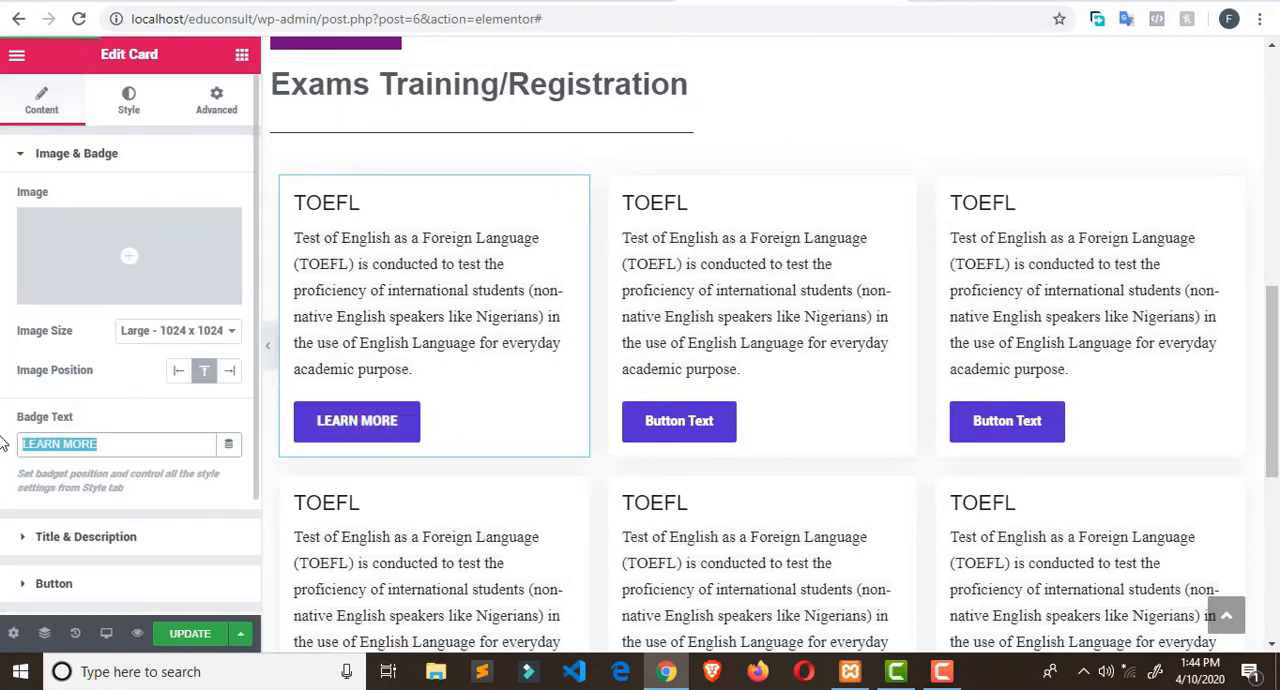
{"action": "left_click", "coordinate": [14, 158]}
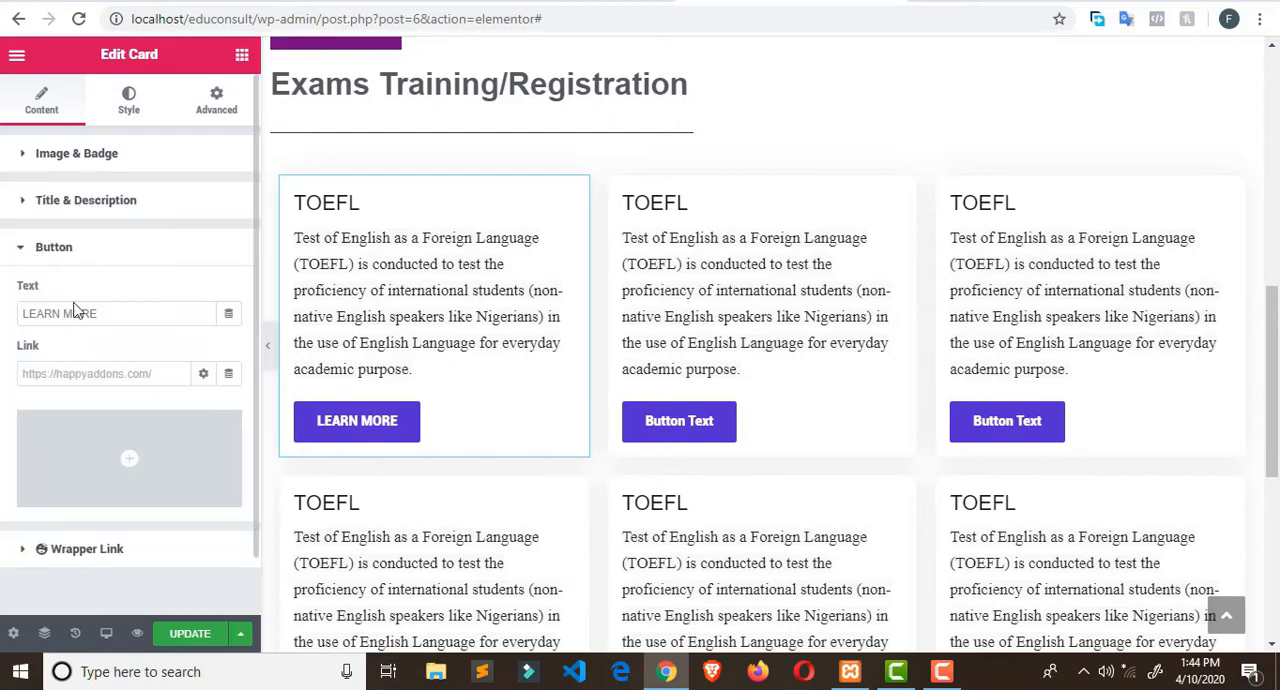
{"action": "left_click_drag", "start_coordinate": [98, 314], "coordinate": [3, 318]}
{"action": "key", "text": "ctrl+c"}
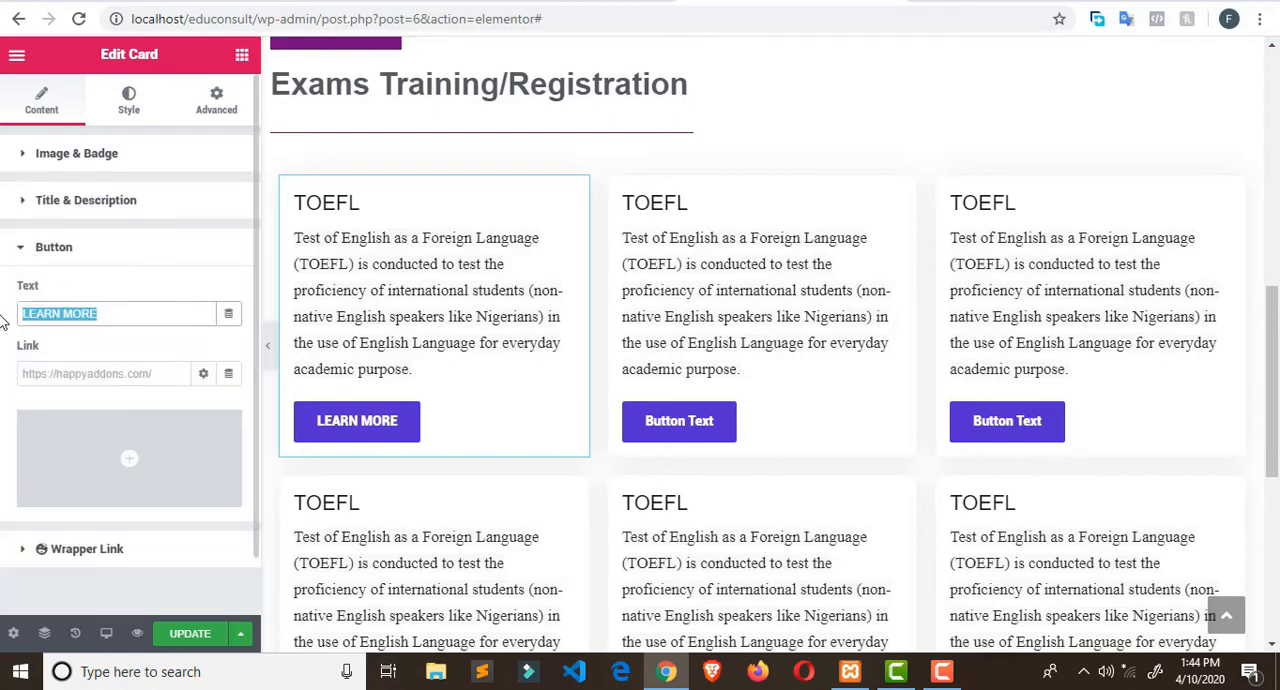
{"action": "left_click", "coordinate": [28, 162]}
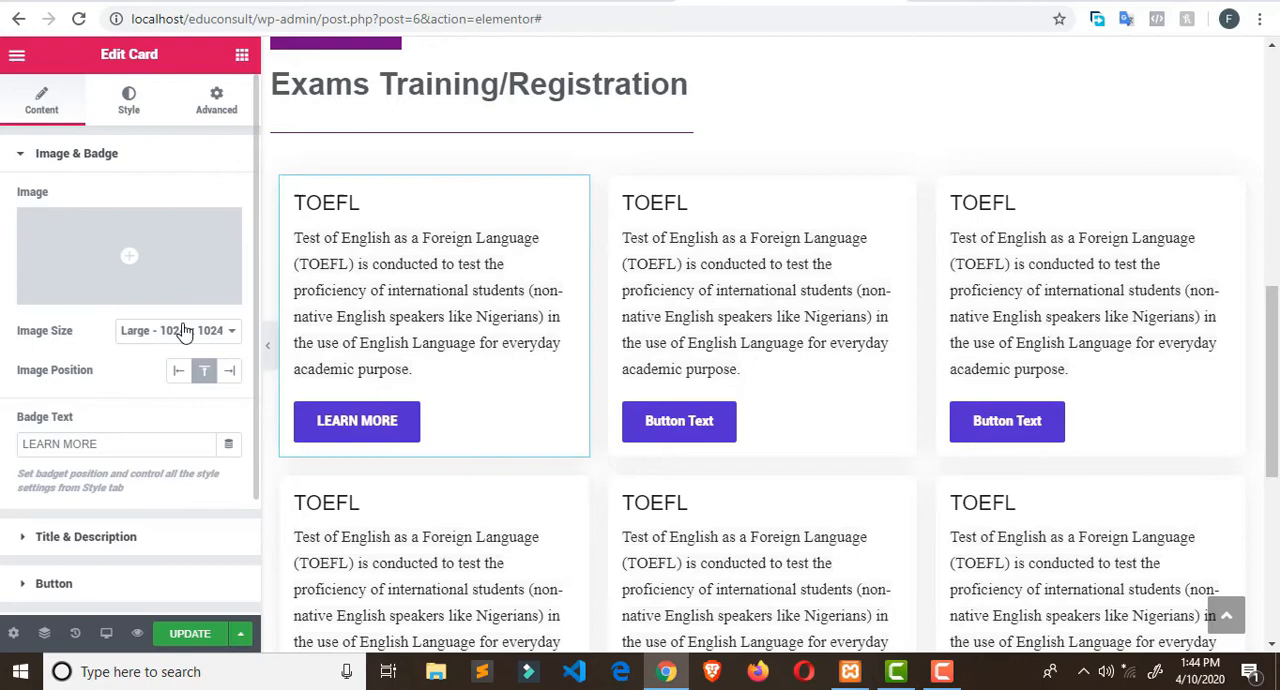
{"action": "left_click", "coordinate": [28, 158]}
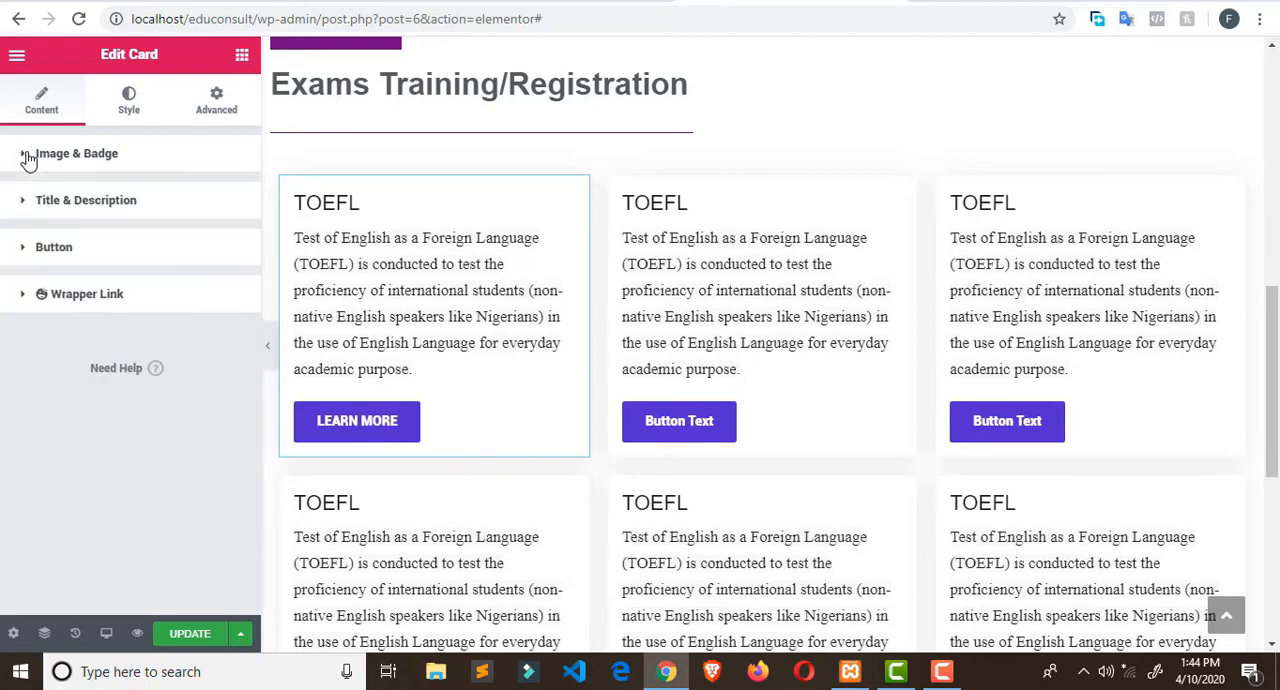
{"action": "left_click", "coordinate": [24, 210]}
{"action": "left_click", "coordinate": [24, 210]}
{"action": "left_click", "coordinate": [21, 255]}
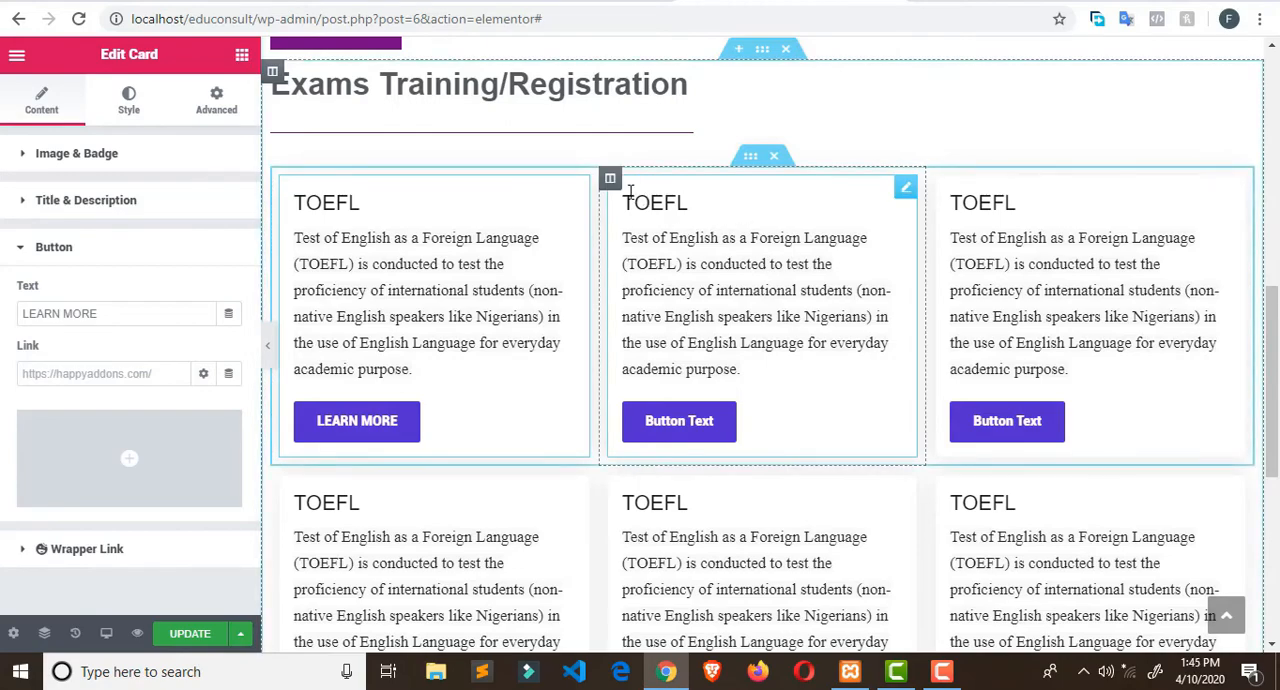
- Replace the button text of the middle TOEFL Card in the first row with the copied LEARN MORE
{"action": "left_click", "coordinate": [610, 178]}
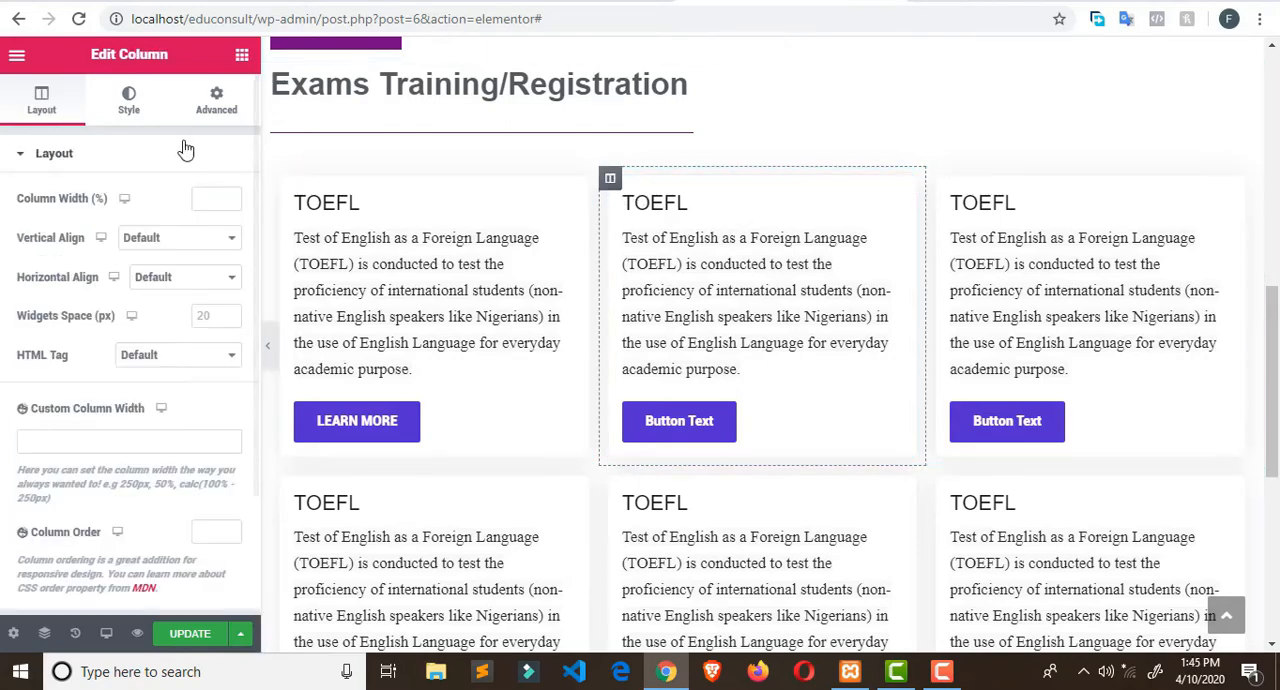
{"action": "left_click", "coordinate": [712, 232]}
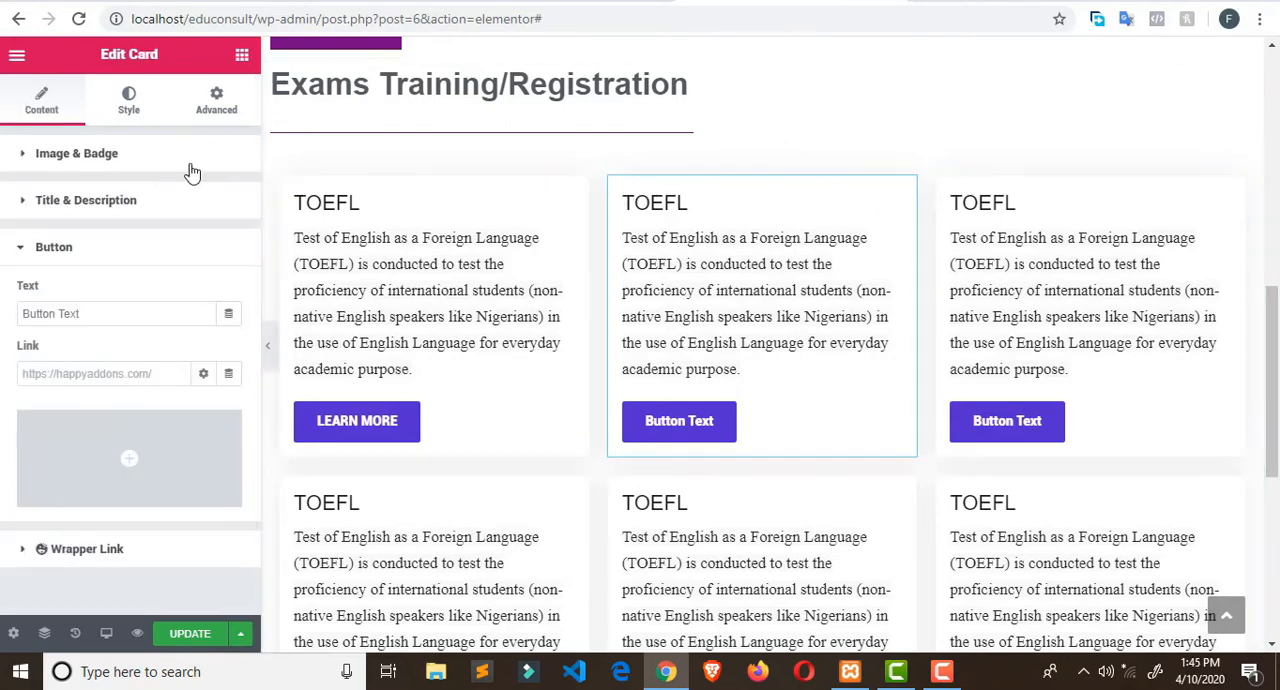
{"action": "left_click", "coordinate": [25, 205]}
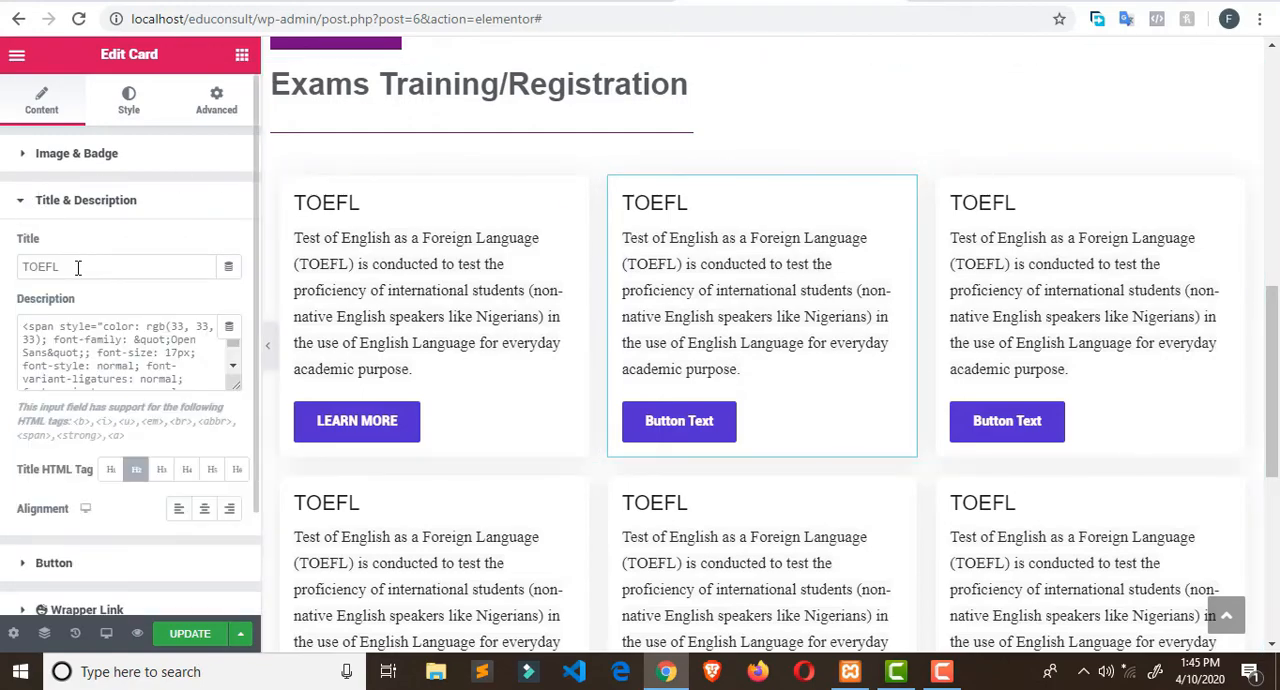
{"action": "left_click", "coordinate": [16, 205]}
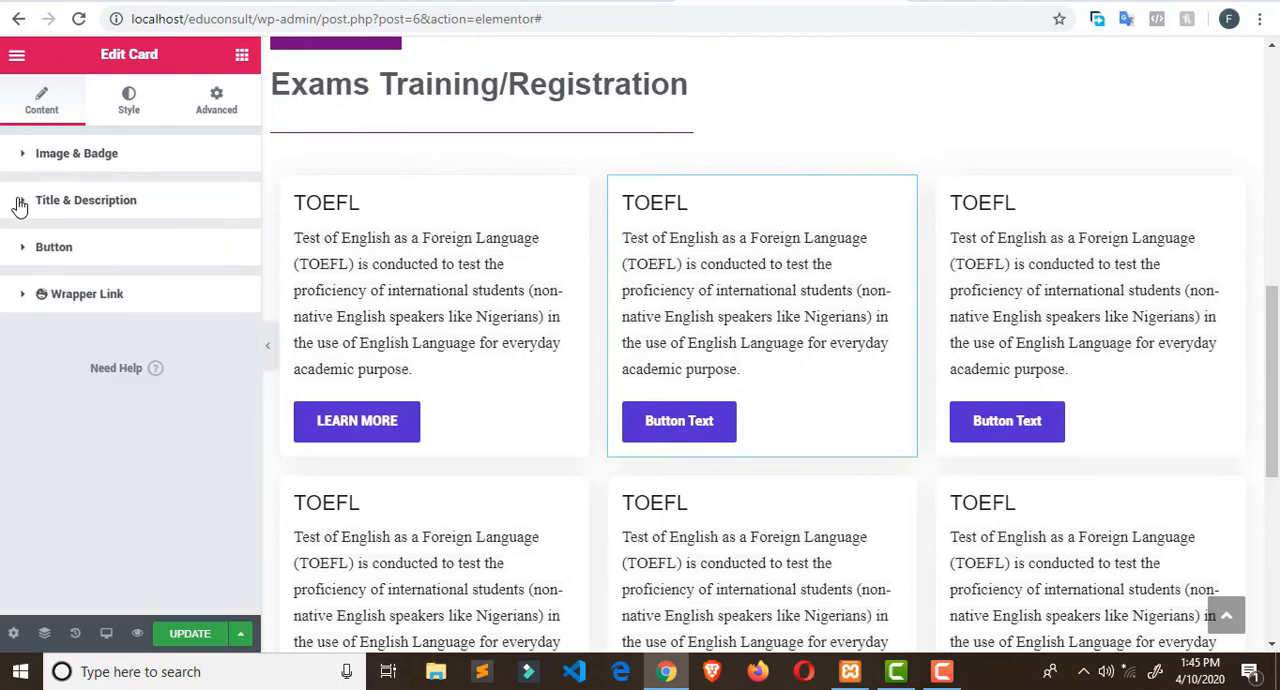
{"action": "left_click", "coordinate": [22, 250]}
{"action": "left_click_drag", "start_coordinate": [100, 316], "coordinate": [3, 313]}
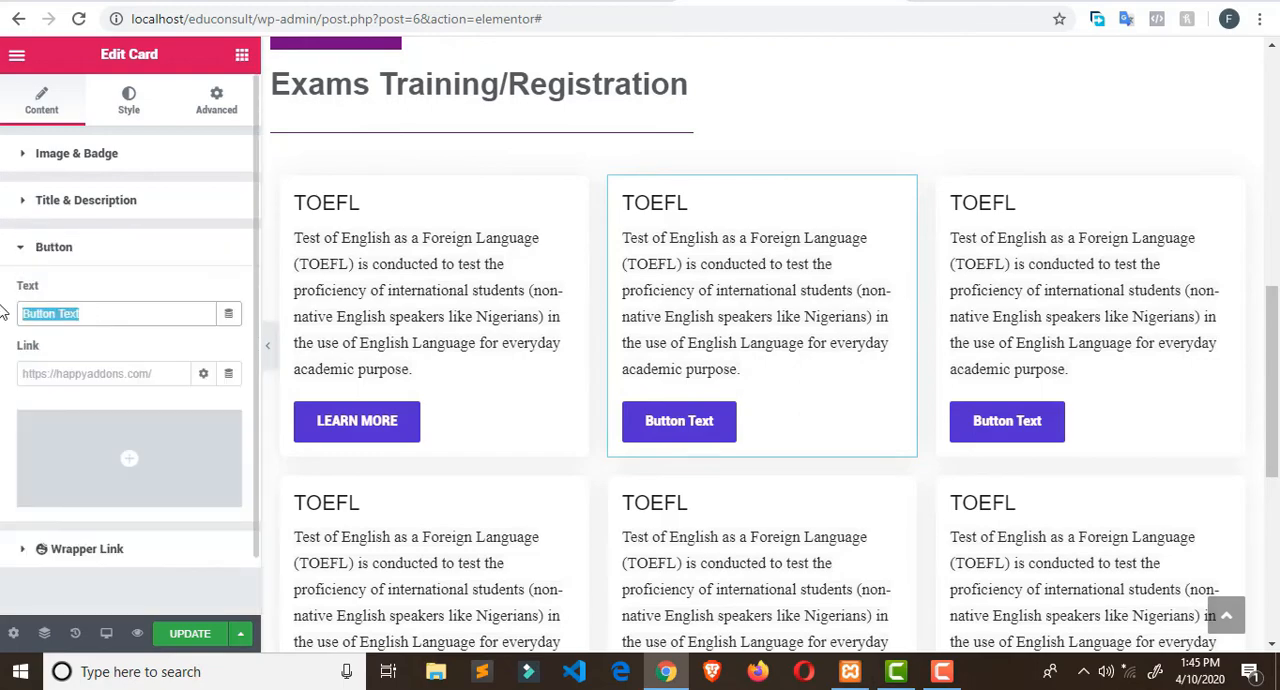
{"action": "key", "text": "ctrl+v"}
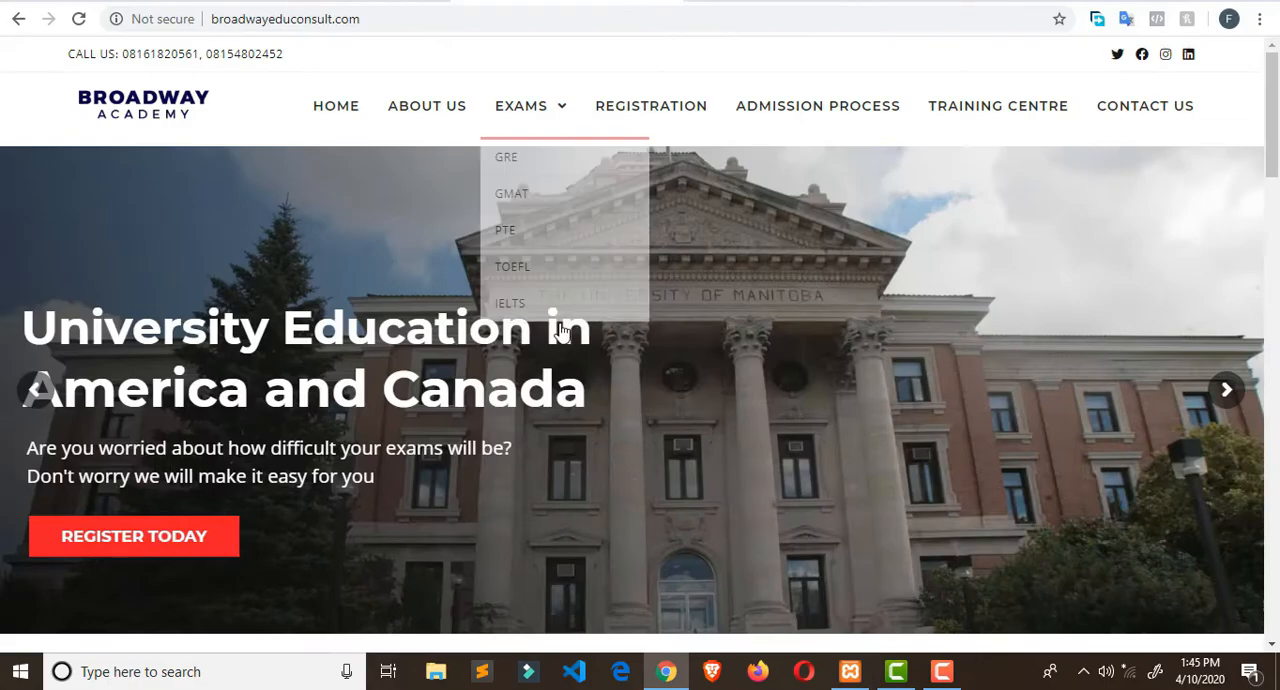
- Copy the heading IELTS from the exams section of the Broadway Edu Consult site and return to the Elementor editor
{"action": "scroll", "coordinate": [630, 306], "scroll_direction": "down", "scroll_amount": 15}
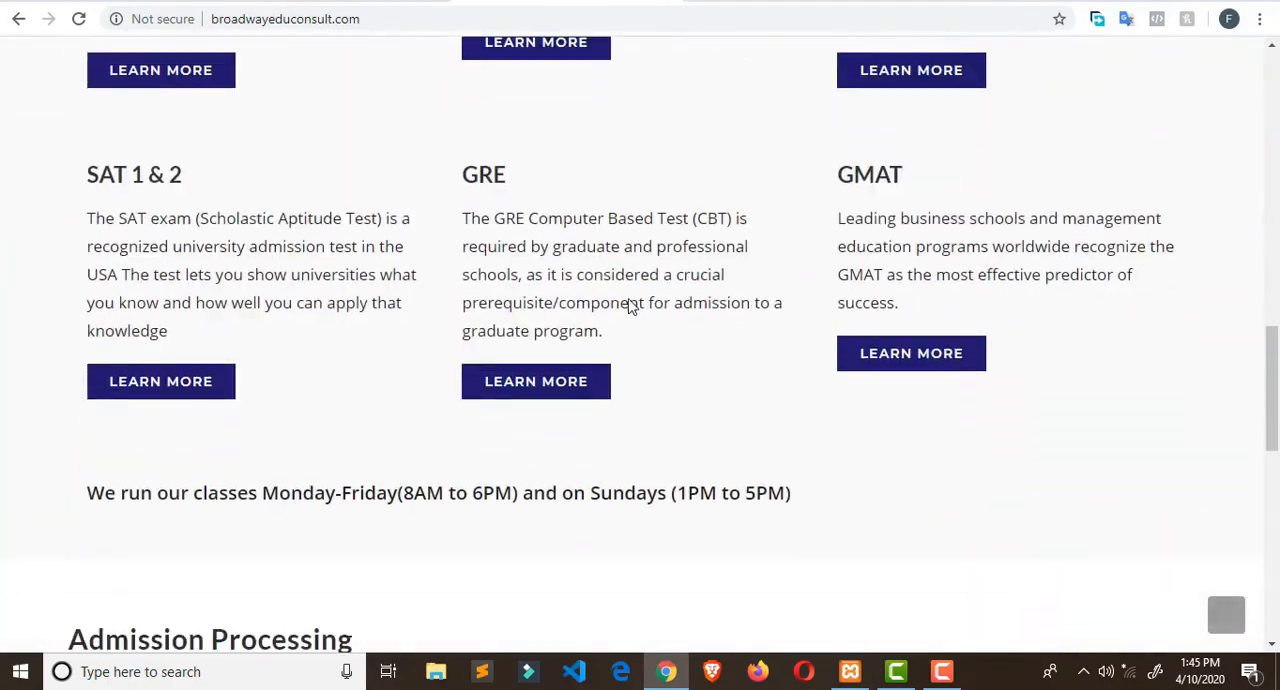
{"action": "scroll", "coordinate": [432, 118], "scroll_direction": "up", "scroll_amount": 1}
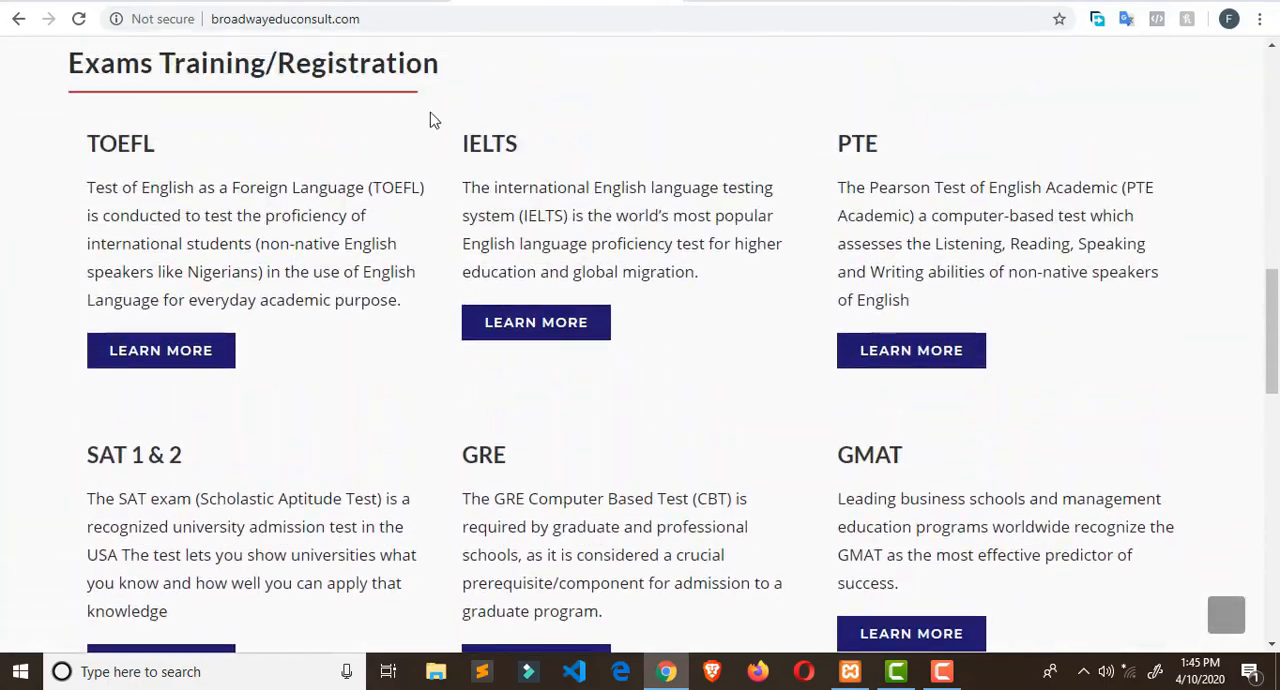
{"action": "double_click", "coordinate": [490, 143]}
{"action": "right_click", "coordinate": [490, 145]}
{"action": "left_click", "coordinate": [505, 158]}
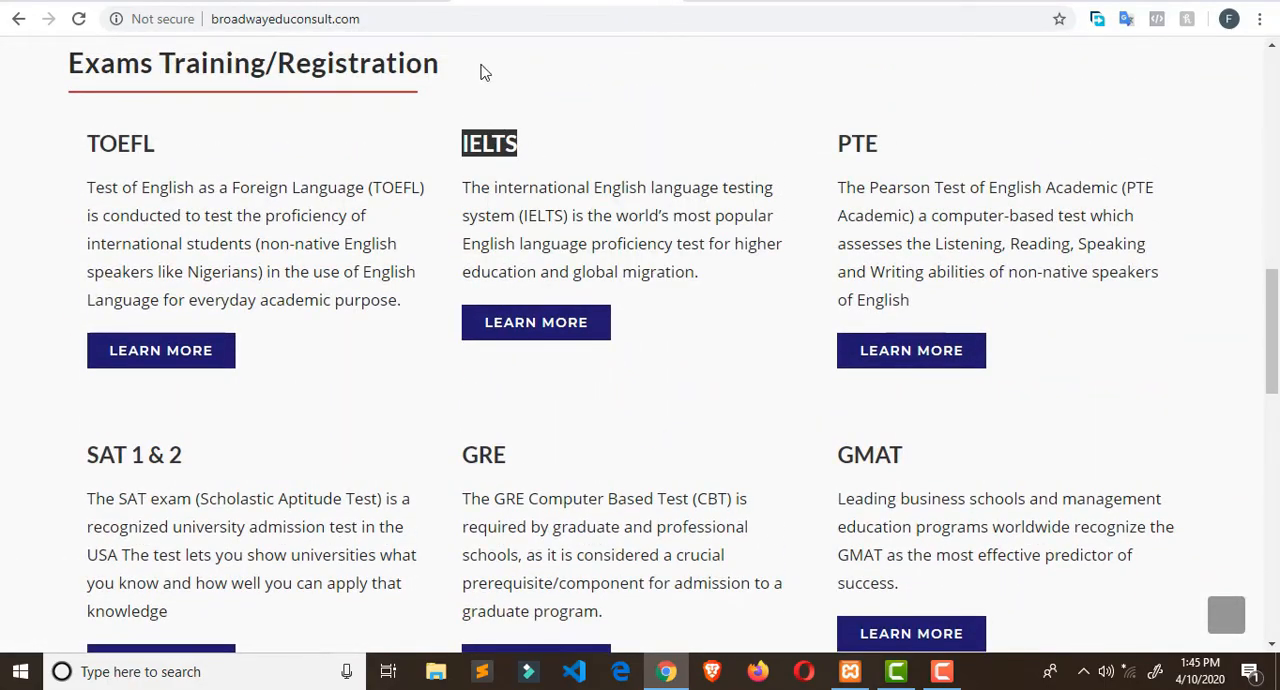
{"action": "left_click", "coordinate": [806, 5]}
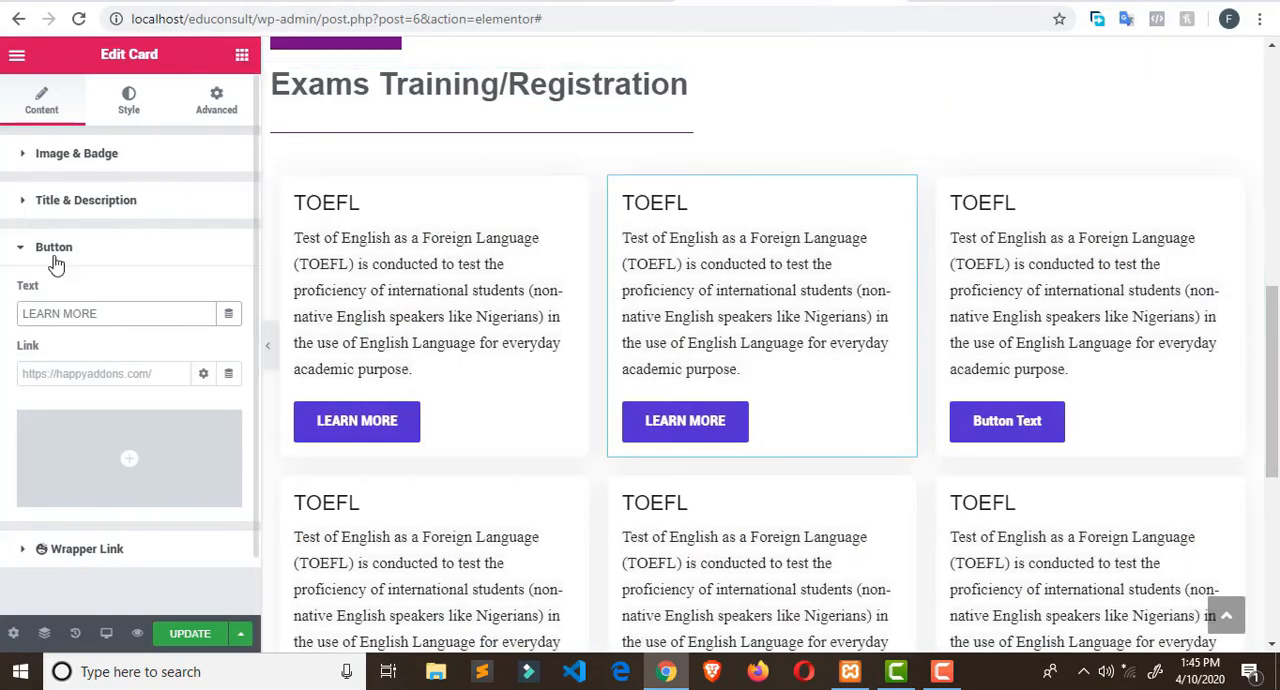
- Replace the title of the middle TOEFL Card in the first row with IELTS
{"action": "left_click", "coordinate": [676, 202]}
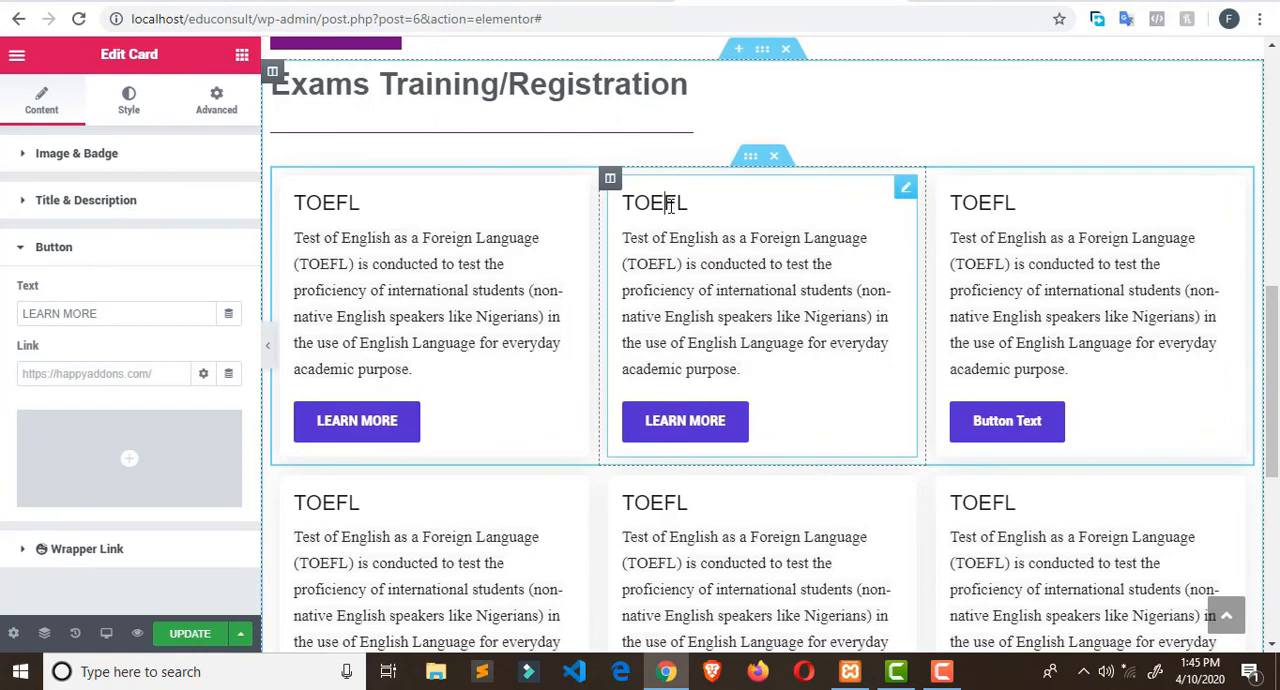
{"action": "double_click", "coordinate": [670, 205]}
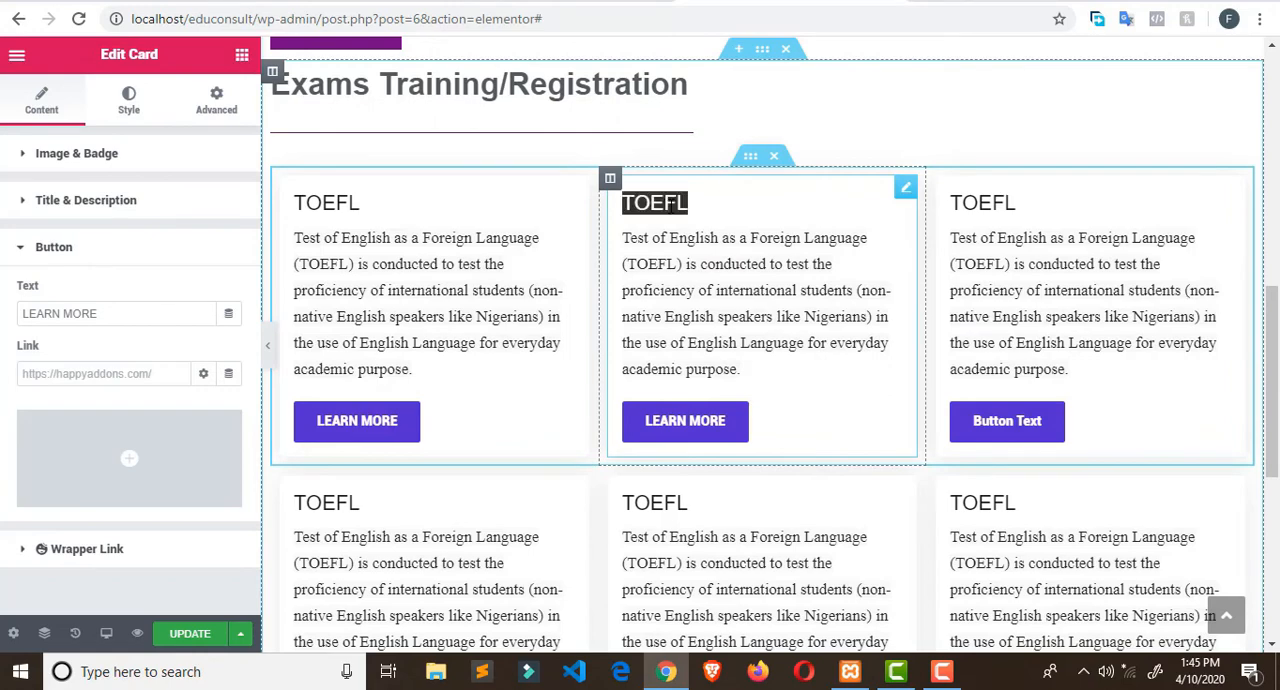
{"action": "left_click", "coordinate": [711, 211]}
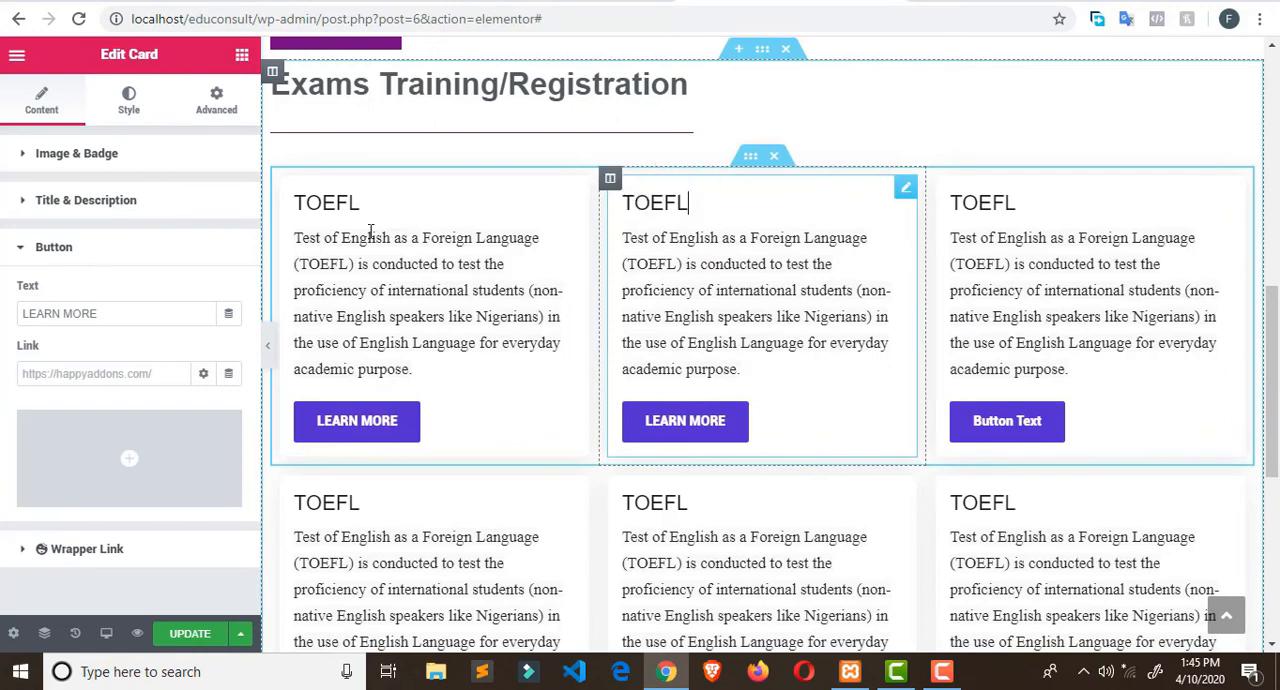
{"action": "left_click", "coordinate": [22, 203]}
{"action": "left_click_drag", "start_coordinate": [75, 276], "coordinate": [2, 260]}
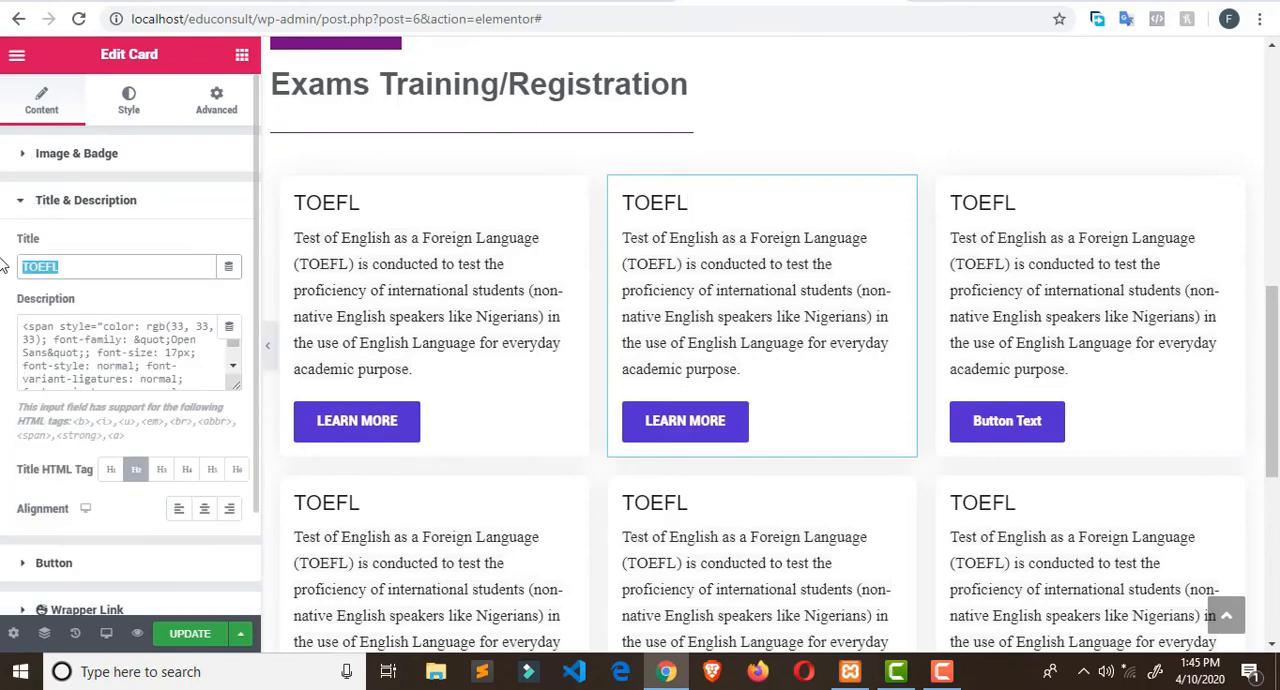
{"action": "type", "text": "IELTS"}
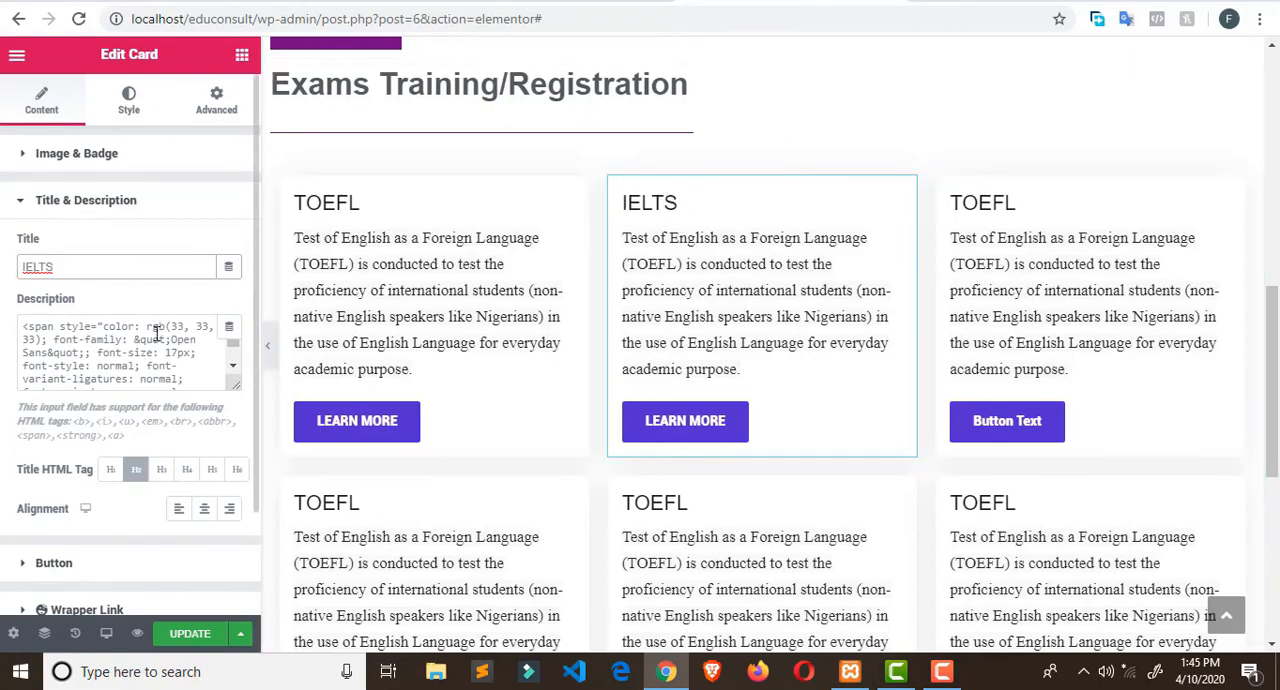
- Copy the heading PTE from the Broadway Edu Consult site and make it the title of the first row's third Card in Elementor
{"action": "left_click", "coordinate": [1018, 201]}
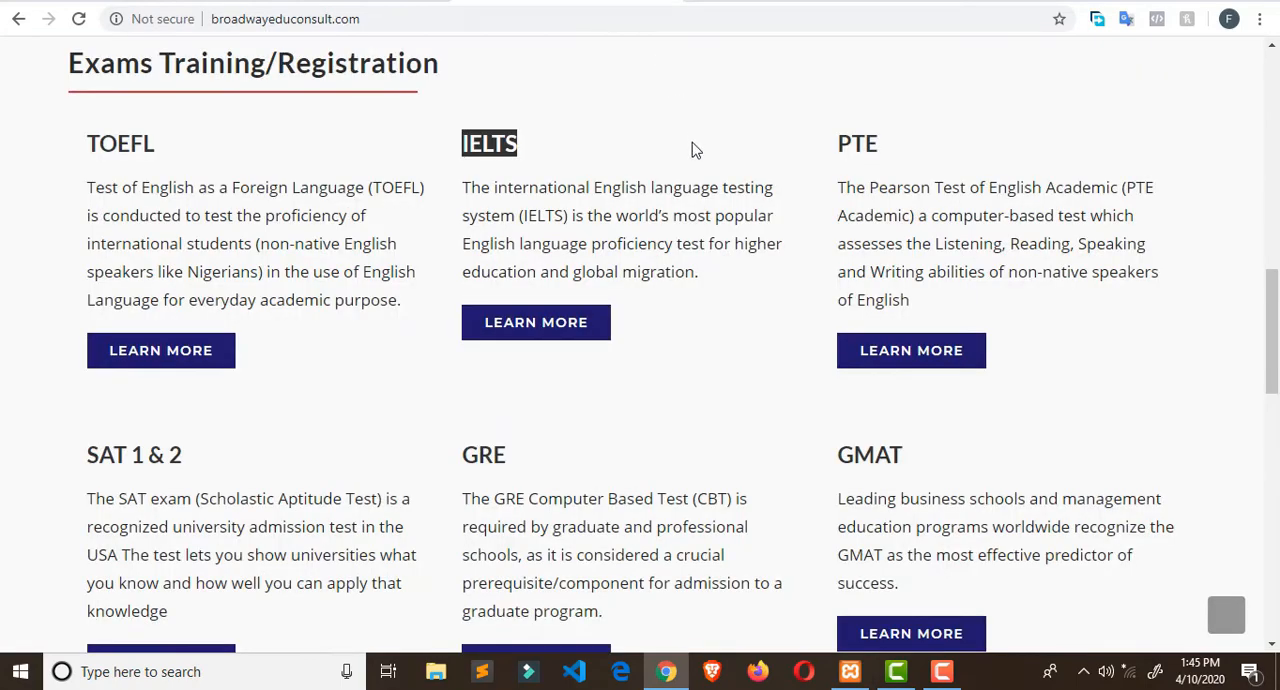
{"action": "double_click", "coordinate": [857, 143]}
{"action": "right_click", "coordinate": [852, 143]}
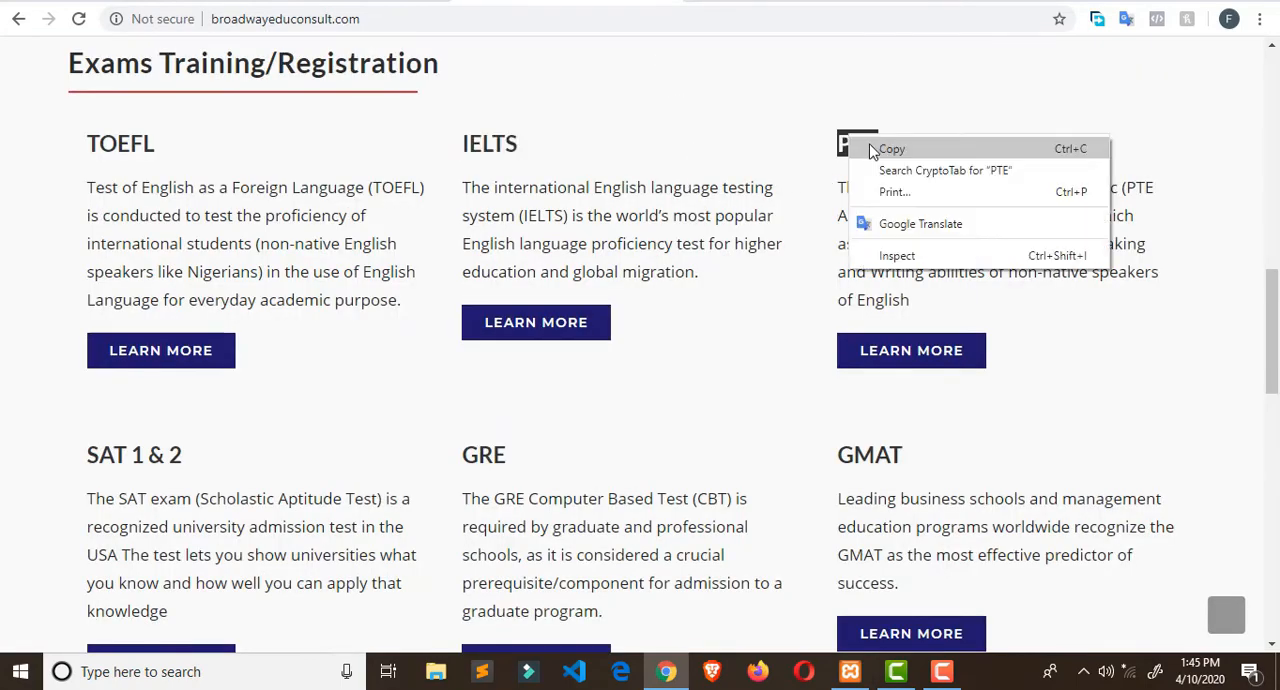
{"action": "left_click", "coordinate": [885, 148]}
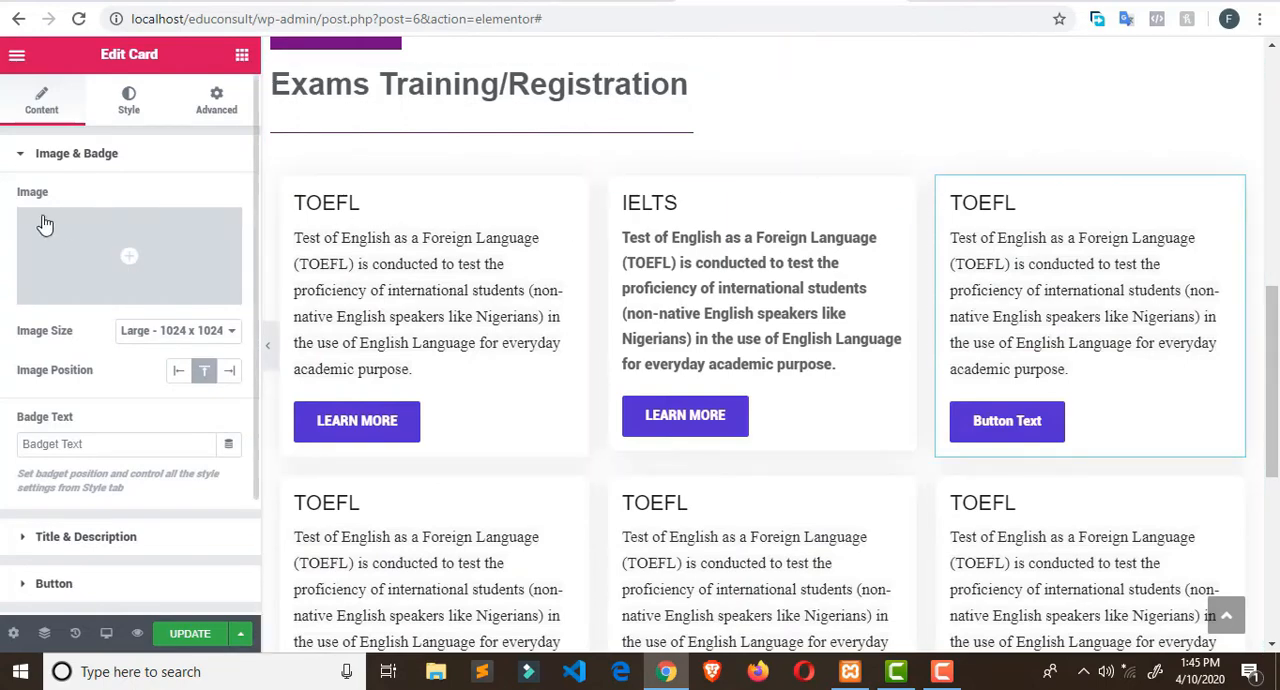
{"action": "left_click", "coordinate": [16, 155]}
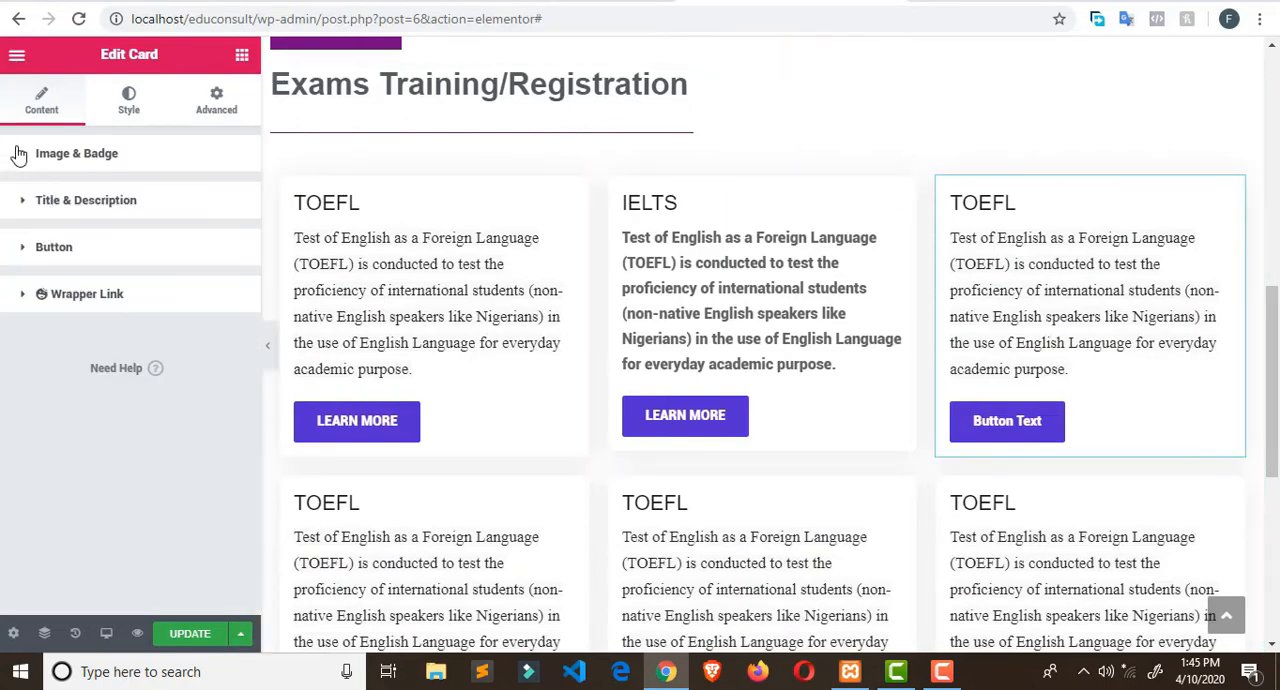
{"action": "left_click", "coordinate": [19, 205]}
{"action": "left_click_drag", "start_coordinate": [67, 264], "coordinate": [3, 260]}
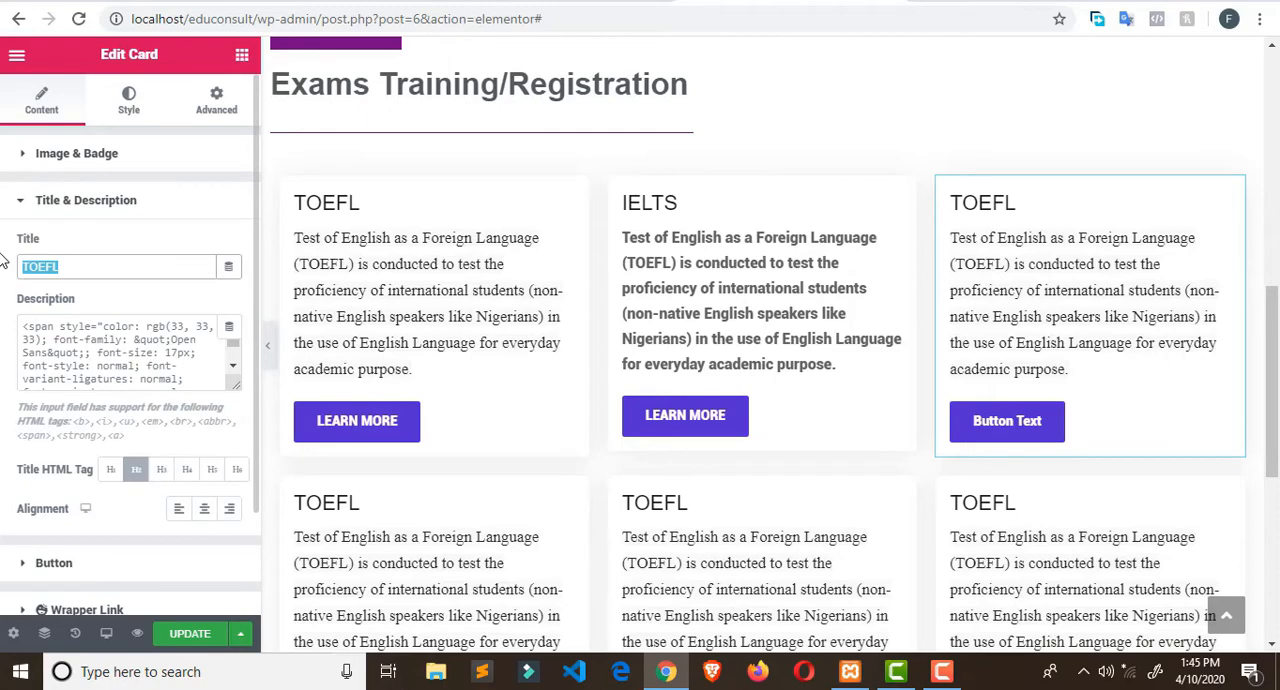
{"action": "type", "text": "PTE"}
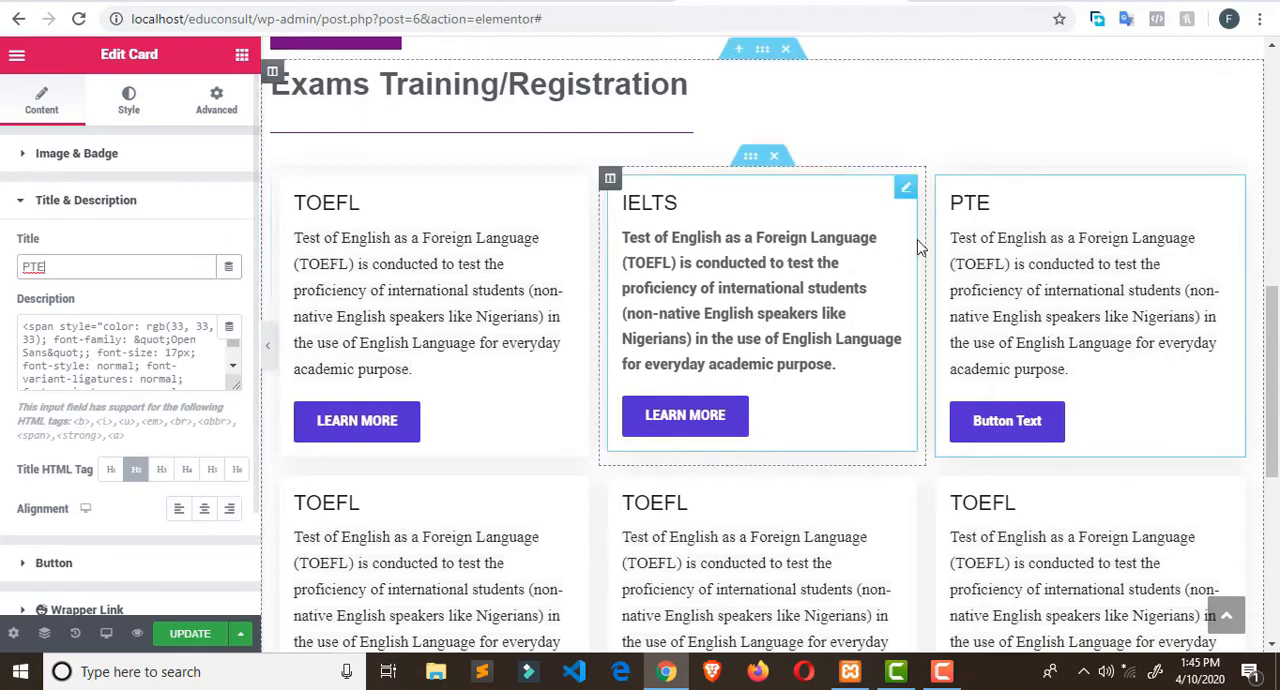
- Change the button text of the PTE Card to LEARN MORE
{"action": "left_click", "coordinate": [23, 155]}
{"action": "left_click", "coordinate": [23, 157]}
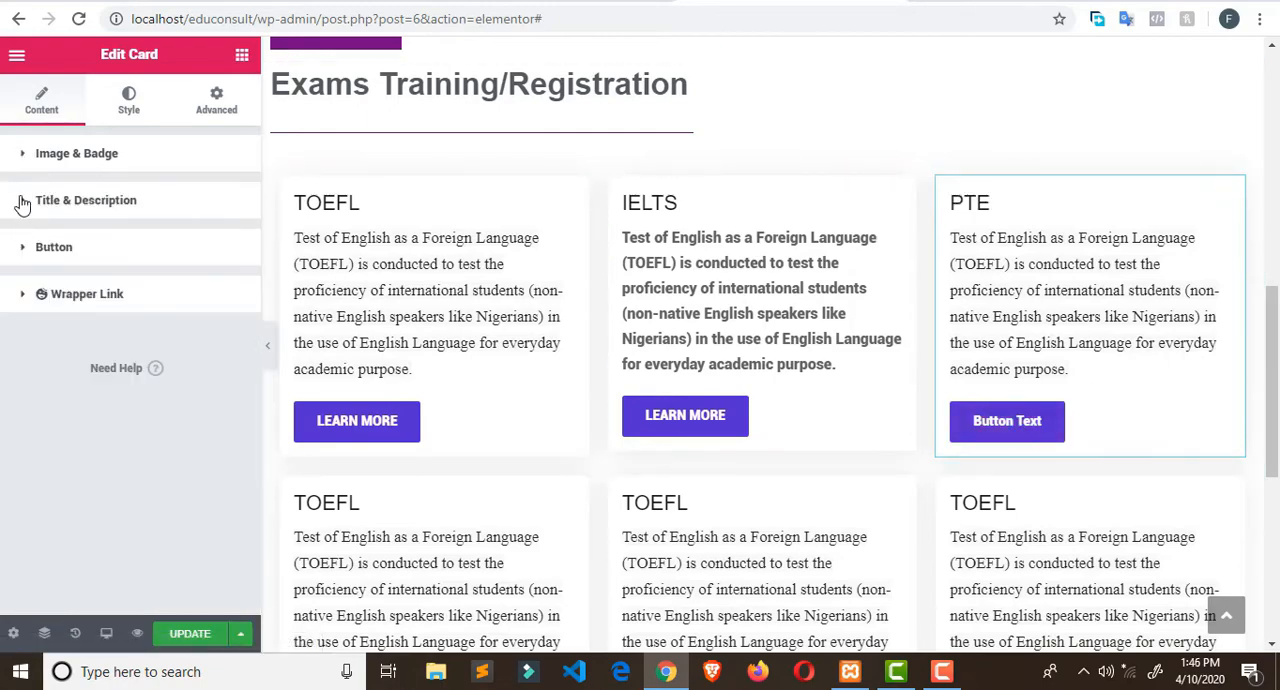
{"action": "left_click", "coordinate": [22, 250]}
{"action": "left_click_drag", "start_coordinate": [92, 312], "coordinate": [6, 305]}
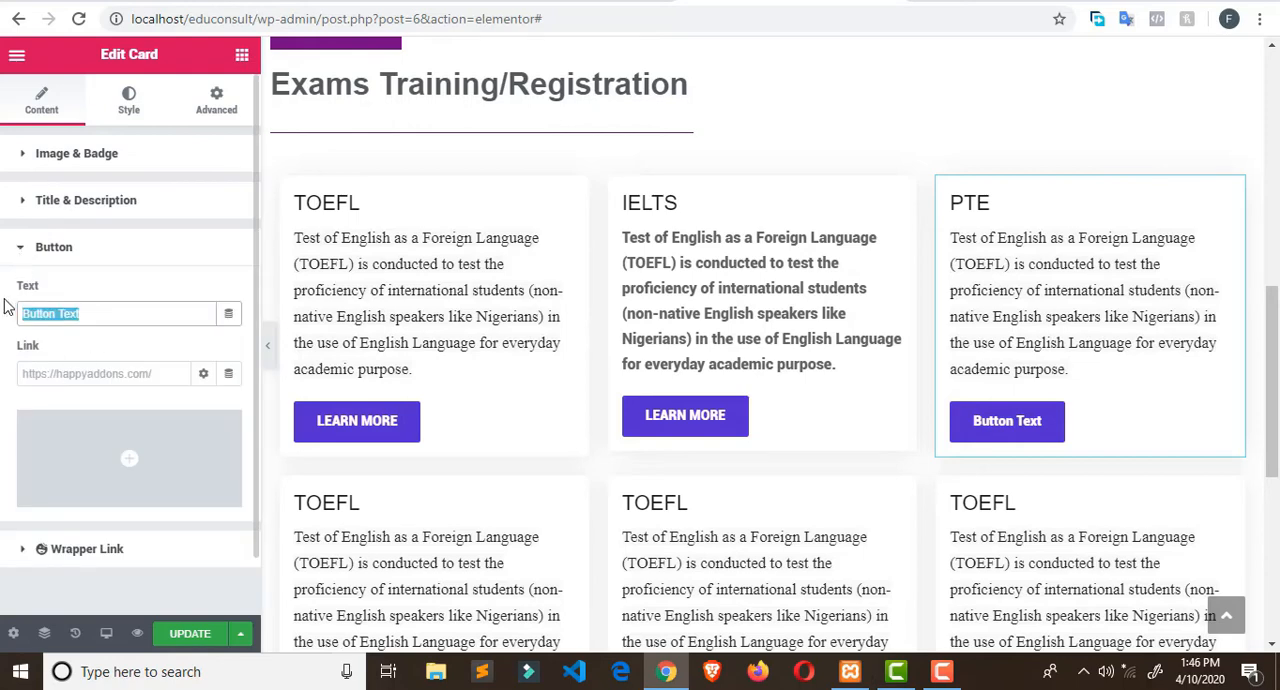
{"action": "key", "text": "BackSpace"}
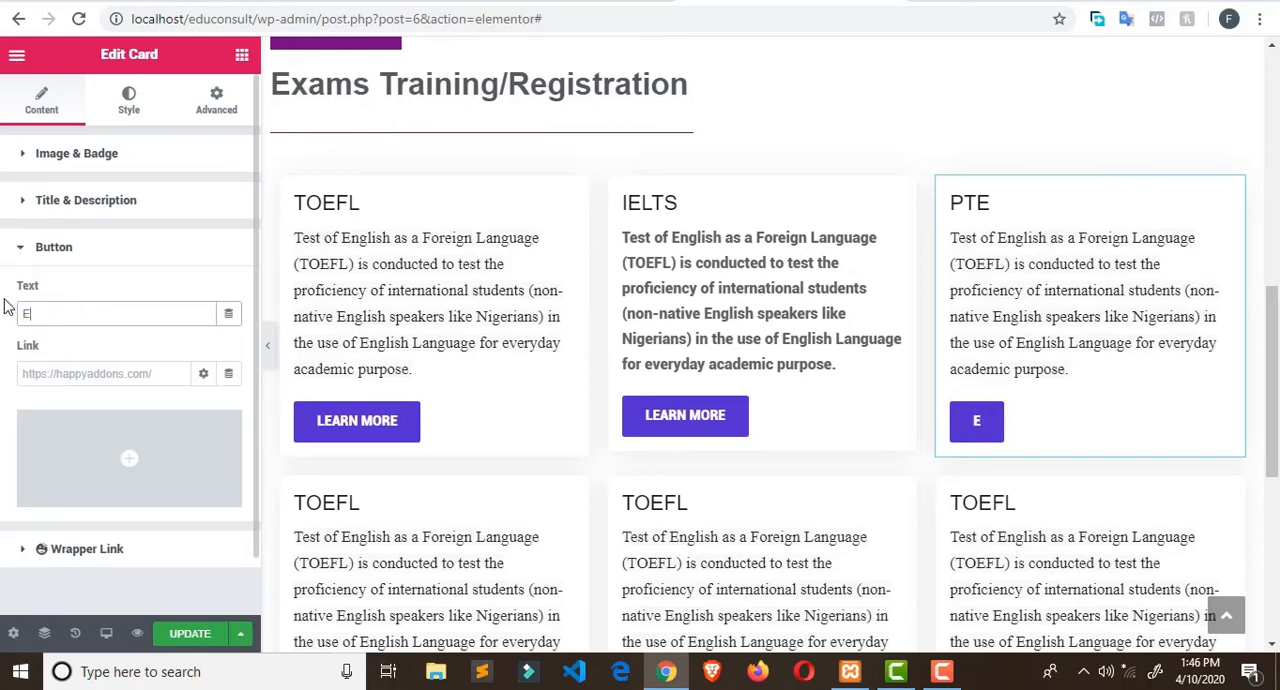
{"action": "type", "text": "LEAR"}
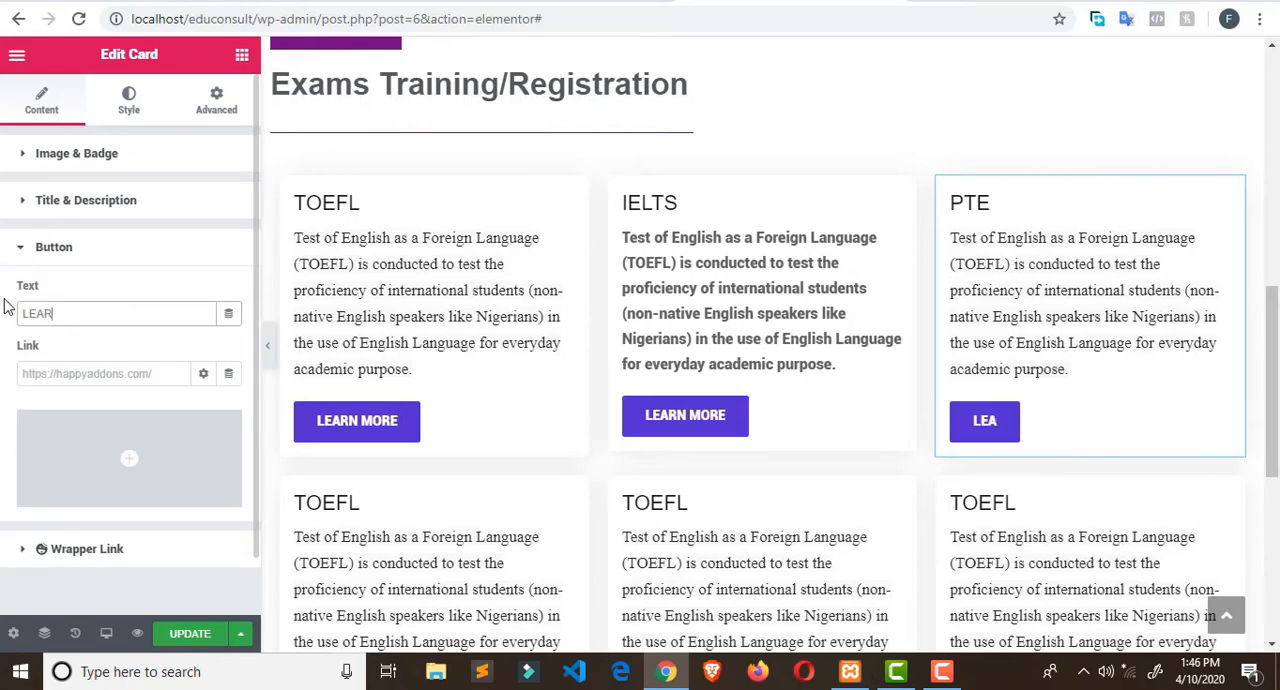
{"action": "type", "text": "N MORE"}
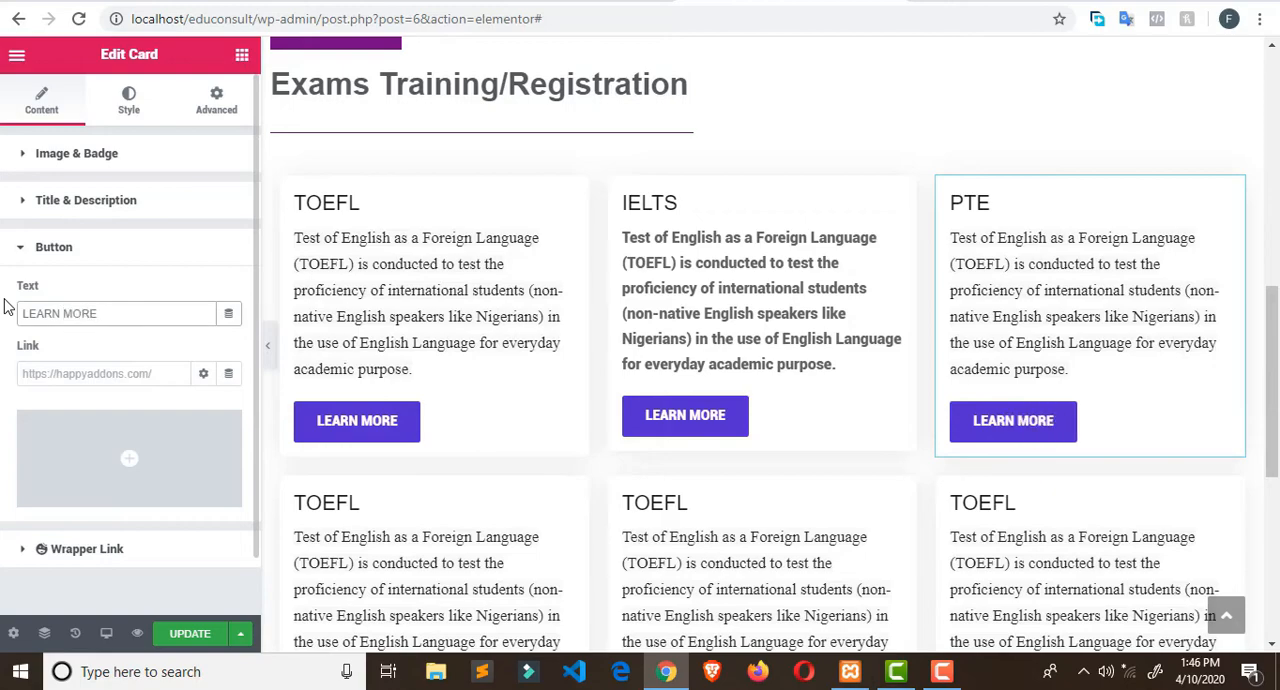
- On the Broadway Edu Consult site, select the line "We run our classes Monday-Friday(8AM to 6PM) and on Sundays (1PM to 5PM)", and return to Elementor
{"action": "scroll", "coordinate": [608, 346], "scroll_direction": "down", "scroll_amount": 4}
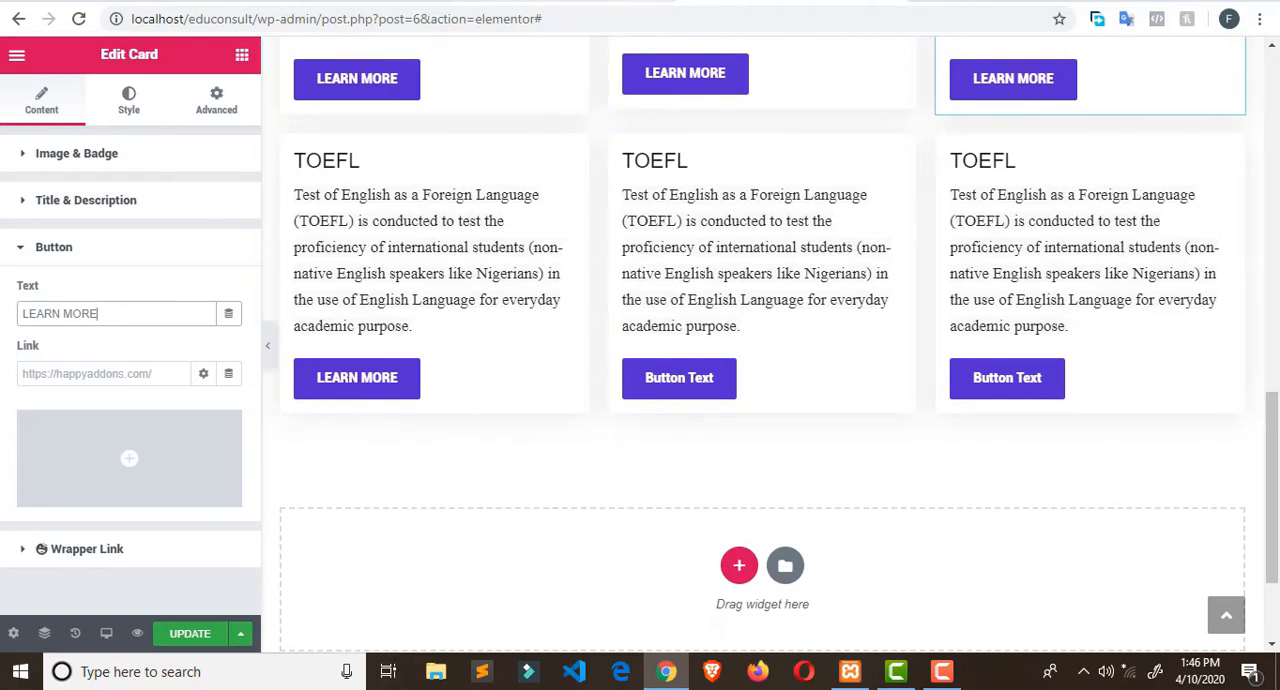
{"action": "left_click", "coordinate": [600, 1]}
{"action": "scroll", "coordinate": [537, 314], "scroll_direction": "down", "scroll_amount": 1}
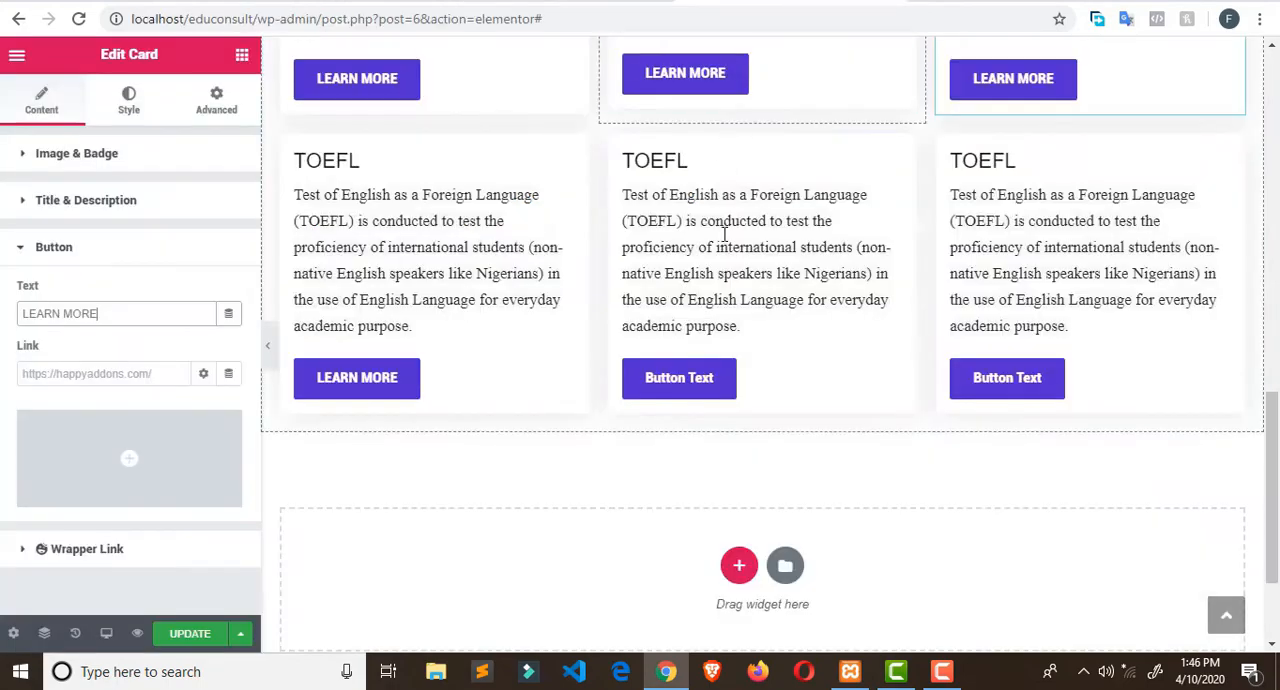
{"action": "scroll", "coordinate": [723, 249], "scroll_direction": "down", "scroll_amount": 3}
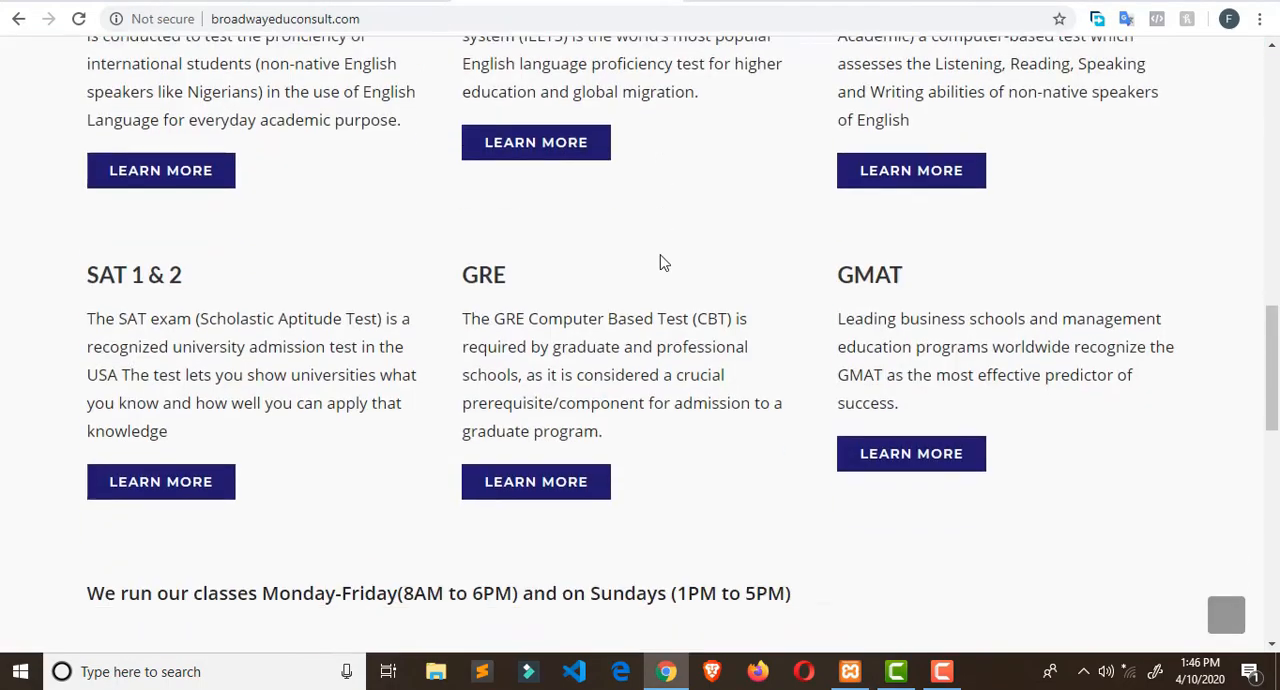
{"action": "scroll", "coordinate": [660, 260], "scroll_direction": "down", "scroll_amount": 5}
{"action": "scroll", "coordinate": [660, 254], "scroll_direction": "up", "scroll_amount": 1}
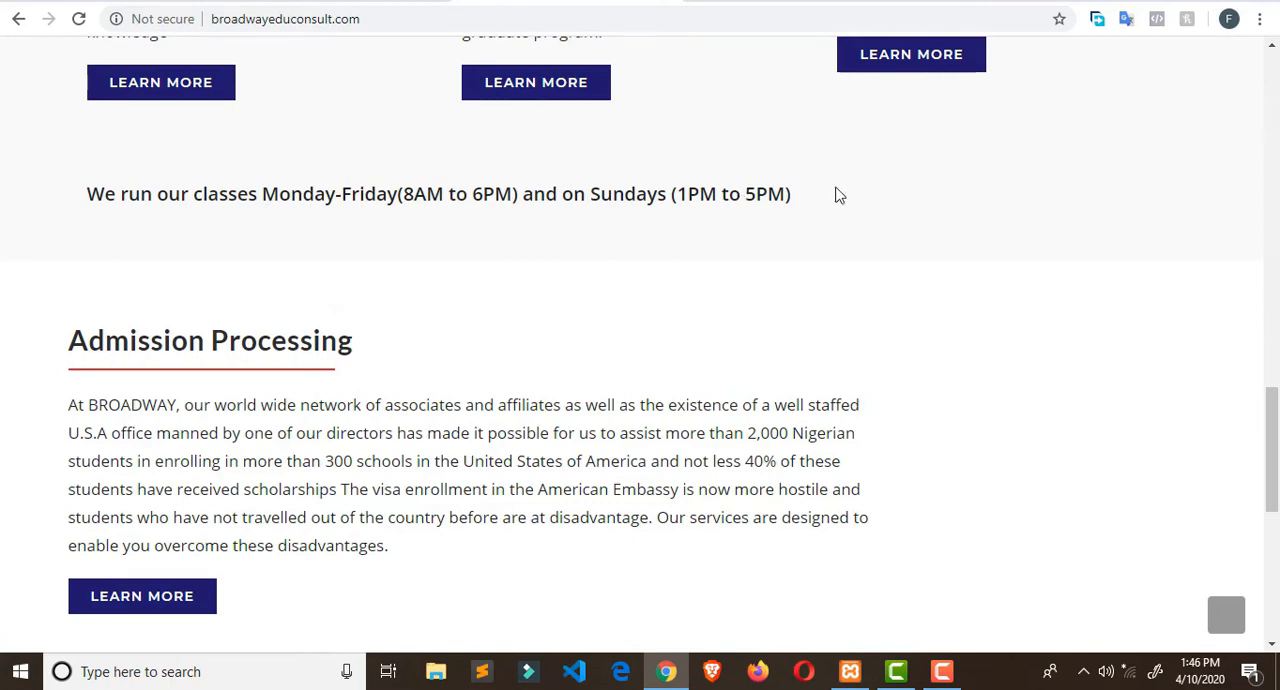
{"action": "left_click_drag", "start_coordinate": [840, 196], "coordinate": [63, 198]}
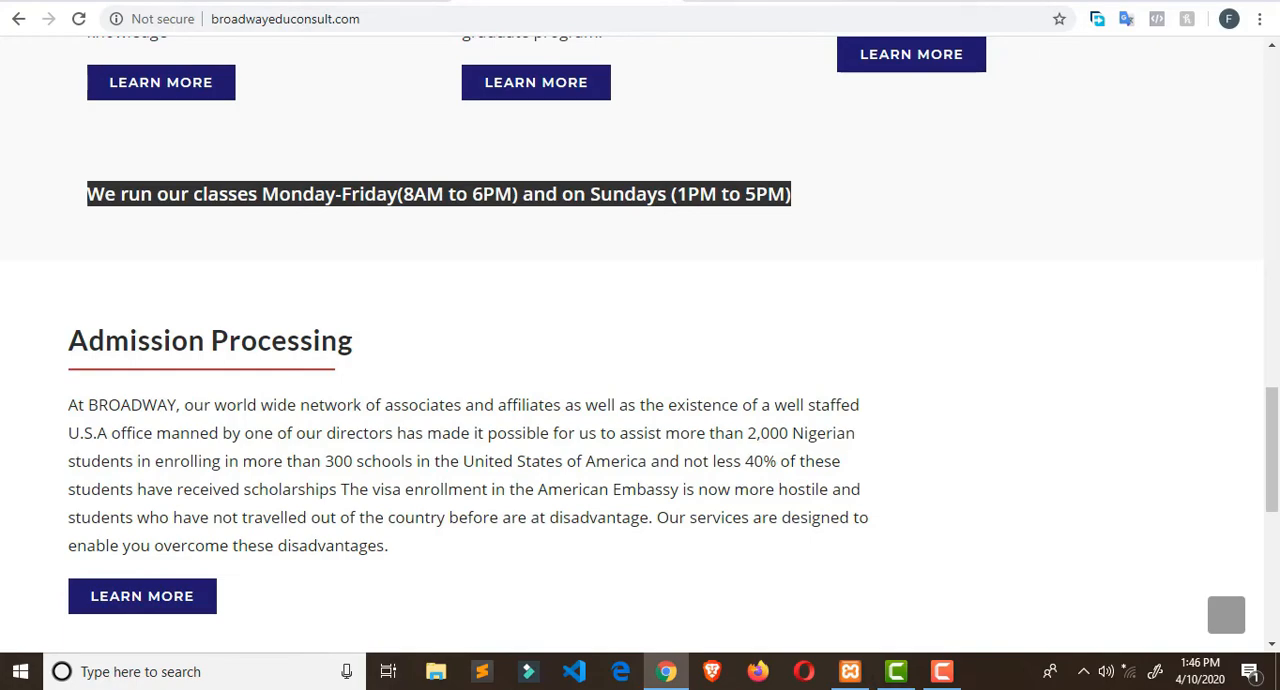
{"action": "left_click", "coordinate": [769, 2]}
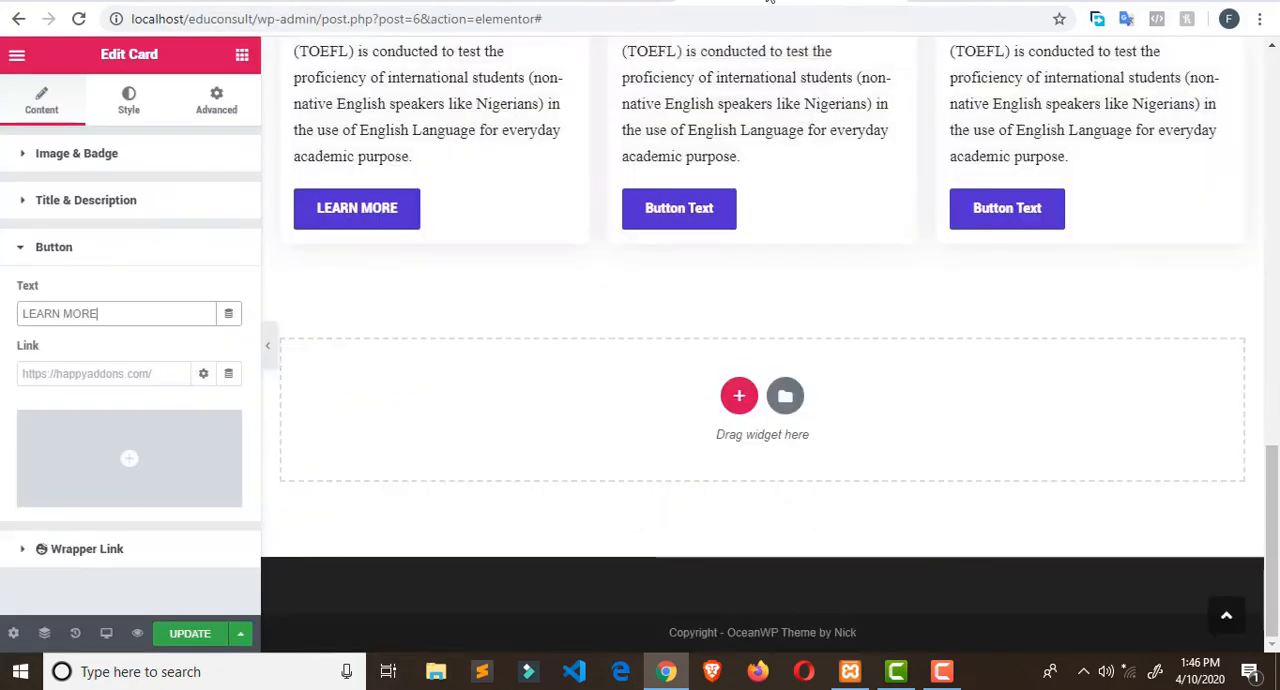
- Show the Elementor widget list and look through its categories and the Happy Addons widgets
{"action": "scroll", "coordinate": [778, 246], "scroll_direction": "up", "scroll_amount": 4}
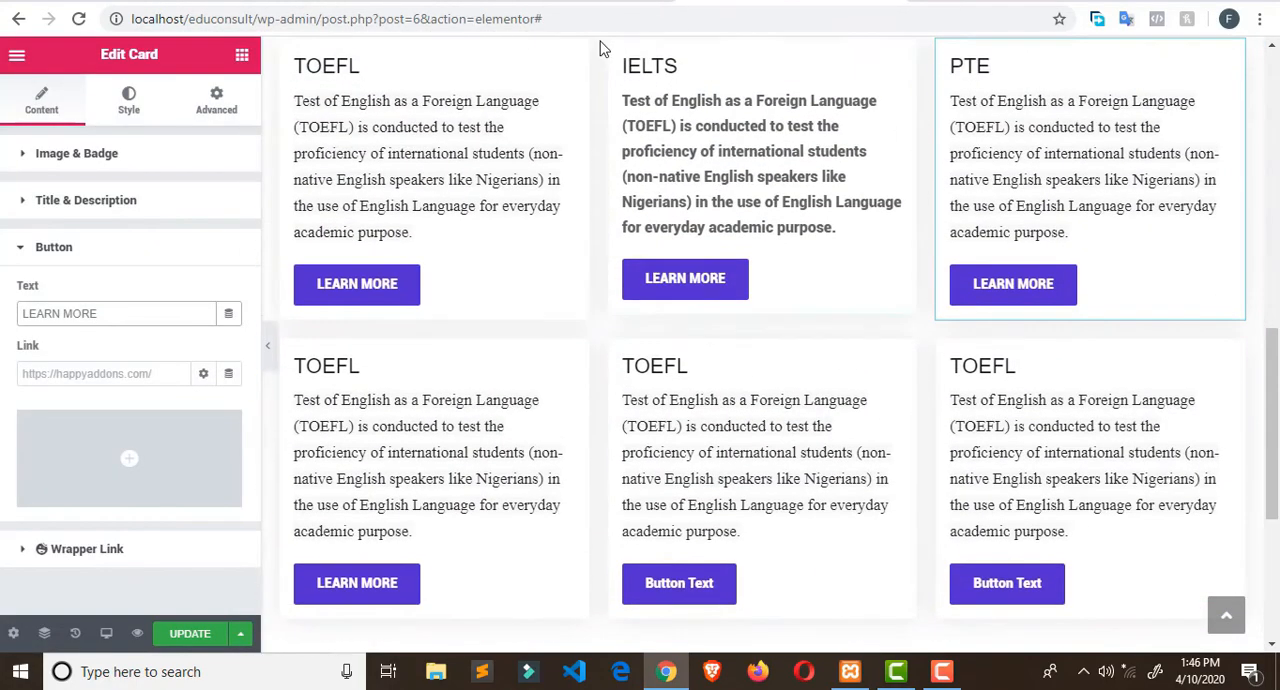
{"action": "left_click", "coordinate": [242, 55]}
{"action": "scroll", "coordinate": [179, 171], "scroll_direction": "down", "scroll_amount": 1}
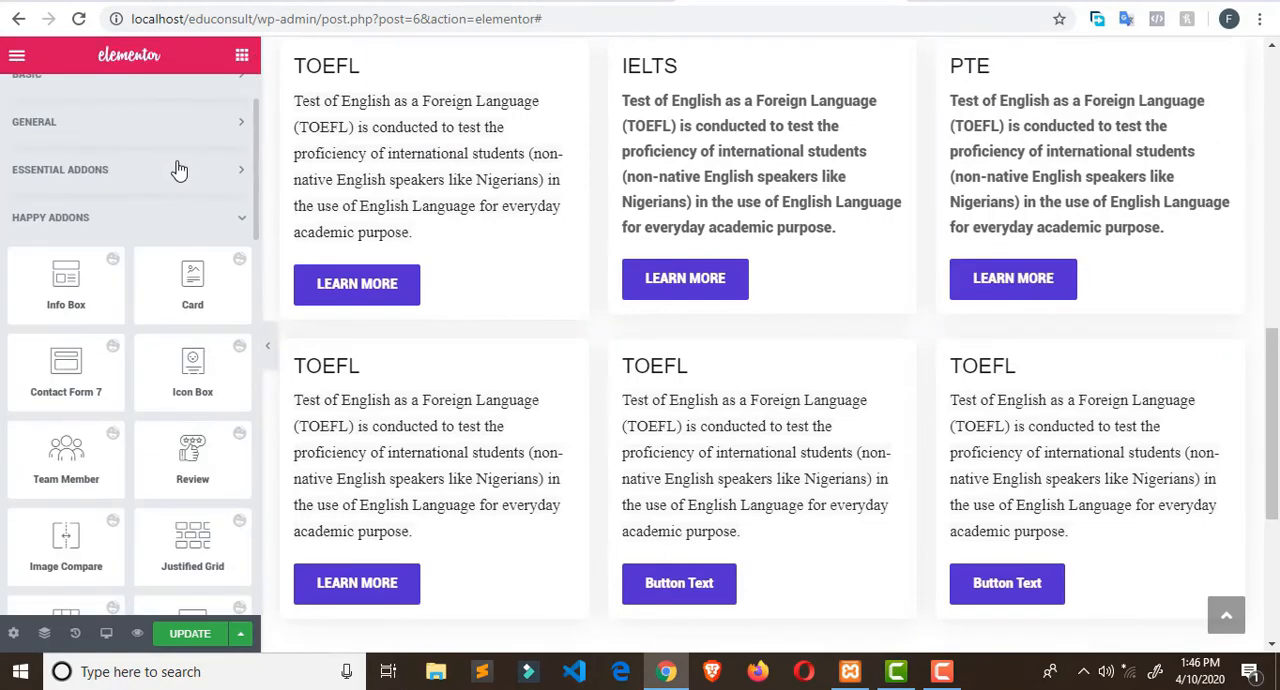
{"action": "scroll", "coordinate": [180, 172], "scroll_direction": "up", "scroll_amount": 1}
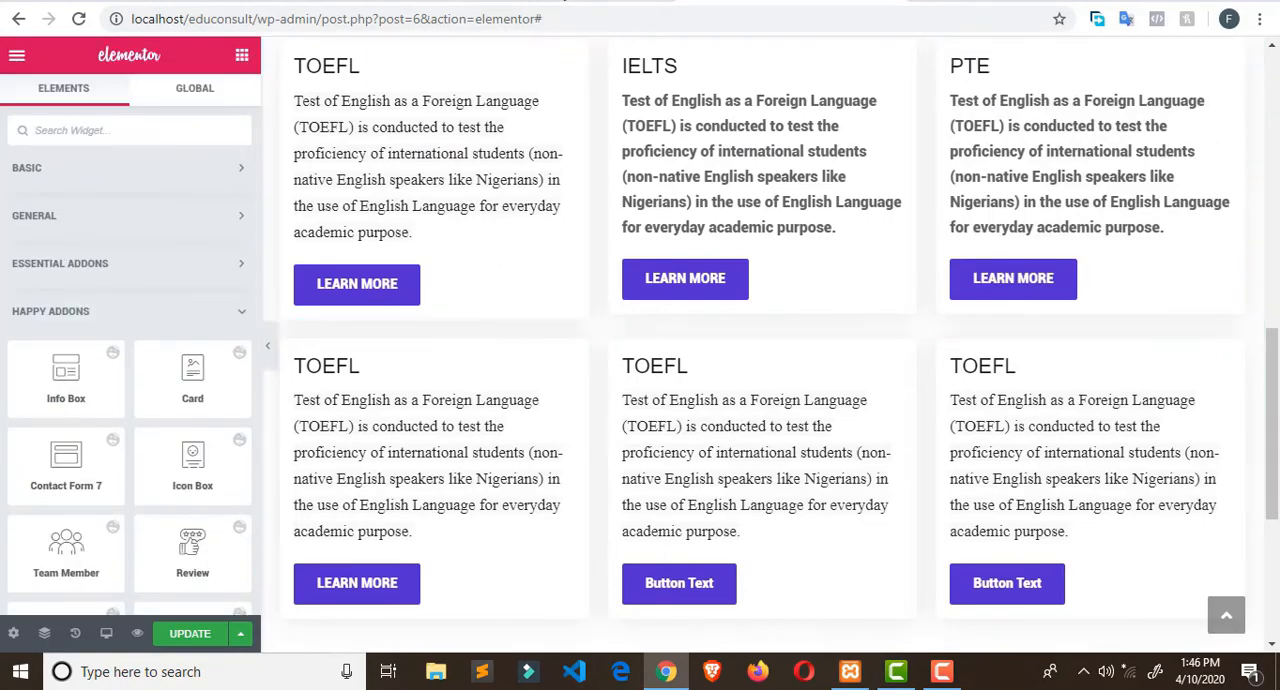
- Compare the Card rows in Elementor with the exams section on the Broadway Edu Consult site, and examine its Admission Processing section
{"action": "left_click", "coordinate": [562, 2]}
{"action": "scroll", "coordinate": [613, 212], "scroll_direction": "down", "scroll_amount": 2}
{"action": "scroll", "coordinate": [613, 214], "scroll_direction": "up", "scroll_amount": 6}
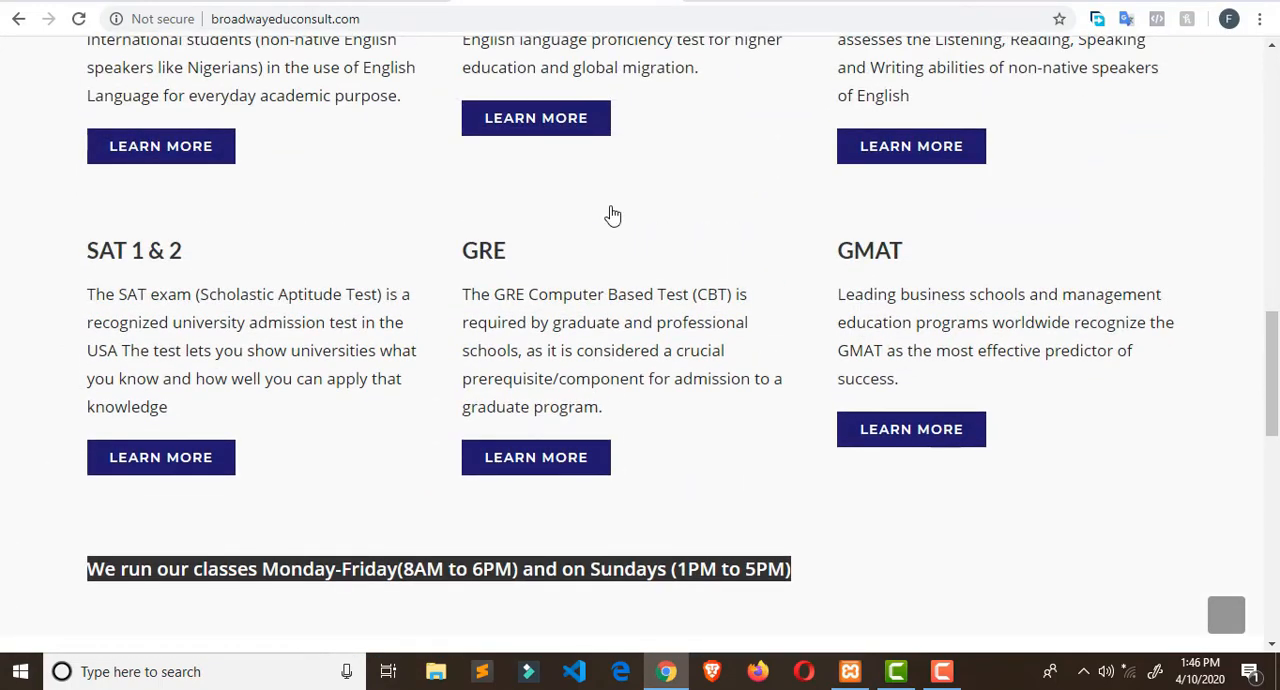
{"action": "left_click", "coordinate": [785, 2]}
{"action": "scroll", "coordinate": [783, 314], "scroll_direction": "down", "scroll_amount": 3}
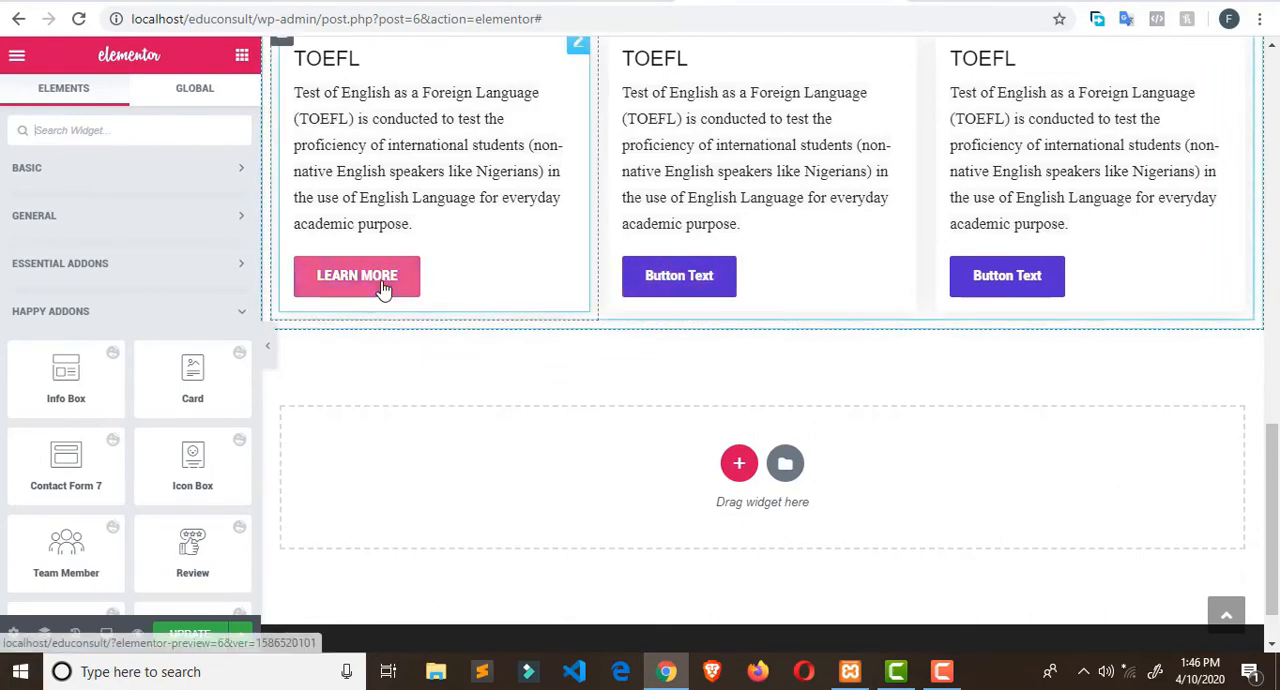
{"action": "scroll", "coordinate": [665, 247], "scroll_direction": "up", "scroll_amount": 2}
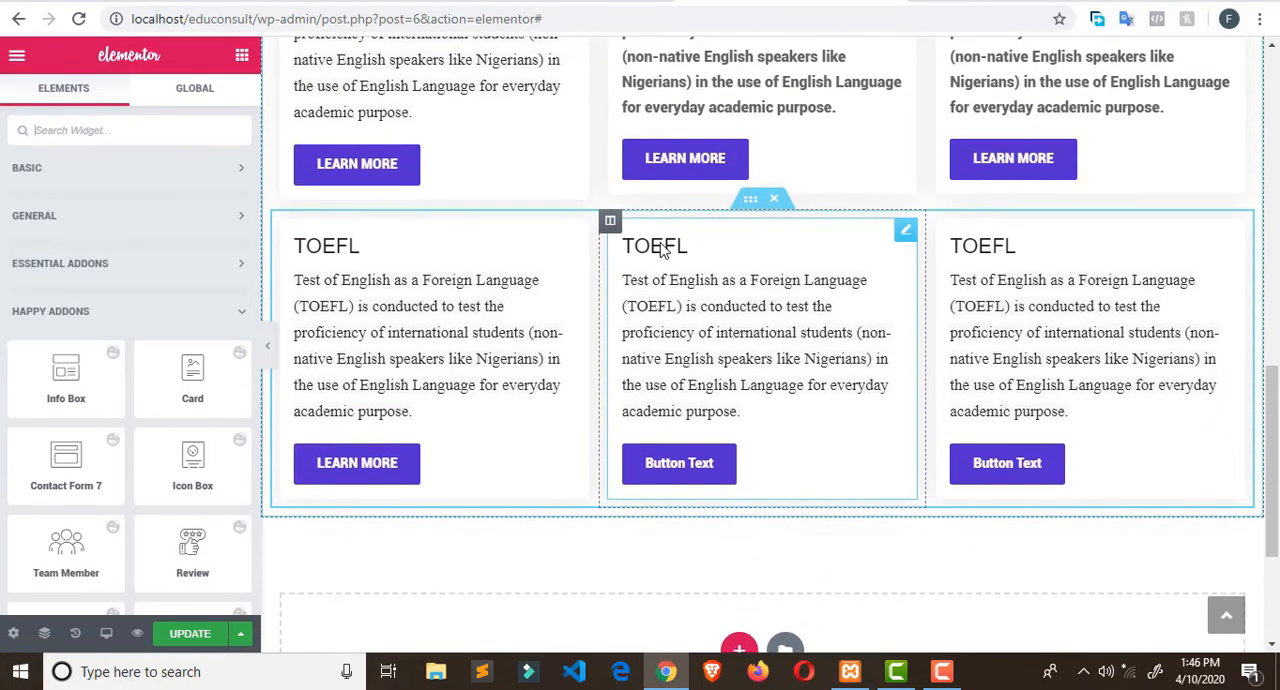
{"action": "scroll", "coordinate": [660, 240], "scroll_direction": "up", "scroll_amount": 4}
{"action": "scroll", "coordinate": [660, 240], "scroll_direction": "down", "scroll_amount": 3}
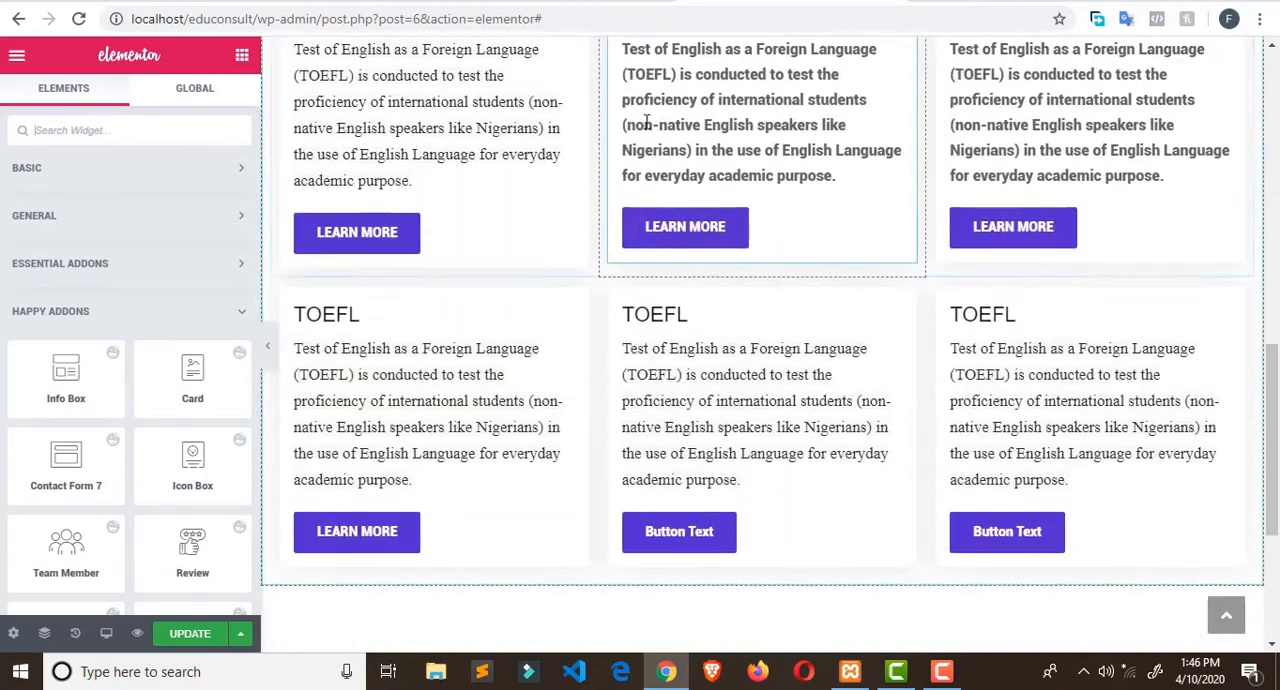
{"action": "scroll", "coordinate": [660, 240], "scroll_direction": "up", "scroll_amount": 1}
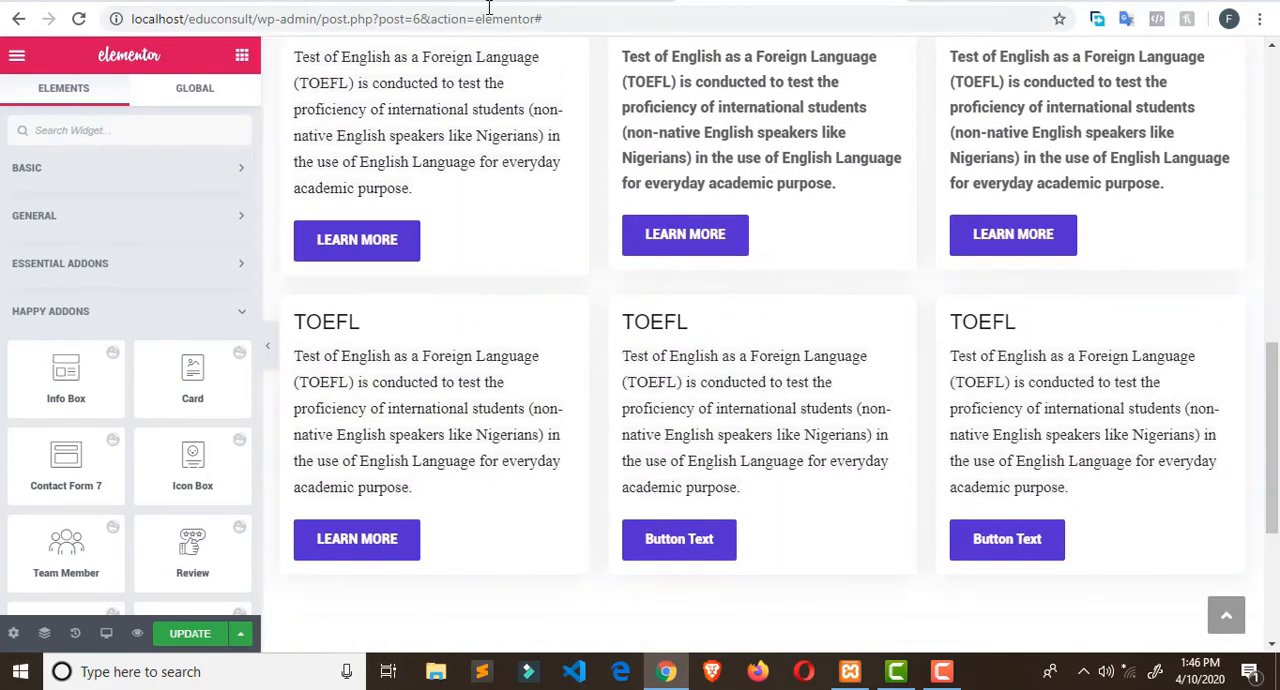
{"action": "left_click", "coordinate": [567, 1]}
{"action": "scroll", "coordinate": [833, 376], "scroll_direction": "down", "scroll_amount": 5}
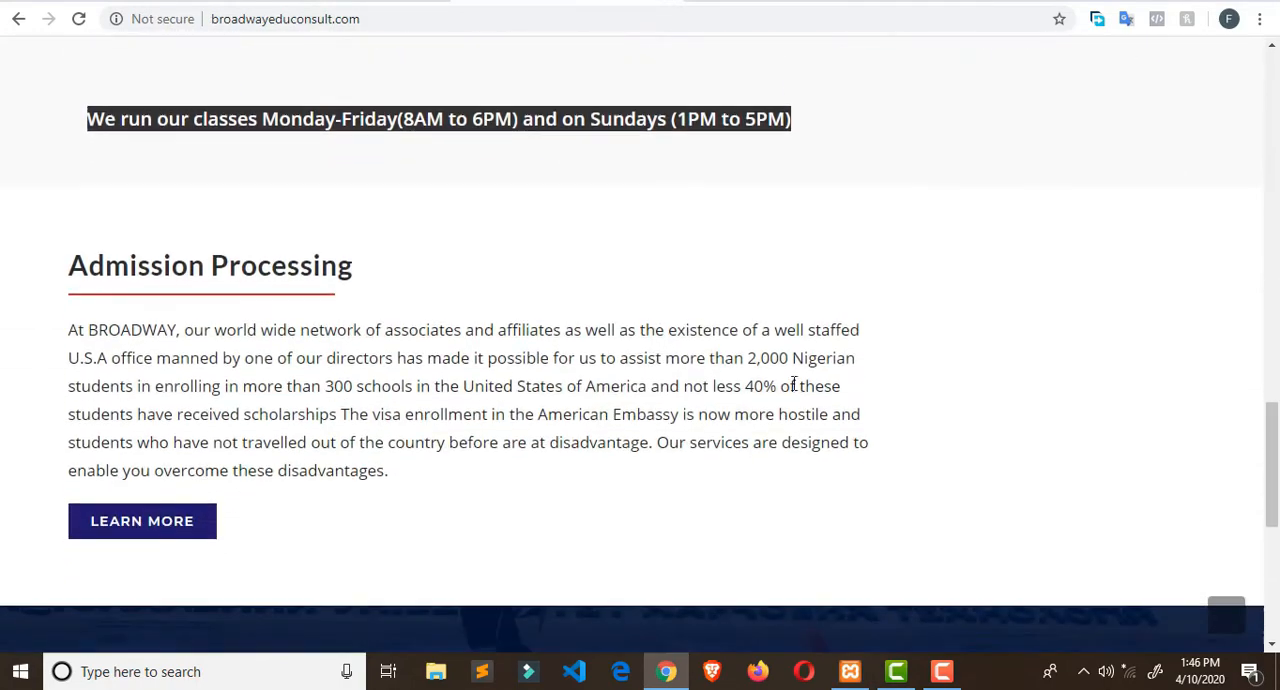
- Copy the heading "Admission Processing" from the Broadway Edu Consult site and return to Elementor
{"action": "left_click_drag", "start_coordinate": [67, 215], "coordinate": [340, 224]}
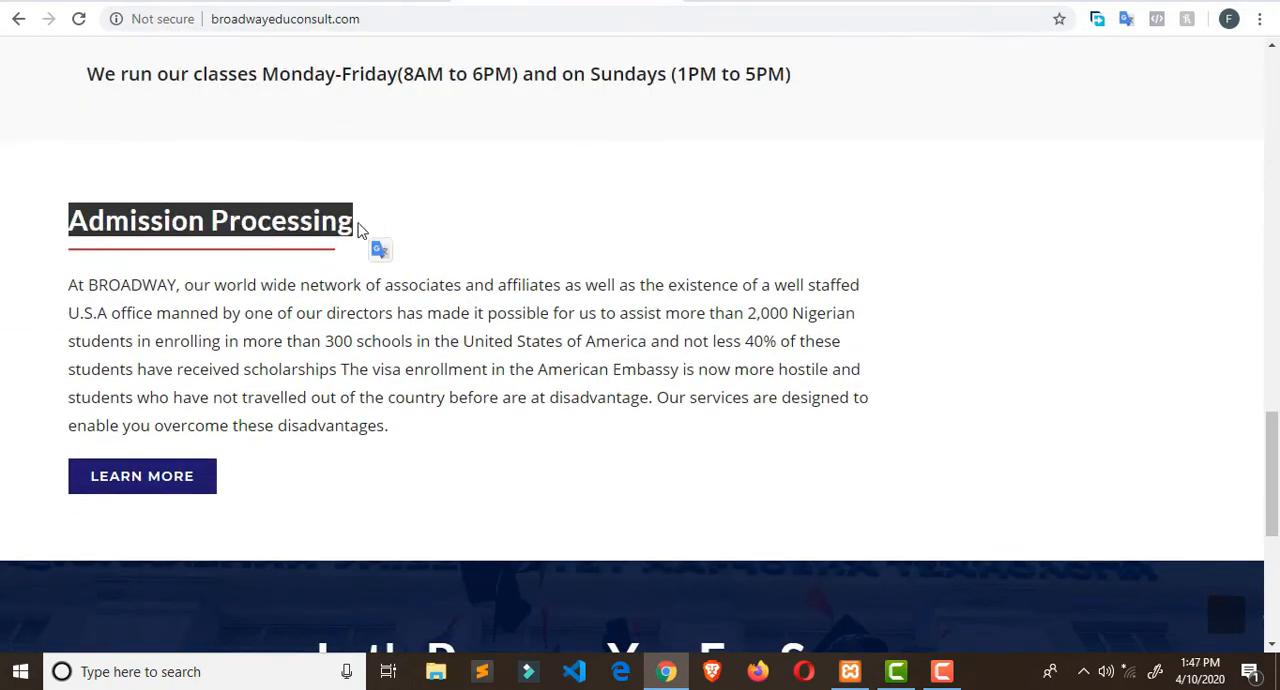
{"action": "right_click", "coordinate": [338, 224]}
{"action": "left_click", "coordinate": [345, 231]}
{"action": "left_click", "coordinate": [785, 1]}
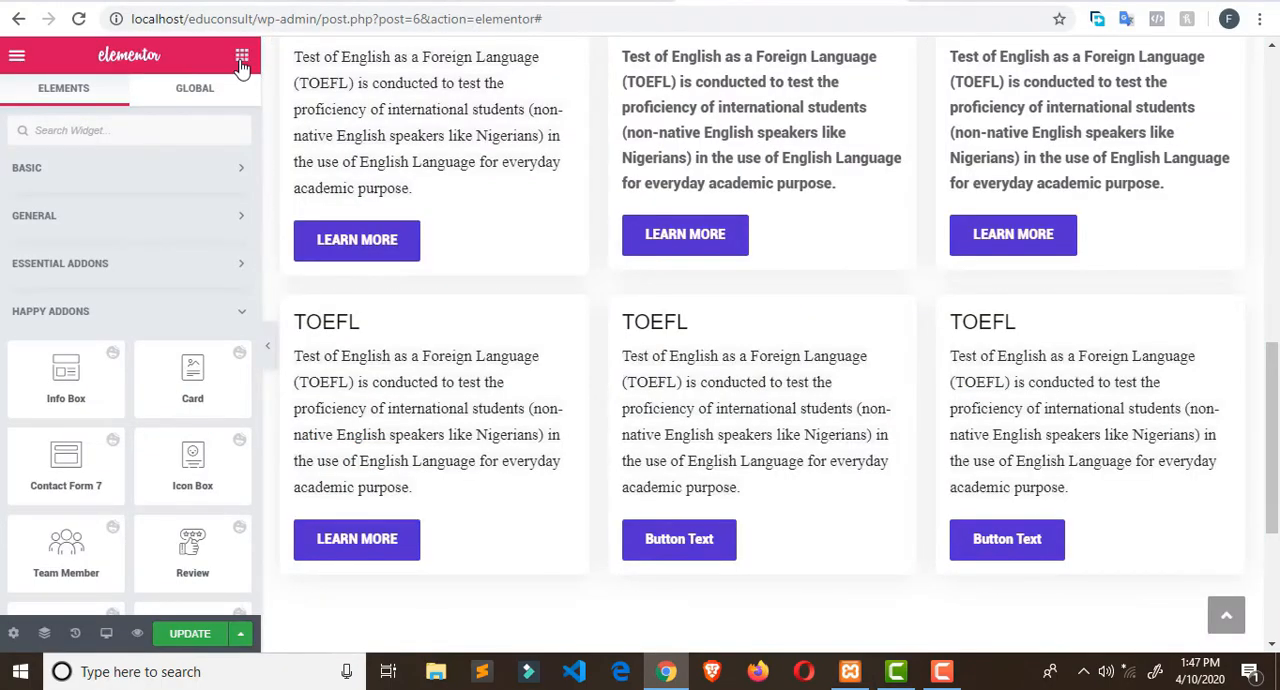
- Add a new single-column section below the last row of TOEFL Cards
{"action": "left_click", "coordinate": [228, 169]}
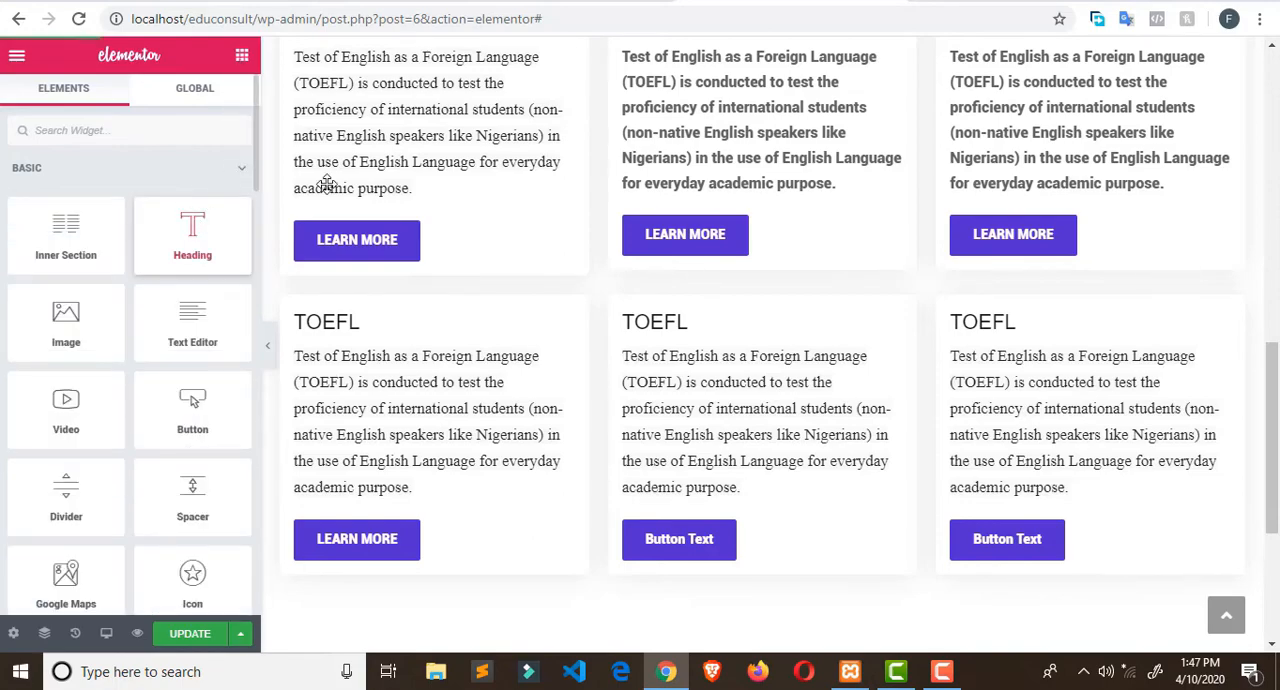
{"action": "scroll", "coordinate": [490, 260], "scroll_direction": "down", "scroll_amount": 3}
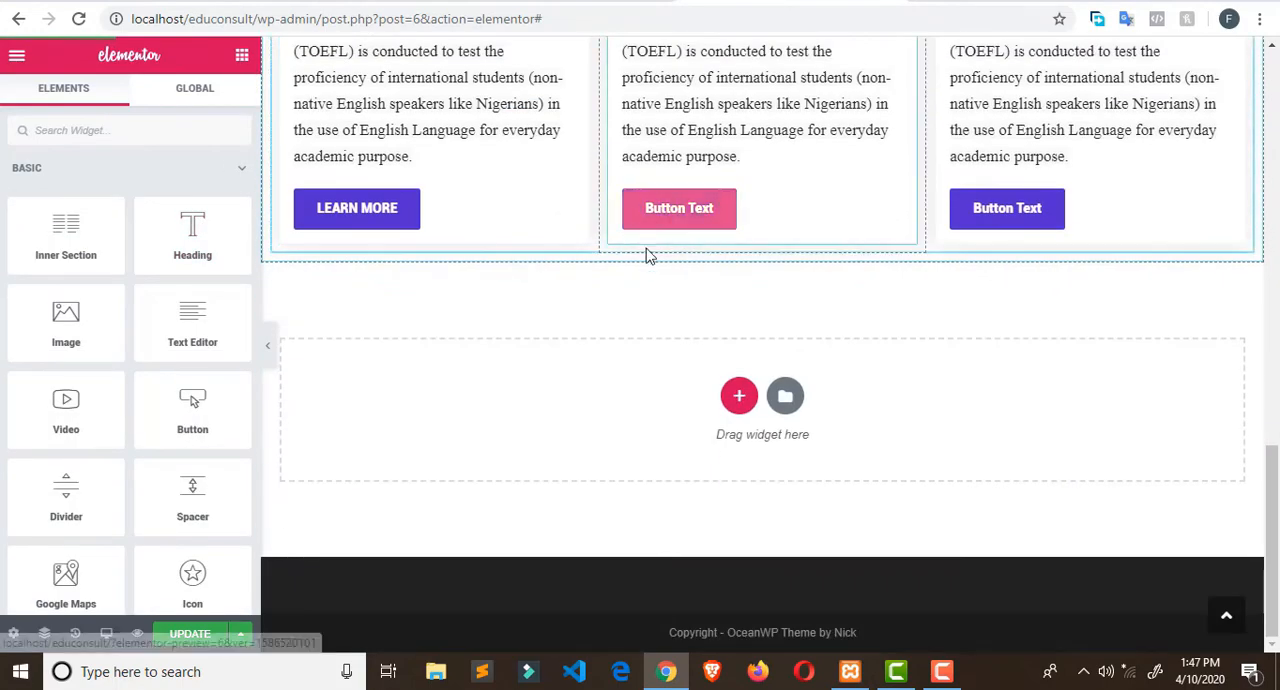
{"action": "left_click", "coordinate": [739, 395]}
{"action": "left_click", "coordinate": [507, 443]}
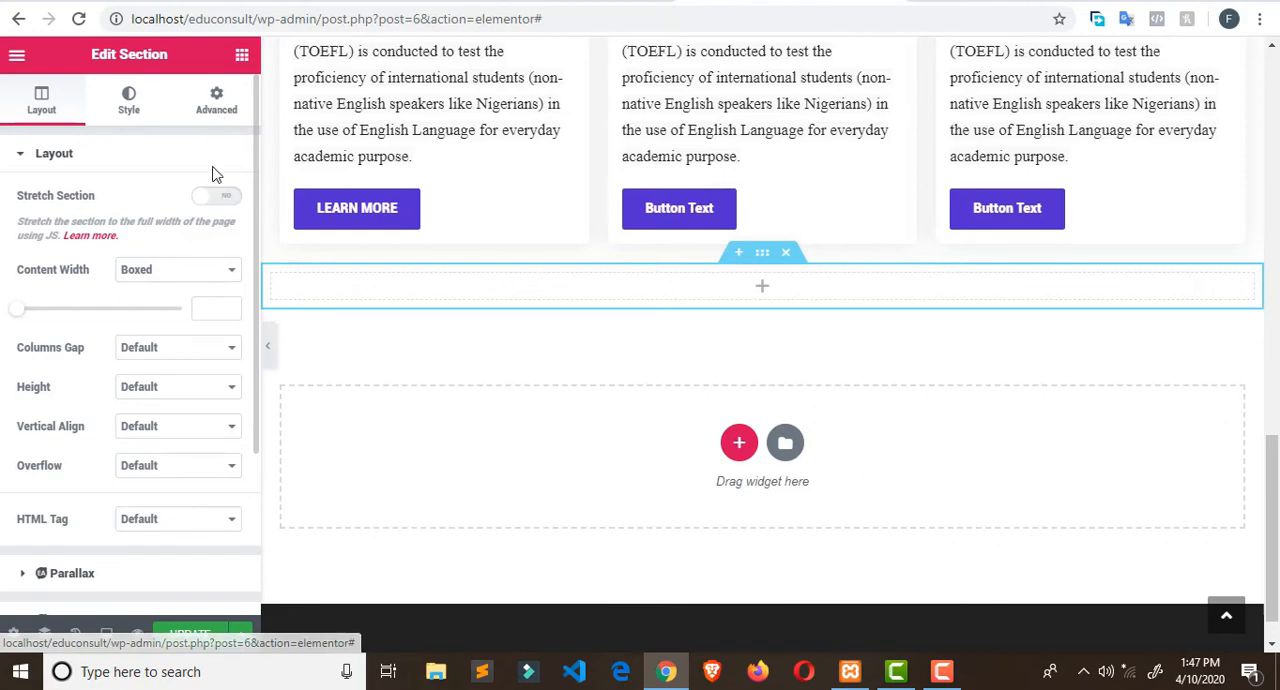
- Place a Heading widget in the new section and replace its title with the copied "Admission Processing"
{"action": "left_click", "coordinate": [241, 55]}
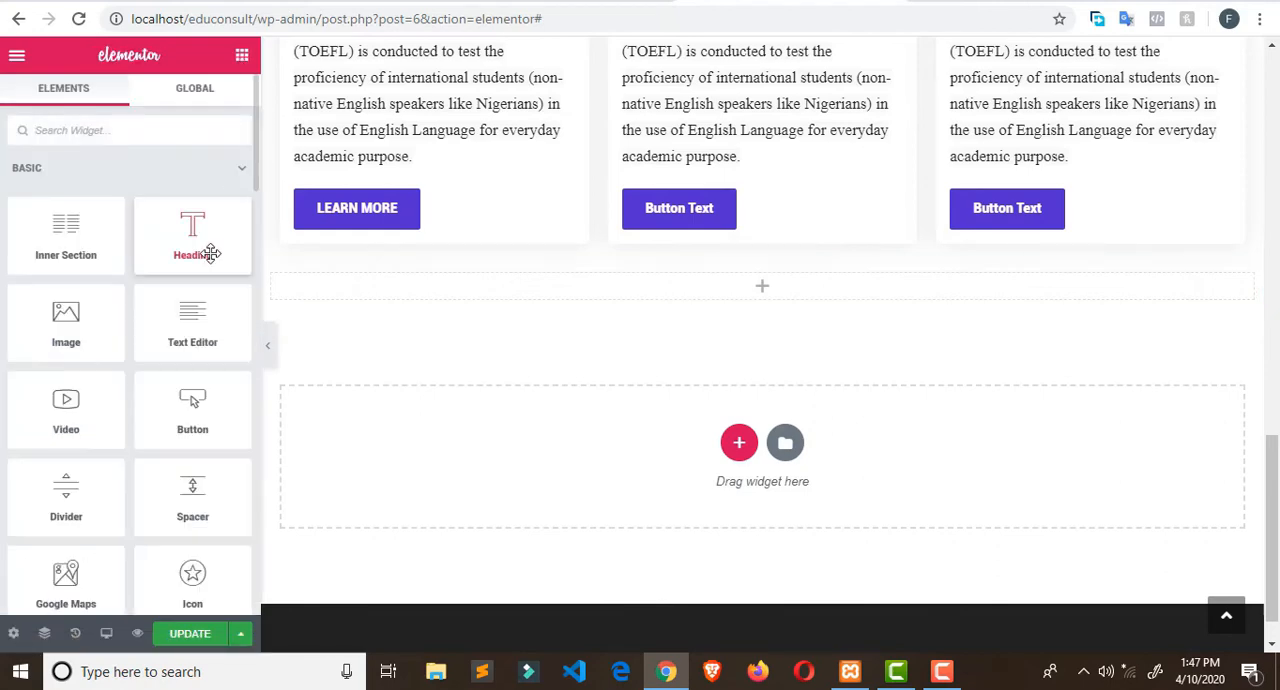
{"action": "left_click_drag", "start_coordinate": [198, 242], "coordinate": [500, 297]}
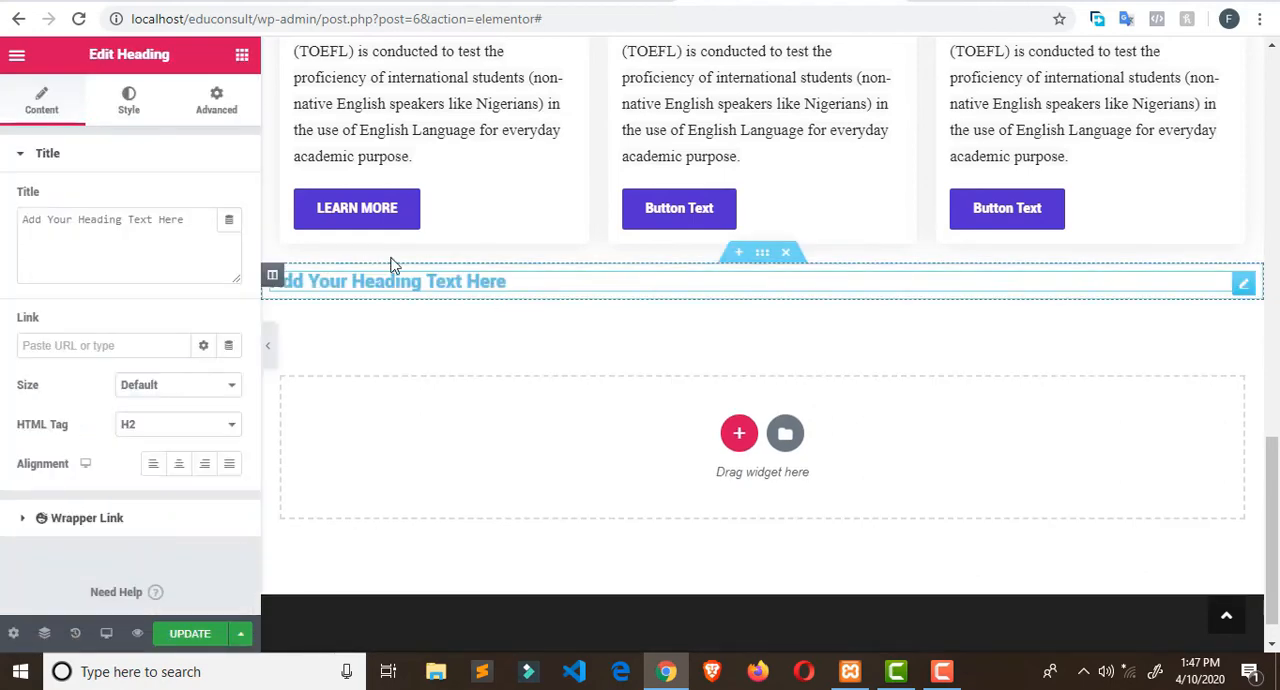
{"action": "left_click_drag", "start_coordinate": [192, 222], "coordinate": [5, 225]}
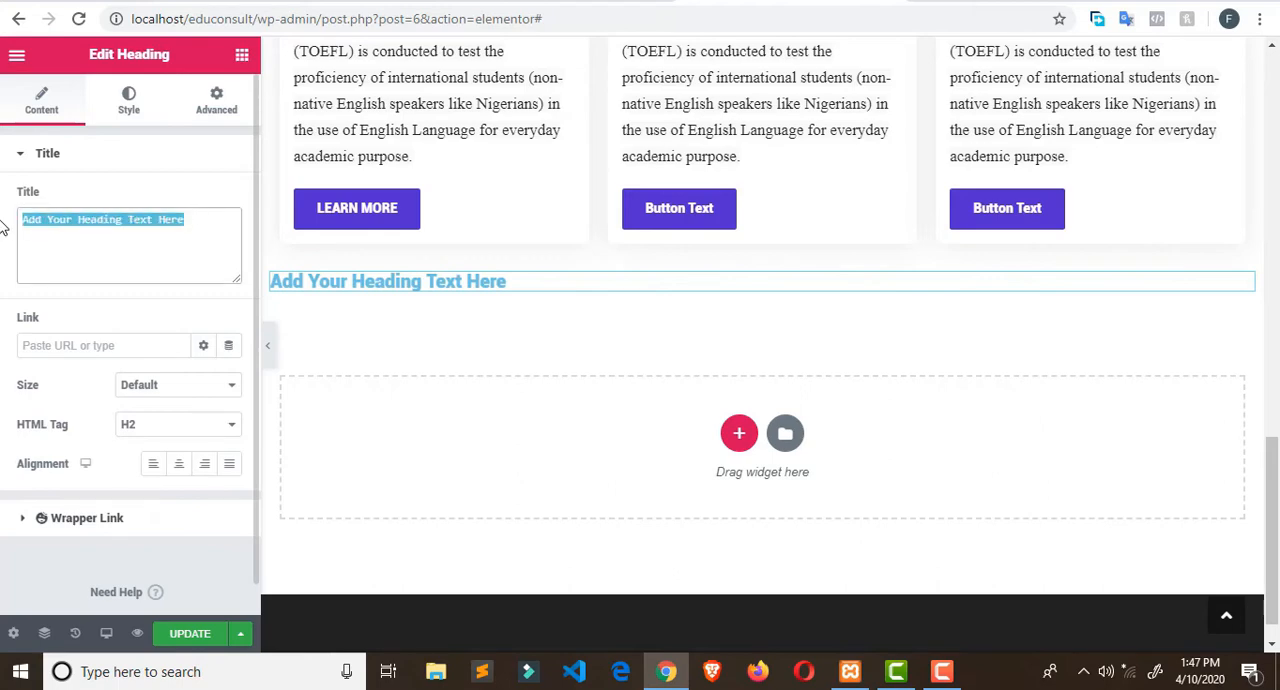
{"action": "key", "text": "ctrl+v"}
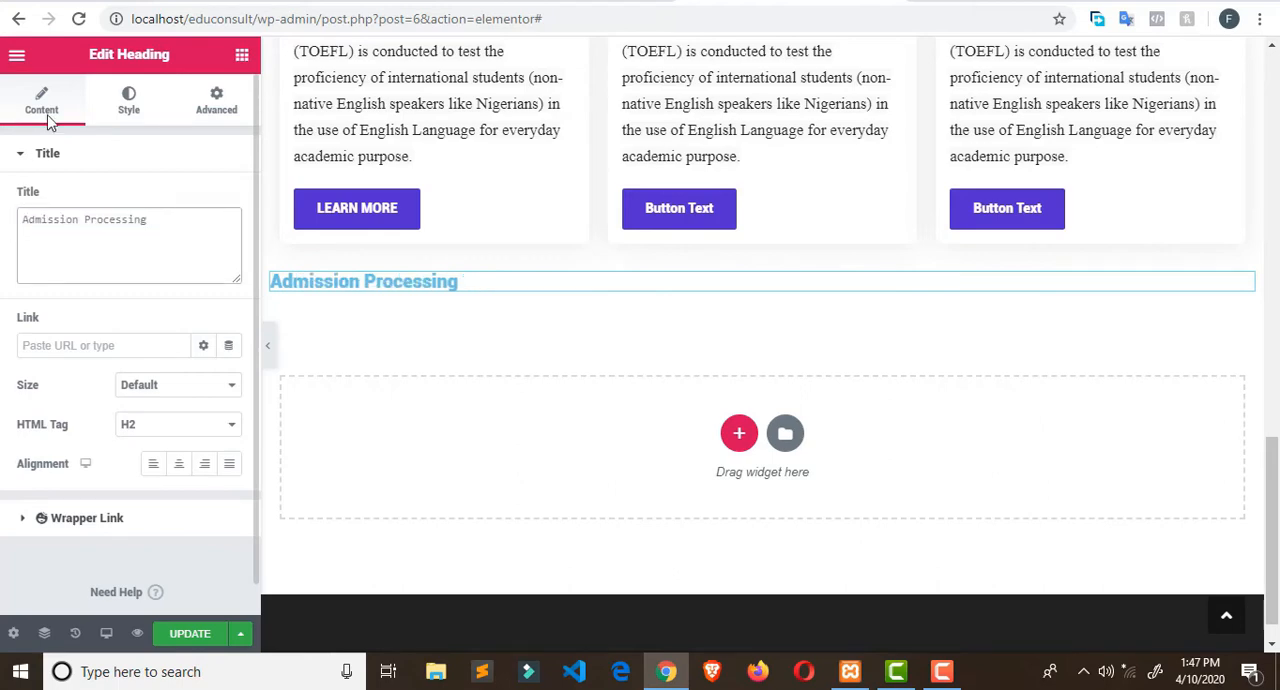
- Set the Admission Processing heading's font size to 33 px and its font family to Arial
{"action": "left_click", "coordinate": [128, 101]}
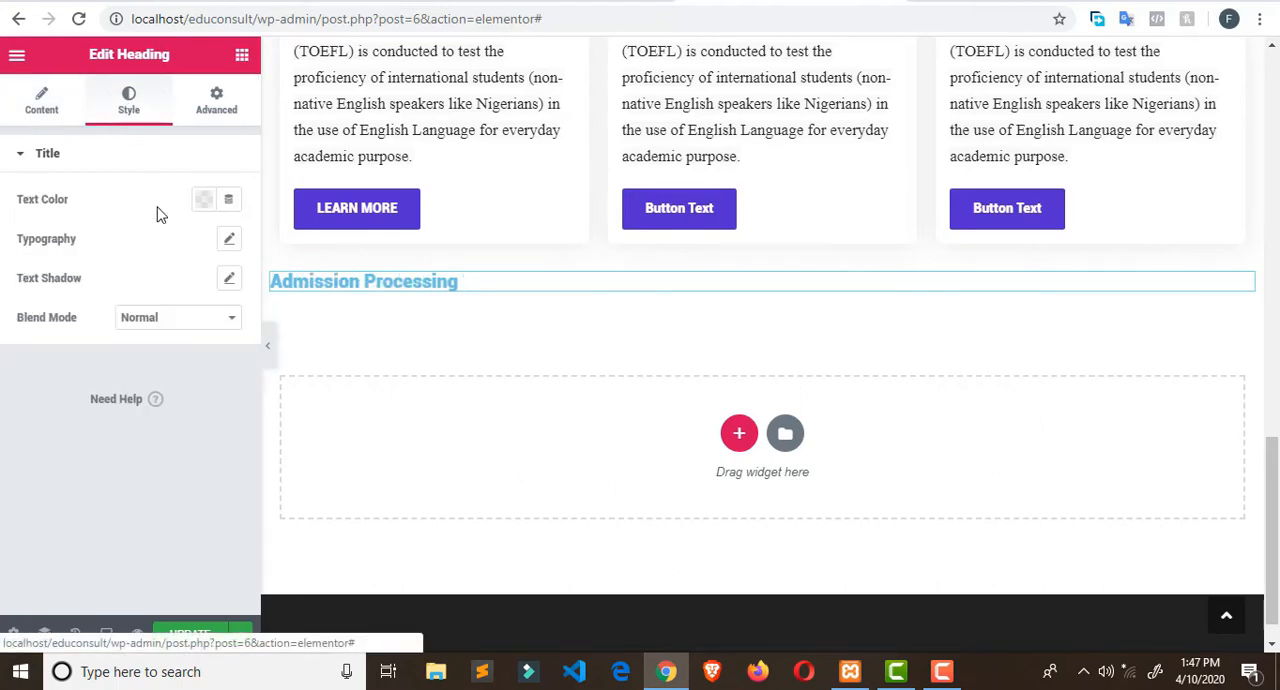
{"action": "left_click", "coordinate": [229, 243]}
{"action": "left_click_drag", "start_coordinate": [32, 373], "coordinate": [73, 364]}
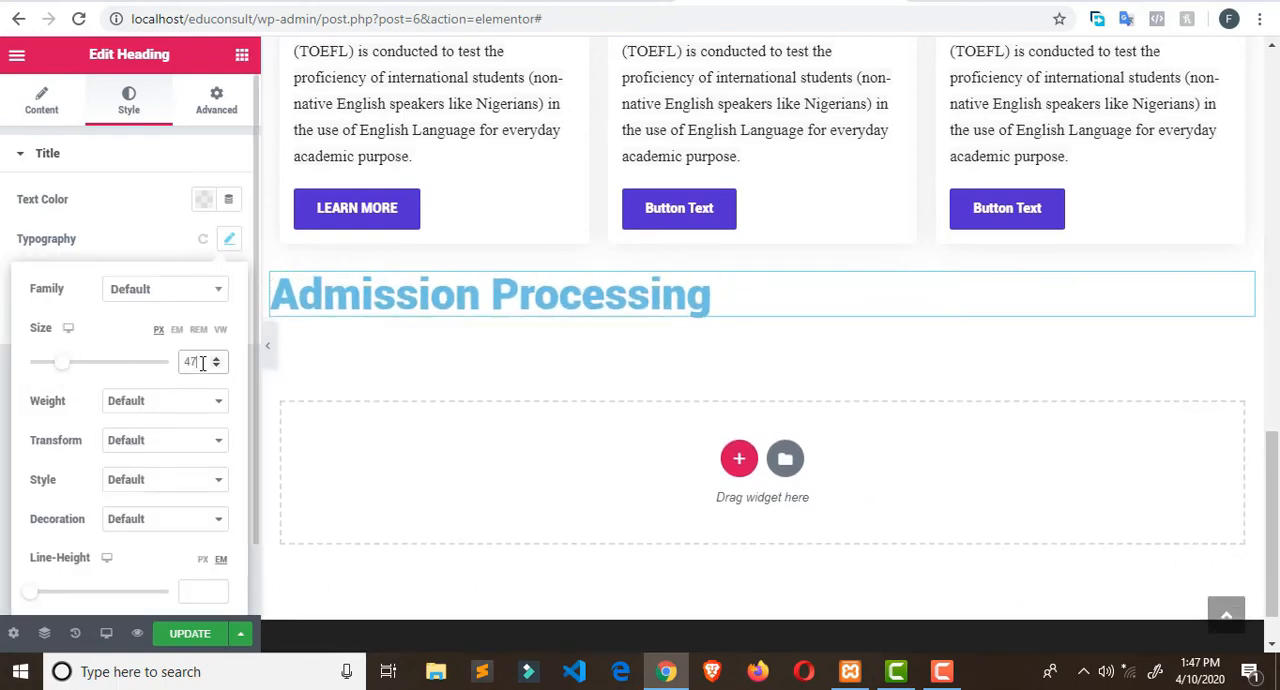
{"action": "type", "text": "33"}
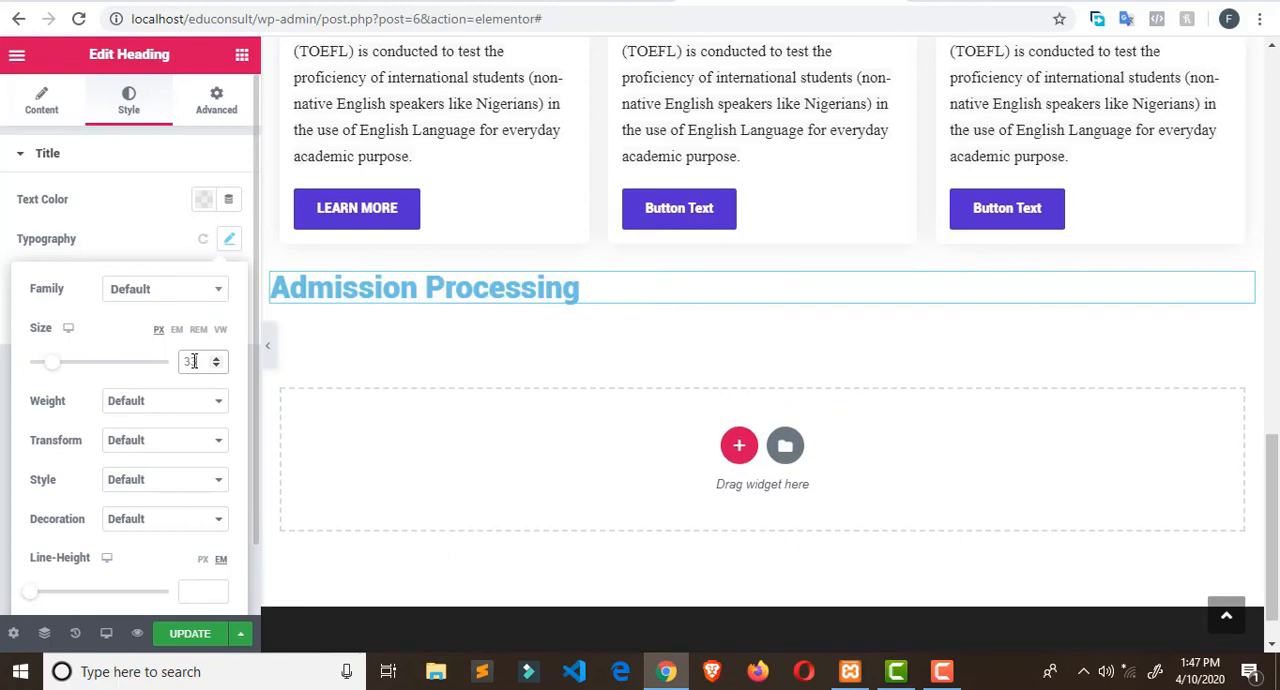
{"action": "left_click", "coordinate": [218, 292]}
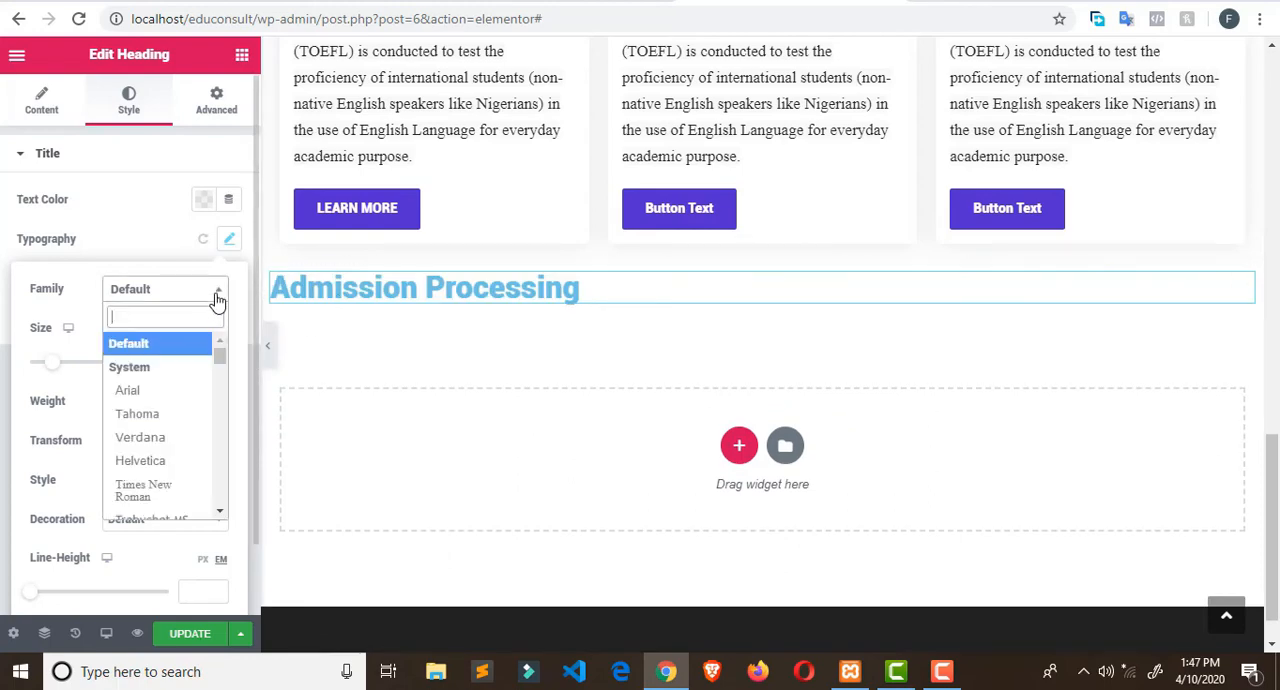
{"action": "left_click", "coordinate": [189, 396]}
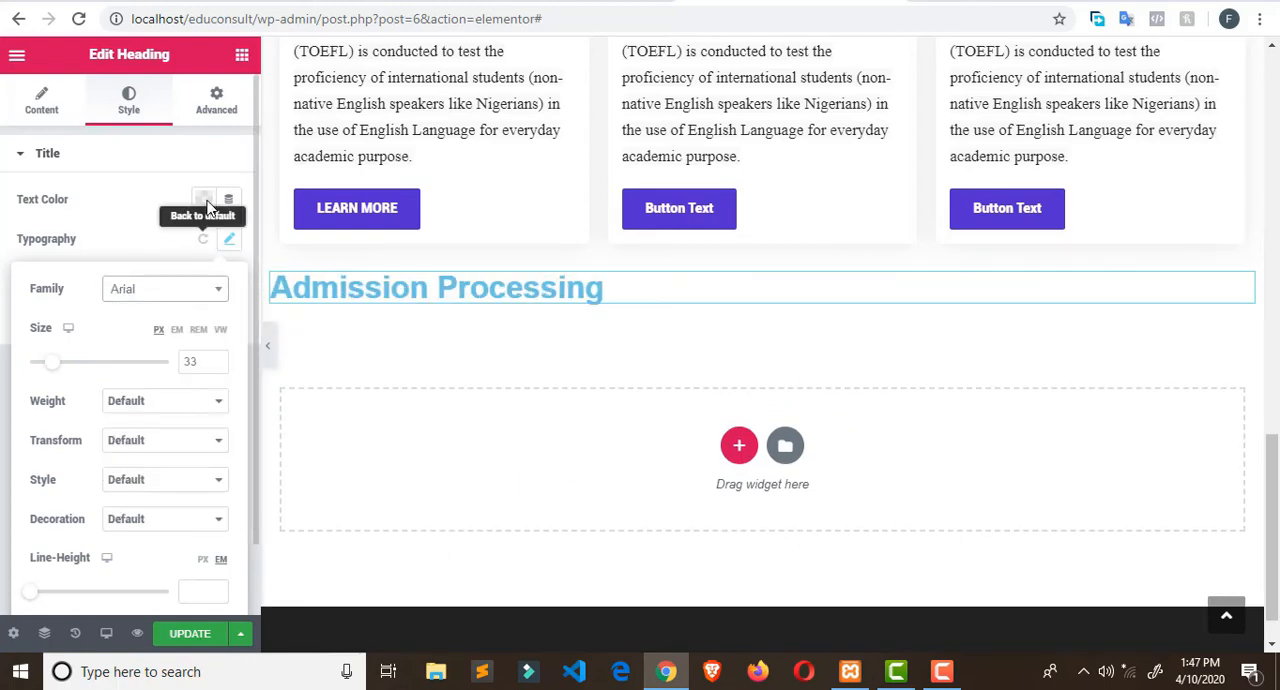
- Set the Admission Processing heading's text color to dark grey #54595F
{"action": "left_click", "coordinate": [226, 242]}
{"action": "left_click", "coordinate": [226, 242]}
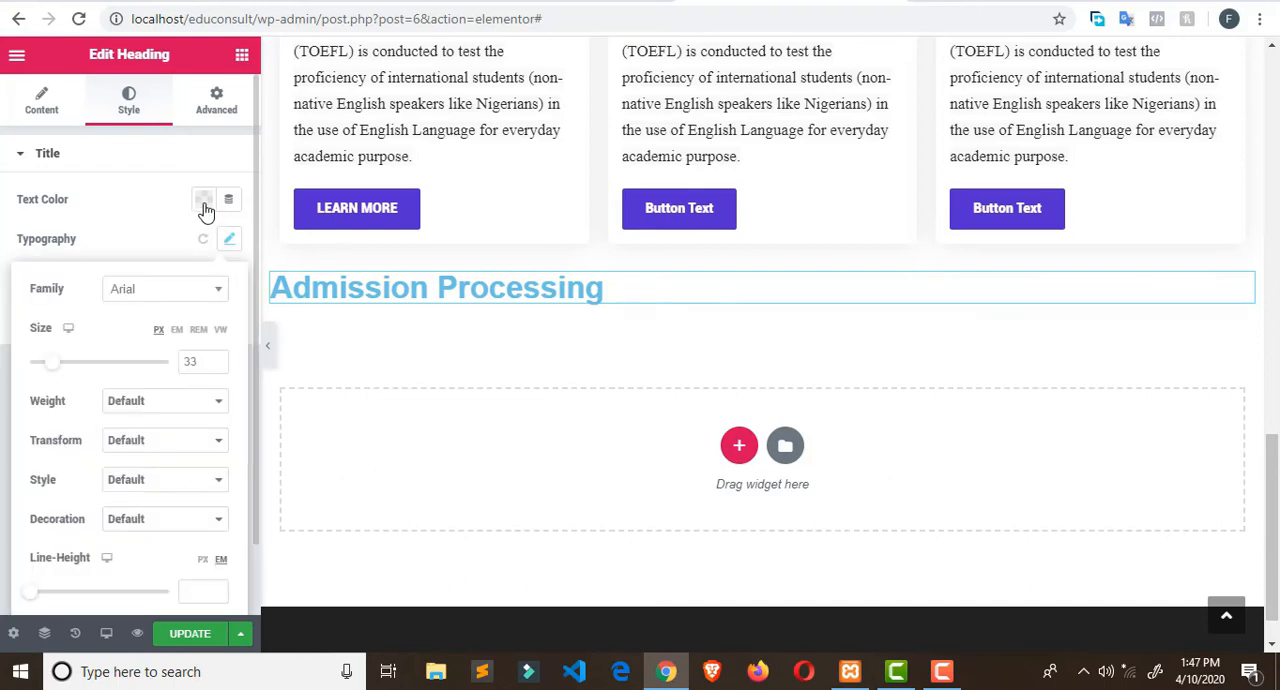
{"action": "left_click", "coordinate": [203, 199]}
{"action": "left_click", "coordinate": [139, 245]}
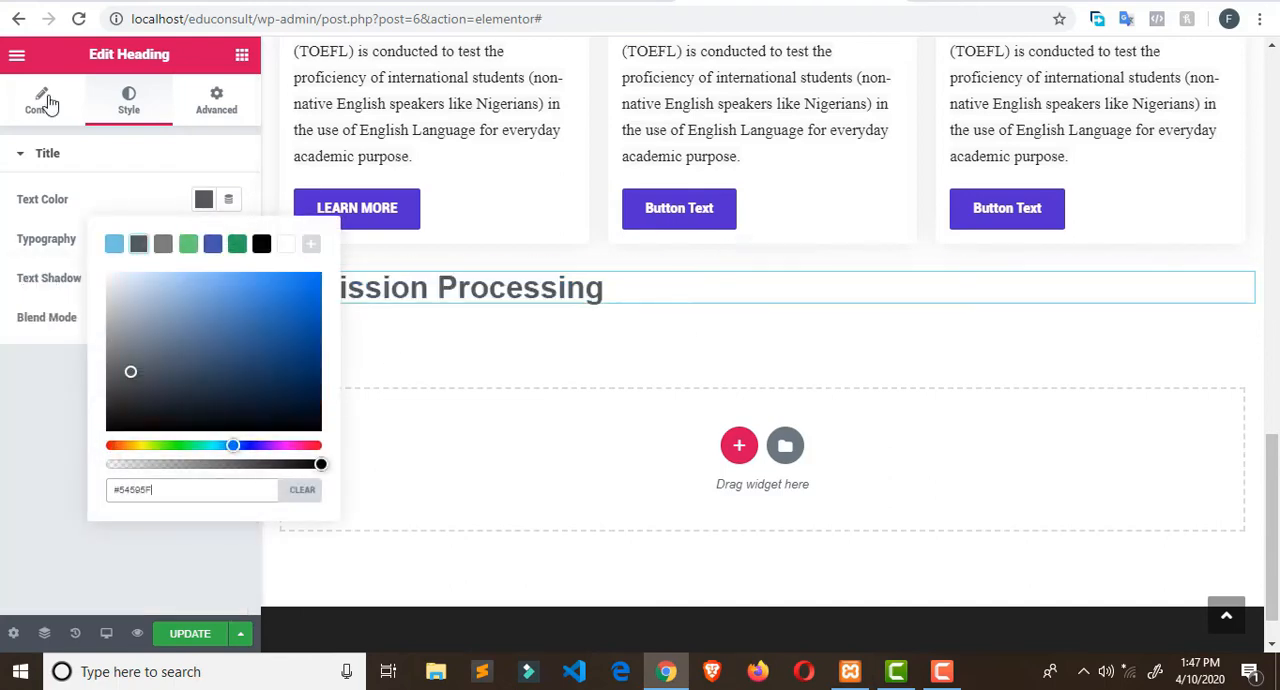
- Add a Divider widget under the Admission Processing heading and set its width to 35%
{"action": "left_click", "coordinate": [240, 55]}
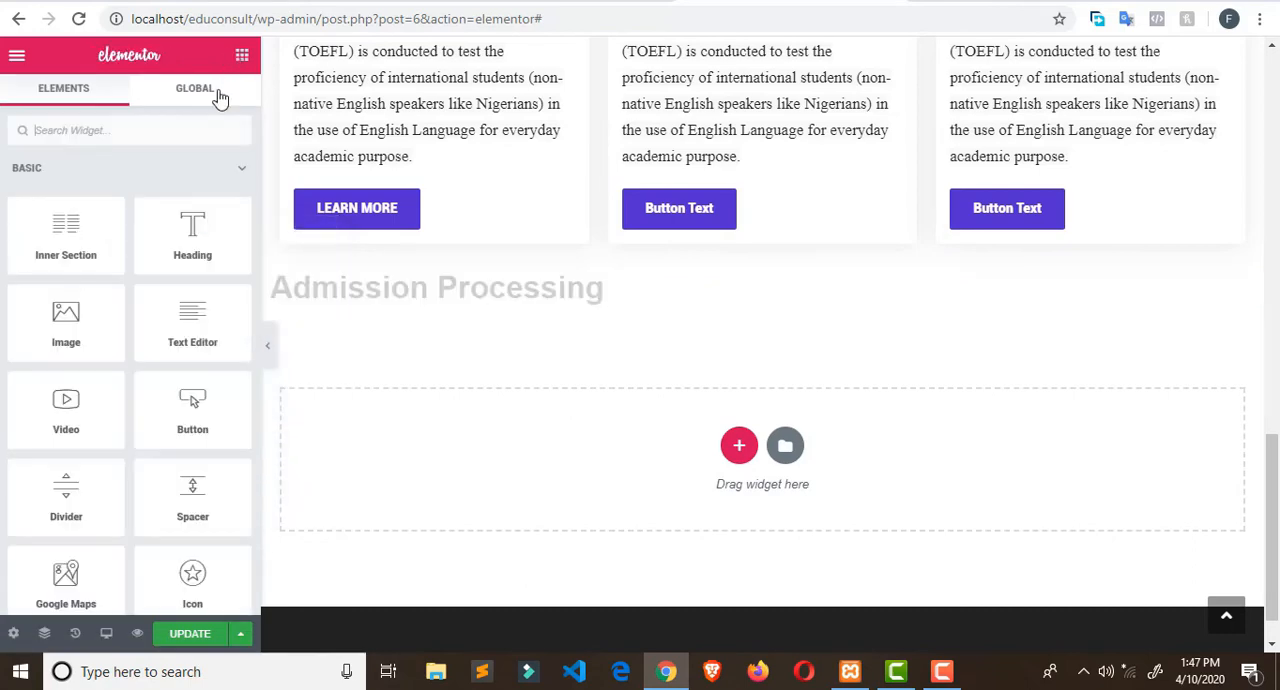
{"action": "left_click_drag", "start_coordinate": [74, 494], "coordinate": [369, 303]}
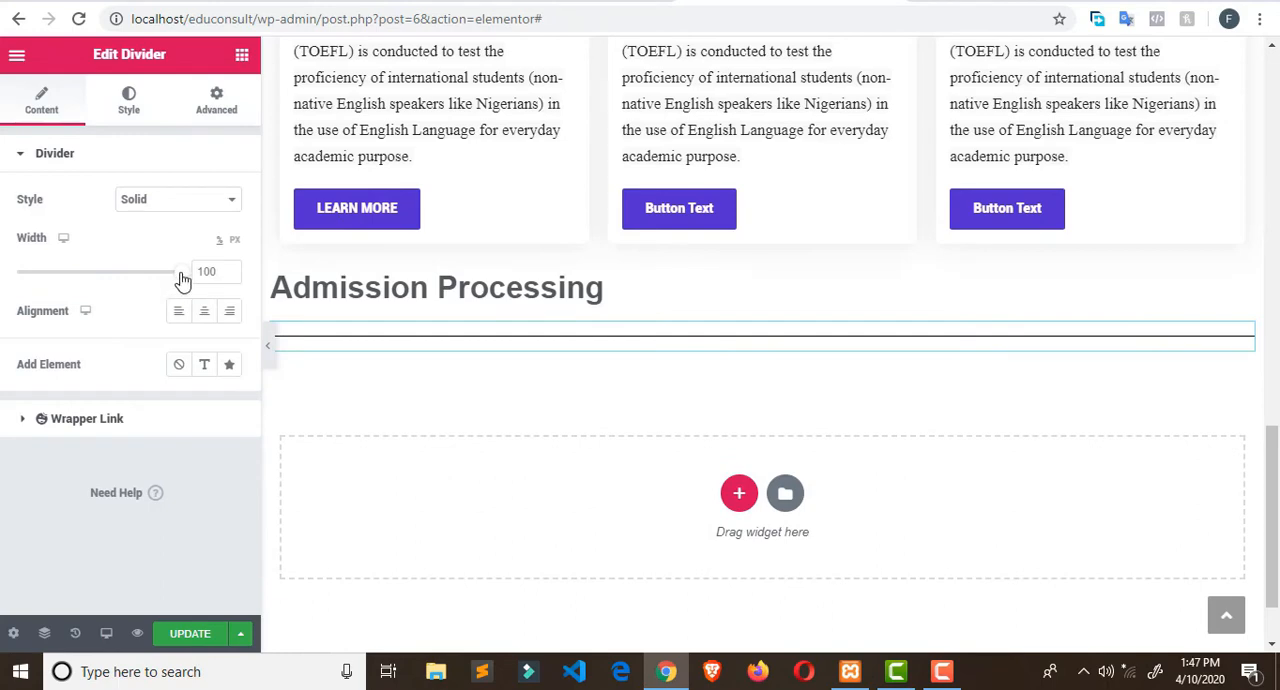
{"action": "left_click_drag", "start_coordinate": [180, 272], "coordinate": [75, 284]}
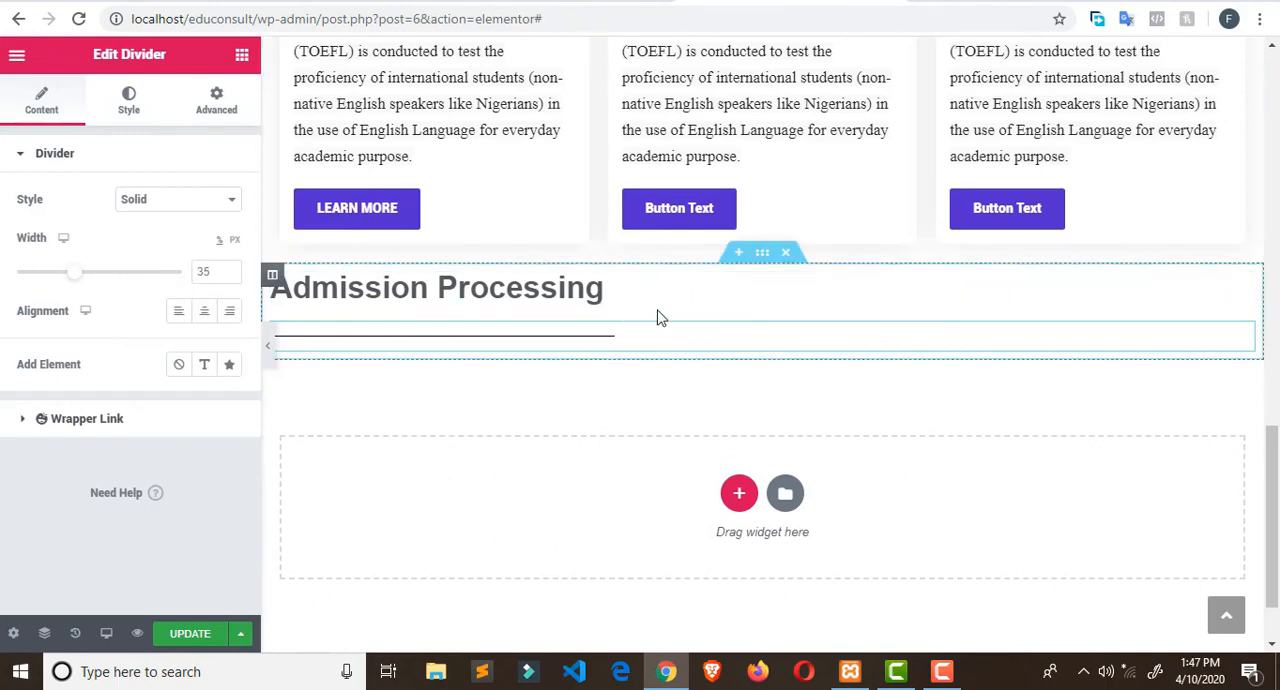
{"action": "scroll", "coordinate": [657, 325], "scroll_direction": "up", "scroll_amount": 1}
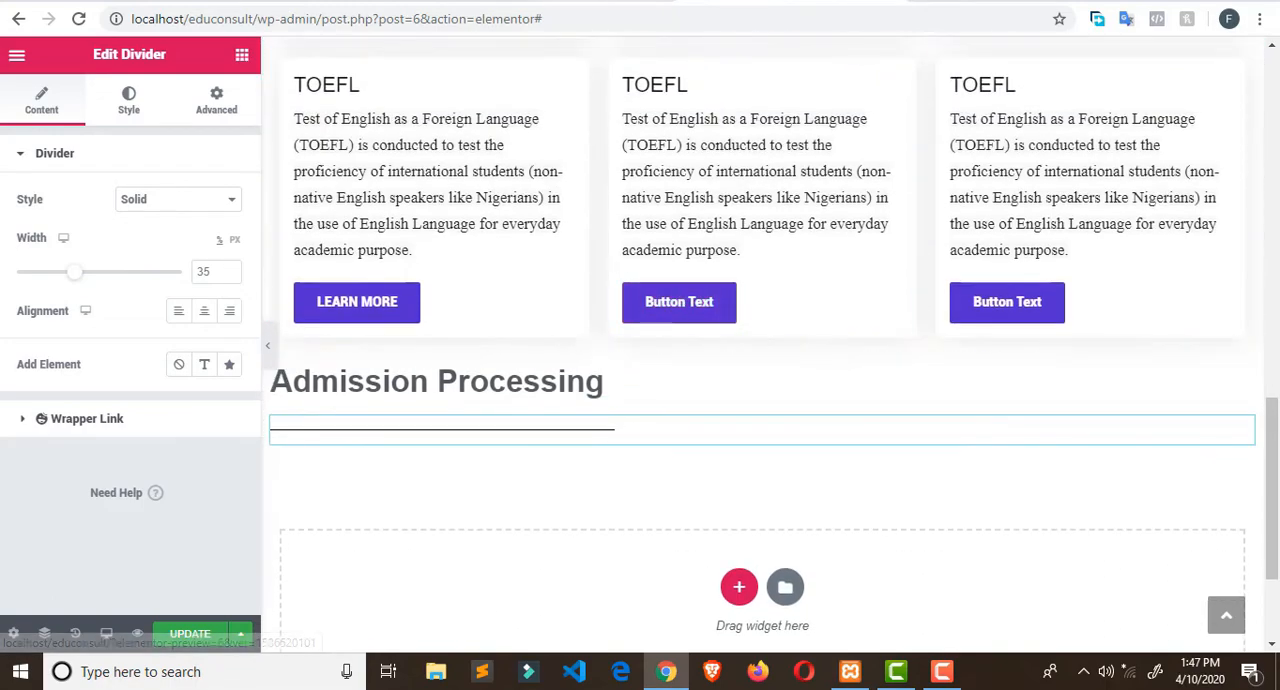
- Copy the Admission Processing paragraph from the Broadway Edu Consult site and return to Elementor
{"action": "left_click", "coordinate": [600, 2]}
{"action": "left_click_drag", "start_coordinate": [68, 285], "coordinate": [398, 427]}
{"action": "right_click", "coordinate": [271, 369]}
{"action": "left_click", "coordinate": [316, 391]}
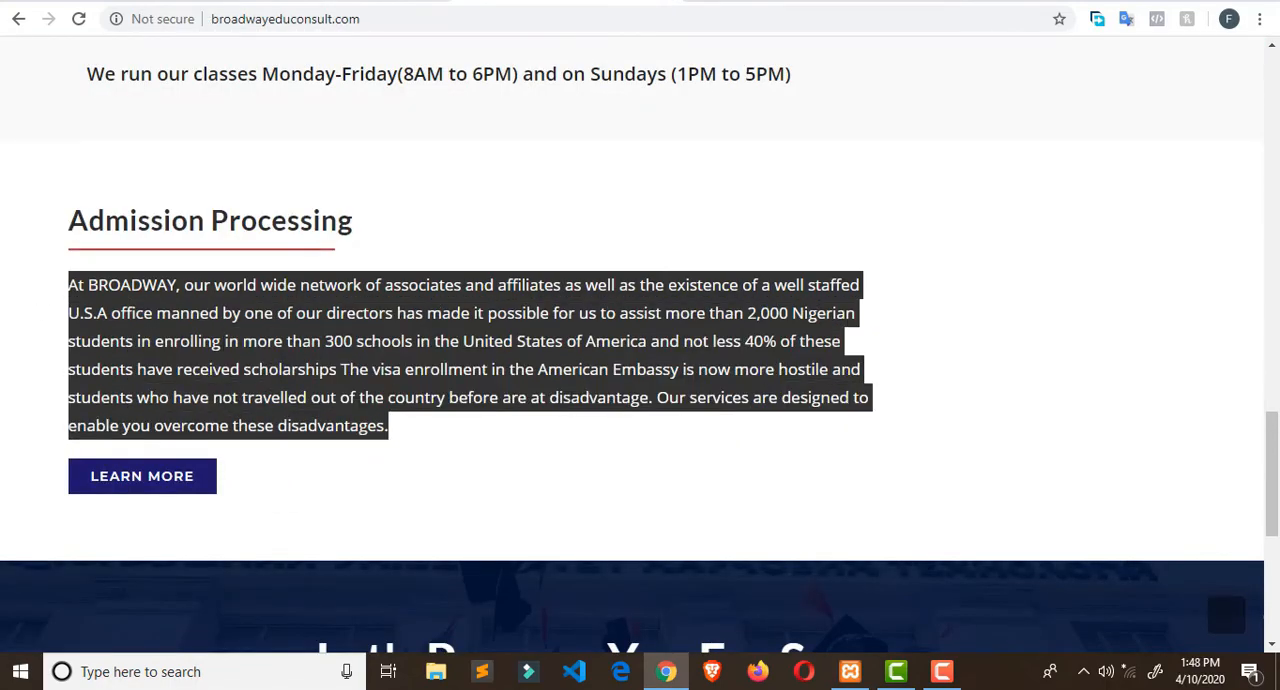
{"action": "left_click", "coordinate": [745, 2]}
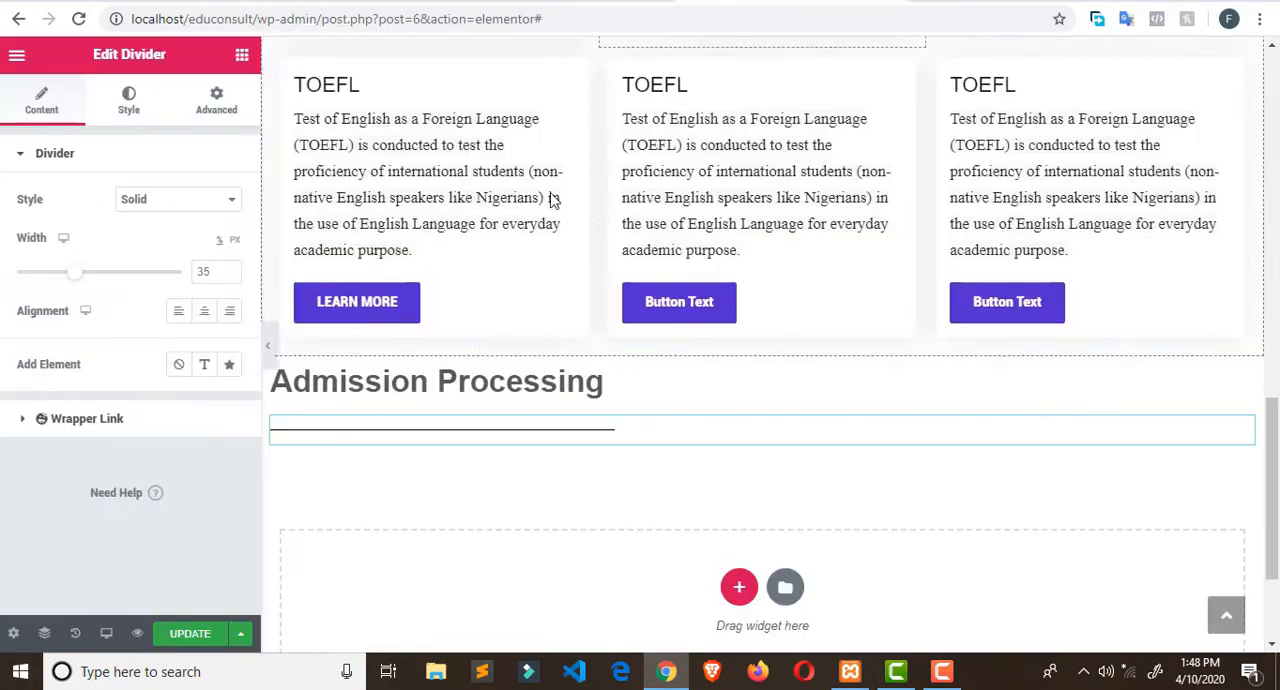
- Add a Text Editor widget below the Admission Processing divider and replace its placeholder text with the copied paragraph
{"action": "left_click", "coordinate": [242, 55]}
{"action": "left_click_drag", "start_coordinate": [192, 320], "coordinate": [392, 447]}
{"action": "left_click_drag", "start_coordinate": [391, 445], "coordinate": [391, 444]}
{"action": "left_click_drag", "start_coordinate": [178, 396], "coordinate": [3, 294]}
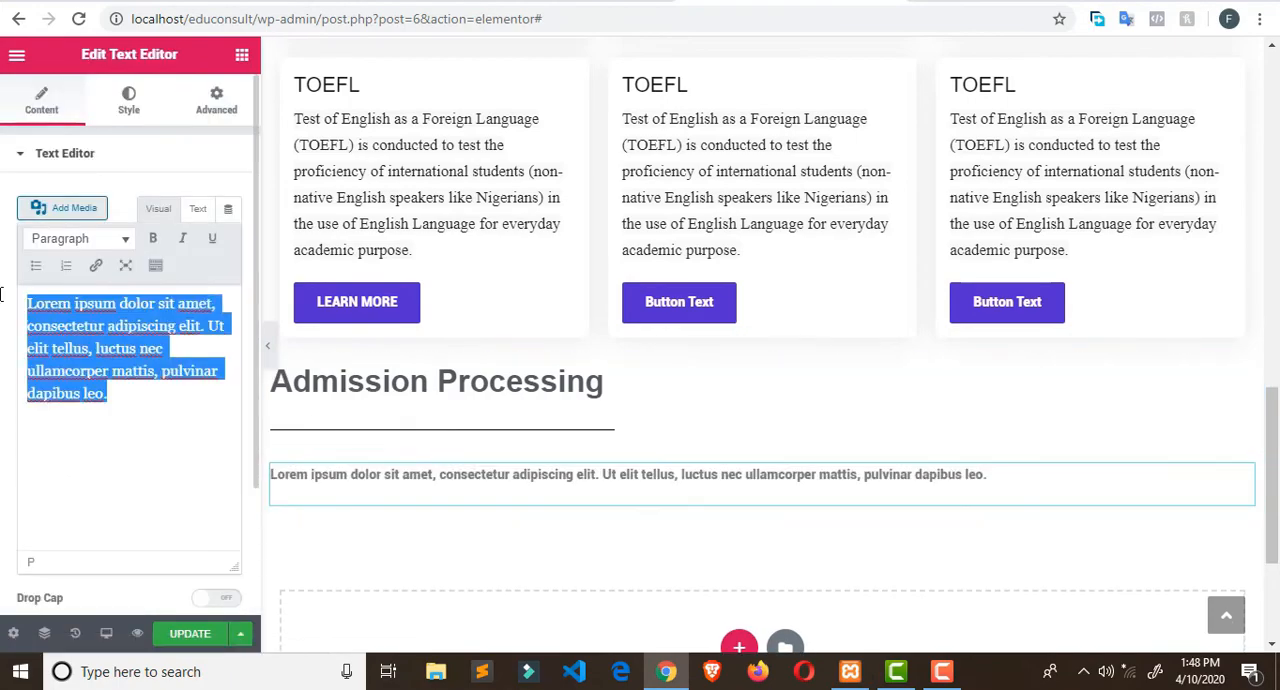
{"action": "key", "text": "ctrl+v"}
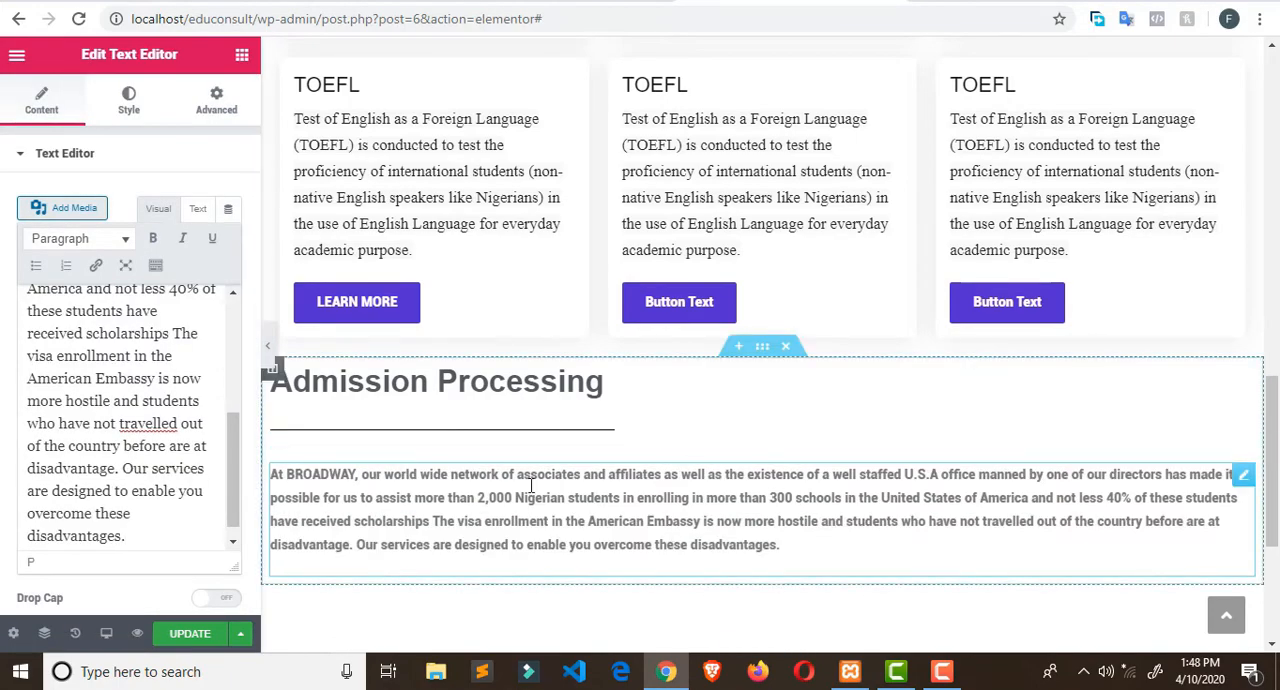
- Format the Admission Processing paragraph with font size 16 px, Arial font family and justified alignment
{"action": "left_click", "coordinate": [136, 110]}
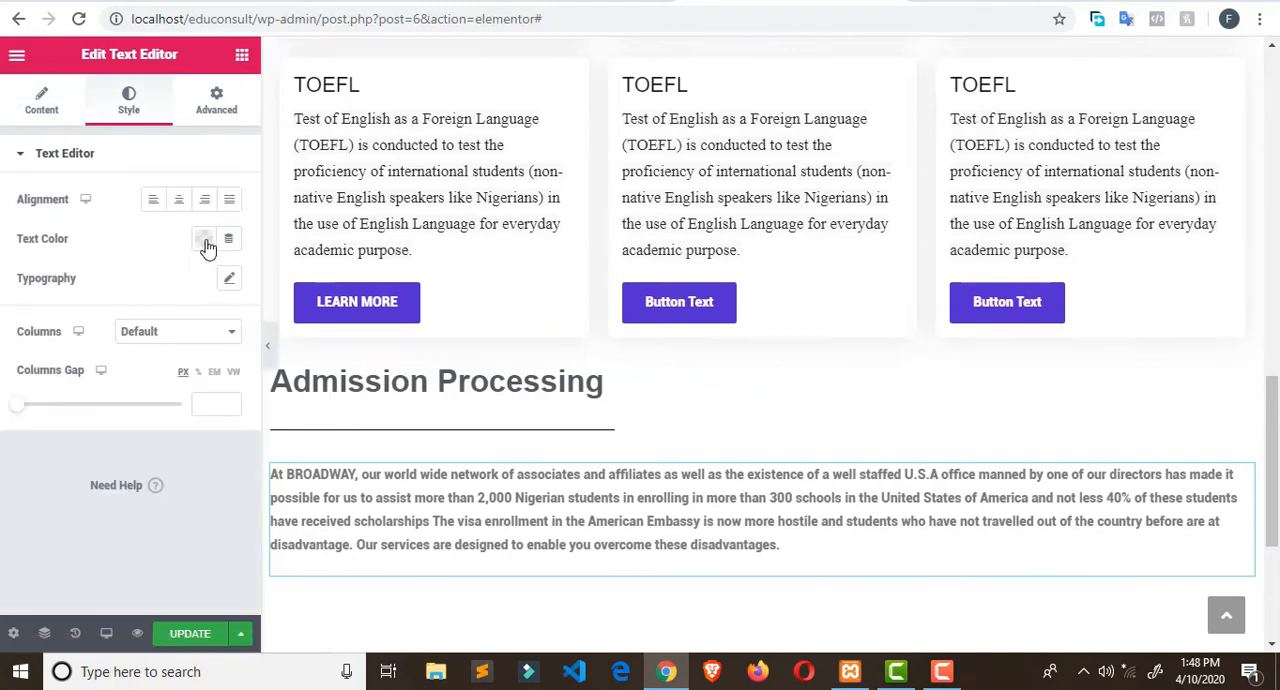
{"action": "left_click", "coordinate": [229, 279]}
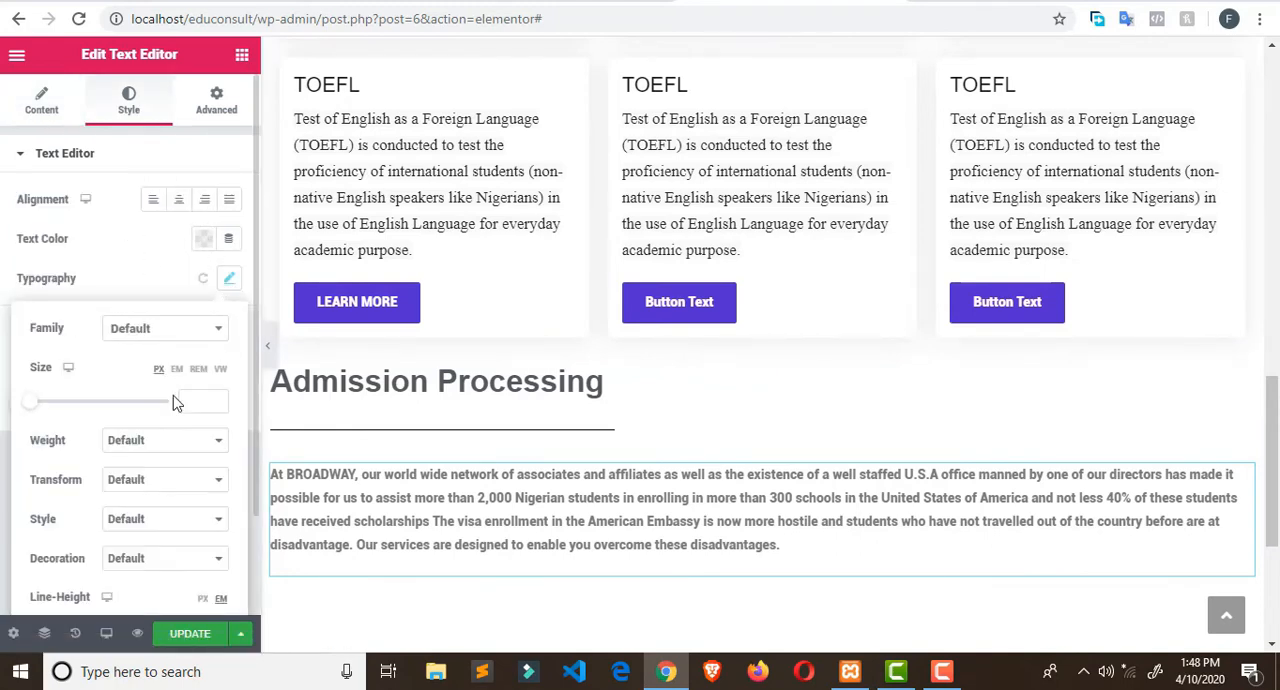
{"action": "left_click_drag", "start_coordinate": [38, 410], "coordinate": [41, 411]}
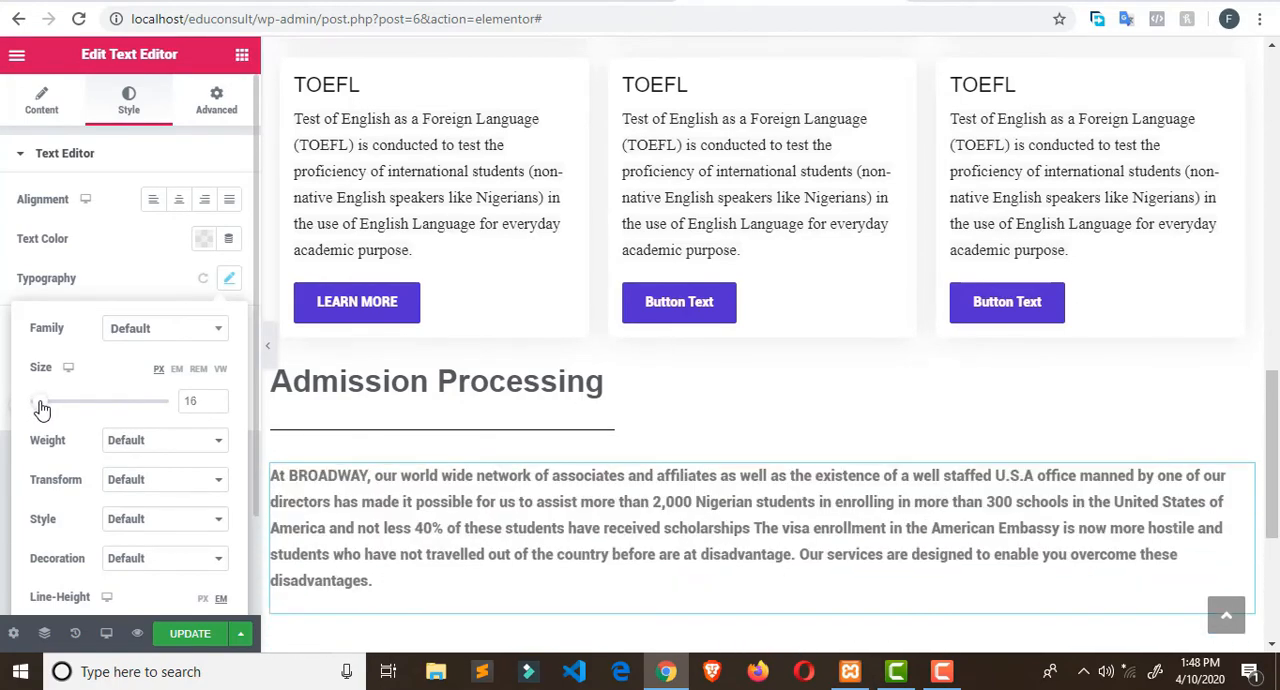
{"action": "left_click", "coordinate": [211, 332]}
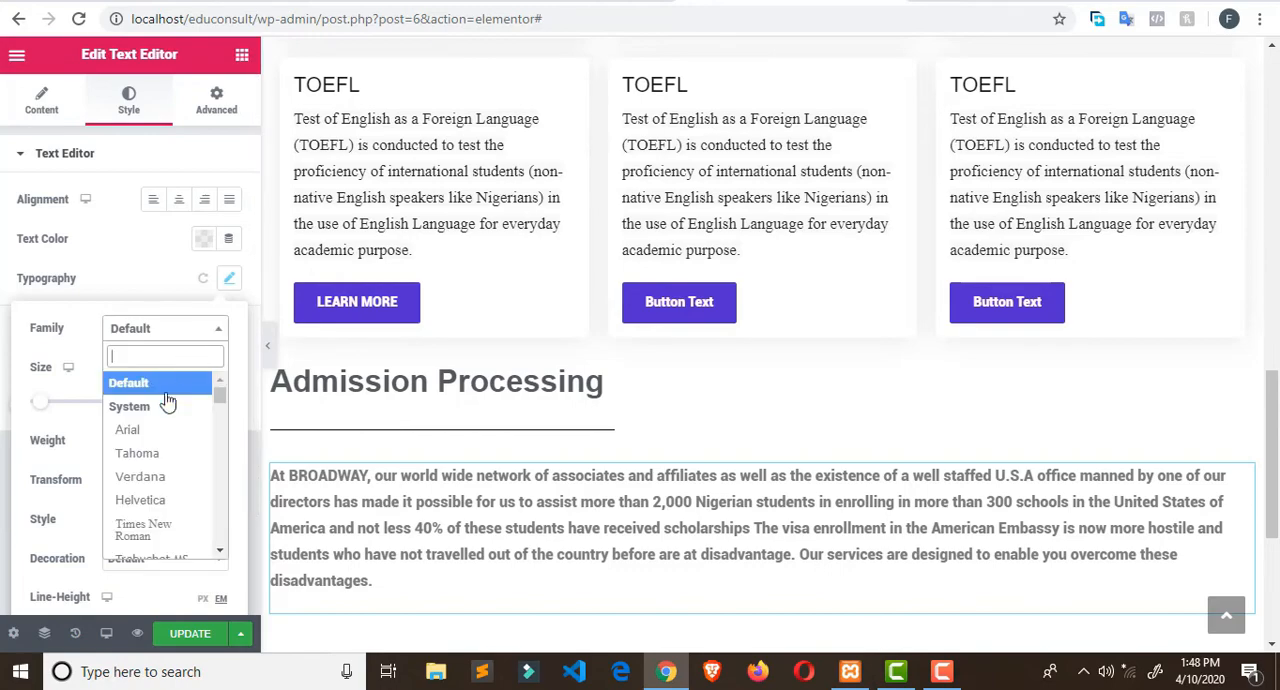
{"action": "left_click", "coordinate": [164, 431]}
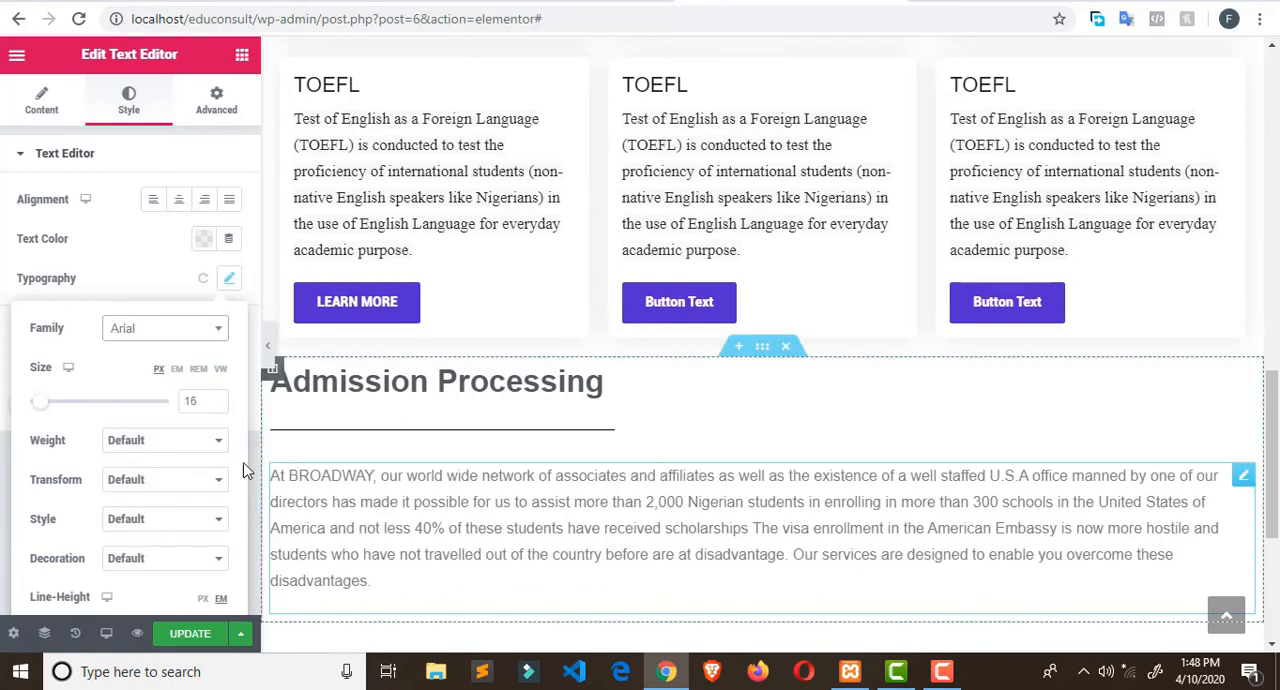
{"action": "left_click", "coordinate": [229, 199]}
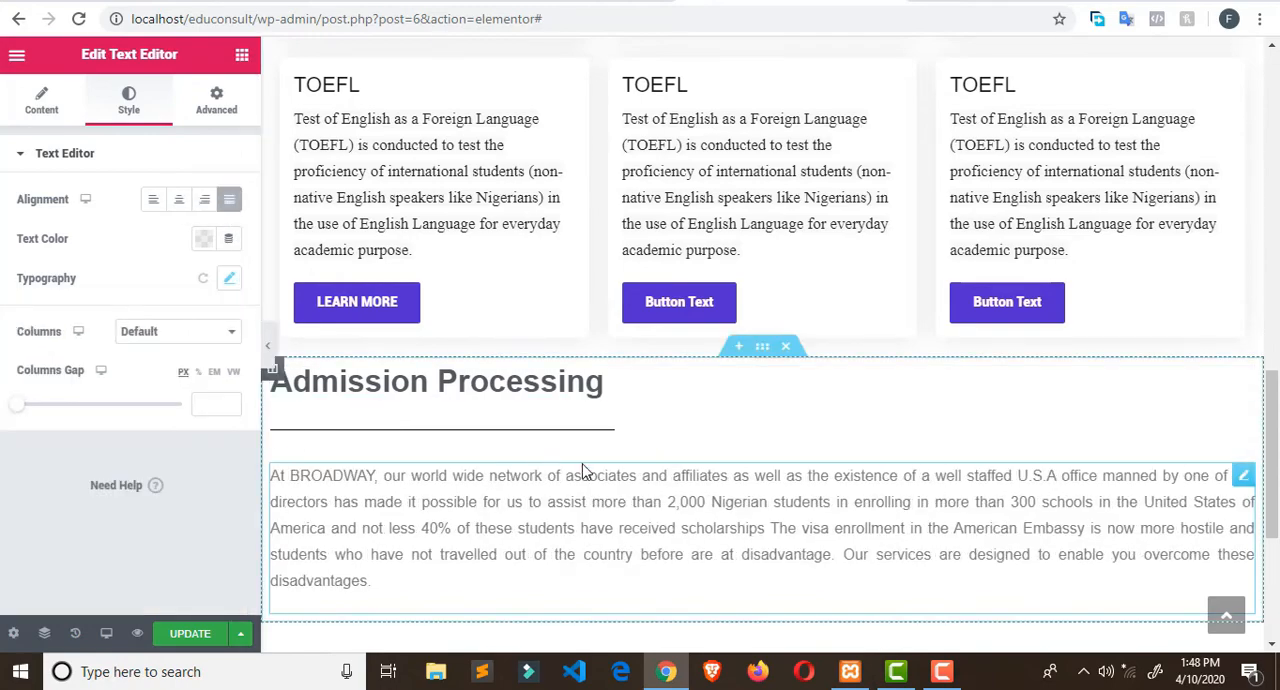
- Check the typography settings of the paragraph under "You Deserve Only The Best Training"
{"action": "scroll", "coordinate": [508, 291], "scroll_direction": "up", "scroll_amount": 8}
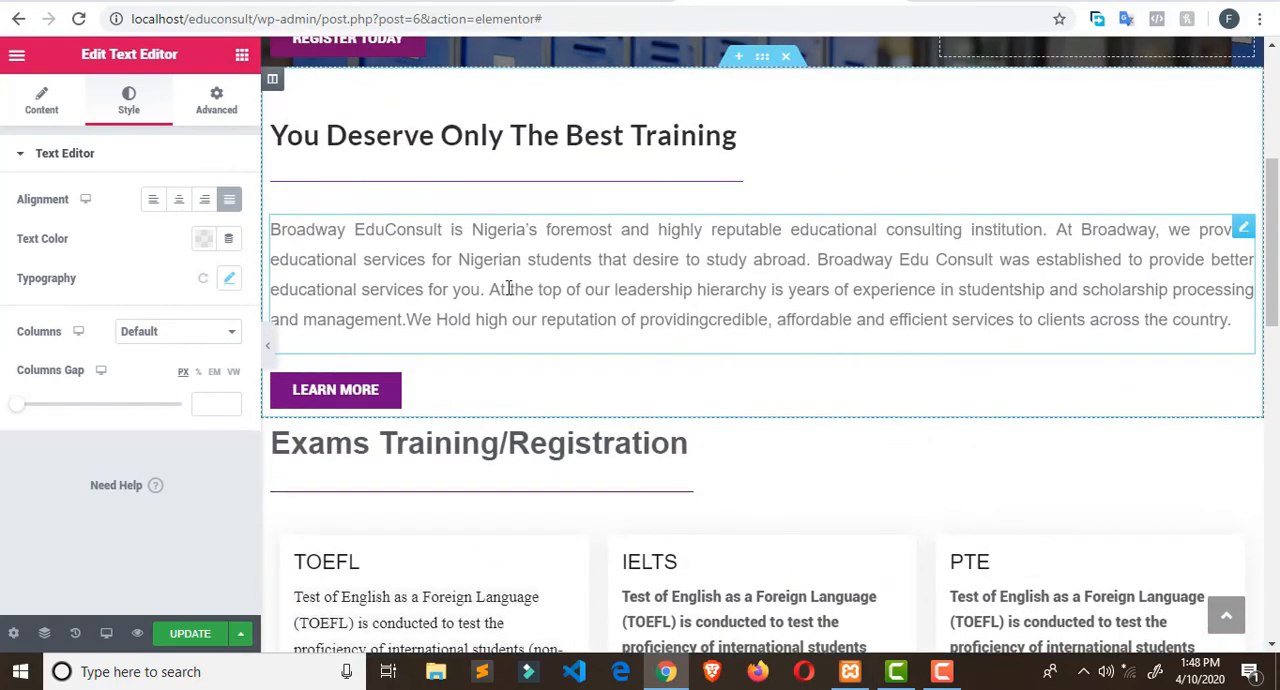
{"action": "triple_click", "coordinate": [508, 288]}
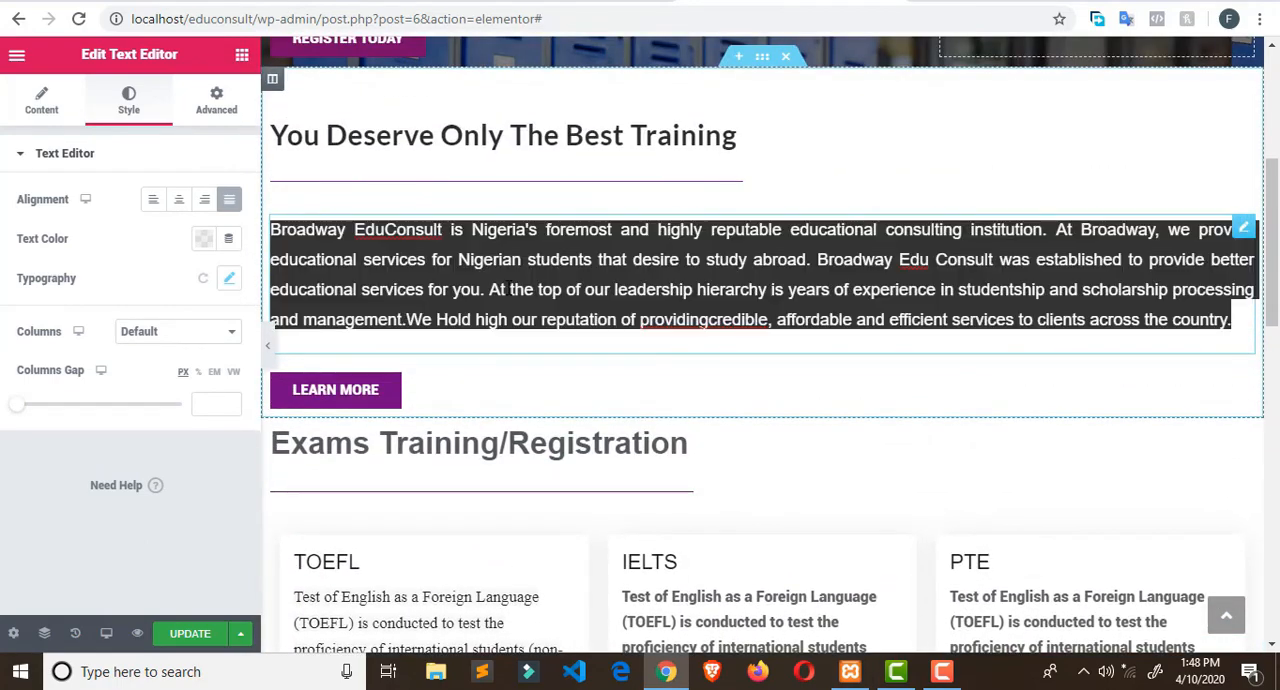
{"action": "left_click", "coordinate": [226, 278]}
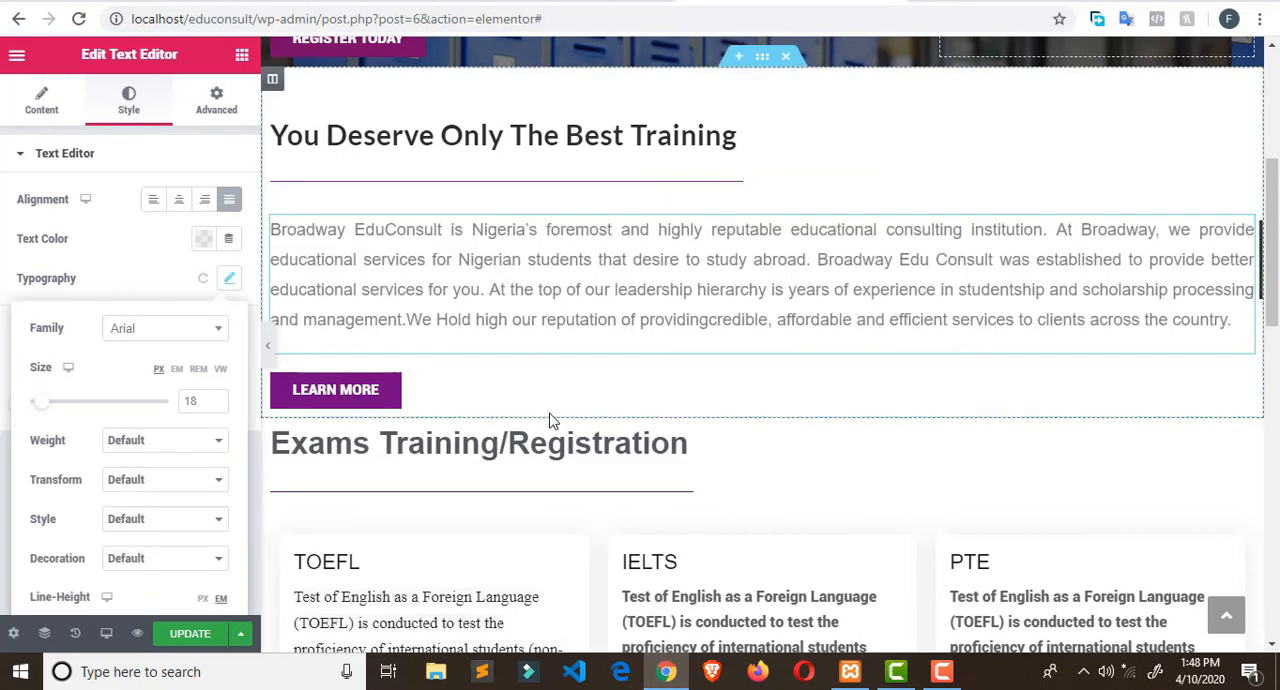
- Set the font size of the Admission Processing paragraph to 18 px
{"action": "scroll", "coordinate": [532, 488], "scroll_direction": "down", "scroll_amount": 8}
{"action": "left_click", "coordinate": [532, 488]}
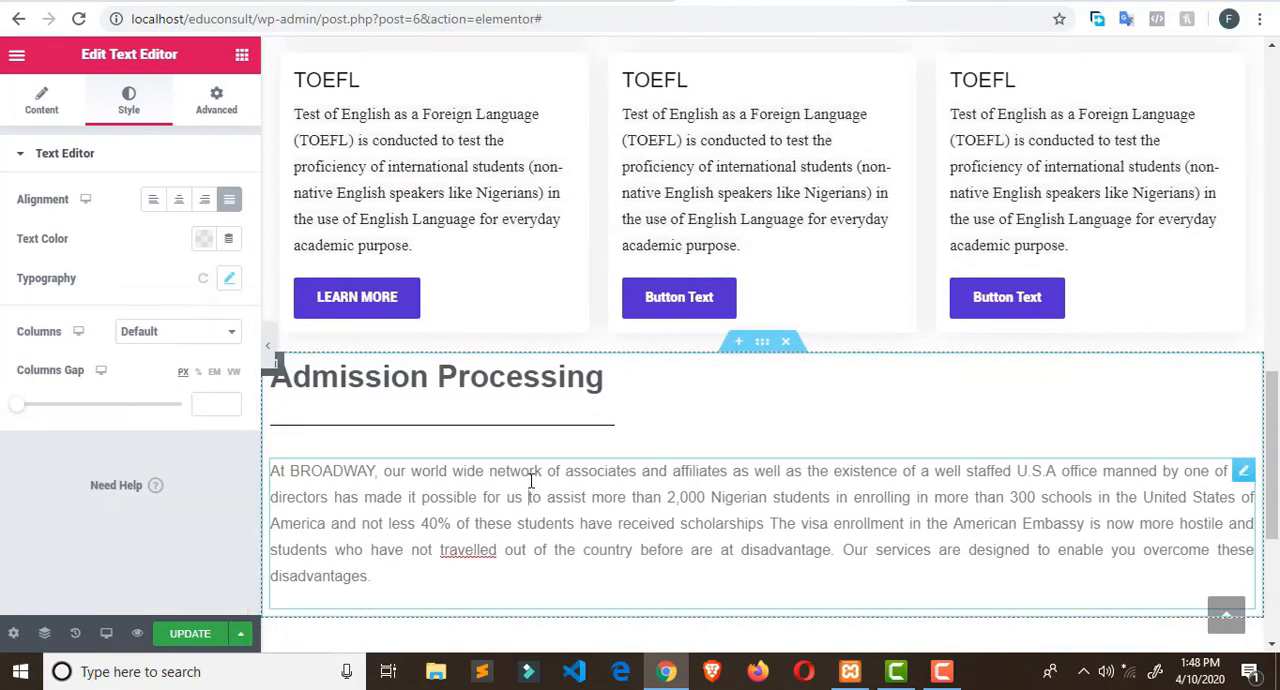
{"action": "left_click", "coordinate": [227, 280]}
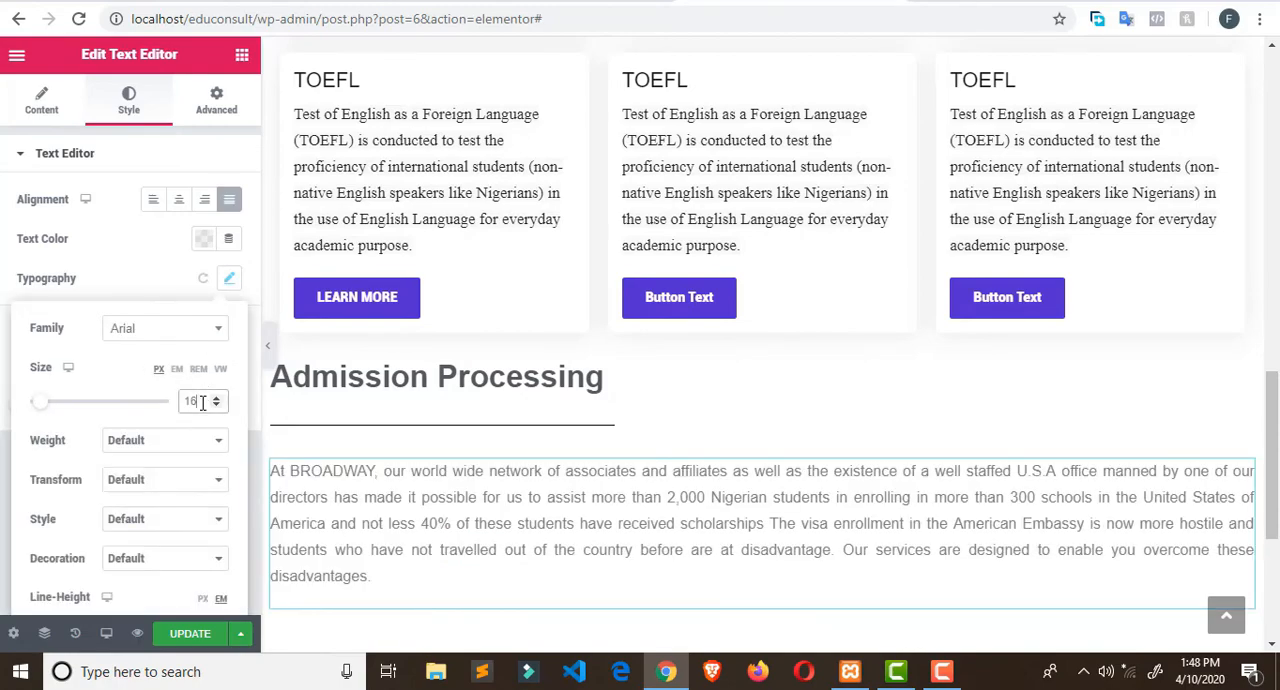
{"action": "key", "text": "Up"}
{"action": "key", "text": "Up"}
{"action": "scroll", "coordinate": [530, 440], "scroll_direction": "down", "scroll_amount": 1}
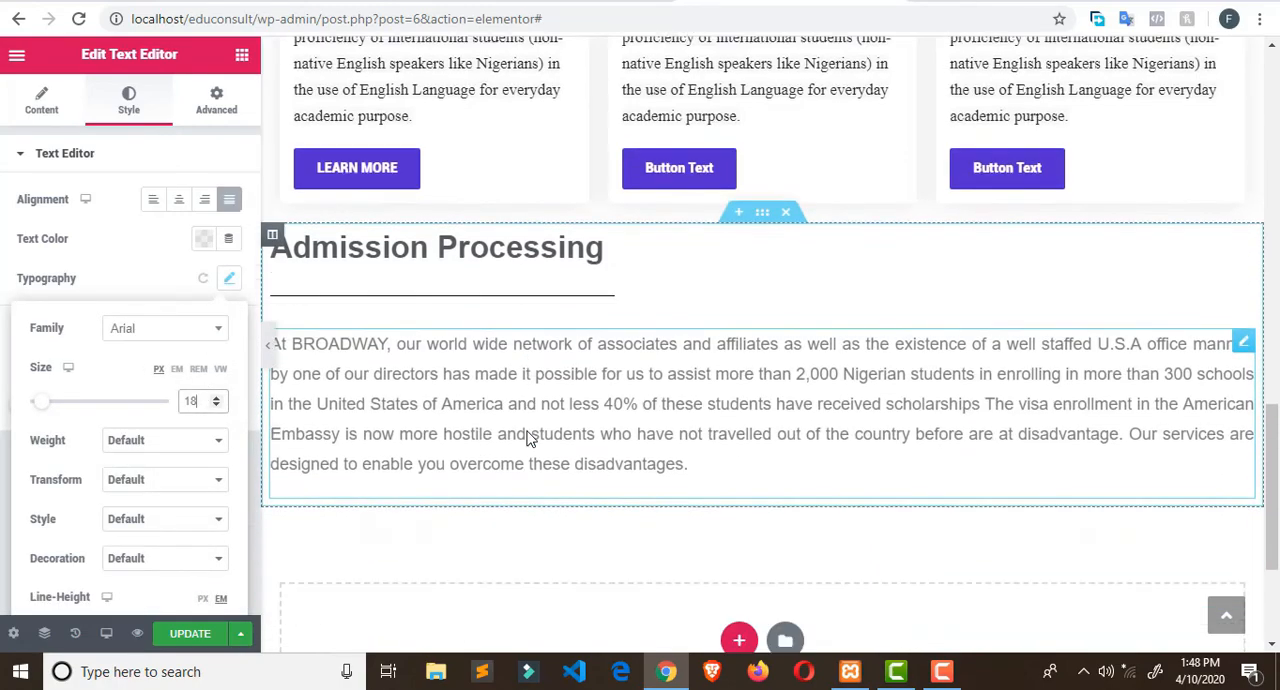
{"action": "scroll", "coordinate": [530, 440], "scroll_direction": "down", "scroll_amount": 1}
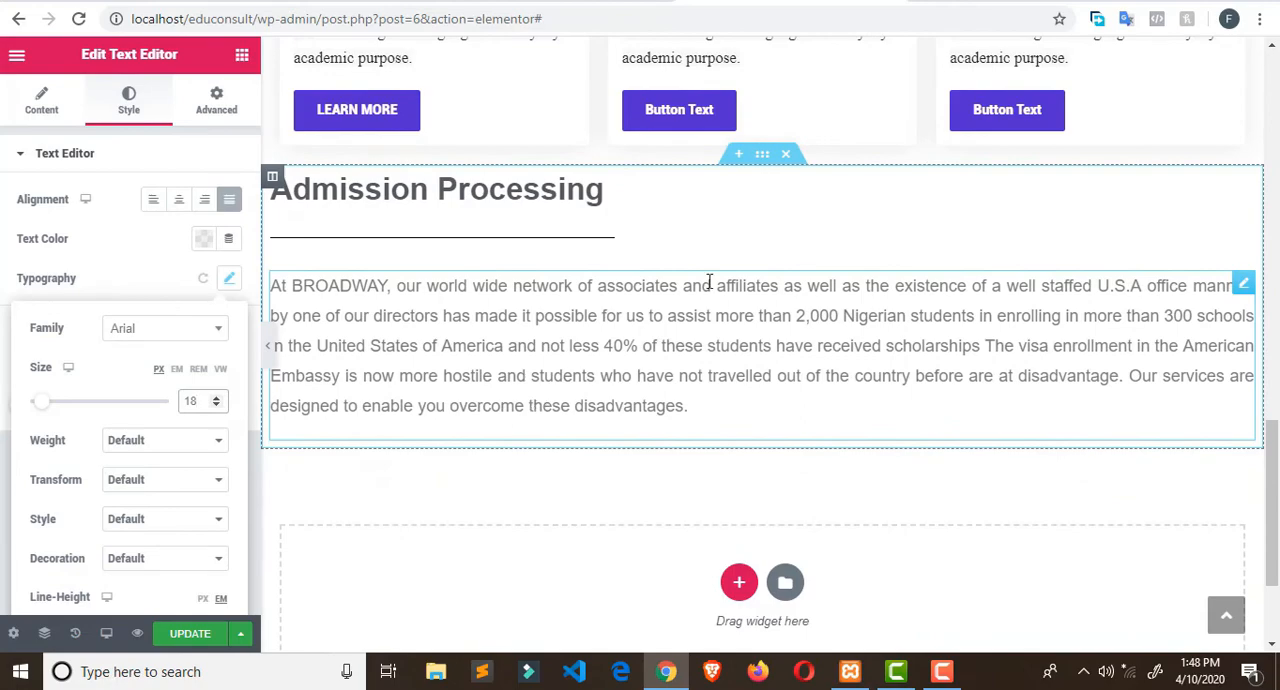
{"action": "scroll", "coordinate": [709, 283], "scroll_direction": "up", "scroll_amount": 1}
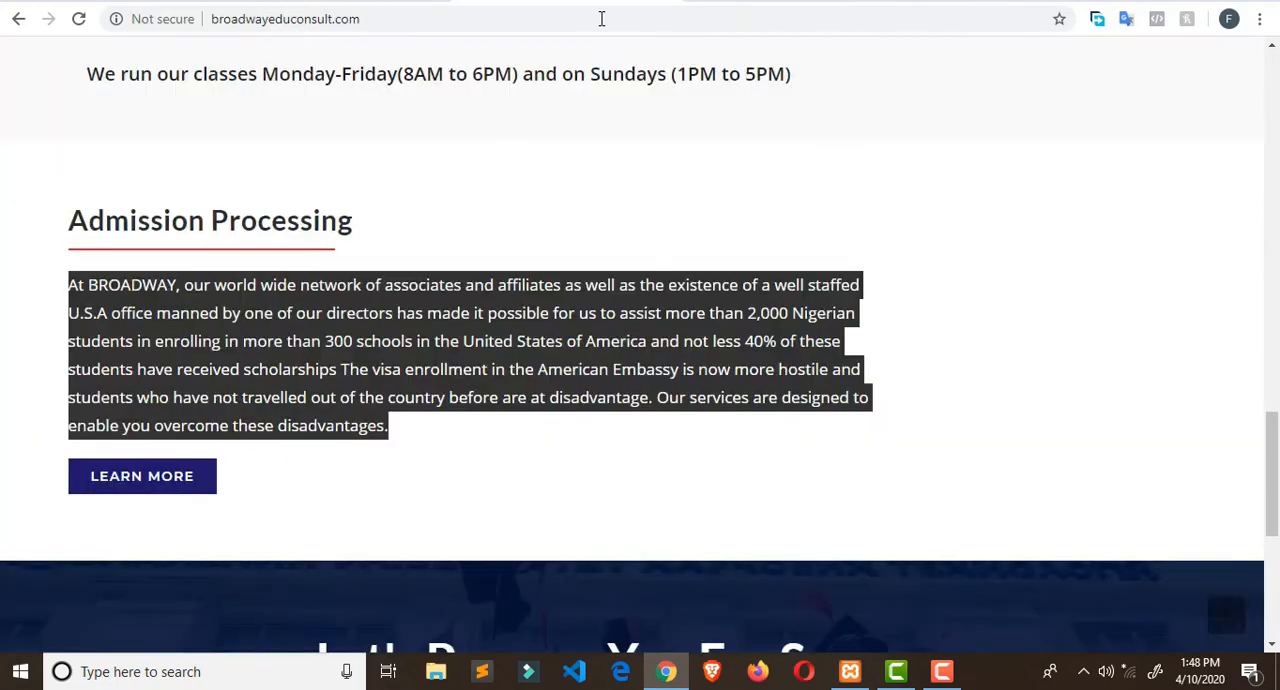
- Add a Button widget below the Admission Processing paragraph and set its text to LEARN MORE
{"action": "scroll", "coordinate": [185, 418], "scroll_direction": "down", "scroll_amount": 2}
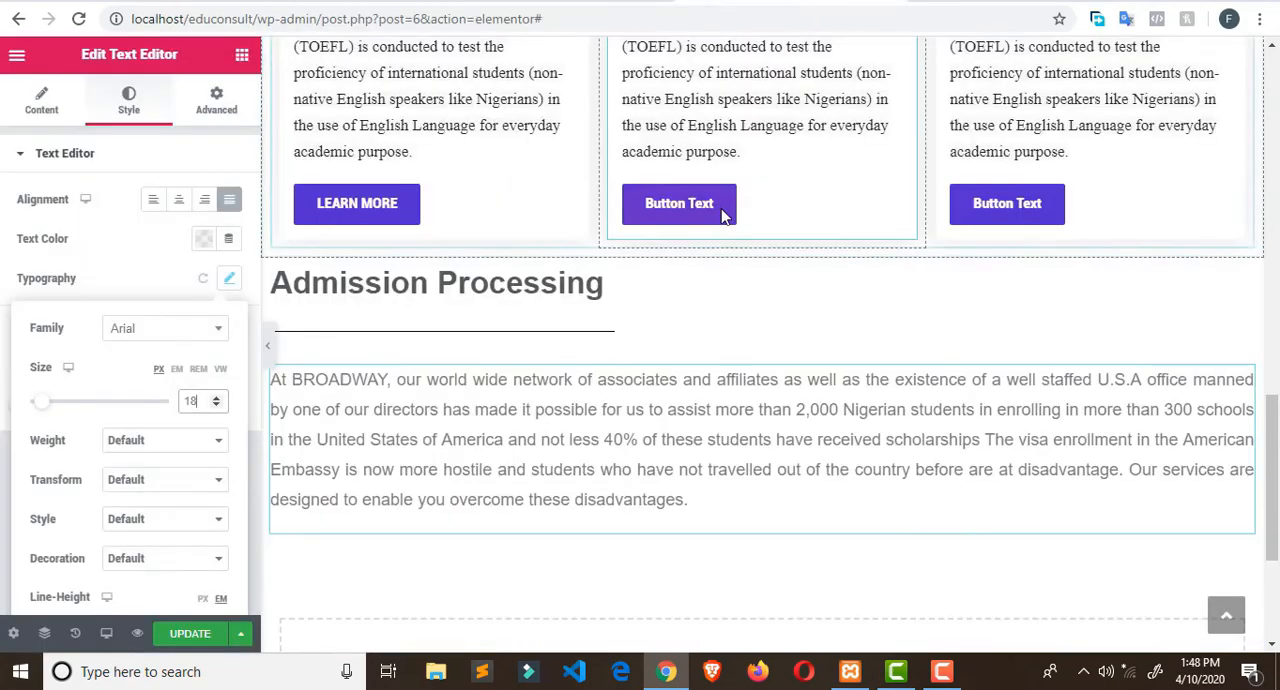
{"action": "scroll", "coordinate": [255, 320], "scroll_direction": "down", "scroll_amount": 3}
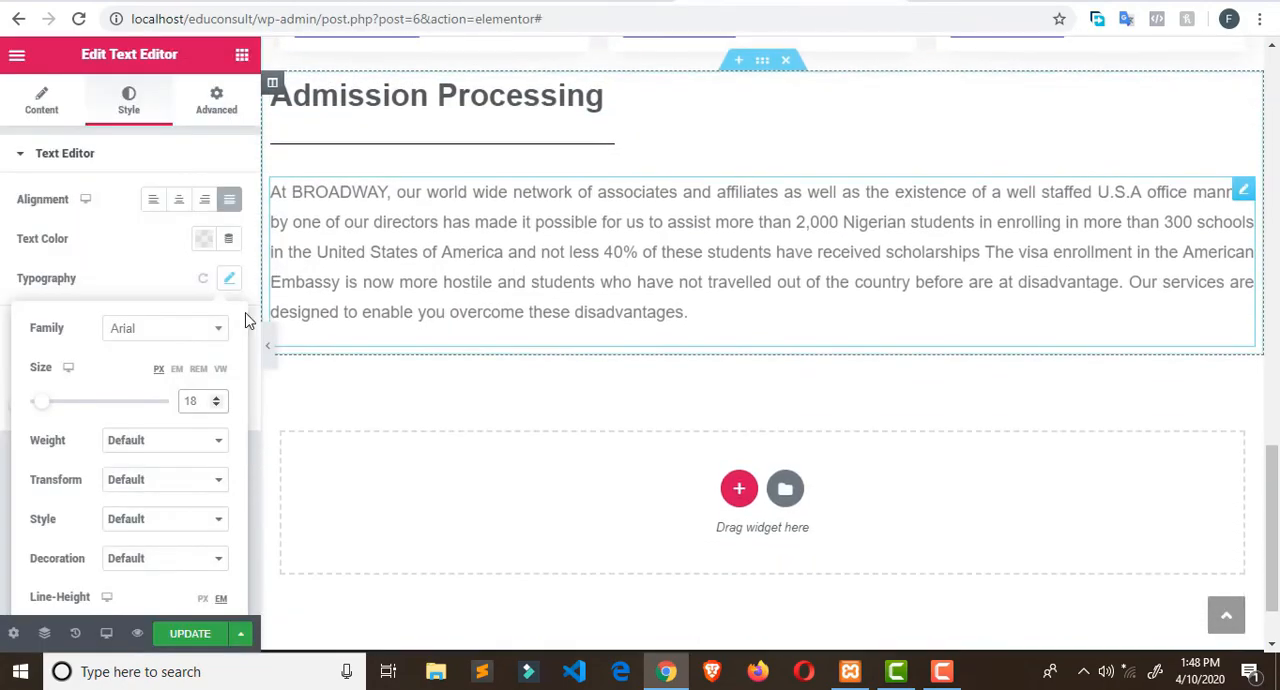
{"action": "left_click", "coordinate": [241, 56]}
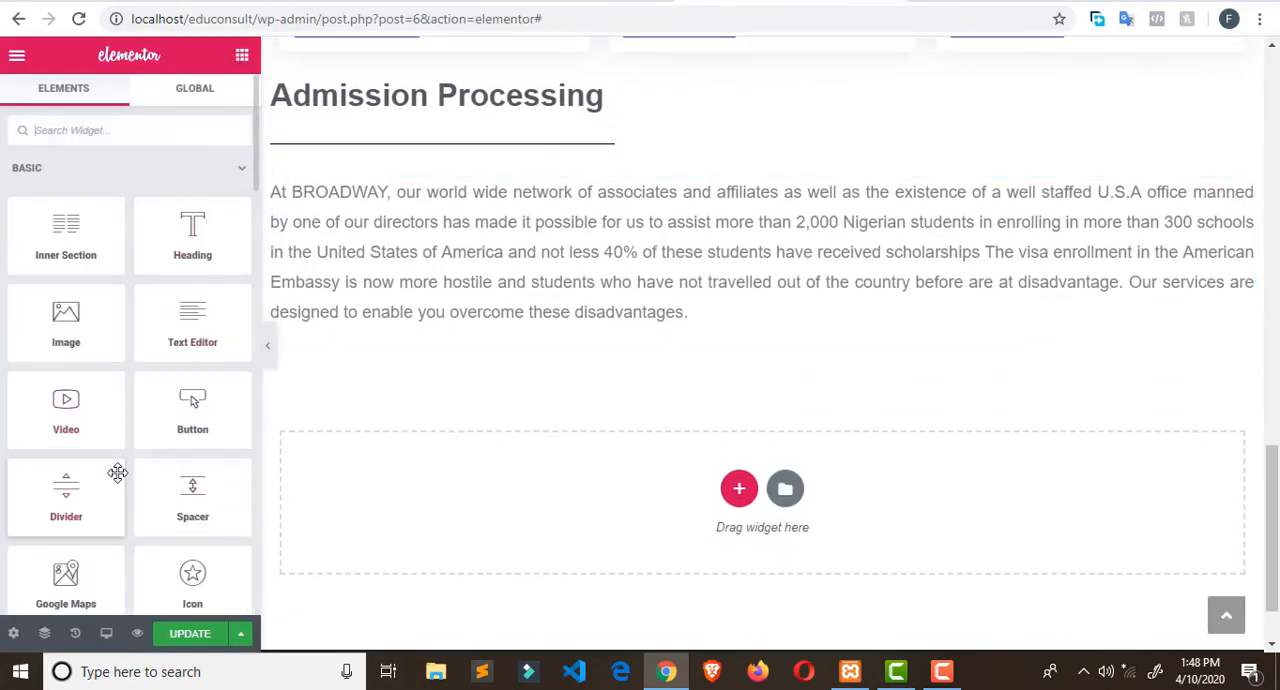
{"action": "scroll", "coordinate": [117, 473], "scroll_direction": "down", "scroll_amount": 1}
{"action": "left_click_drag", "start_coordinate": [205, 329], "coordinate": [325, 327]}
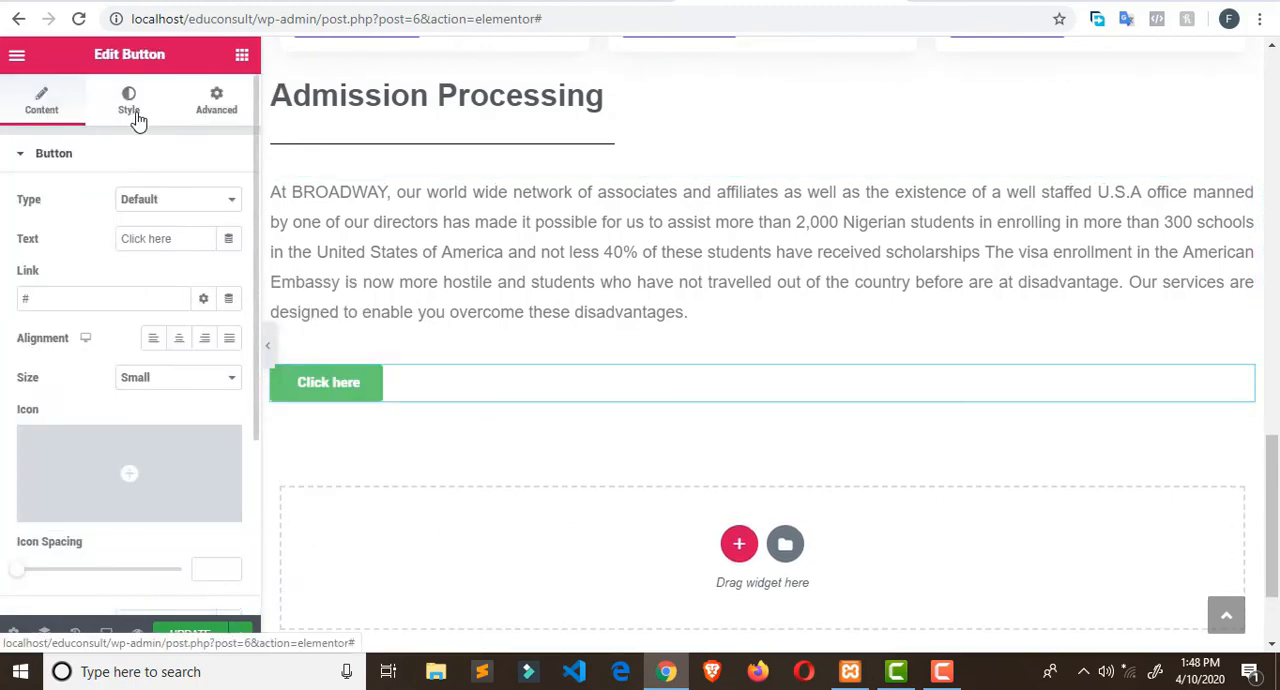
{"action": "left_click_drag", "start_coordinate": [183, 236], "coordinate": [57, 241]}
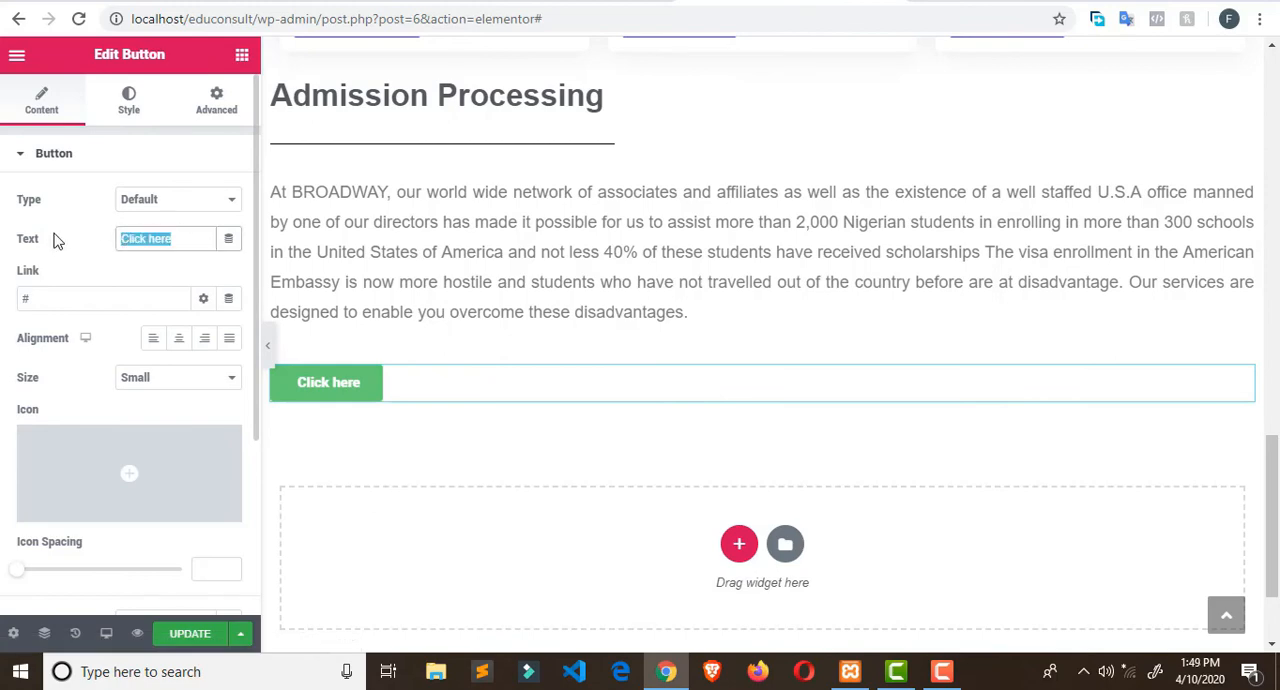
{"action": "type", "text": "LEARN "}
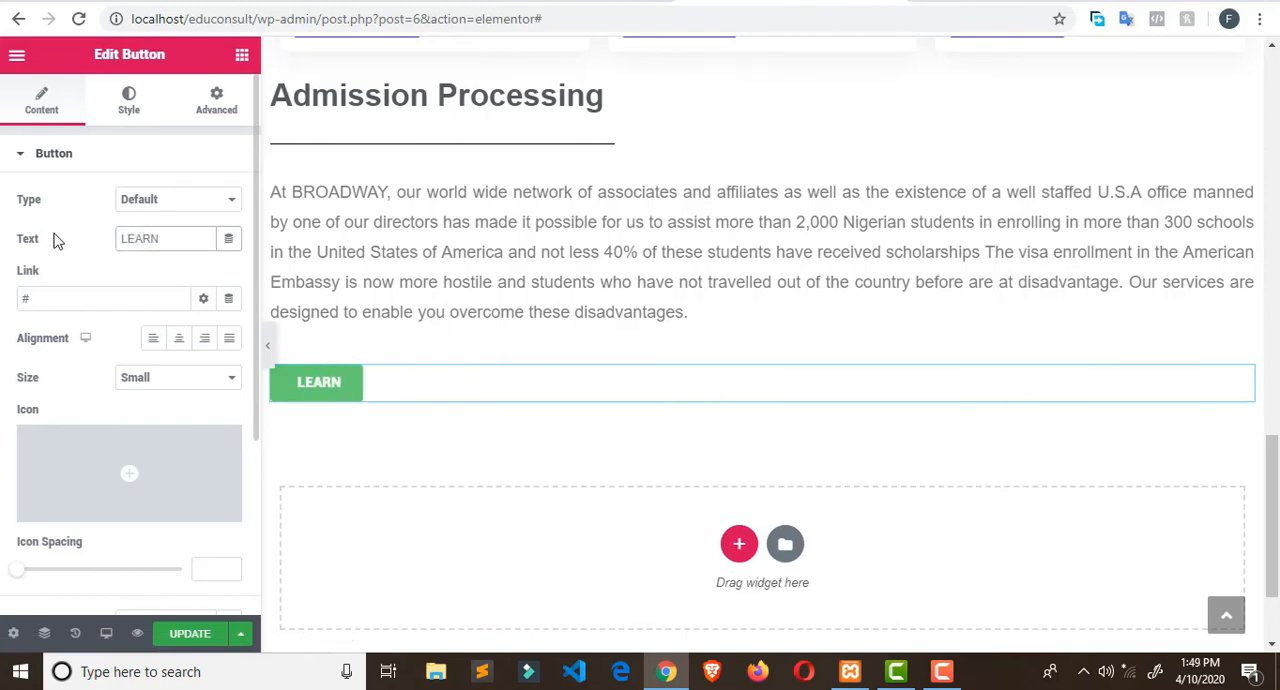
{"action": "type", "text": "MORE"}
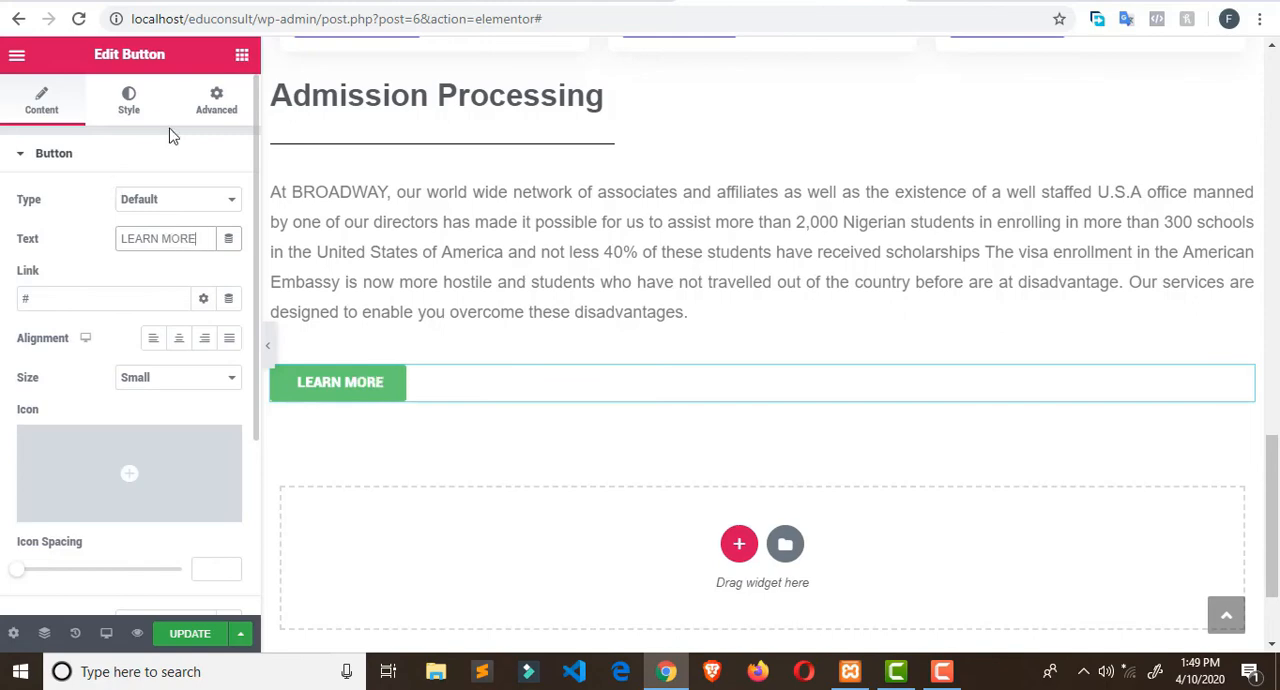
- Give the new LEARN MORE button a dark purple background (#590C68) and a border radius of 0 on all corners
{"action": "left_click", "coordinate": [131, 105]}
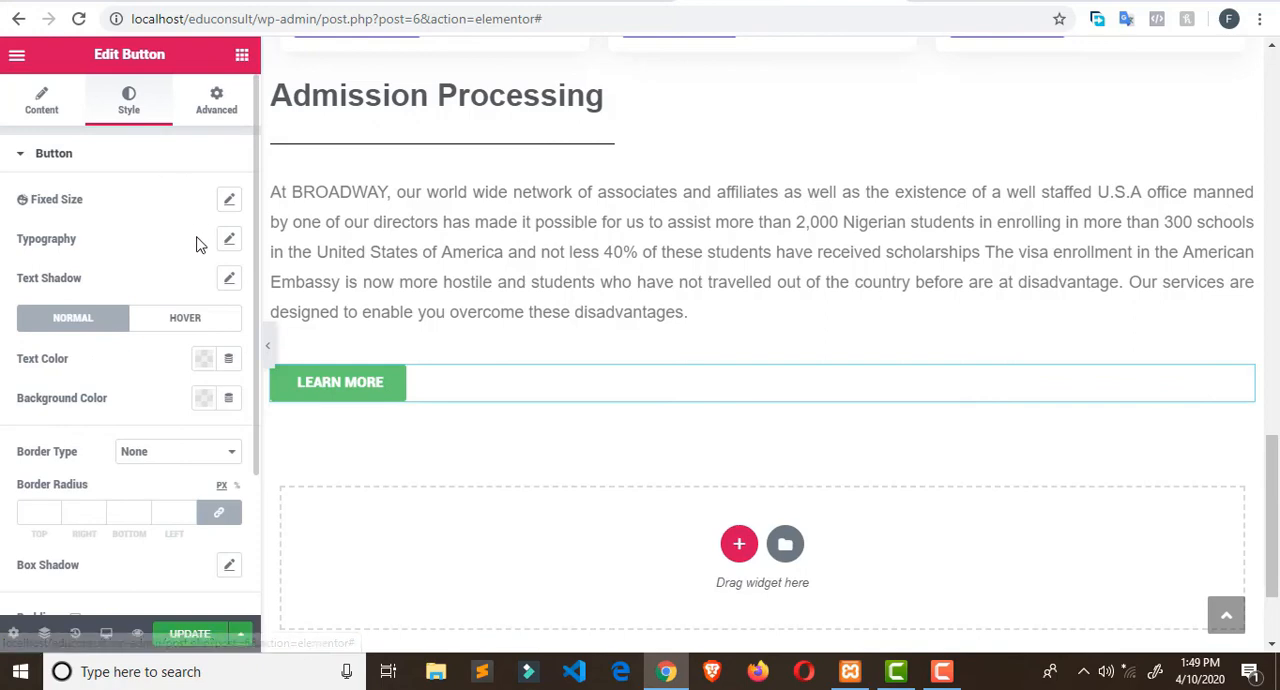
{"action": "left_click", "coordinate": [205, 404]}
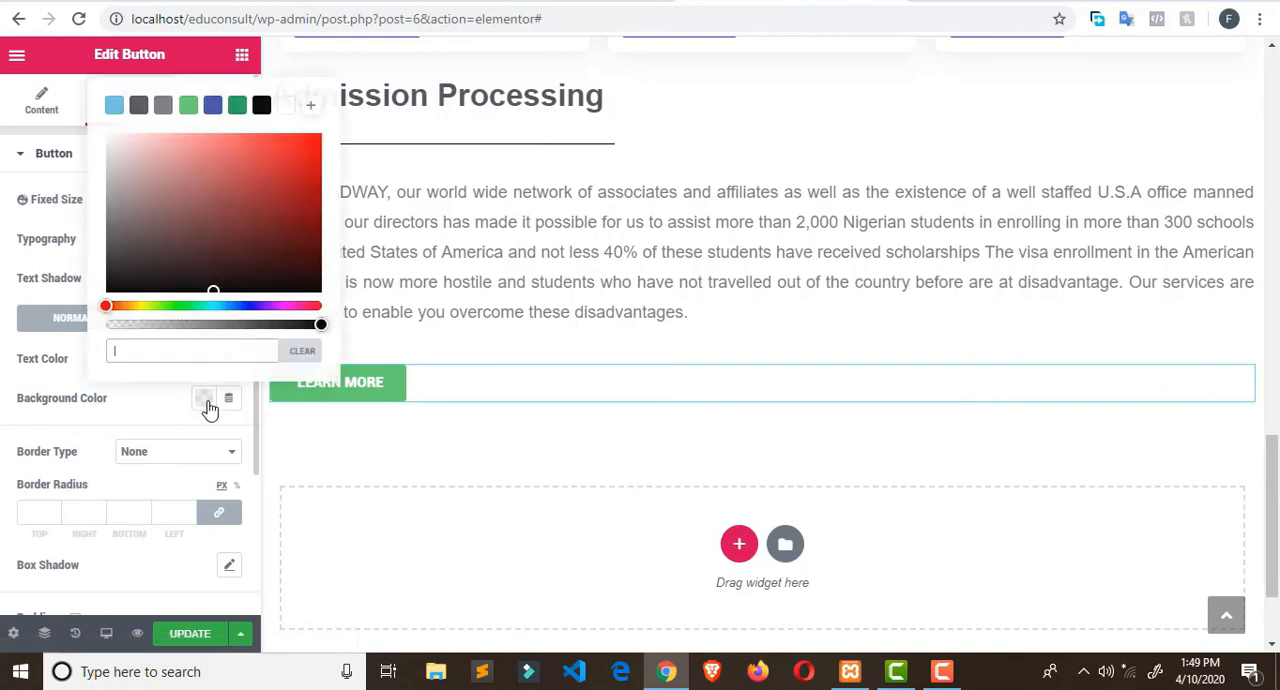
{"action": "left_click", "coordinate": [280, 305]}
{"action": "left_click", "coordinate": [295, 220]}
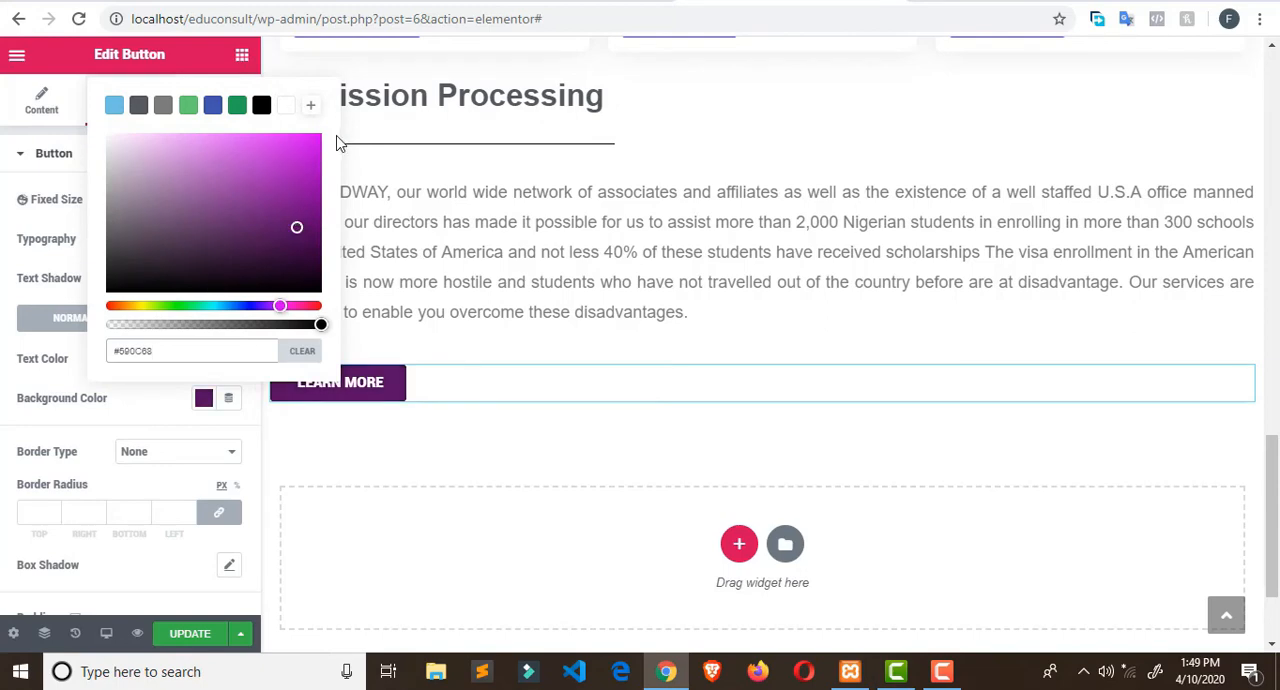
{"action": "left_click", "coordinate": [148, 484]}
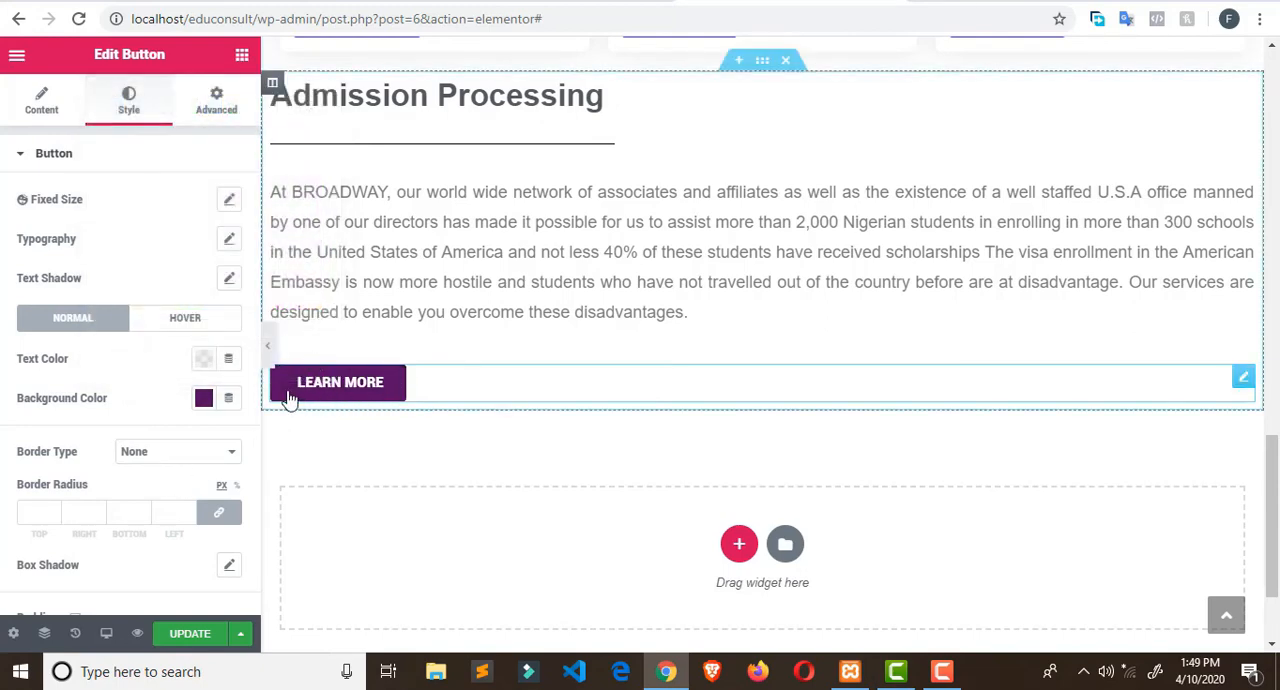
{"action": "left_click", "coordinate": [219, 516]}
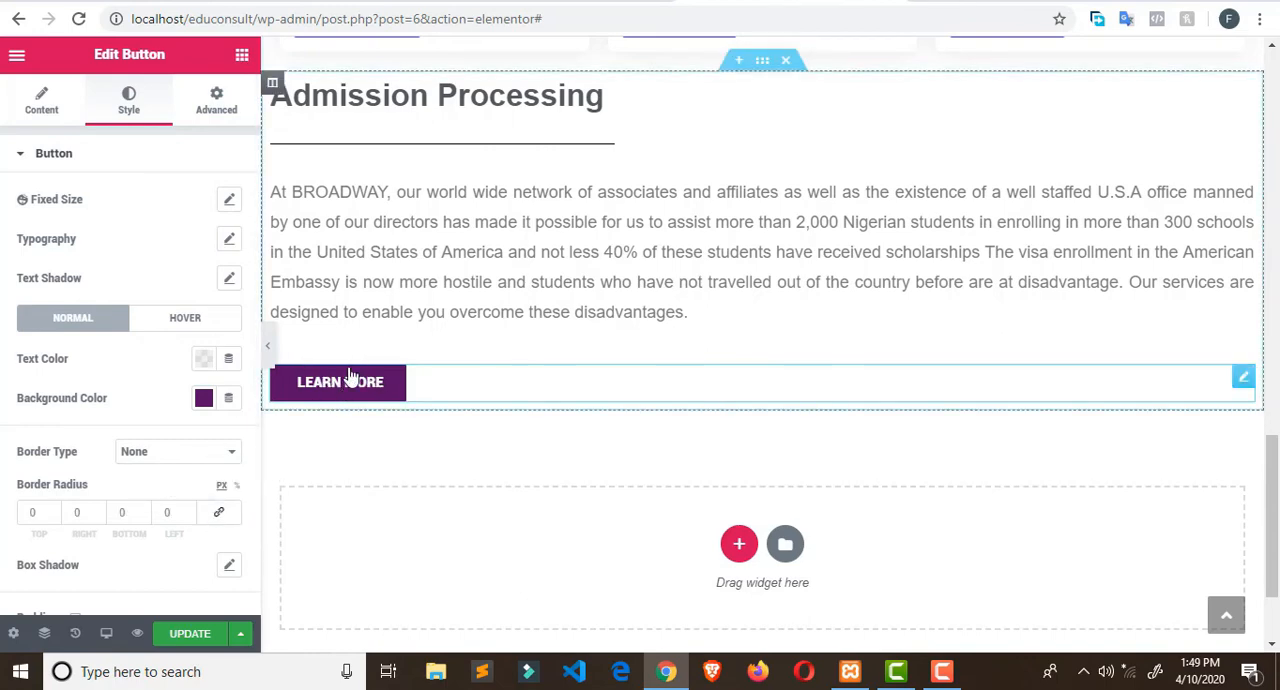
- Check the section after Admission Processing on the Broadway Edu Consult site and add a one-column section below the LEARN MORE button in Elementor
{"action": "left_click", "coordinate": [583, 3]}
{"action": "scroll", "coordinate": [655, 270], "scroll_direction": "down", "scroll_amount": 3}
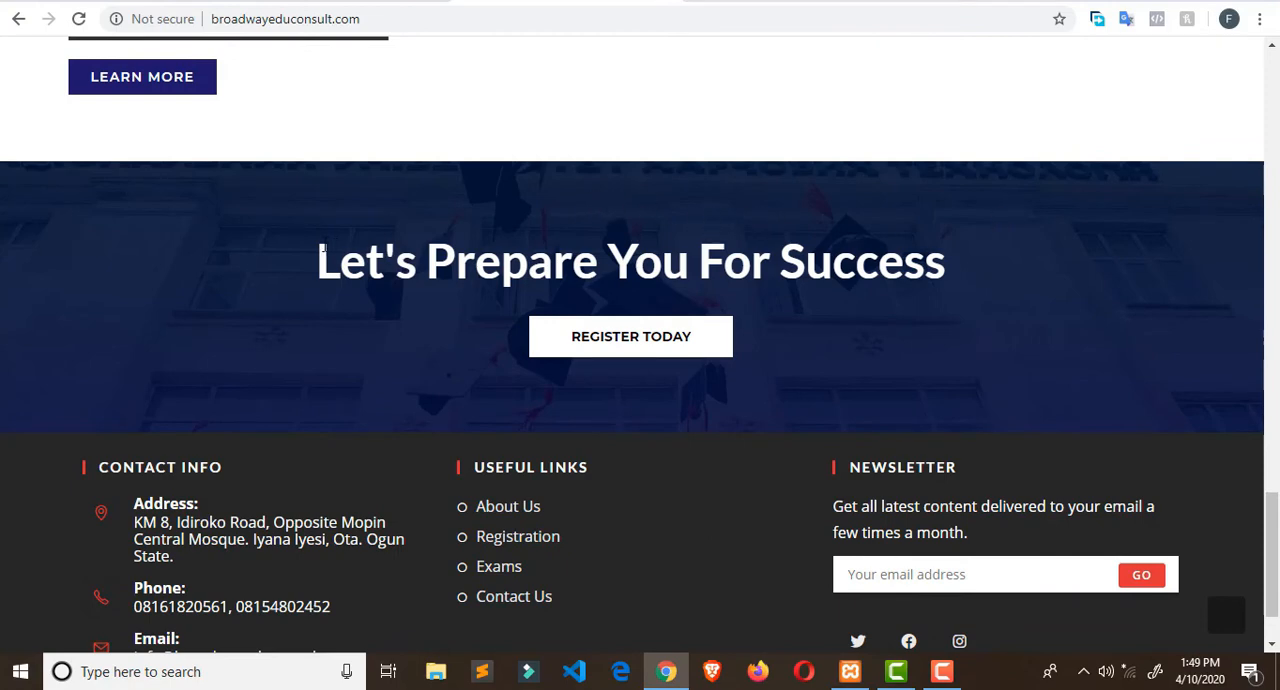
{"action": "left_click", "coordinate": [735, 2]}
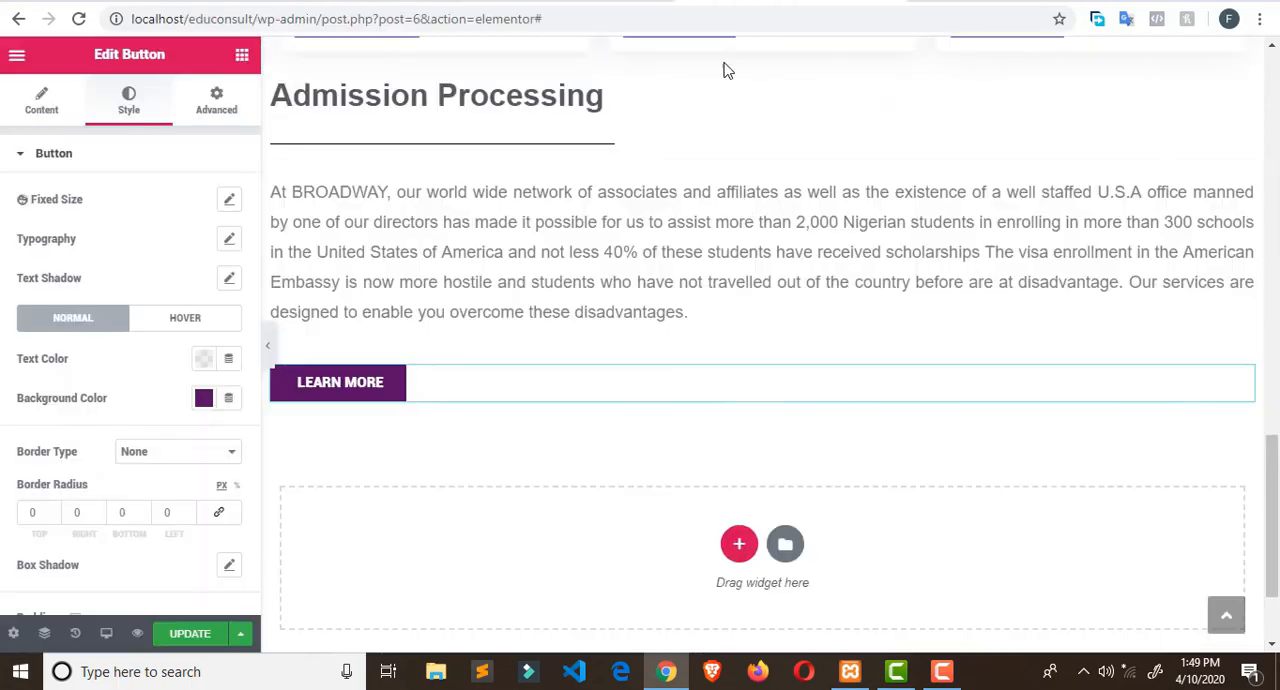
{"action": "scroll", "coordinate": [789, 345], "scroll_direction": "down", "scroll_amount": 2}
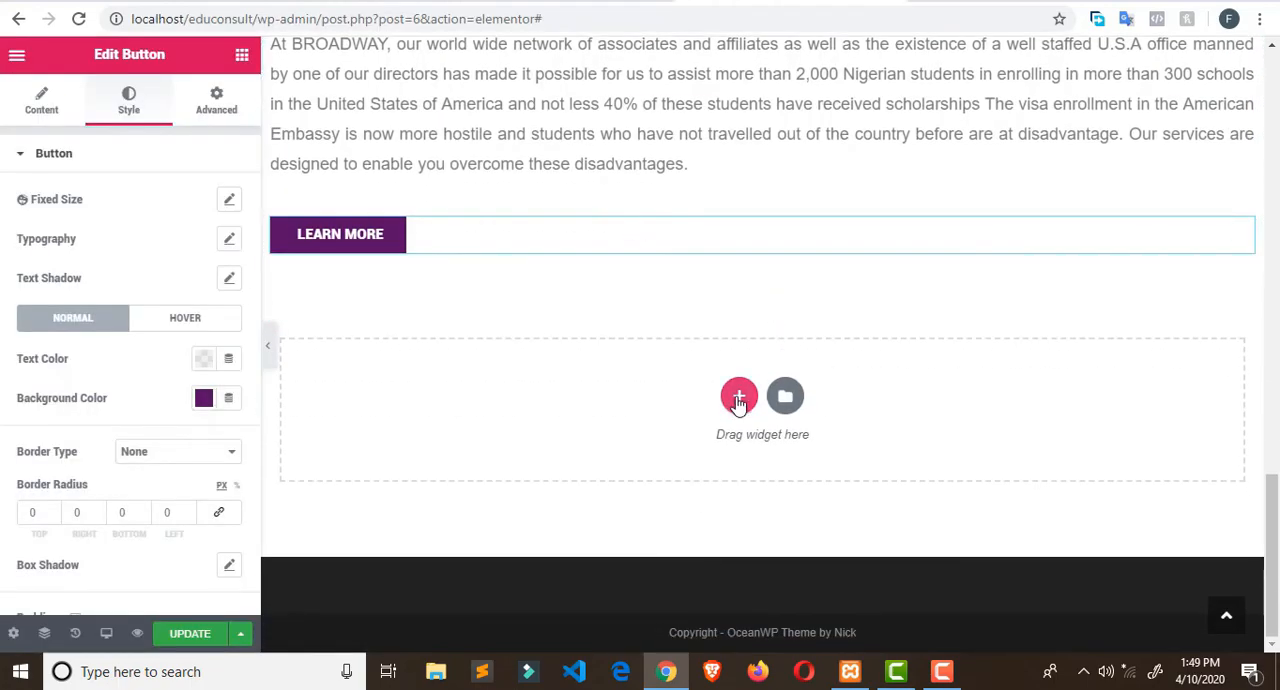
{"action": "left_click", "coordinate": [738, 395]}
{"action": "left_click", "coordinate": [518, 441]}
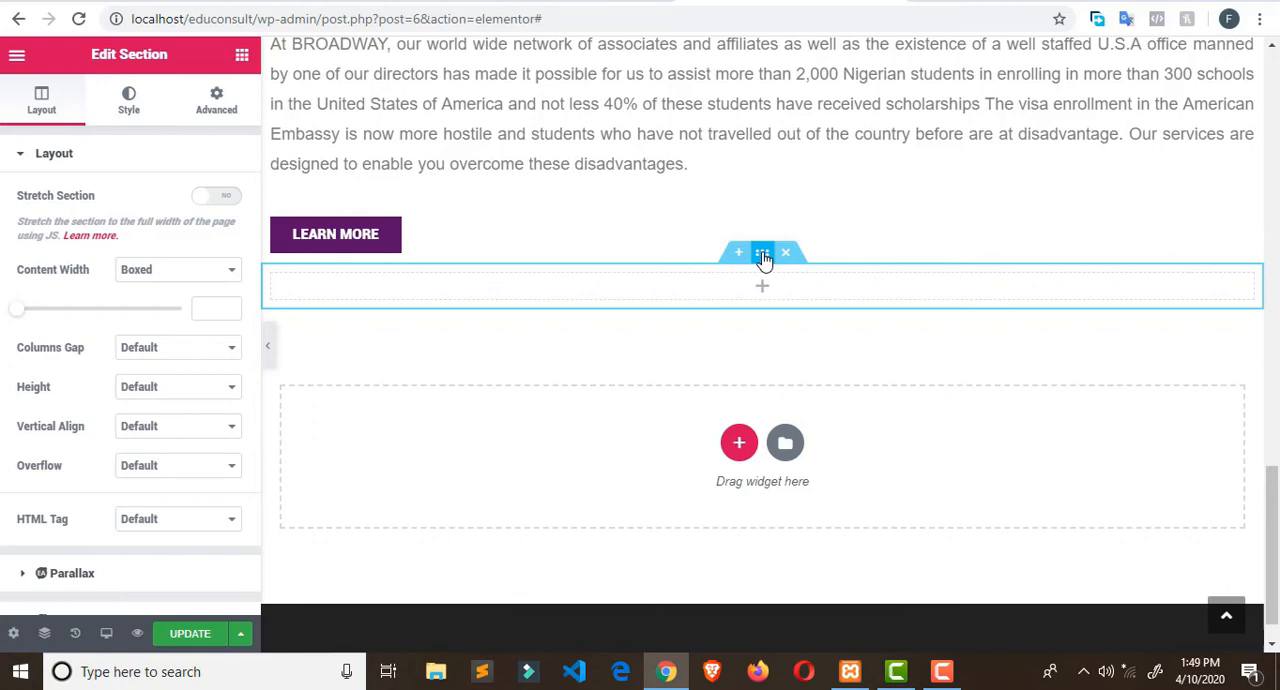
- Give the new section a Classic background with the students image gS5iKczYOm.jpg from the media library
{"action": "left_click", "coordinate": [129, 97]}
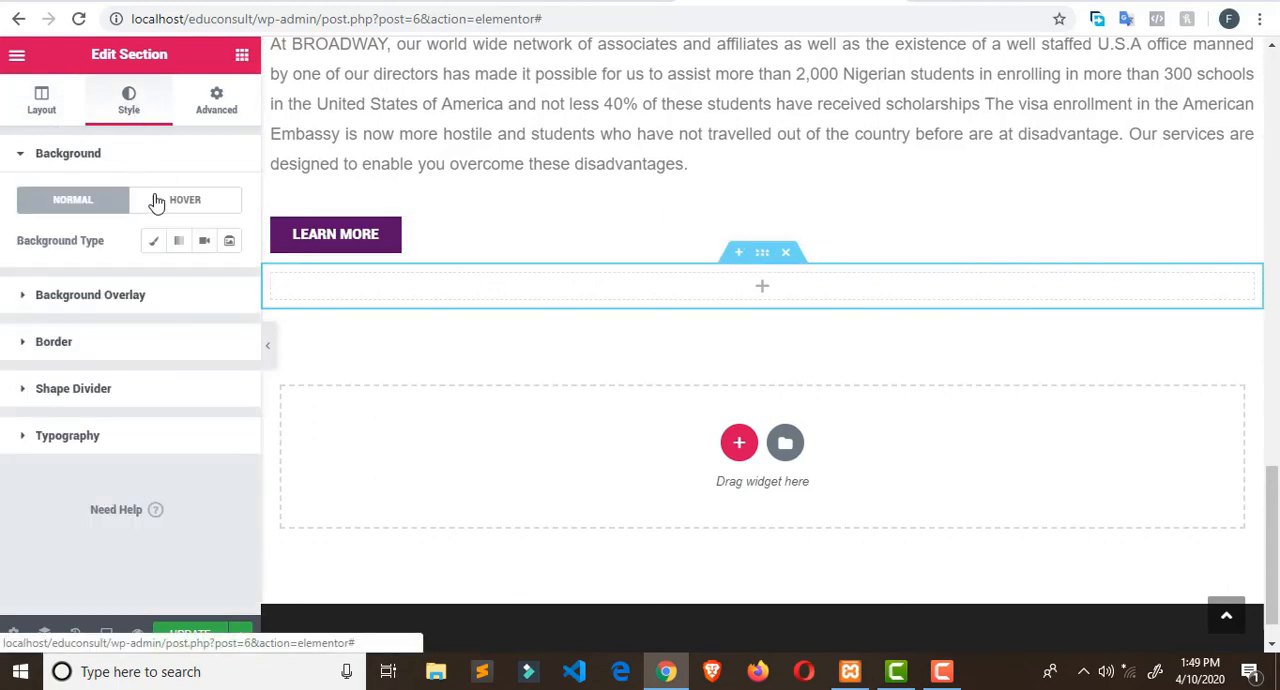
{"action": "left_click", "coordinate": [155, 244]}
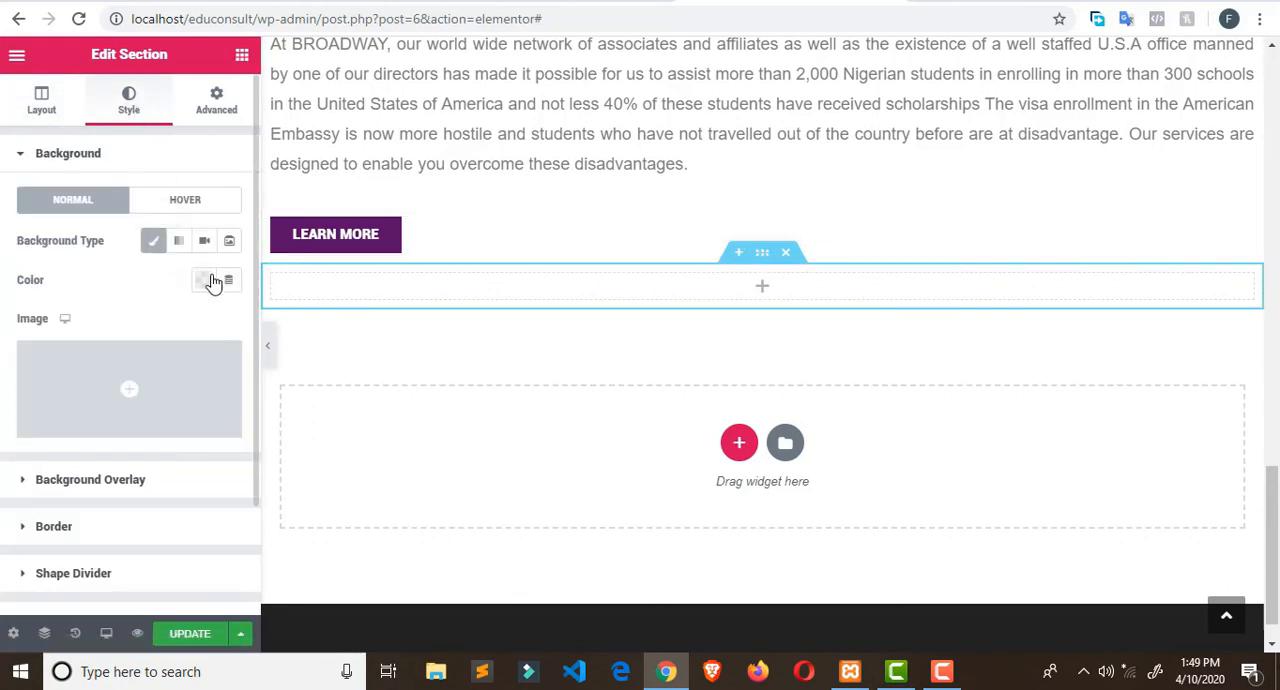
{"action": "left_click", "coordinate": [158, 397]}
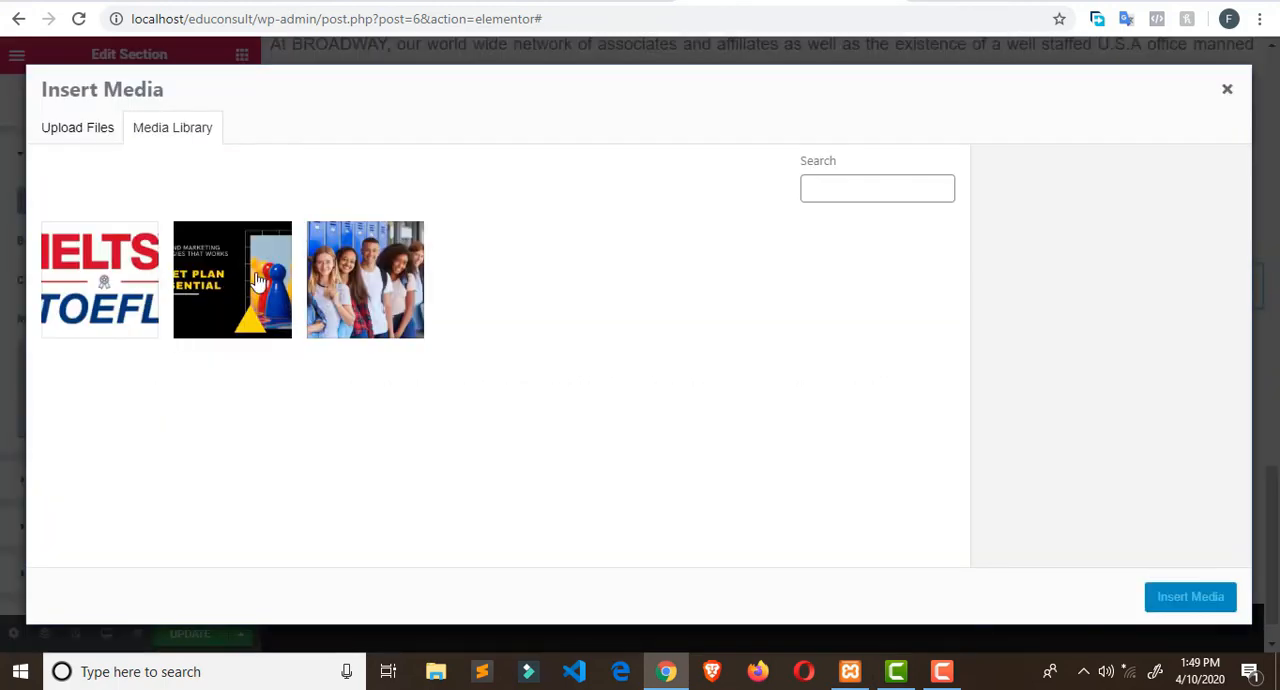
{"action": "left_click", "coordinate": [318, 286]}
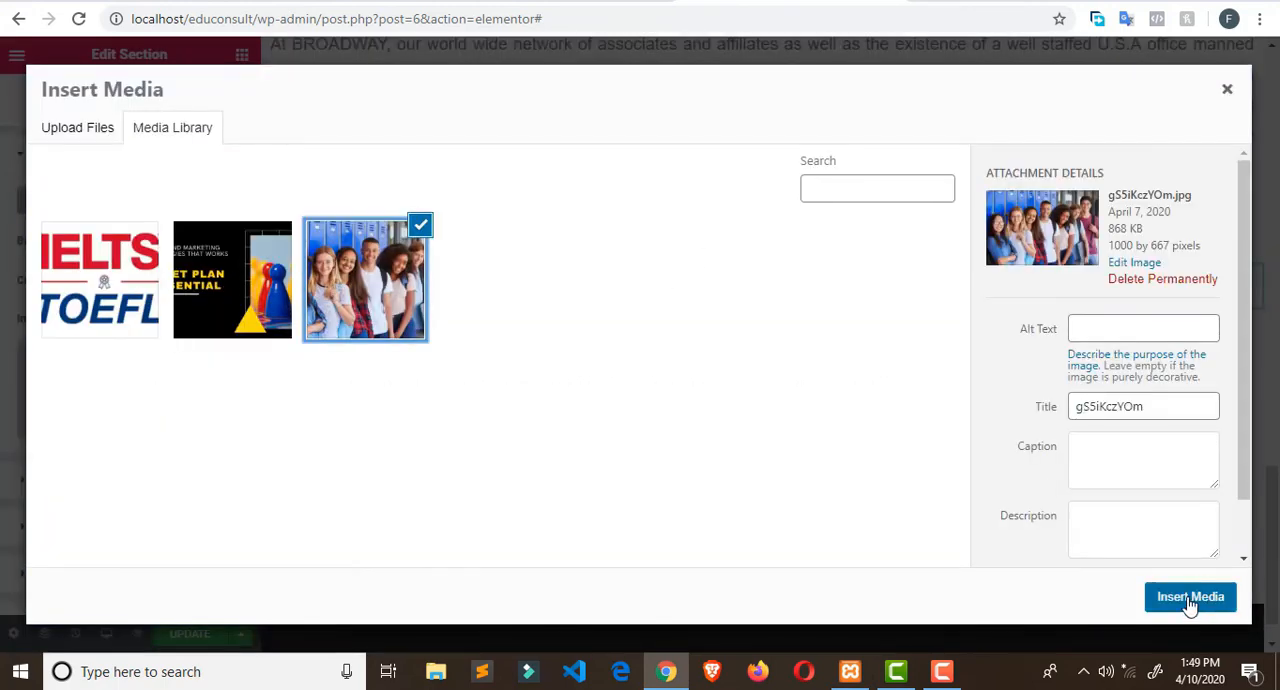
{"action": "left_click", "coordinate": [1190, 597]}
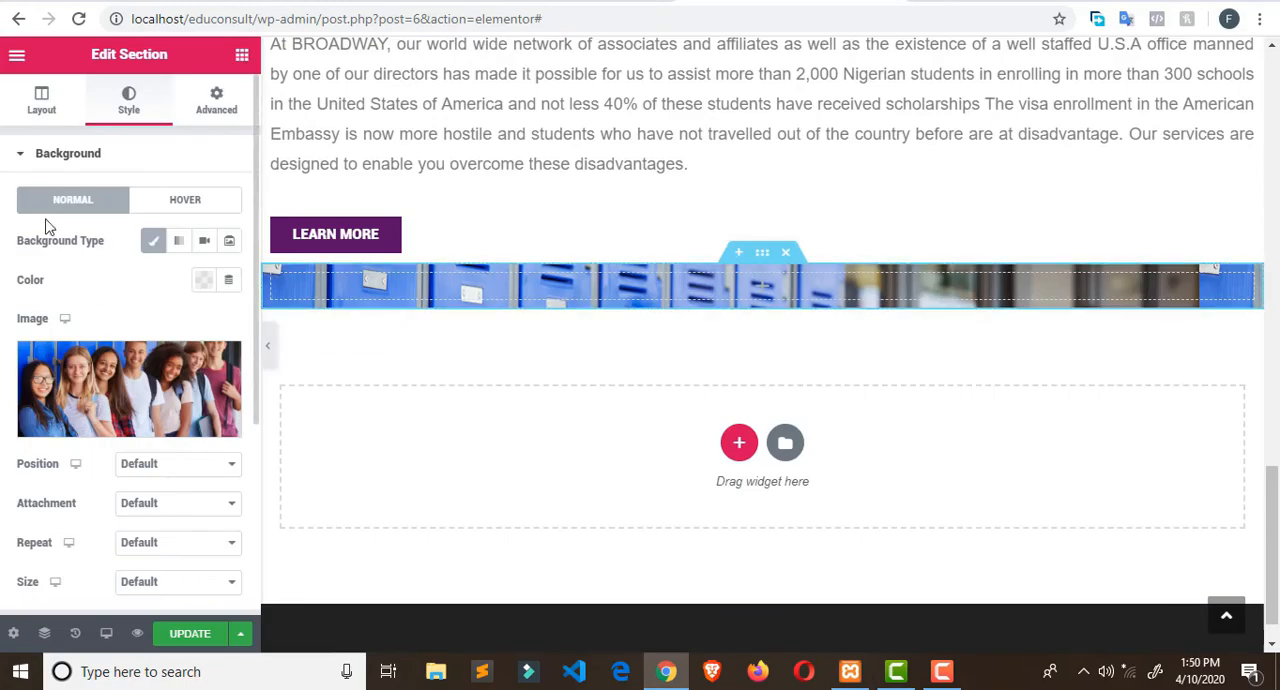
- Add a Classic background overlay to the new section in dark purple (#1F002D)
{"action": "left_click", "coordinate": [16, 156]}
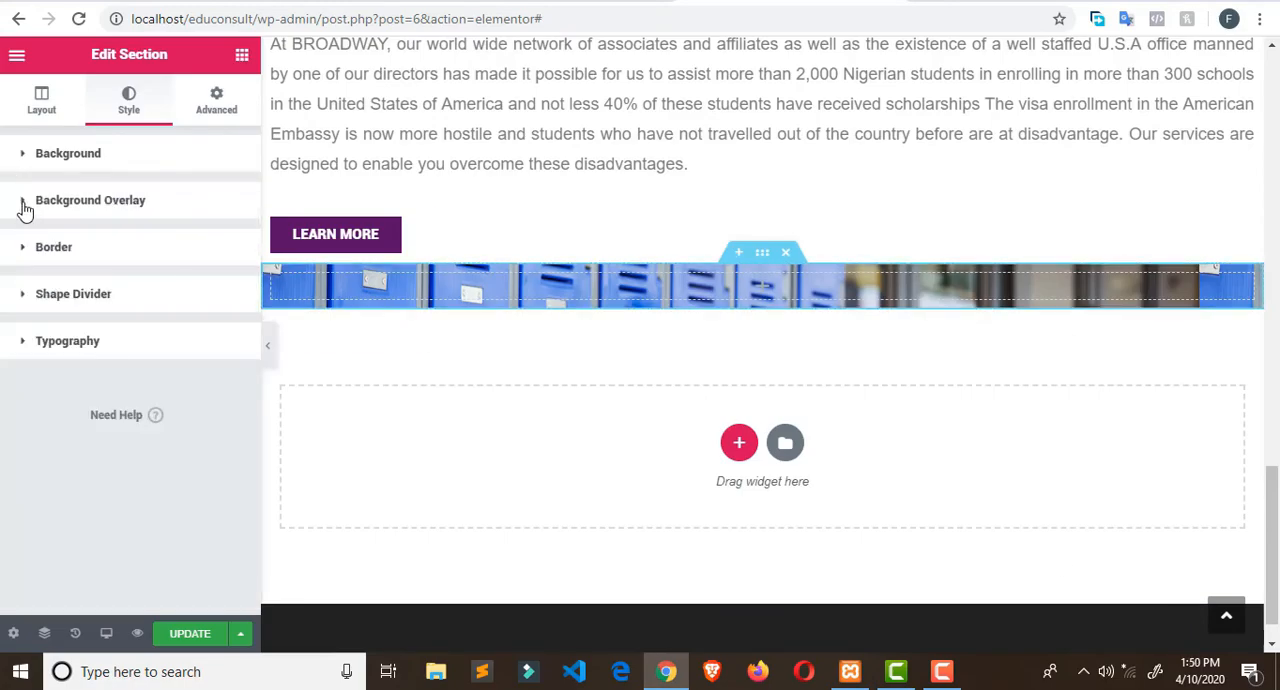
{"action": "left_click", "coordinate": [25, 208]}
{"action": "left_click", "coordinate": [202, 288]}
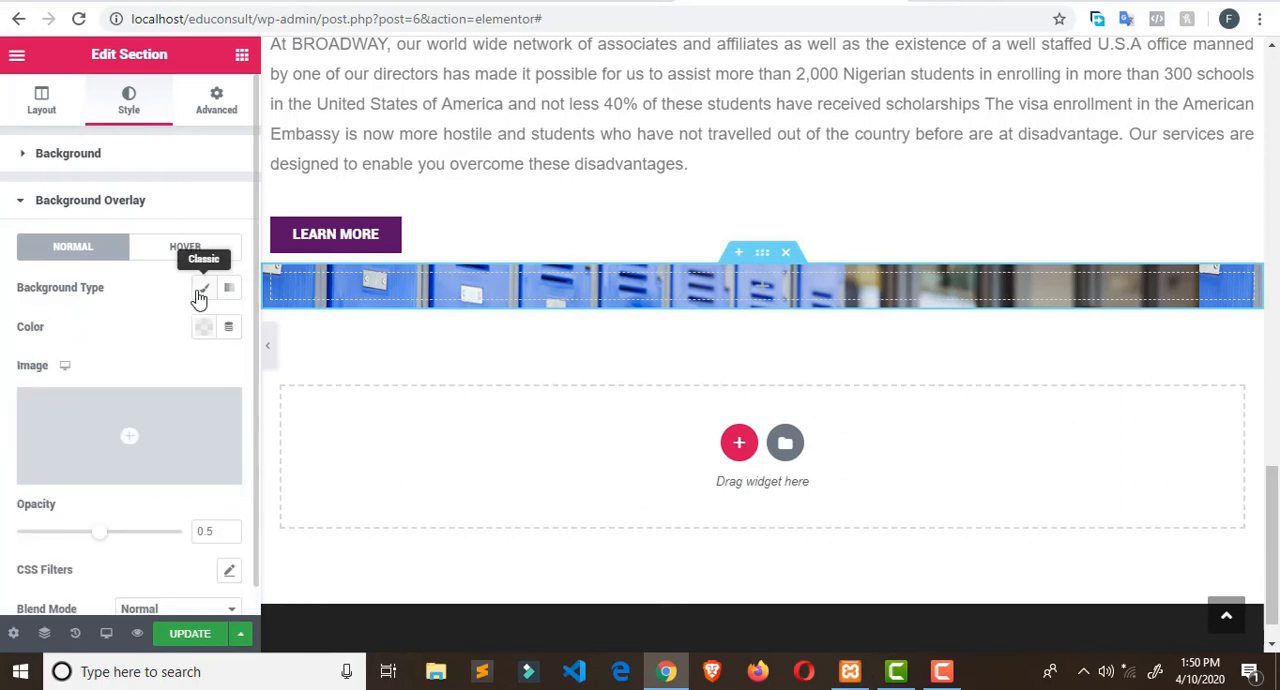
{"action": "left_click", "coordinate": [204, 328]}
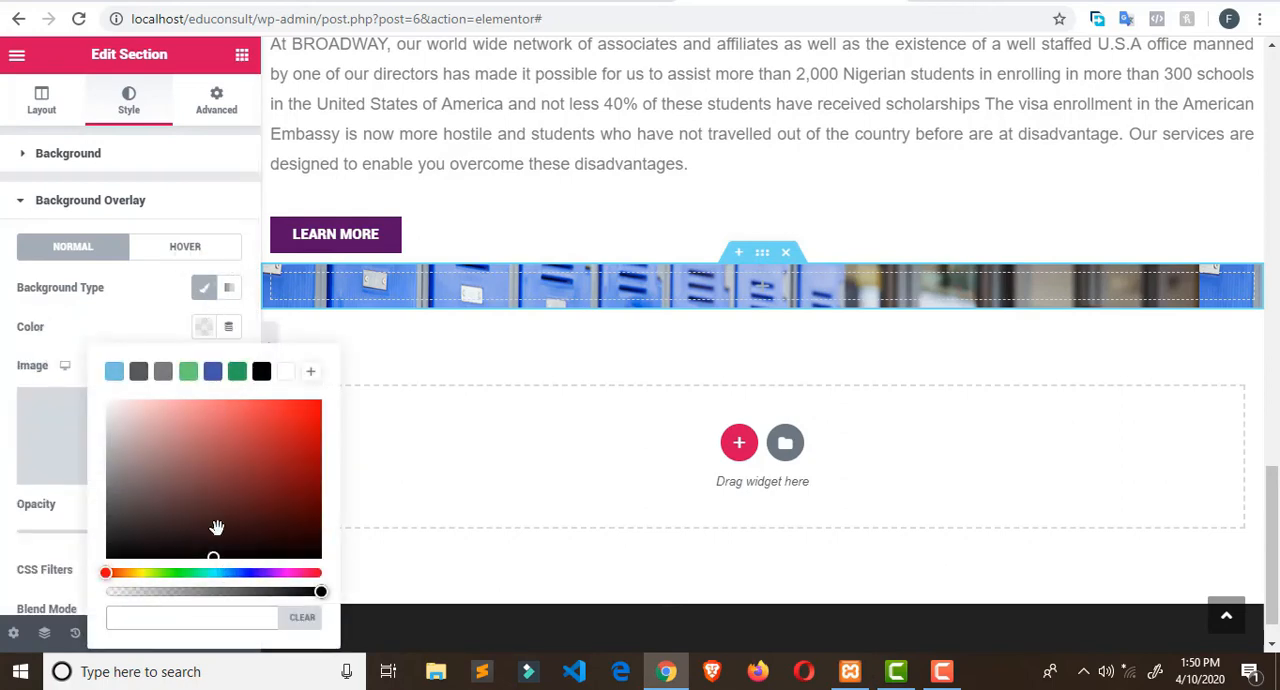
{"action": "left_click", "coordinate": [273, 573]}
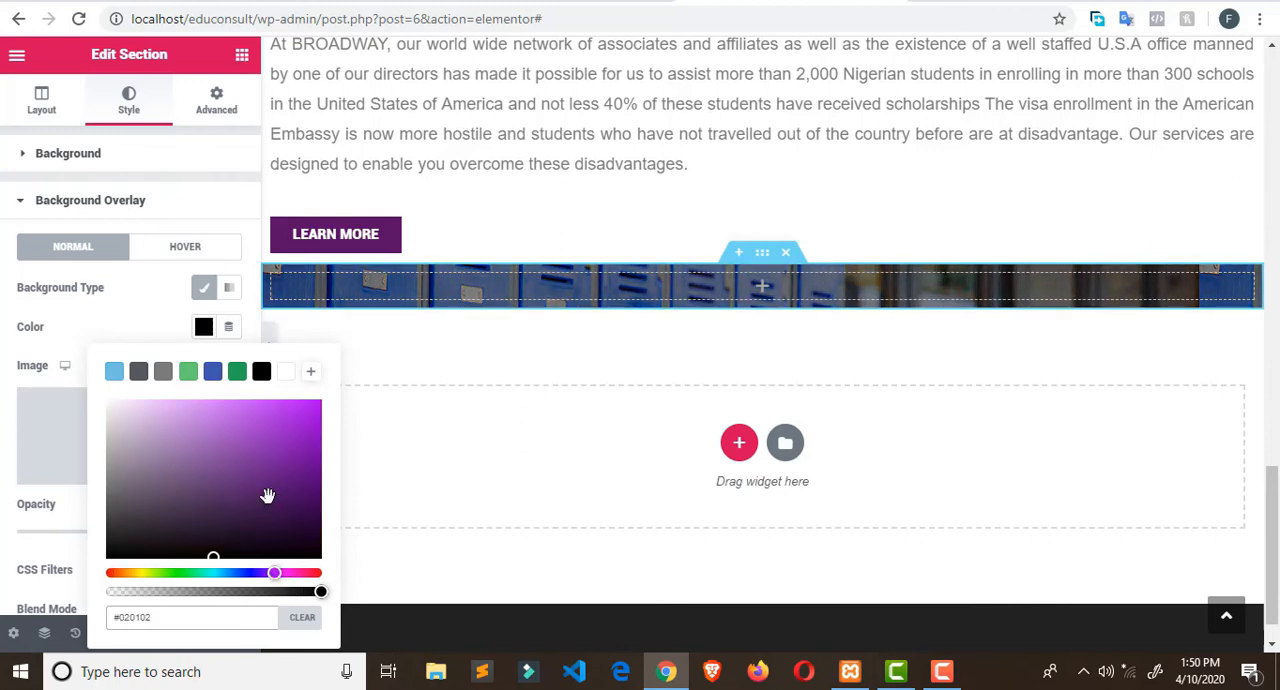
{"action": "mouse_move", "coordinate": [295, 522]}
{"action": "left_mouse_down"}
{"action": "mouse_move", "coordinate": [306, 535]}
{"action": "mouse_move", "coordinate": [291, 494]}
{"action": "mouse_move", "coordinate": [318, 532]}
{"action": "left_mouse_up"}
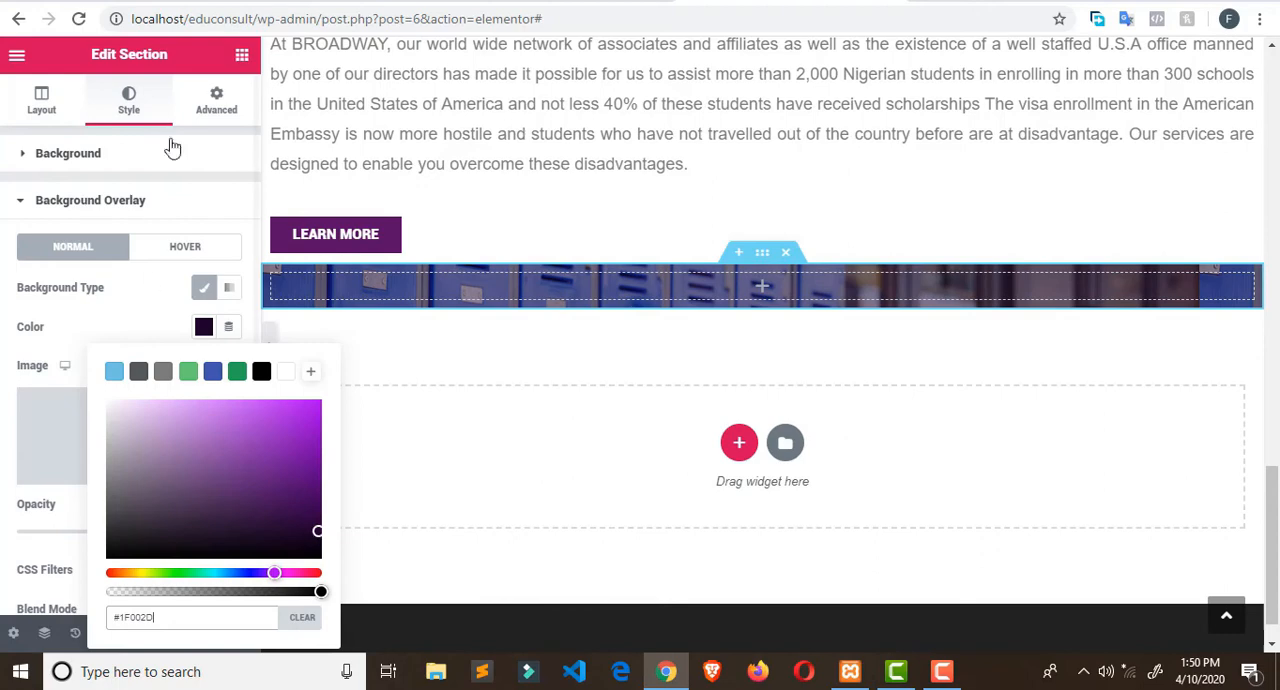
{"action": "left_click", "coordinate": [157, 295]}
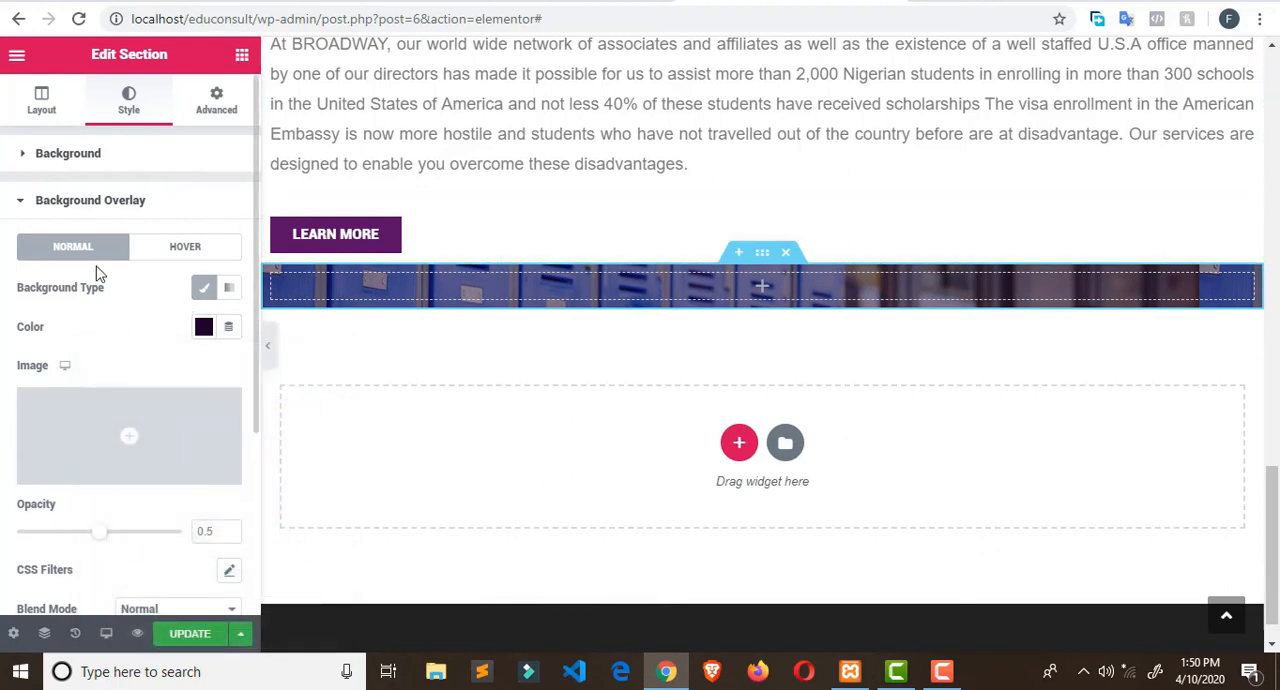
- Darken the new section's background overlay colour to #07010A
{"action": "scroll", "coordinate": [139, 265], "scroll_direction": "down", "scroll_amount": 2}
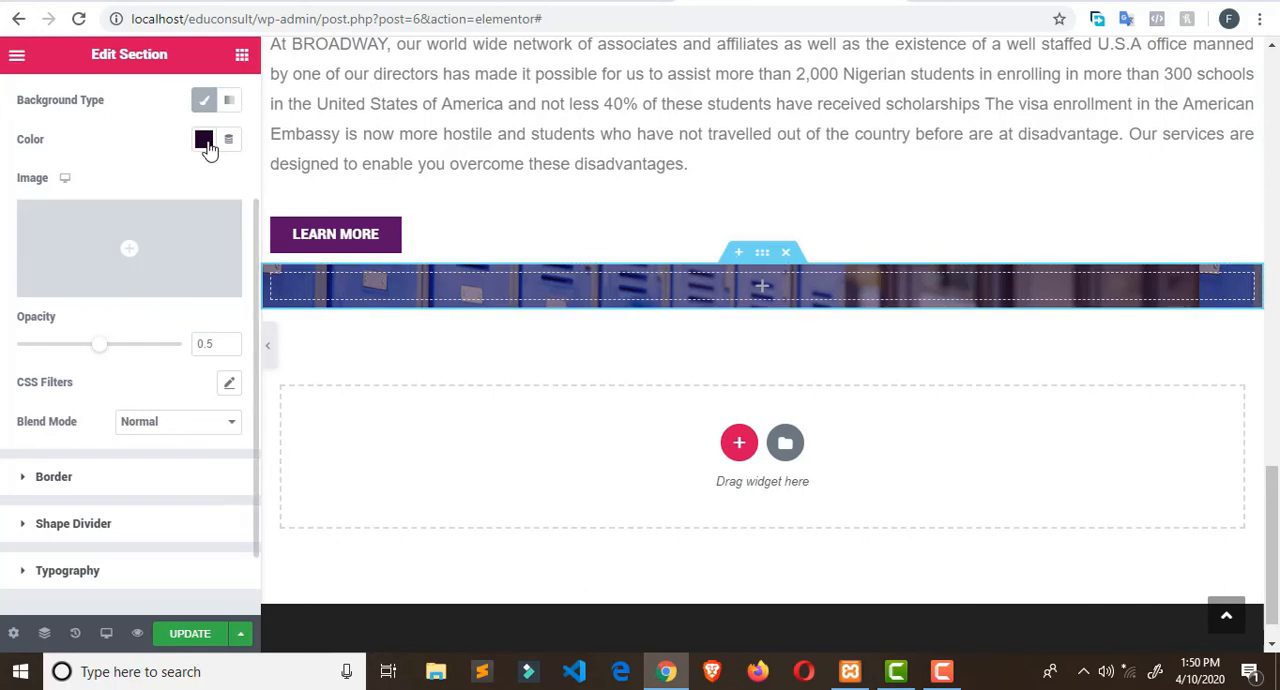
{"action": "scroll", "coordinate": [38, 128], "scroll_direction": "up", "scroll_amount": 2}
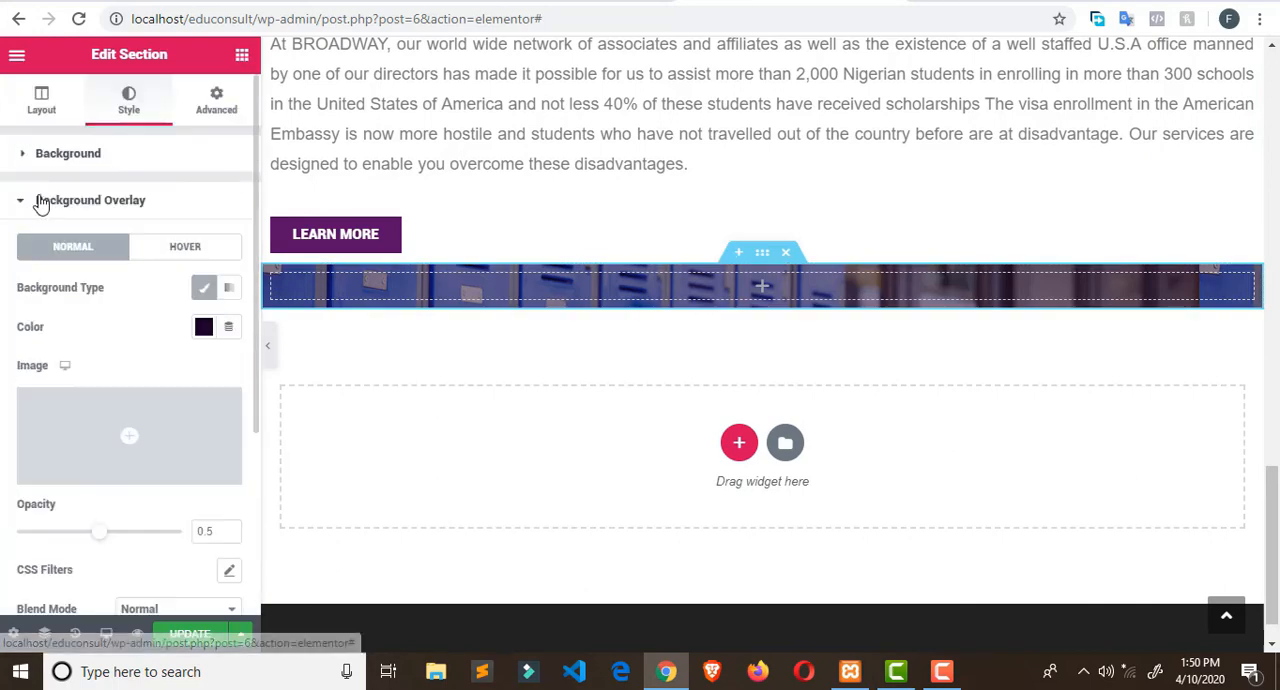
{"action": "left_click", "coordinate": [203, 330]}
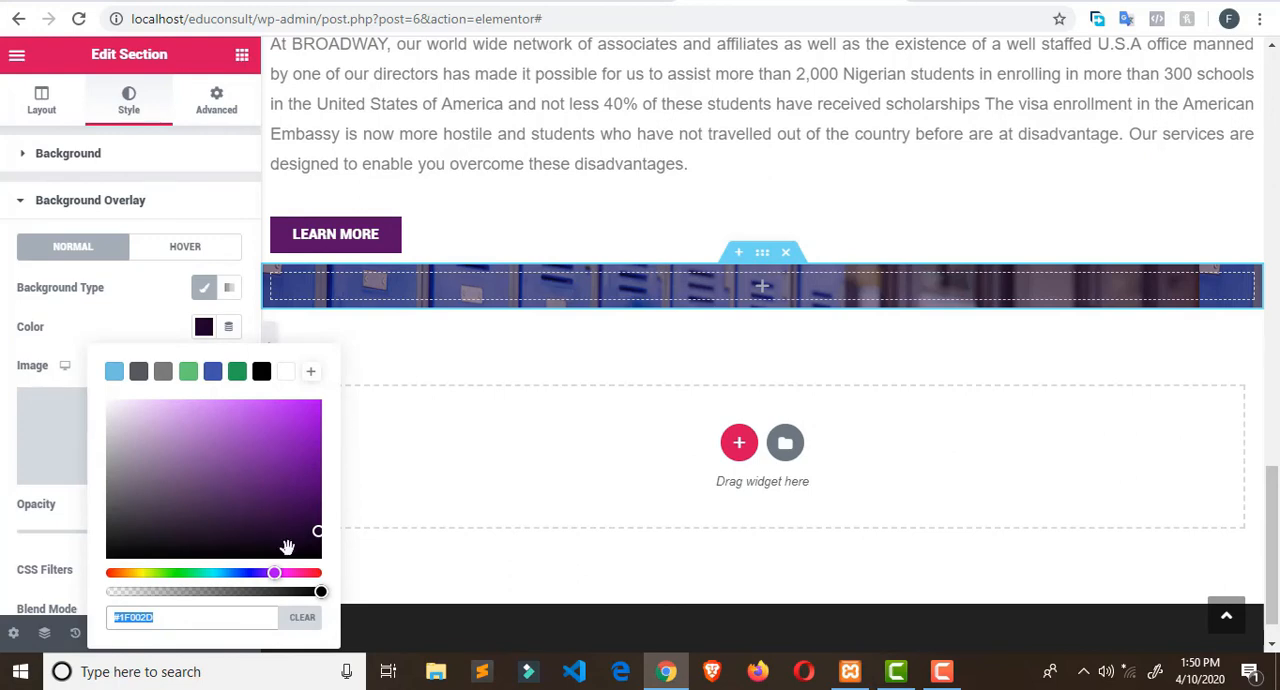
{"action": "left_click_drag", "start_coordinate": [287, 547], "coordinate": [309, 553]}
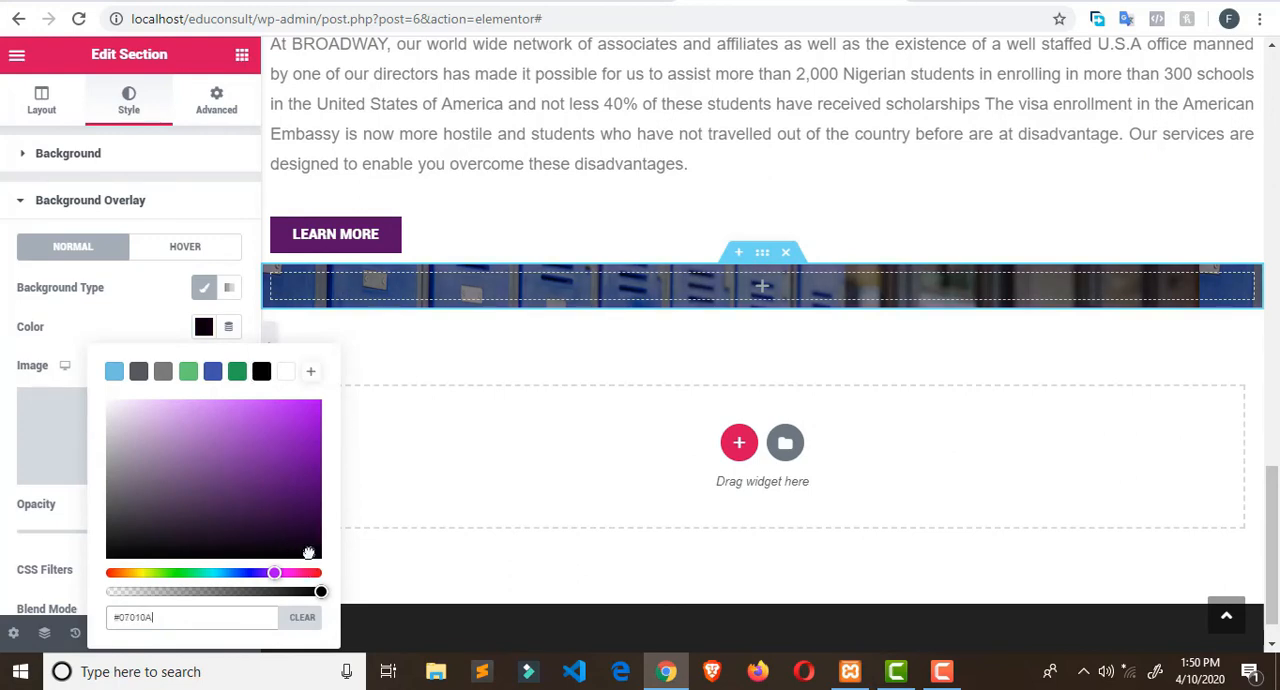
- Set the opacity of the banner section's background overlay to 0.73
{"action": "left_click", "coordinate": [127, 323]}
{"action": "left_click_drag", "start_coordinate": [100, 532], "coordinate": [141, 535]}
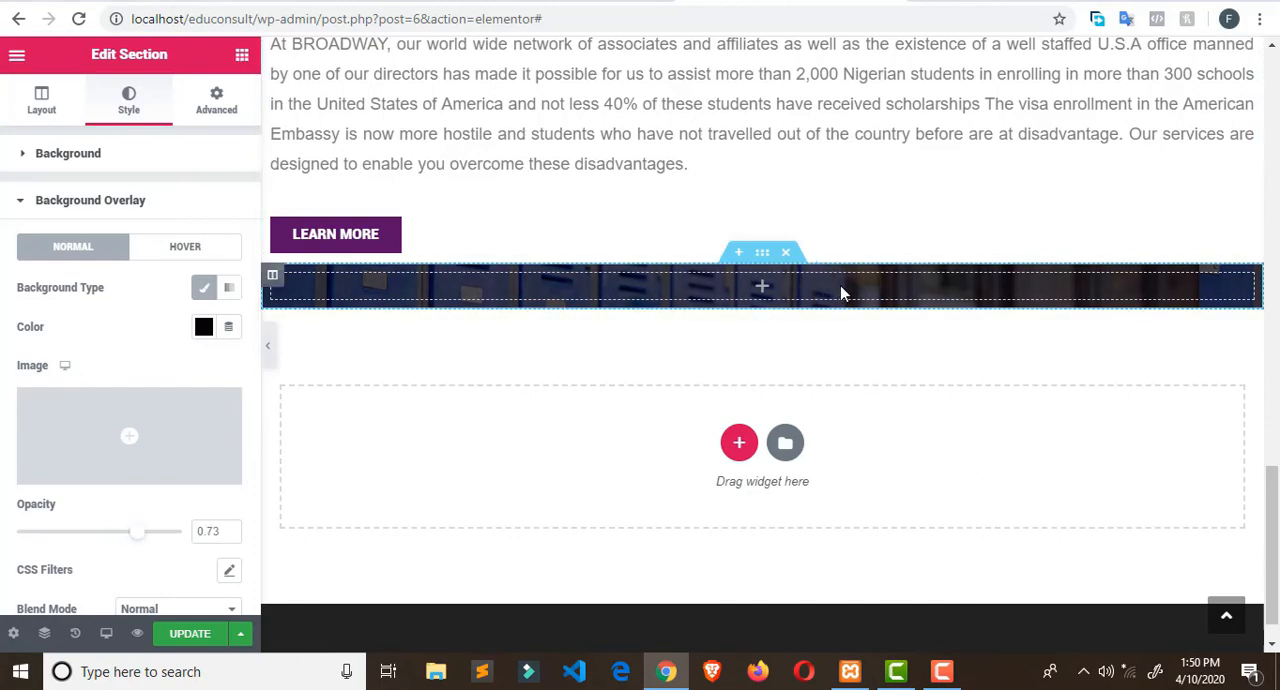
- Copy the heading "Let's Prepare You For Success" from the Broadway Edu Consult site and add a Heading widget to the banner section in Elementor
{"action": "left_click", "coordinate": [556, 8]}
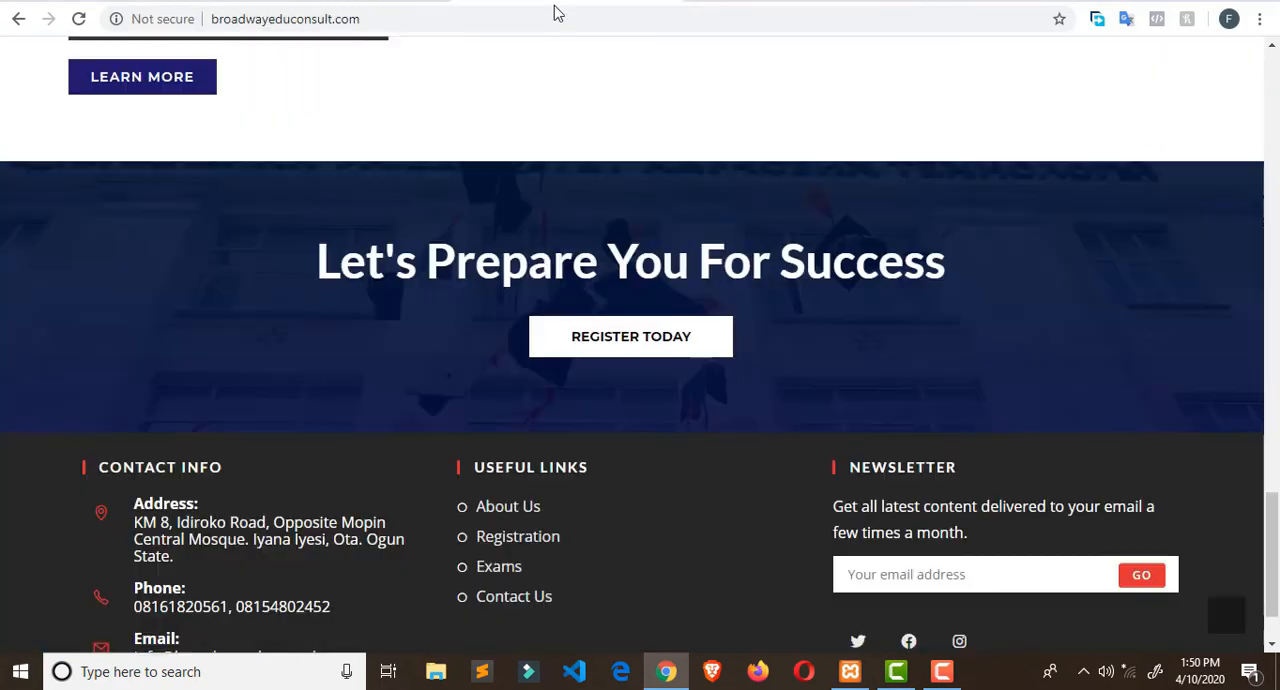
{"action": "triple_click", "coordinate": [420, 262]}
{"action": "right_click", "coordinate": [416, 268]}
{"action": "left_click", "coordinate": [445, 283]}
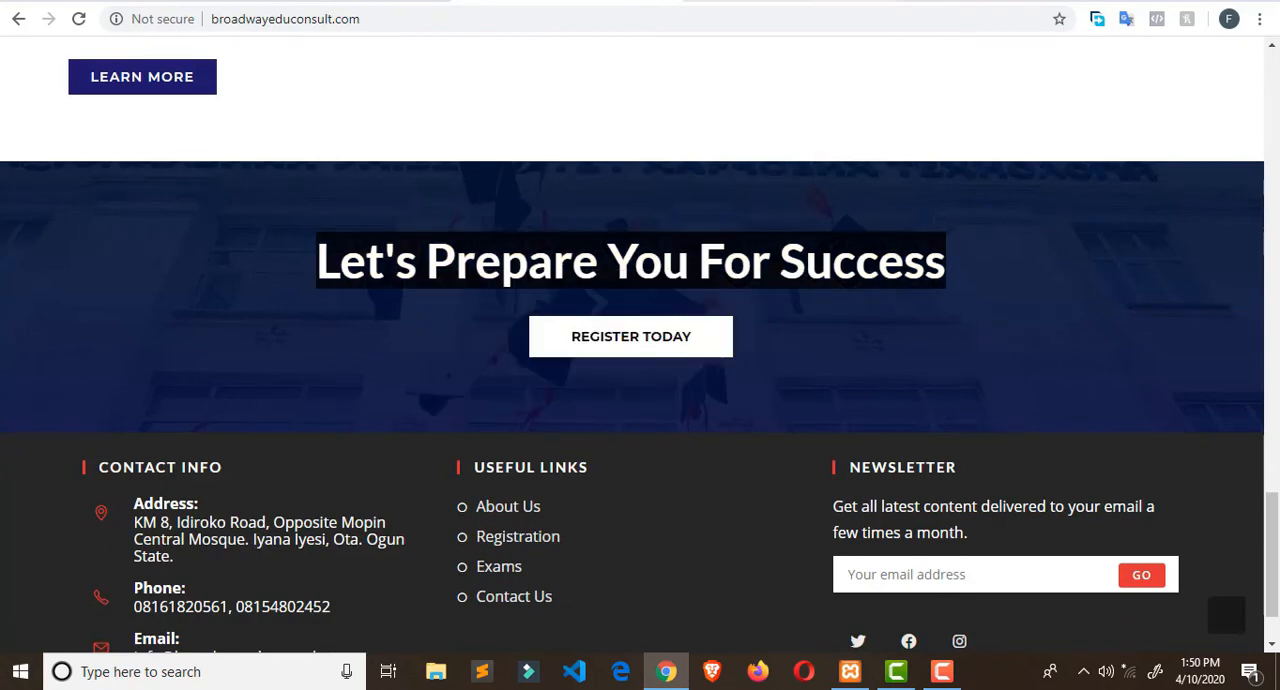
{"action": "key", "text": "ctrl+Tab"}
{"action": "left_click", "coordinate": [242, 56]}
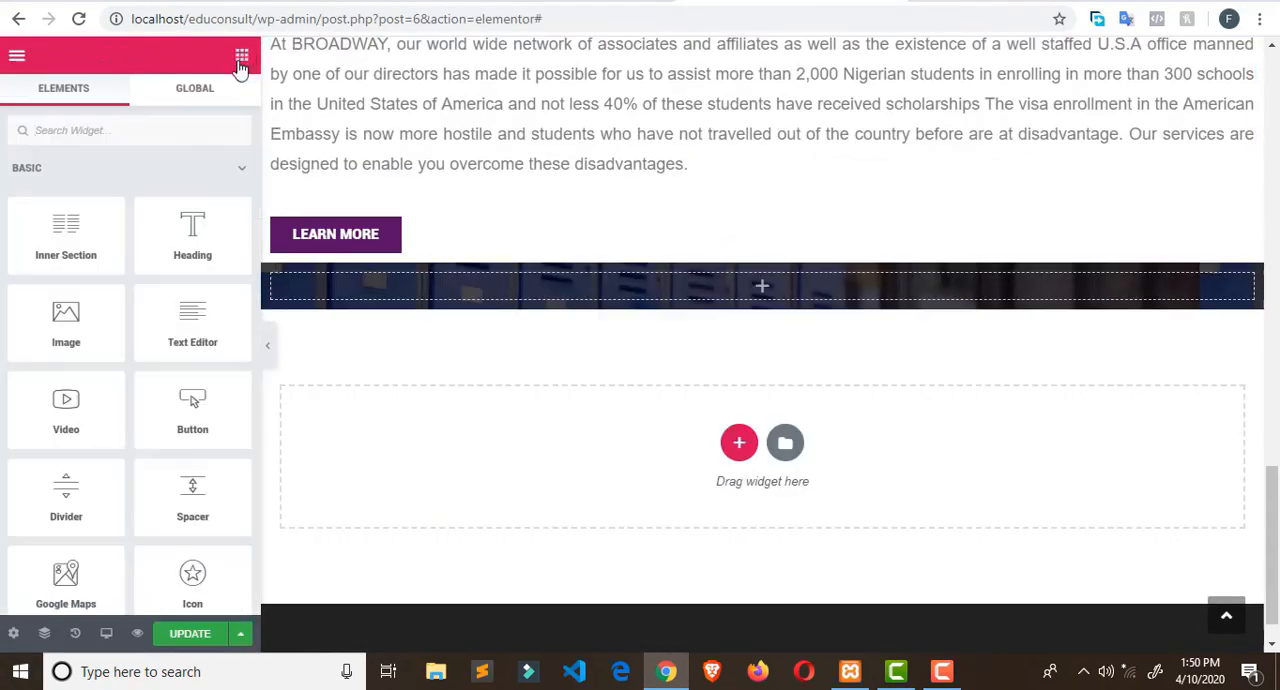
{"action": "left_click_drag", "start_coordinate": [193, 235], "coordinate": [595, 282]}
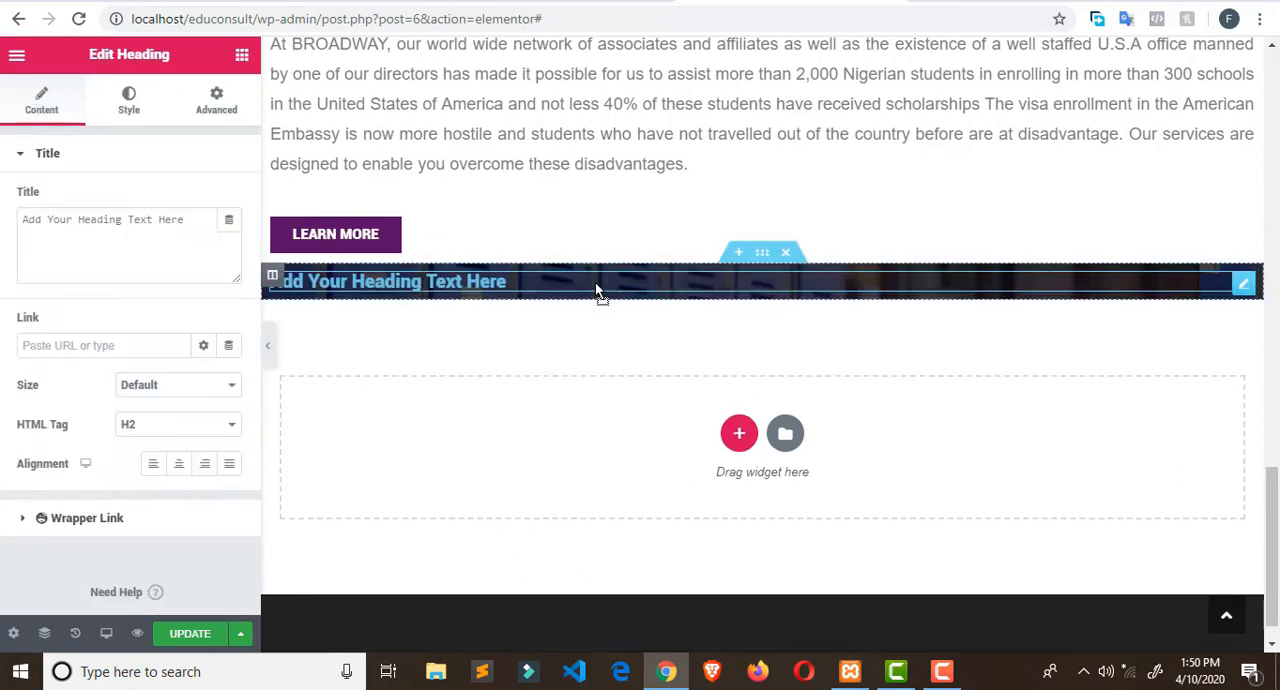
- Centre the banner heading and set its font size to 48 px
{"action": "left_click", "coordinate": [138, 95]}
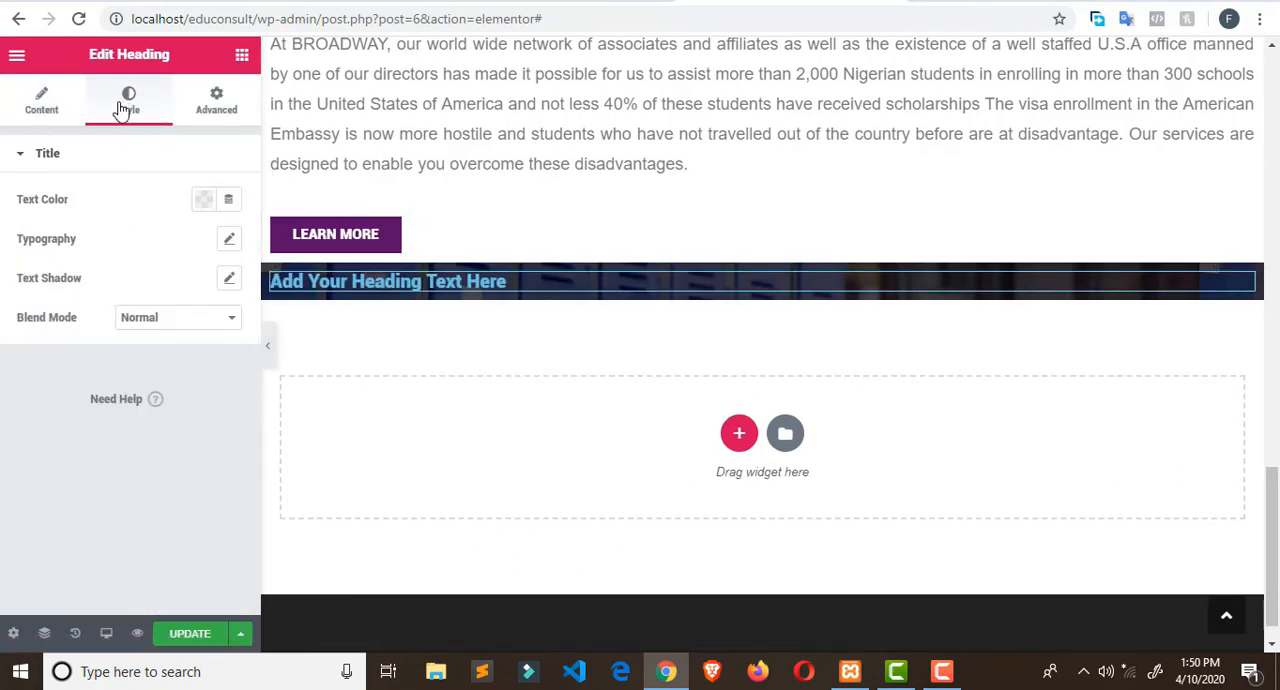
{"action": "left_click", "coordinate": [42, 106]}
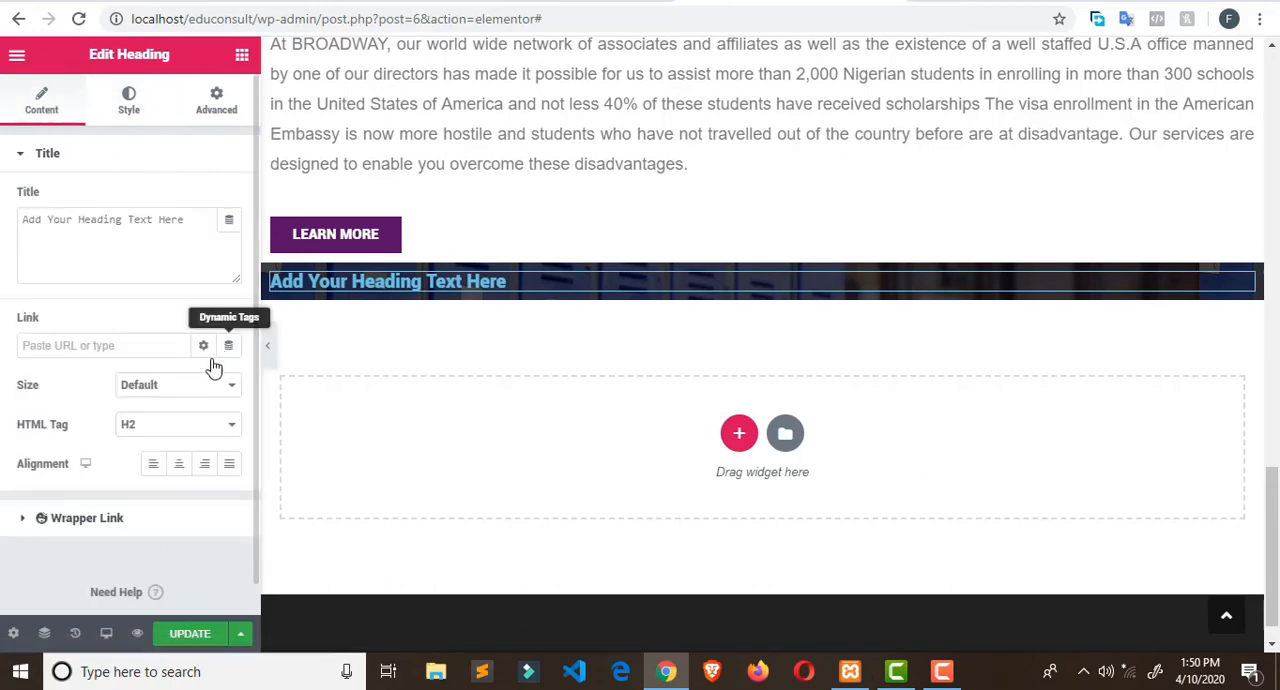
{"action": "left_click", "coordinate": [179, 466]}
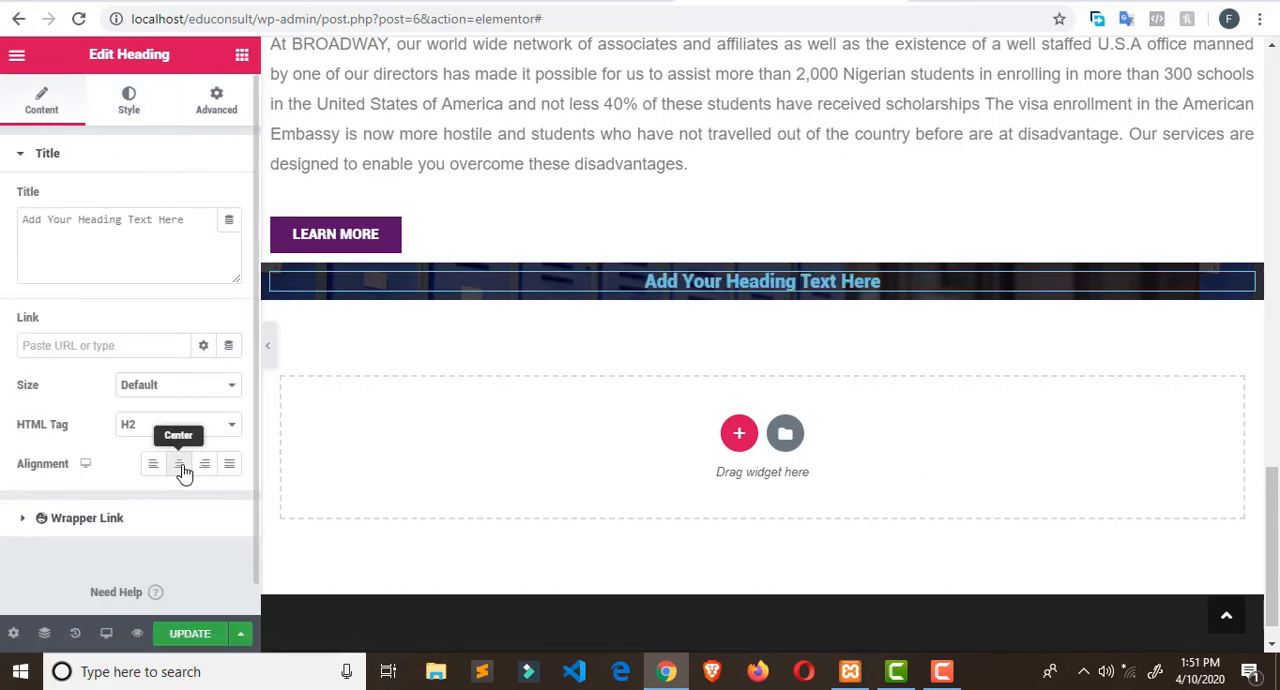
{"action": "left_click", "coordinate": [131, 104]}
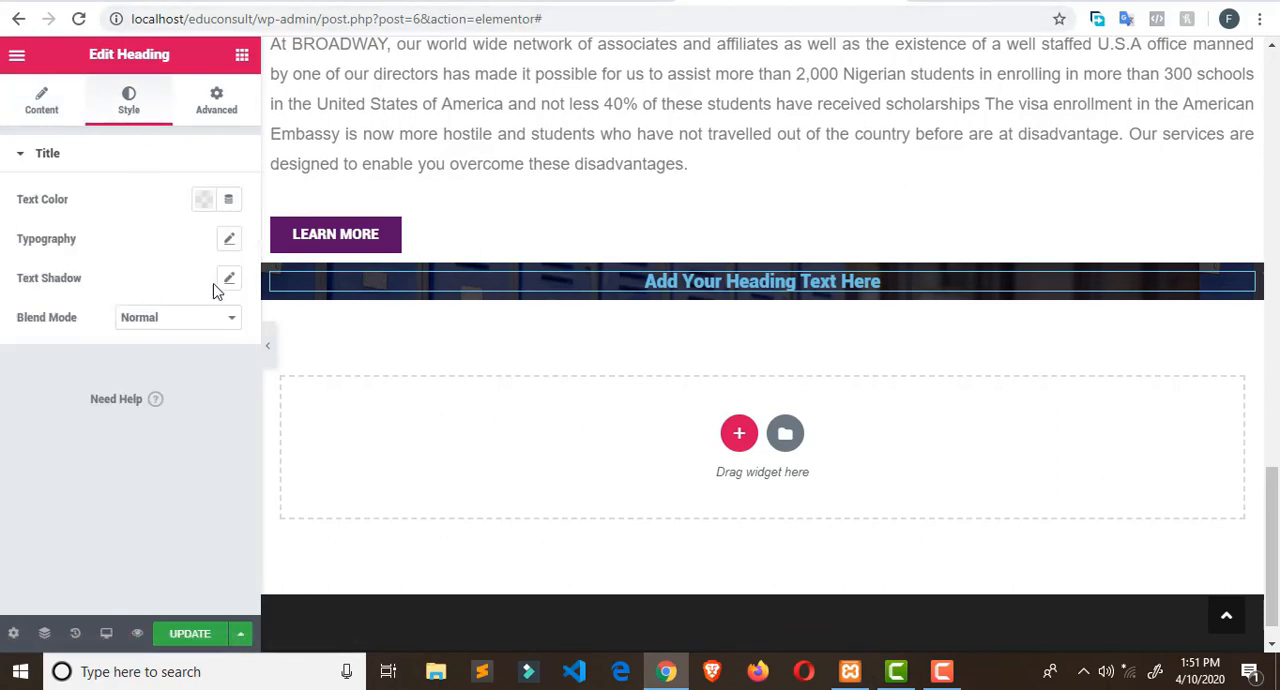
{"action": "left_click", "coordinate": [230, 241]}
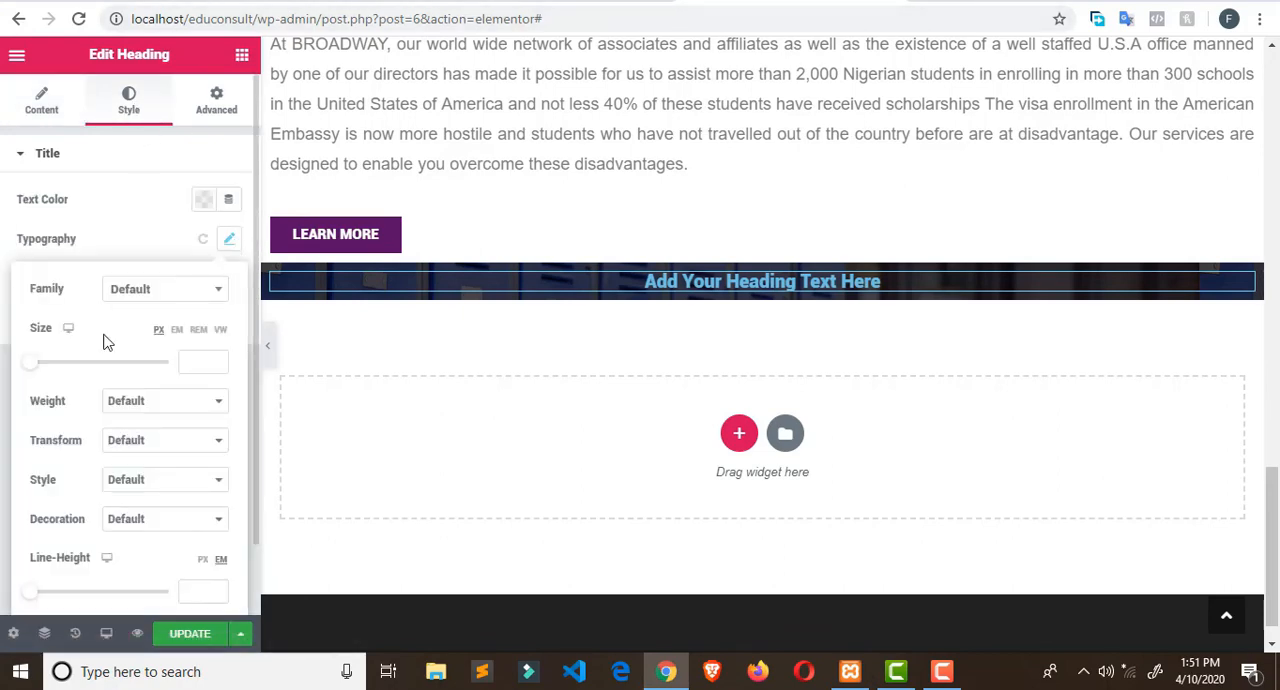
{"action": "left_click_drag", "start_coordinate": [31, 371], "coordinate": [62, 372]}
- Replace the banner heading's placeholder text with the copied "Let's Prepare You For Success"
{"action": "left_click", "coordinate": [42, 105]}
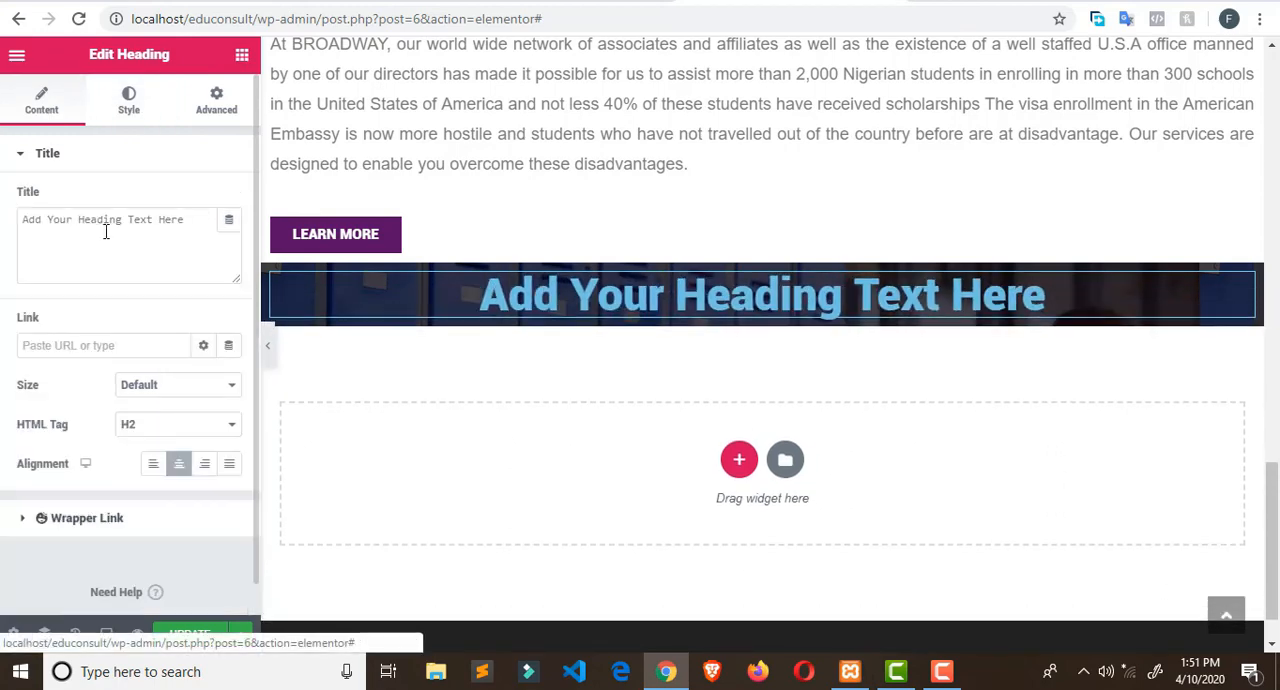
{"action": "left_click_drag", "start_coordinate": [189, 220], "coordinate": [14, 213]}
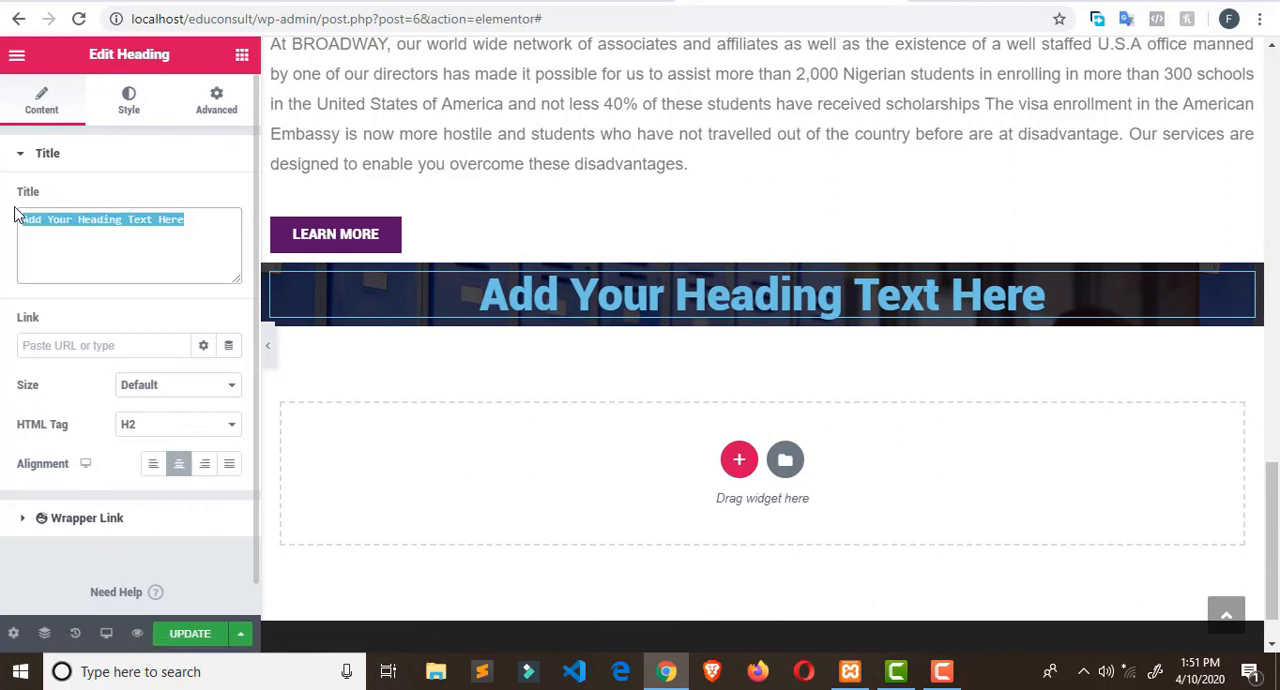
{"action": "key", "text": "ctrl+v"}
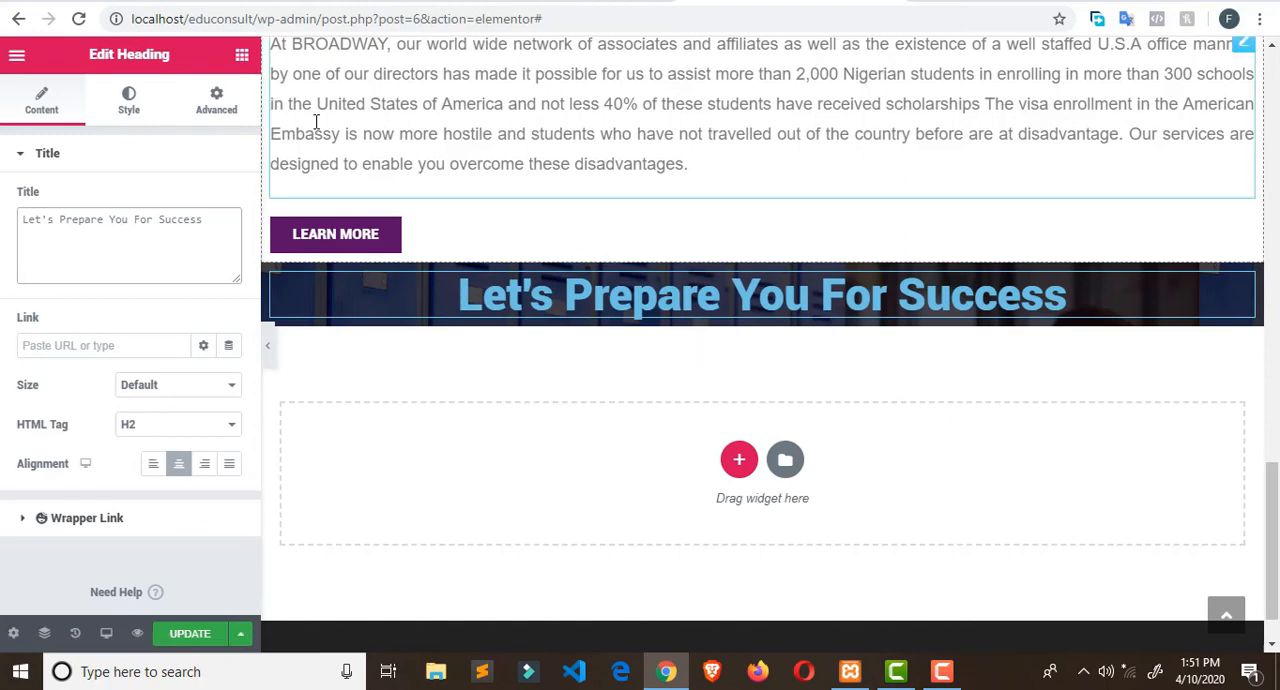
- Set the banner heading's font family to Arial and its text colour to white (#FFFFFF)
{"action": "left_click", "coordinate": [130, 100]}
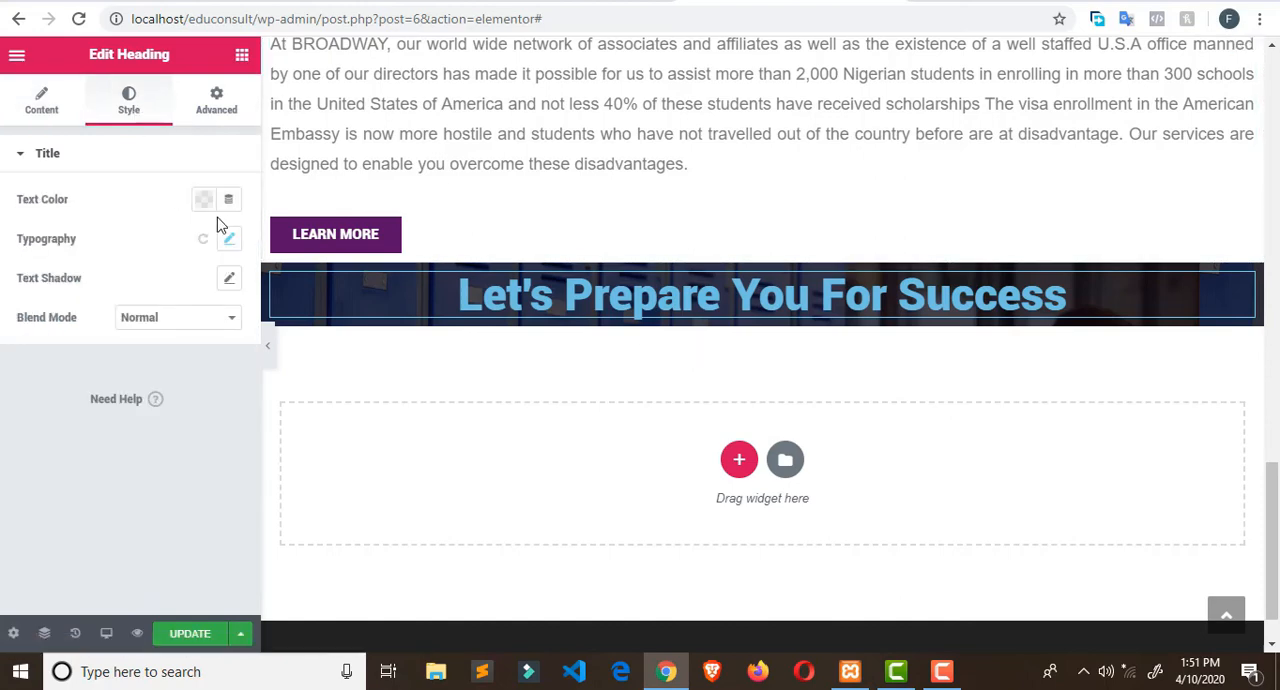
{"action": "left_click", "coordinate": [230, 241]}
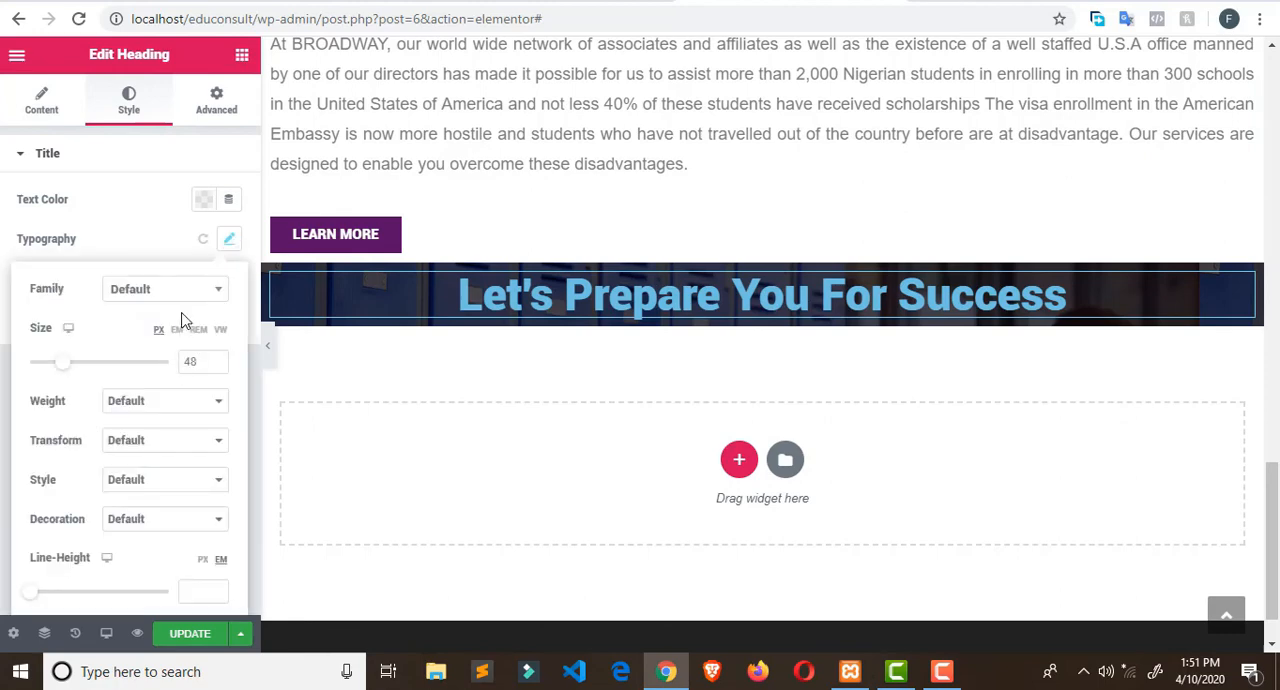
{"action": "left_click", "coordinate": [207, 294]}
{"action": "left_click", "coordinate": [173, 391]}
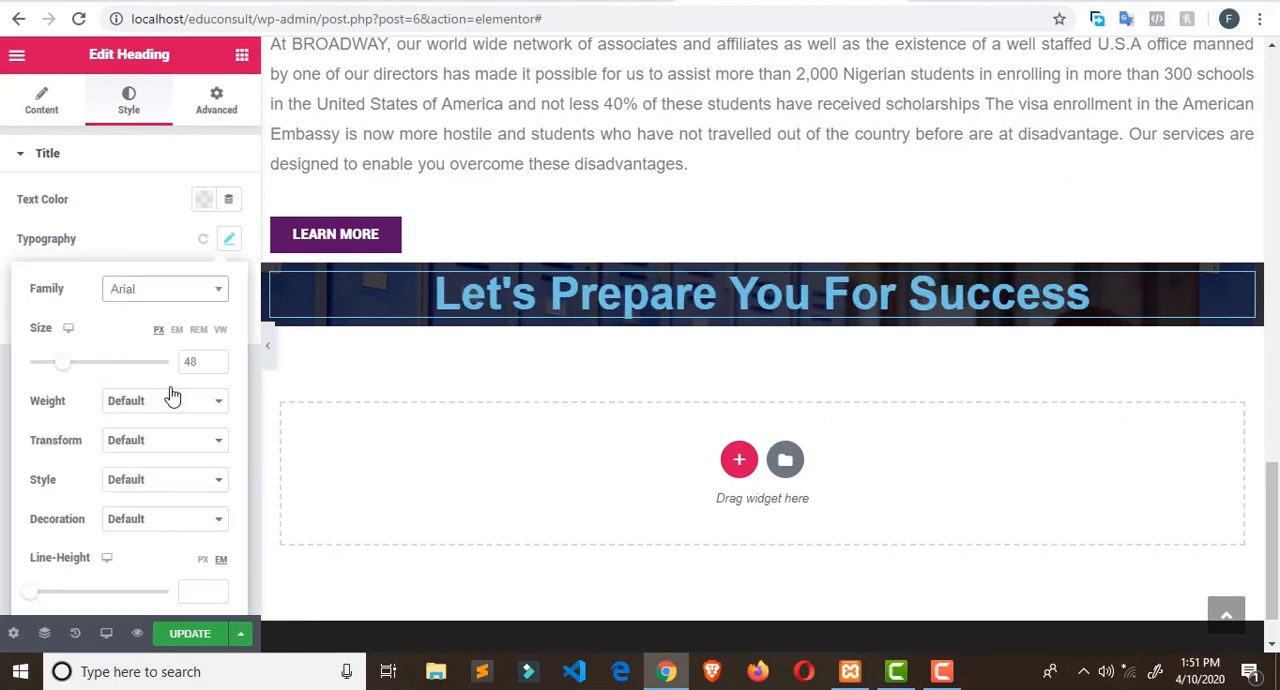
{"action": "left_click", "coordinate": [205, 201]}
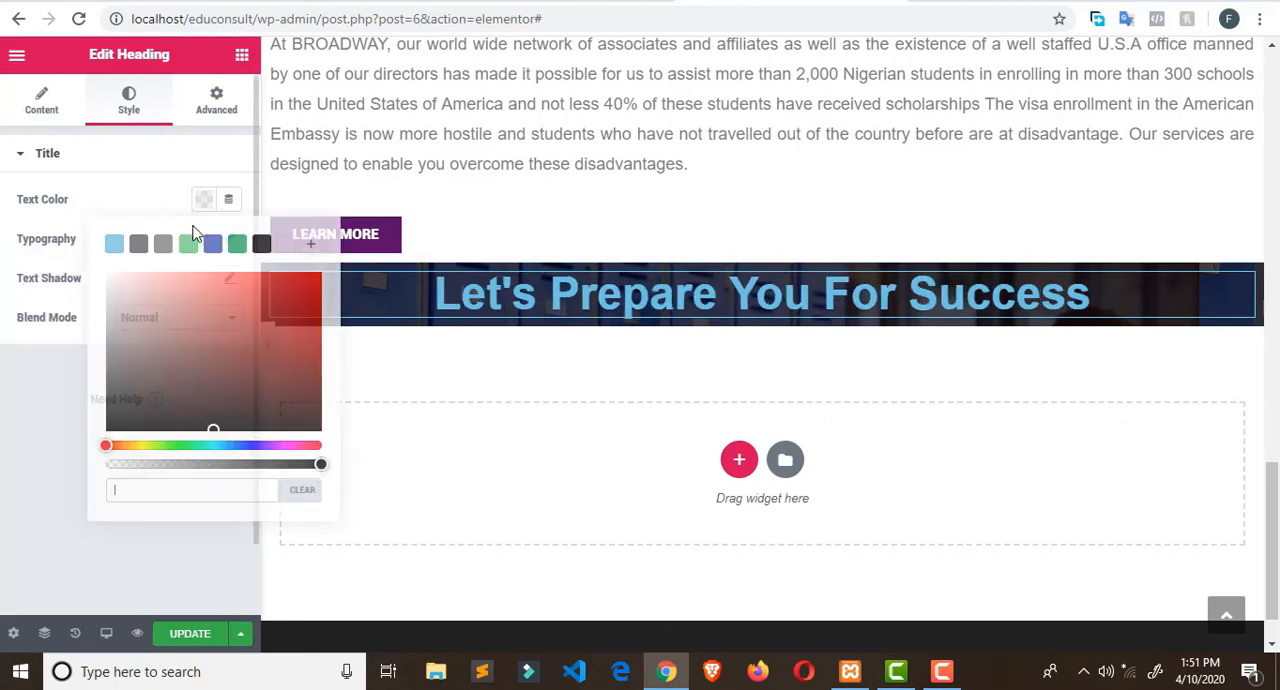
{"action": "left_click", "coordinate": [289, 248]}
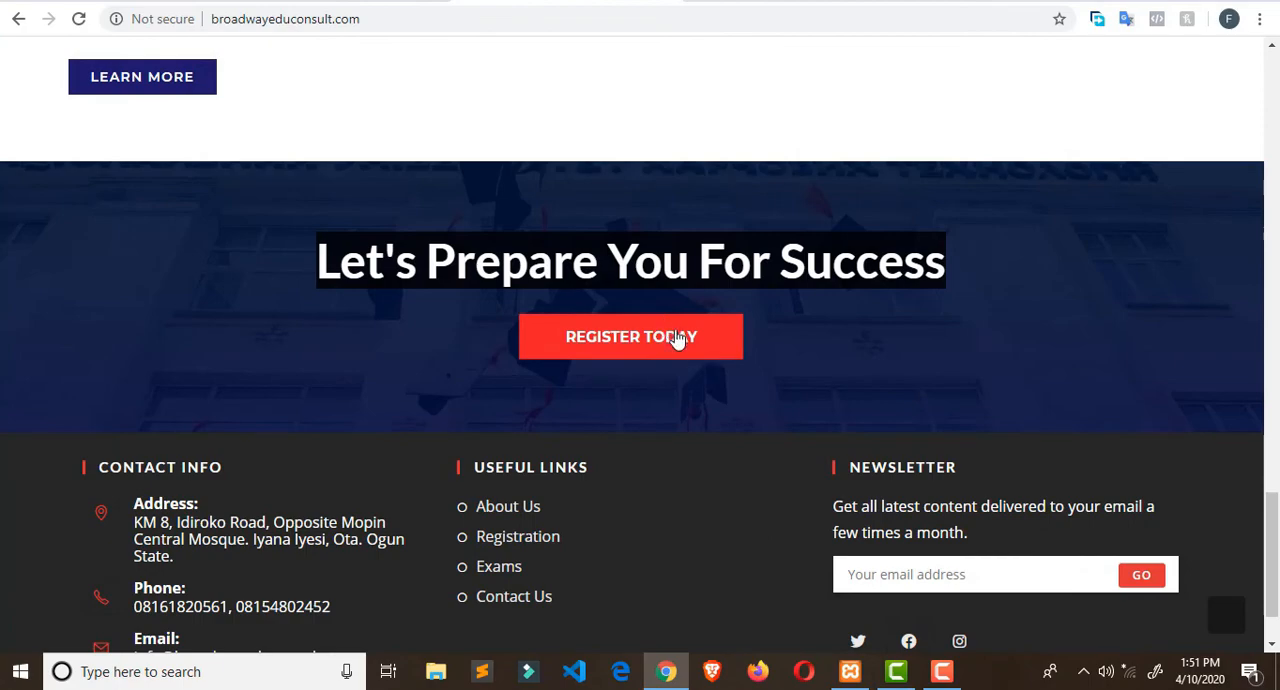
- Return to Elementor from the Broadway Edu Consult site and add a centred Button widget below the banner heading
{"action": "left_click", "coordinate": [788, 1]}
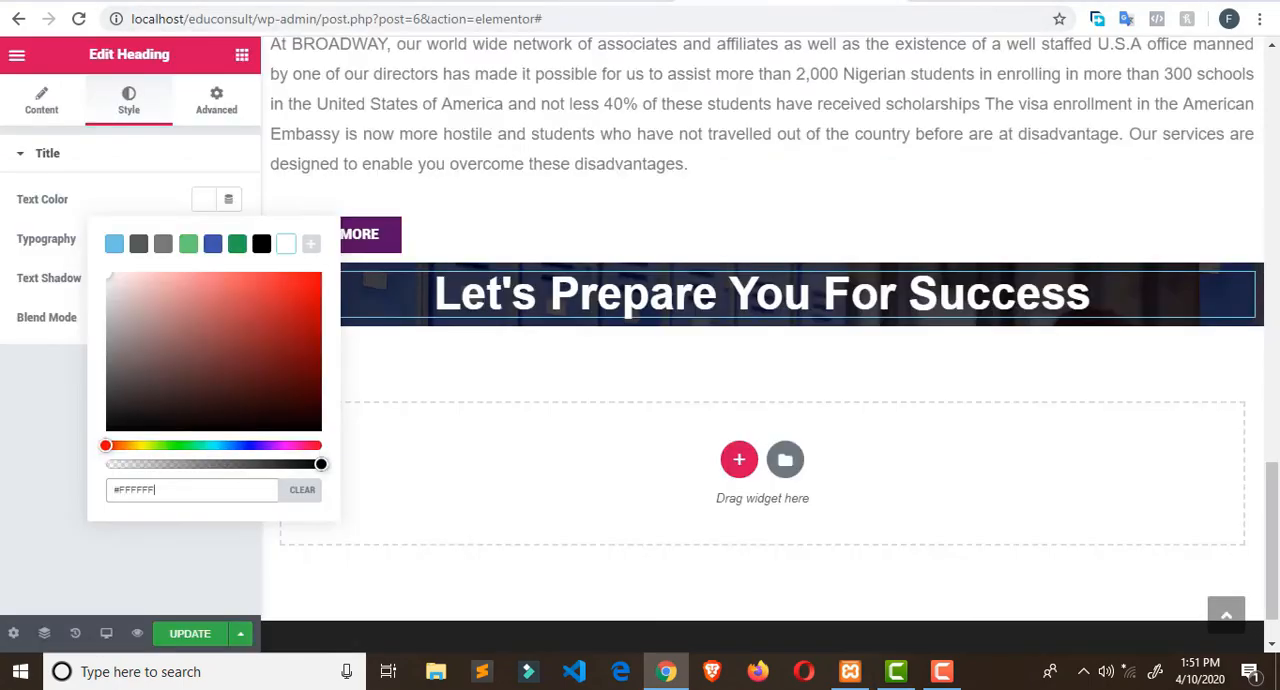
{"action": "left_click", "coordinate": [242, 55]}
{"action": "left_click", "coordinate": [242, 55]}
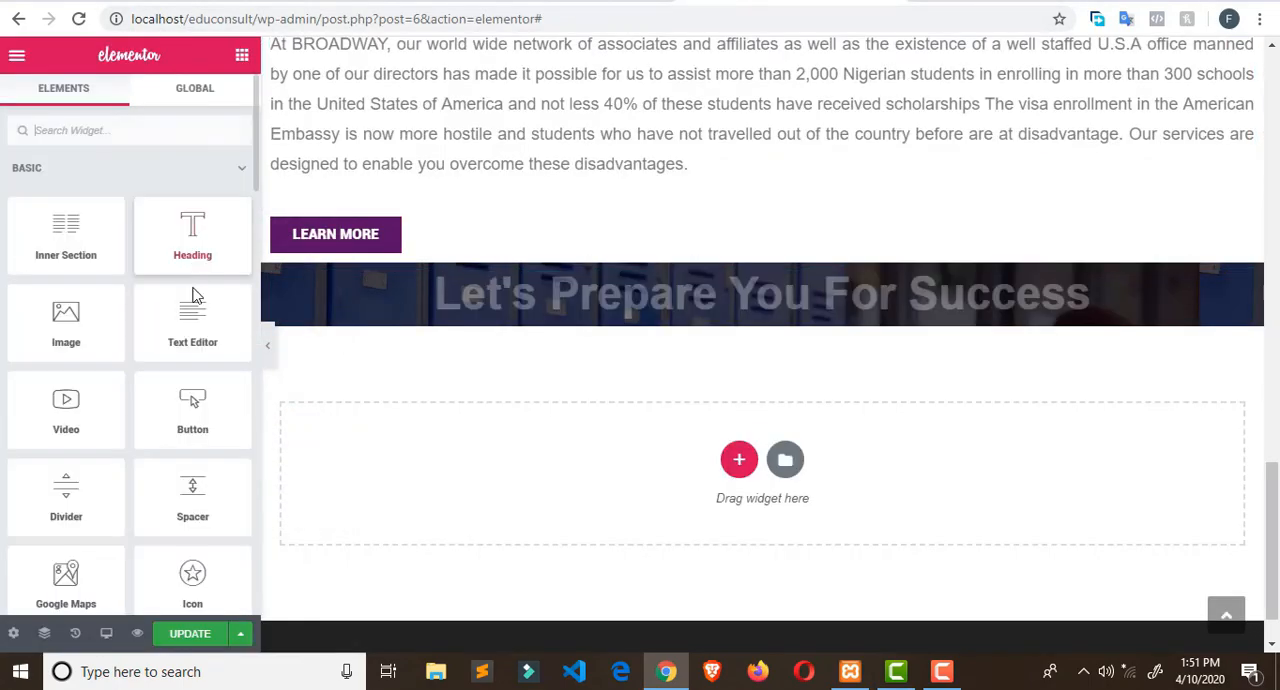
{"action": "scroll", "coordinate": [82, 405], "scroll_direction": "down", "scroll_amount": 1}
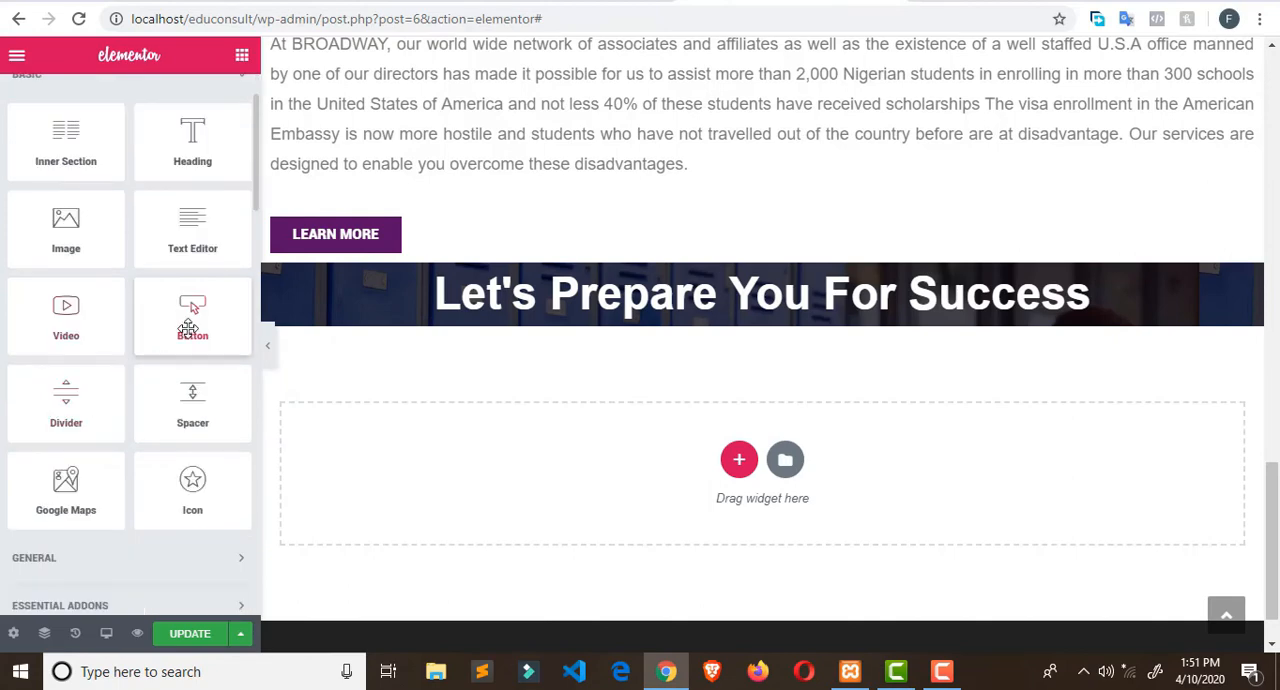
{"action": "left_click_drag", "start_coordinate": [188, 330], "coordinate": [591, 324]}
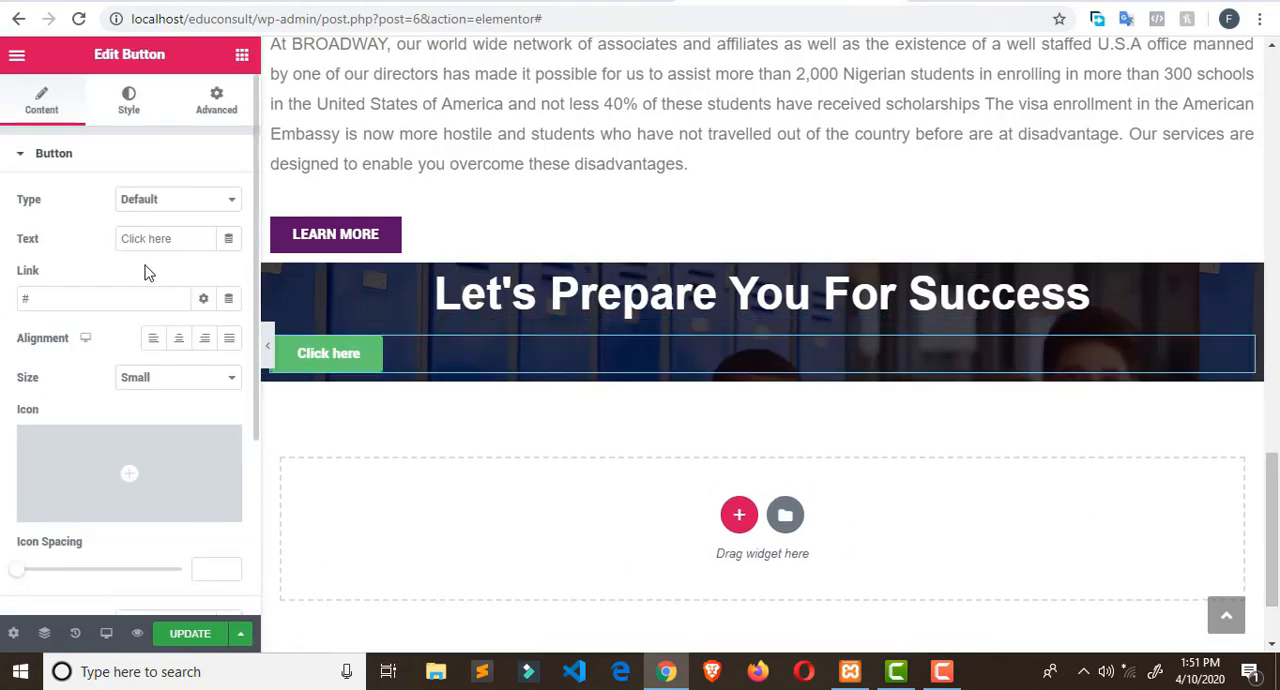
{"action": "left_click", "coordinate": [179, 339]}
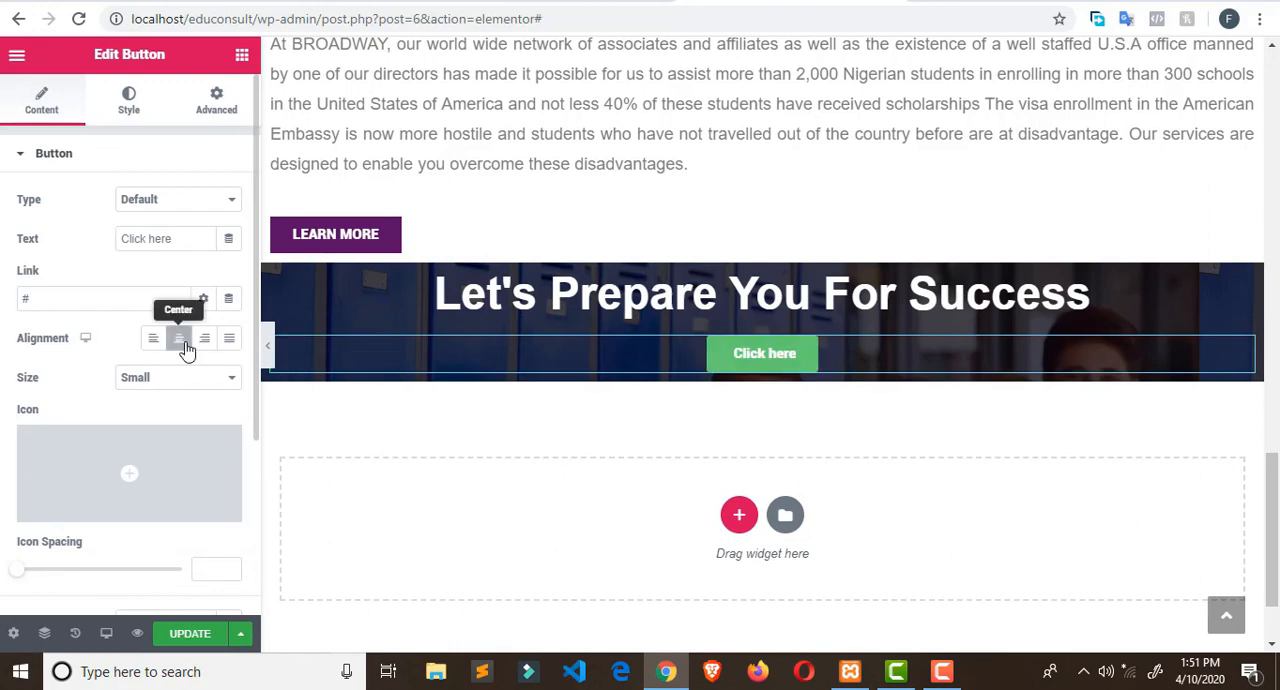
- Change the banner button's text to "REGISTER TODAY"
{"action": "left_click", "coordinate": [41, 229]}
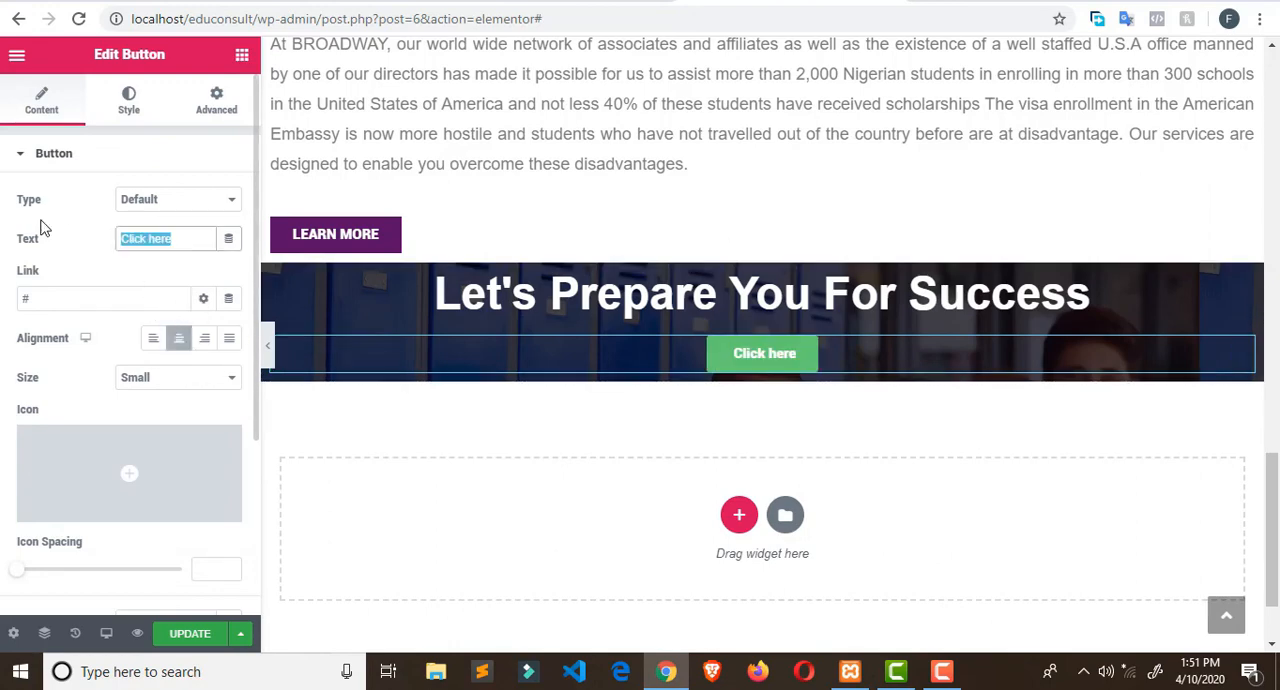
{"action": "type", "text": "REGISTER"}
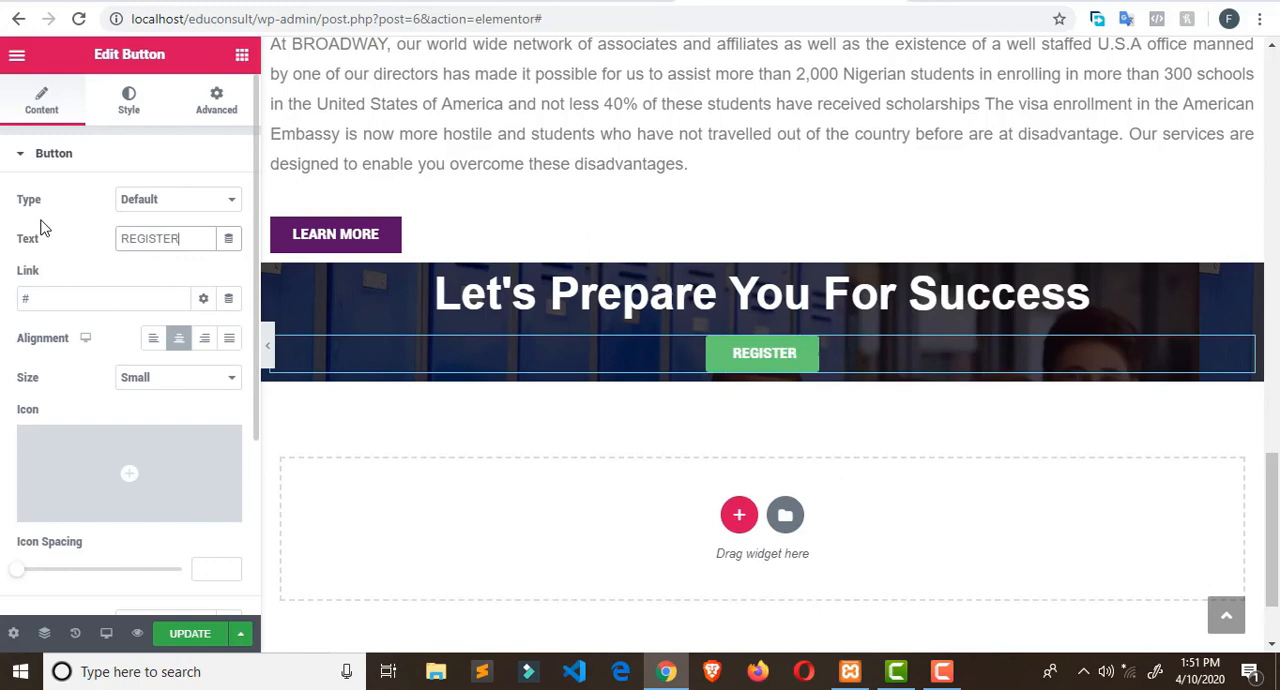
{"action": "type", "text": " TODAY"}
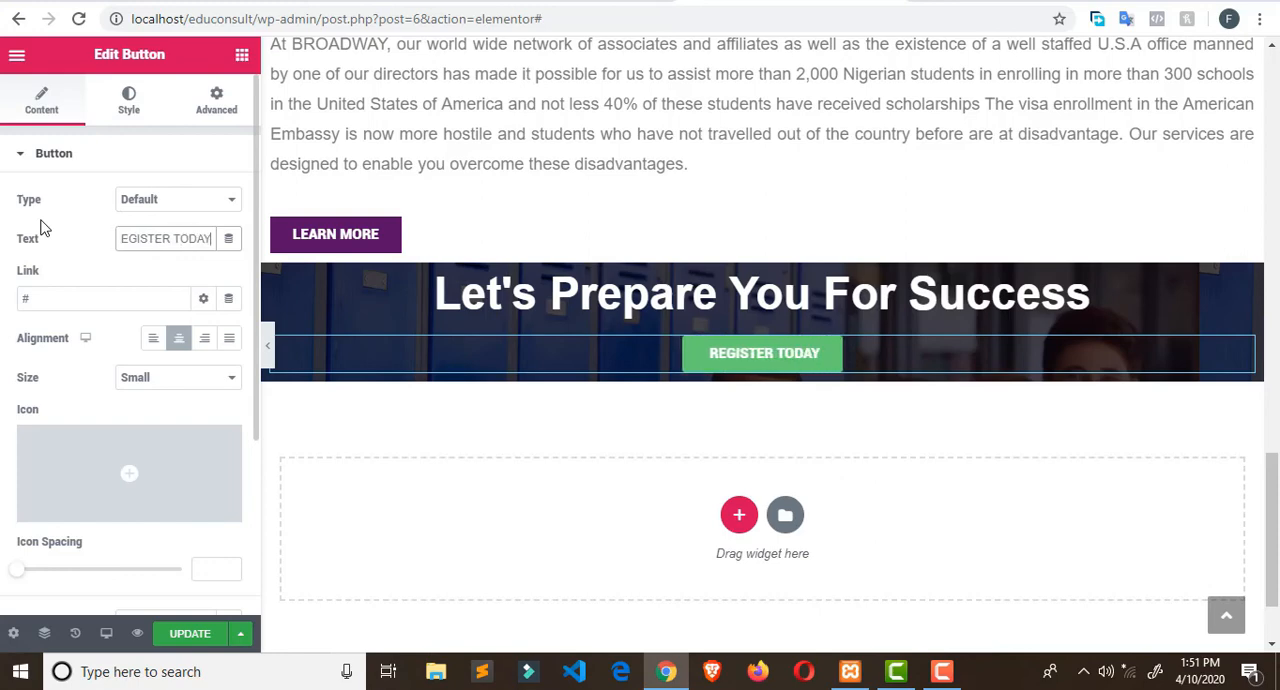
- Set the REGISTER TODAY button's typography to Arial with weight 600
{"action": "left_click", "coordinate": [131, 104]}
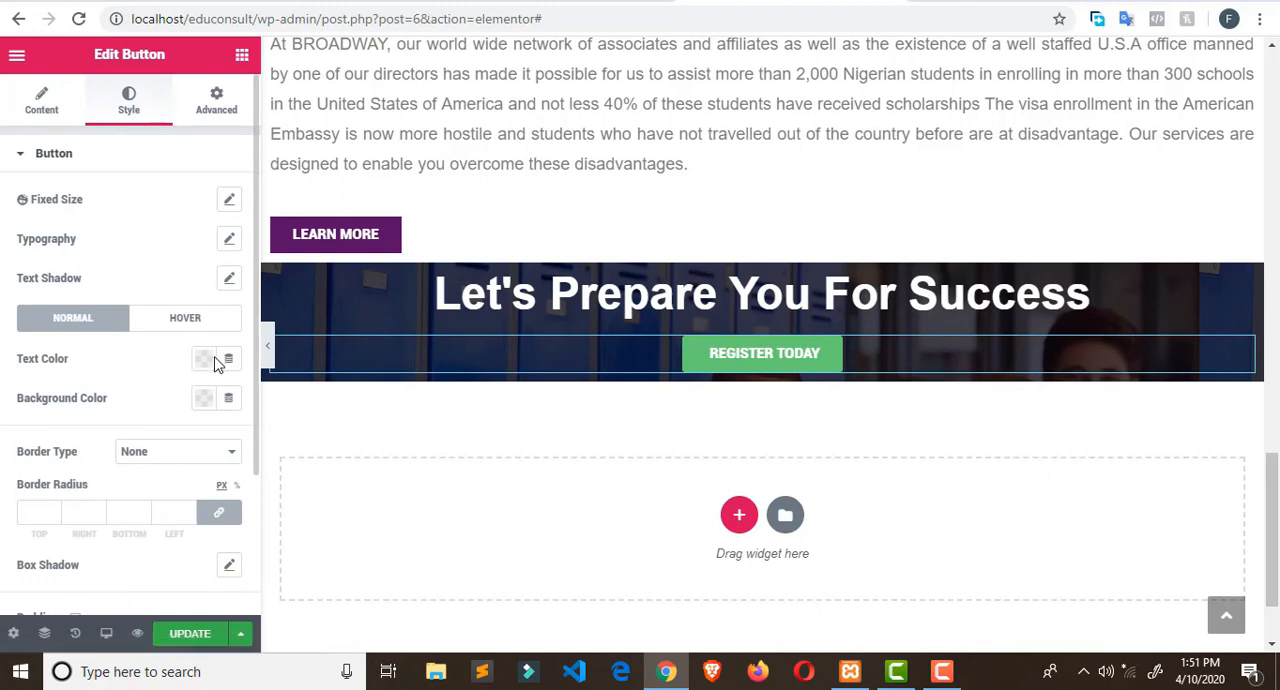
{"action": "left_click", "coordinate": [229, 239]}
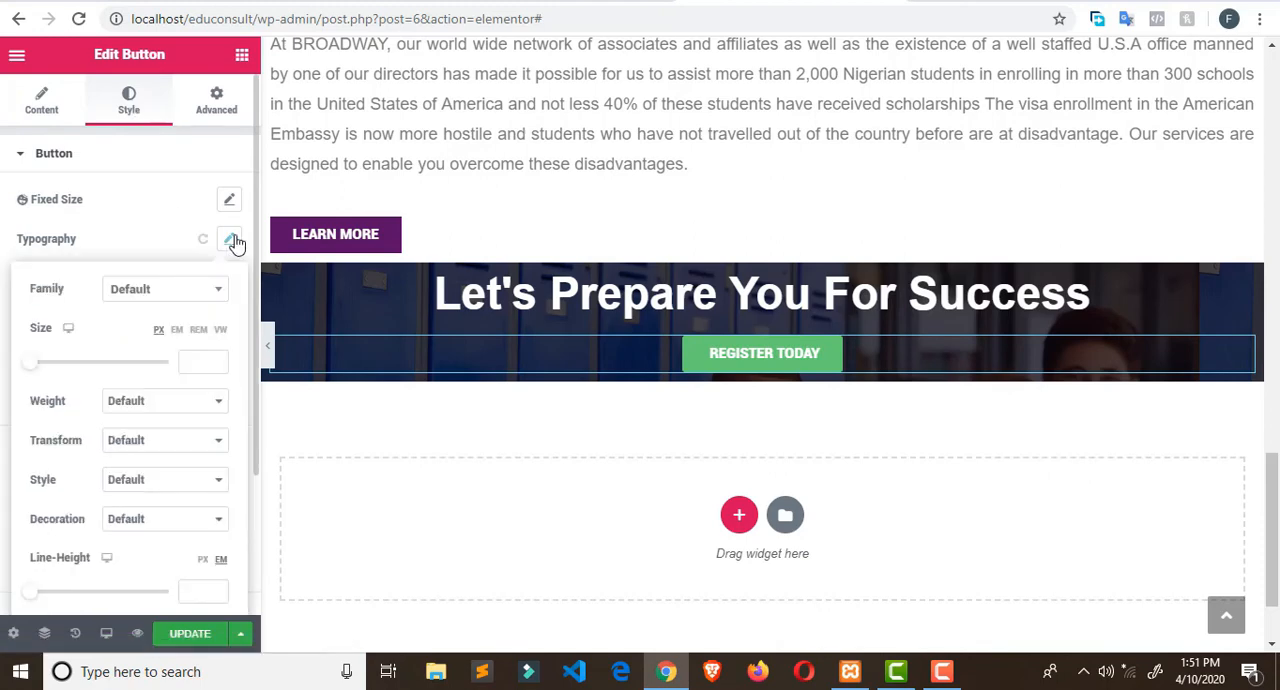
{"action": "left_click", "coordinate": [219, 296]}
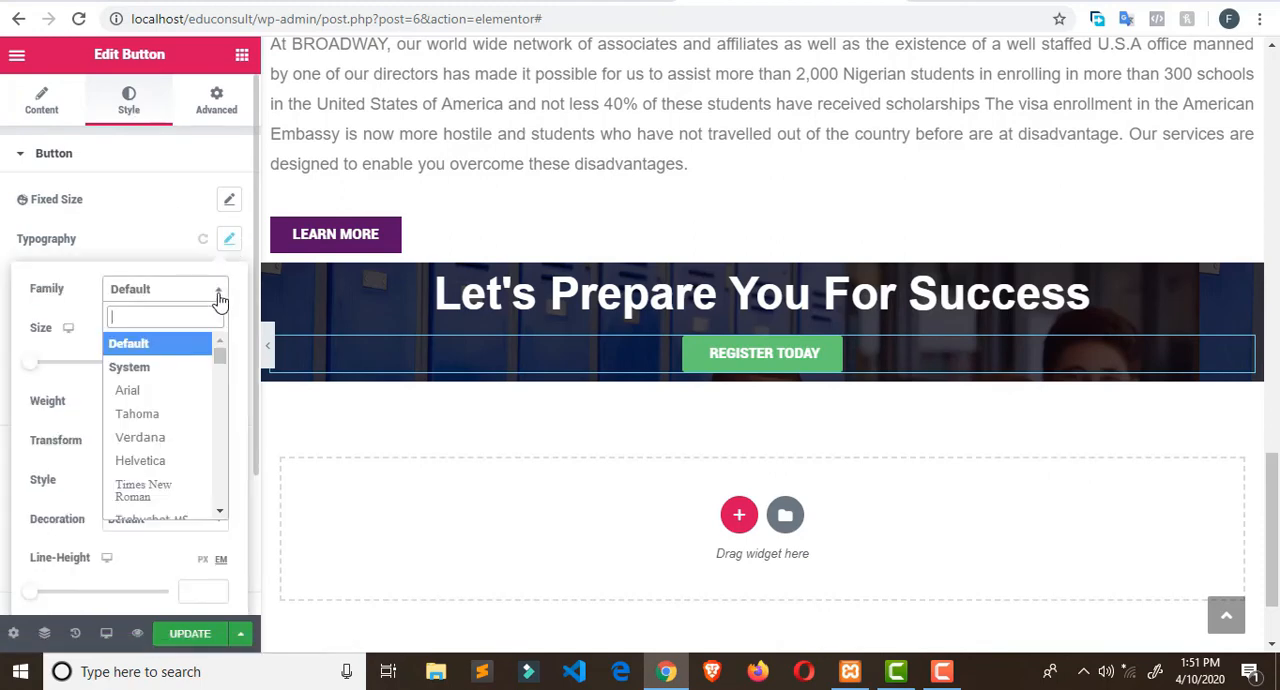
{"action": "left_click", "coordinate": [166, 393]}
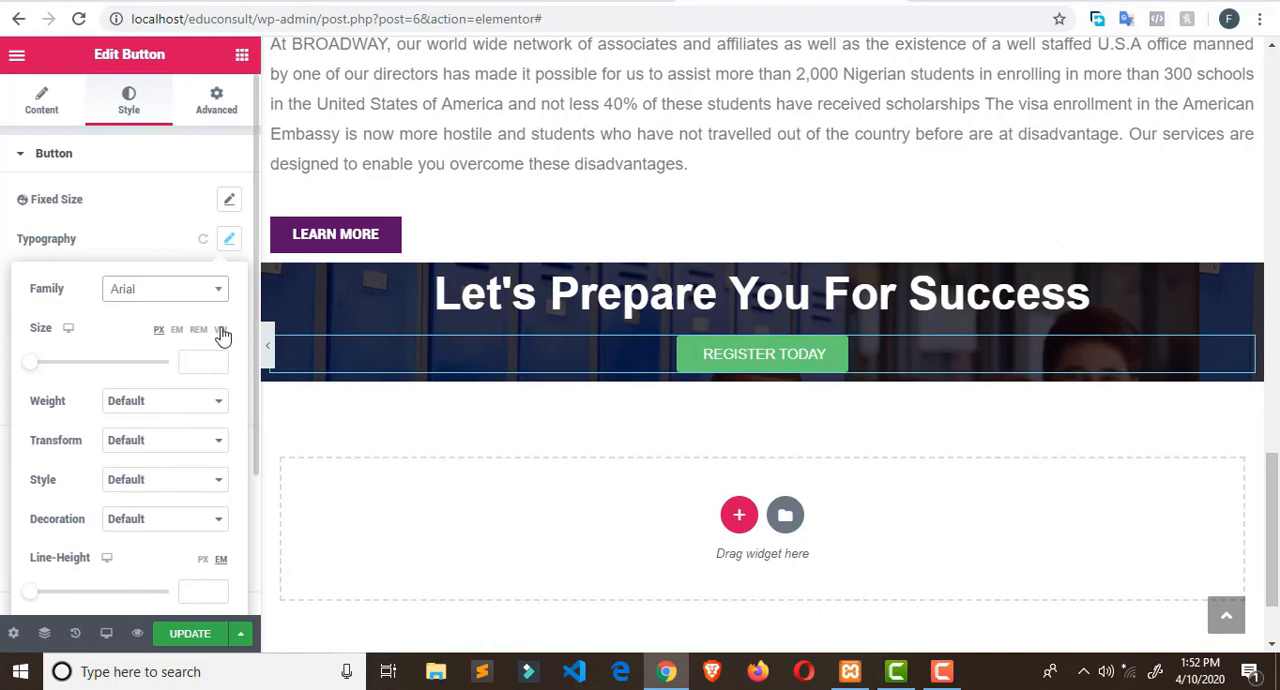
{"action": "left_click", "coordinate": [191, 402]}
{"action": "left_click", "coordinate": [172, 493]}
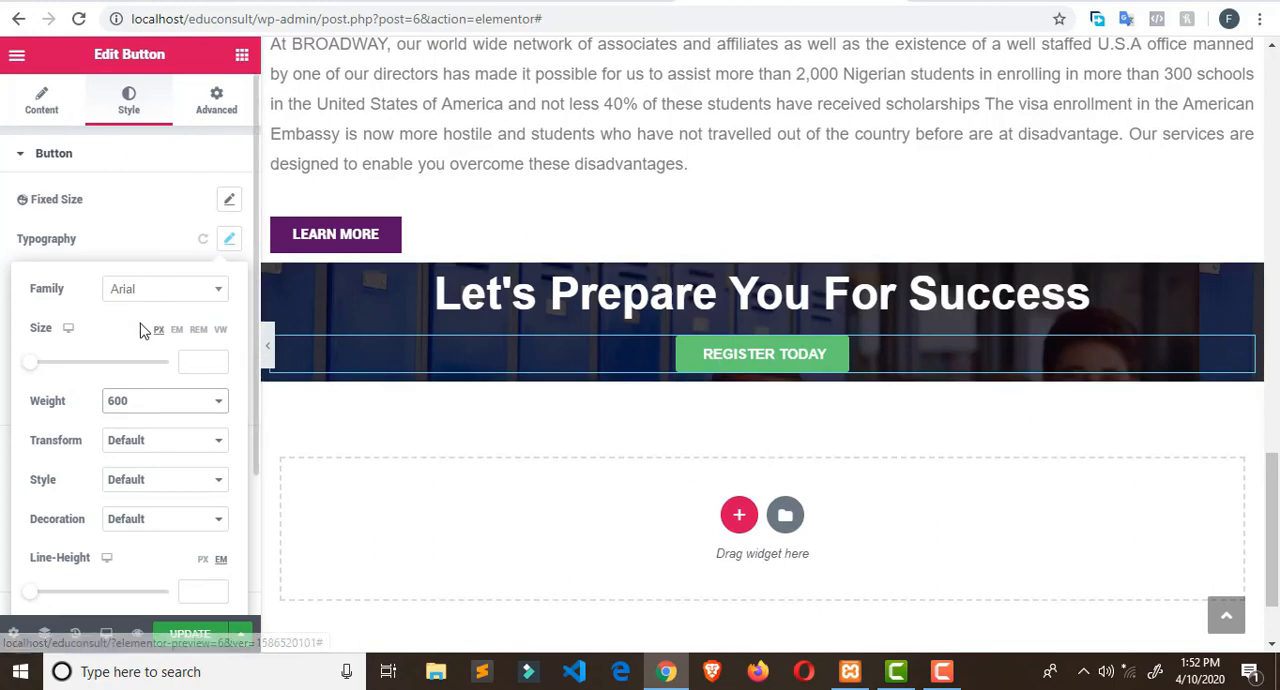
{"action": "left_click", "coordinate": [115, 222]}
- Set the REGISTER TODAY button's background colour to red (#D62828) and check the matching banner on the Broadway Edu Consult site
{"action": "left_click", "coordinate": [201, 398]}
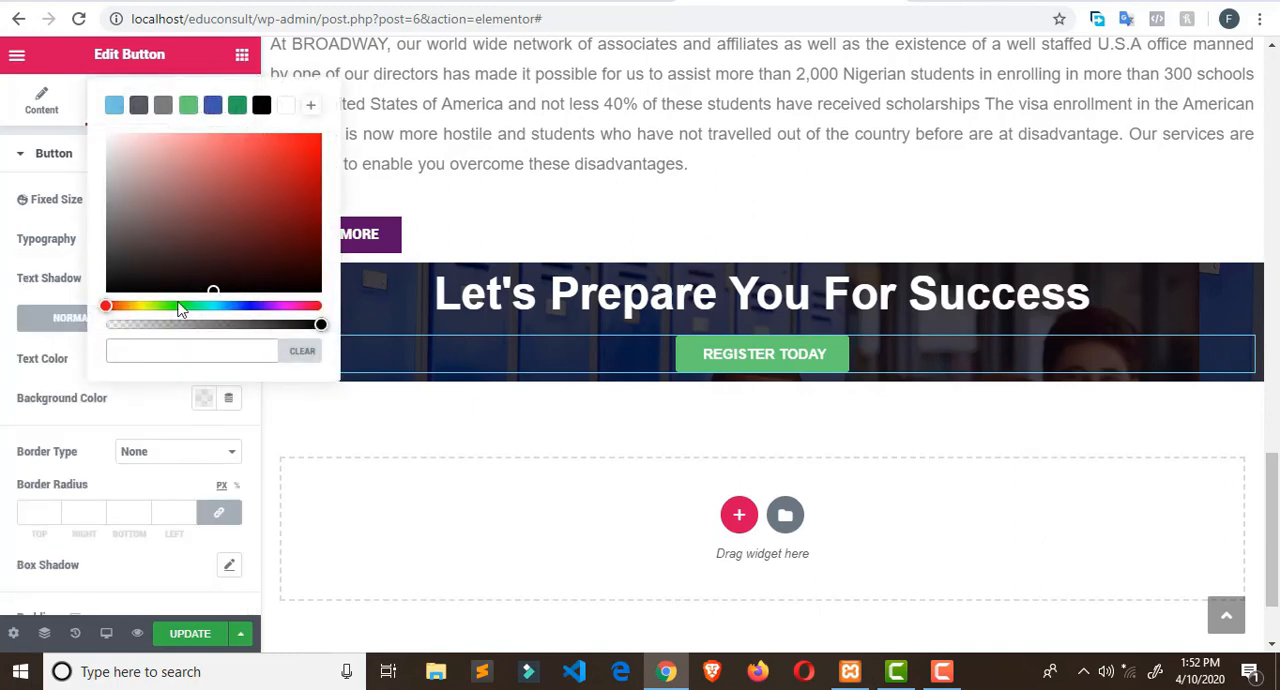
{"action": "left_click", "coordinate": [297, 179]}
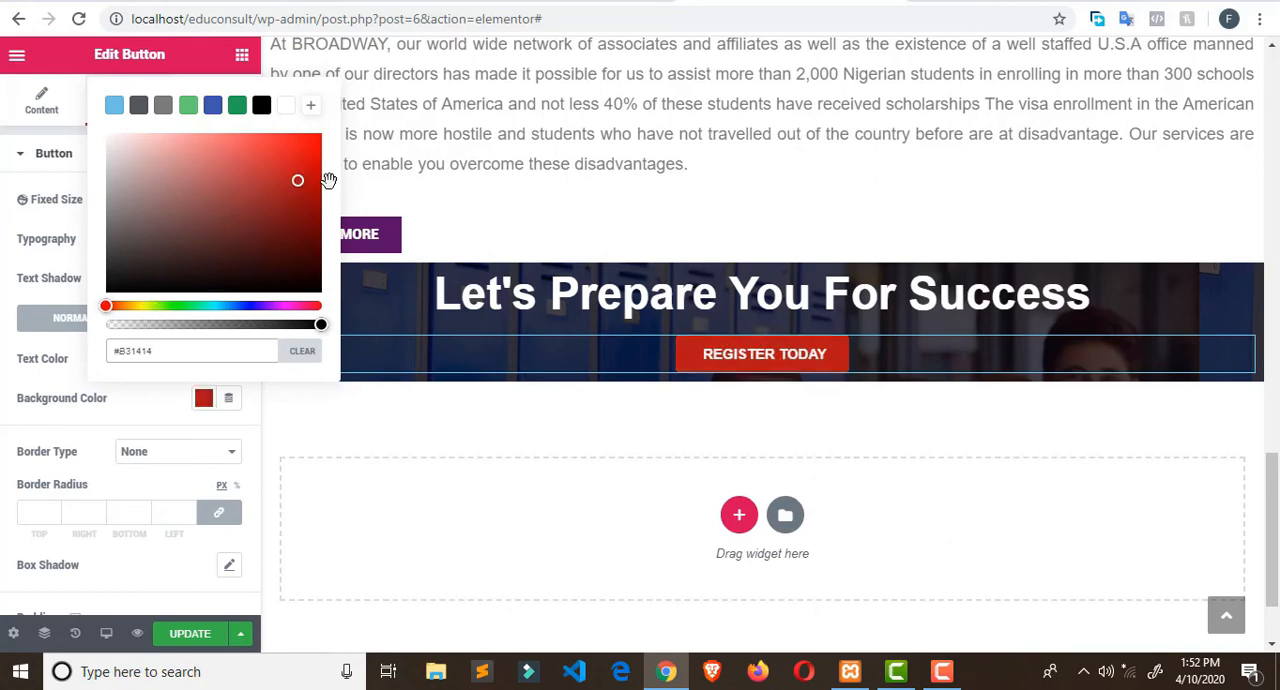
{"action": "left_click", "coordinate": [281, 161]}
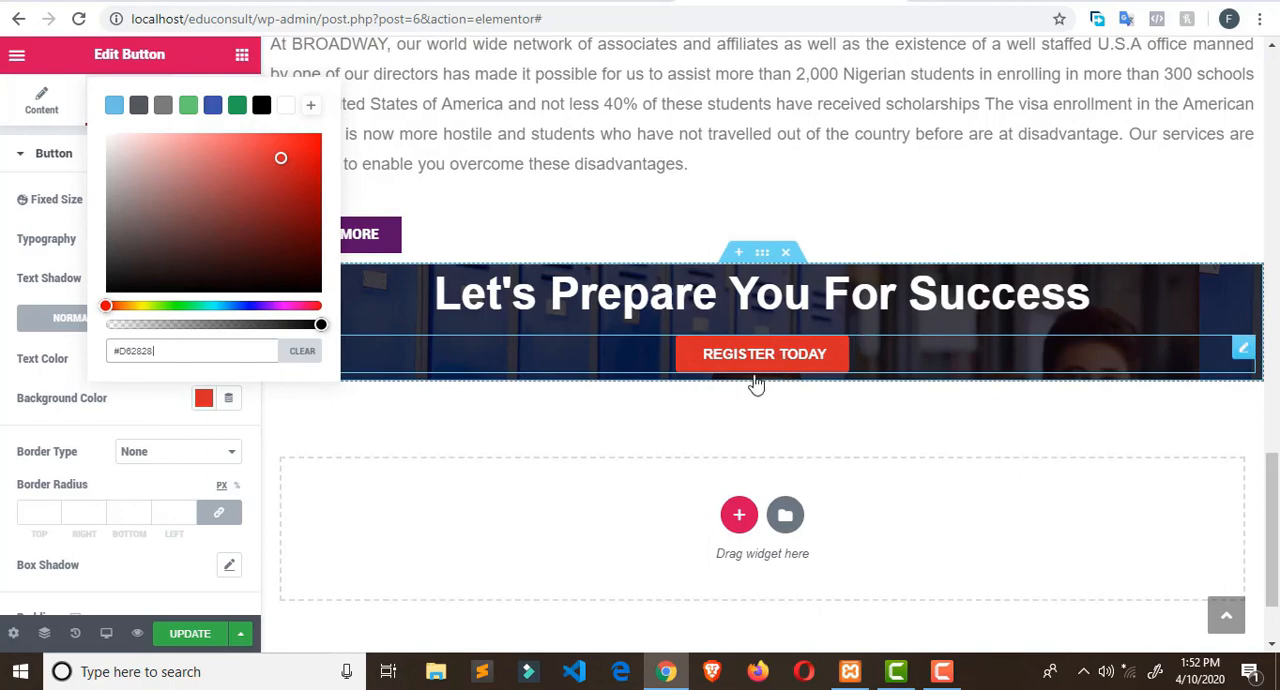
{"action": "left_click", "coordinate": [483, 2]}
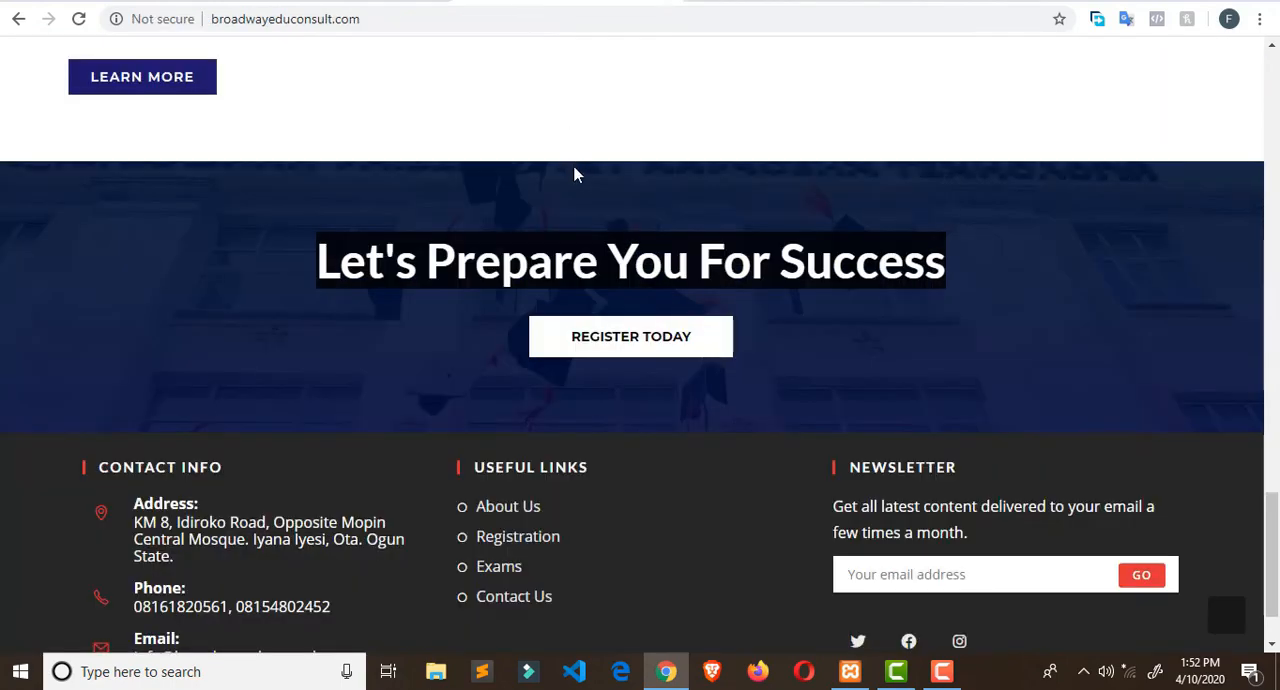
- Return to Elementor and give the "Let's Prepare You For Success" heading a top padding of 60 px, unlinked from the other sides
{"action": "left_click", "coordinate": [766, 2]}
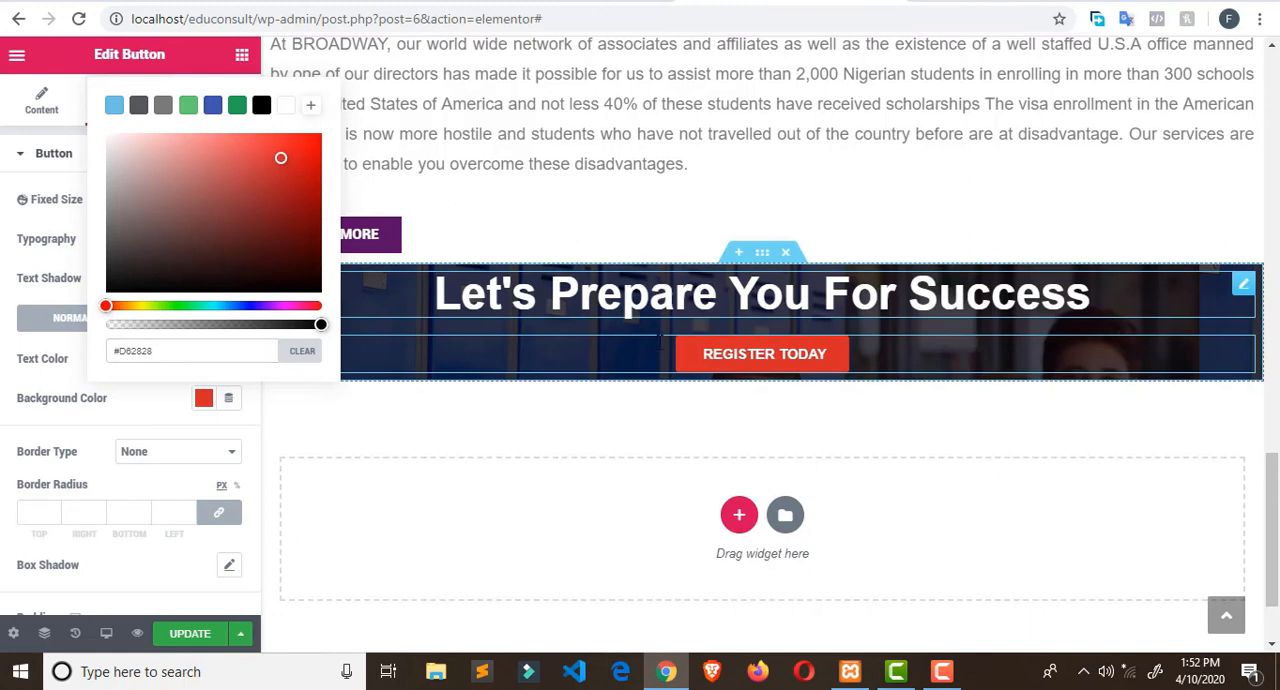
{"action": "left_click", "coordinate": [660, 340]}
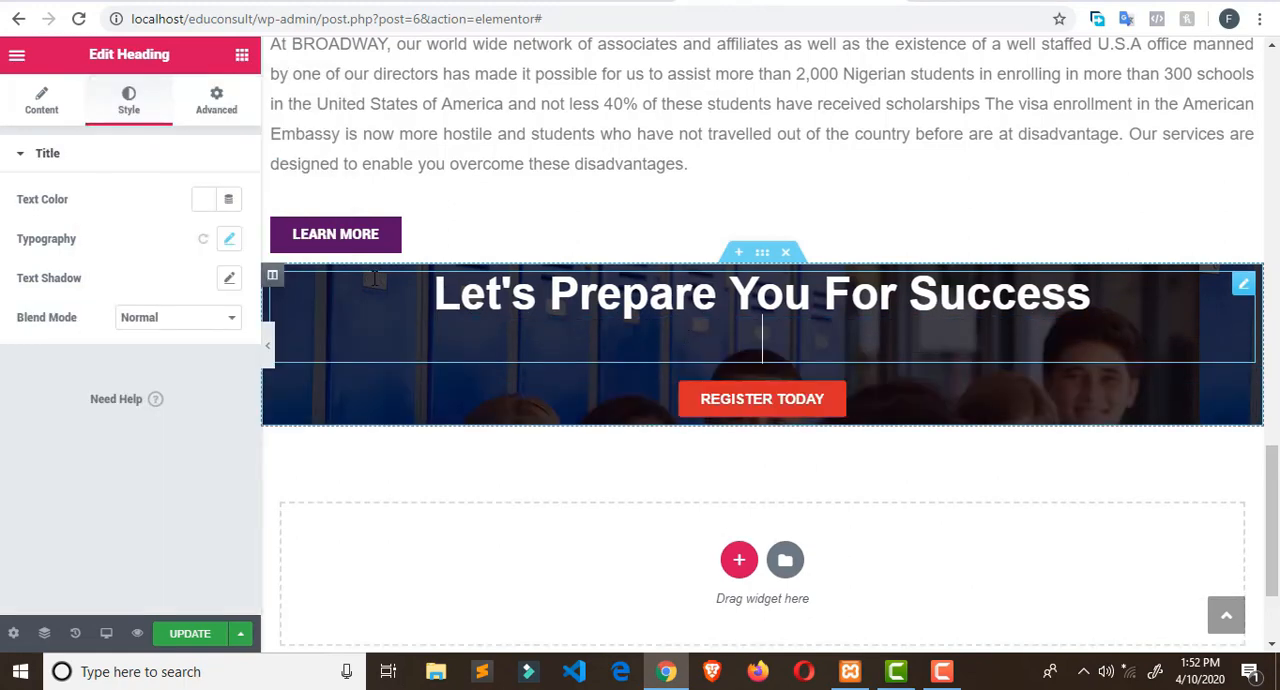
{"action": "left_click", "coordinate": [273, 276]}
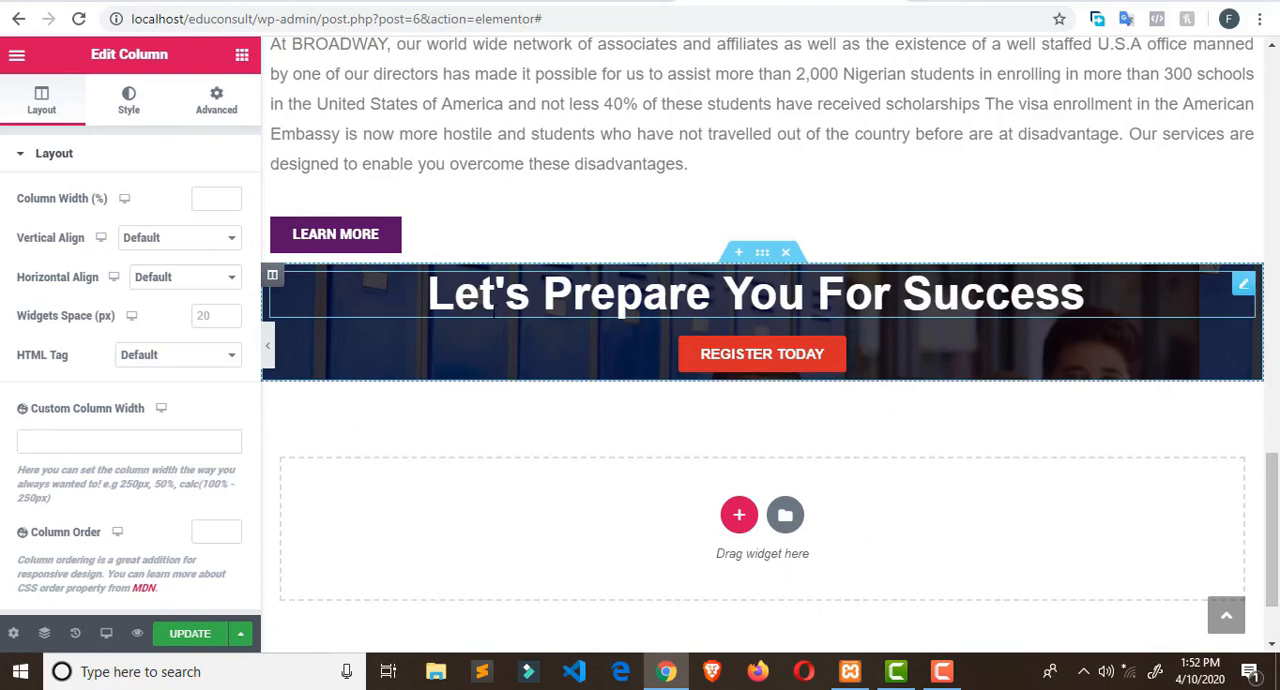
{"action": "left_click", "coordinate": [304, 286]}
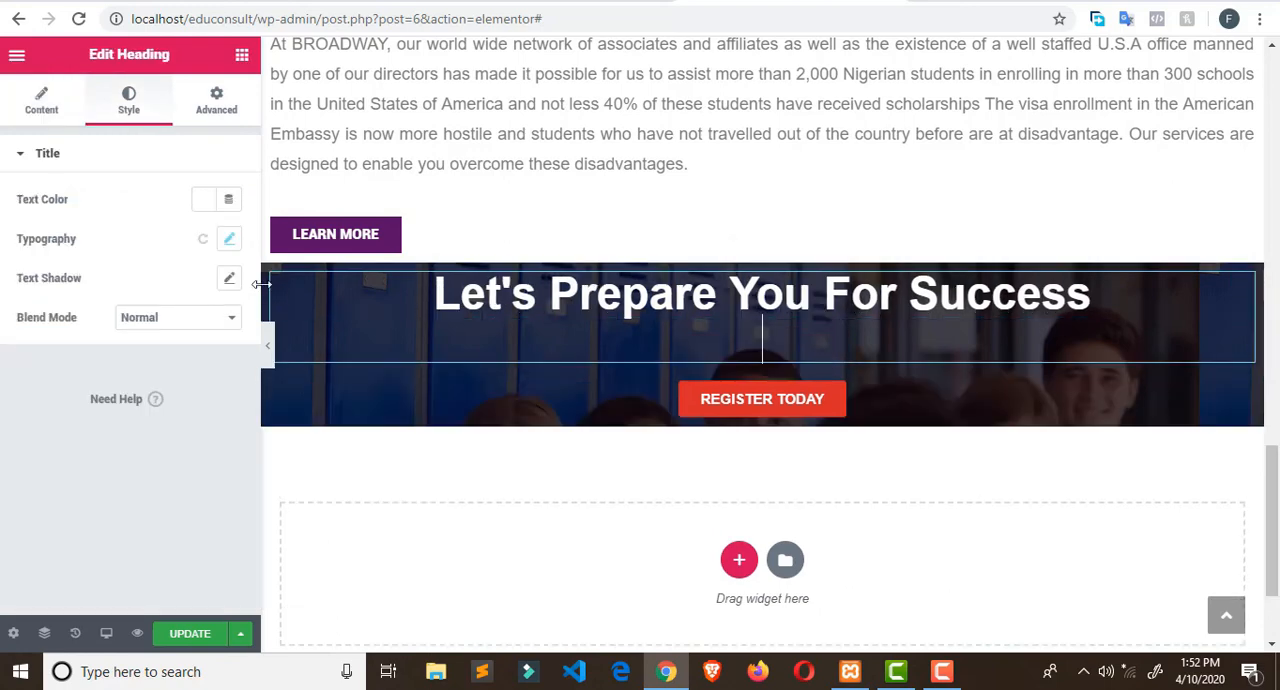
{"action": "left_click", "coordinate": [216, 100]}
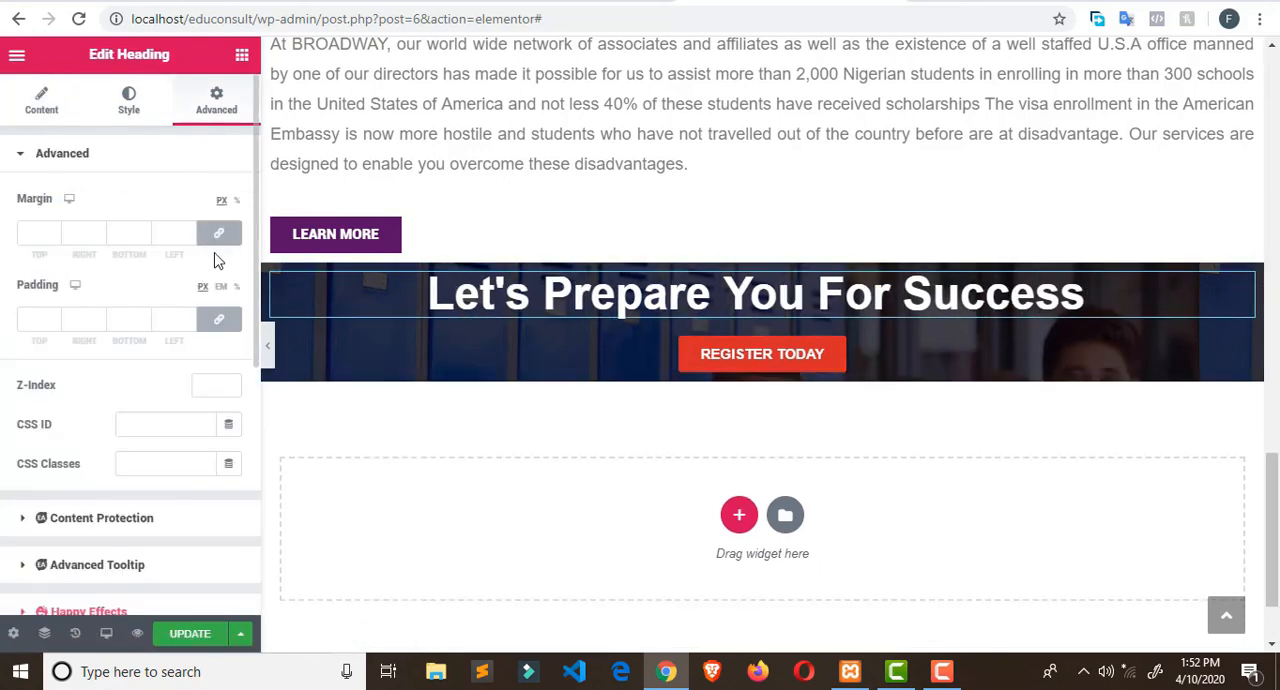
{"action": "left_click", "coordinate": [218, 319]}
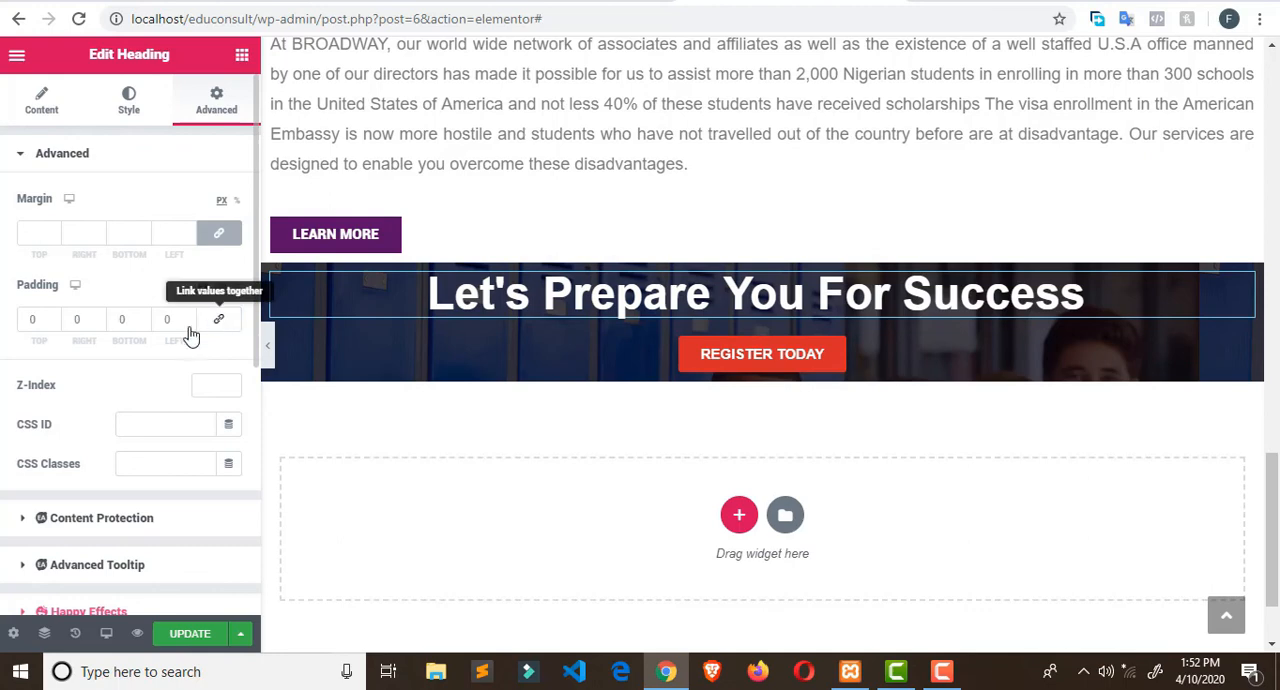
{"action": "left_click", "coordinate": [54, 317]}
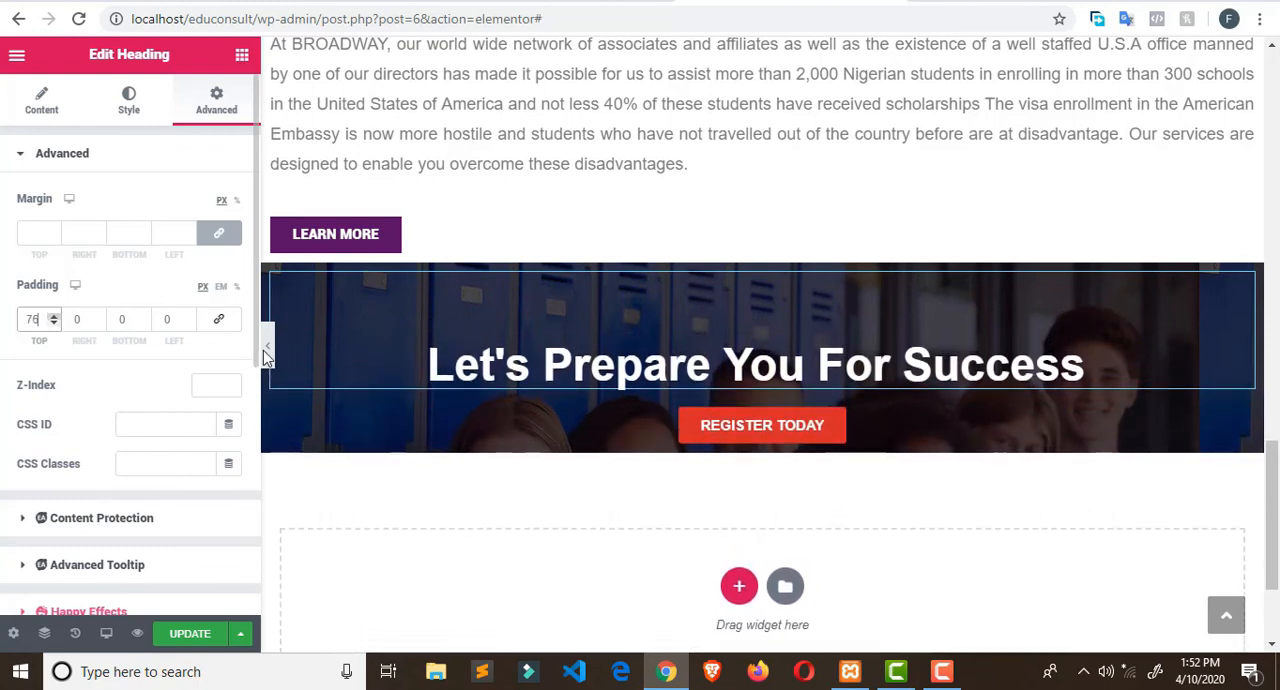
{"action": "left_click", "coordinate": [53, 324]}
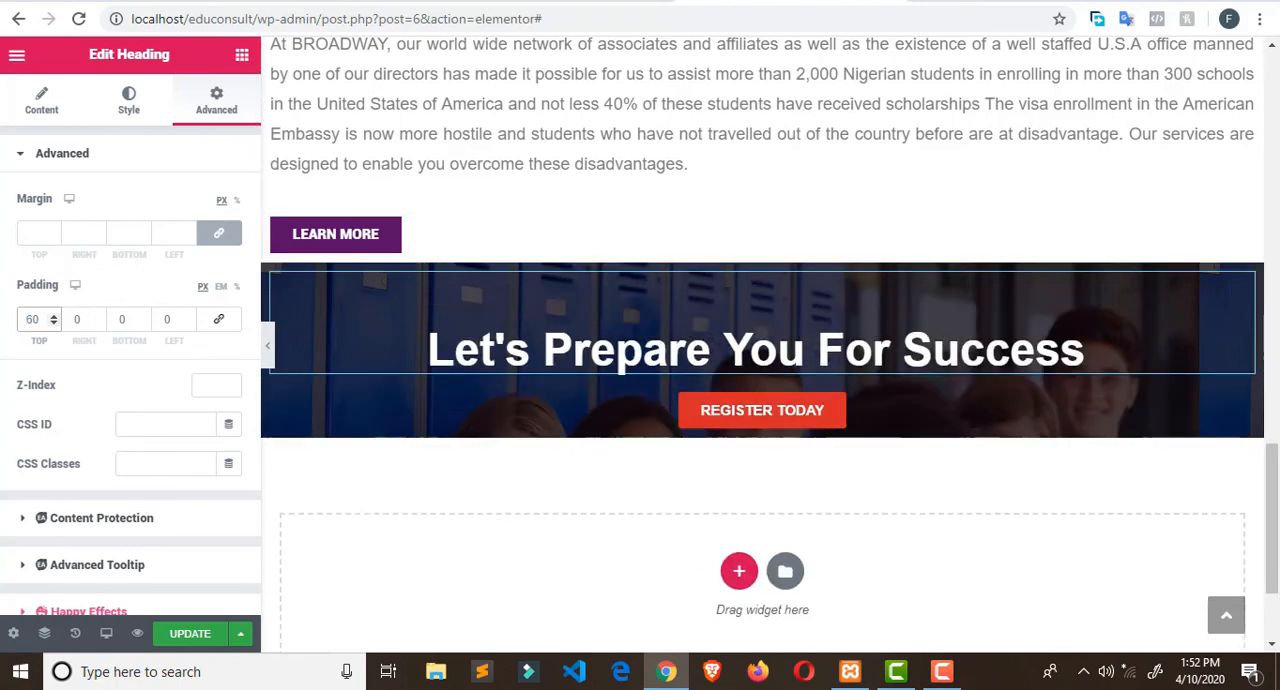
- Check the banner and footer on the Broadway Edu Consult site, and update the homepage in Elementor
{"action": "left_click", "coordinate": [548, 3]}
{"action": "scroll", "coordinate": [762, 284], "scroll_direction": "down", "scroll_amount": 1}
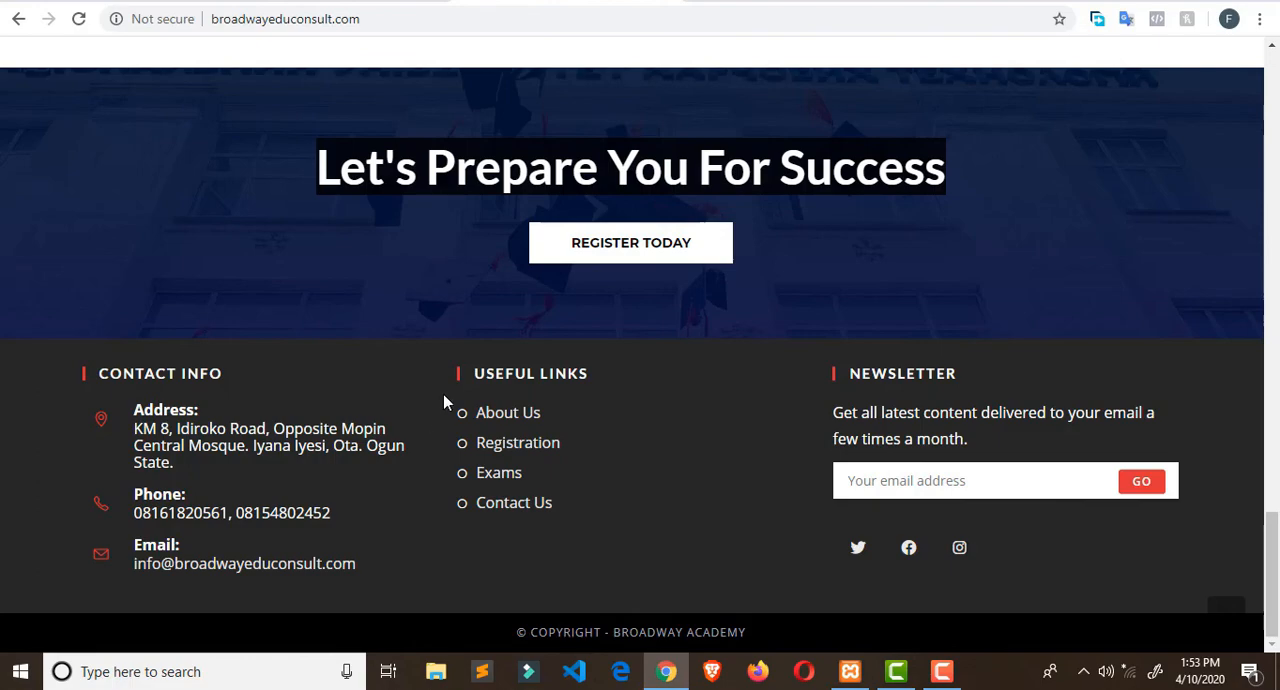
{"action": "left_click", "coordinate": [757, 5]}
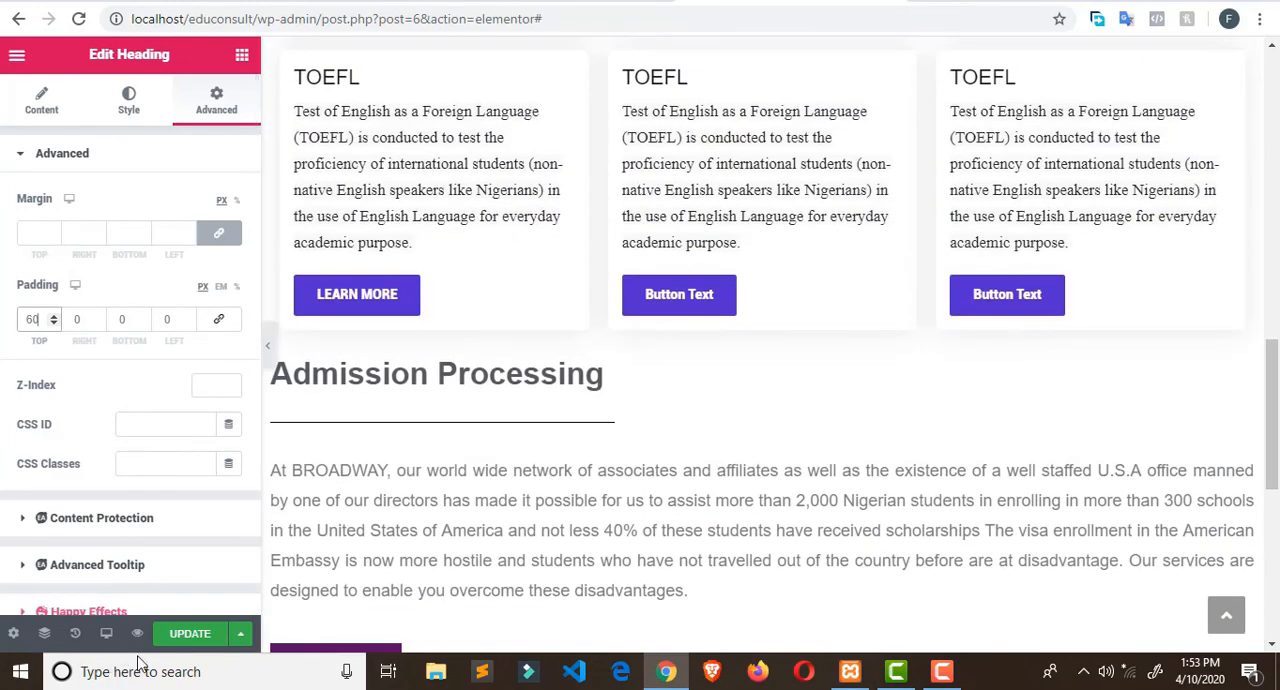
{"action": "left_click", "coordinate": [238, 632]}
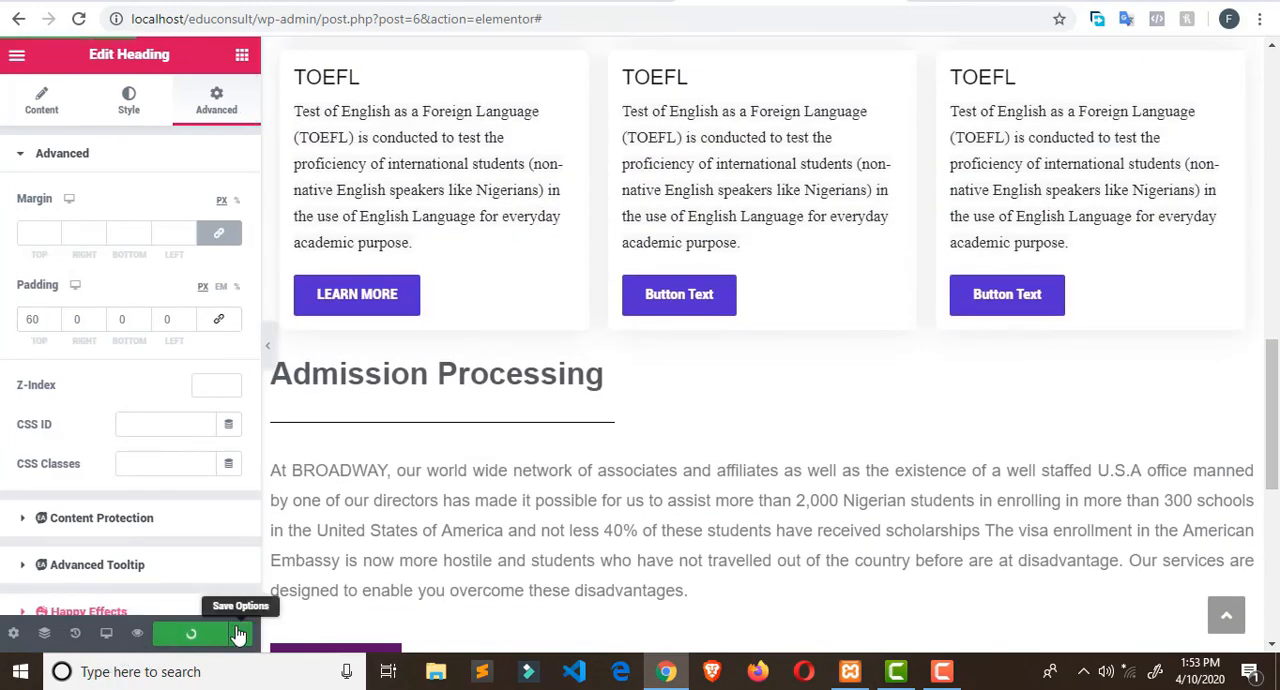
{"action": "left_click", "coordinate": [241, 630]}
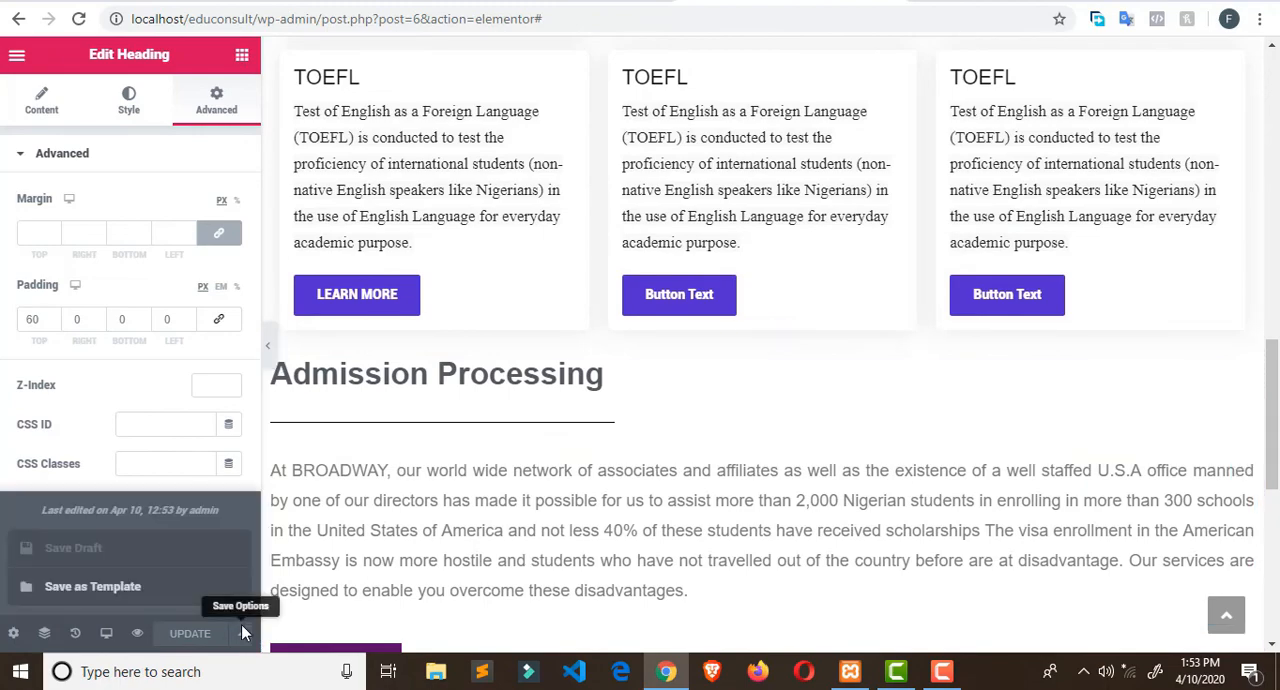
- Preview the Educonsult homepage and review its sections from the header to the banner above the footer
{"action": "left_click", "coordinate": [134, 634]}
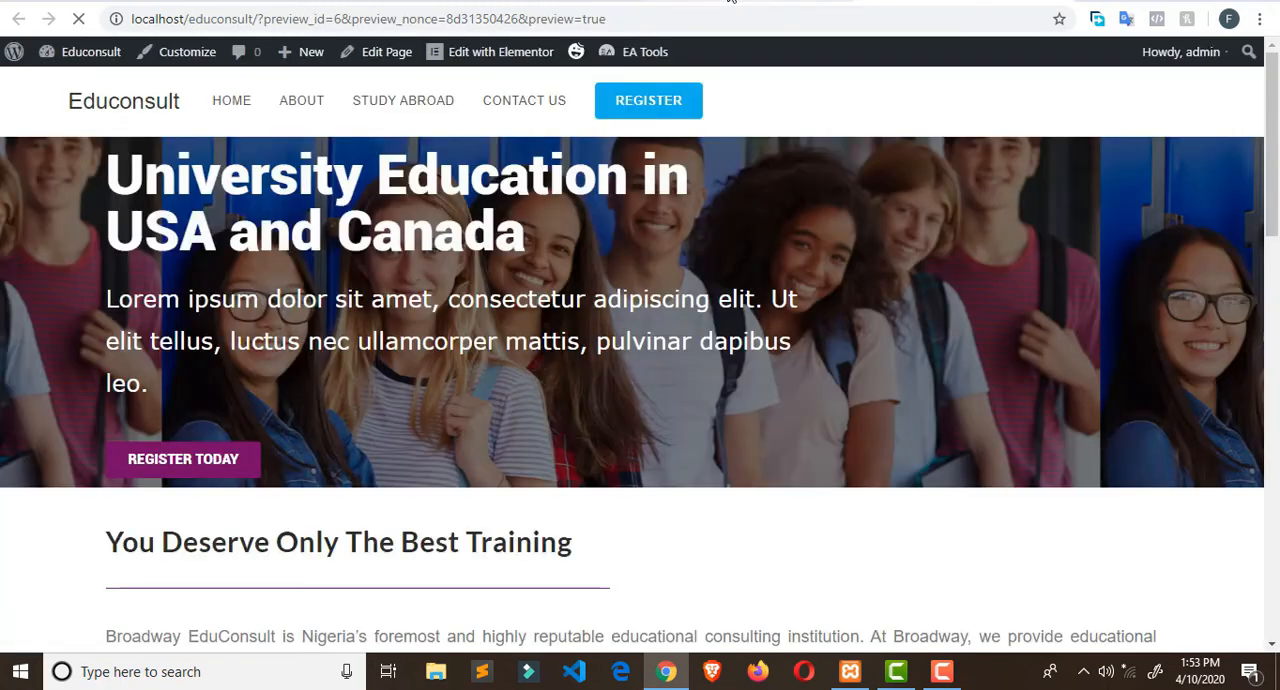
{"action": "scroll", "coordinate": [823, 349], "scroll_direction": "down", "scroll_amount": 6}
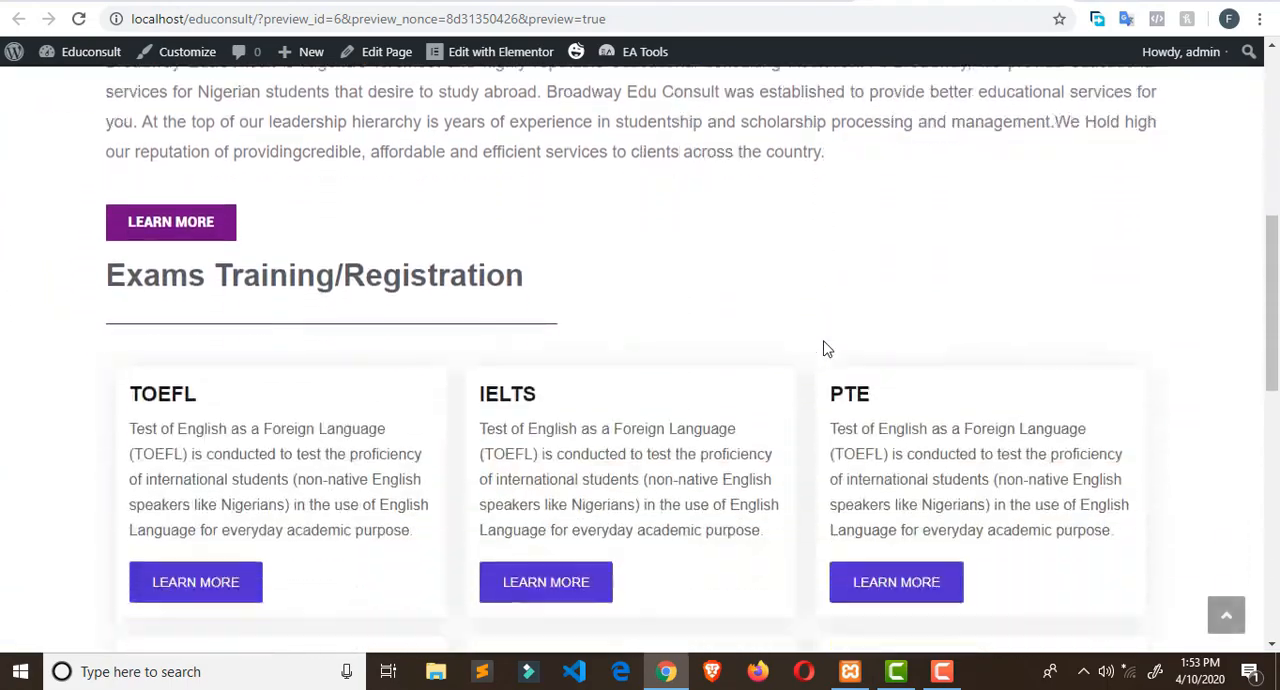
{"action": "scroll", "coordinate": [823, 349], "scroll_direction": "down", "scroll_amount": 8}
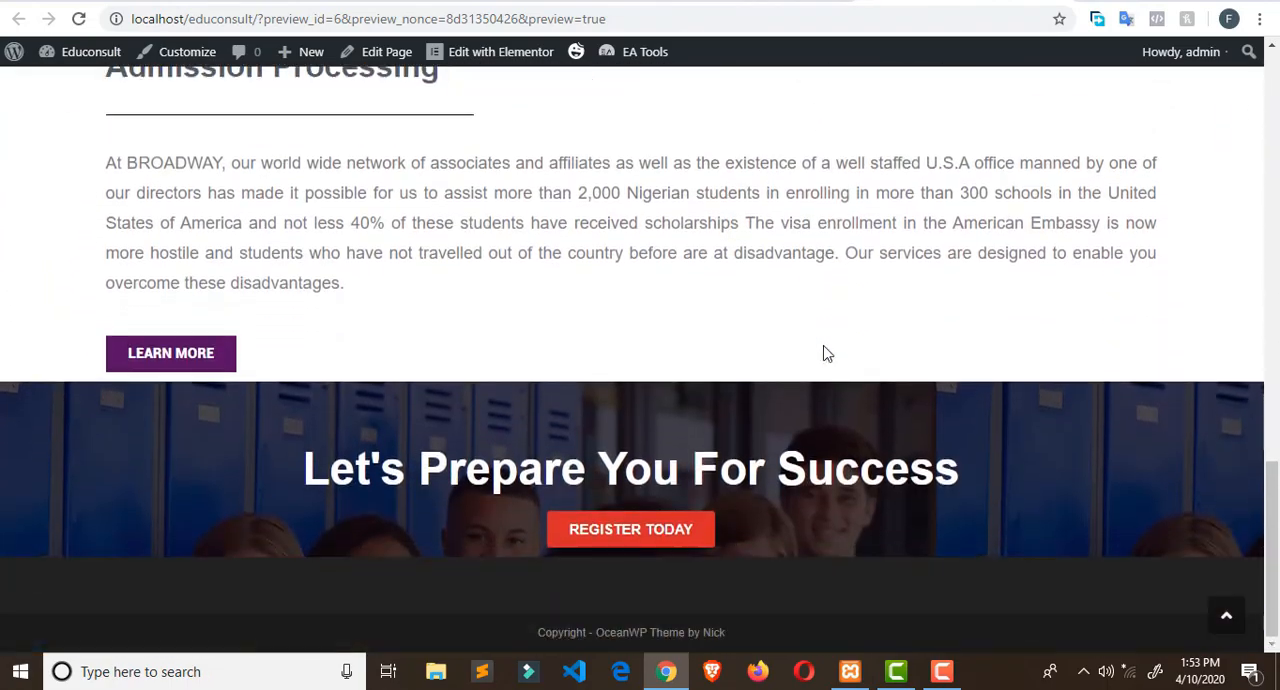
{"action": "scroll", "coordinate": [825, 352], "scroll_direction": "up", "scroll_amount": 5}
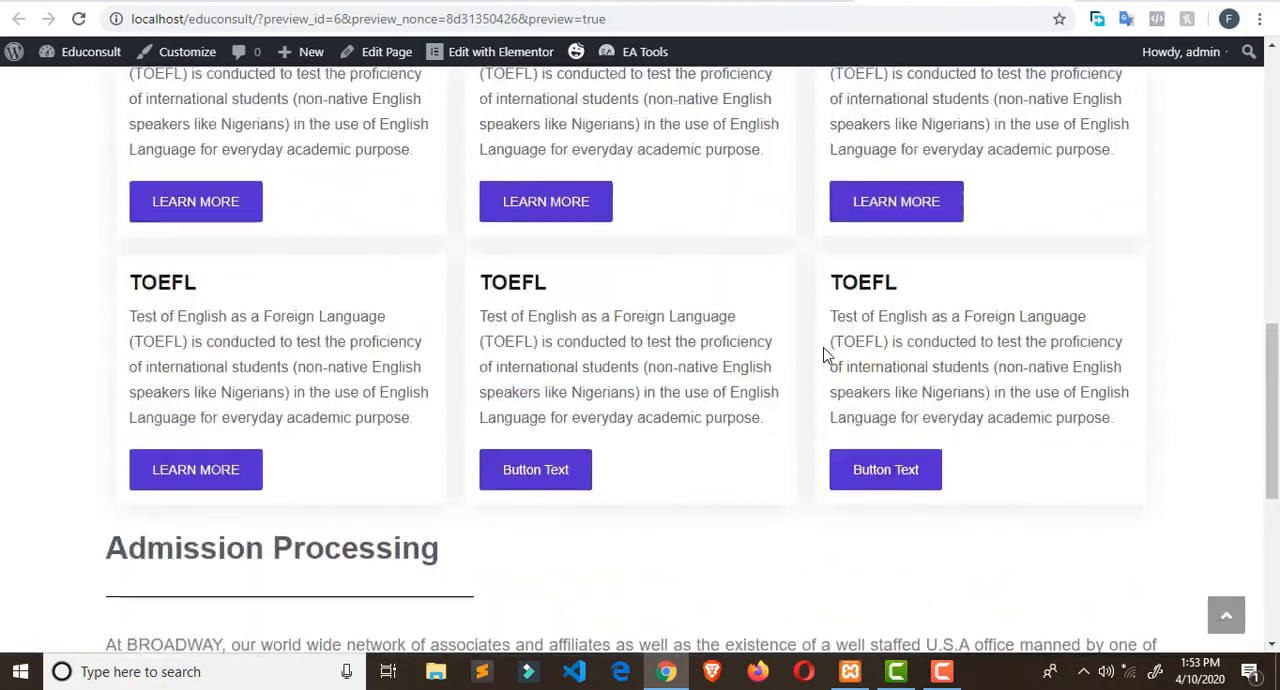
{"action": "scroll", "coordinate": [825, 354], "scroll_direction": "up", "scroll_amount": 10}
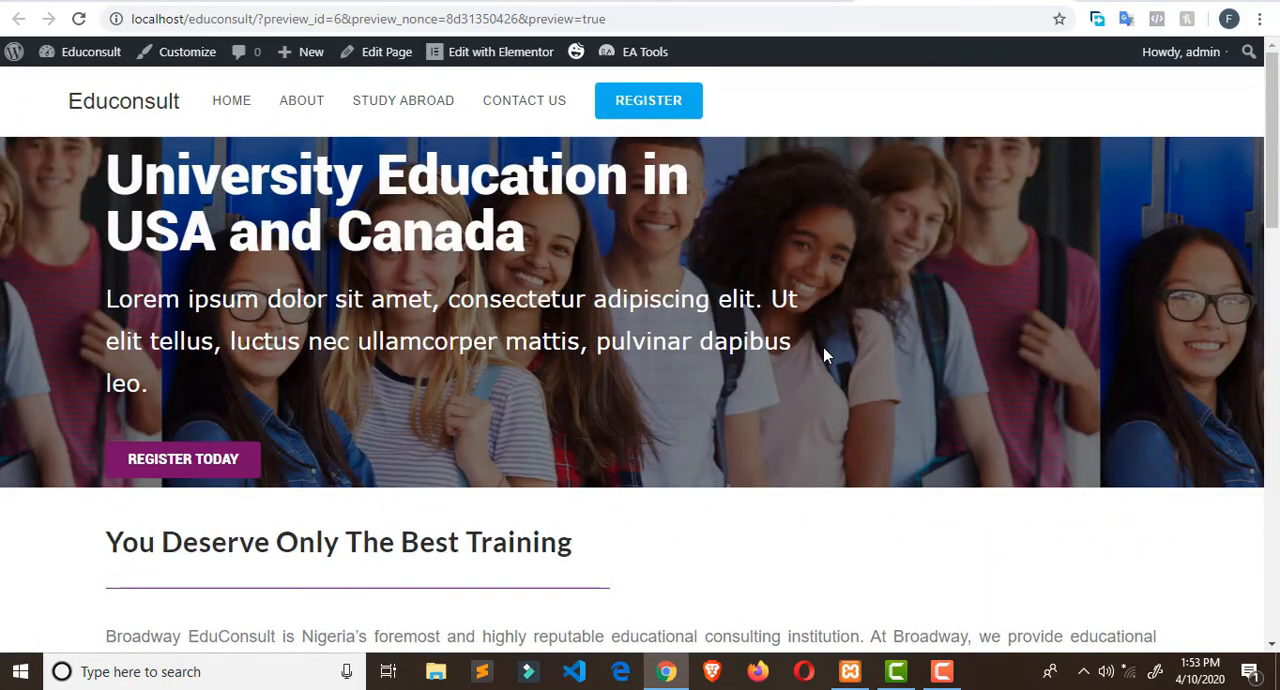
{"action": "scroll", "coordinate": [823, 360], "scroll_direction": "down", "scroll_amount": 12}
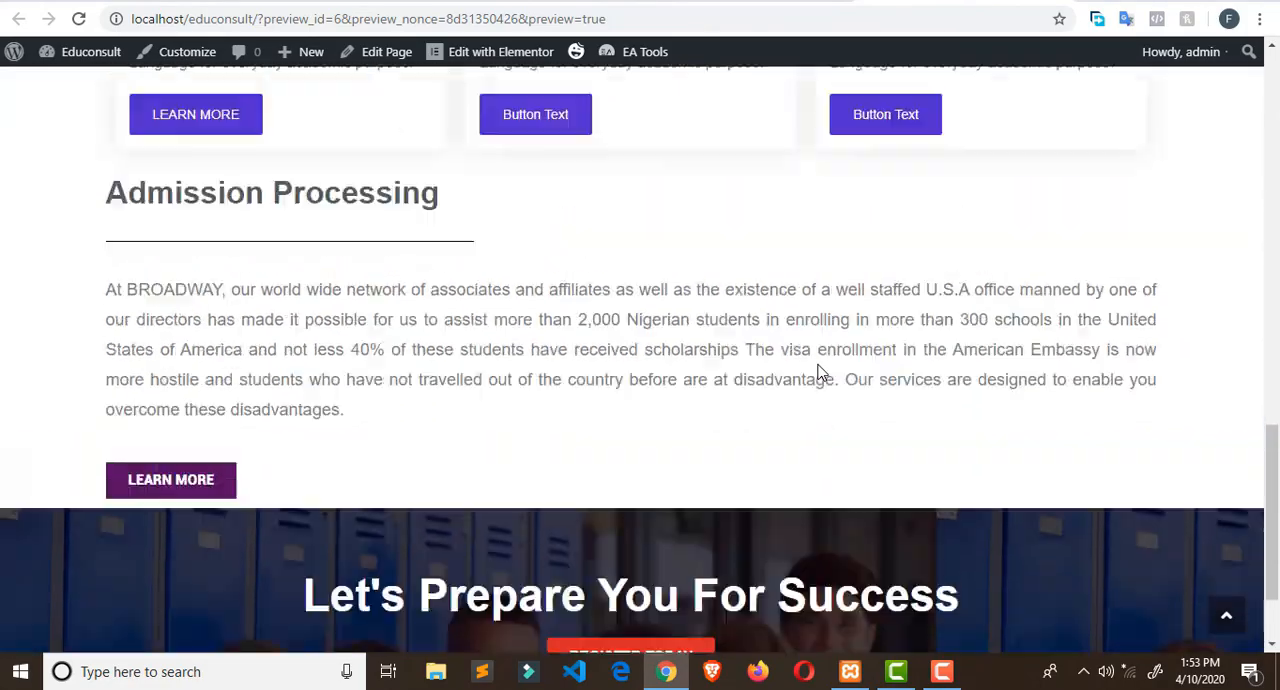
{"action": "scroll", "coordinate": [818, 370], "scroll_direction": "up", "scroll_amount": 12}
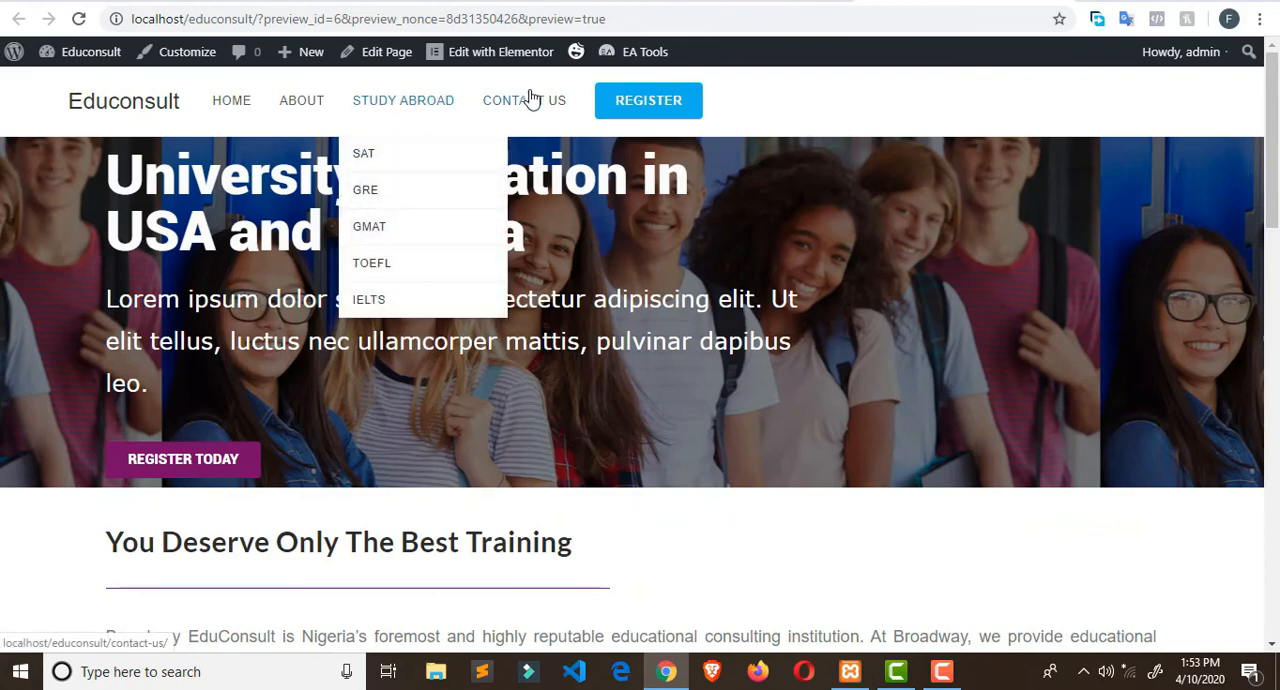